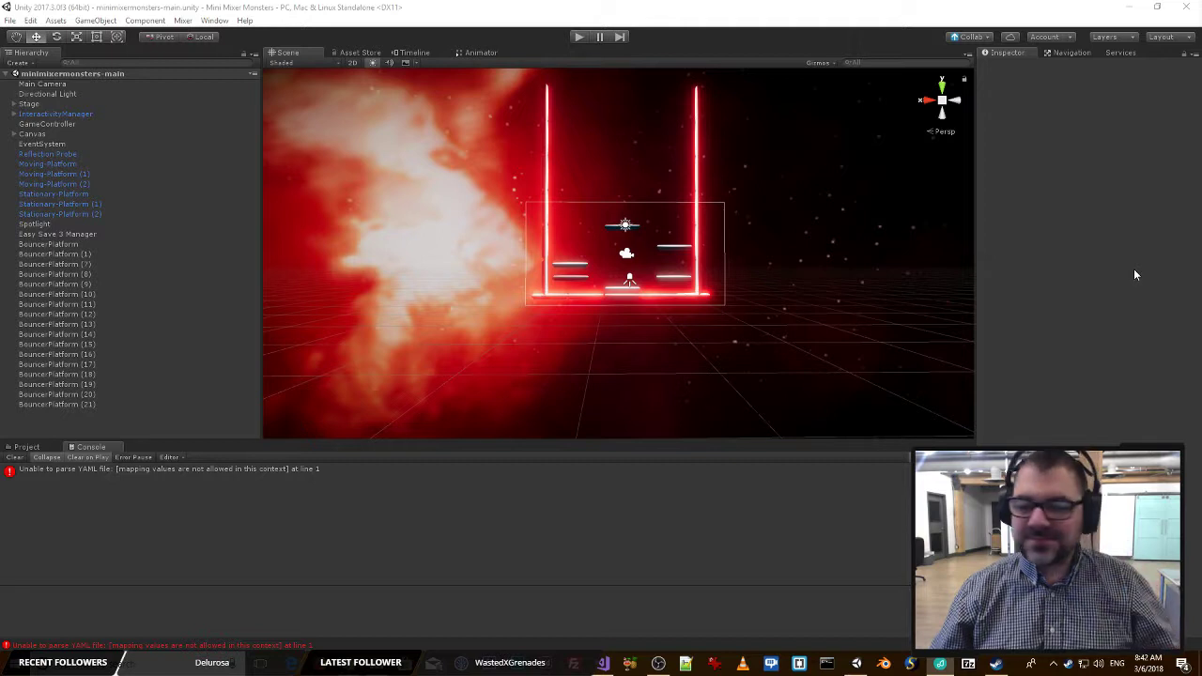
{"action": "left_click", "coordinate": [912, 664]}
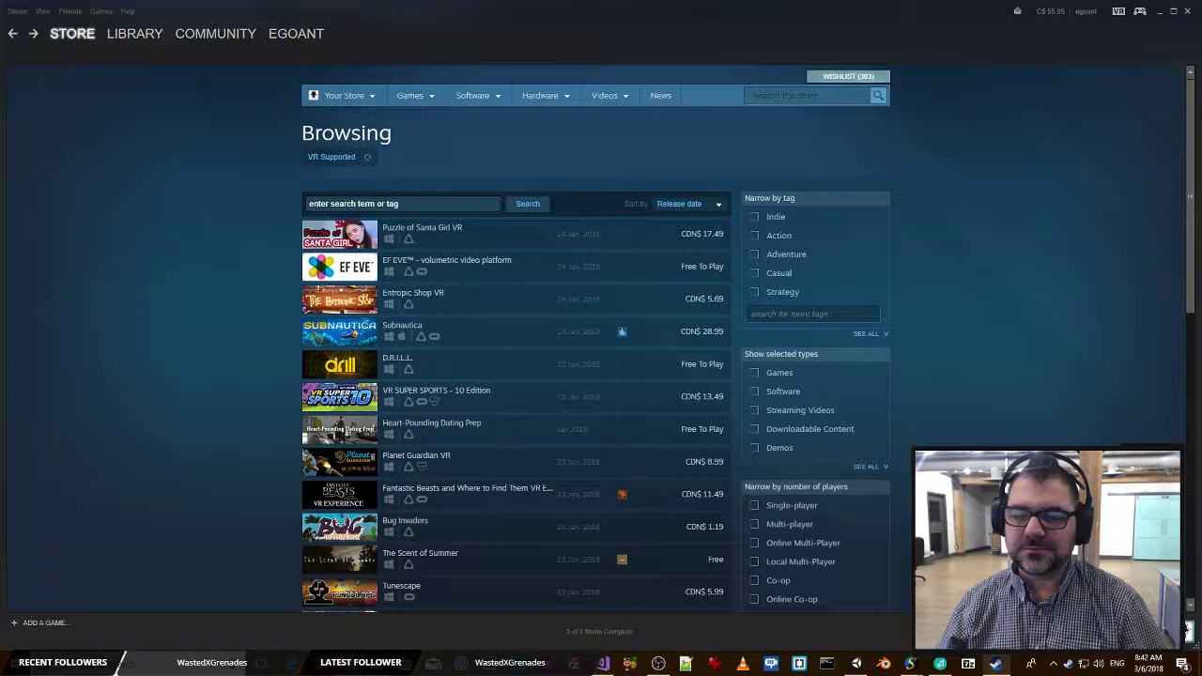
{"action": "left_click", "coordinate": [1191, 8]}
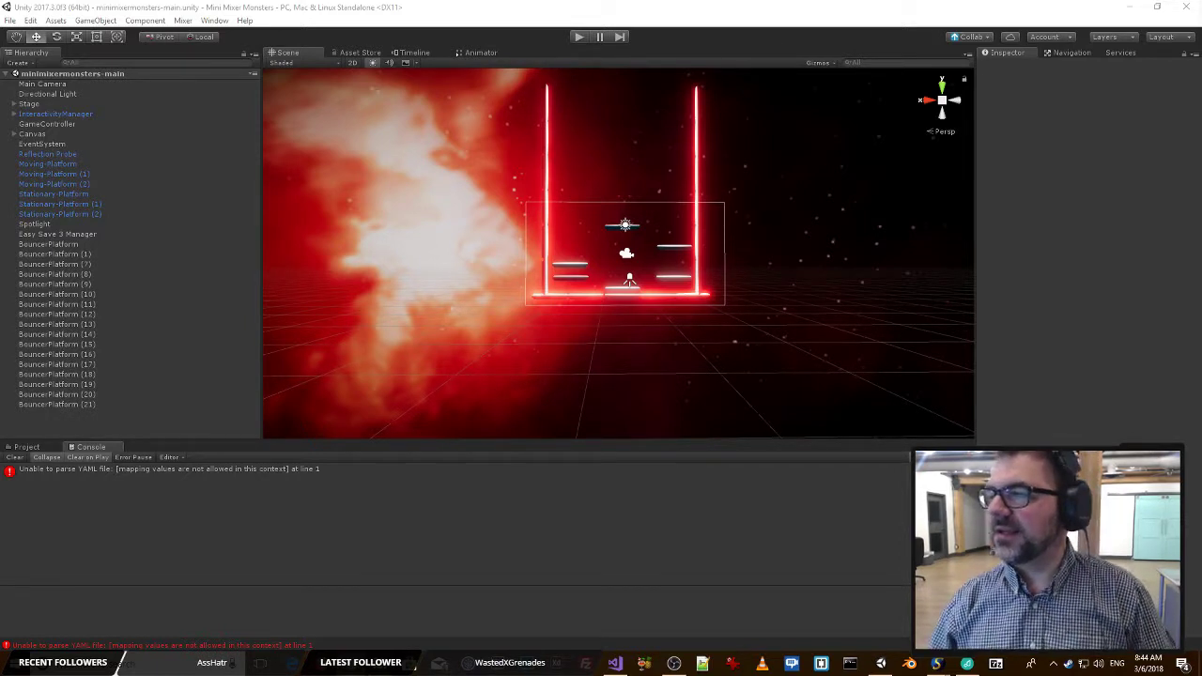
{"action": "key", "text": "alt+Tab"}
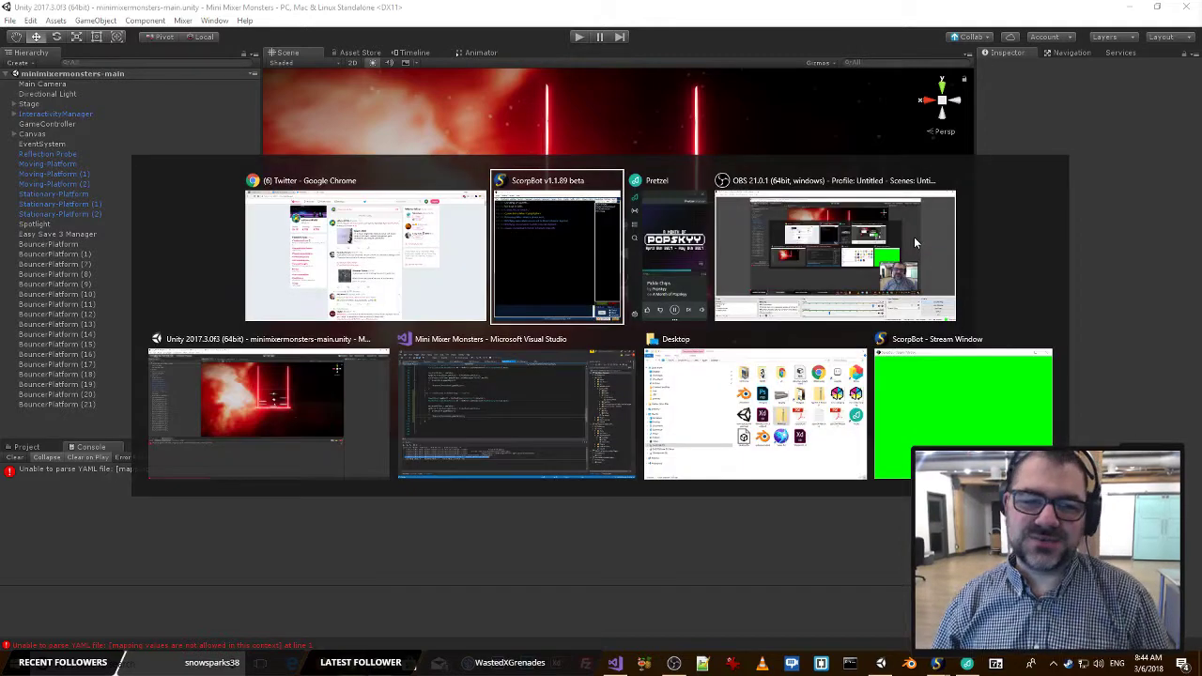
{"action": "key", "text": "Escape"}
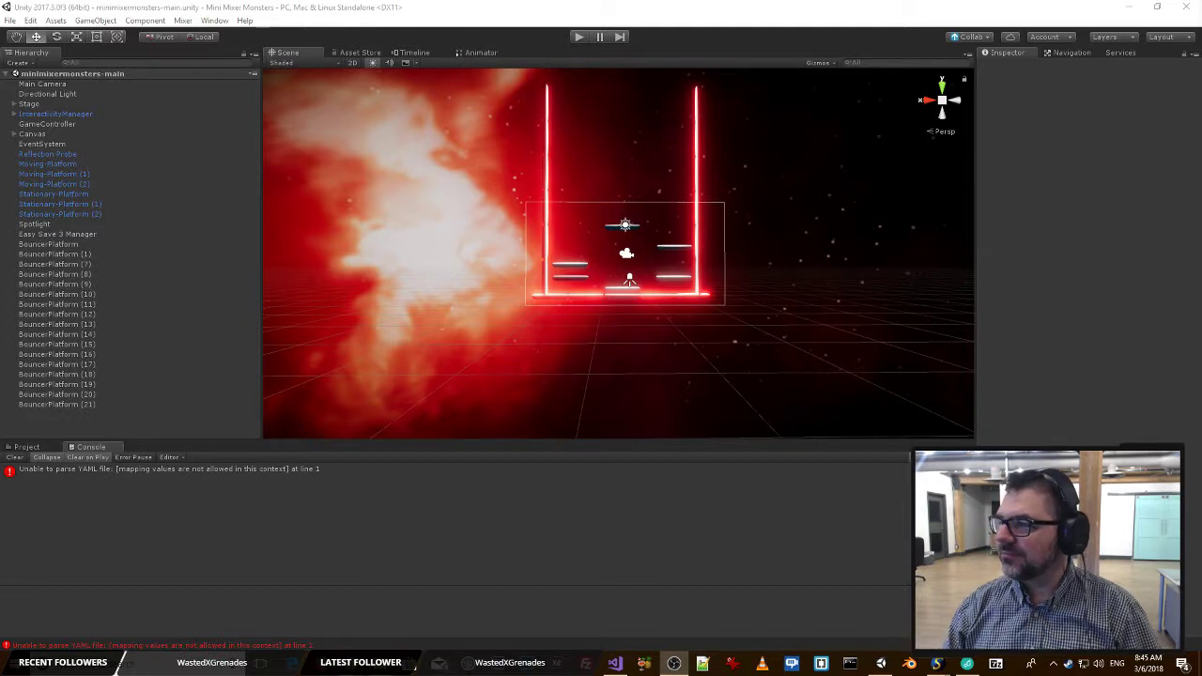
{"action": "key", "text": "alt+Tab"}
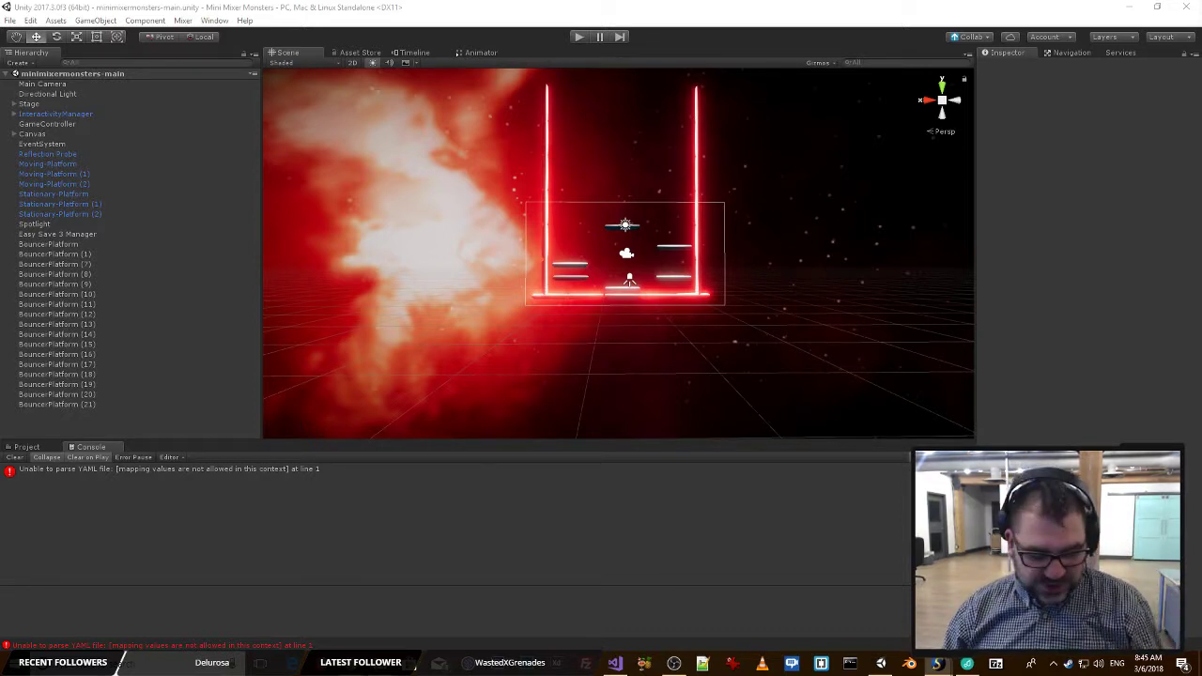
{"action": "key", "text": "alt+Tab"}
{"action": "key", "text": "alt+Tab"}
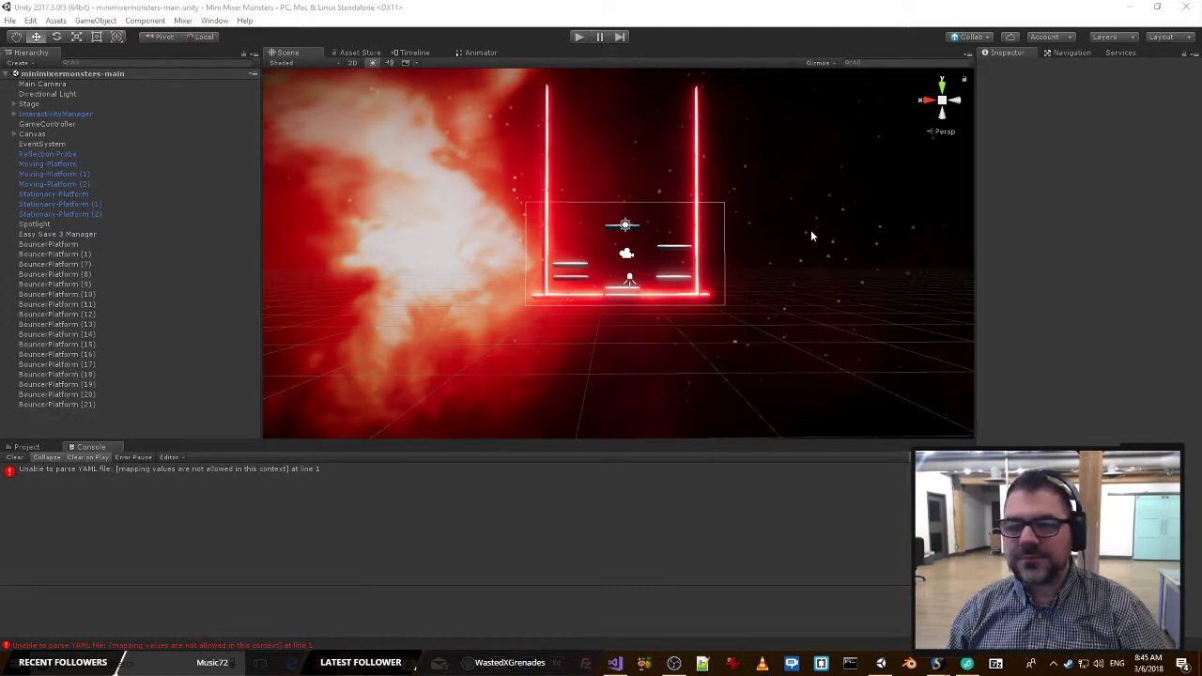
Start the game in play mode and bring the Game window onto this screen over the editor.
{"action": "right_click_drag", "start_coordinate": [813, 236], "coordinate": [853, 230]}
{"action": "key", "text": "d"}
{"action": "key", "text": "a"}
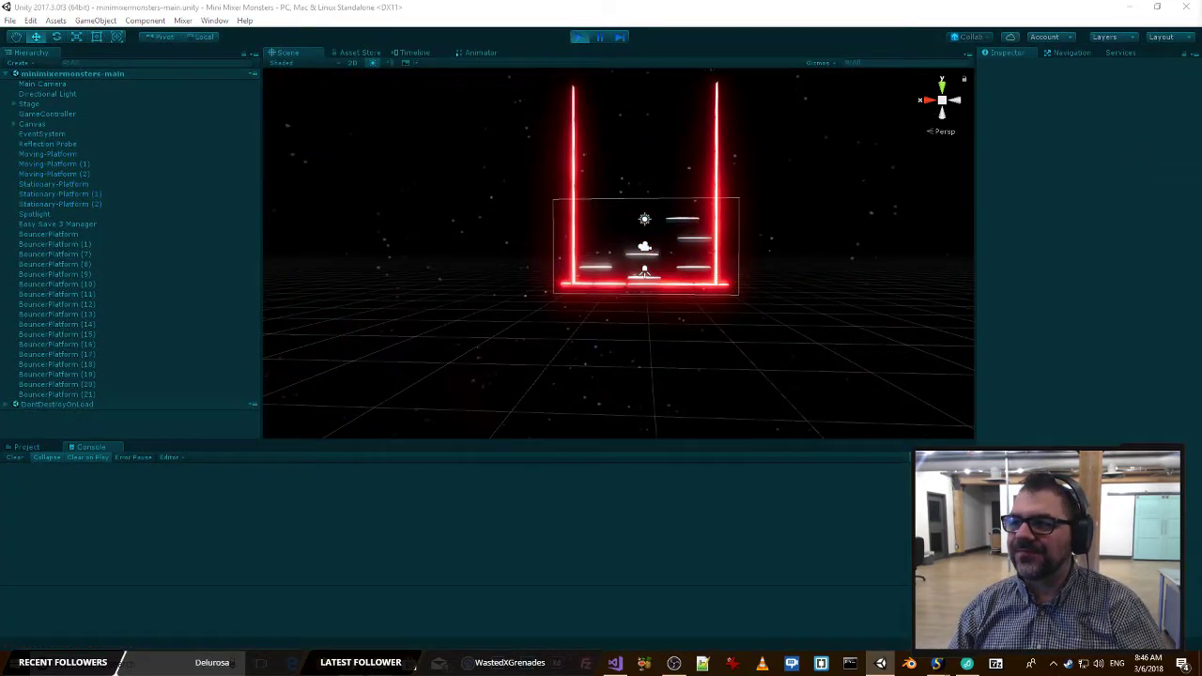
{"action": "left_click_drag", "start_coordinate": [1201, 188], "coordinate": [354, 10]}
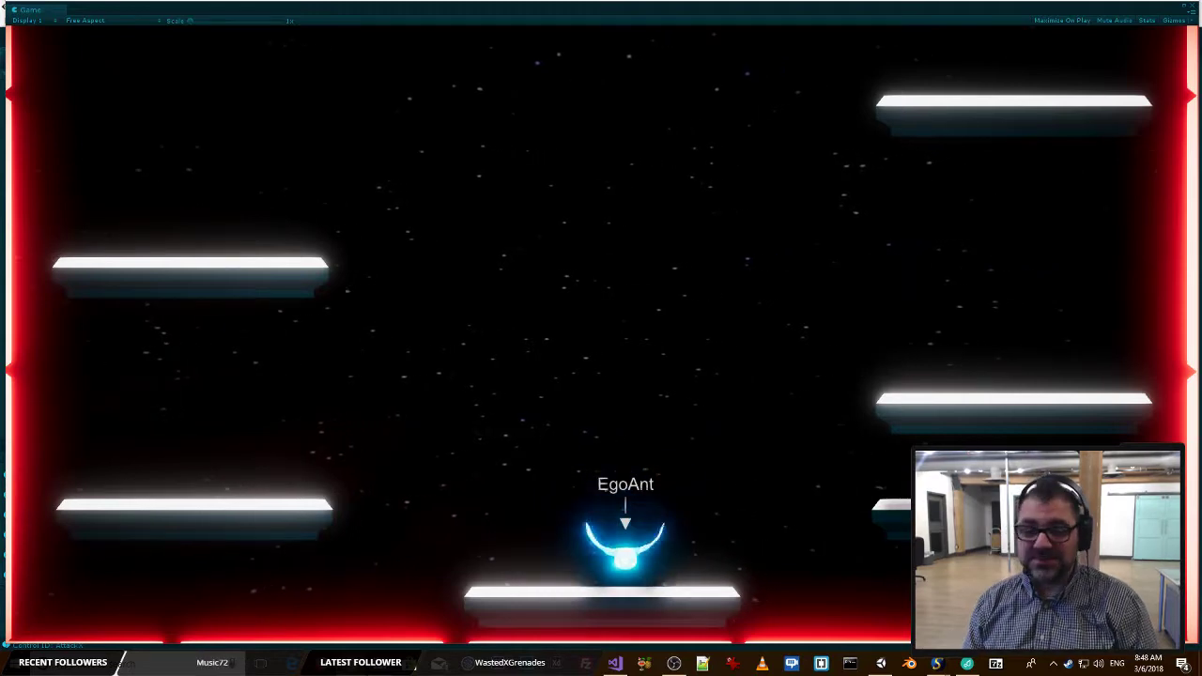
Dismiss the Mail and Microsoft Account notifications in the Windows action center and close it.
{"action": "key", "text": "alt+Tab"}
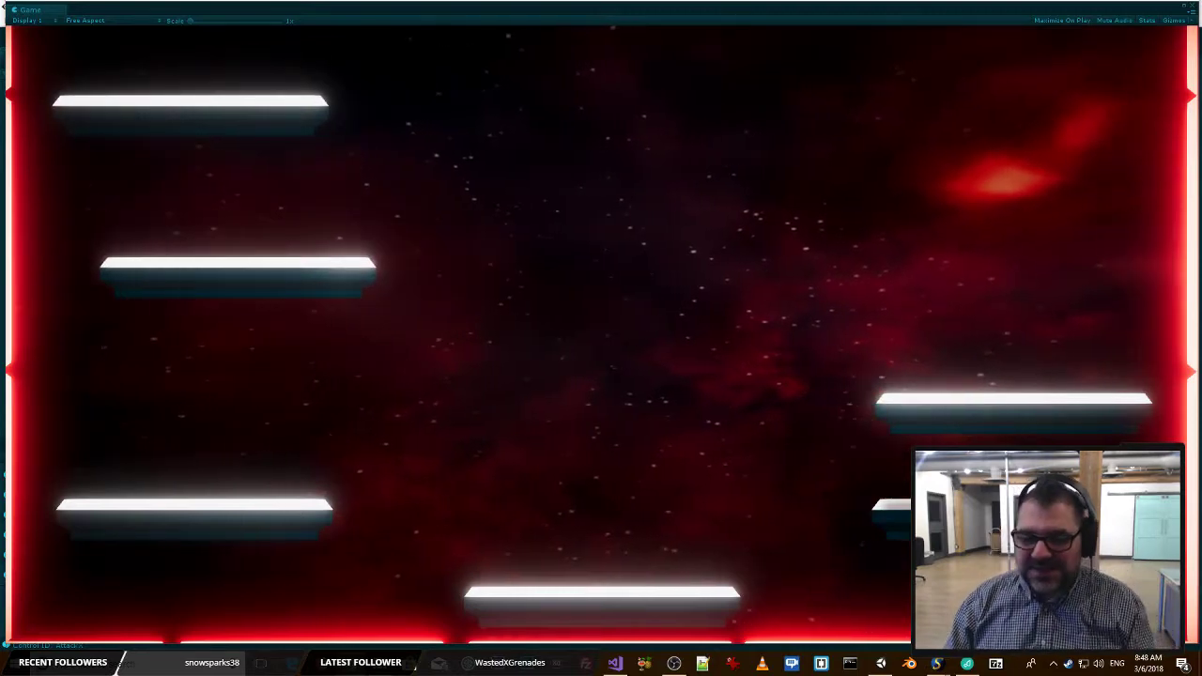
{"action": "key", "text": "super+a"}
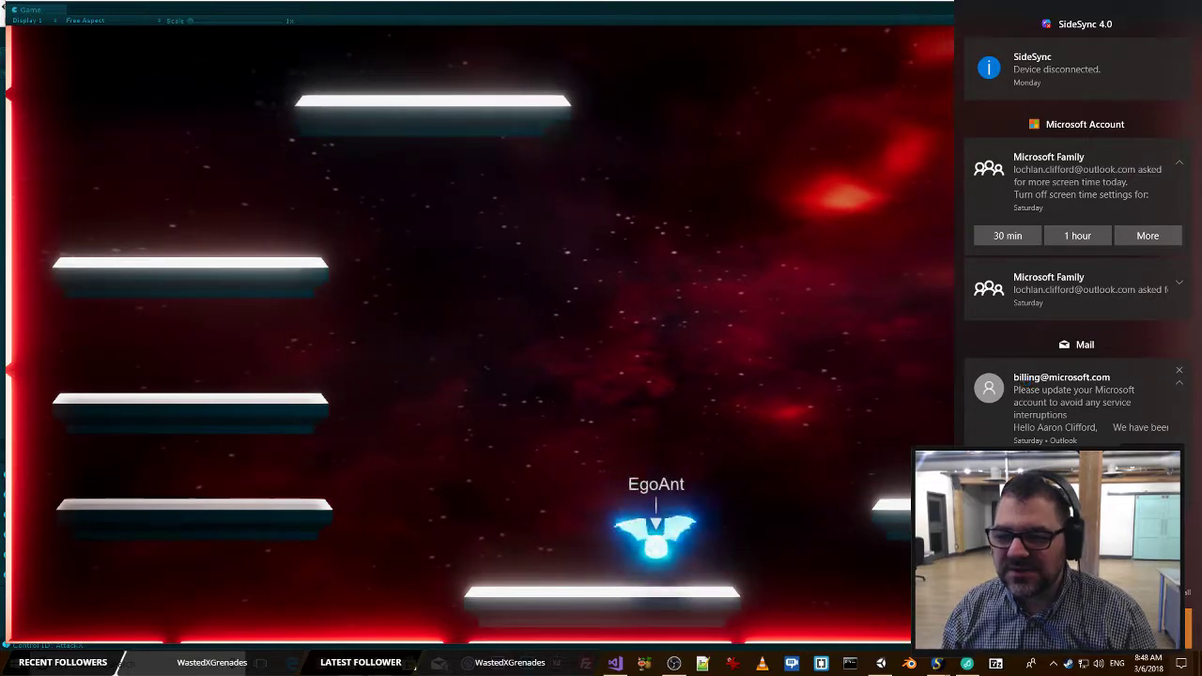
{"action": "left_click", "coordinate": [1180, 370]}
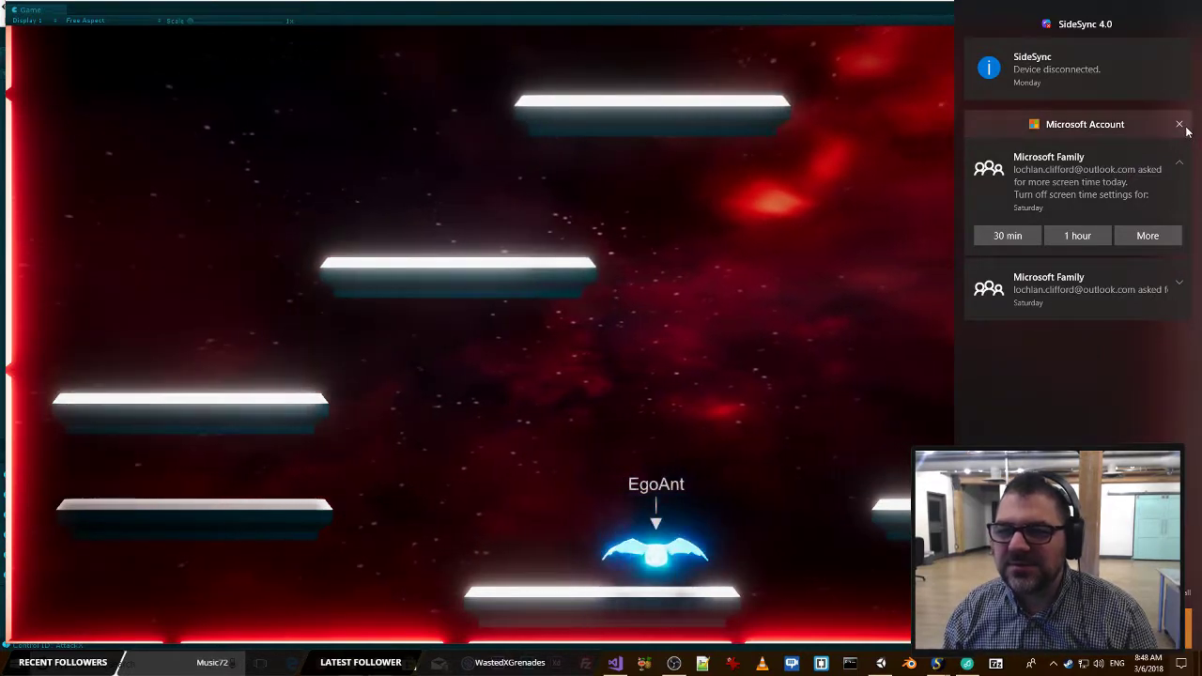
{"action": "left_click", "coordinate": [1180, 124]}
{"action": "left_click", "coordinate": [786, 467]}
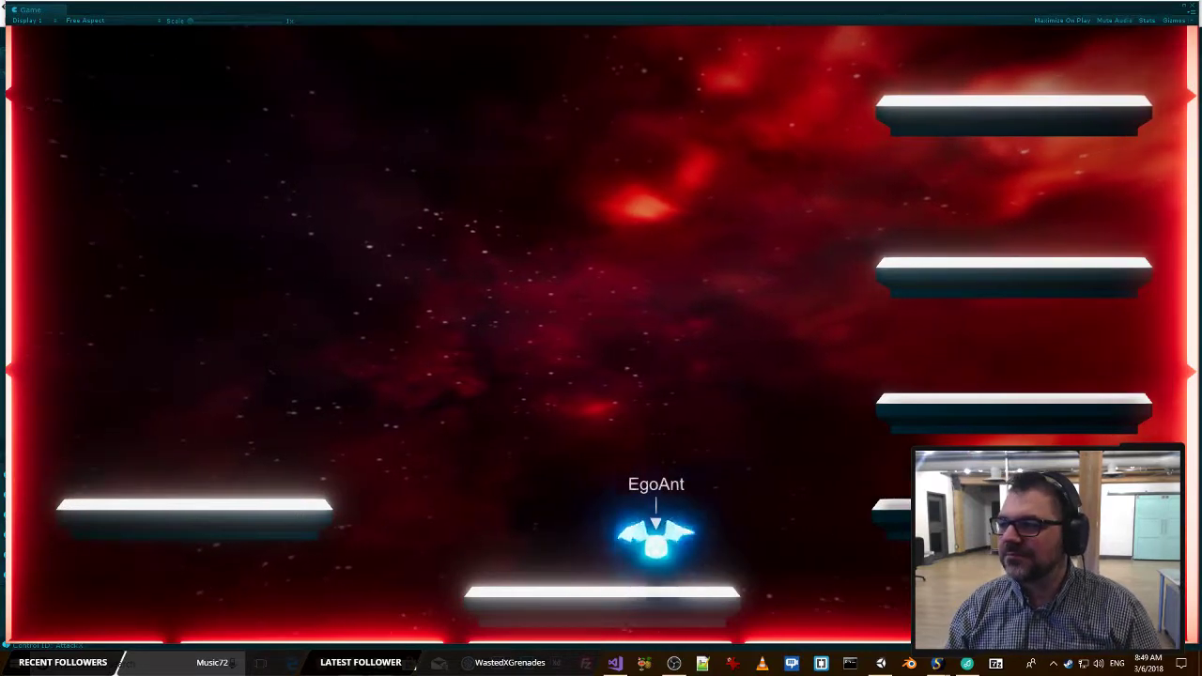
Show the Mixer channel page with its interactive controls over the running game, and move the browser window off this screen.
{"action": "key", "text": "alt+Tab"}
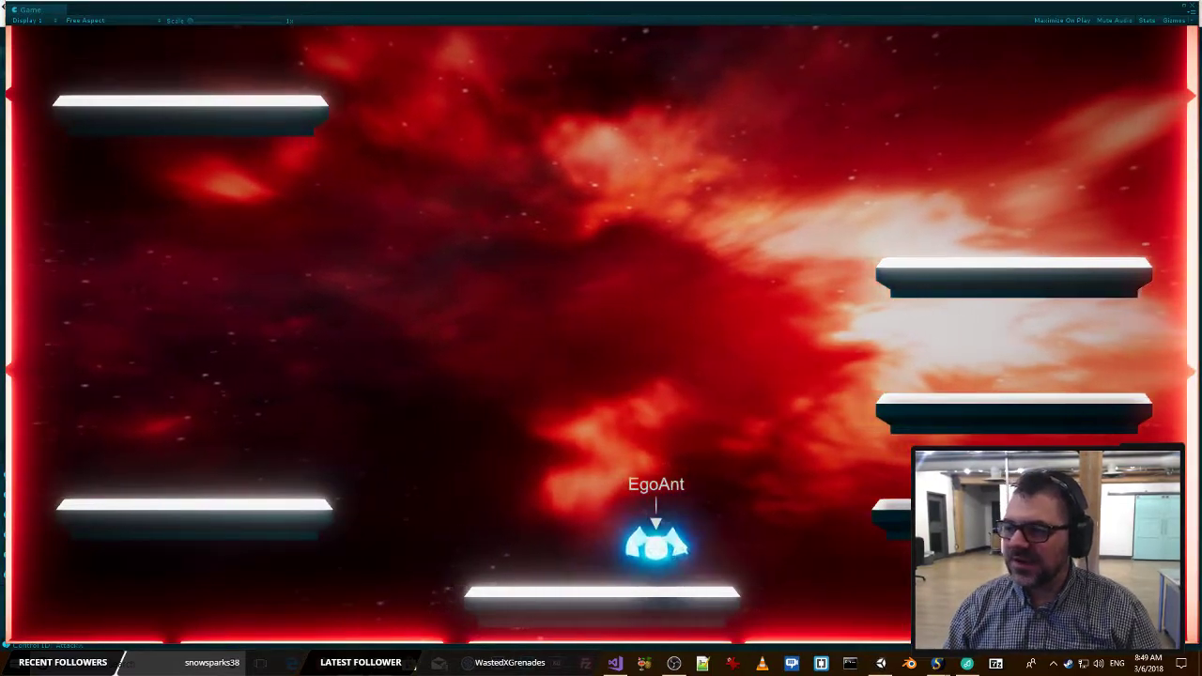
{"action": "left_click_drag", "start_coordinate": [1, 52], "coordinate": [185, 69]}
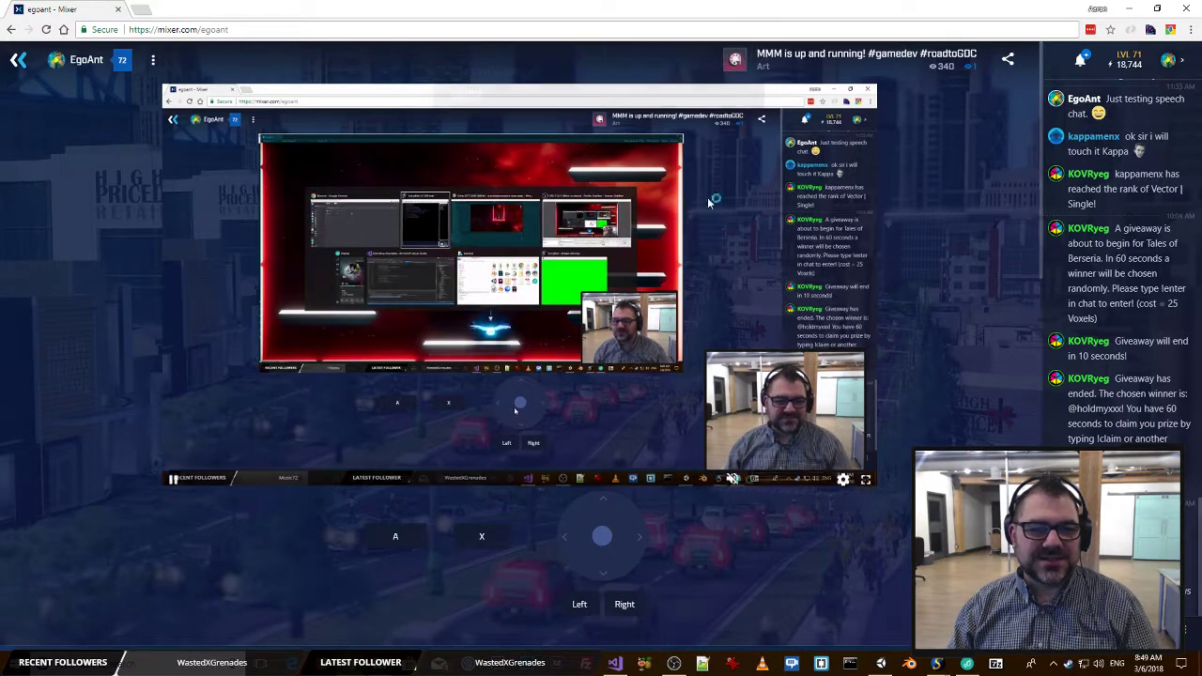
{"action": "left_click_drag", "start_coordinate": [743, 7], "coordinate": [880, 80]}
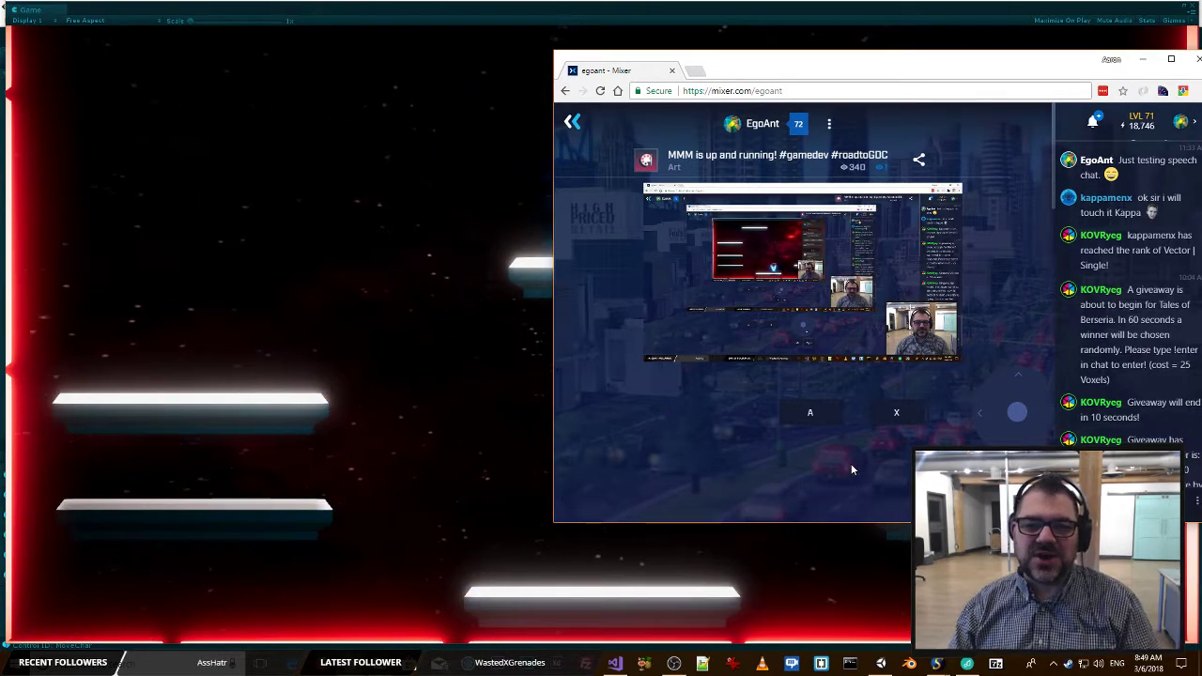
{"action": "left_click_drag", "start_coordinate": [780, 65], "coordinate": [1201, 65]}
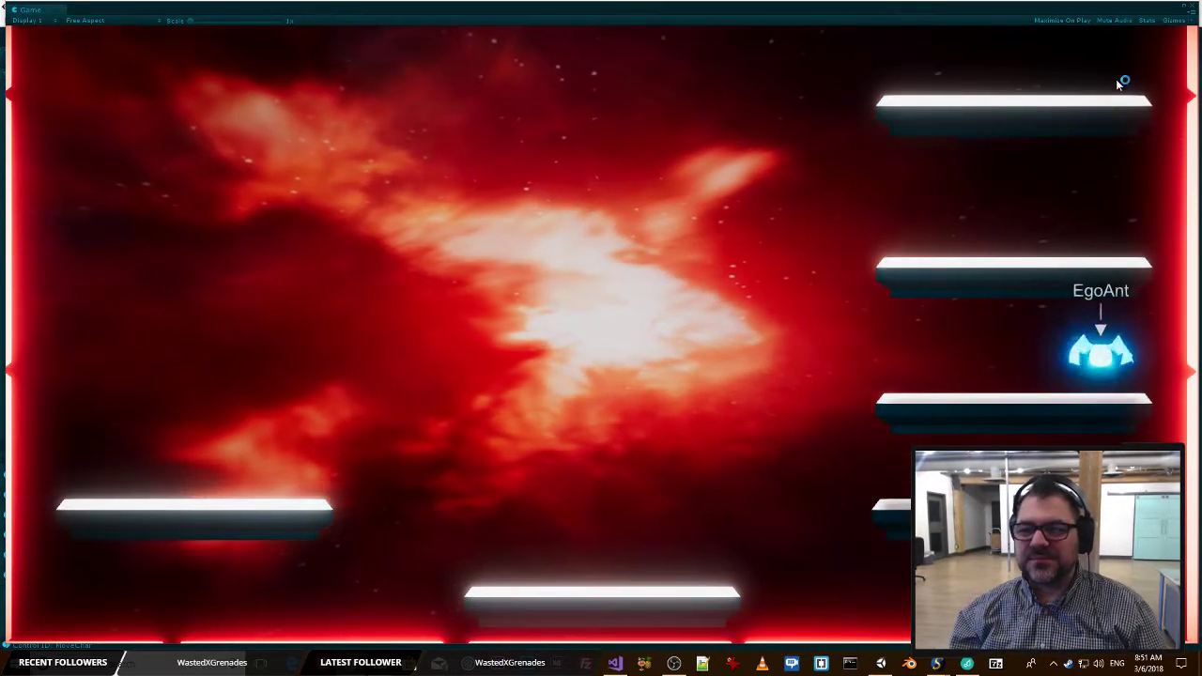
Switch to Unity and move the Game window away to uncover the Scene view while the game runs.
{"action": "key", "text": "alt+Tab"}
{"action": "key", "text": "alt+Tab"}
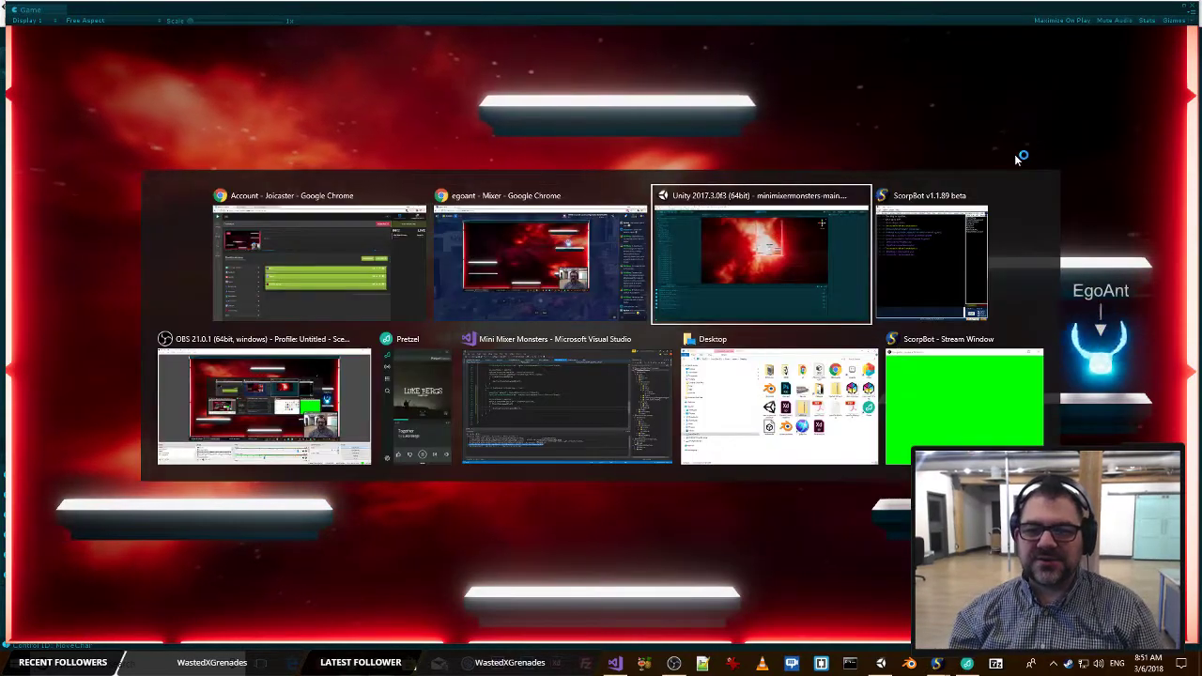
{"action": "key", "text": "alt+Tab"}
{"action": "left_click", "coordinate": [604, 202]}
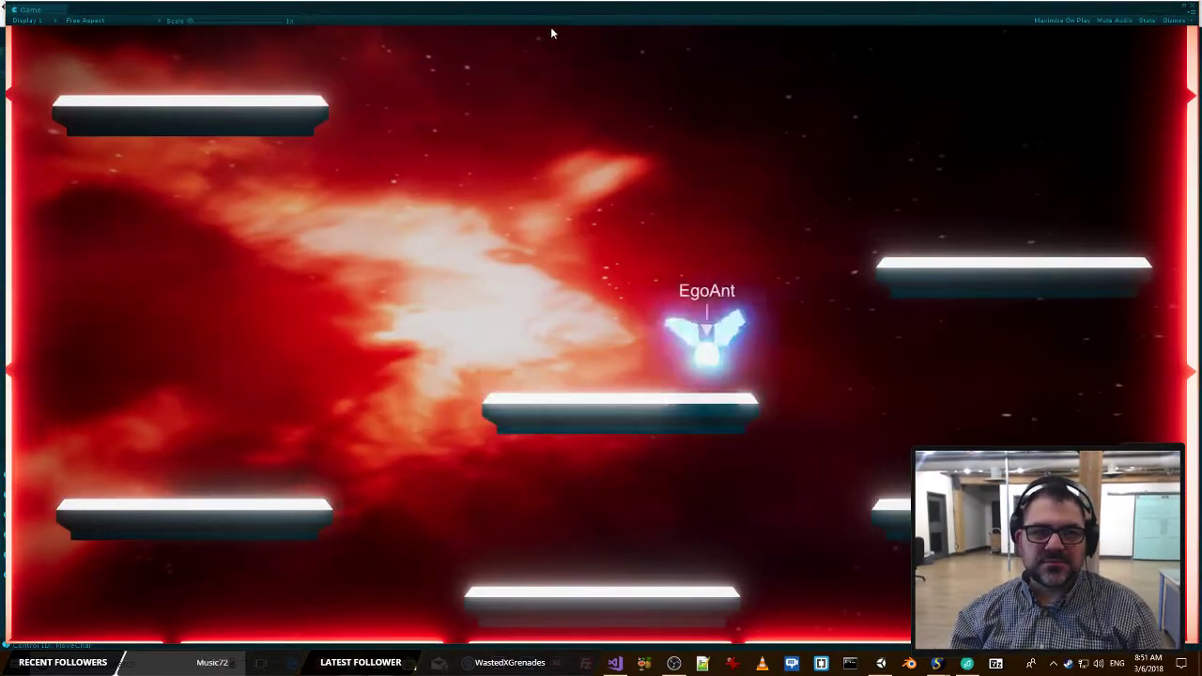
{"action": "key", "text": "ctrl+p"}
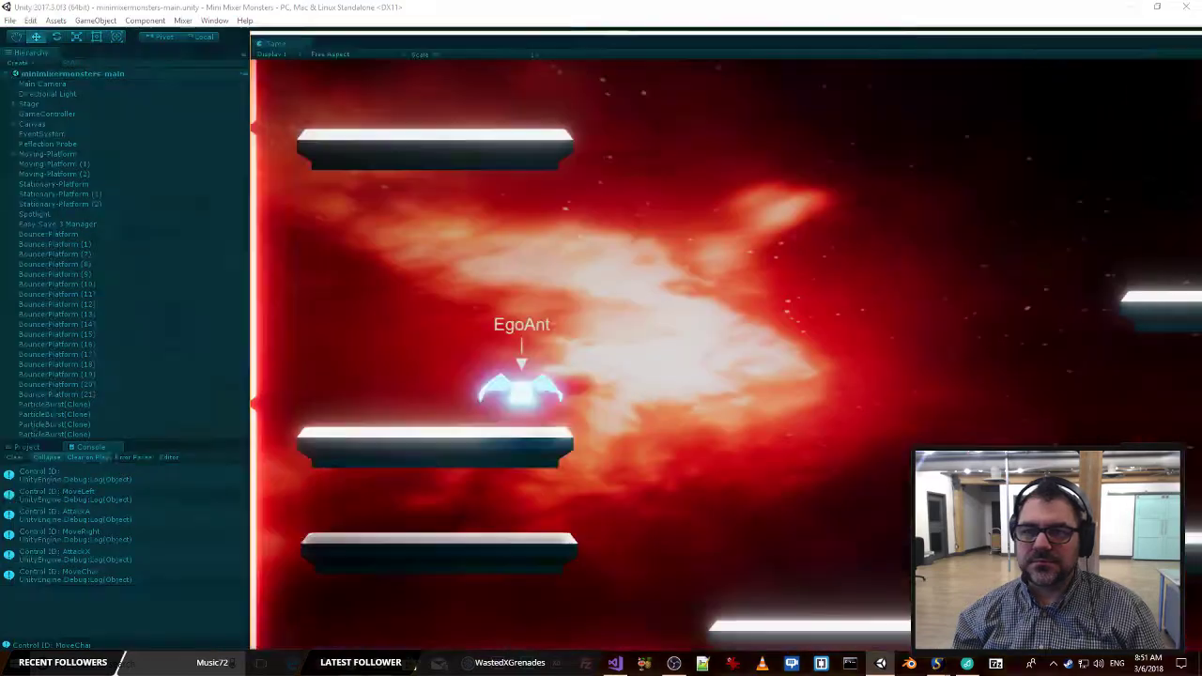
Select a ParticleBurst(Clone) at the stage's glowing side wall and examine its particle system's Stop Action options and Duration.
{"action": "scroll", "coordinate": [912, 278], "scroll_direction": "up", "scroll_amount": 10}
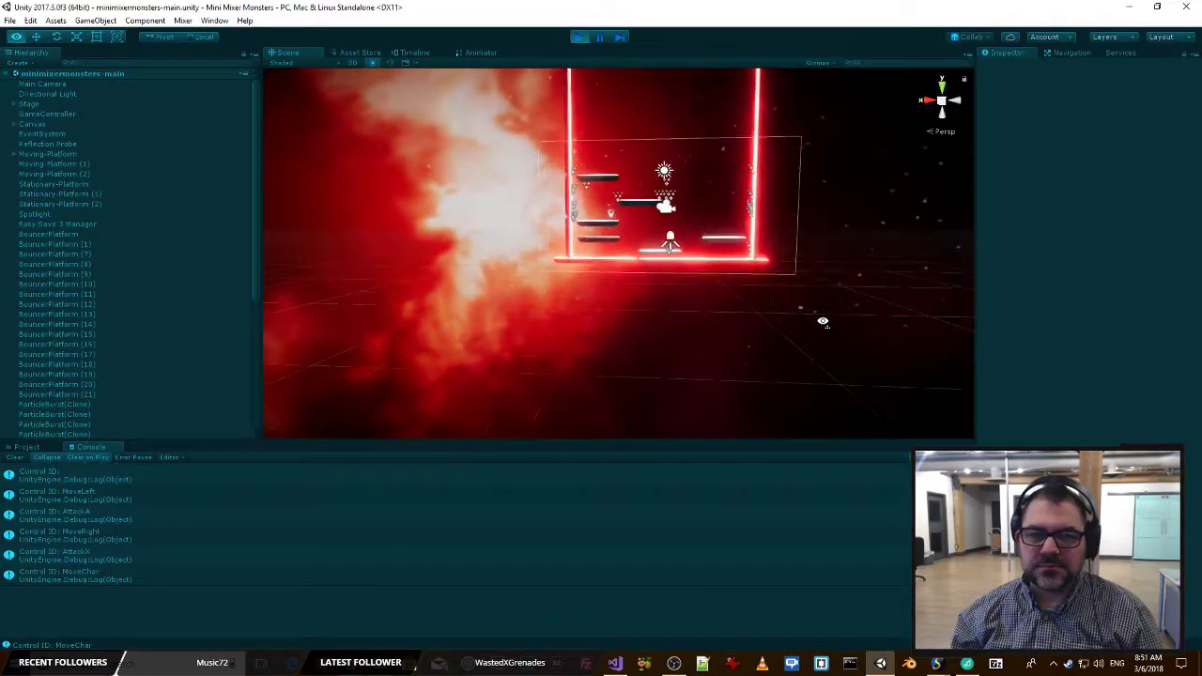
{"action": "scroll", "coordinate": [851, 292], "scroll_direction": "up", "scroll_amount": 4}
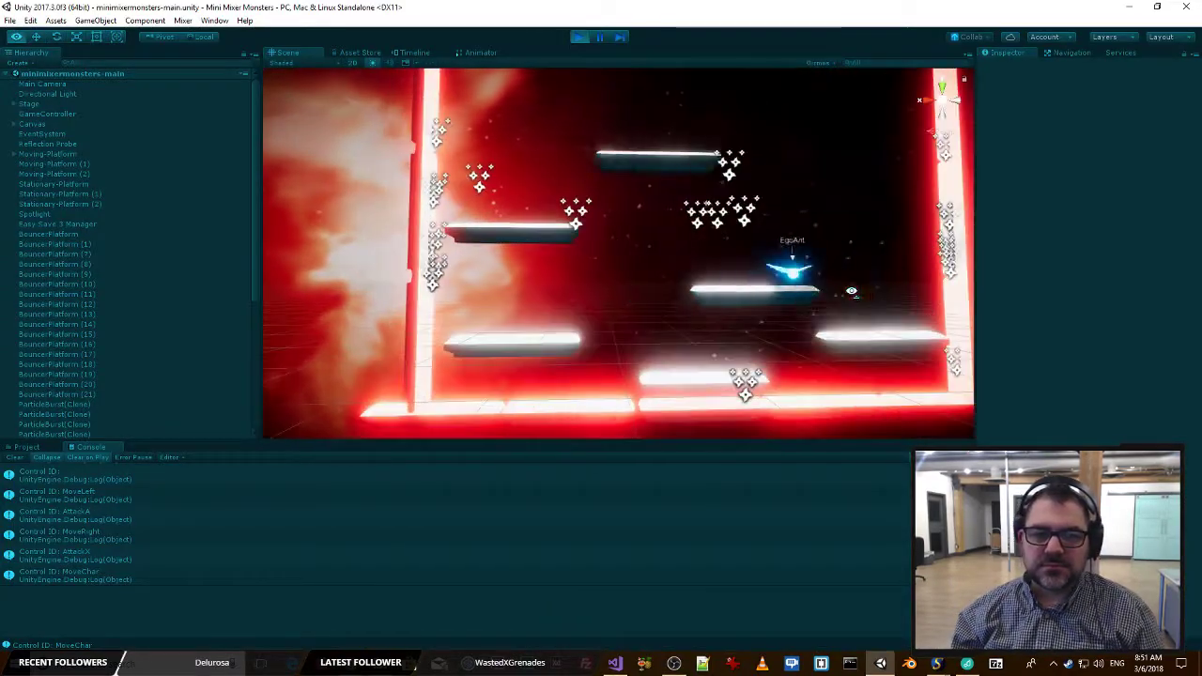
{"action": "left_click", "coordinate": [529, 230]}
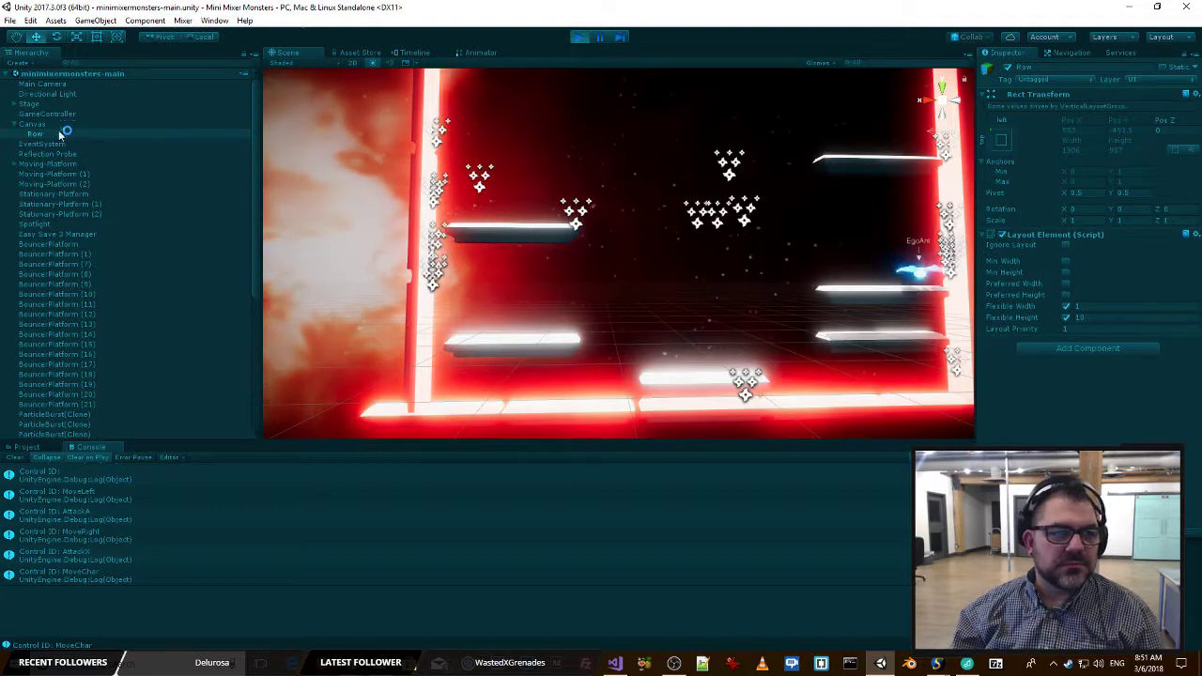
{"action": "left_click_drag", "start_coordinate": [604, 251], "coordinate": [600, 218], "text": "alt"}
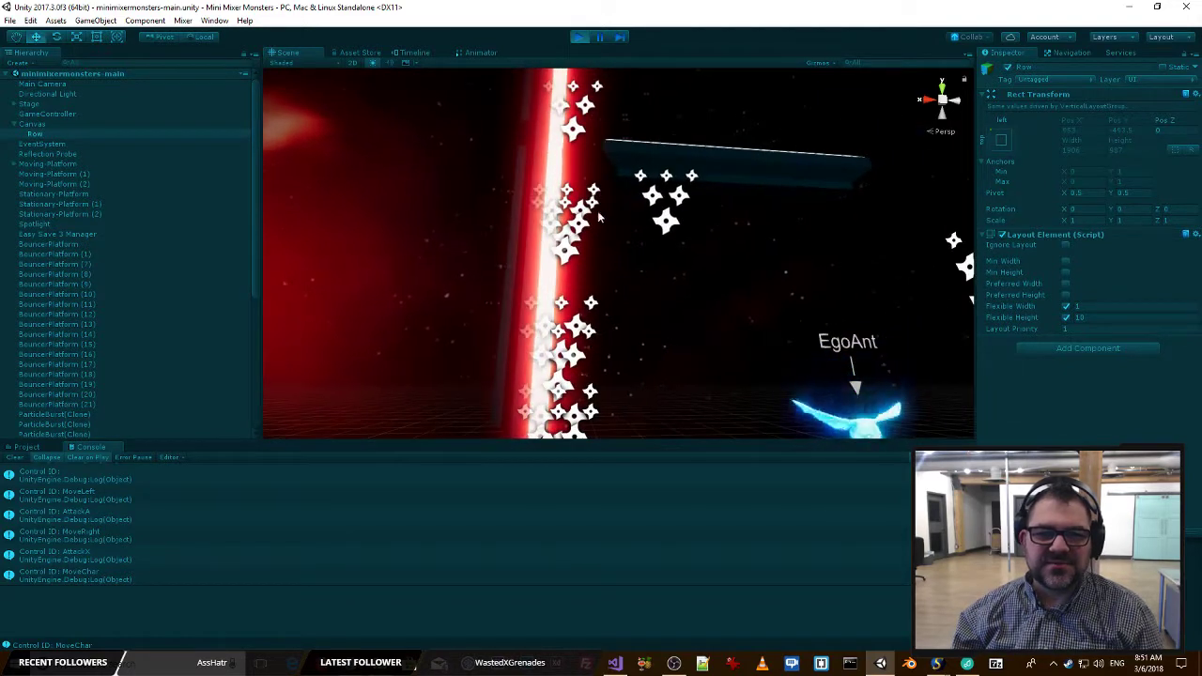
{"action": "left_click", "coordinate": [587, 222]}
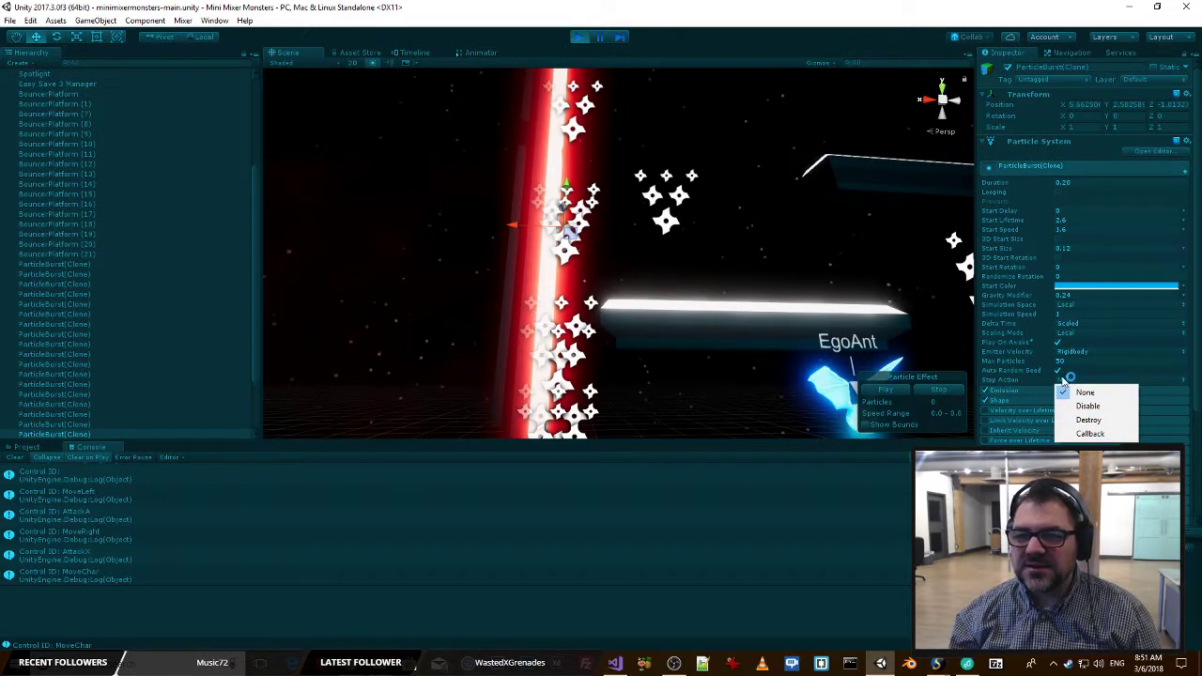
{"action": "left_click", "coordinate": [1089, 182]}
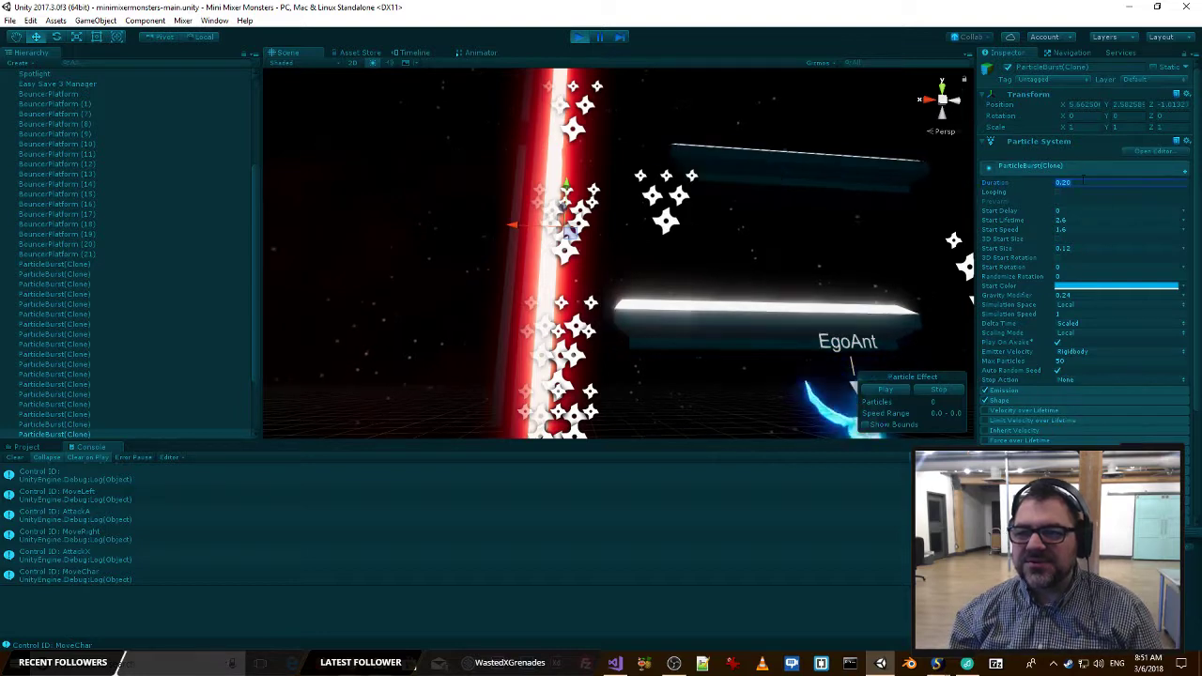
Stop play mode and set the Y position of Stationary-Platform (1) to -0.7.
{"action": "left_click", "coordinate": [580, 38]}
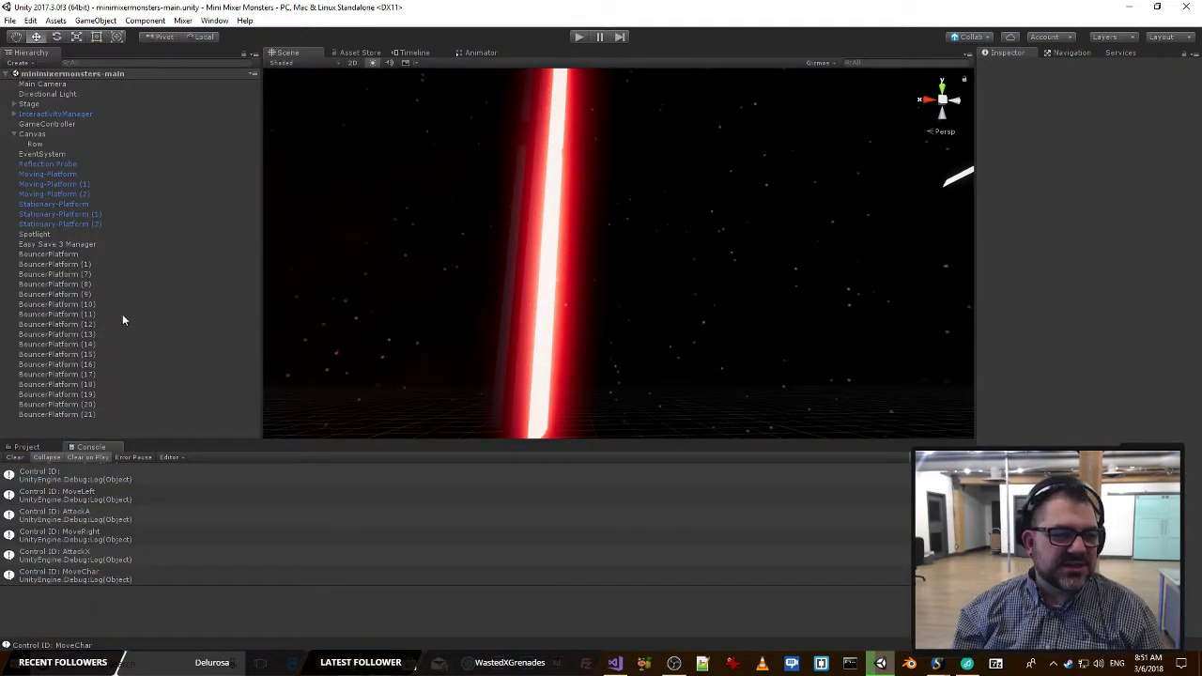
{"action": "right_click_drag", "start_coordinate": [432, 246], "coordinate": [455, 343]}
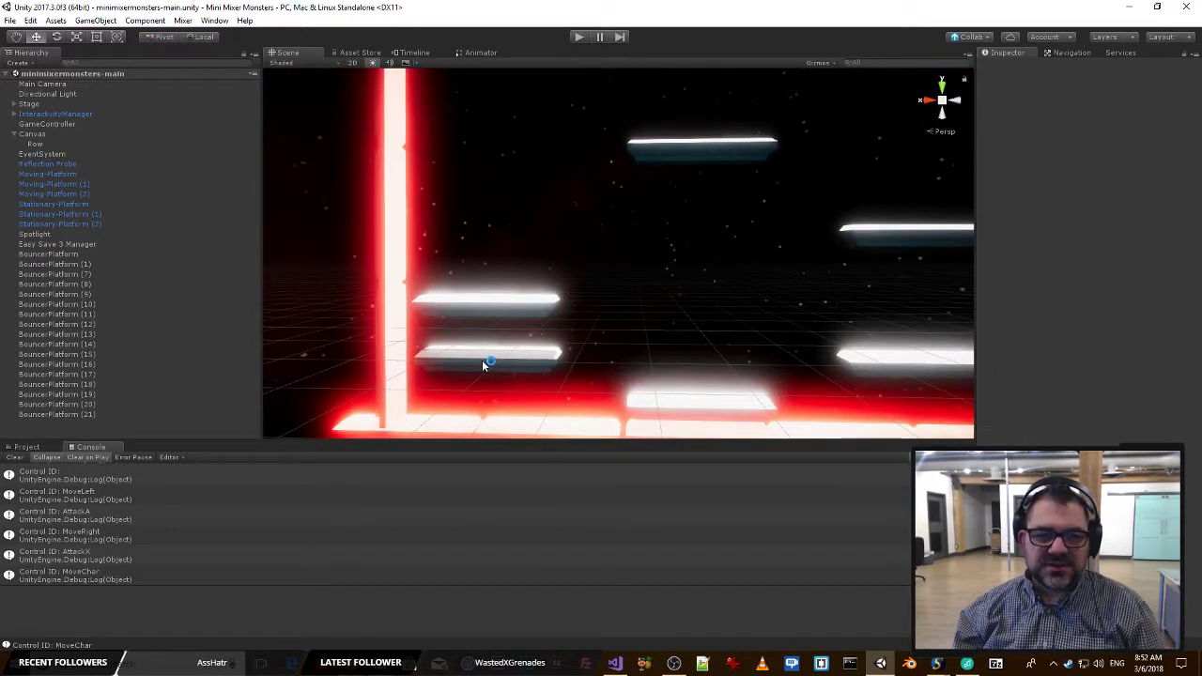
{"action": "left_click", "coordinate": [484, 363]}
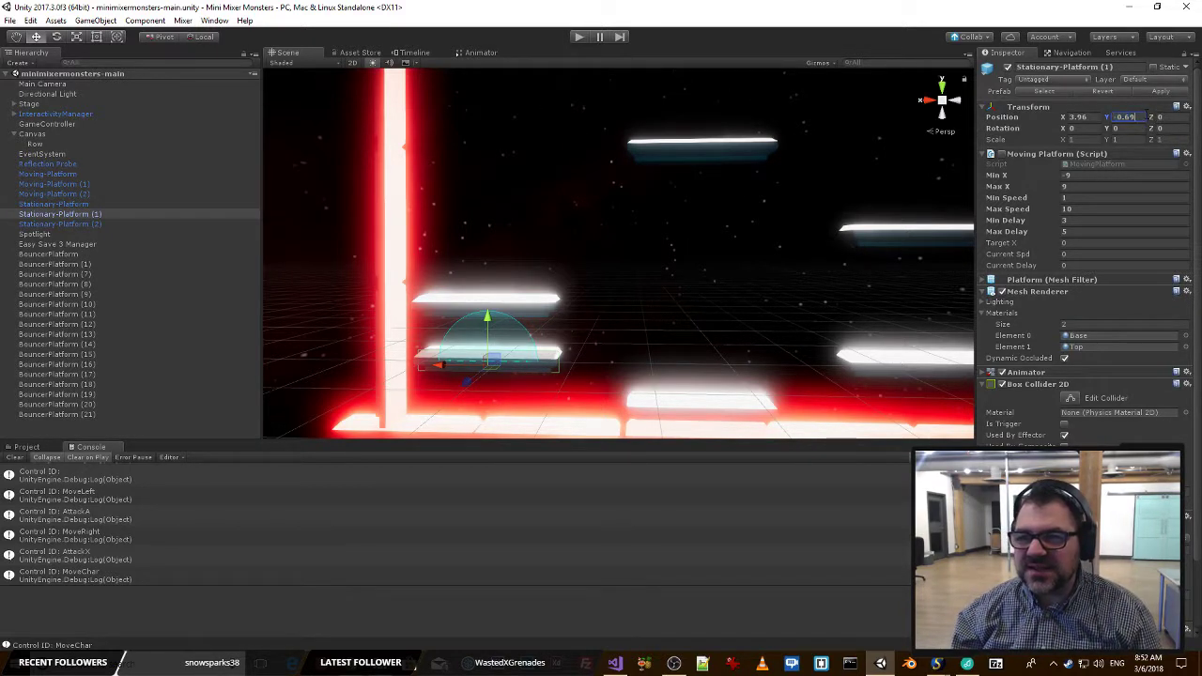
{"action": "type", "text": "-0.7"}
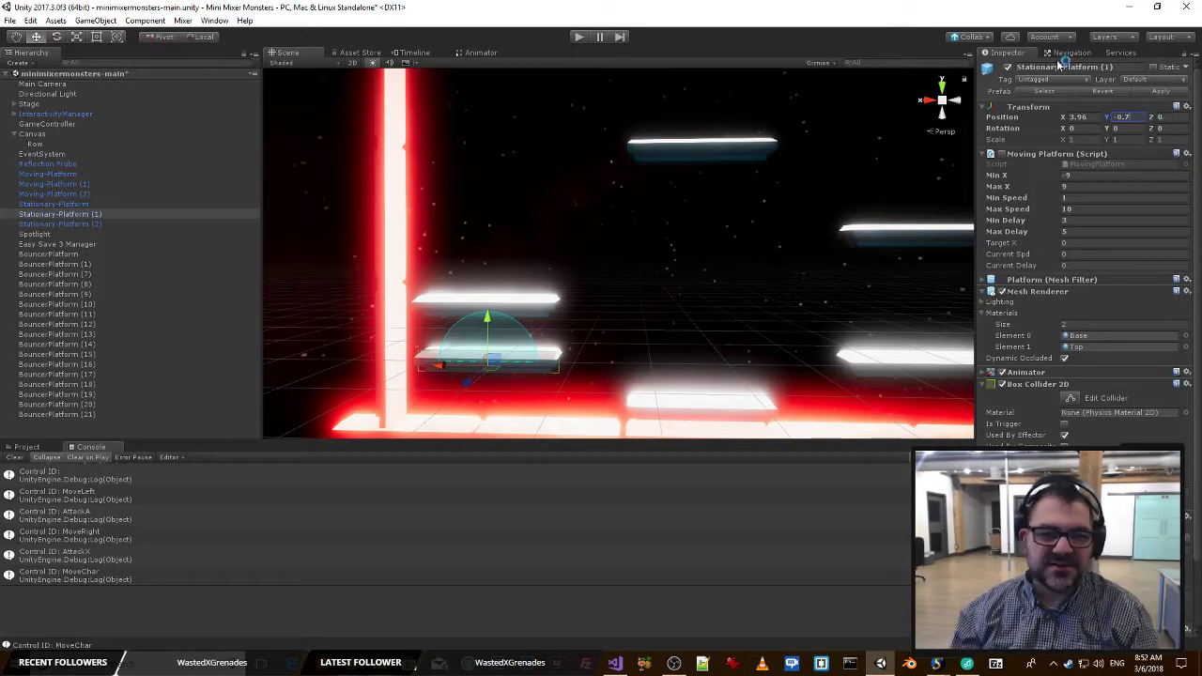
Set the Y position of Stationary-Platform (2) to -0.7.
{"action": "left_click", "coordinate": [97, 223]}
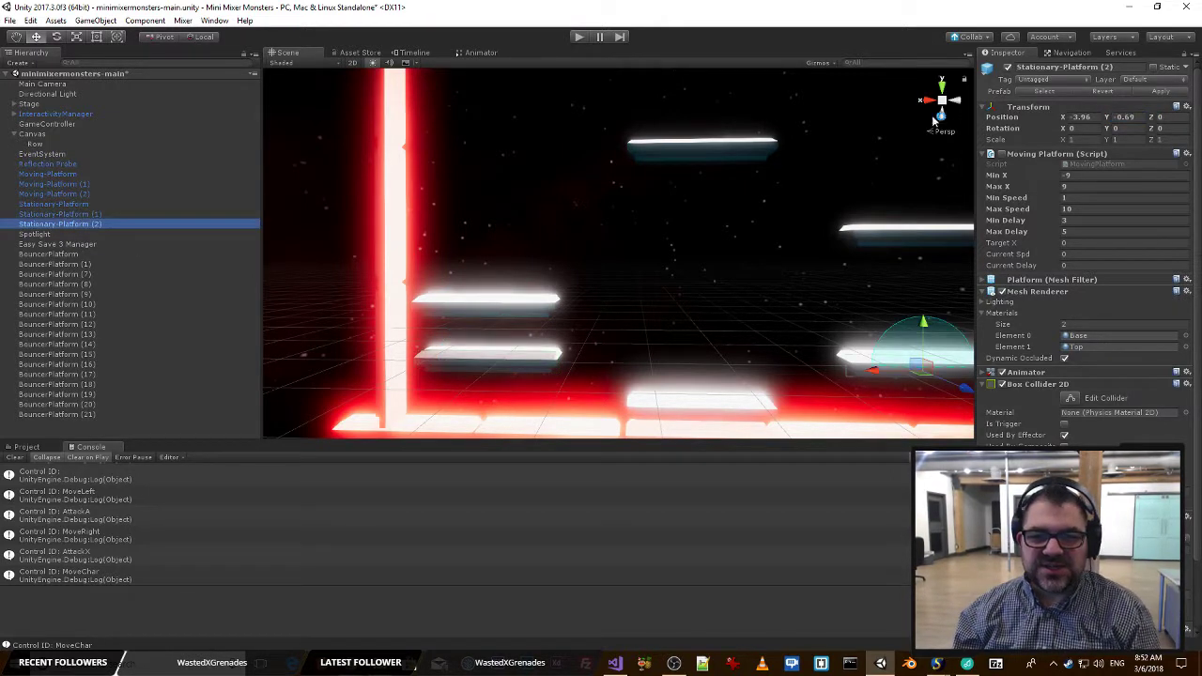
{"action": "left_click", "coordinate": [1129, 116]}
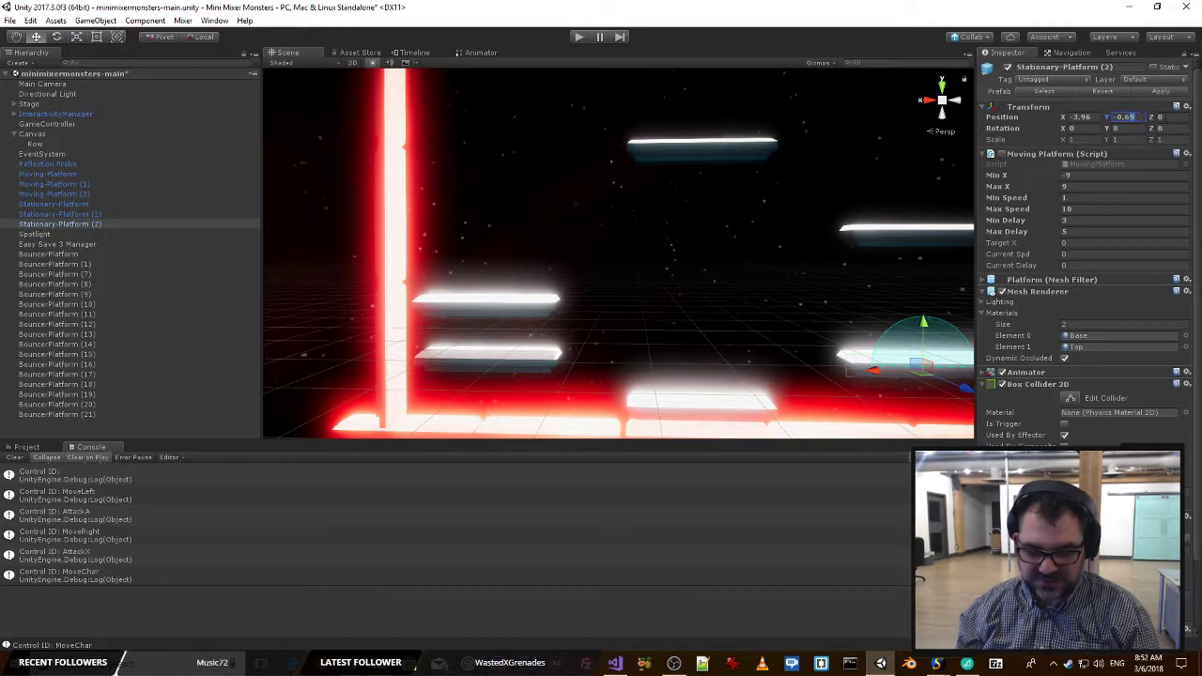
{"action": "type", "text": "-0.7"}
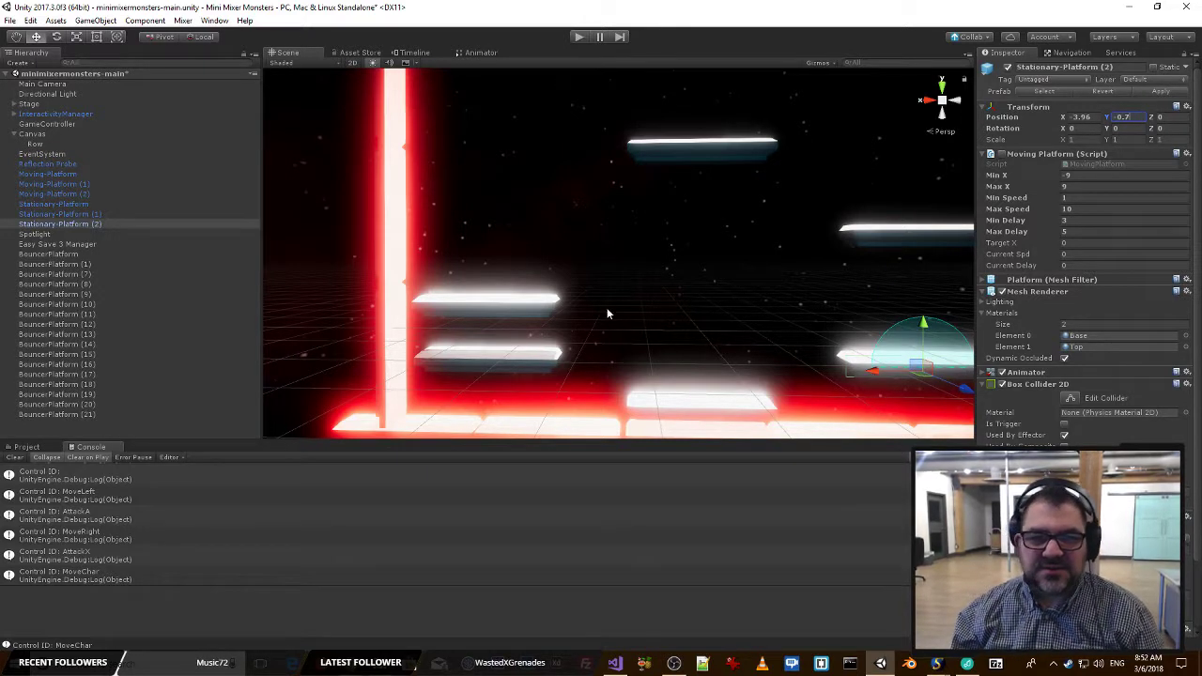
Set the Y position of the lowest moving platform, Moving-Platform, to 0.35.
{"action": "left_click", "coordinate": [543, 305]}
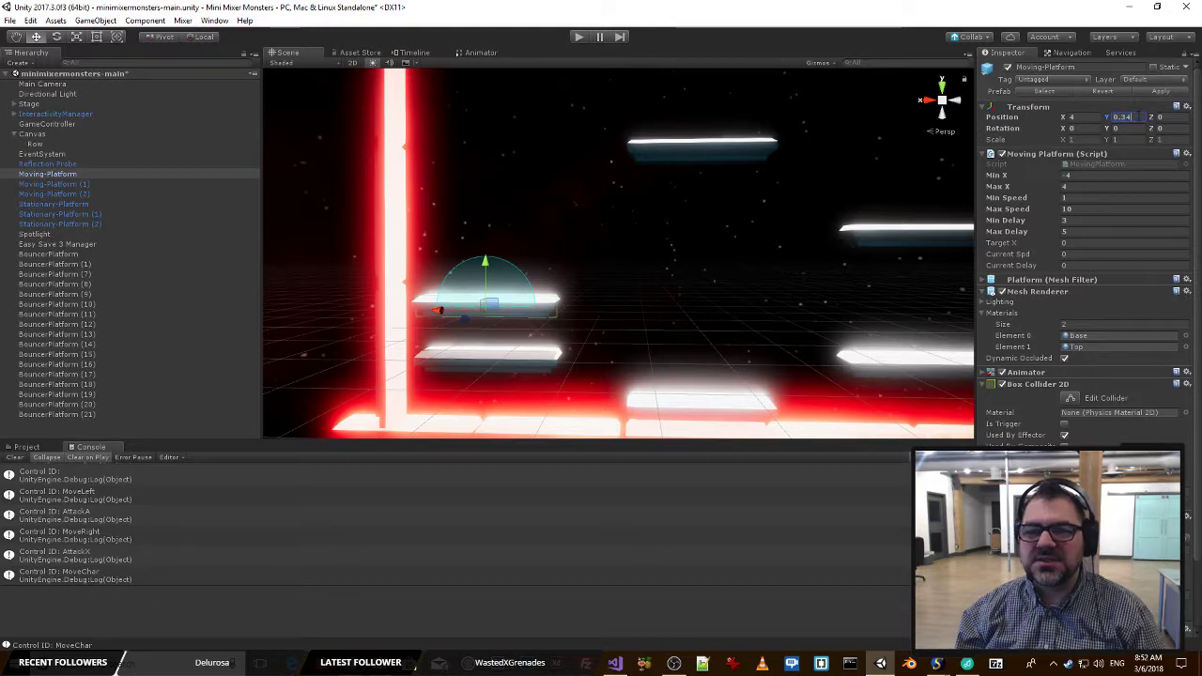
{"action": "key", "text": "BackSpace"}
{"action": "type", "text": "5"}
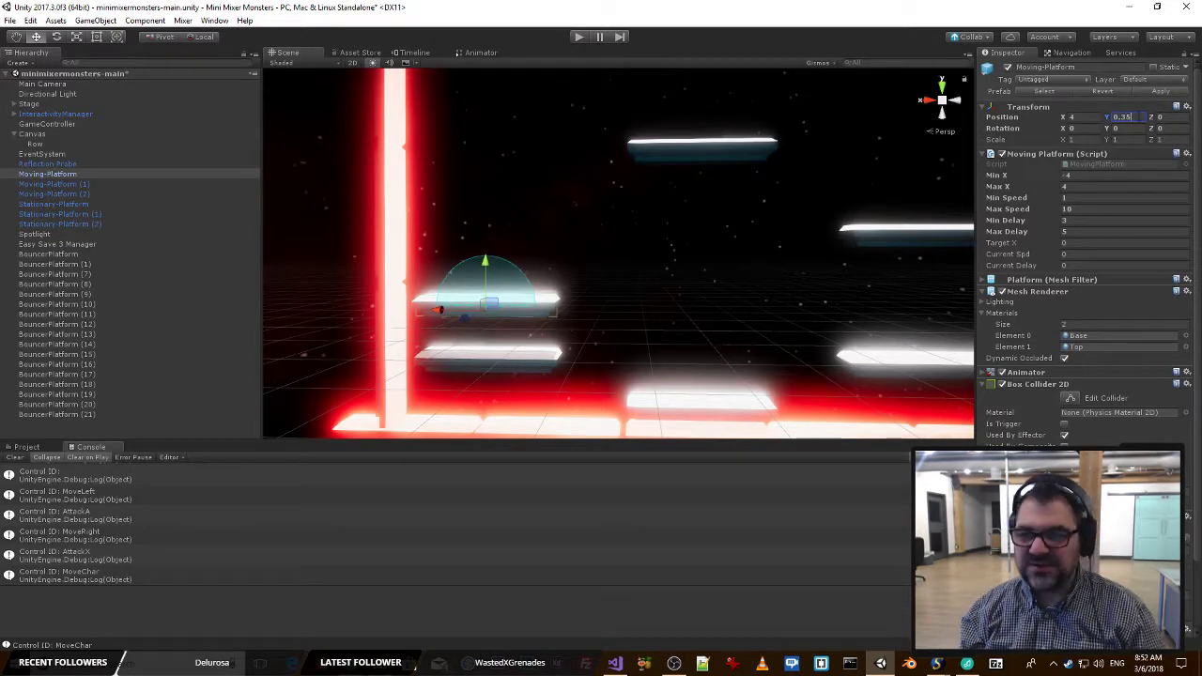
Compare the two lowest platforms by the side wall, and position Moving-Platform (1) above them at X 4, Y 1.05.
{"action": "right_click_drag", "start_coordinate": [596, 300], "coordinate": [634, 298]}
{"action": "left_click", "coordinate": [479, 370]}
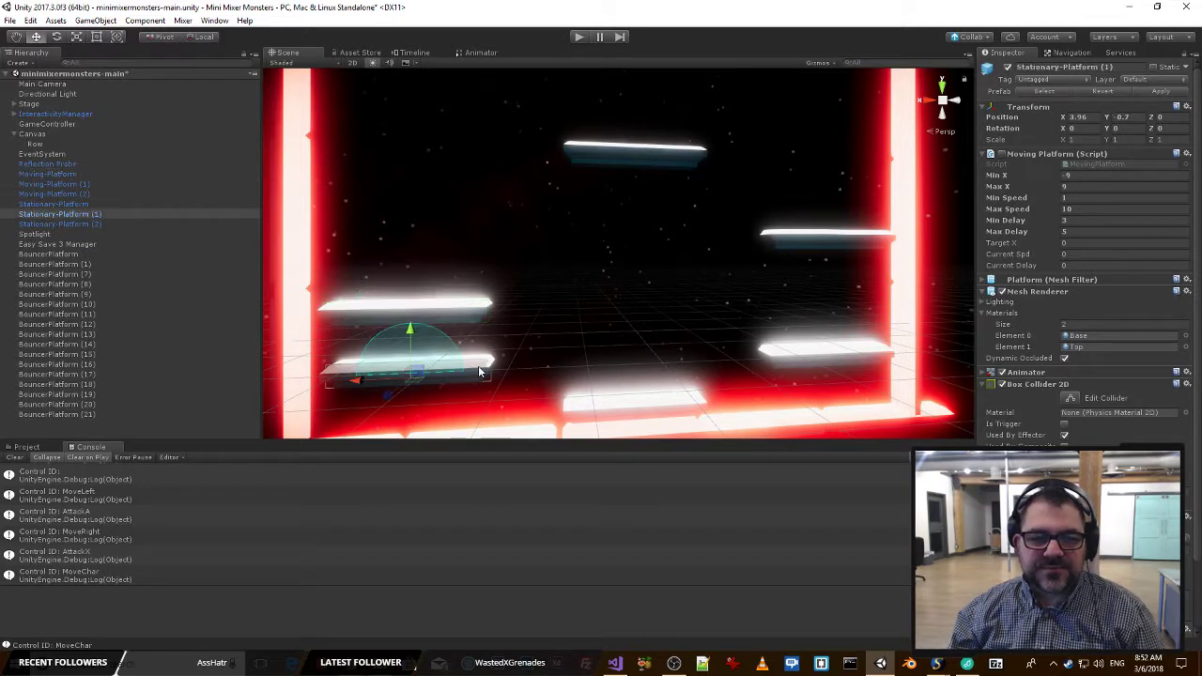
{"action": "left_click", "coordinate": [438, 318]}
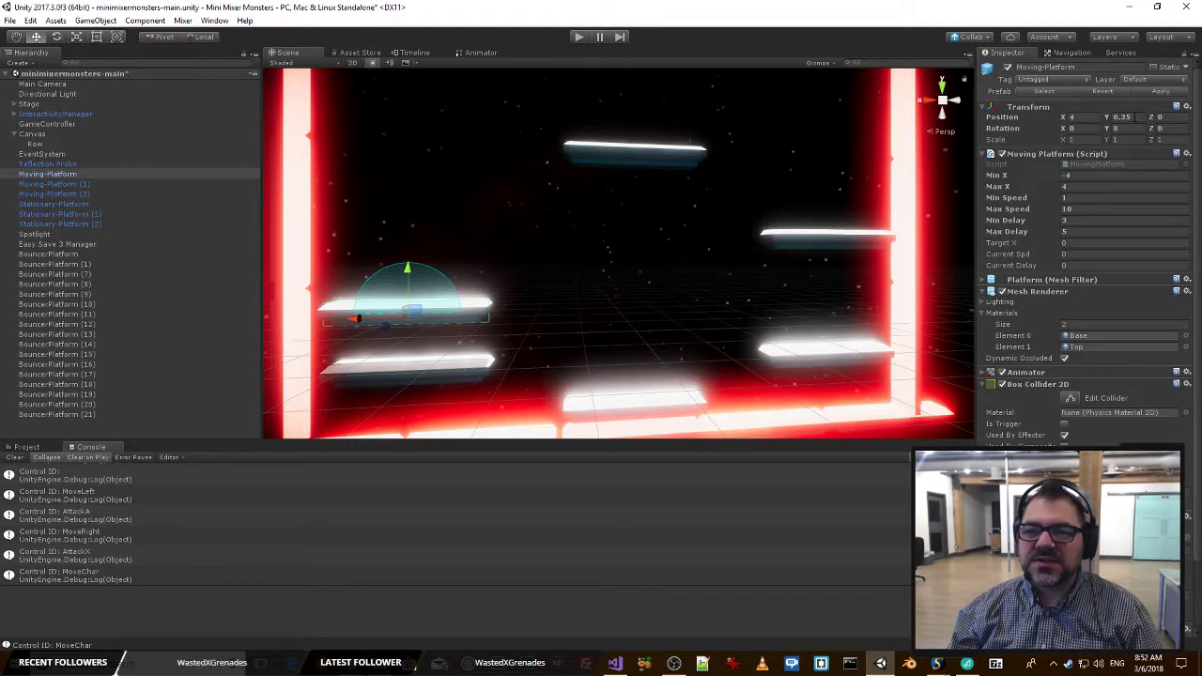
{"action": "left_click", "coordinate": [841, 238]}
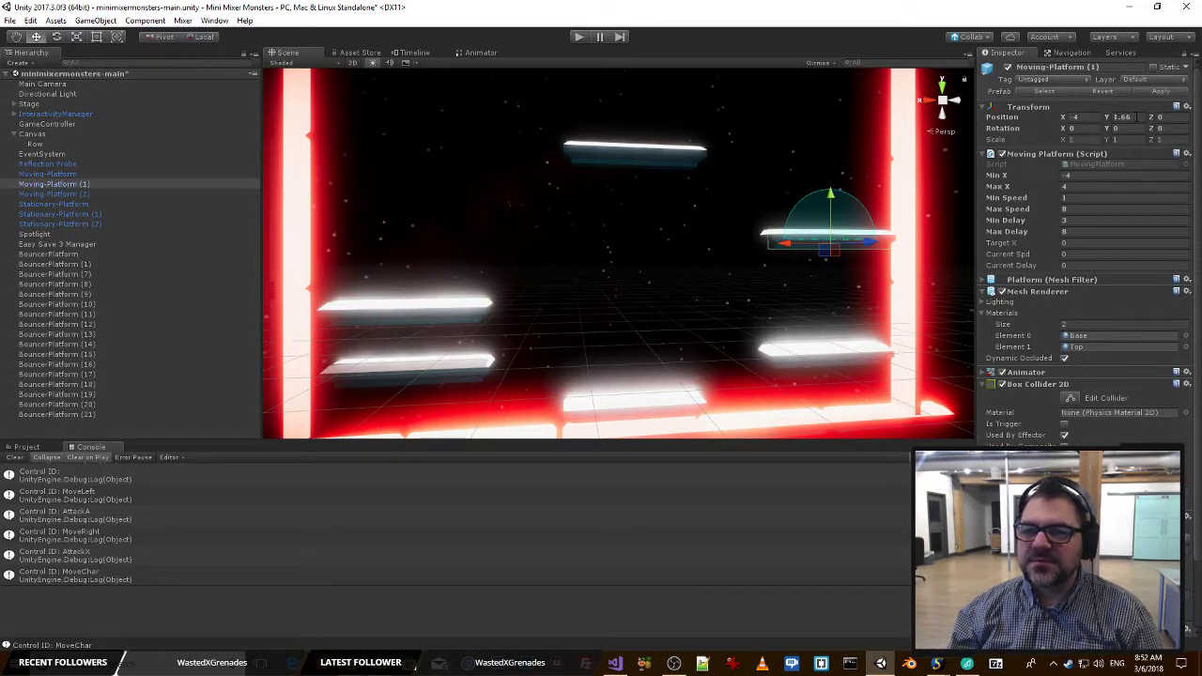
{"action": "left_click", "coordinate": [1137, 117]}
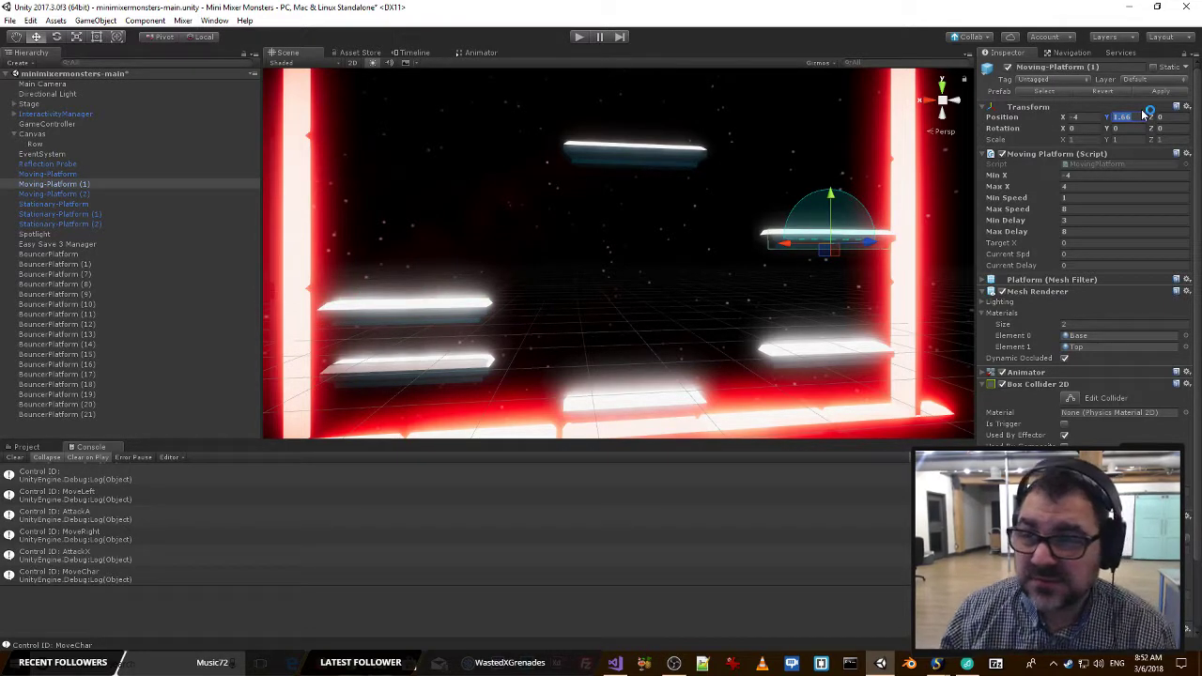
{"action": "type", "text": "1.05"}
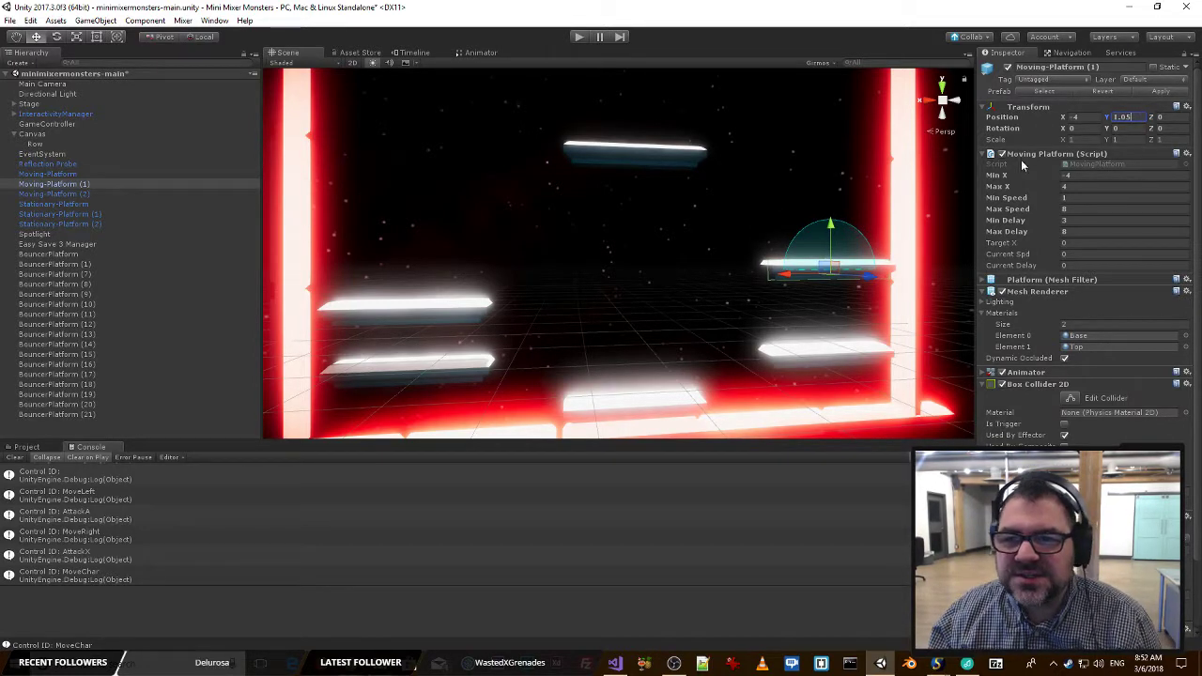
{"action": "type", "text": "-4"}
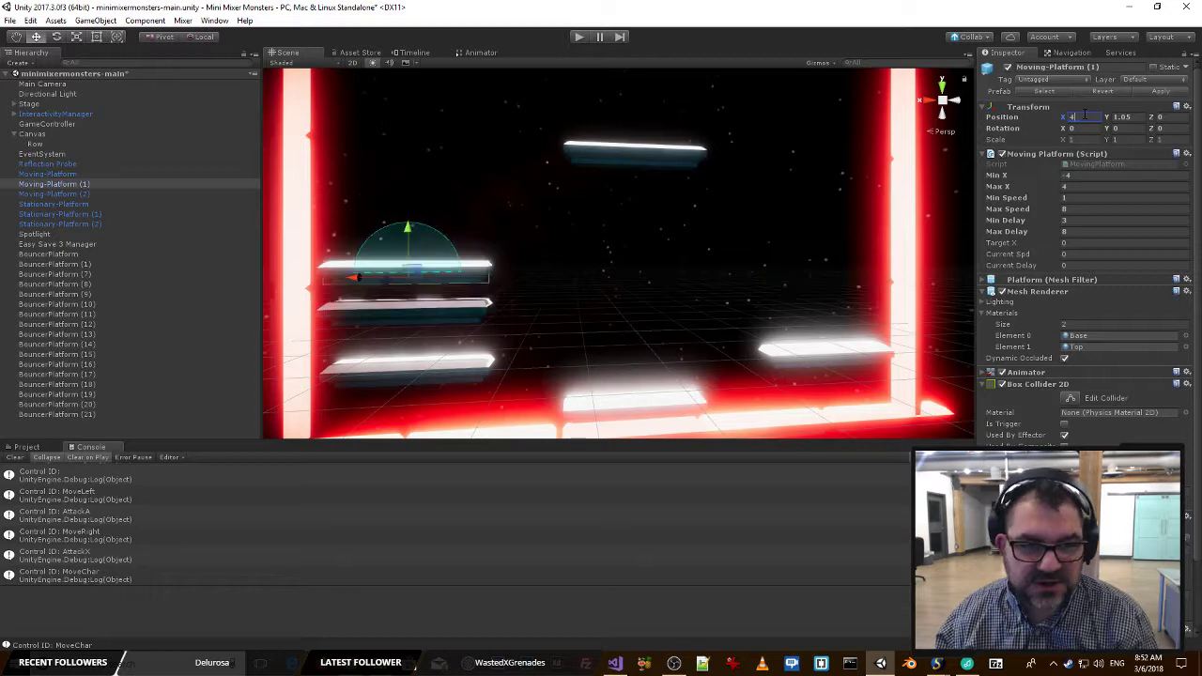
Raise Moving-Platform (1) by setting its Y position to 1.25.
{"action": "left_click_drag", "start_coordinate": [727, 226], "coordinate": [604, 260], "text": "alt"}
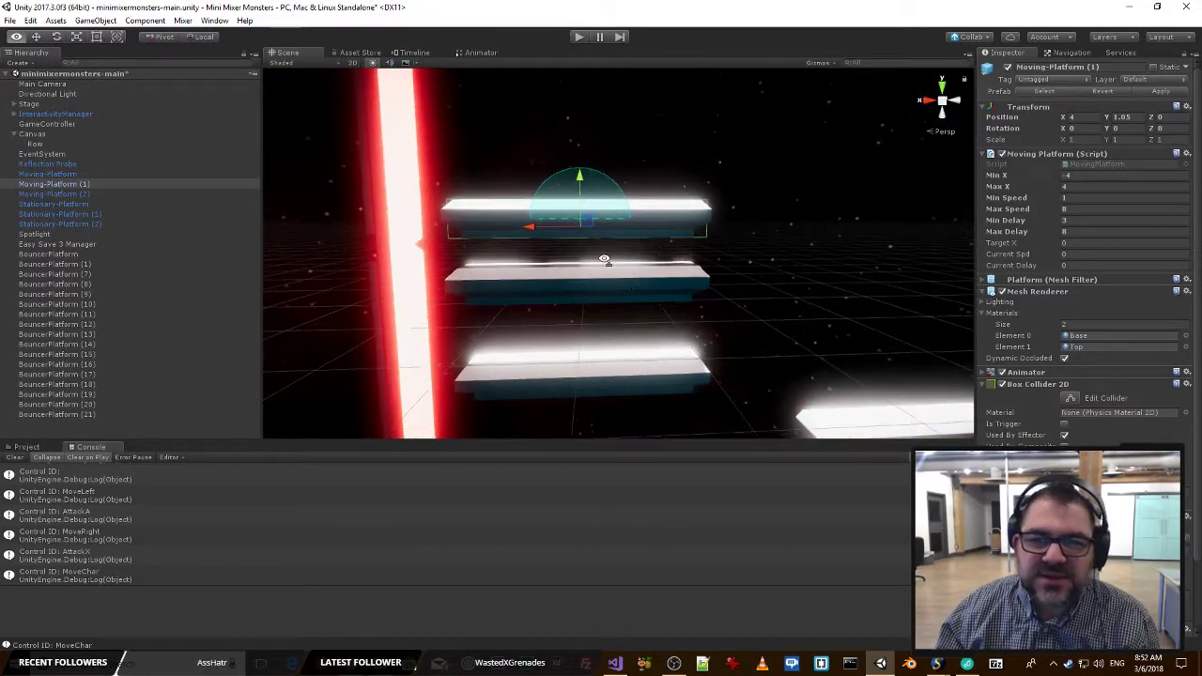
{"action": "left_click", "coordinate": [1138, 116]}
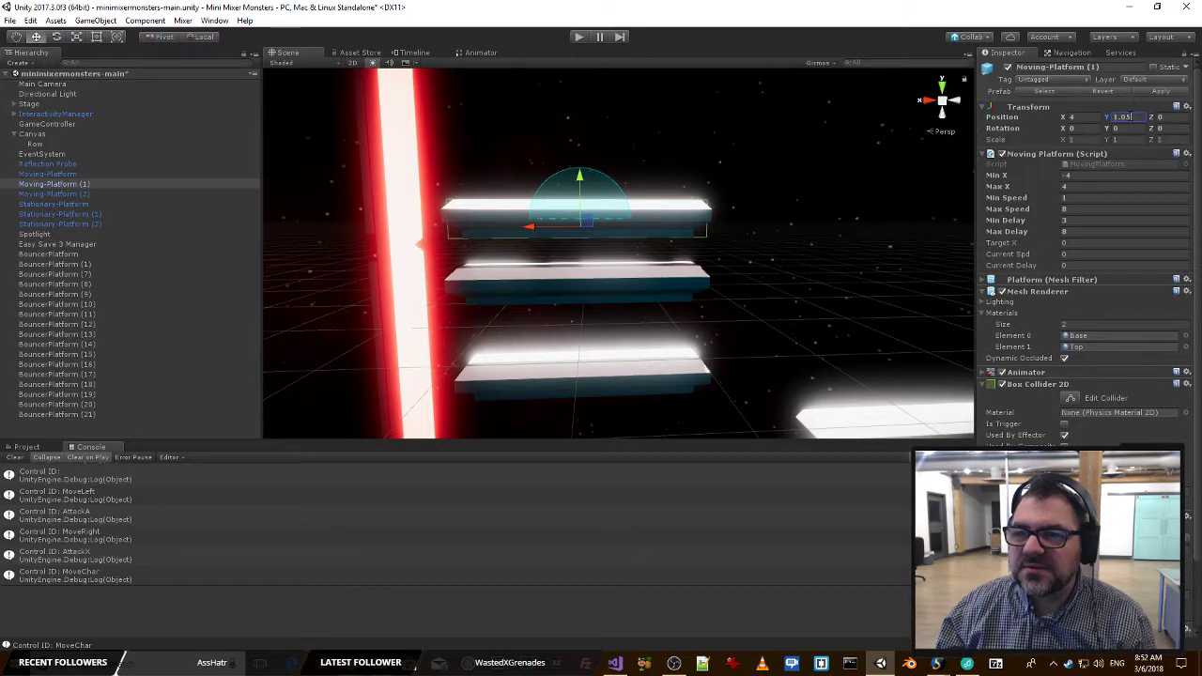
{"action": "type", "text": "1.25"}
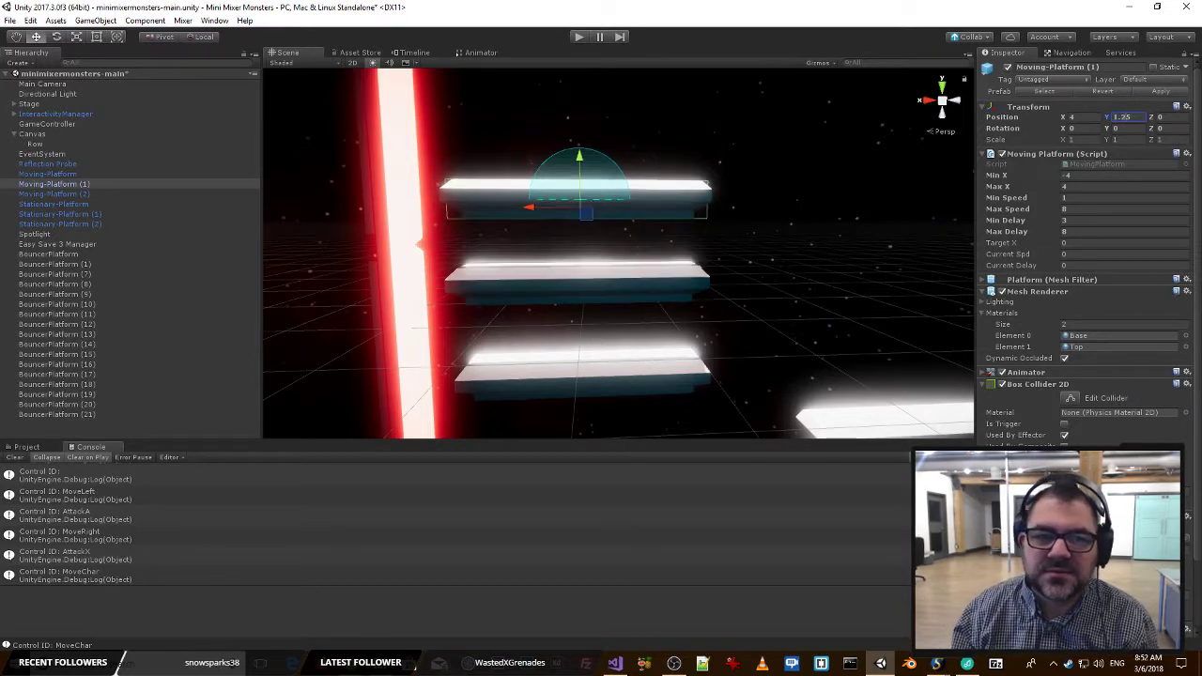
Check the platform spacing, try a Y position of 1 on Moving-Platform (1), and return it to 1.25.
{"action": "left_click_drag", "start_coordinate": [761, 230], "coordinate": [676, 264], "text": "alt"}
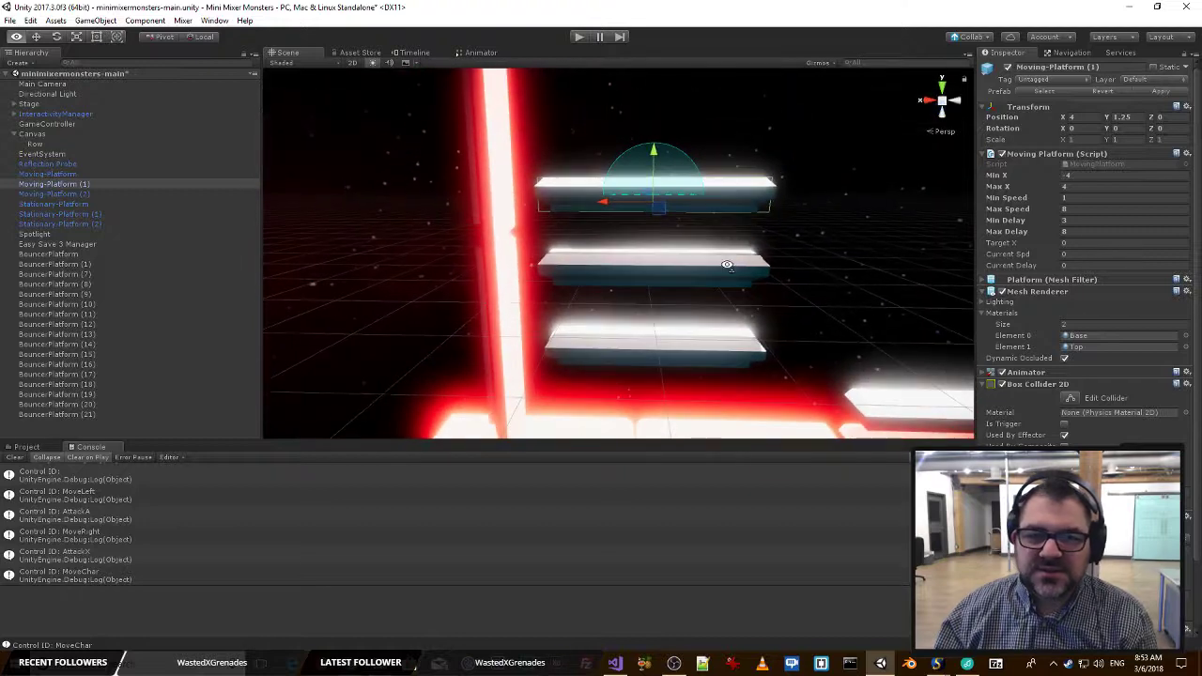
{"action": "left_click", "coordinate": [676, 264]}
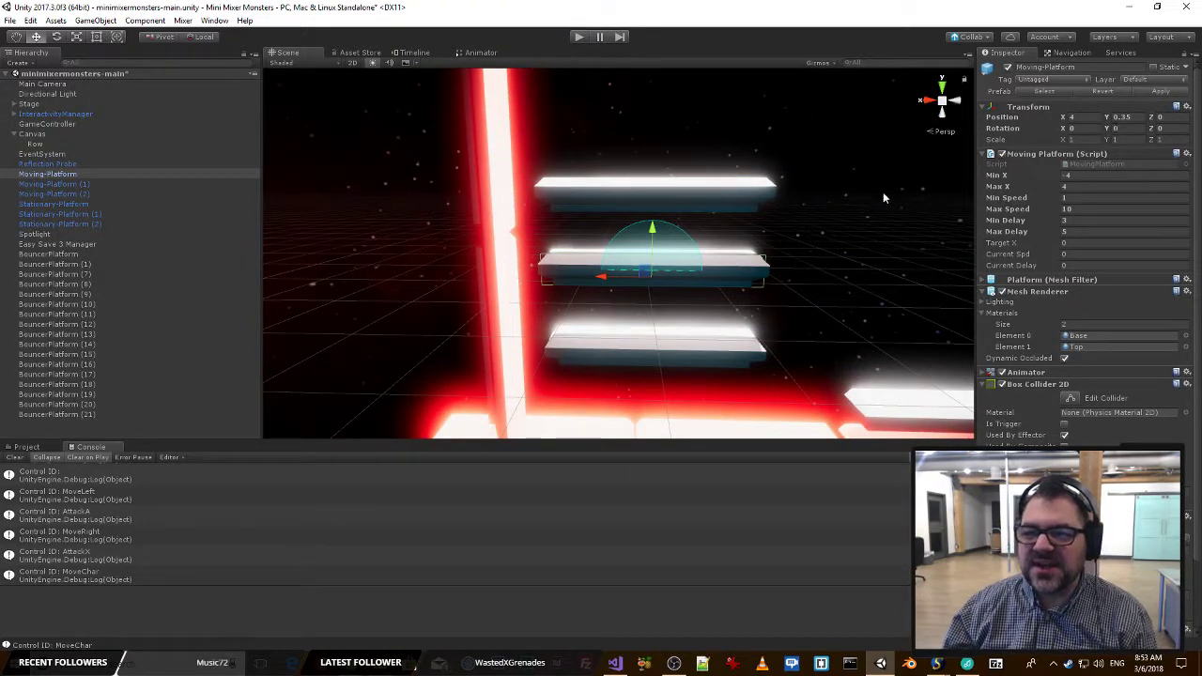
{"action": "left_click", "coordinate": [671, 195]}
{"action": "left_click", "coordinate": [1143, 118]}
{"action": "type", "text": "1"}
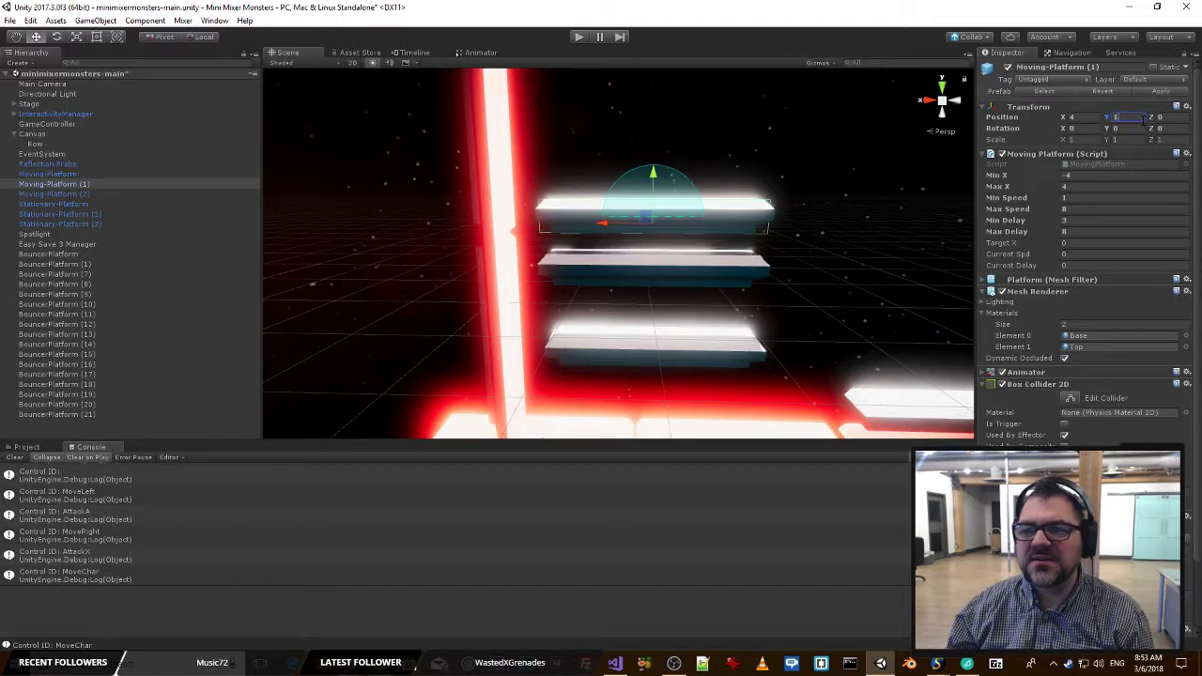
{"action": "type", "text": ".35"}
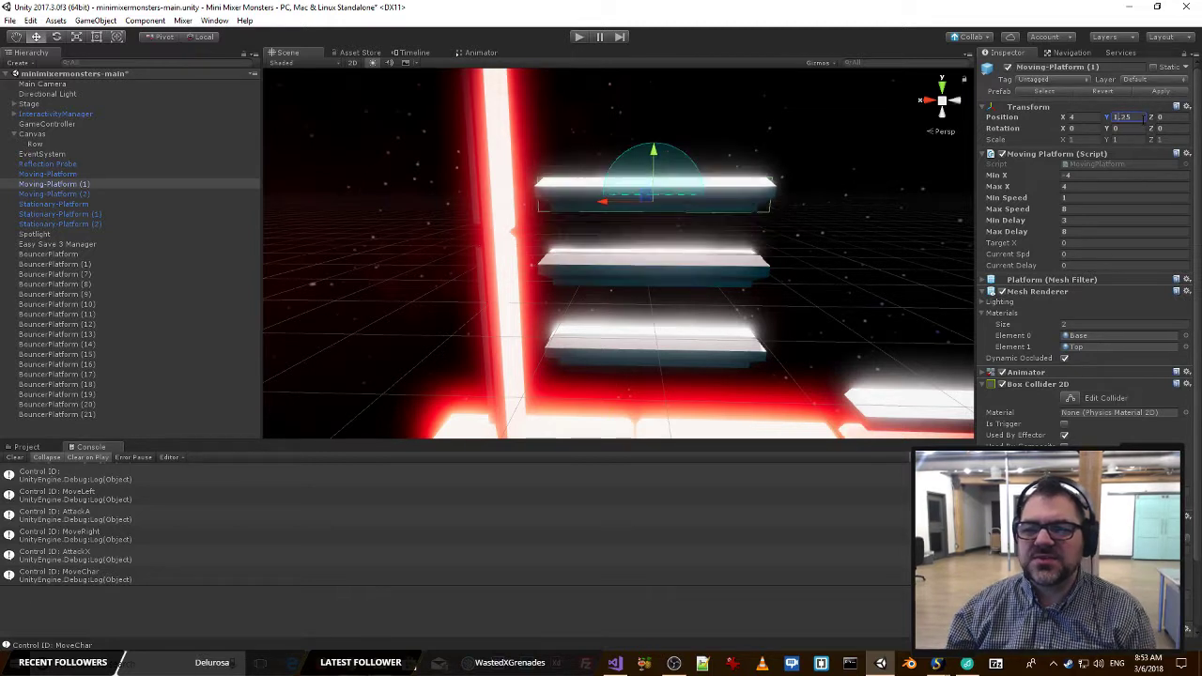
Compare the heights of Stationary-Platform (1) and Moving-Platform, and set Moving-Platform (1)'s Y position to 1.5.
{"action": "left_click", "coordinate": [737, 357]}
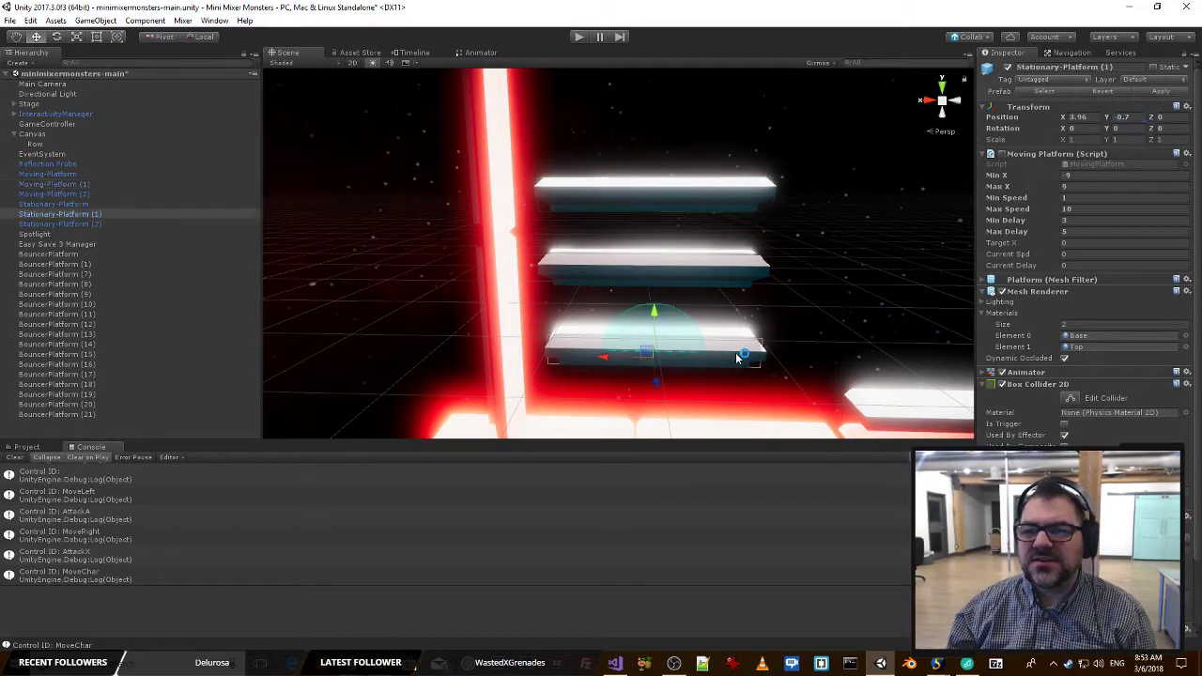
{"action": "left_click", "coordinate": [663, 267]}
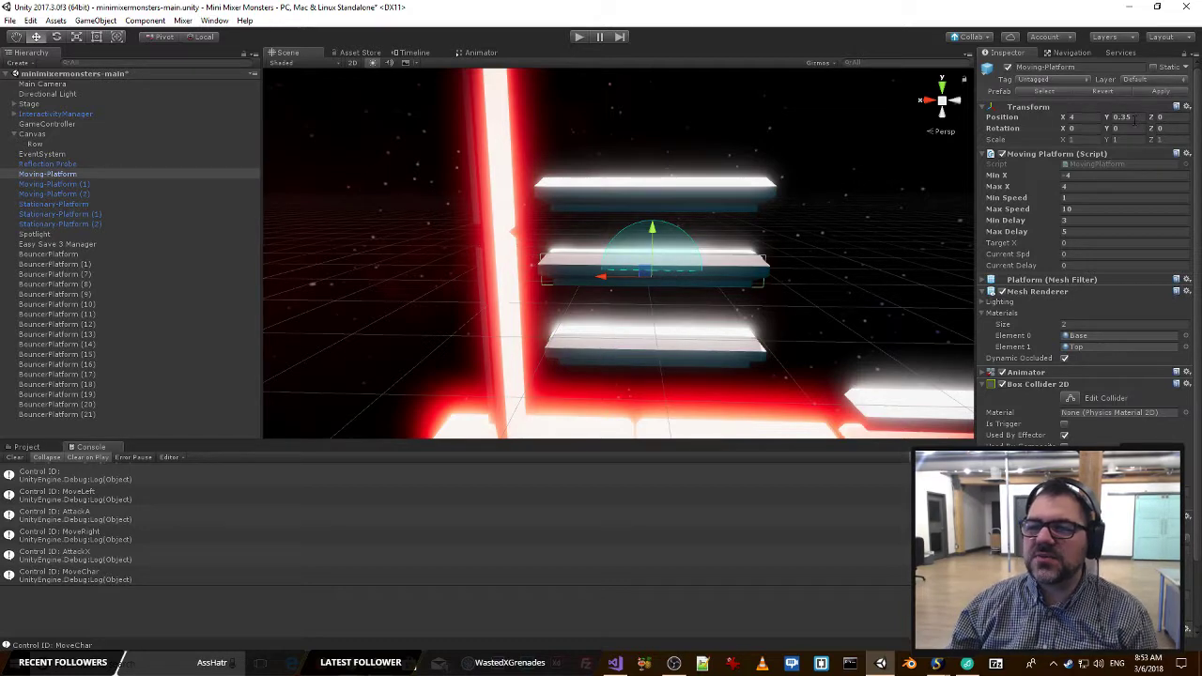
{"action": "left_click", "coordinate": [662, 196]}
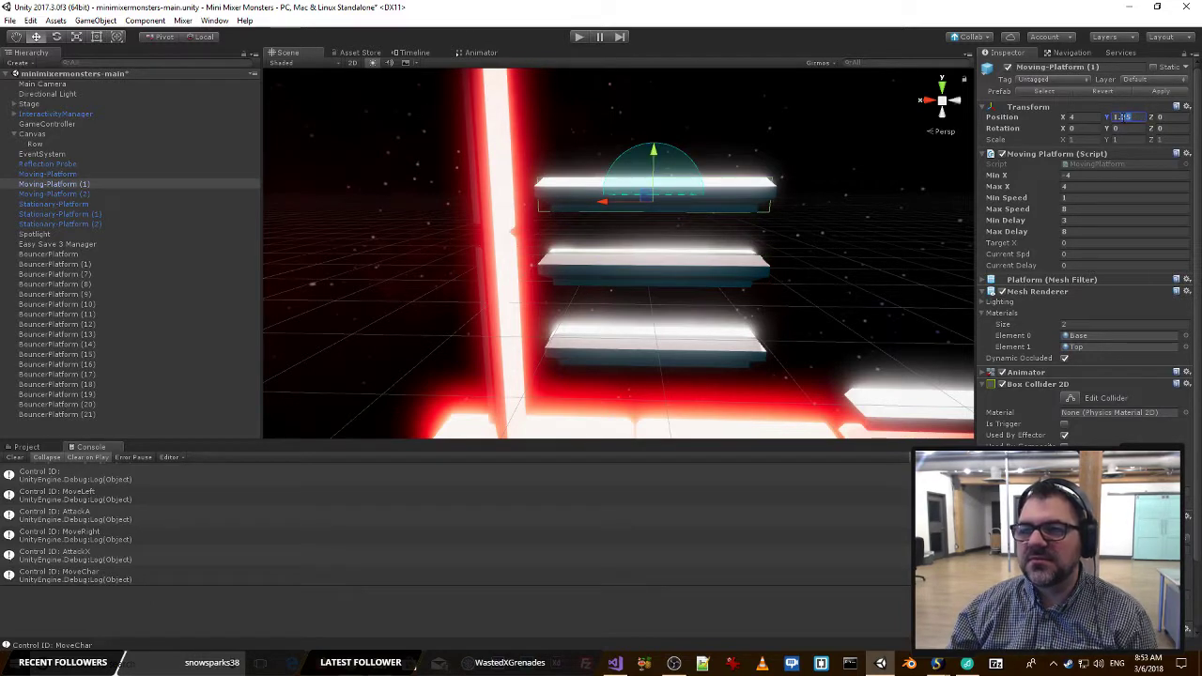
{"action": "type", "text": "5"}
Lower Moving-Platform (1) slightly by setting its Y position to 1.4.
{"action": "right_click_drag", "start_coordinate": [873, 209], "coordinate": [724, 188]}
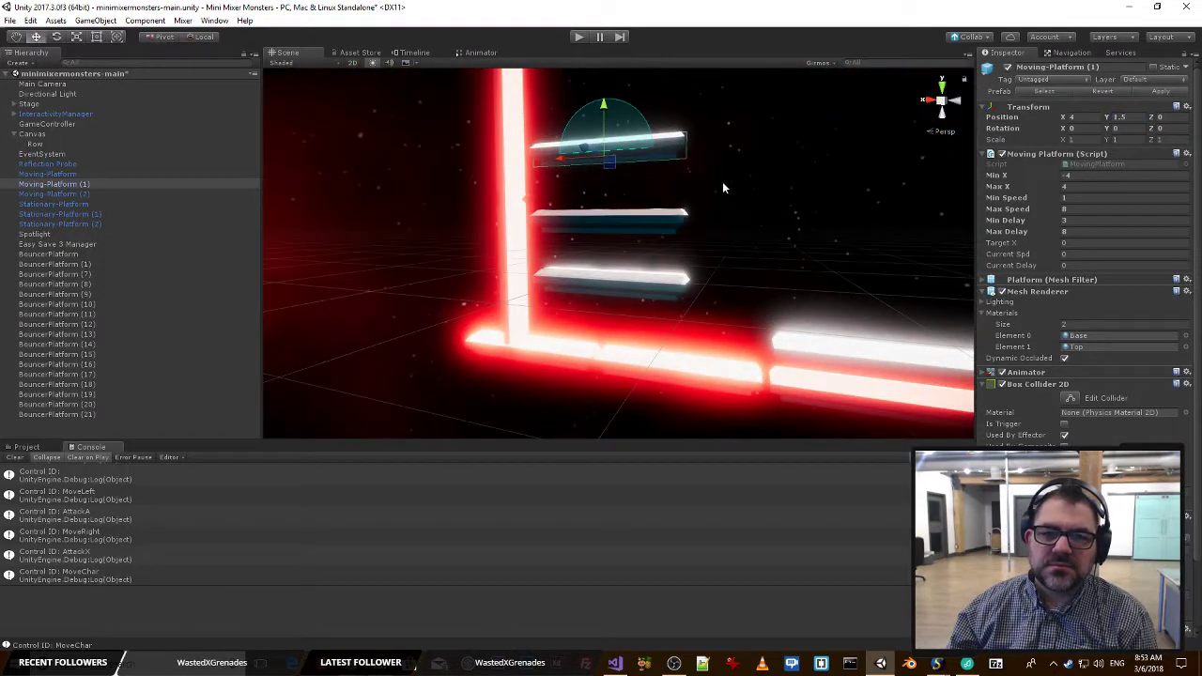
{"action": "left_click", "coordinate": [1133, 118]}
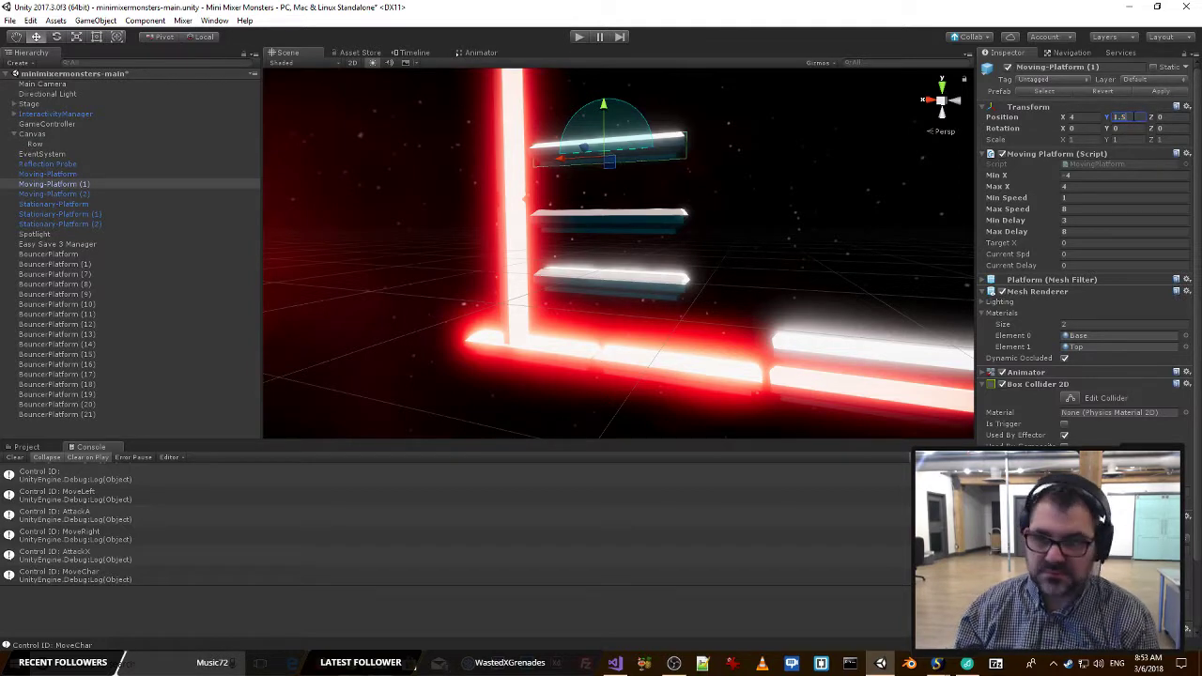
{"action": "type", "text": "1.4"}
Stack Moving-Platform (2), the highest platform, above the others at X 4, Y 2.6.
{"action": "right_click_drag", "start_coordinate": [583, 141], "coordinate": [714, 172]}
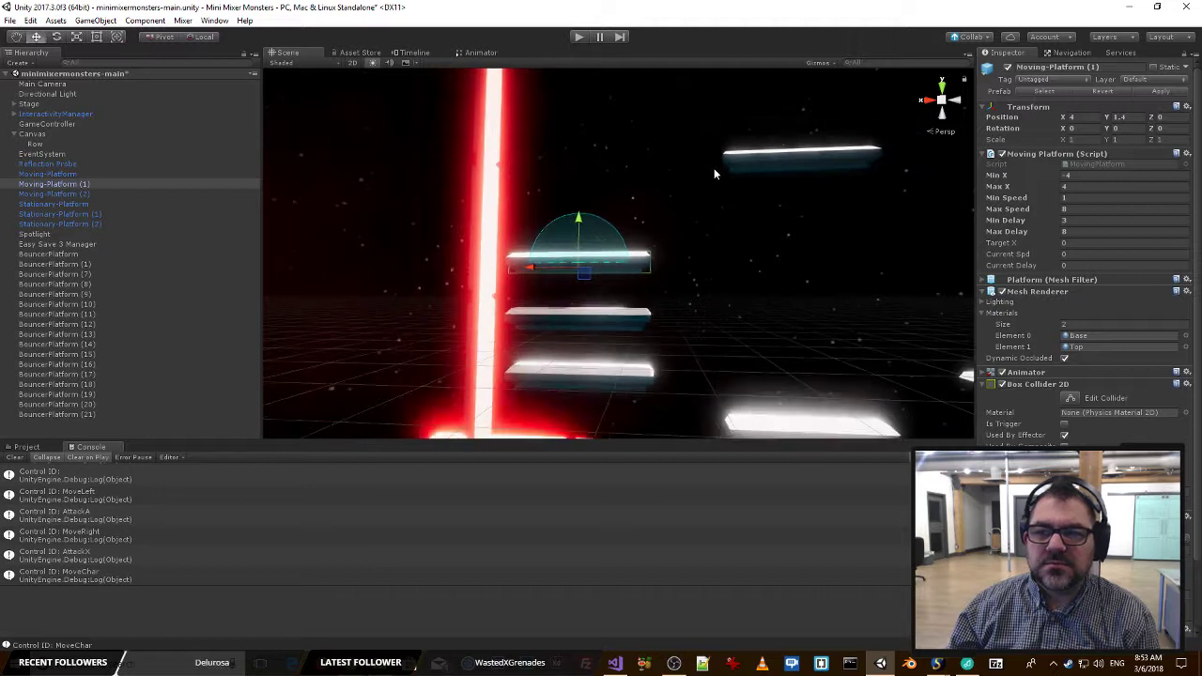
{"action": "left_click", "coordinate": [783, 164]}
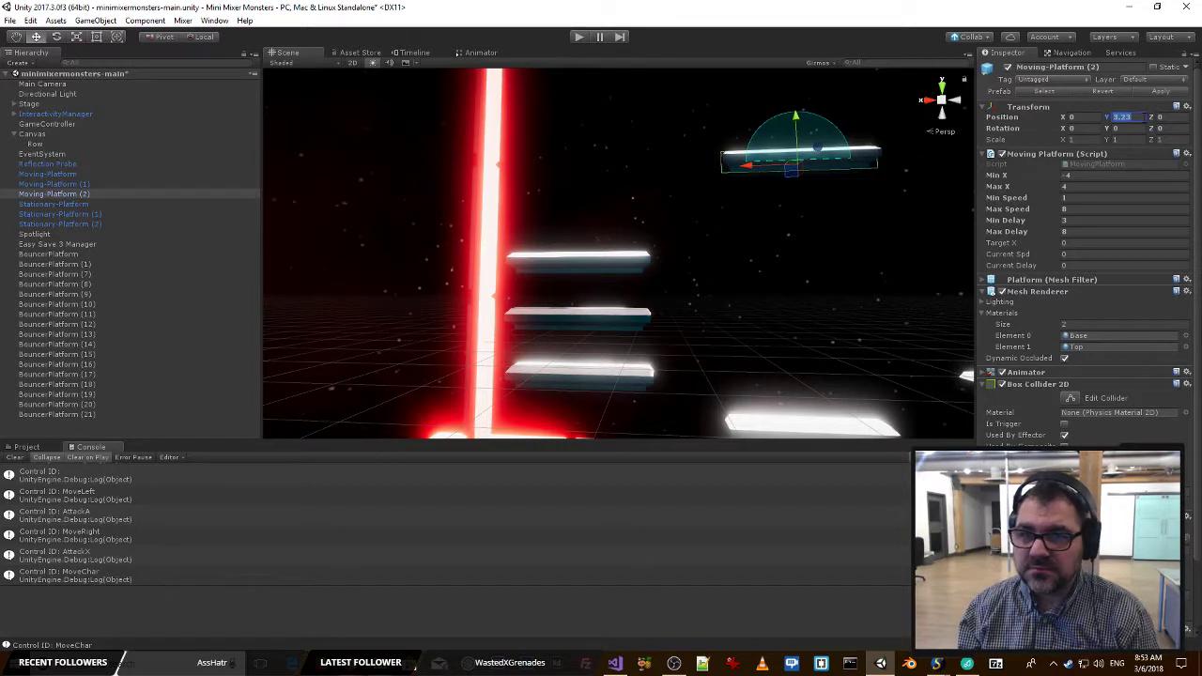
{"action": "type", "text": "2"}
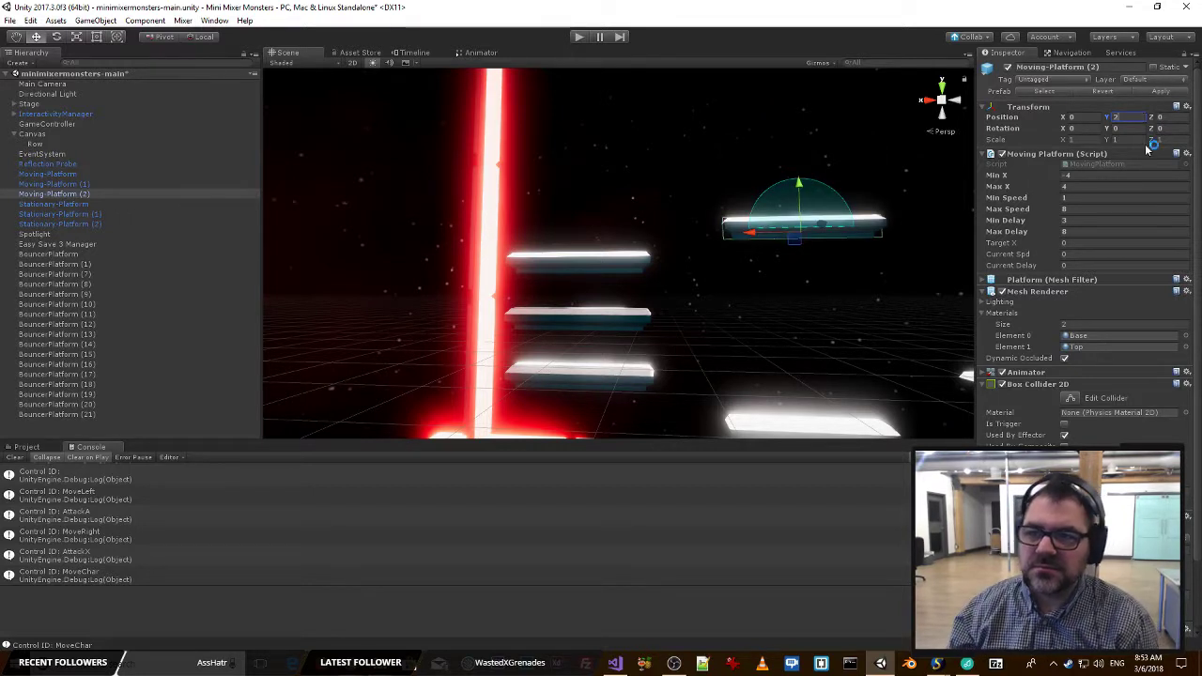
{"action": "type", "text": "4"}
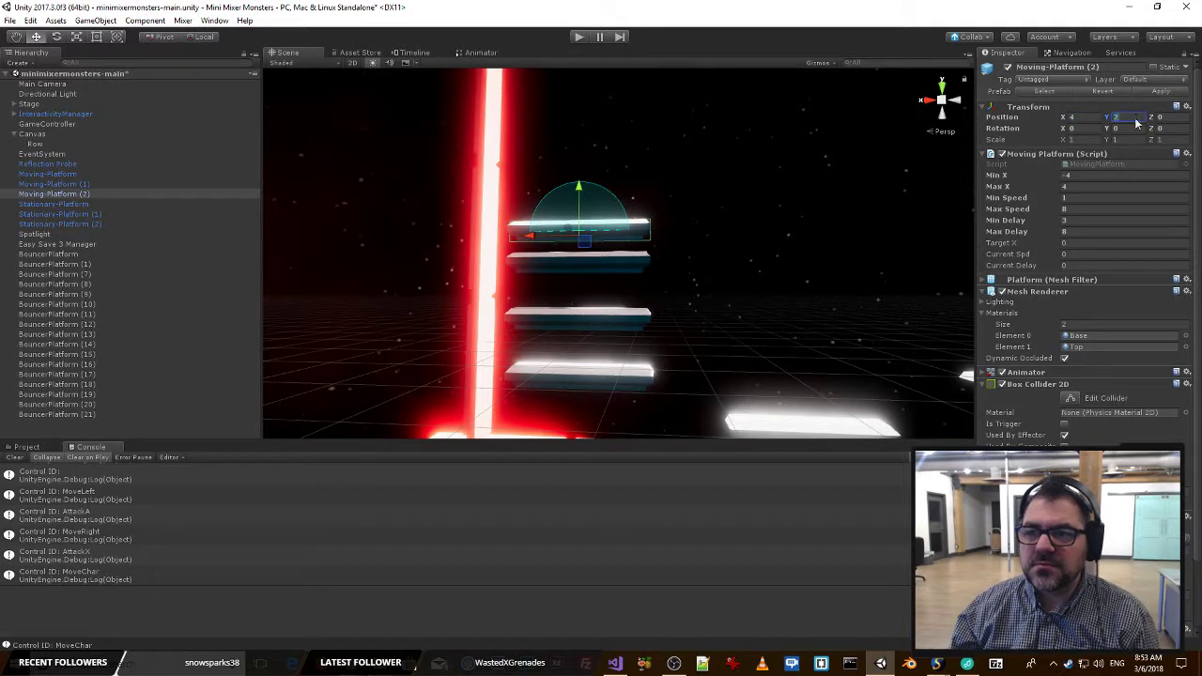
{"action": "type", "text": "2.7"}
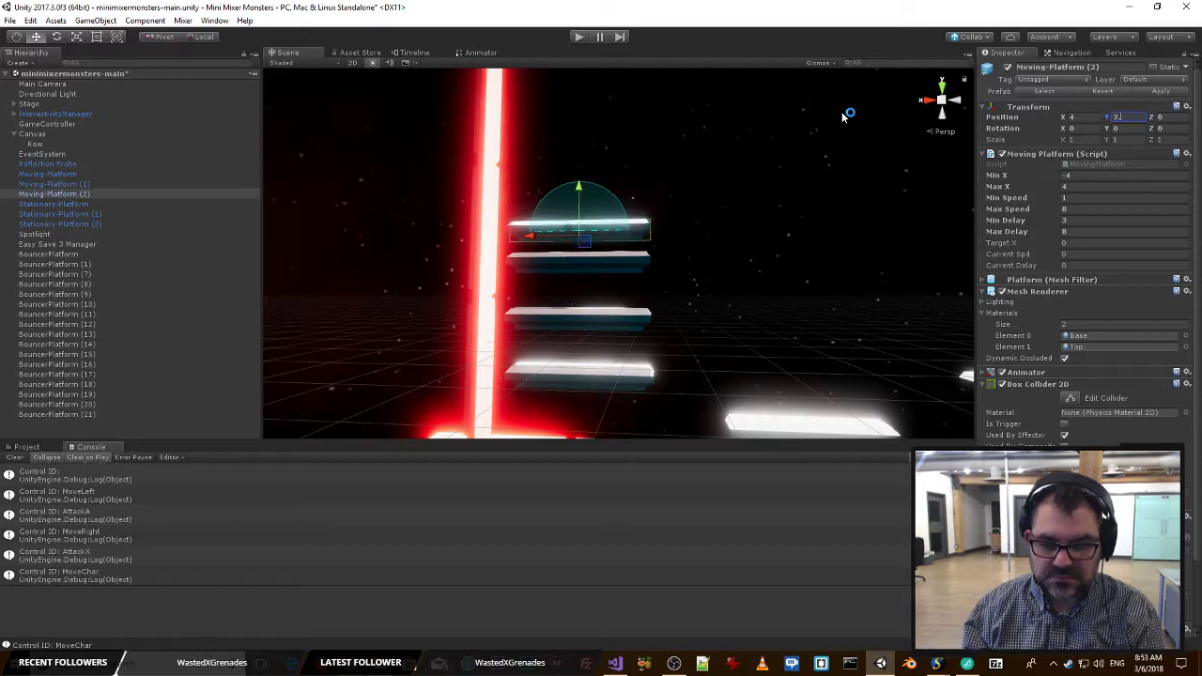
Set the Y position of Moving-Platform (2) to 2.55 and check its spacing from the platforms below.
{"action": "left_click_drag", "start_coordinate": [768, 194], "coordinate": [775, 218], "text": "alt"}
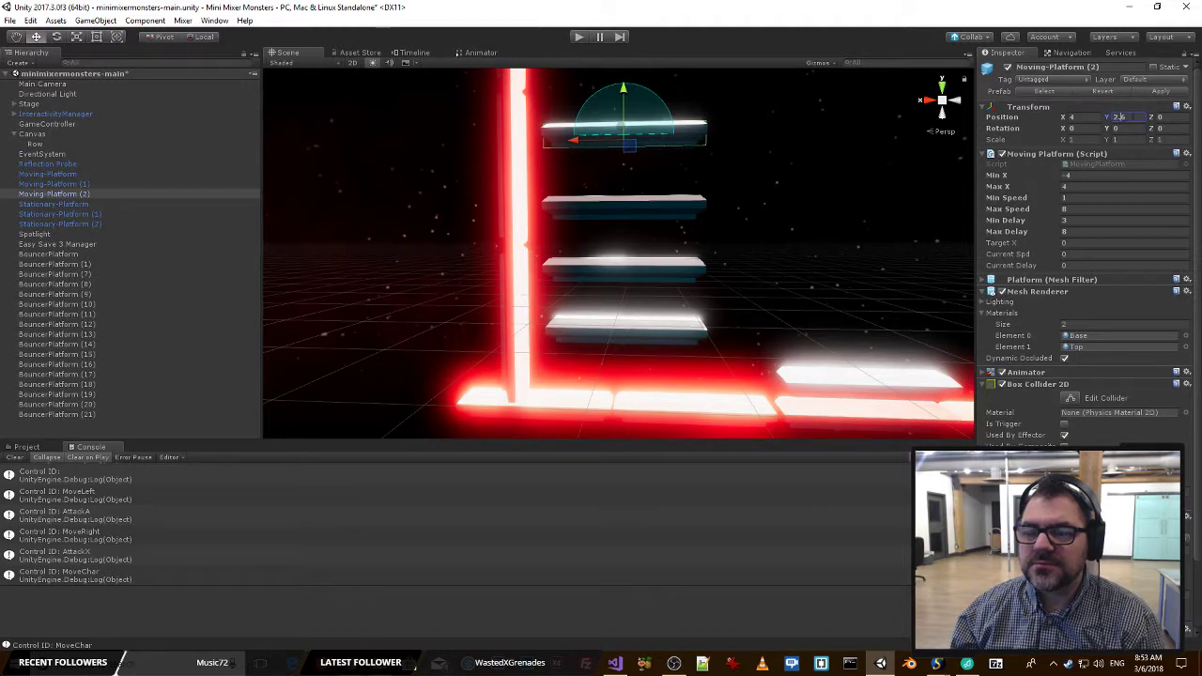
{"action": "key", "text": "BackSpace"}
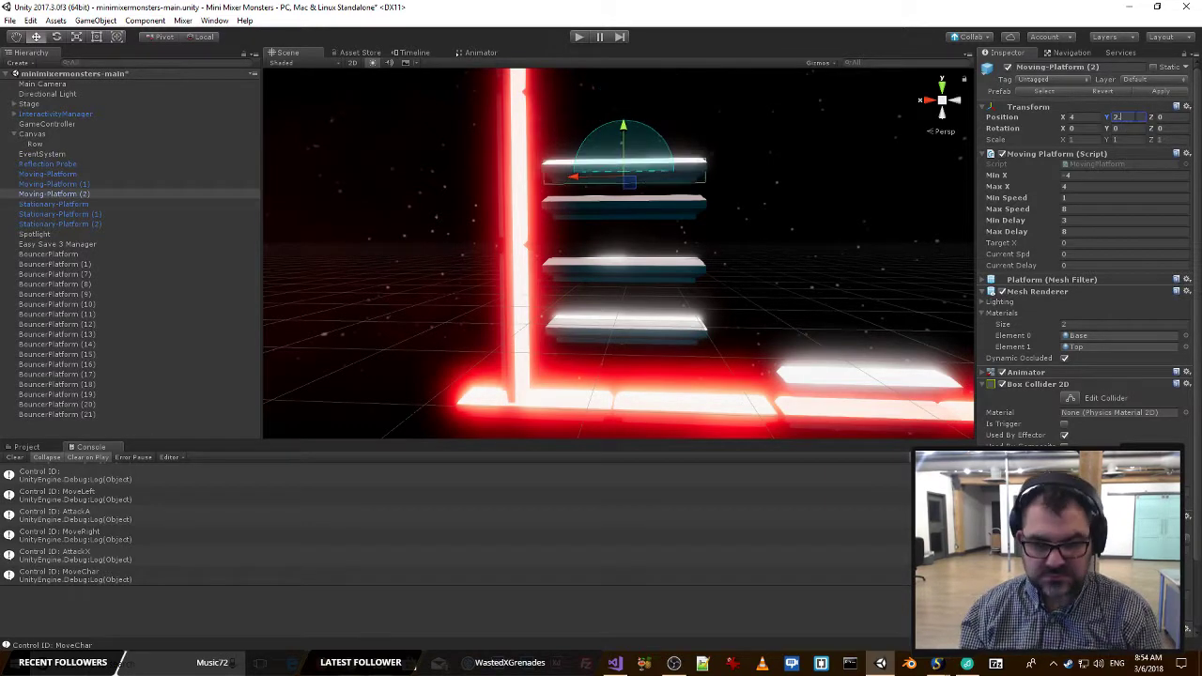
{"action": "type", "text": "55f"}
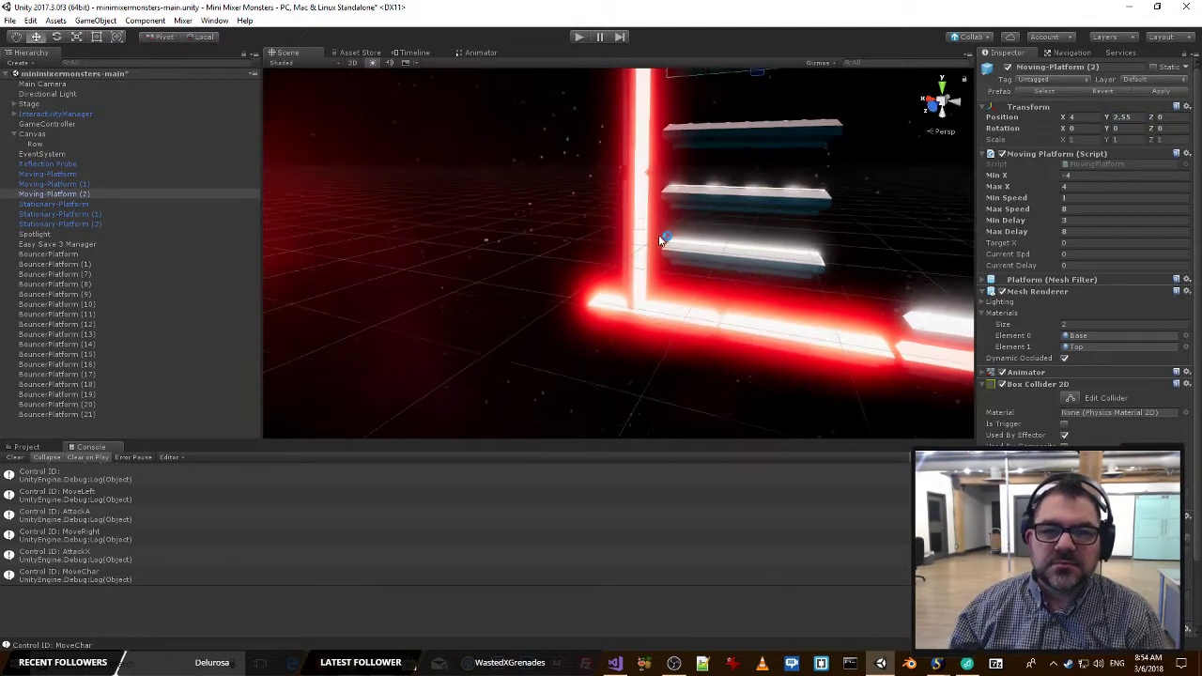
{"action": "key", "text": "alt+Tab"}
{"action": "key", "text": "alt+Tab"}
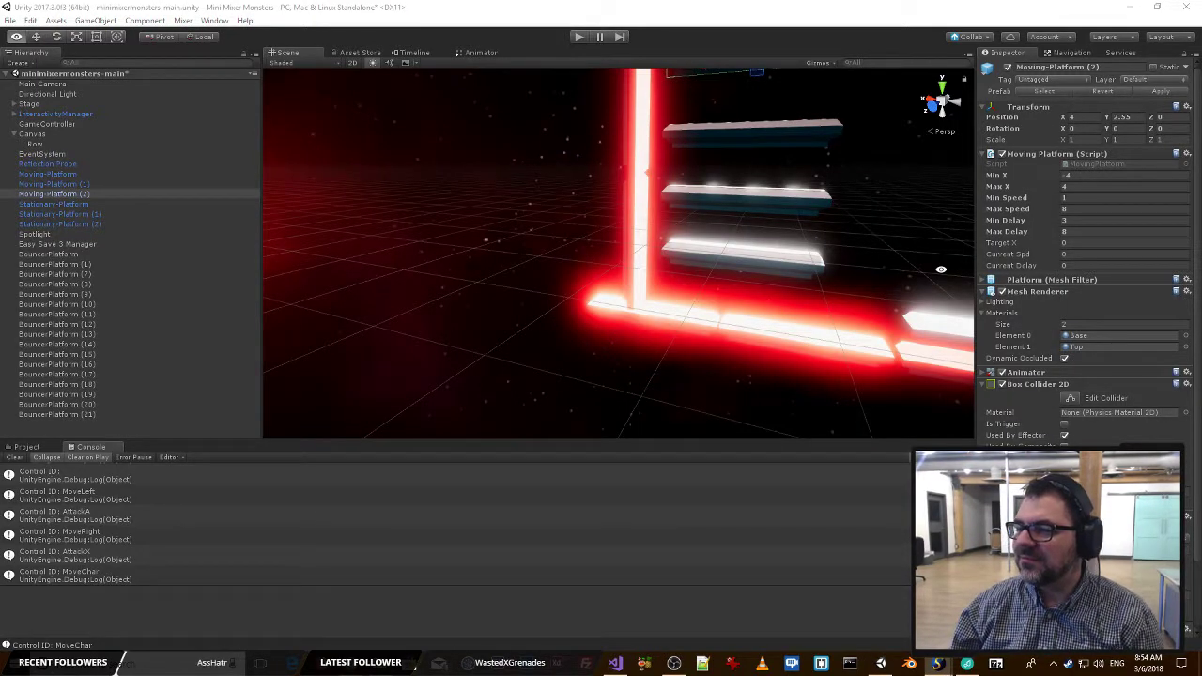
Set the Y position of Moving-Platform (2) to 2.45 and save the scene.
{"action": "left_click_drag", "start_coordinate": [899, 271], "coordinate": [1069, 150], "text": "alt"}
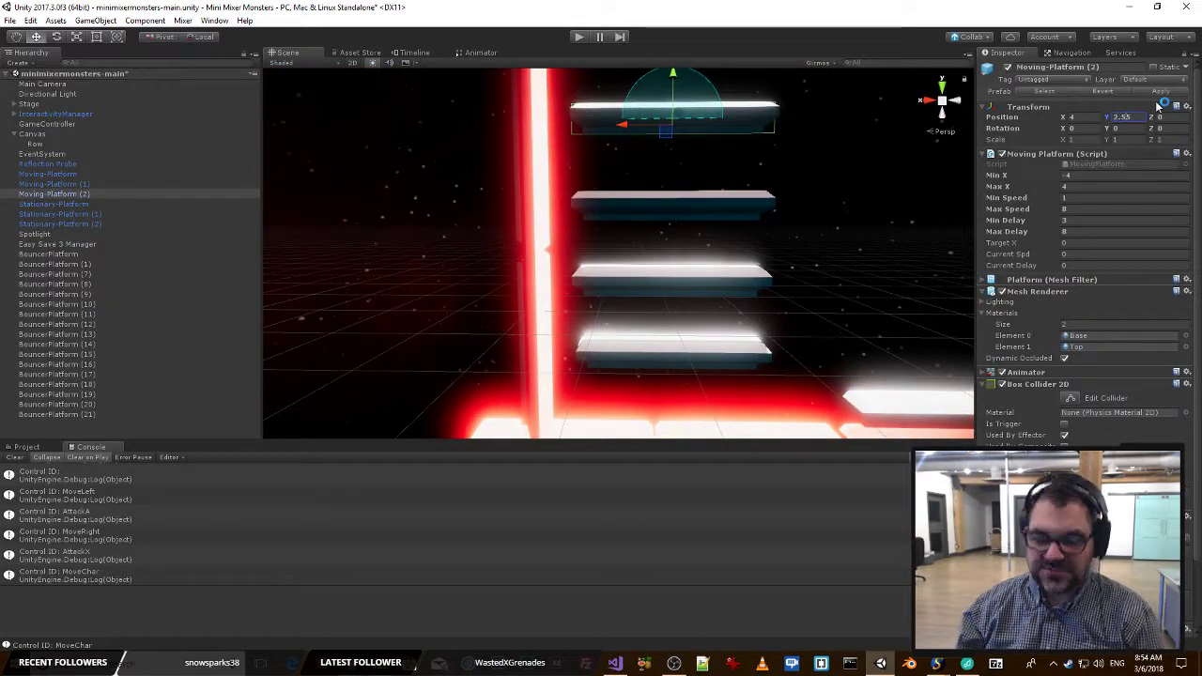
{"action": "key", "text": "BackSpace"}
{"action": "type", "text": "4"}
{"action": "key", "text": "ctrl+s"}
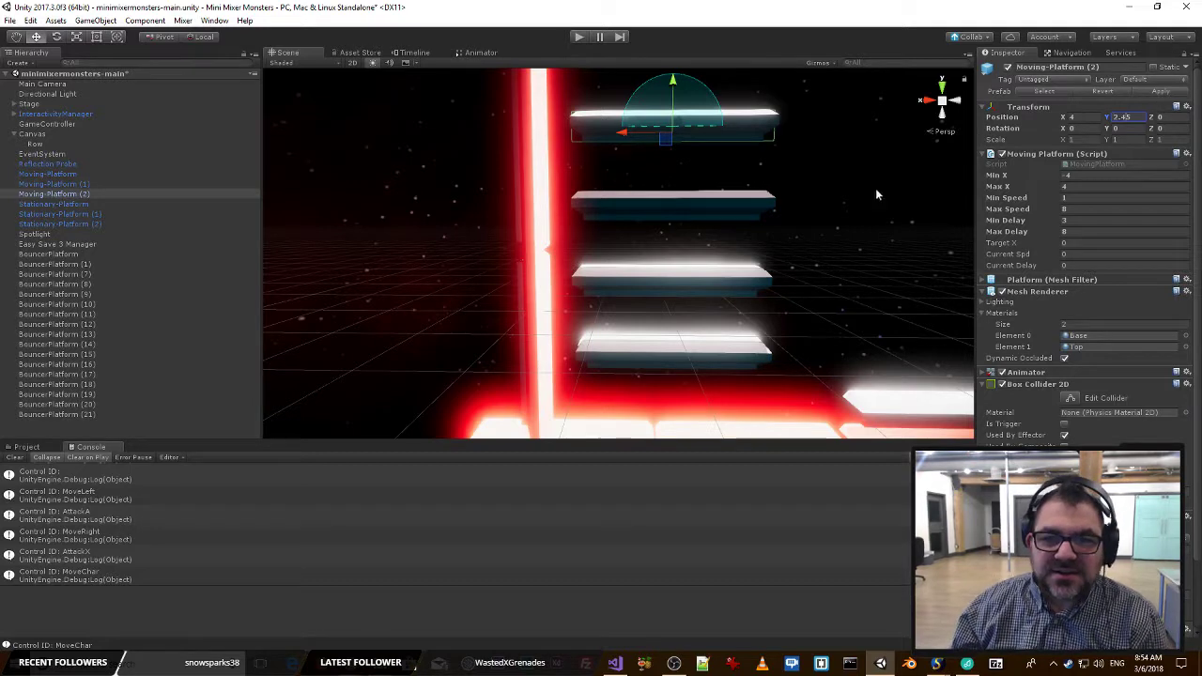
View the whole stage, start play mode, and bring the Game window over the editor.
{"action": "right_click_drag", "start_coordinate": [874, 190], "coordinate": [872, 226]}
{"action": "key", "text": "s"}
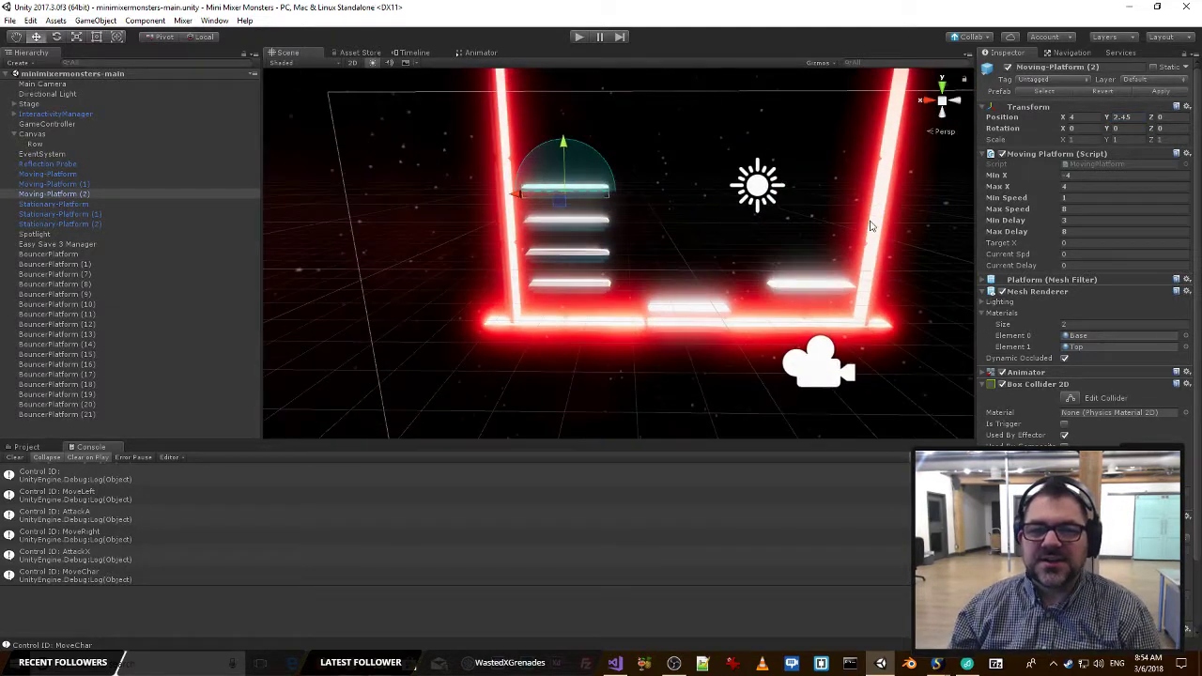
{"action": "left_click", "coordinate": [581, 37]}
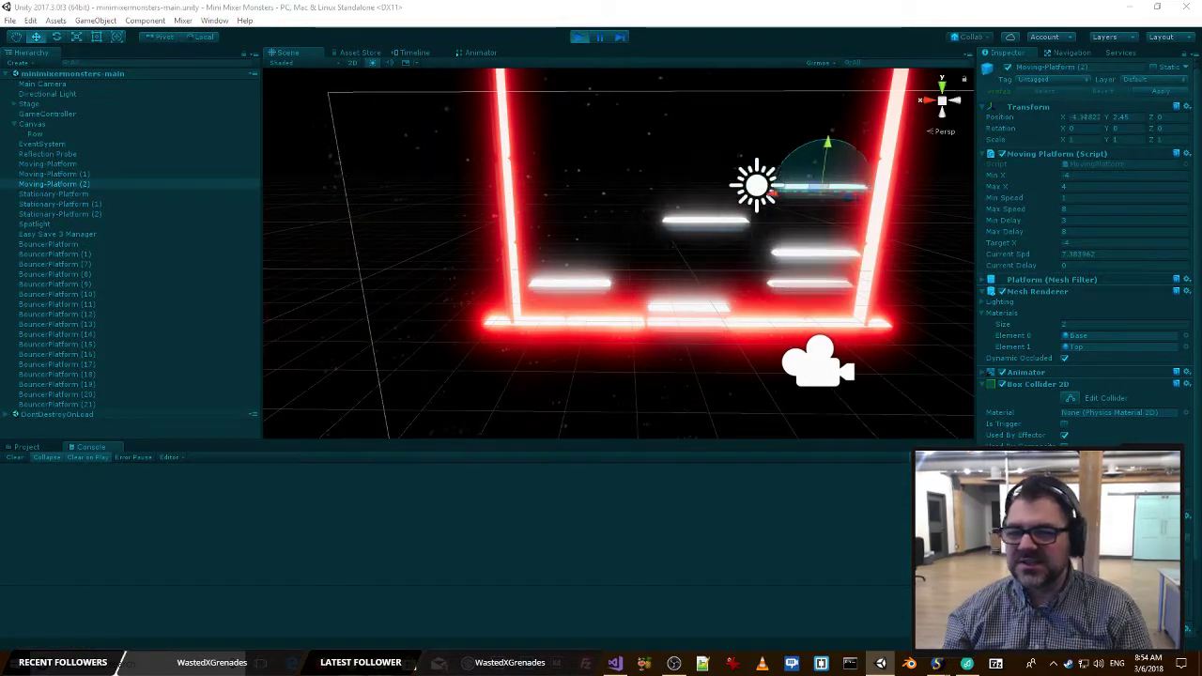
{"action": "left_click_drag", "start_coordinate": [1201, 33], "coordinate": [210, 18]}
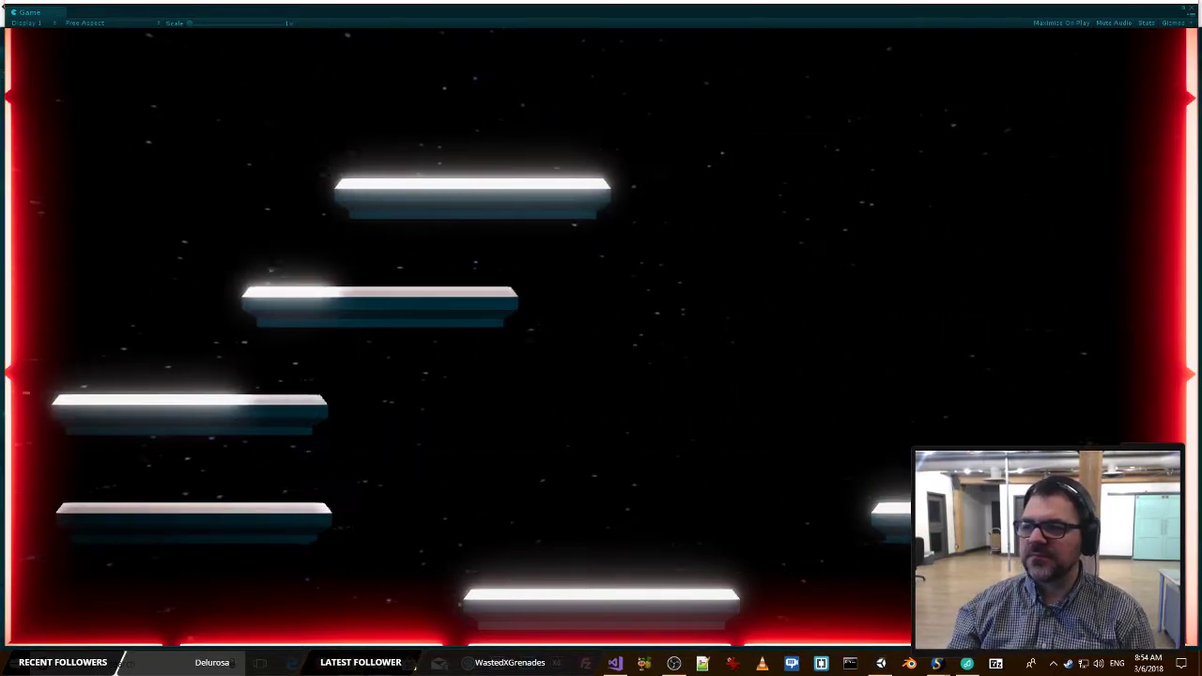
Playtest a monster on the respaced platforms with the Mixer controls, and move the Game window off the editor.
{"action": "key", "text": "alt+Tab"}
{"action": "key", "text": "alt+Tab"}
{"action": "key", "text": "alt+Tab"}
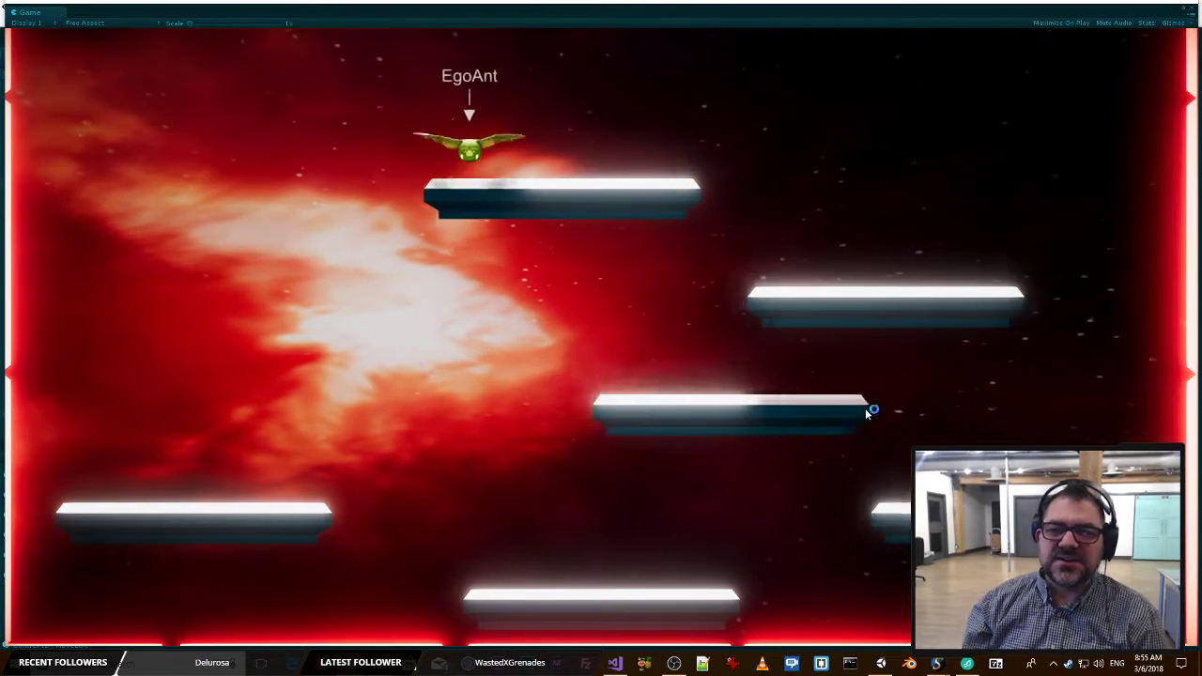
{"action": "key", "text": "alt+Tab"}
{"action": "key", "text": "alt+Tab"}
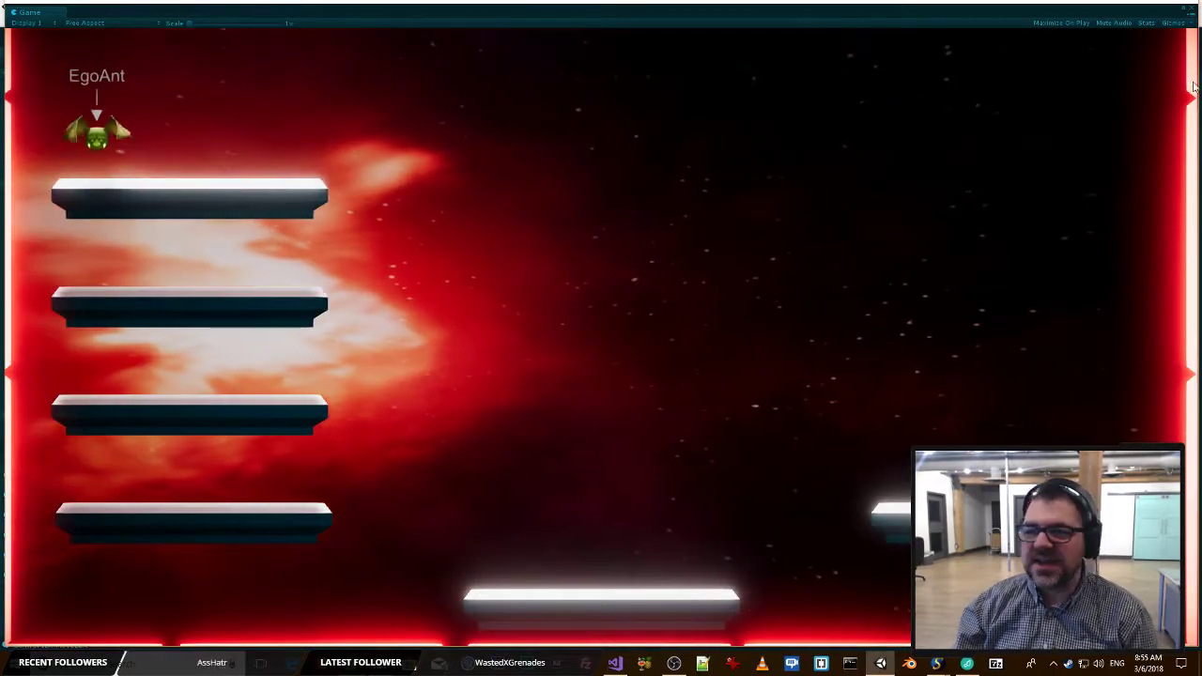
{"action": "left_click_drag", "start_coordinate": [308, 10], "coordinate": [1201, 19]}
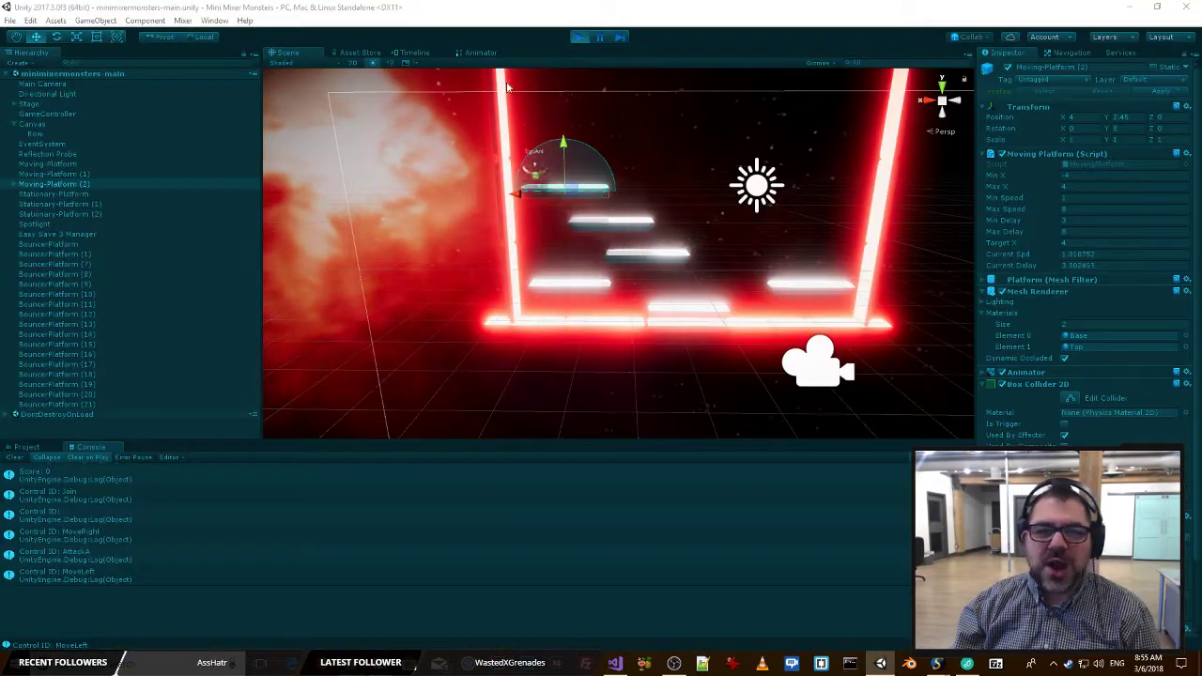
Stop play mode and examine the stacked platforms of the stage from several angles in the scene.
{"action": "left_click", "coordinate": [580, 37]}
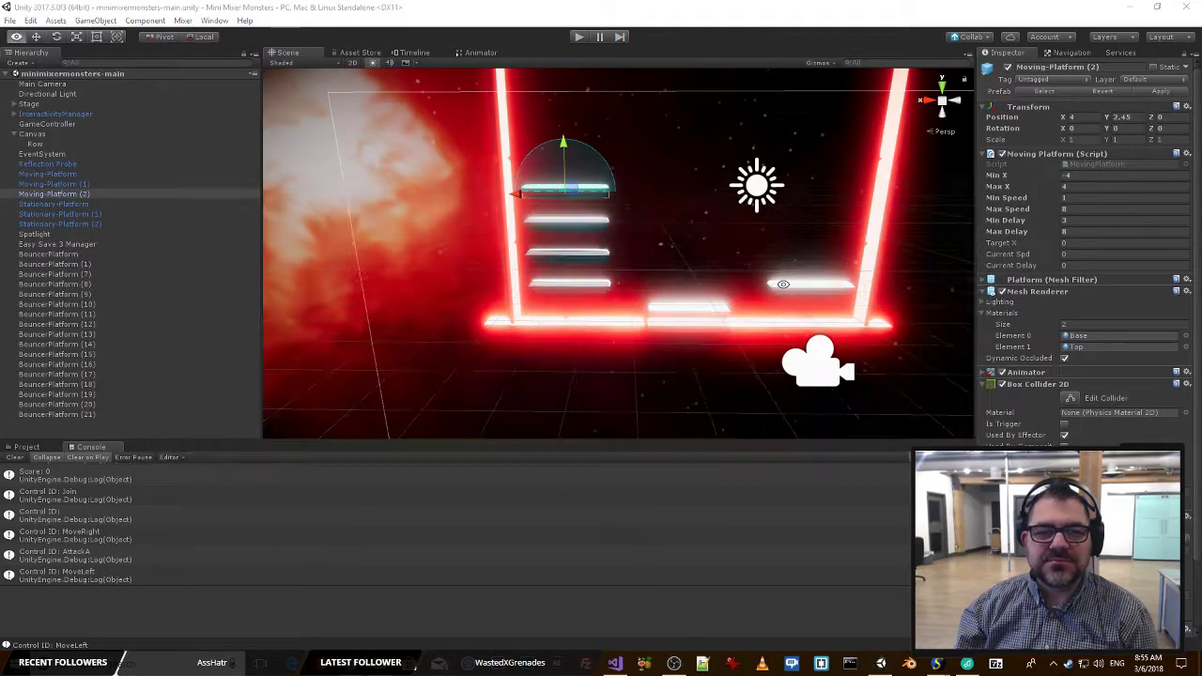
{"action": "key", "text": "alt+Tab"}
{"action": "key", "text": "Escape"}
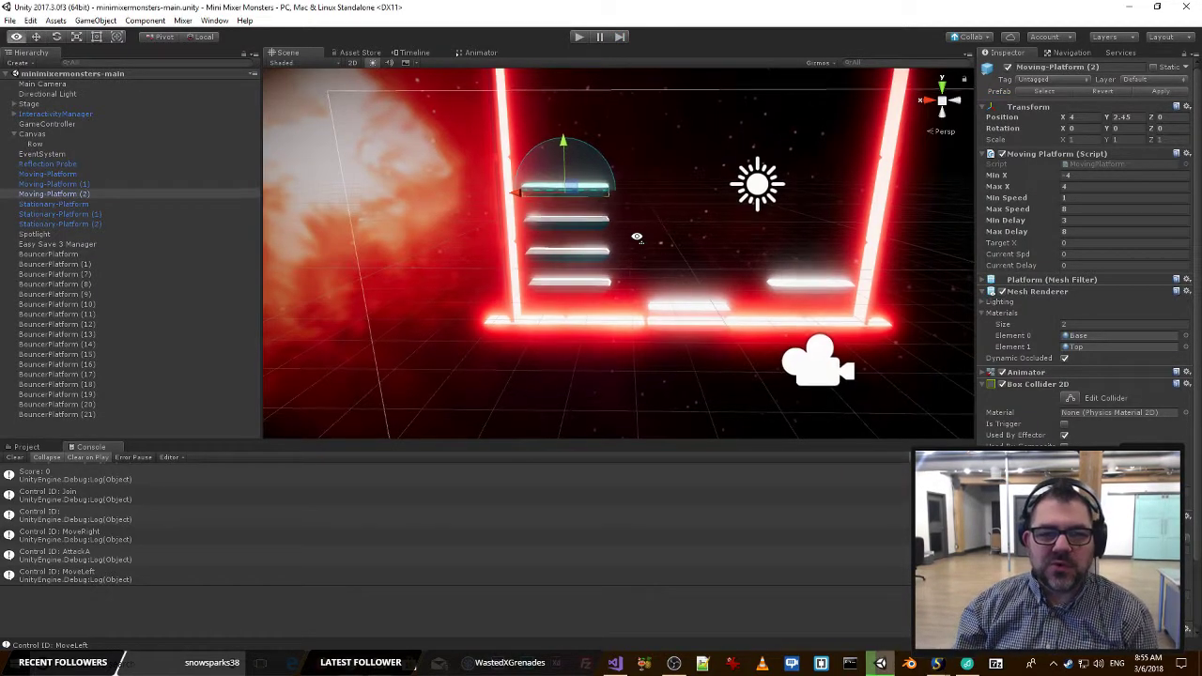
{"action": "left_click_drag", "start_coordinate": [639, 234], "coordinate": [741, 209], "text": "alt"}
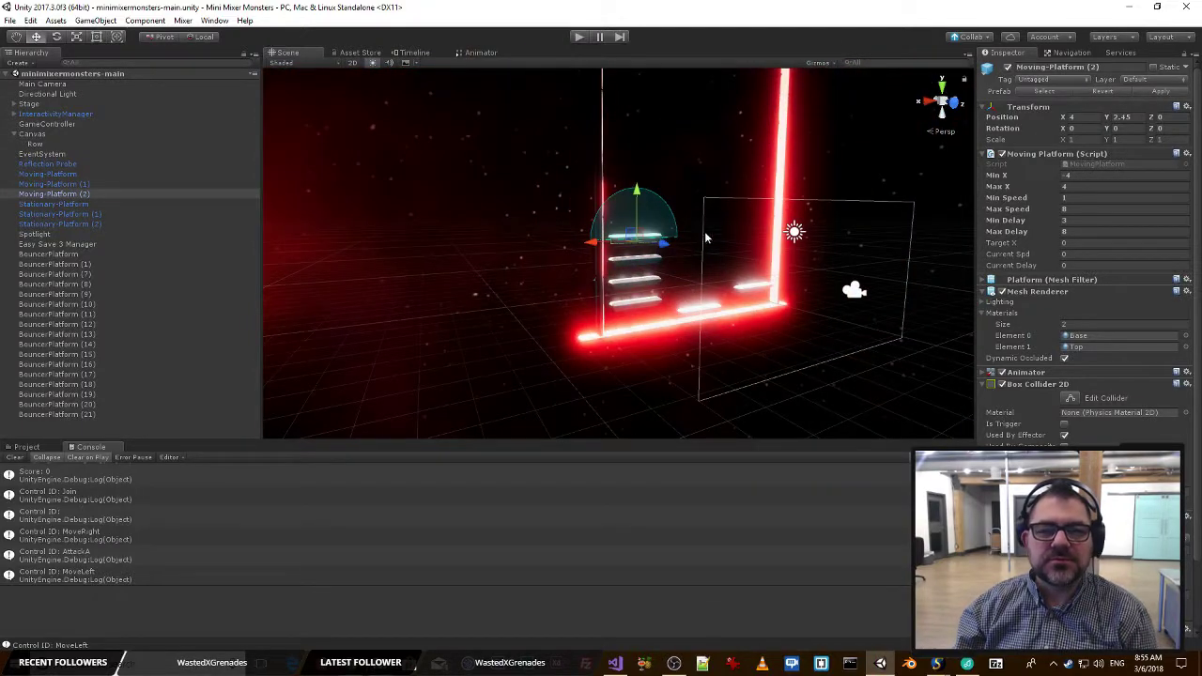
{"action": "right_click_drag", "start_coordinate": [588, 257], "coordinate": [497, 311]}
{"action": "key", "text": "w"}
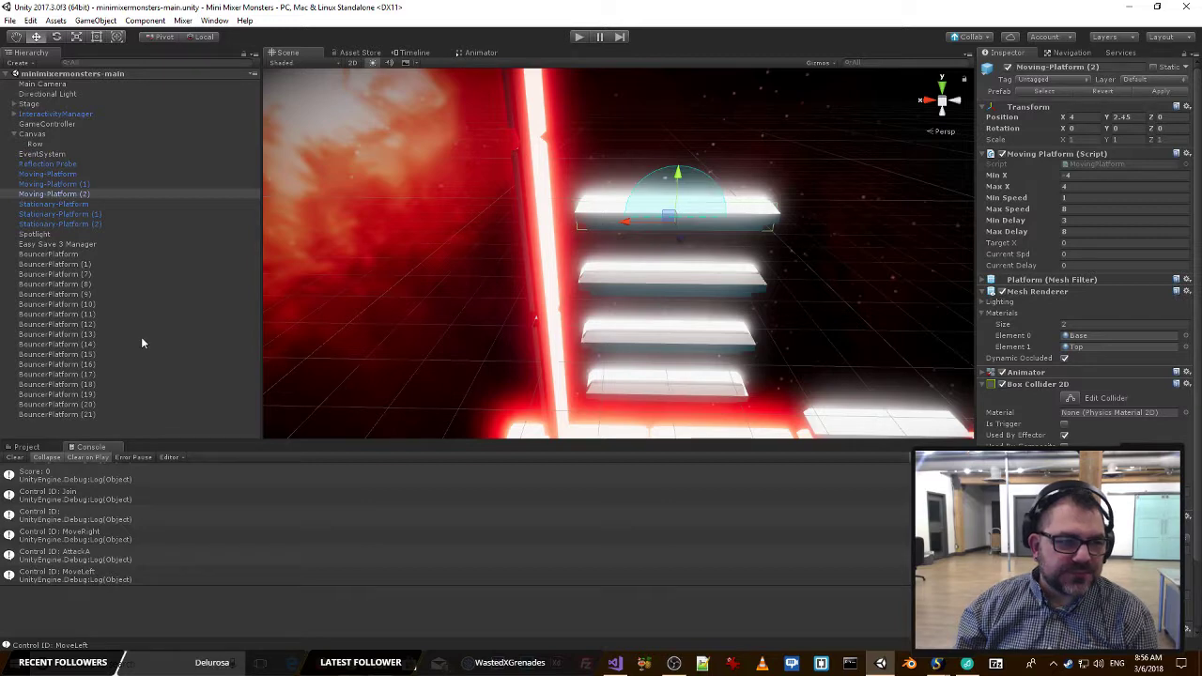
{"action": "right_click_drag", "start_coordinate": [757, 252], "coordinate": [811, 268]}
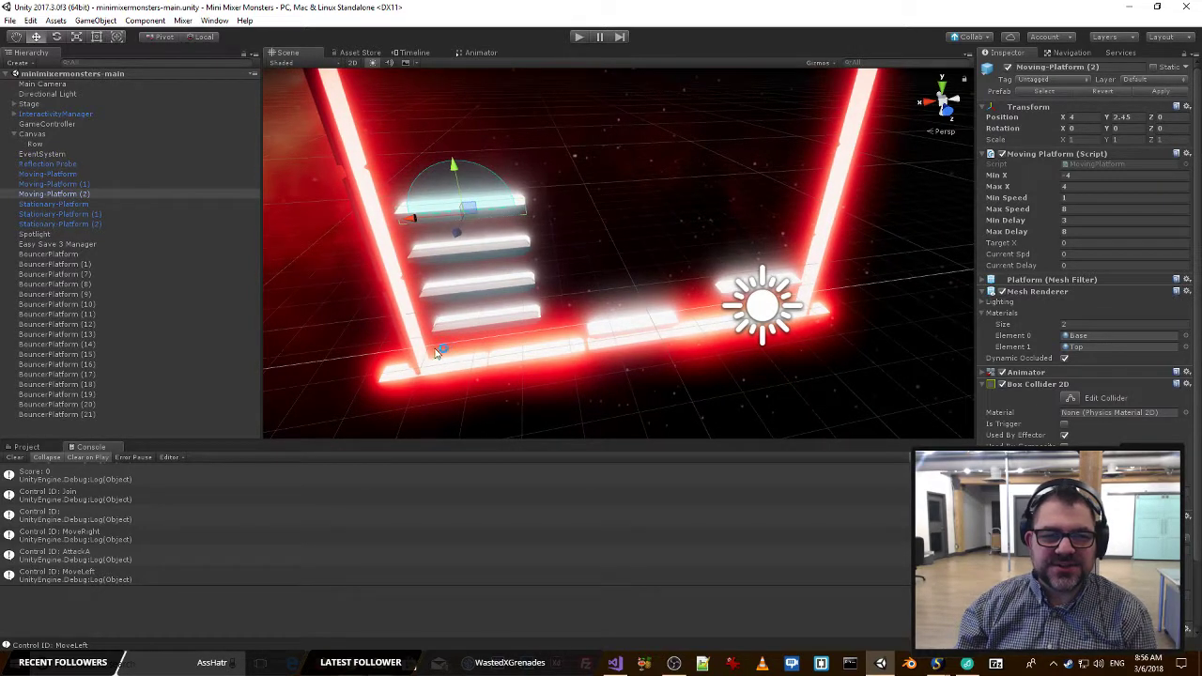
Inspect the components of BouncerPlatform and read the collision code of its Bouncer script in Visual Studio.
{"action": "left_click", "coordinate": [50, 253]}
{"action": "scroll", "coordinate": [1123, 417], "scroll_direction": "down", "scroll_amount": 3}
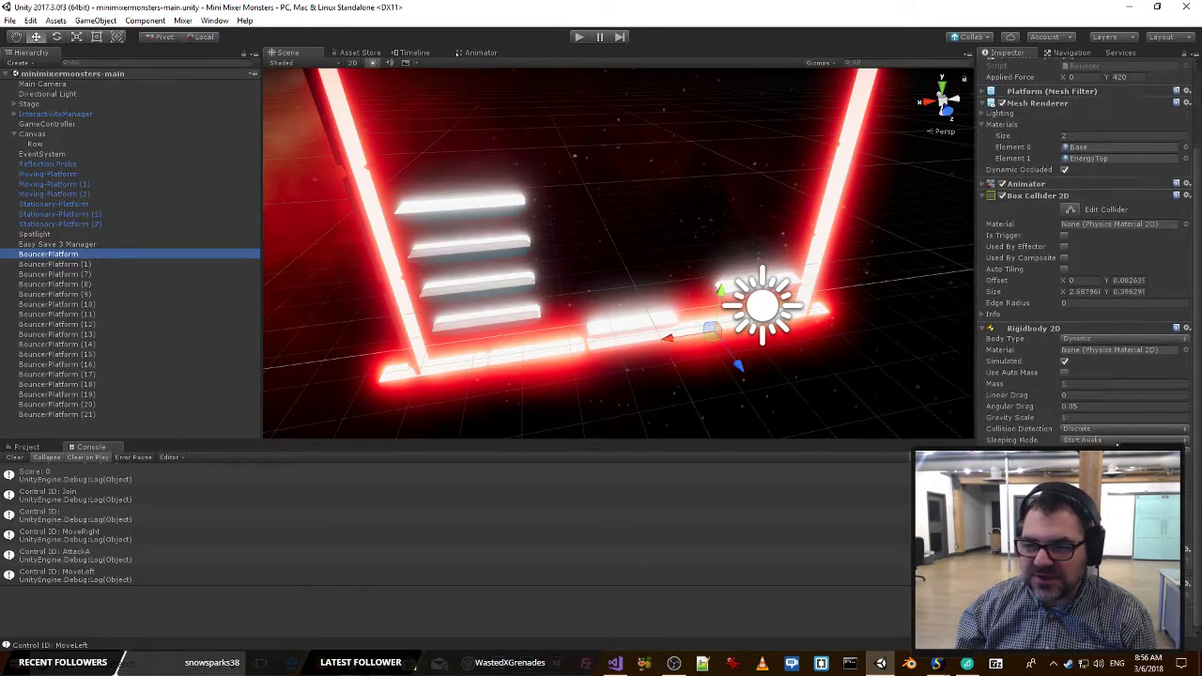
{"action": "scroll", "coordinate": [1123, 417], "scroll_direction": "up", "scroll_amount": 3}
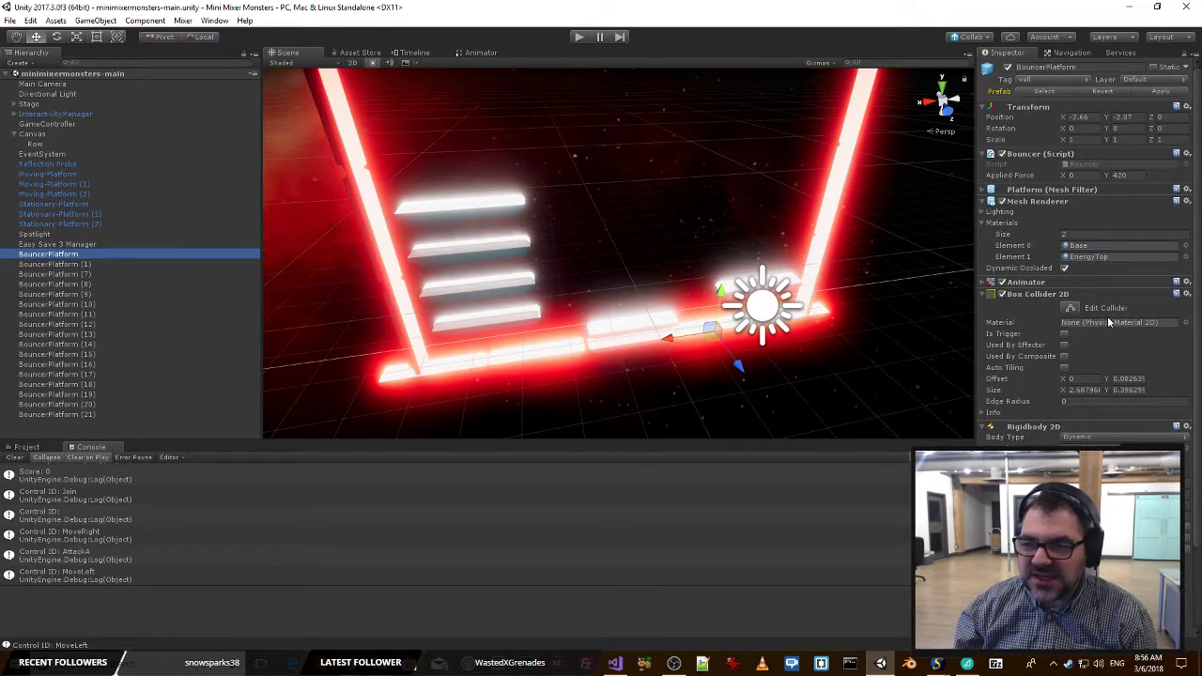
{"action": "double_click", "coordinate": [1104, 166]}
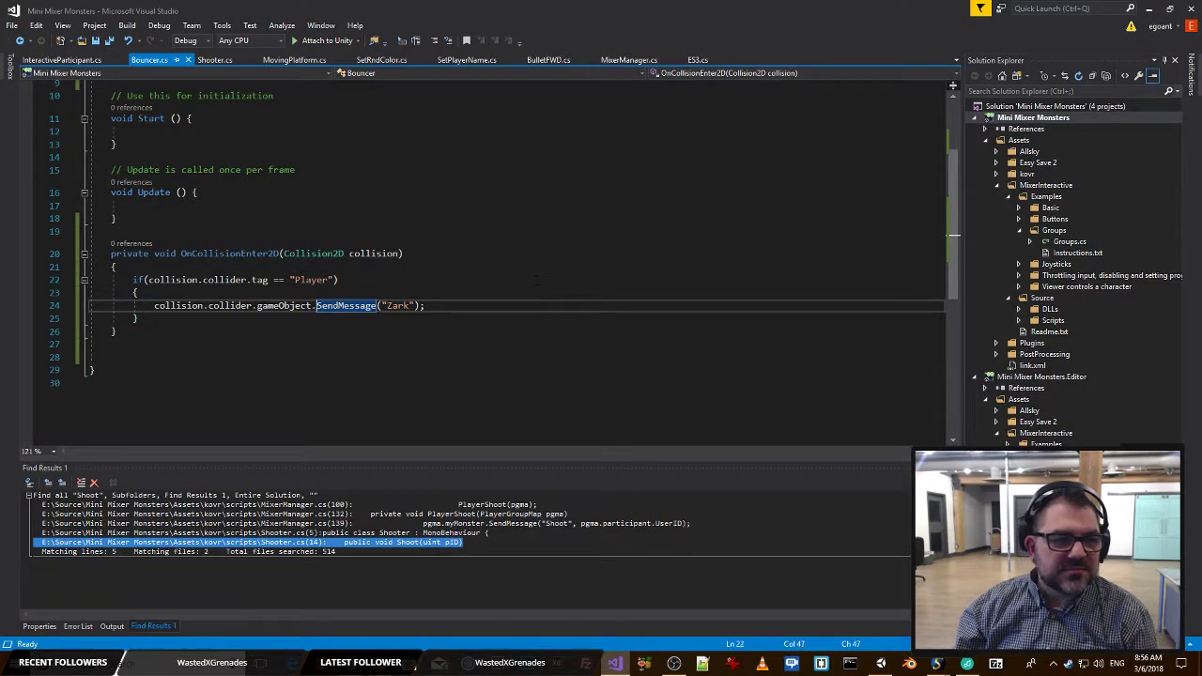
{"action": "left_click", "coordinate": [479, 281]}
{"action": "key", "text": "Down"}
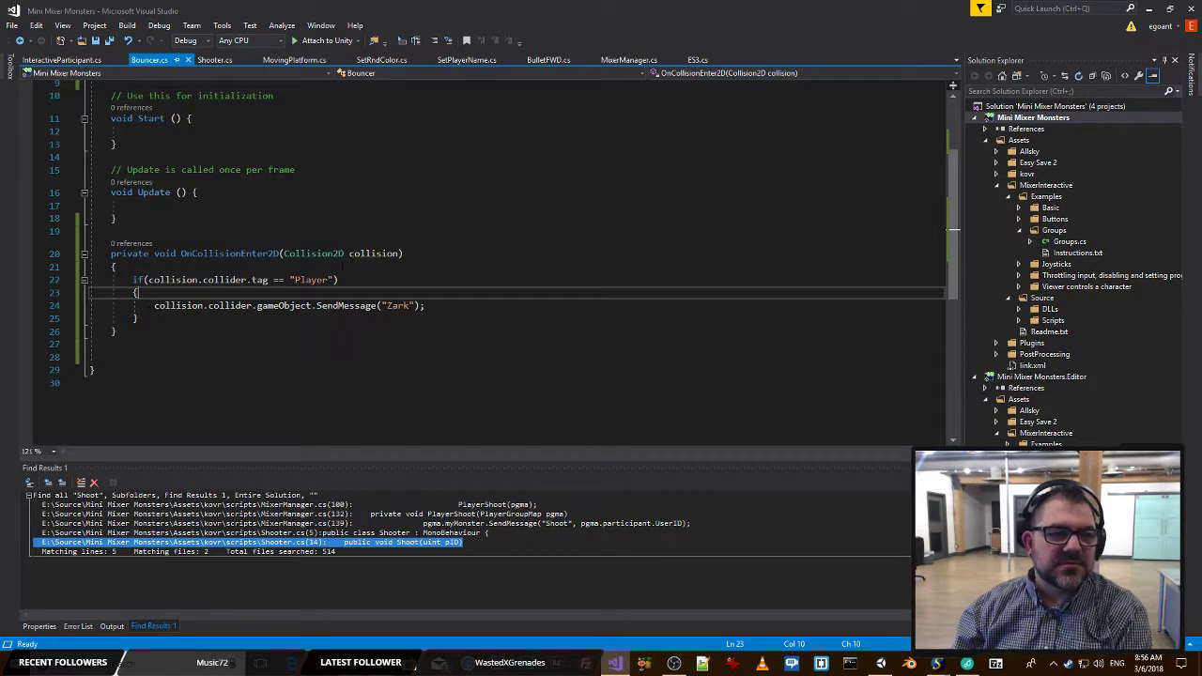
{"action": "scroll", "coordinate": [379, 276], "scroll_direction": "up", "scroll_amount": 3}
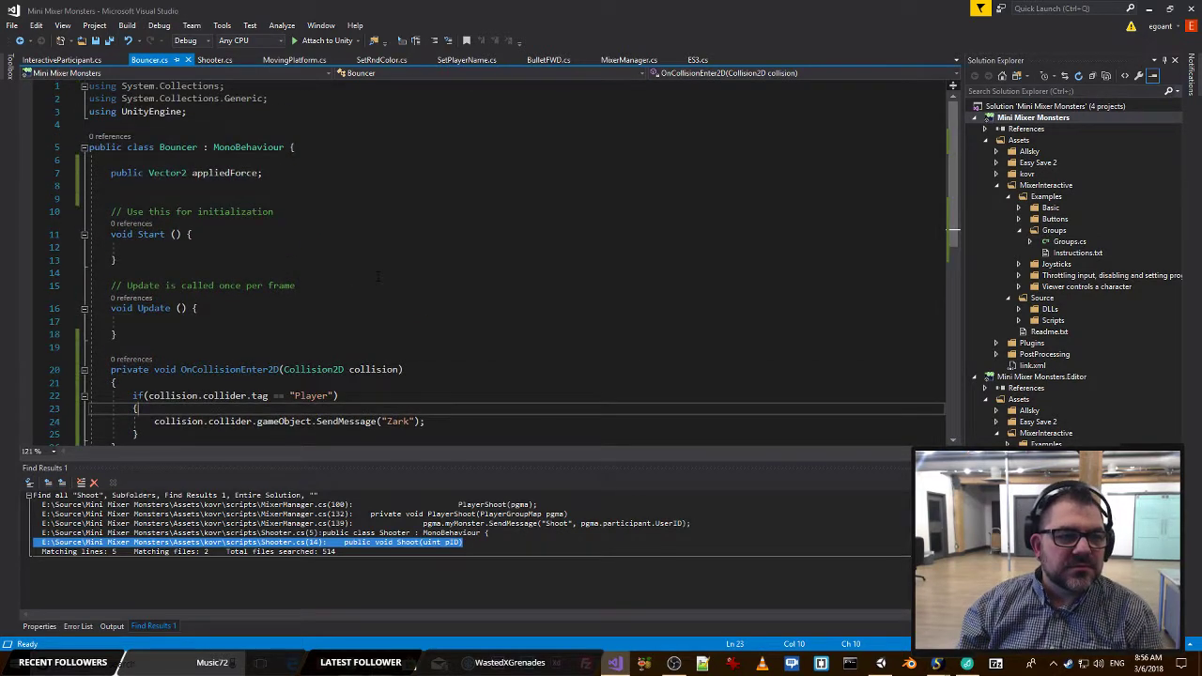
{"action": "scroll", "coordinate": [378, 276], "scroll_direction": "down", "scroll_amount": 5}
{"action": "key", "text": "alt+Tab"}
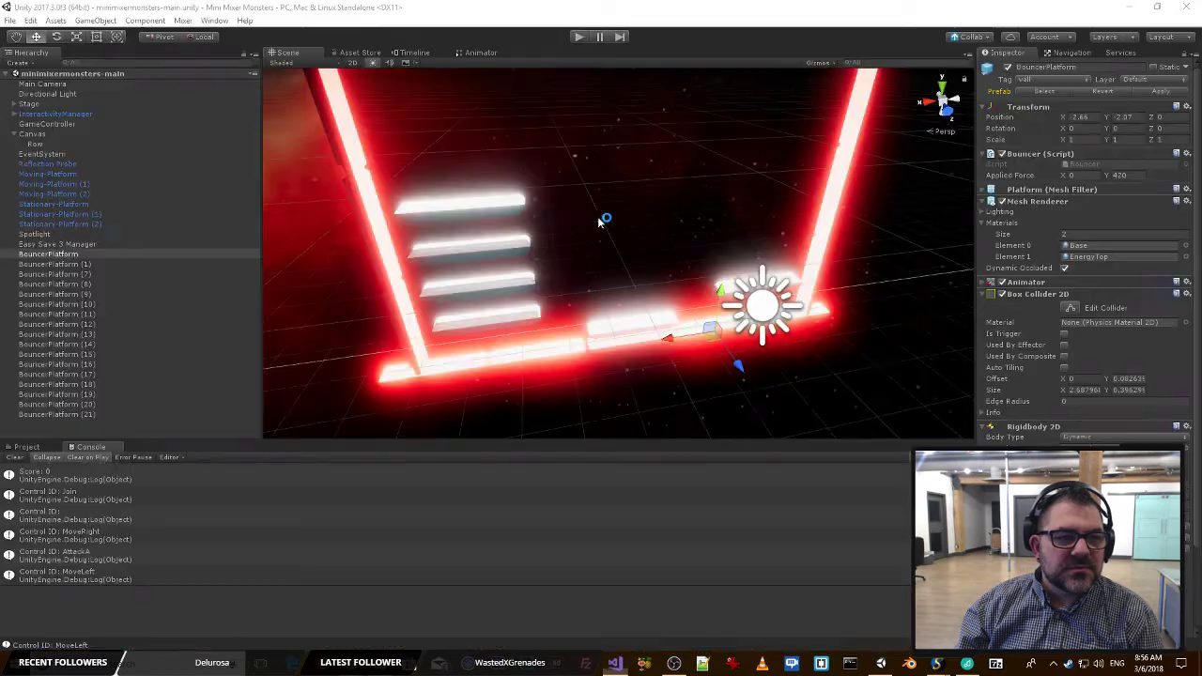
{"action": "key", "text": "alt+Tab"}
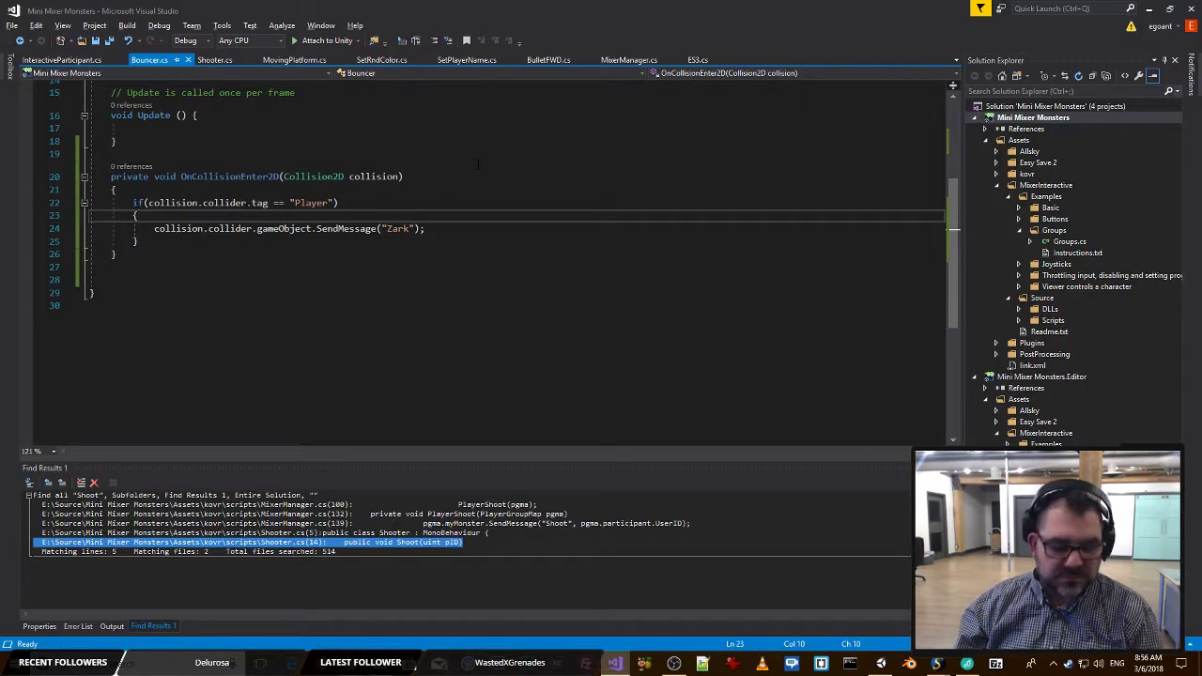
Search the entire solution for ".parent =" and open the match on line 64 of MovingPlatform.cs.
{"action": "key", "text": "ctrl+shift+f"}
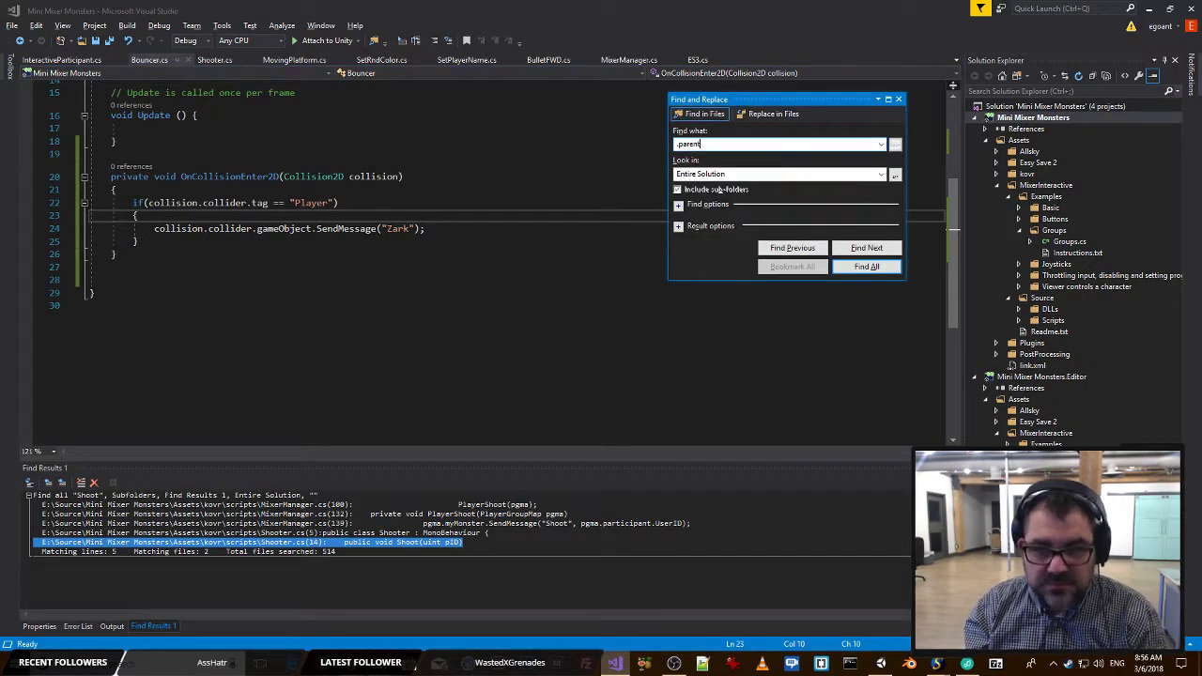
{"action": "key", "text": "Return"}
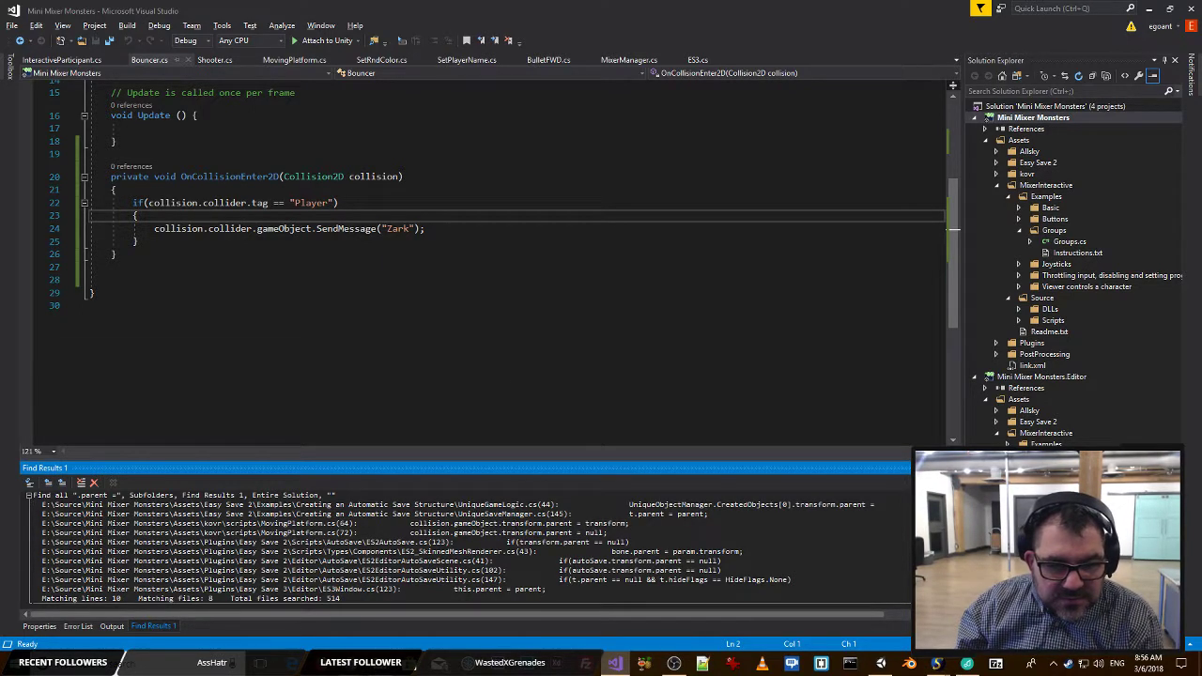
{"action": "double_click", "coordinate": [278, 523]}
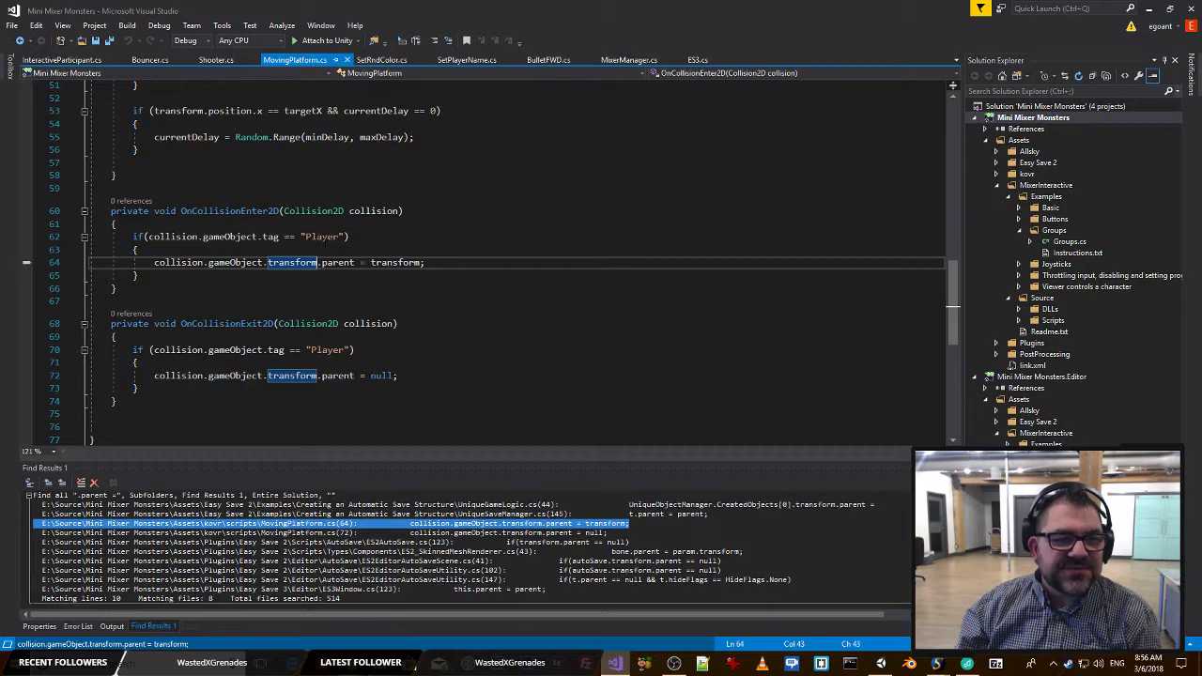
In OnCollisionEnter2D, insert a line above the parent assignment with collision.gameObject.GetComponent<Rigidbody2D>().
{"action": "key", "text": "ctrl+Return"}
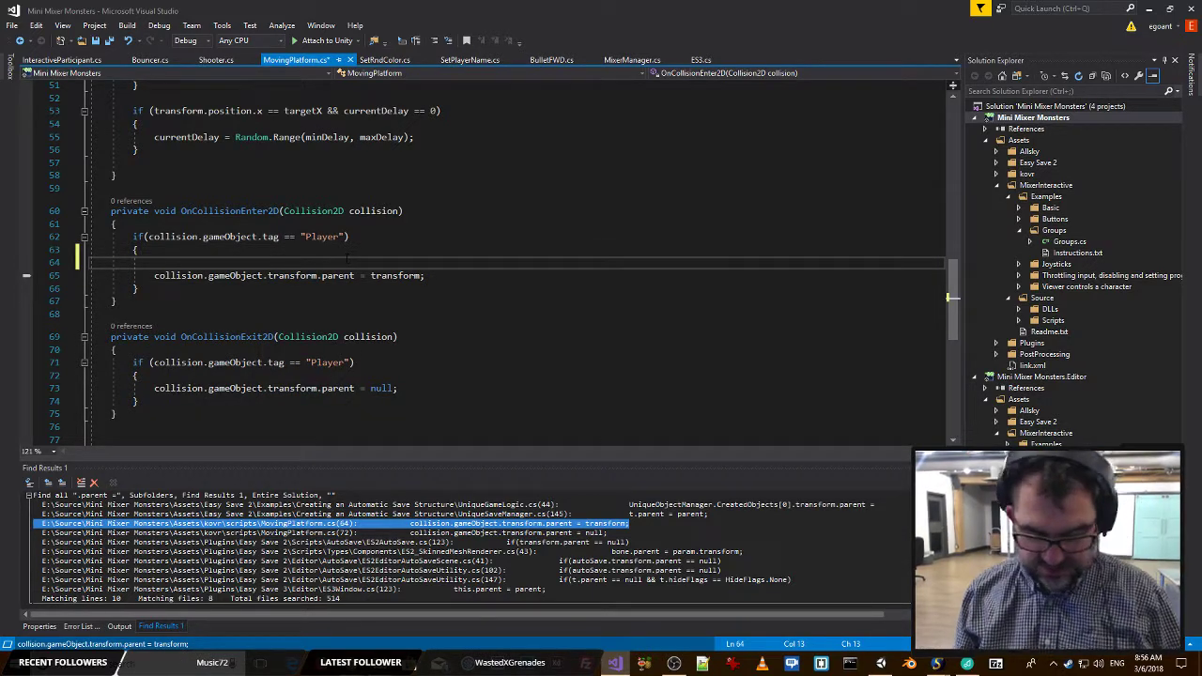
{"action": "type", "text": "coll"}
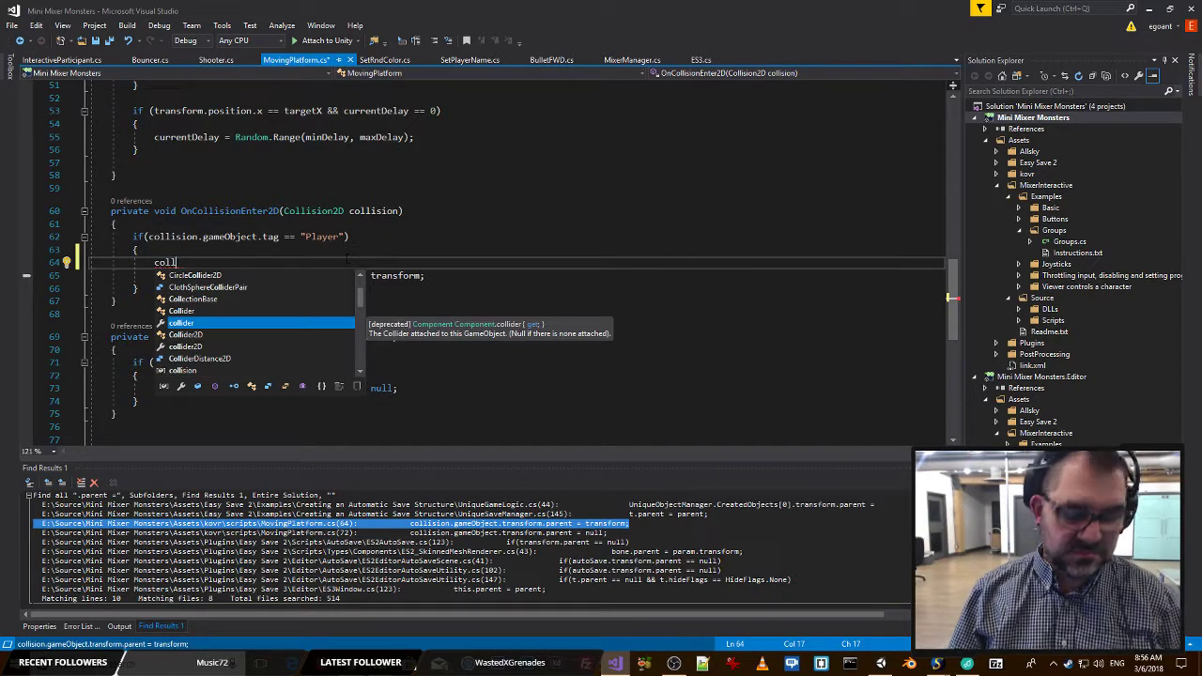
{"action": "type", "text": "ision"}
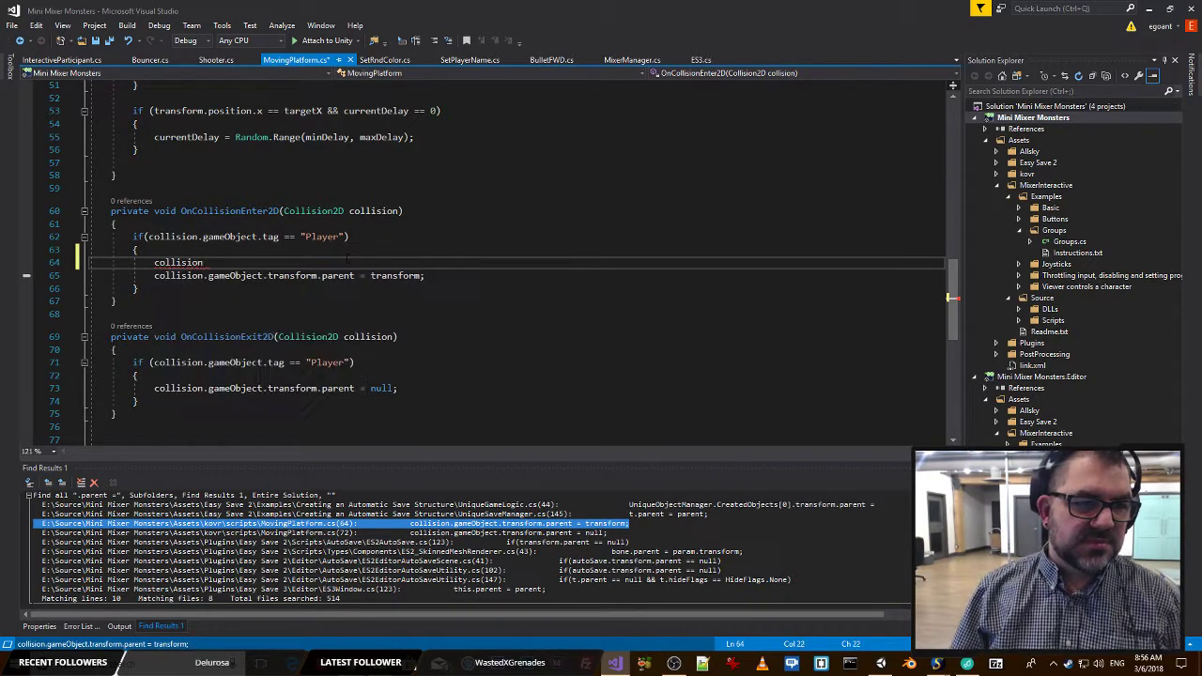
{"action": "type", "text": ".gameObject."}
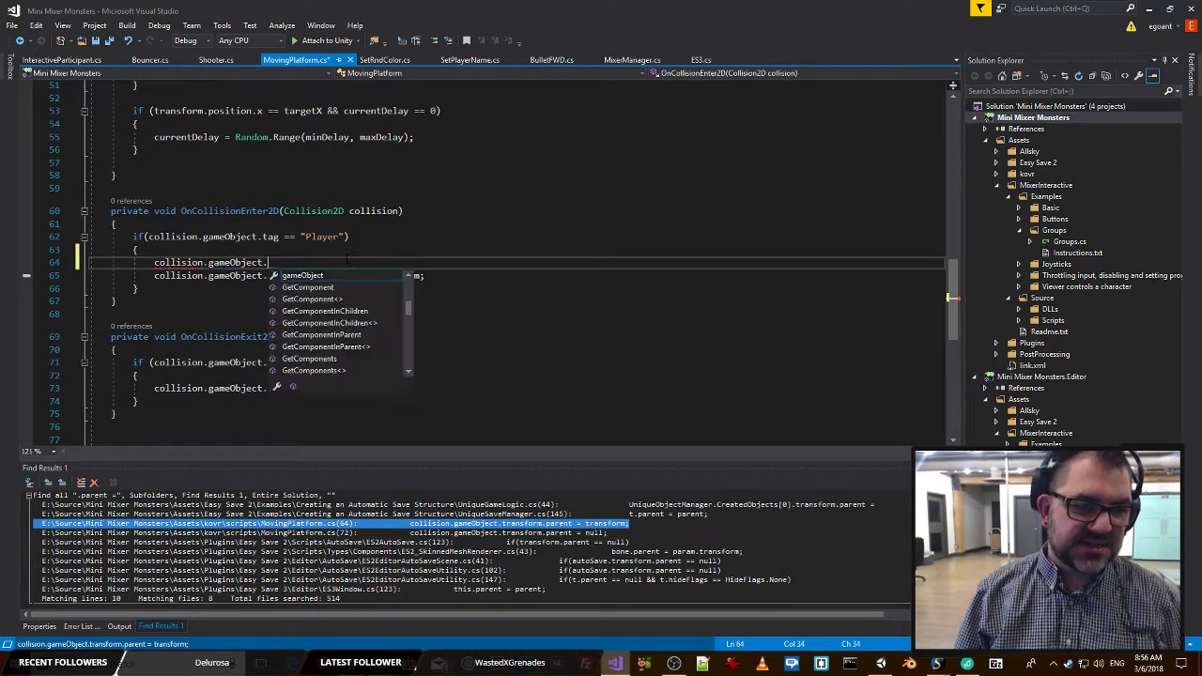
{"action": "type", "text": "get"}
{"action": "key", "text": "Tab"}
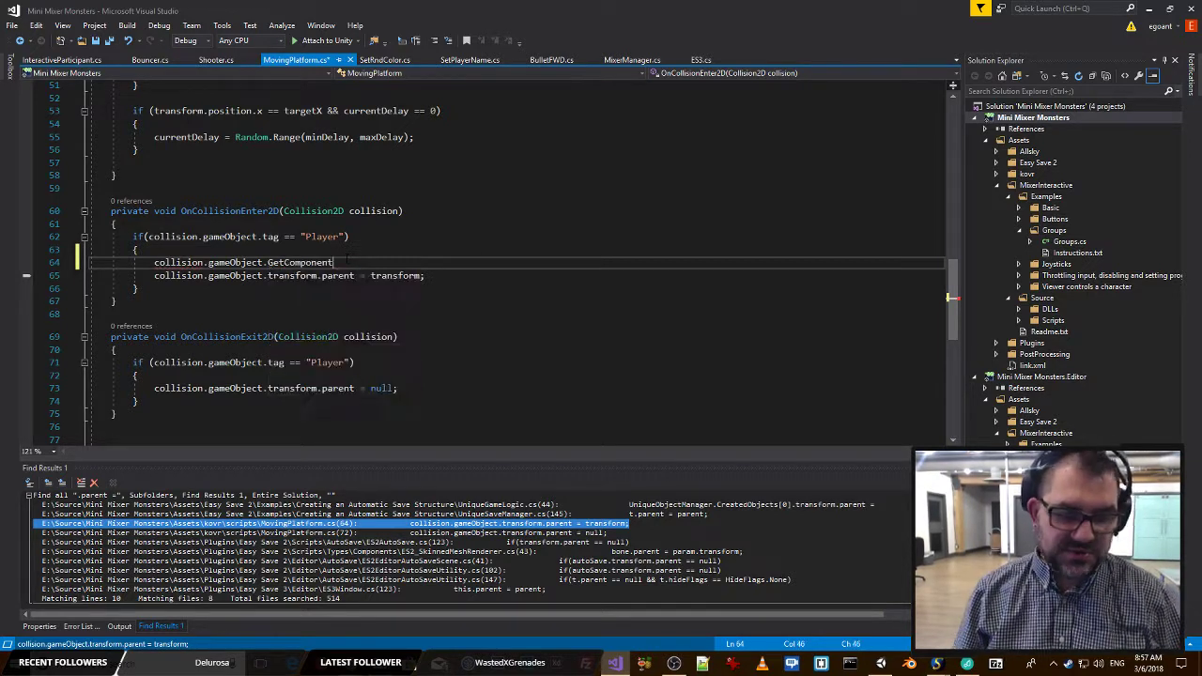
{"action": "type", "text": "<Rigi>"}
{"action": "key", "text": "Down"}
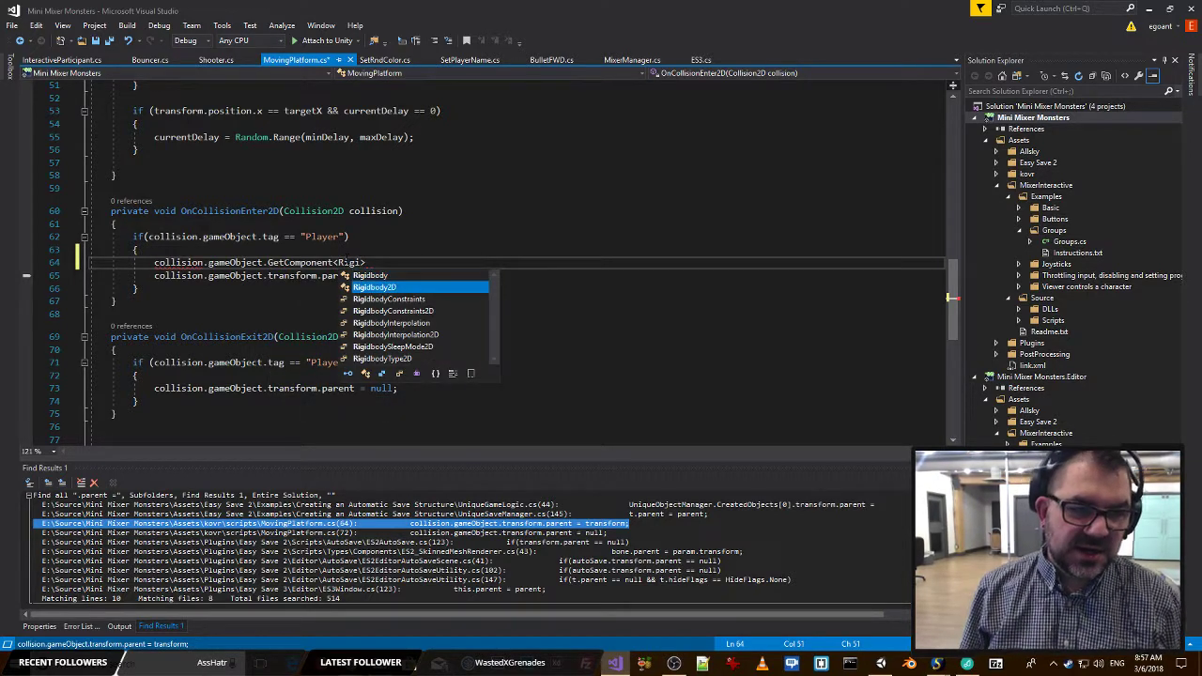
{"action": "key", "text": "Tab"}
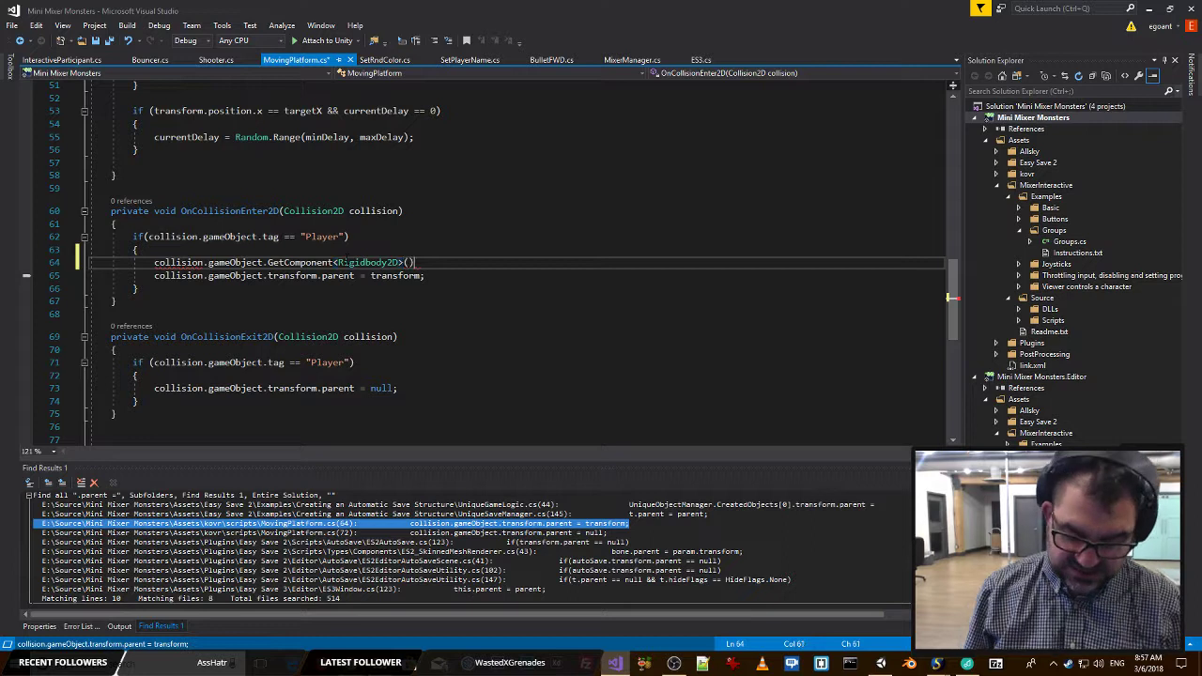
Extend the Rigidbody2D expression with .velocity.y < 0 to compare the player's vertical velocity.
{"action": "type", "text": ".ve"}
{"action": "key", "text": "Tab"}
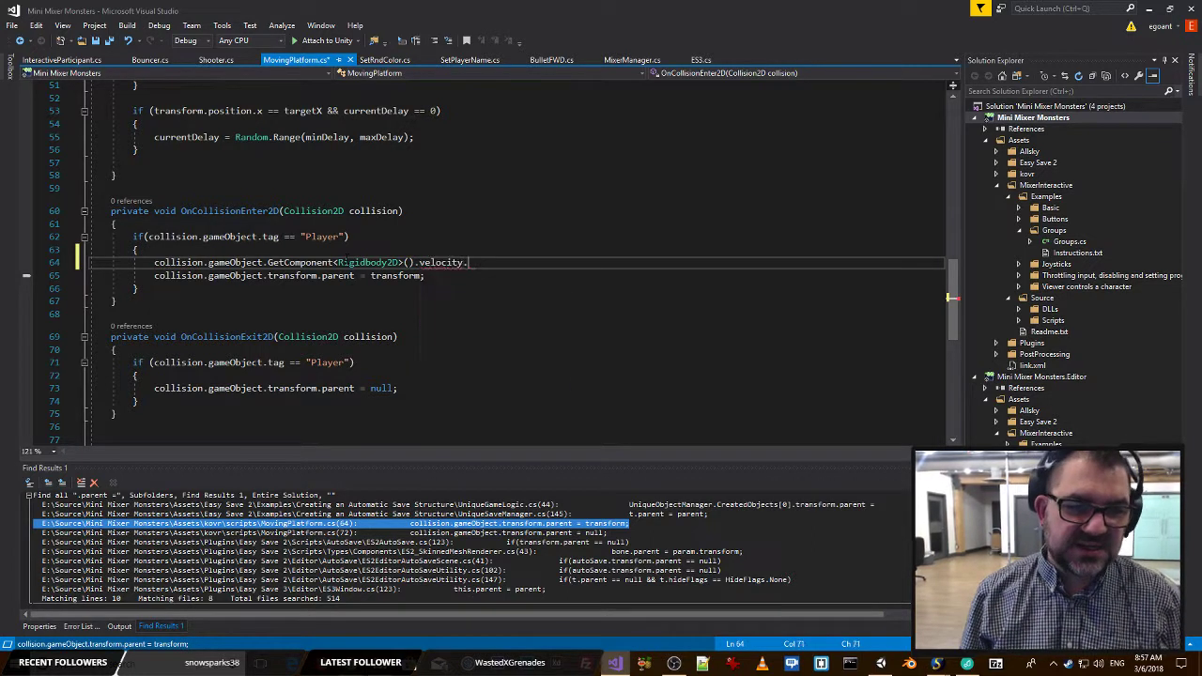
{"action": "type", "text": ".y"}
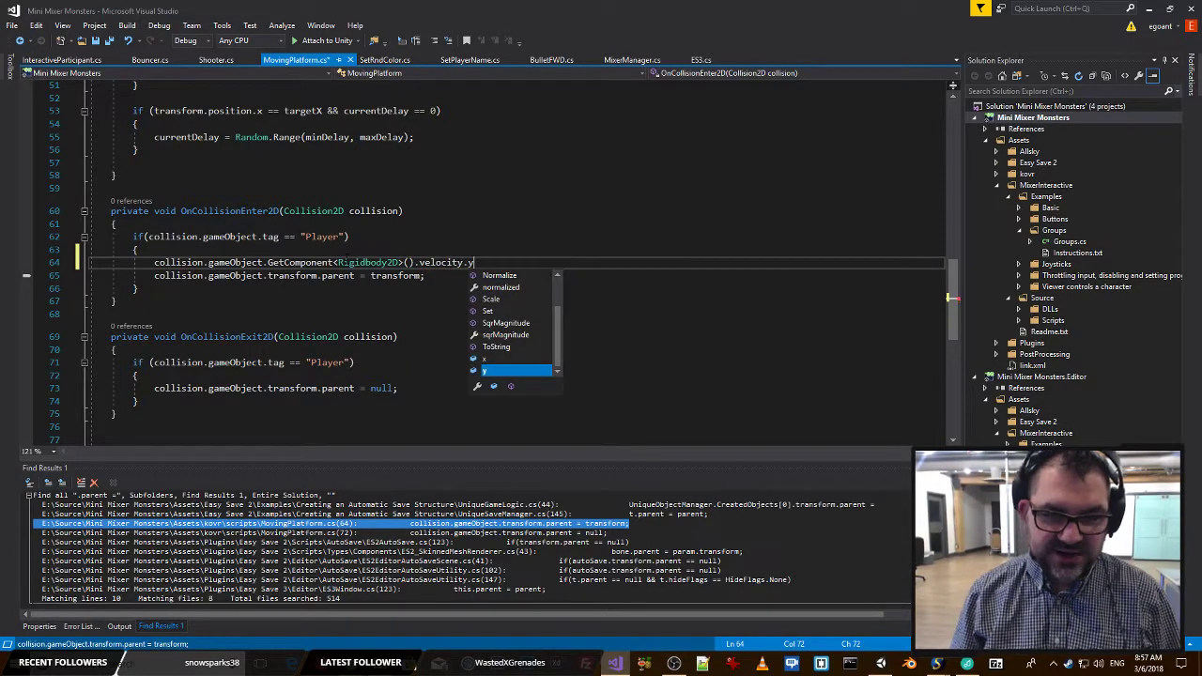
{"action": "key", "text": "Escape"}
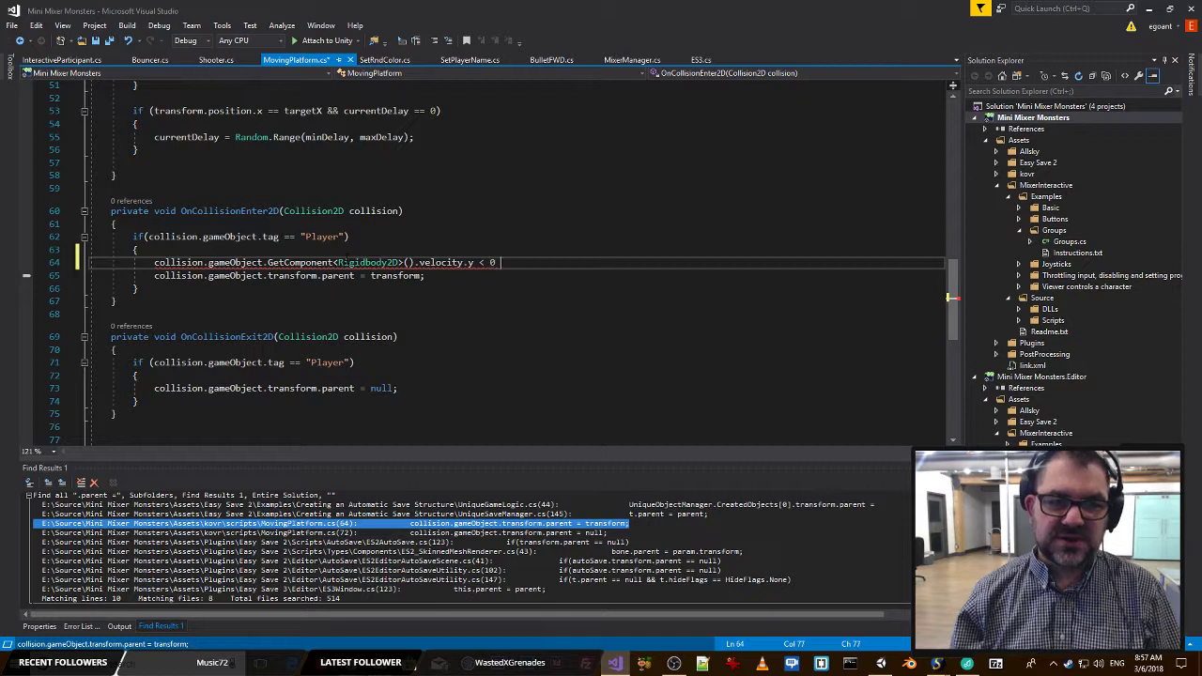
Turn the velocity comparison into the condition of an if statement and add an empty braced block under it.
{"action": "key", "text": "shift+Home"}
{"action": "key", "text": "ctrl+c"}
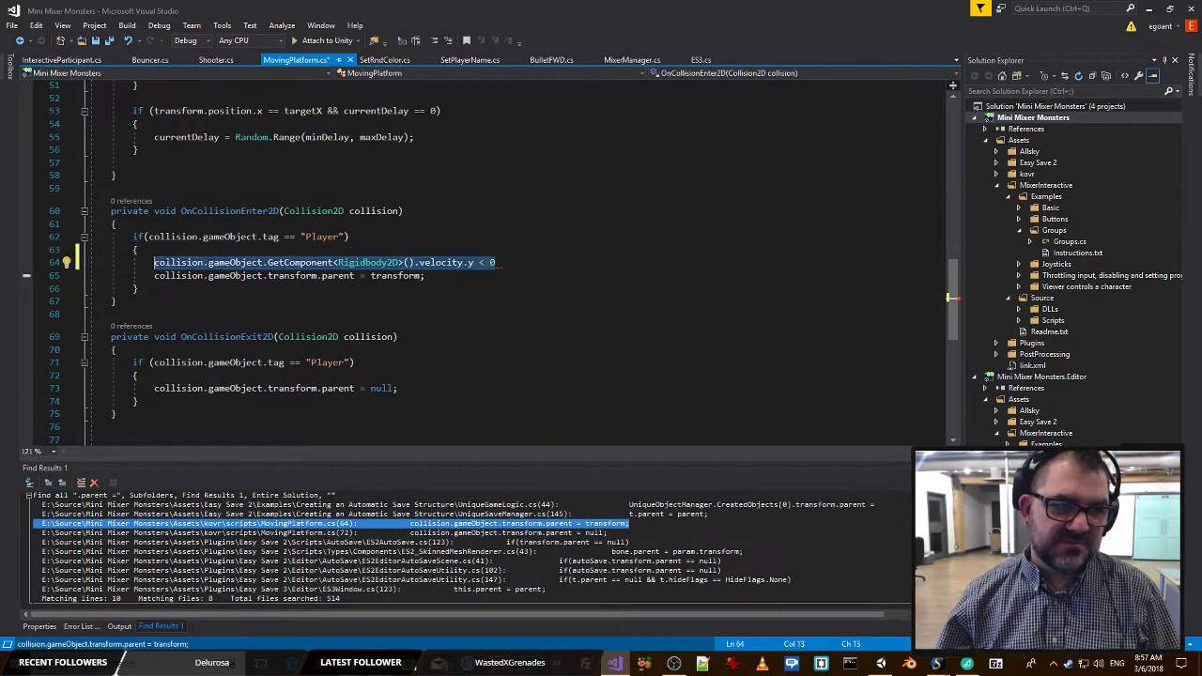
{"action": "key", "text": "BackSpace"}
{"action": "type", "text": "if("}
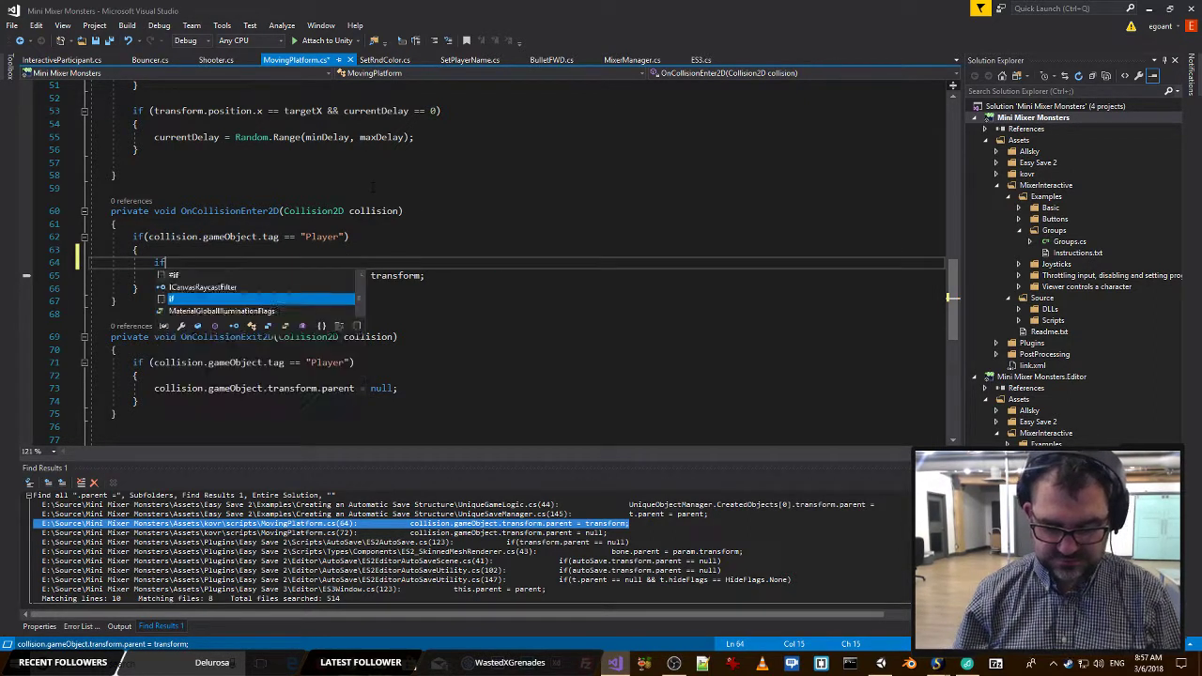
{"action": "key", "text": "ctrl+v"}
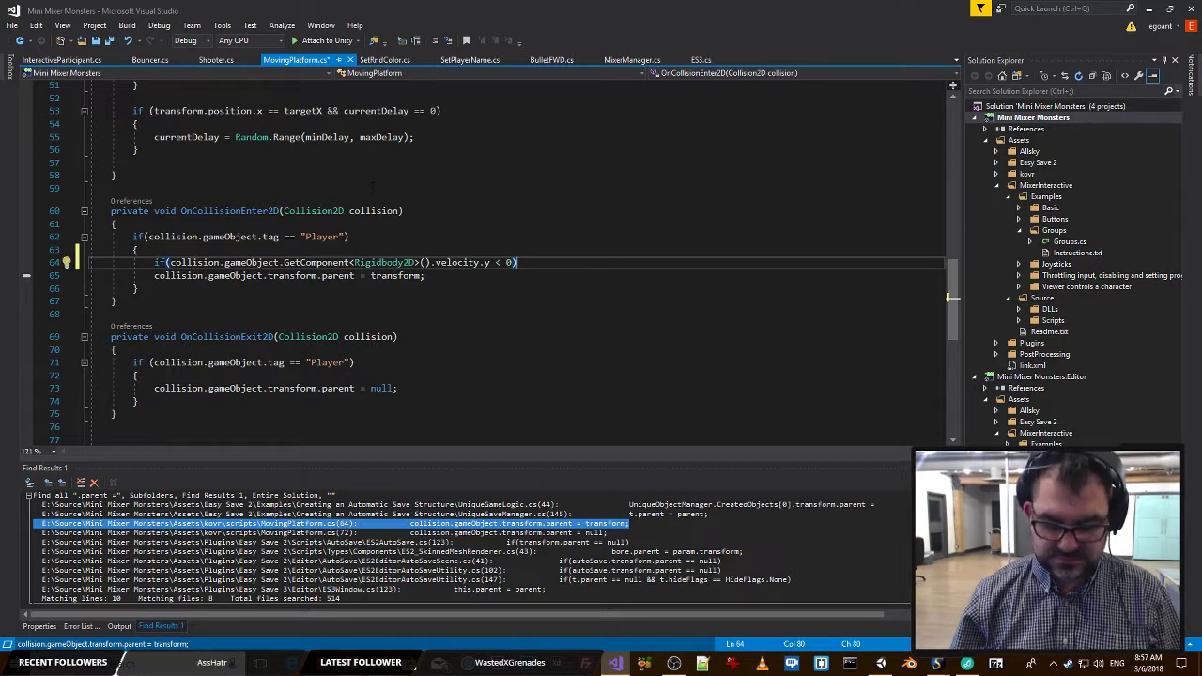
{"action": "key", "text": "Return"}
{"action": "type", "text": "{"}
{"action": "key", "text": "Return"}
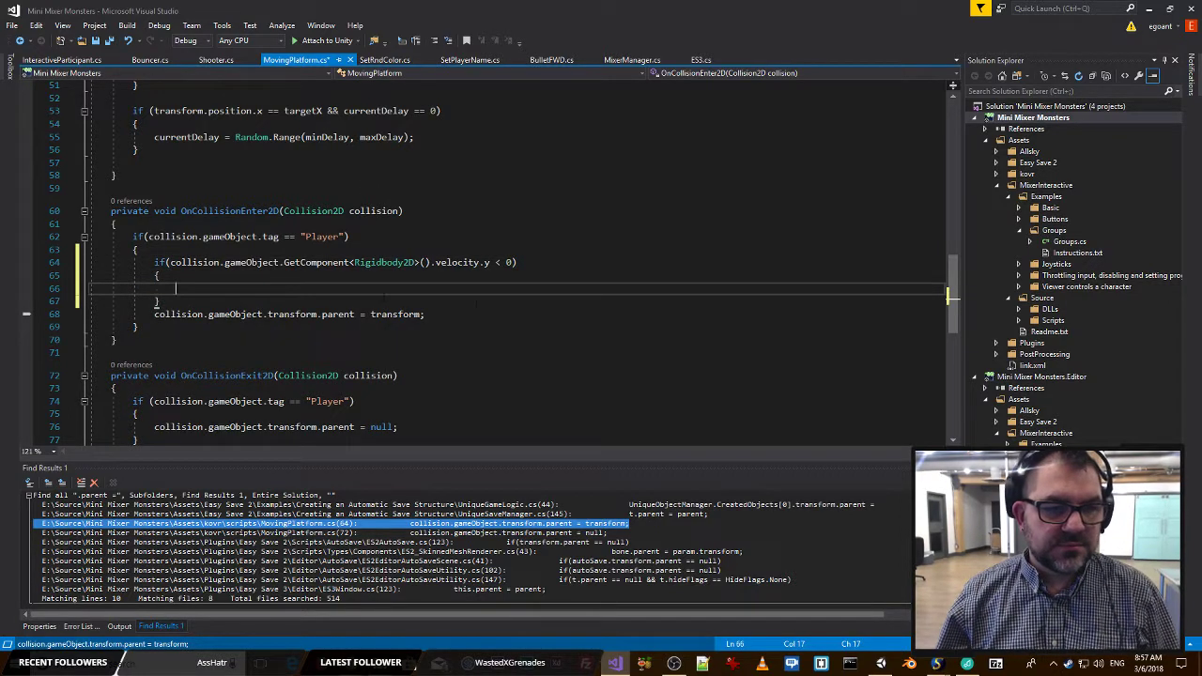
Move the collision.gameObject.transform.parent = transform; line into the new if block.
{"action": "left_click_drag", "start_coordinate": [467, 313], "coordinate": [150, 315]}
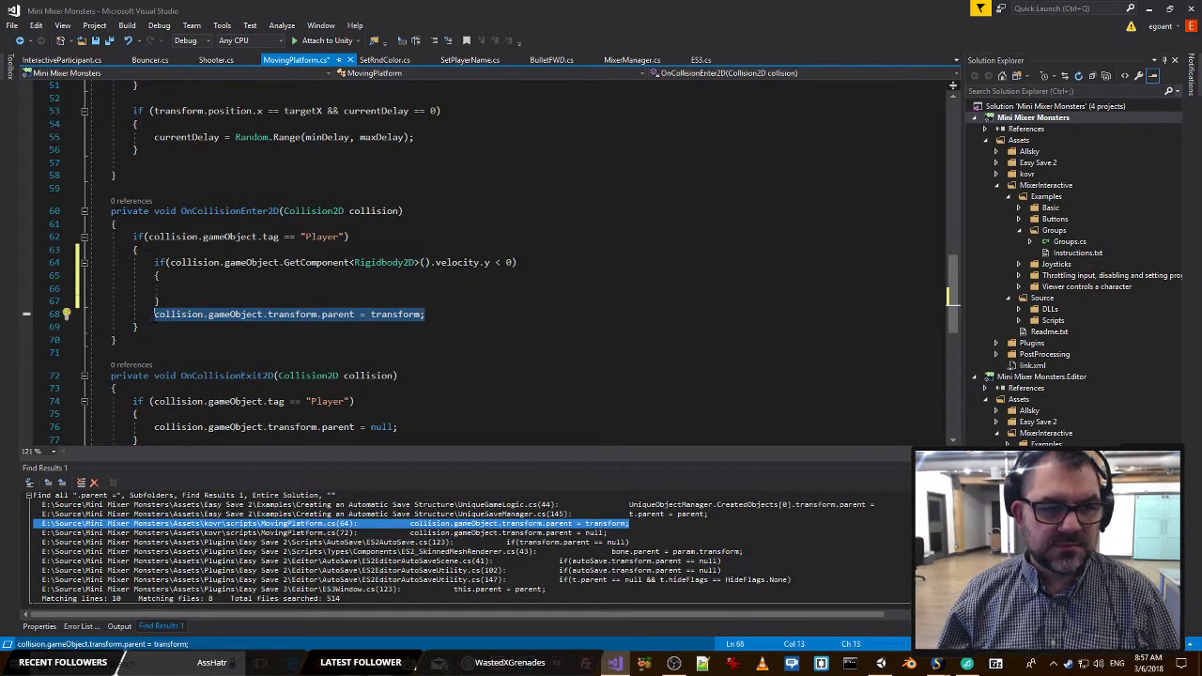
{"action": "key", "text": "ctrl+x"}
{"action": "left_click", "coordinate": [239, 288]}
{"action": "key", "text": "ctrl+b"}
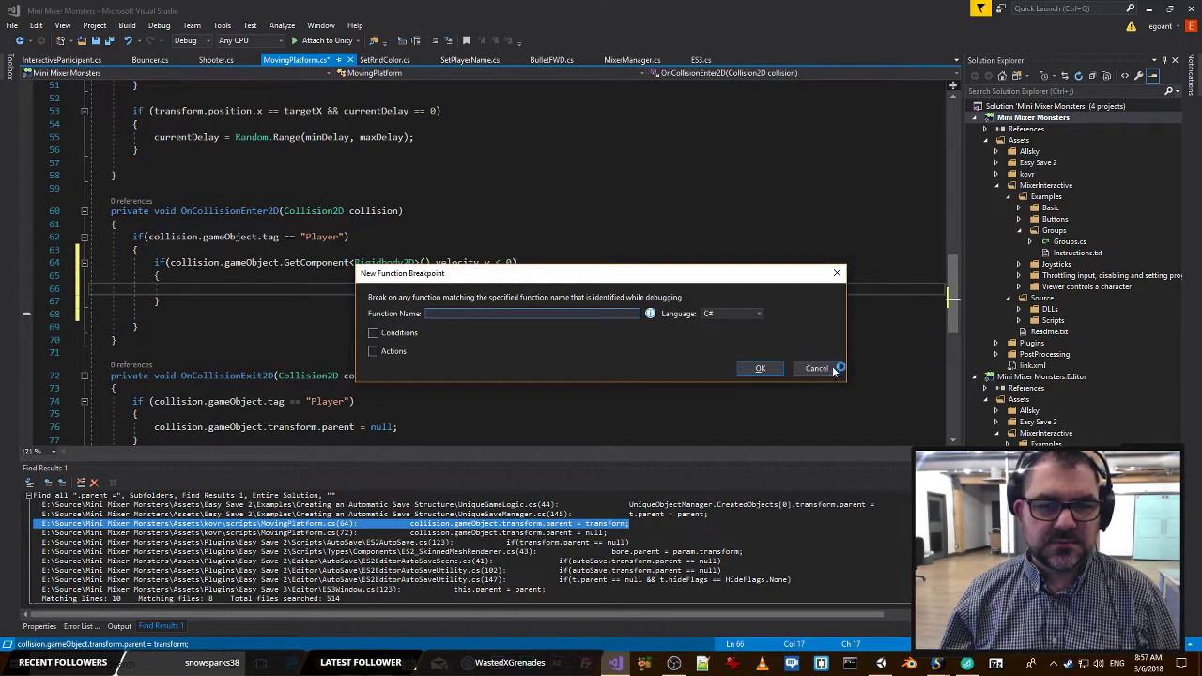
{"action": "left_click", "coordinate": [832, 370]}
{"action": "key", "text": "ctrl+v"}
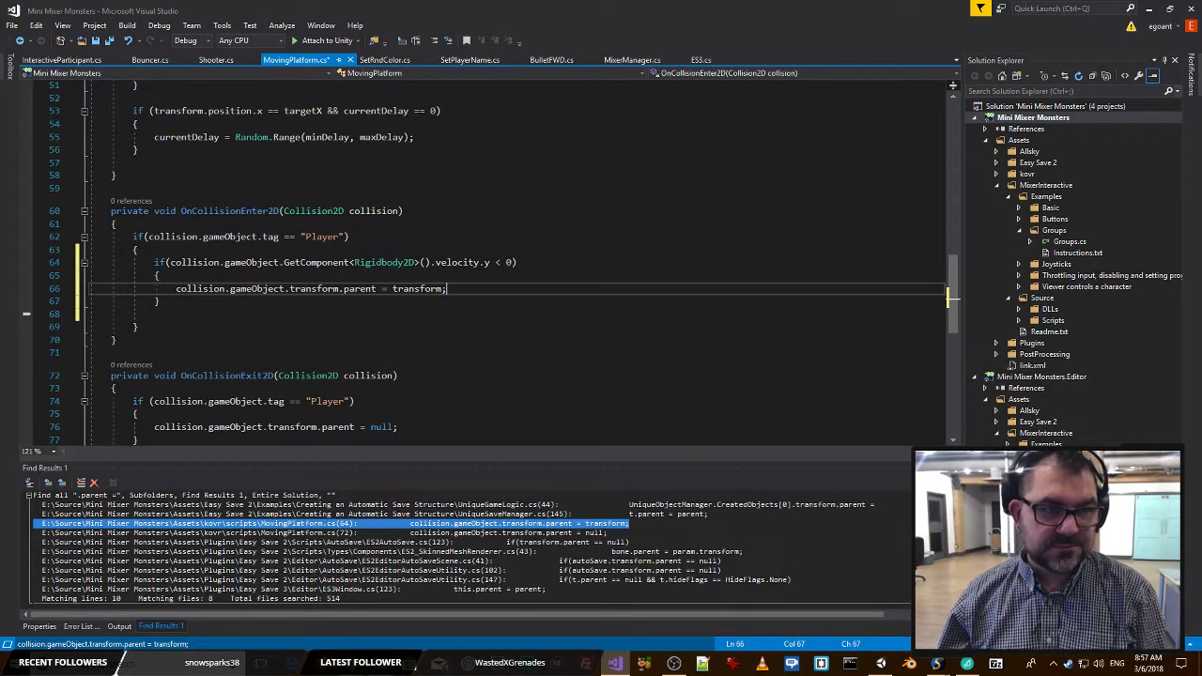
Delete the blank line left below the if block, save MovingPlatform.cs, and switch back to Unity.
{"action": "left_click", "coordinate": [197, 310]}
{"action": "key", "text": "shift+Home"}
{"action": "key", "text": "BackSpace"}
{"action": "key", "text": "BackSpace"}
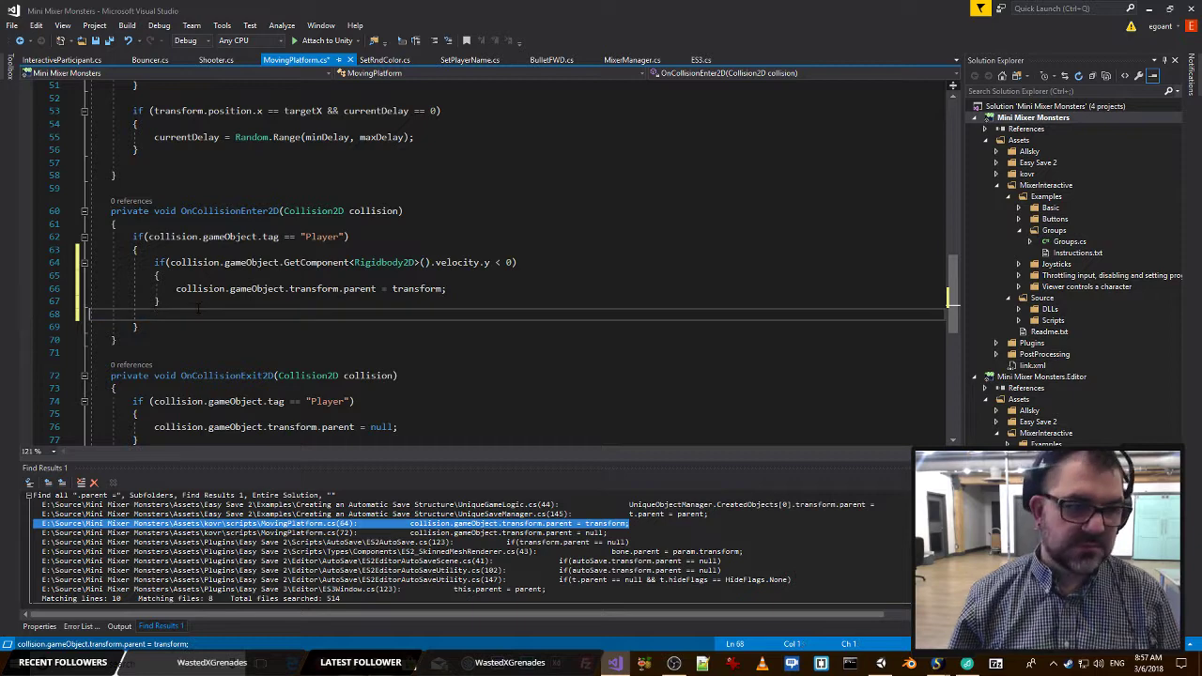
{"action": "key", "text": "ctrl+s"}
{"action": "left_click", "coordinate": [334, 290]}
{"action": "scroll", "coordinate": [372, 264], "scroll_direction": "down", "scroll_amount": 2}
{"action": "left_click", "coordinate": [394, 239]}
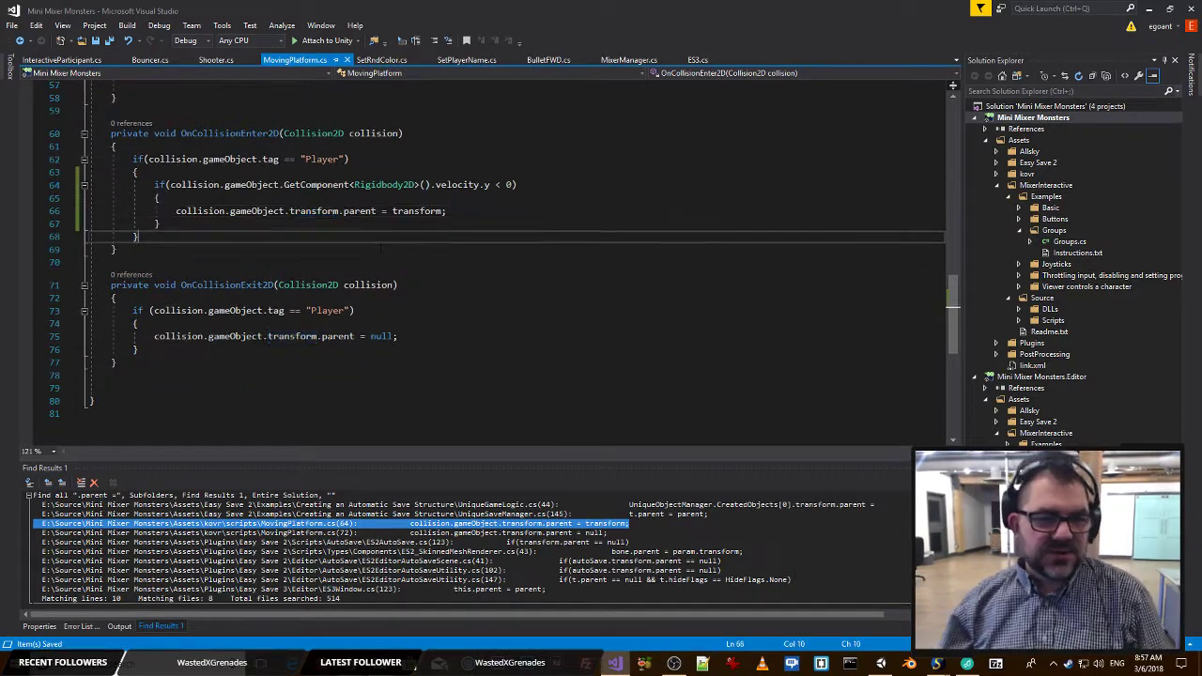
{"action": "key", "text": "alt+Tab"}
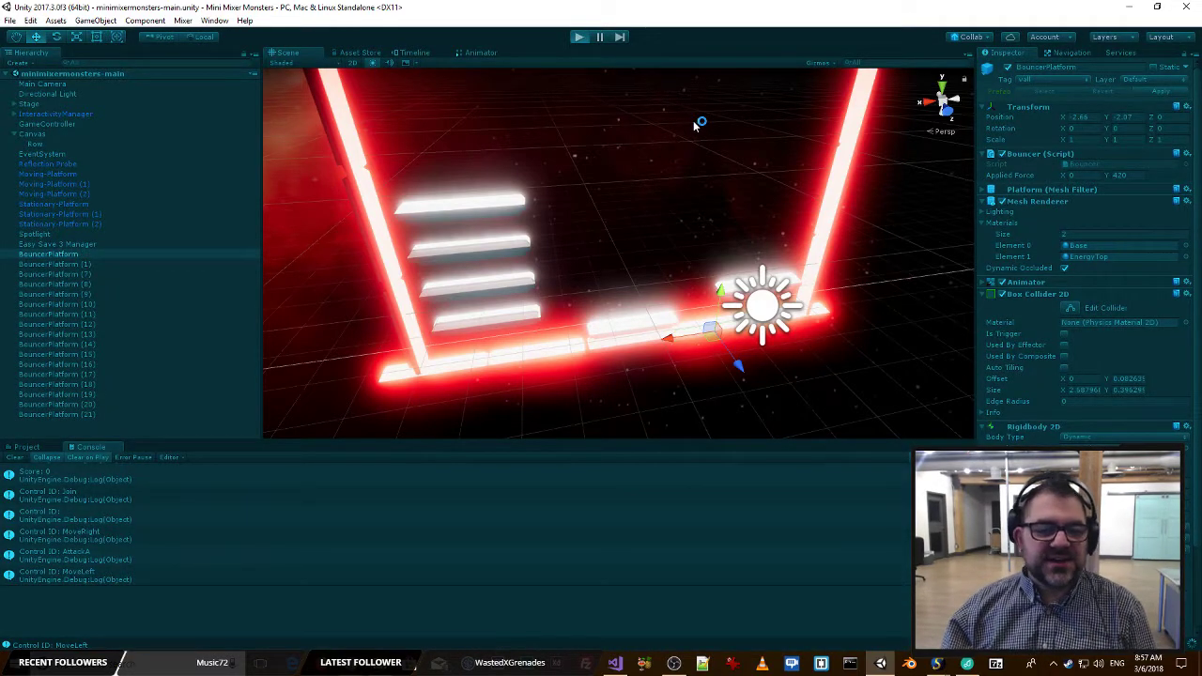
Run the game in Unity and switch to the Mixer page to join the playtest as a player.
{"action": "key", "text": "alt+Tab"}
{"action": "key", "text": "alt+Tab"}
{"action": "key", "text": "alt+Tab"}
{"action": "key", "text": "alt+Tab"}
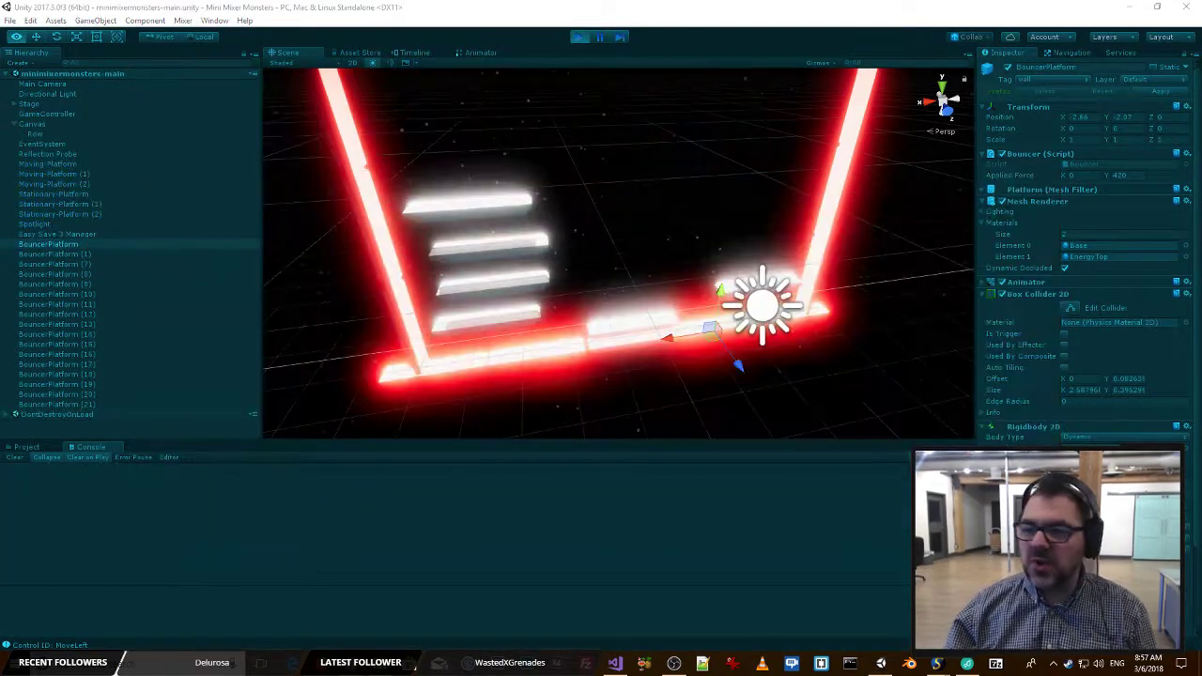
{"action": "key", "text": "alt+Tab"}
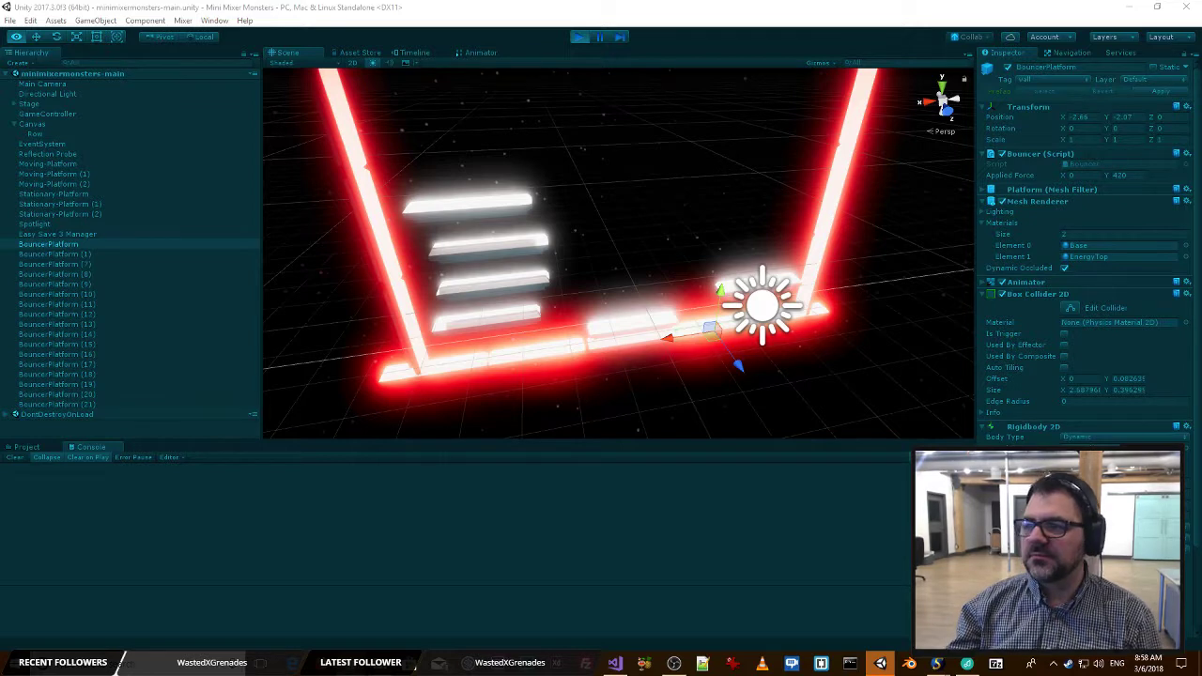
{"action": "key", "text": "alt+Tab"}
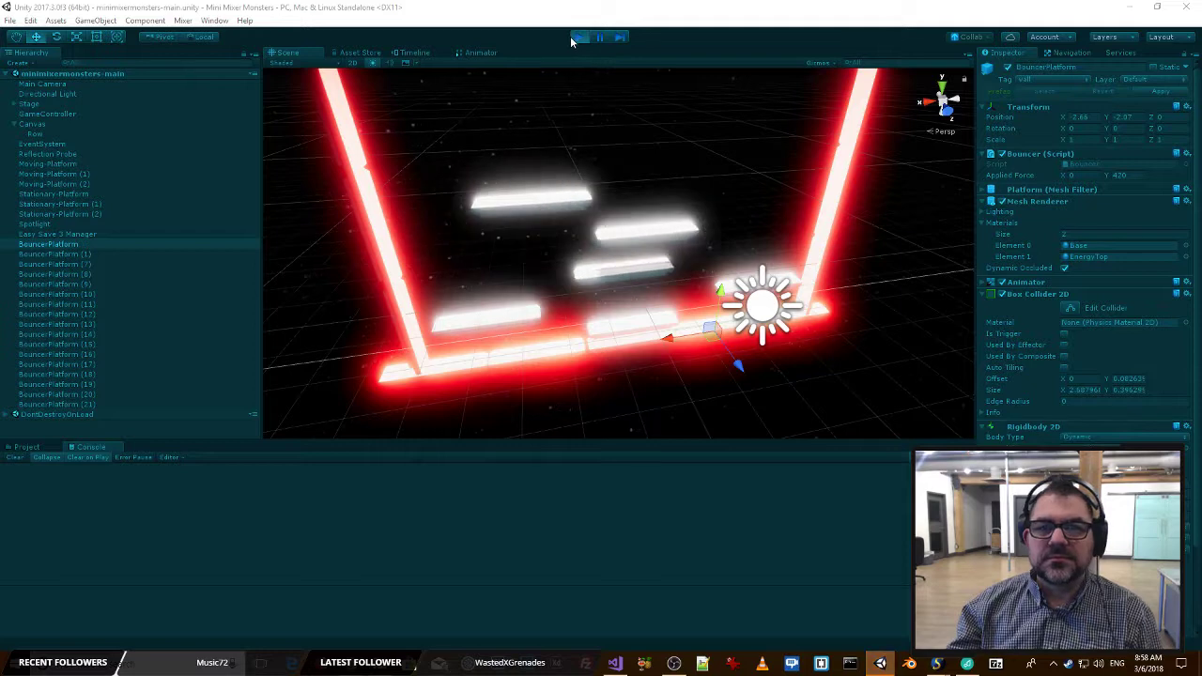
{"action": "left_click", "coordinate": [573, 36]}
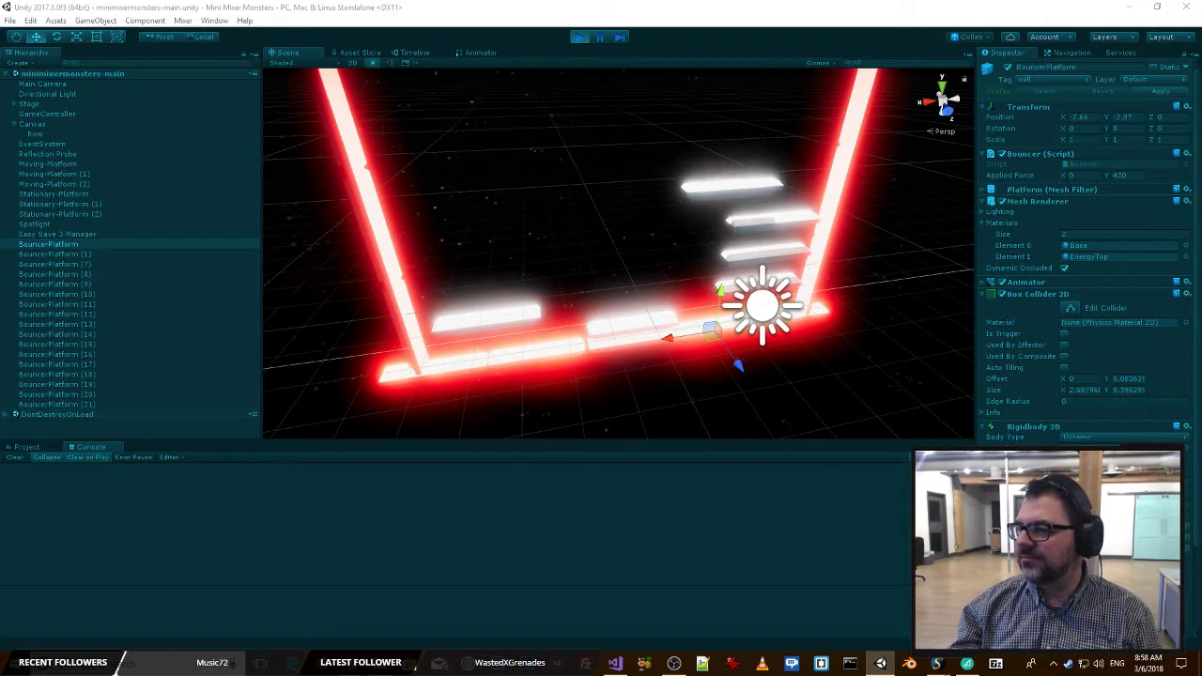
{"action": "key", "text": "alt+Tab"}
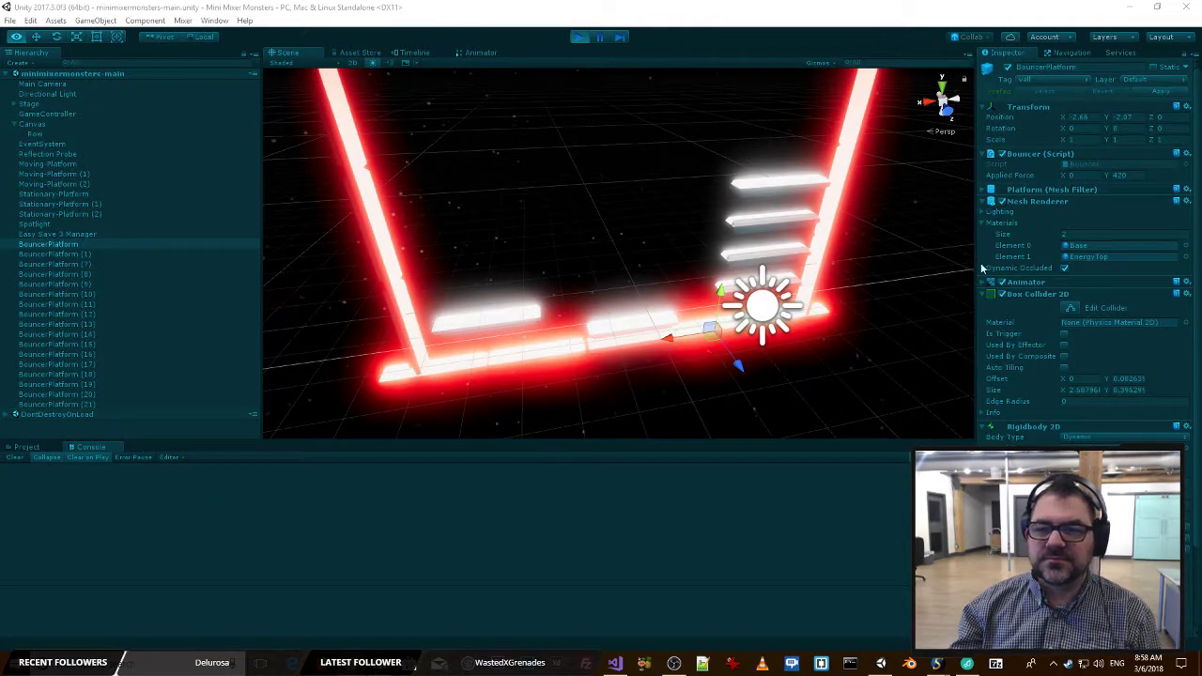
Watch the player's behaviour on the moving platforms from a frontal scene view, and stop the playtest.
{"action": "right_click_drag", "start_coordinate": [916, 316], "coordinate": [867, 198]}
{"action": "key", "text": "w"}
{"action": "key", "text": "s"}
{"action": "key", "text": "w"}
{"action": "key", "text": "s"}
{"action": "key", "text": "w"}
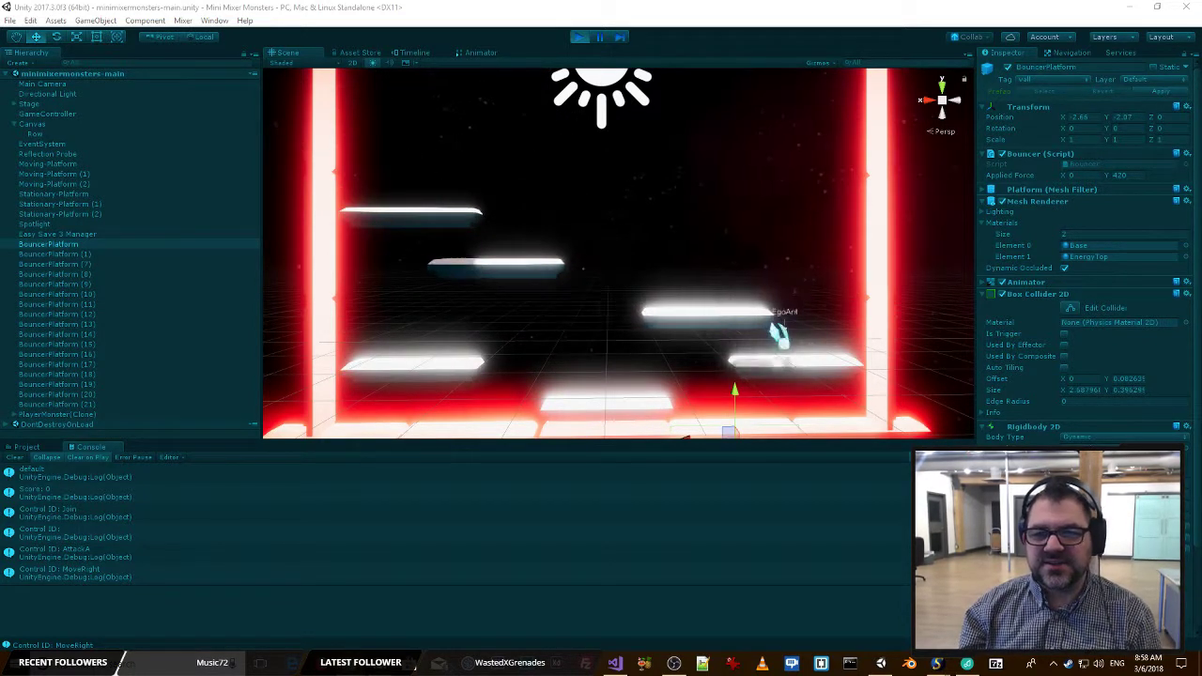
{"action": "left_click", "coordinate": [578, 37]}
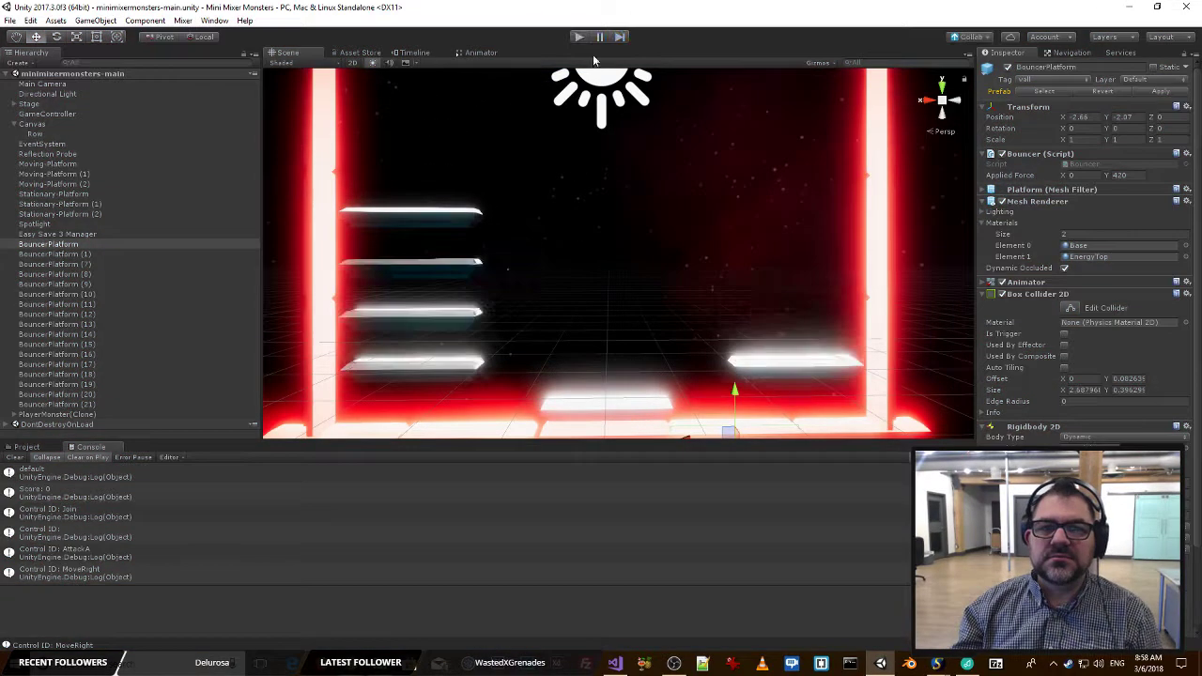
In MovingPlatform.cs in Visual Studio, change the velocity condition in OnCollisionEnter2D to velocity.y > 0.
{"action": "key", "text": "alt+Tab"}
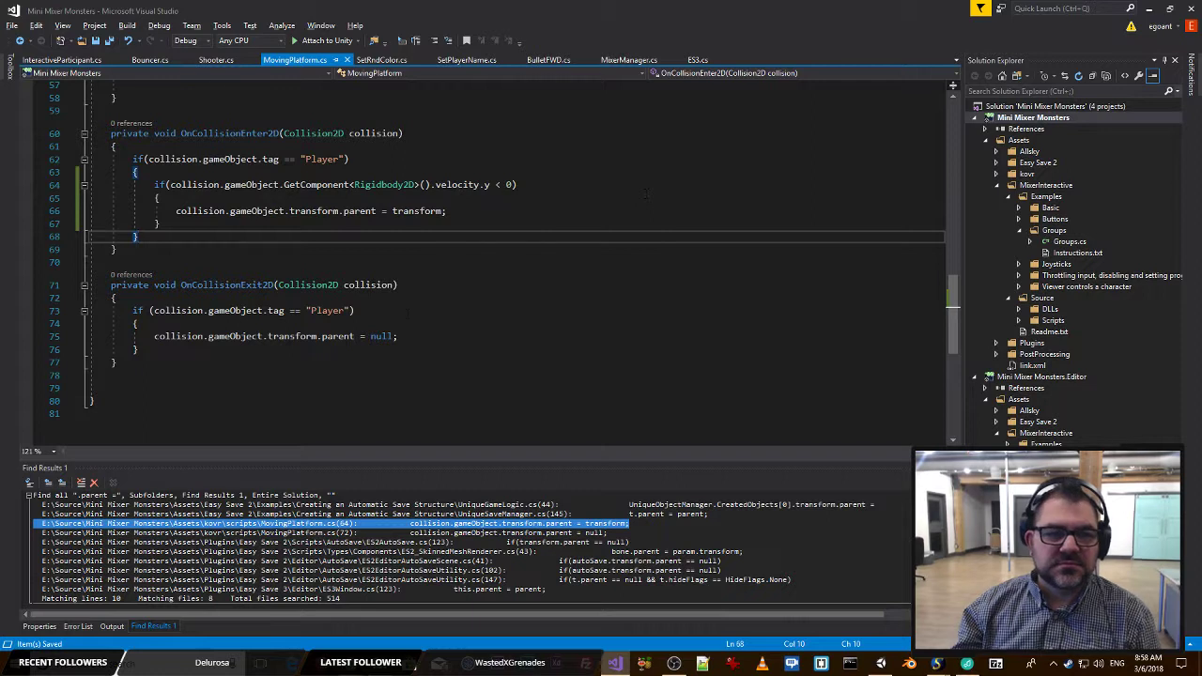
{"action": "left_click", "coordinate": [508, 185]}
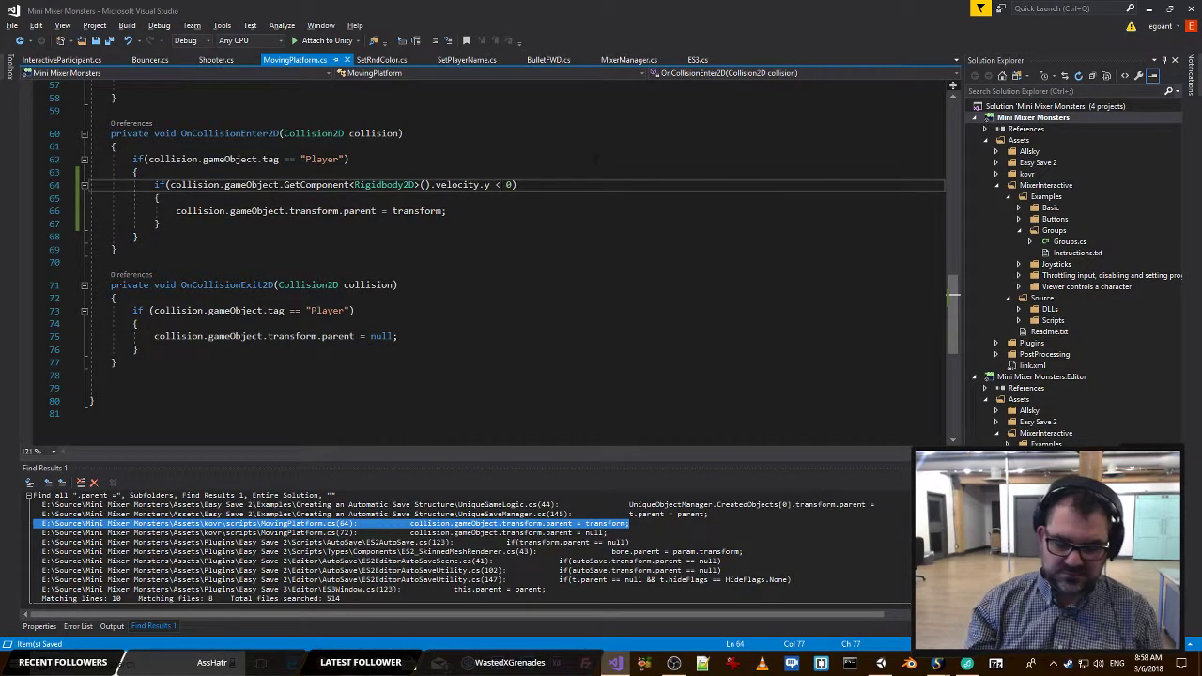
{"action": "key", "text": "BackSpace"}
{"action": "type", "text": ">"}
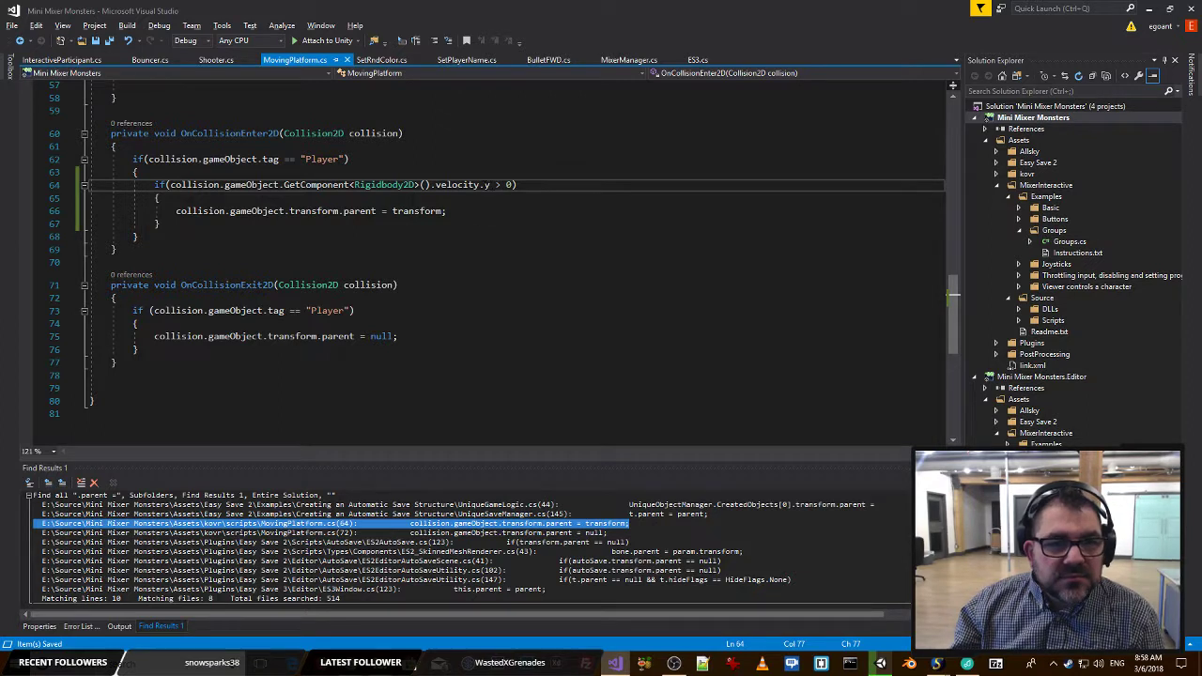
Add a Debug.Log line above the velocity check that logs collision.gameObject.GetComponent<Rigidbody2D>().velocity.y, and save the script.
{"action": "left_click_drag", "start_coordinate": [489, 185], "coordinate": [187, 185]}
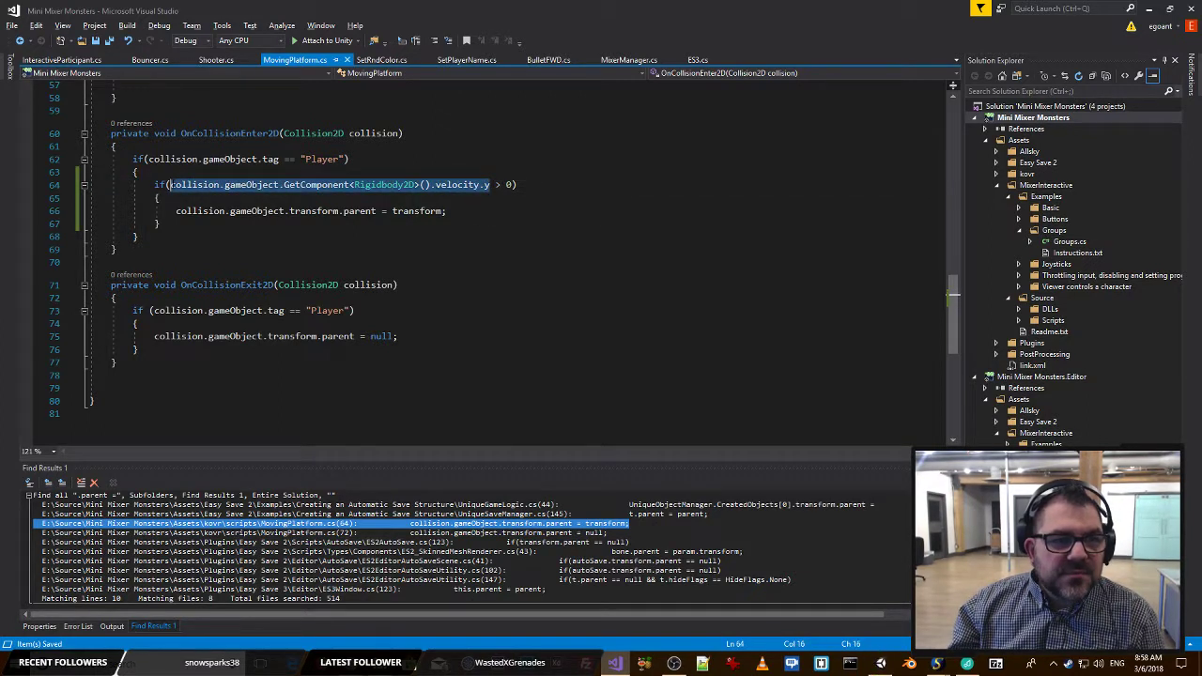
{"action": "left_click", "coordinate": [254, 172]}
{"action": "key", "text": "Return"}
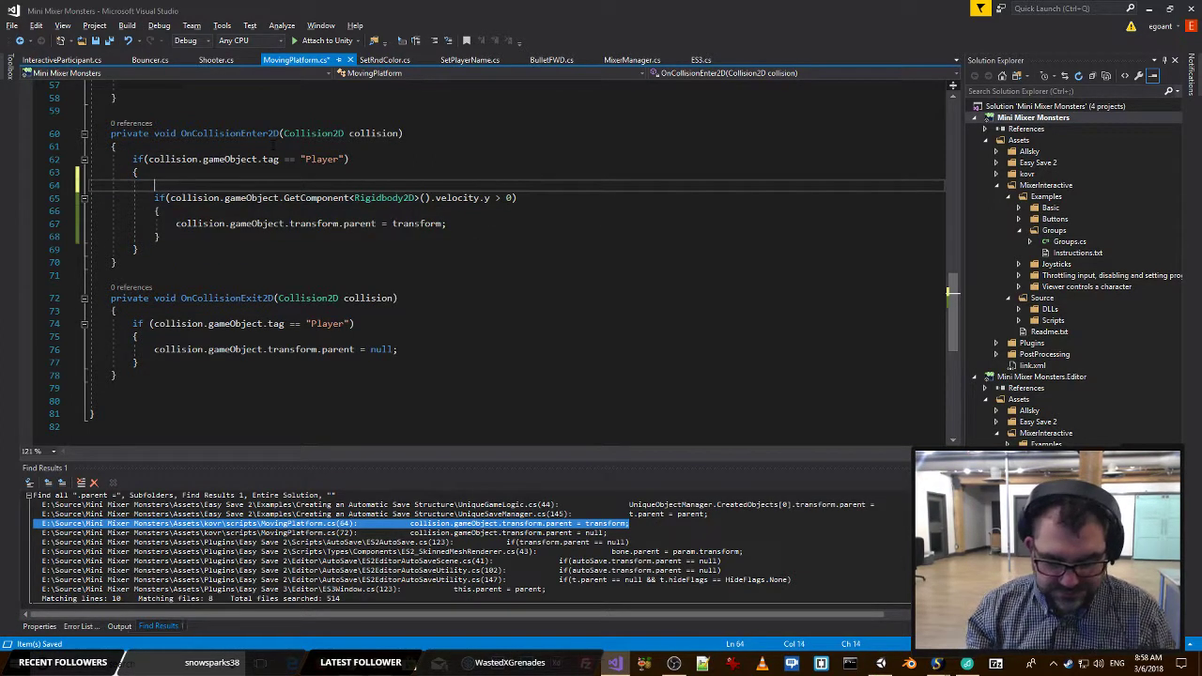
{"action": "type", "text": "Debug.Log("}
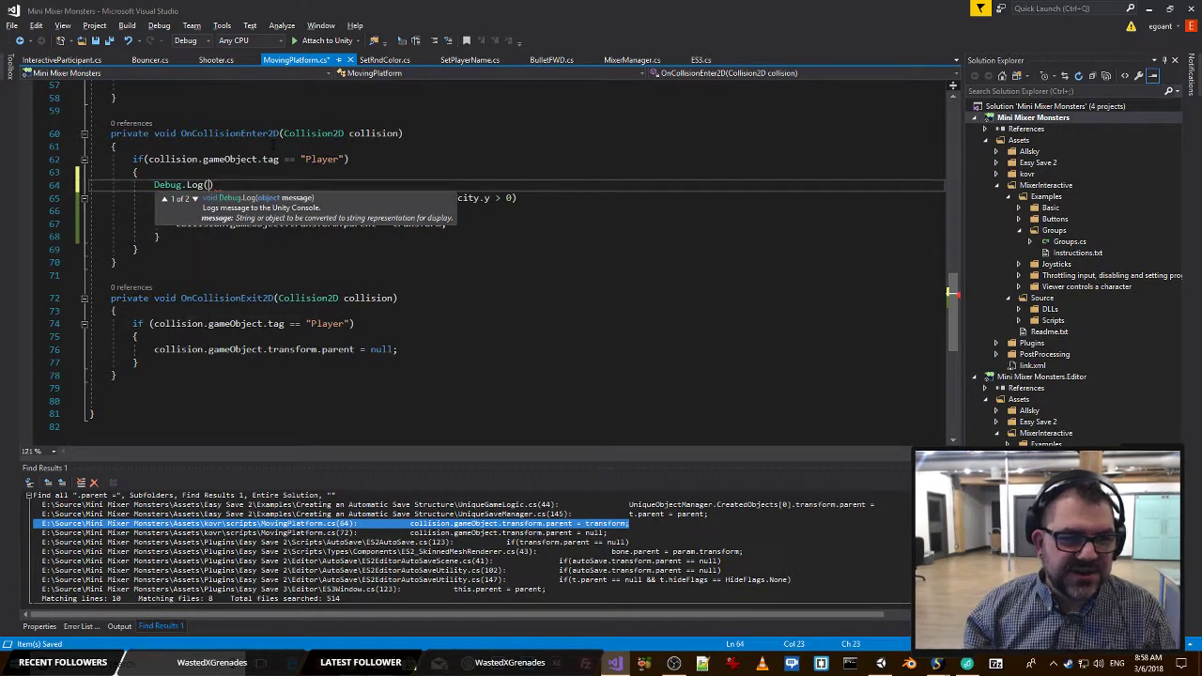
{"action": "key", "text": "ctrl+v"}
{"action": "type", "text": ")"}
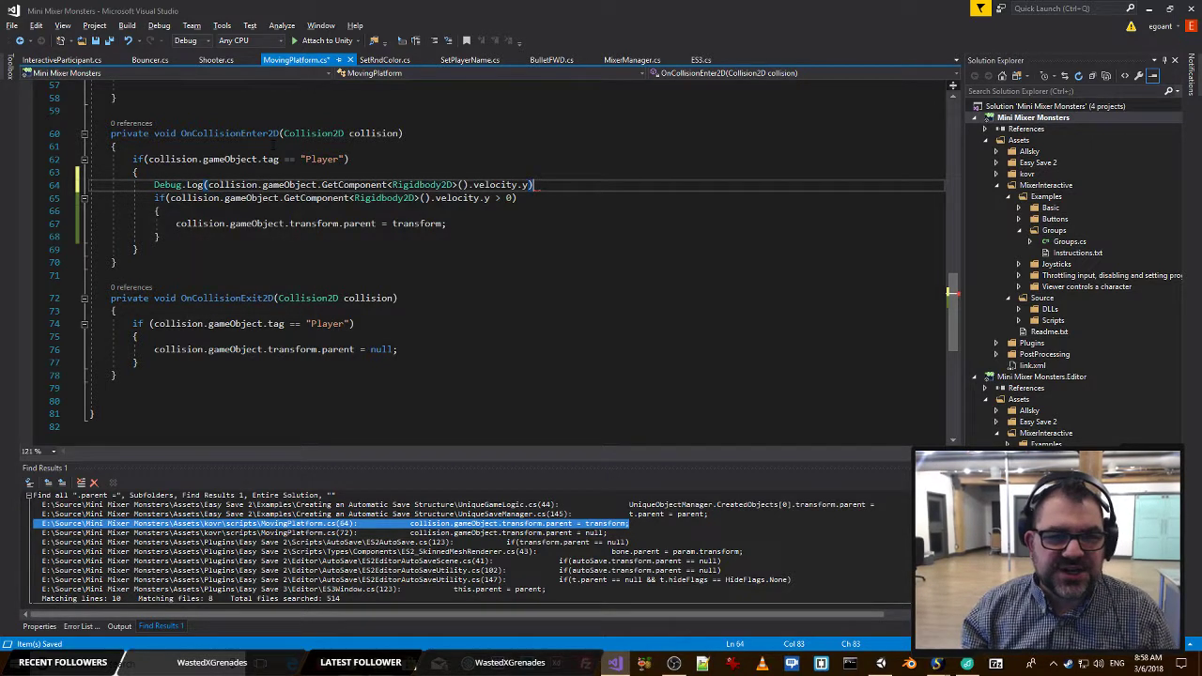
{"action": "key", "text": "ctrl+s"}
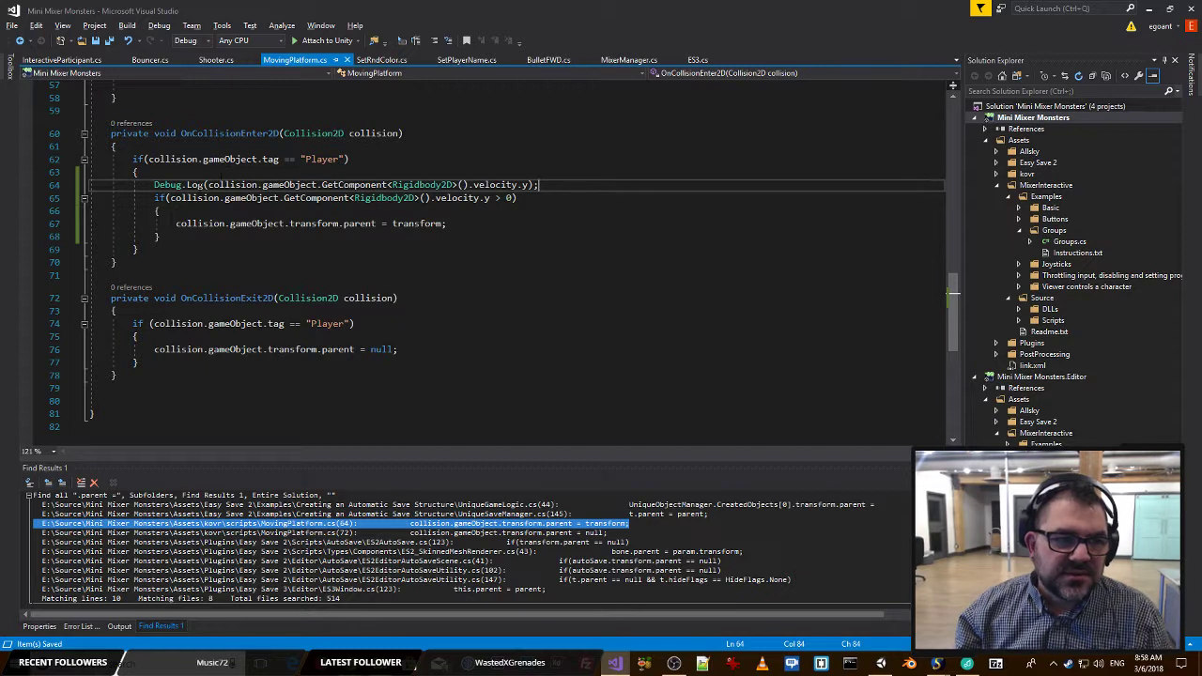
Prefix the logged velocity with the text "YVEL: " + and save MovingPlatform.cs.
{"action": "type", "text": "\"YVEL"}
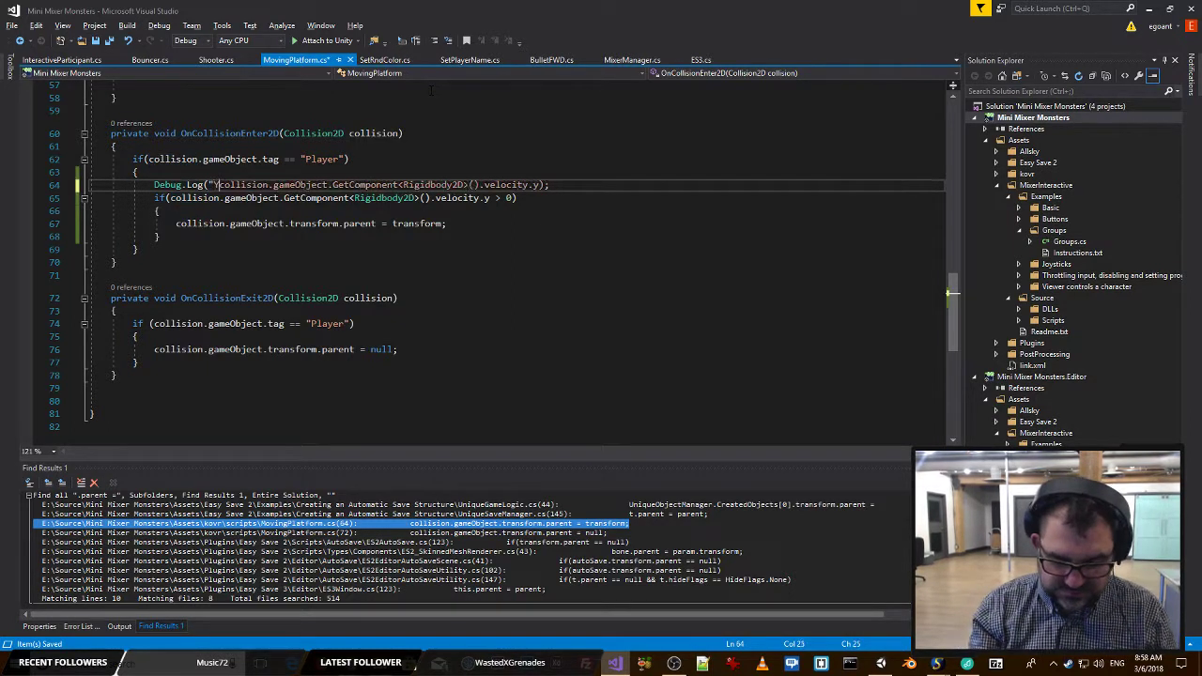
{"action": "type", "text": ": \" +"}
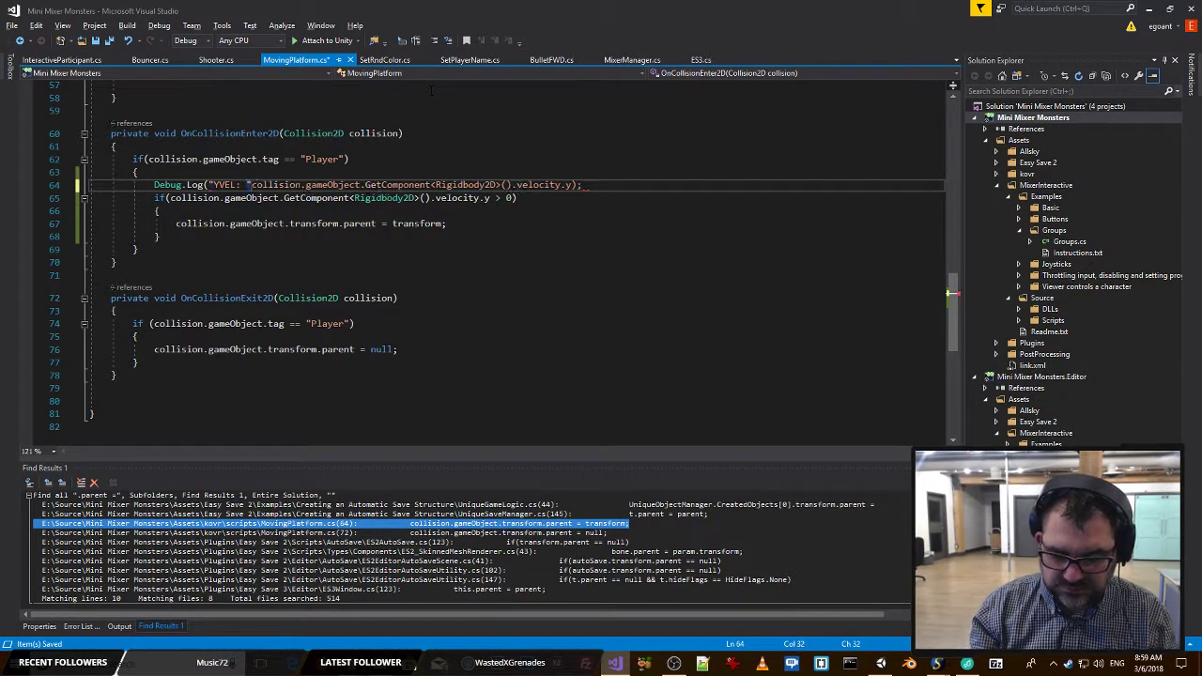
{"action": "key", "text": "ctrl+s"}
{"action": "left_click", "coordinate": [115, 97]}
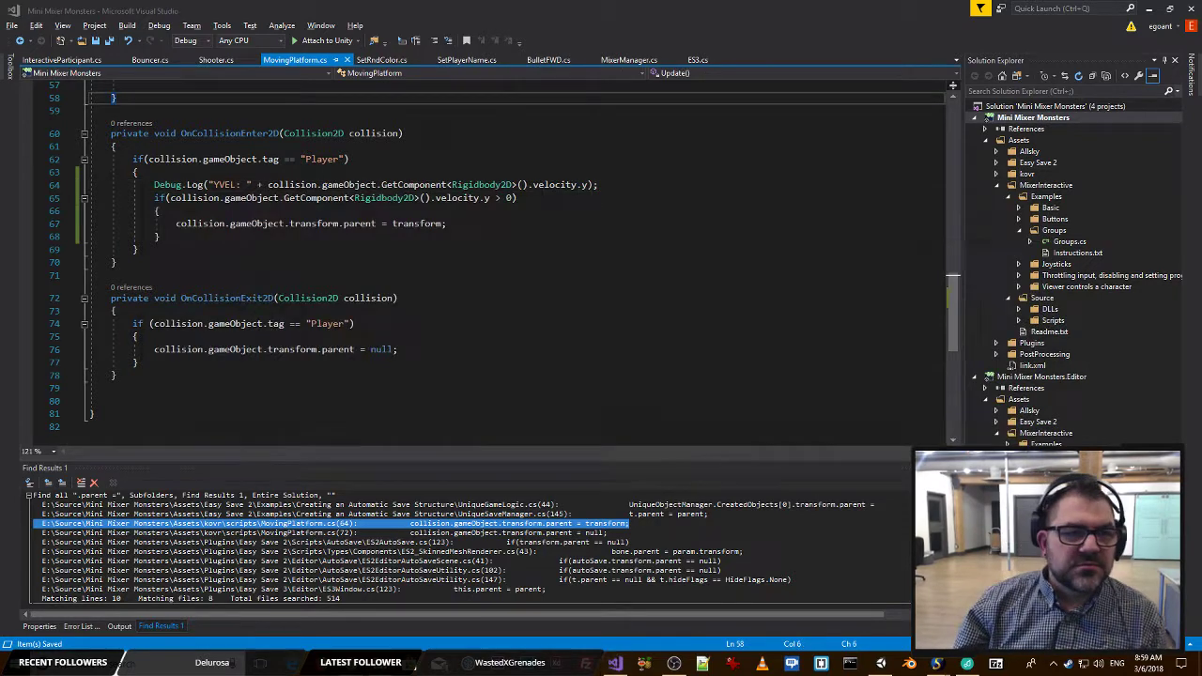
Playtest the game in Unity with the Mixer controls to log the player's vertical velocity, and stop play mode.
{"action": "key", "text": "alt+Tab"}
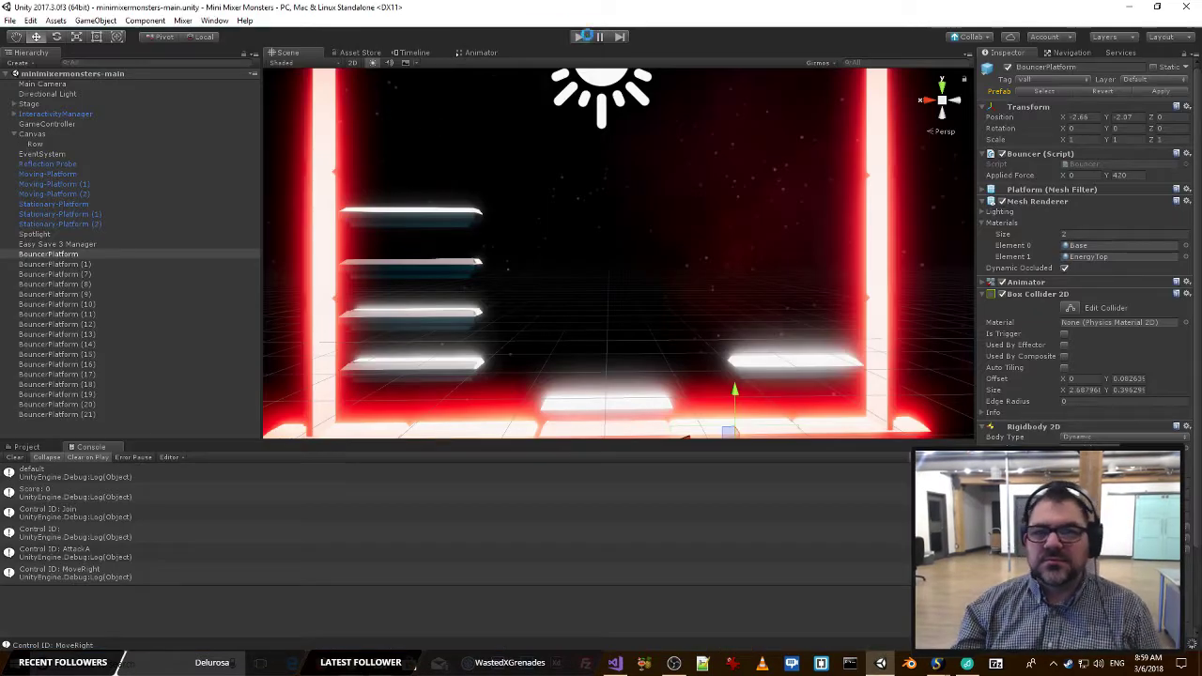
{"action": "key", "text": "alt+Tab"}
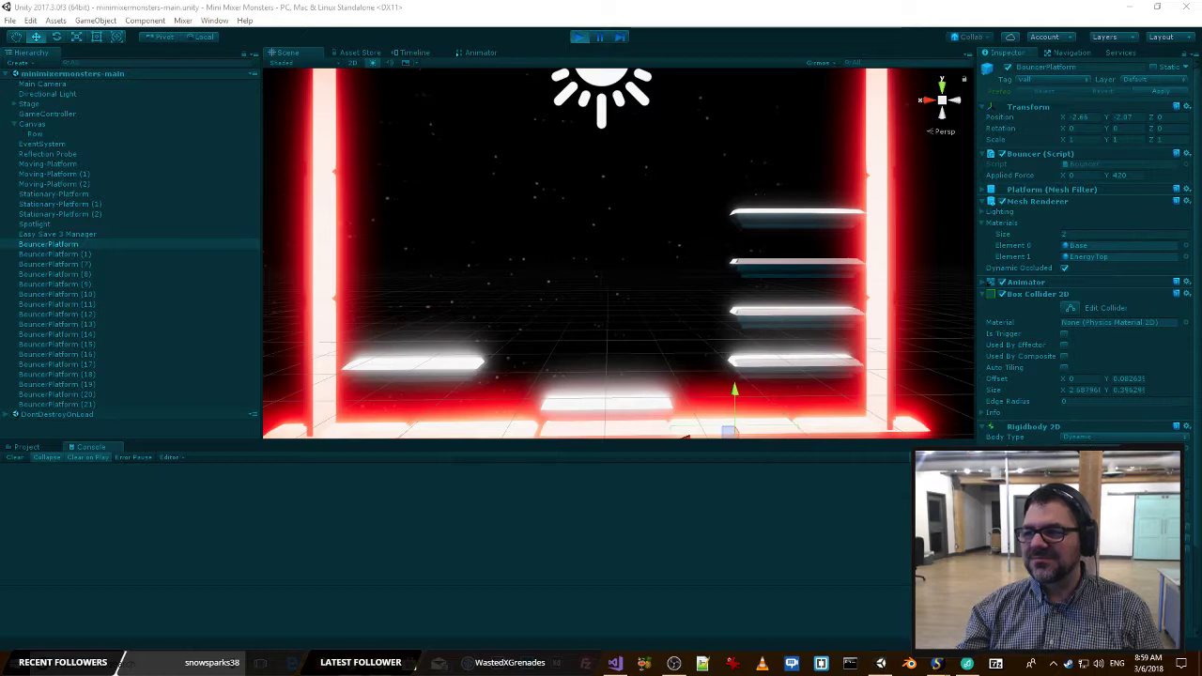
{"action": "left_click", "coordinate": [626, 232]}
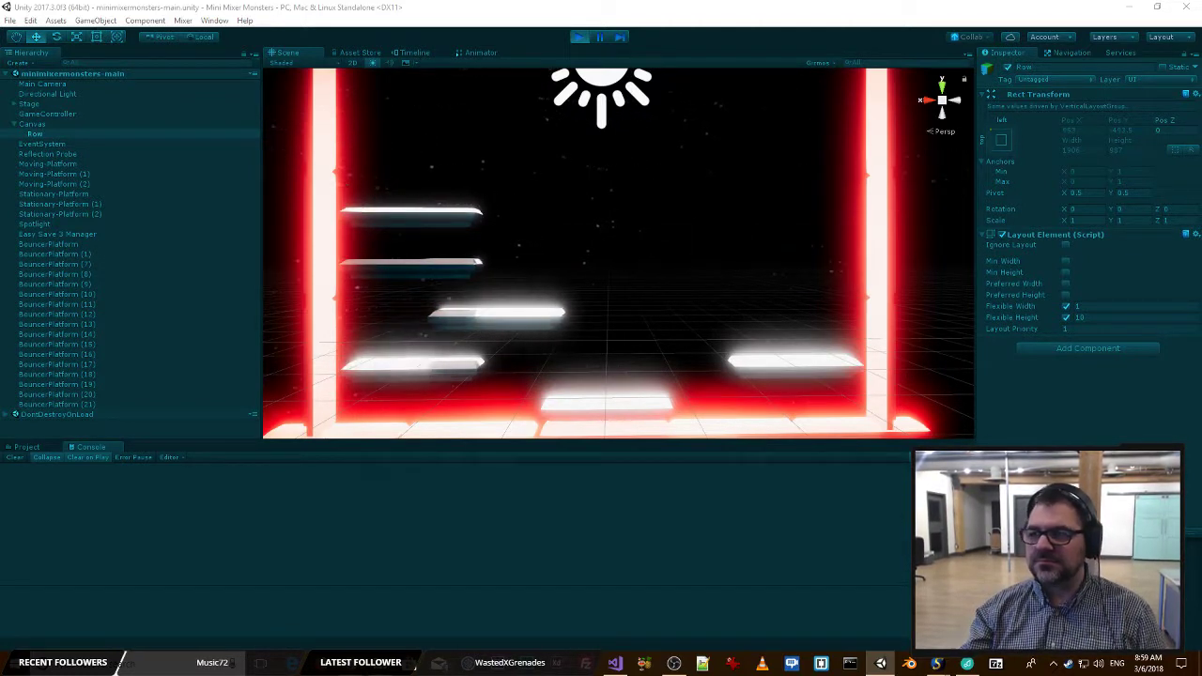
{"action": "key", "text": "alt+Tab"}
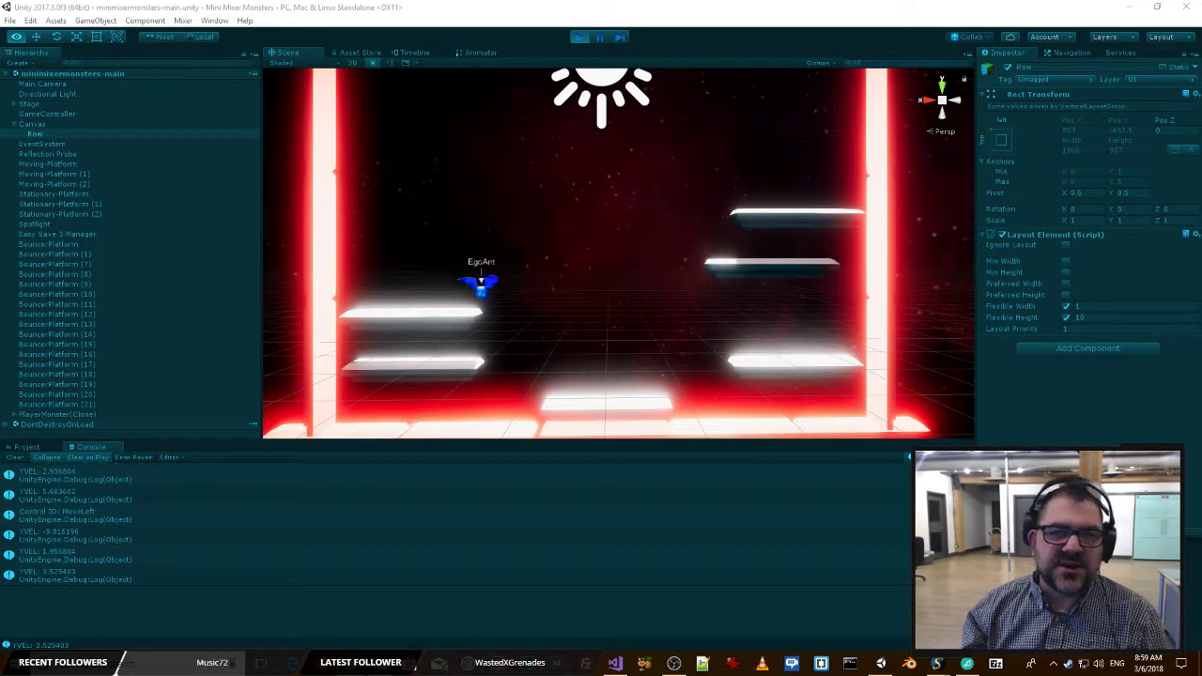
{"action": "left_click", "coordinate": [579, 37]}
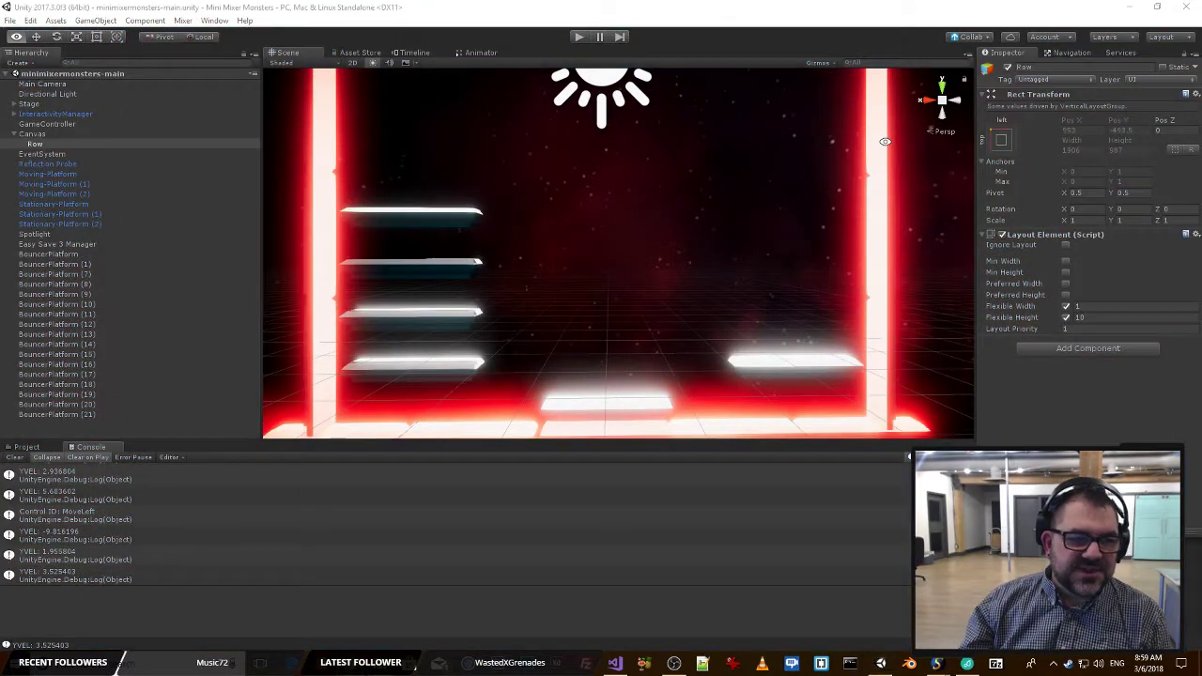
Examine the velocity log line and condition in MovingPlatform.cs against the collision entries in Unity's Console.
{"action": "key", "text": "alt+Tab"}
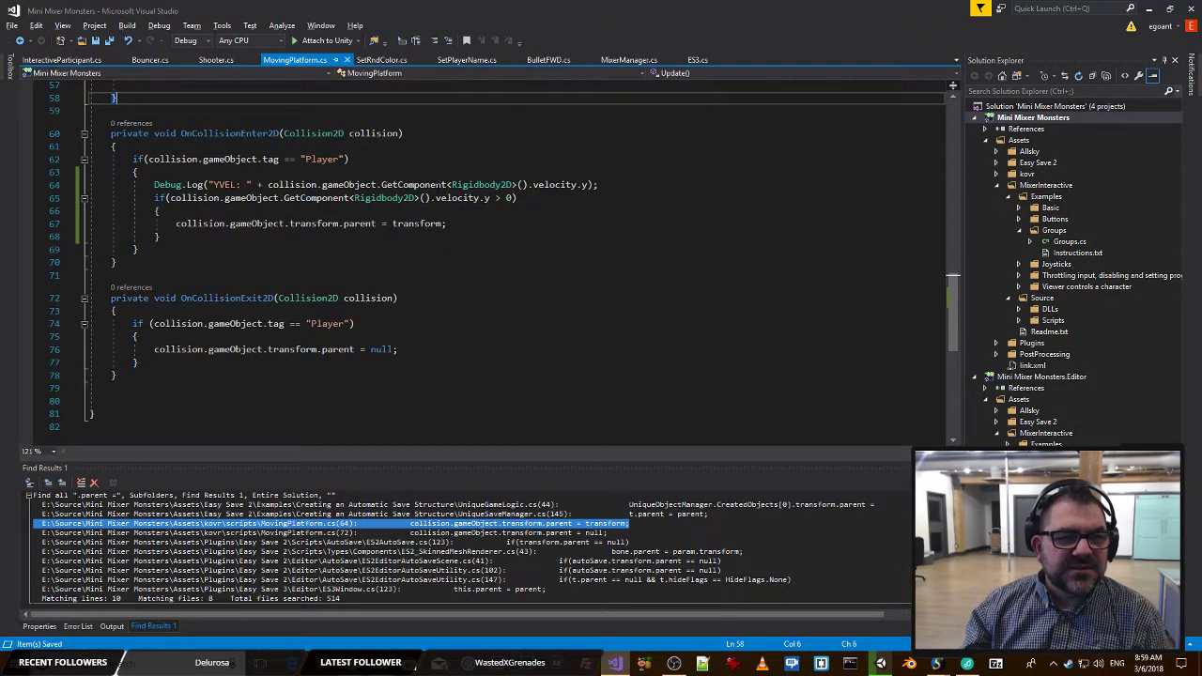
{"action": "left_click", "coordinate": [505, 229]}
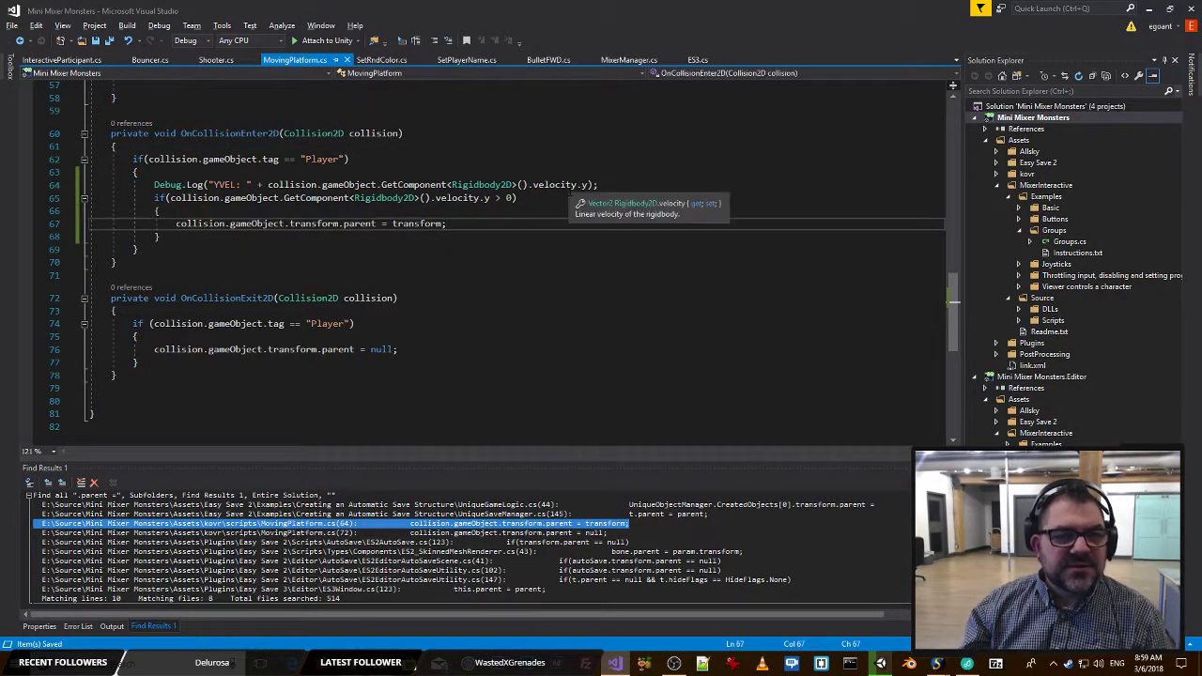
{"action": "left_click", "coordinate": [606, 185]}
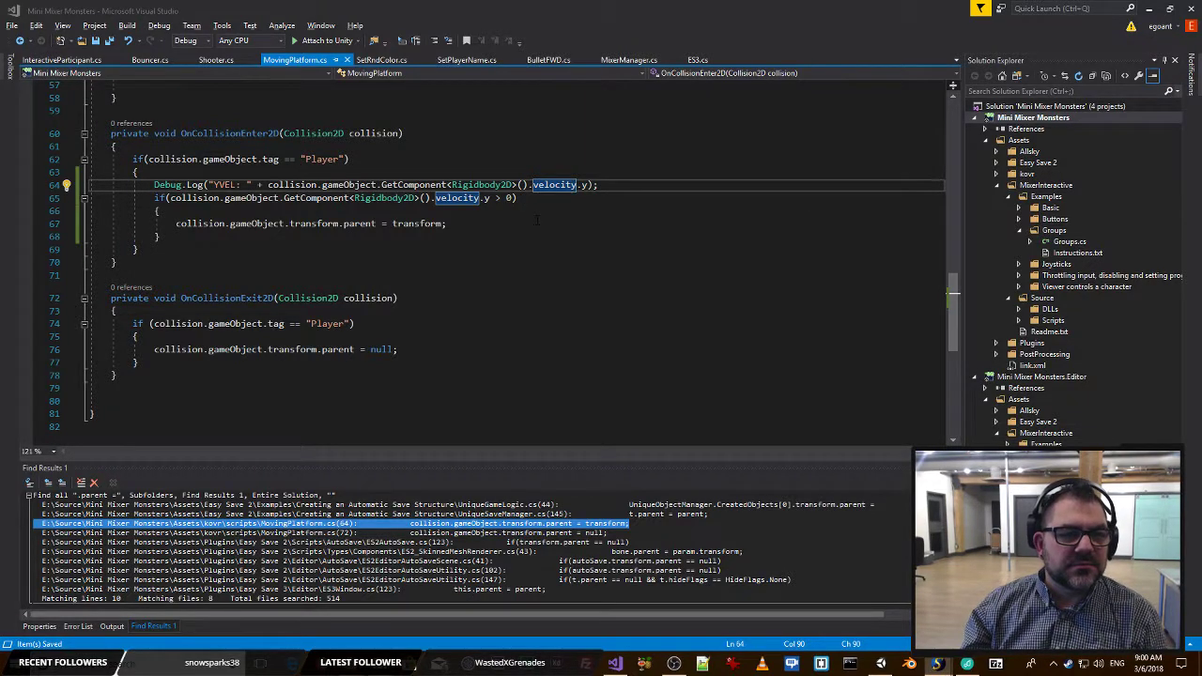
{"action": "key", "text": "alt+Tab"}
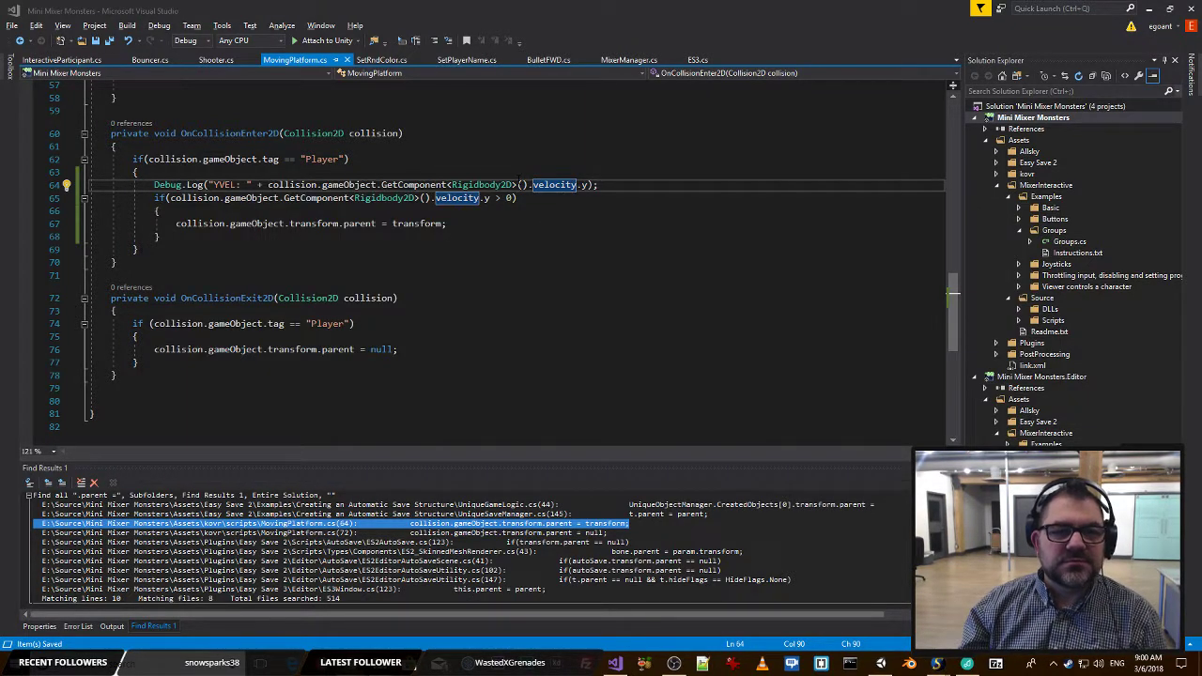
{"action": "key", "text": "alt+Tab"}
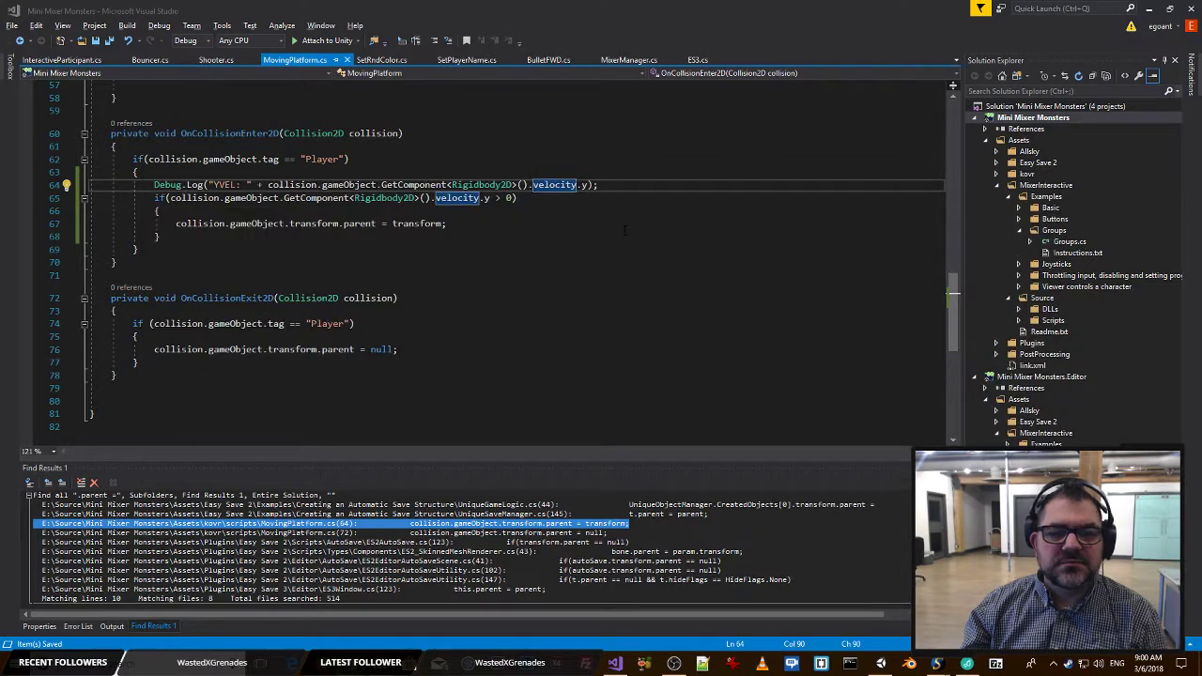
{"action": "key", "text": "alt+Tab"}
{"action": "key", "text": "alt+Tab"}
{"action": "key", "text": "alt+Tab"}
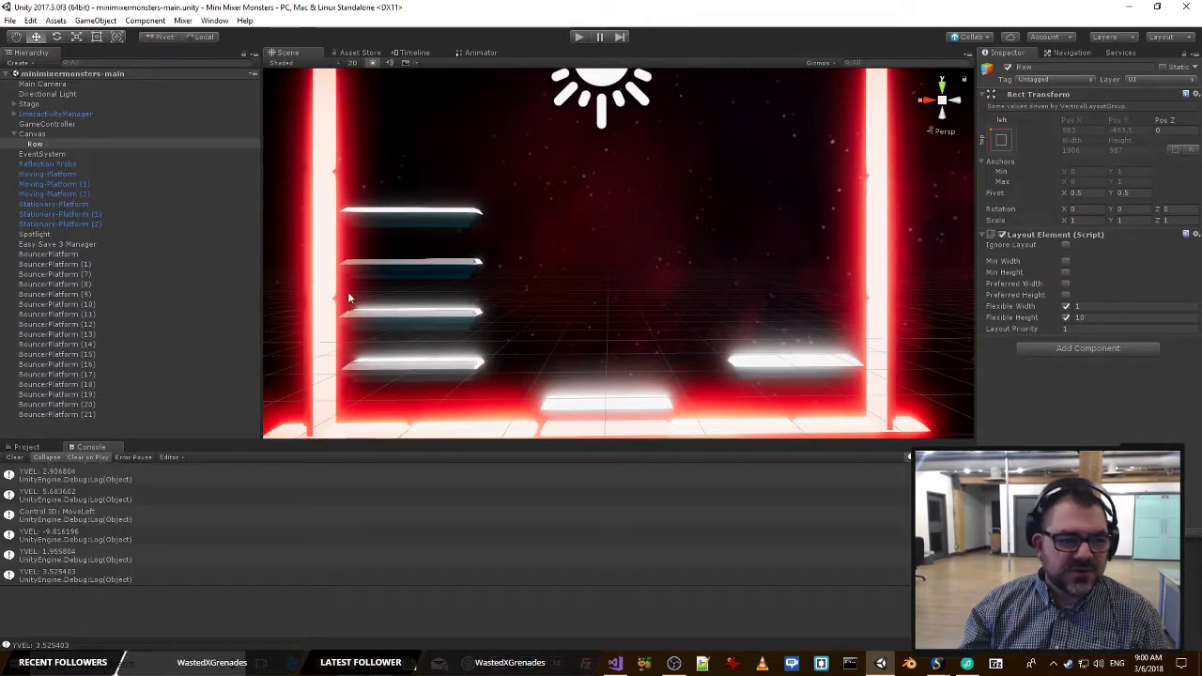
{"action": "left_click", "coordinate": [142, 515]}
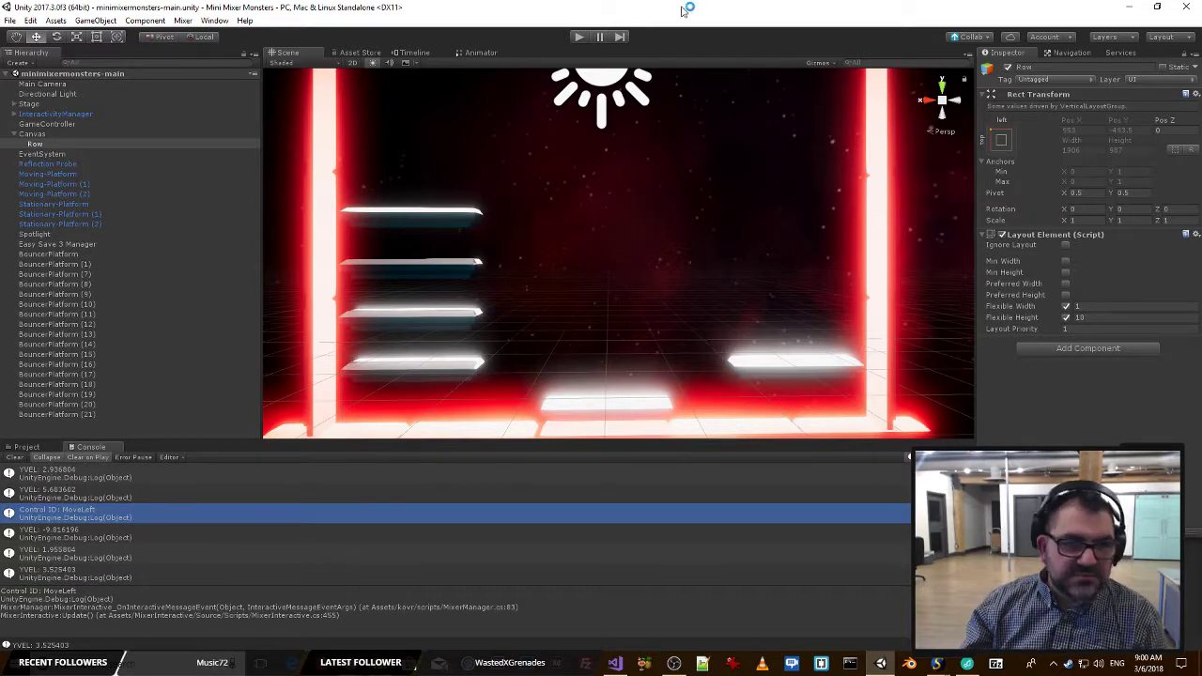
Run the game again, join through the Mixer page, and select PlayerMonster(Clone) to inspect its components.
{"action": "left_click", "coordinate": [579, 38]}
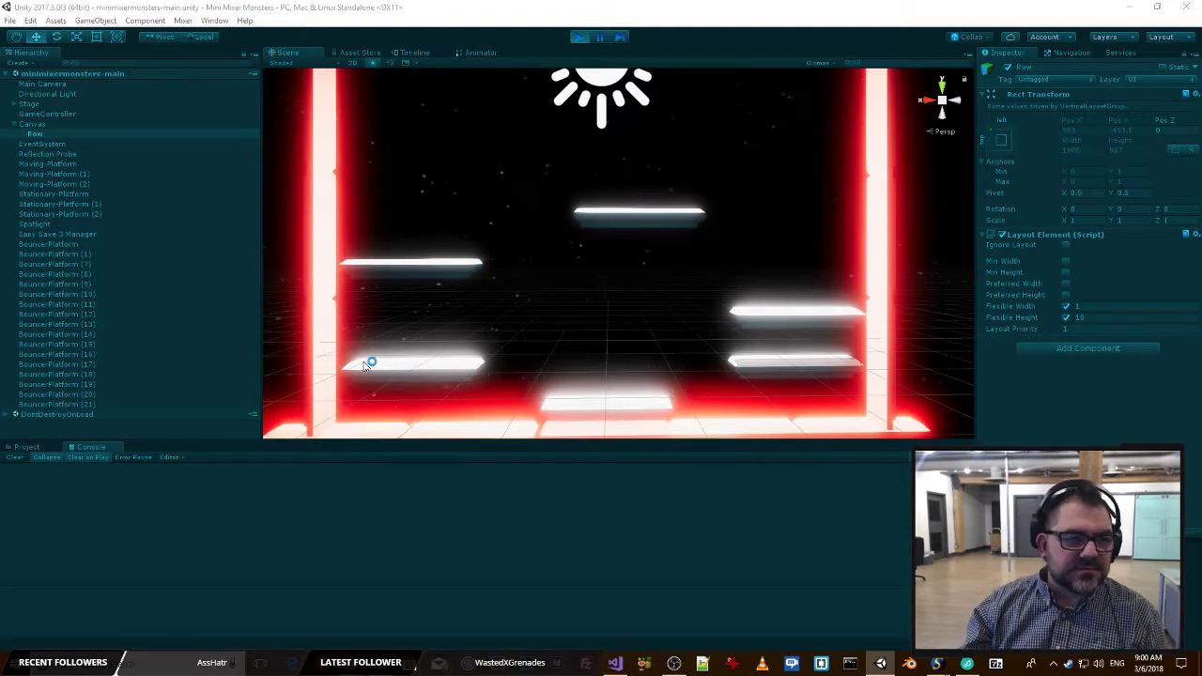
{"action": "left_click", "coordinate": [24, 125]}
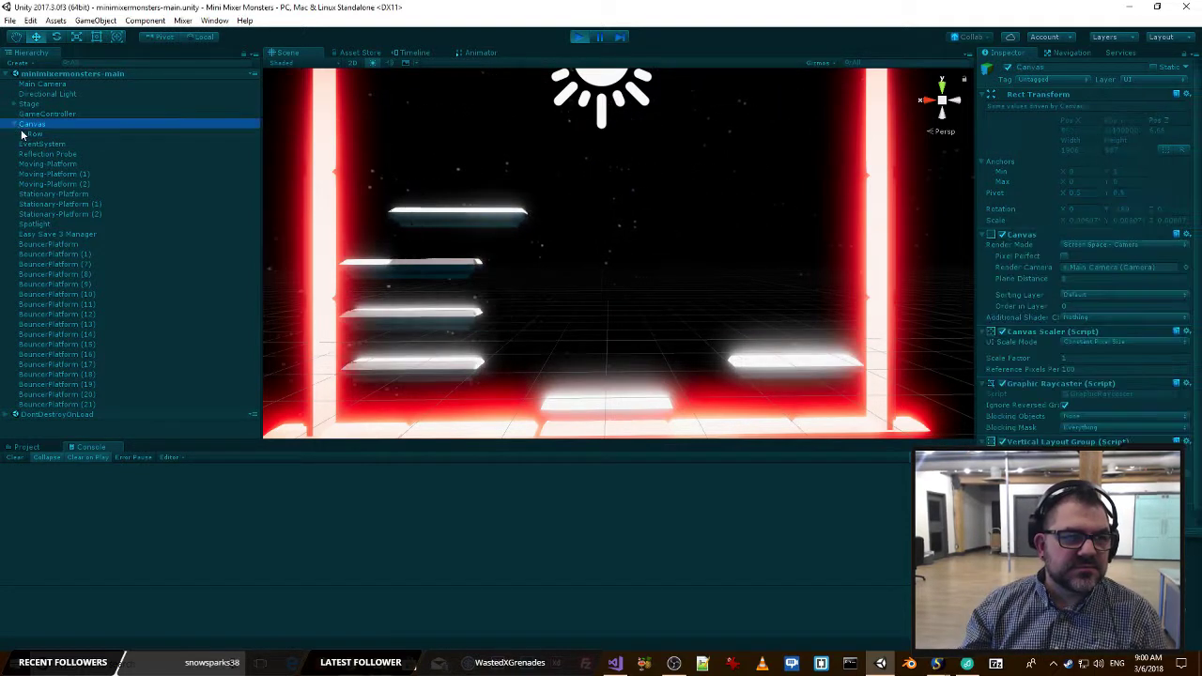
{"action": "left_click", "coordinate": [14, 124]}
{"action": "left_click", "coordinate": [712, 283]}
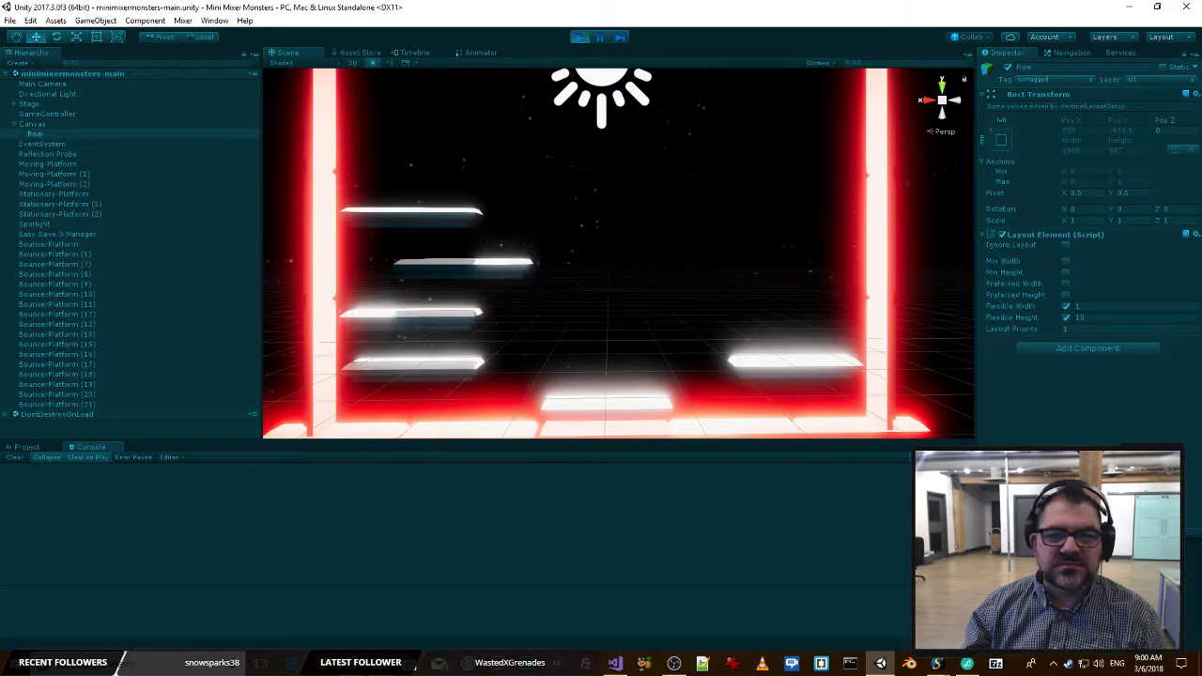
{"action": "key", "text": "alt+Tab"}
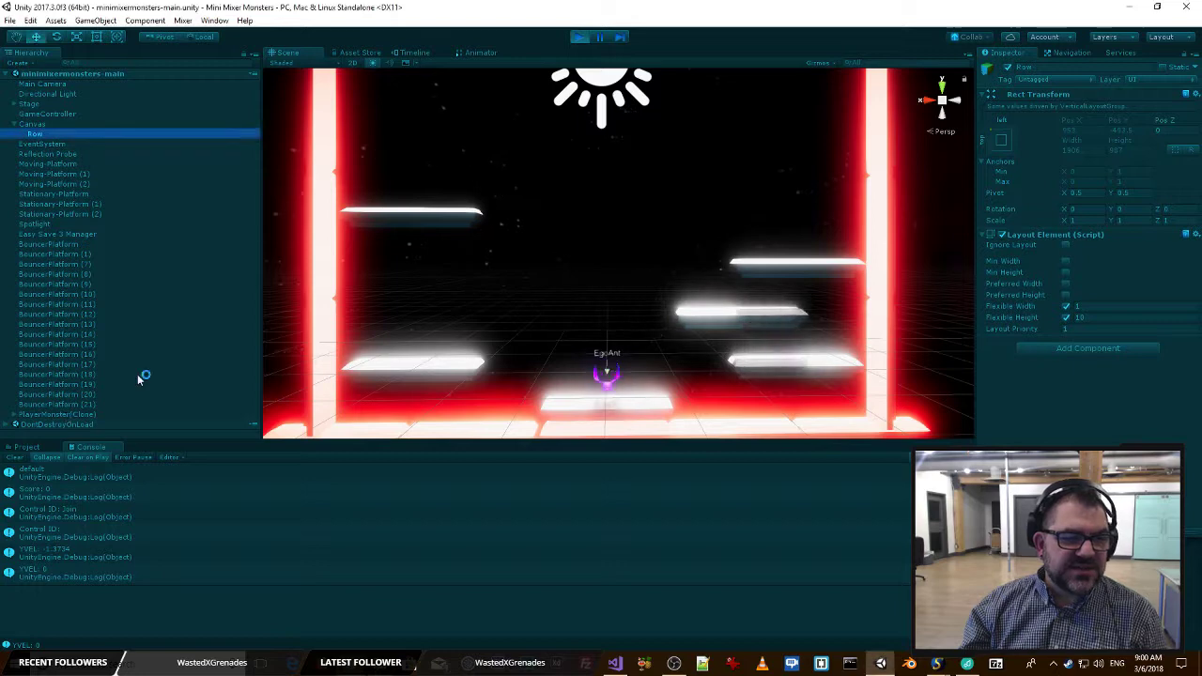
{"action": "left_click", "coordinate": [101, 413]}
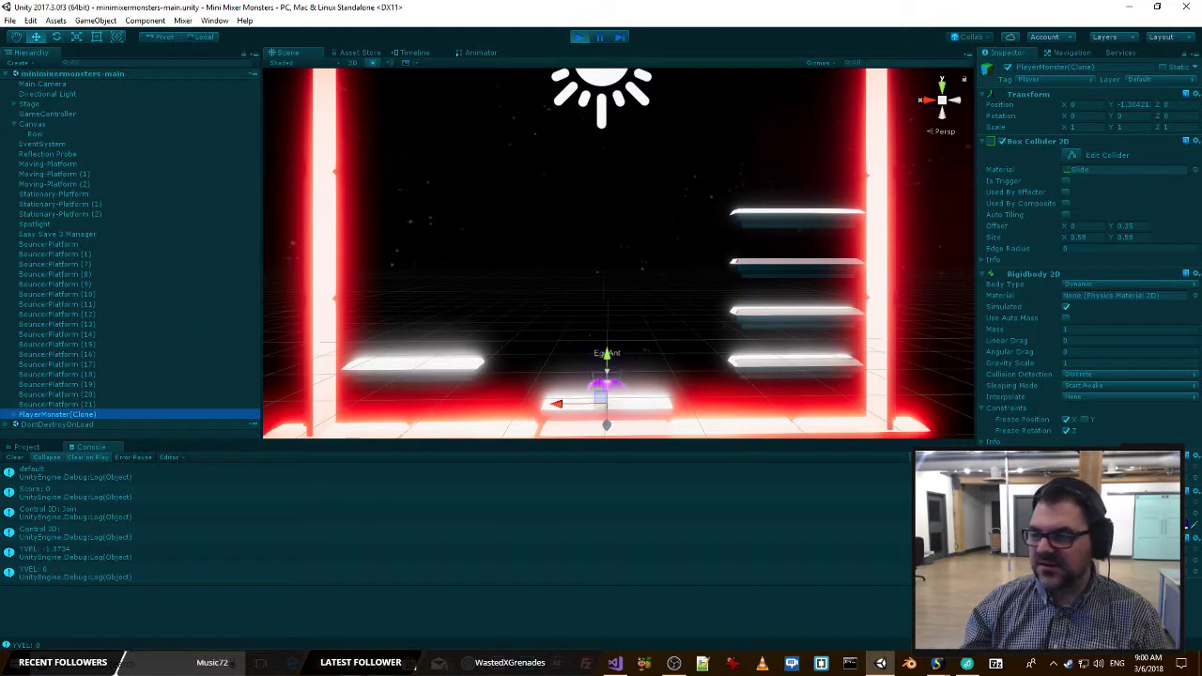
Move the player across the platforms with the Mixer controls to log more collision velocities in Unity, and stop play mode.
{"action": "key", "text": "alt+Tab"}
{"action": "key", "text": "alt+Tab"}
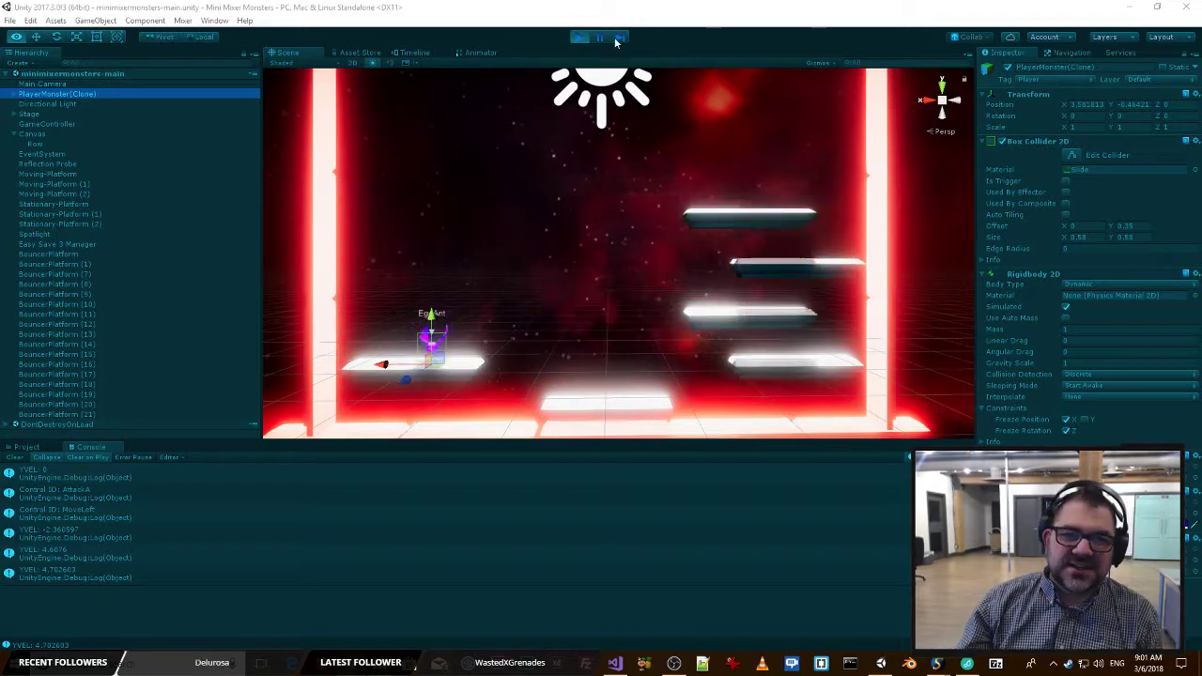
{"action": "left_click", "coordinate": [579, 38]}
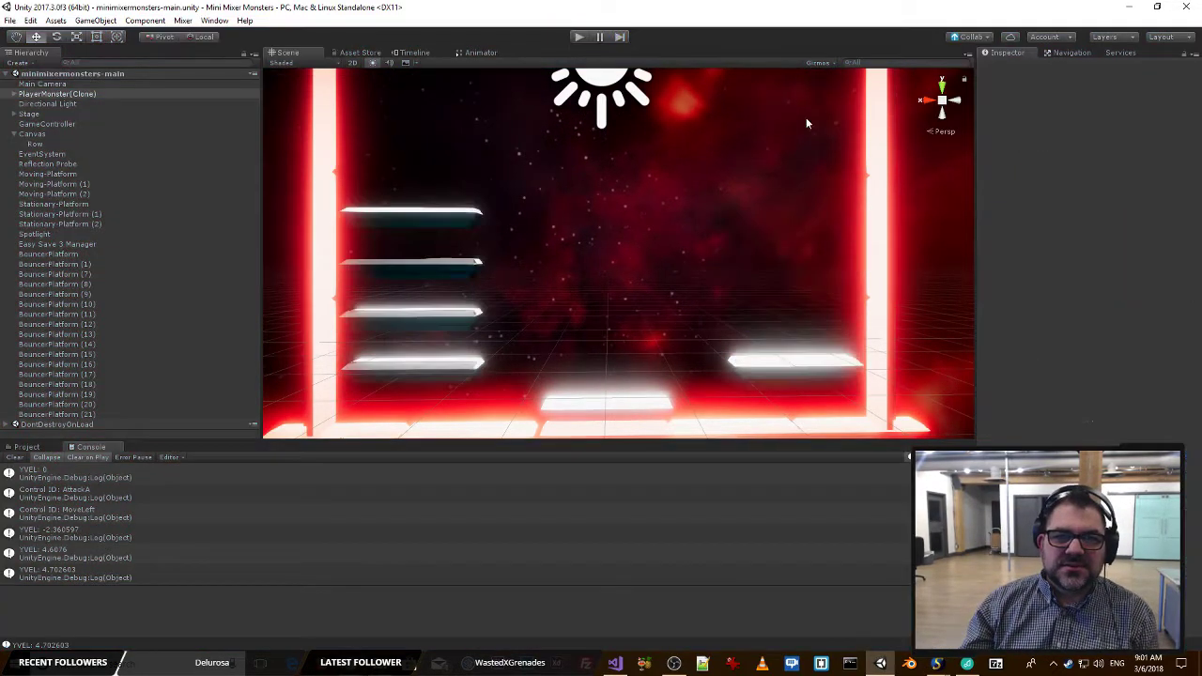
Examine the vertical velocity condition and the OnCollisionEnter2D method in MovingPlatform.cs in Visual Studio.
{"action": "key", "text": "alt+Tab"}
{"action": "key", "text": "alt+Tab"}
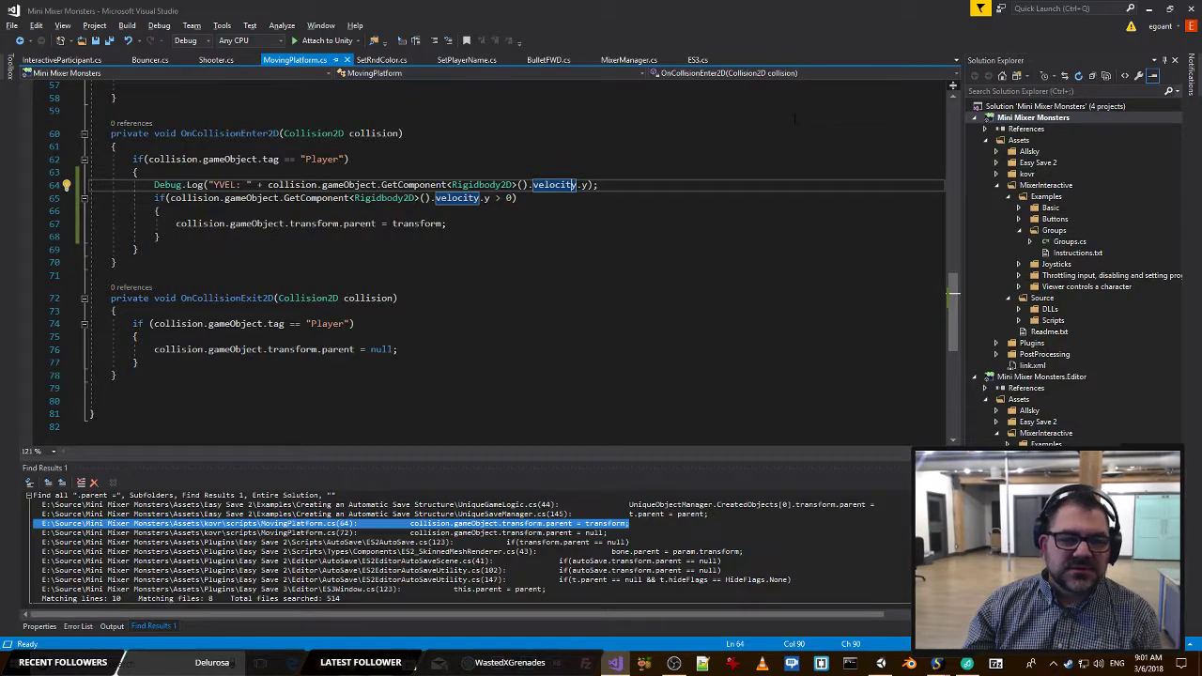
{"action": "left_click", "coordinate": [346, 275]}
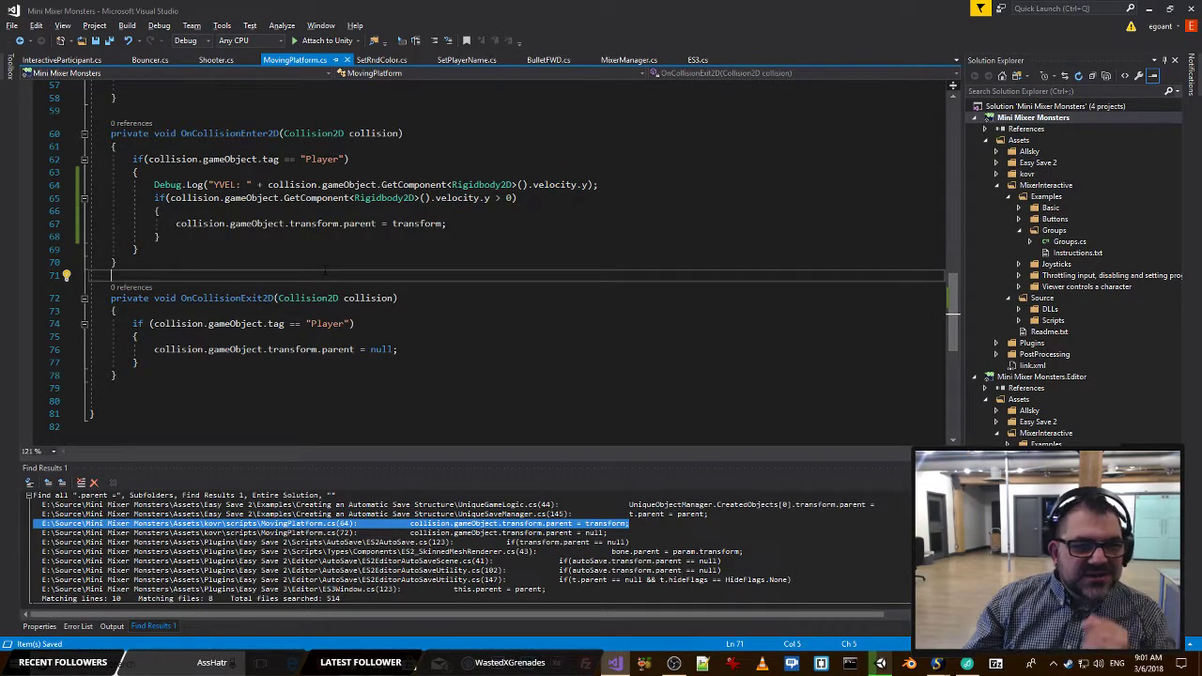
{"action": "left_click", "coordinate": [389, 213]}
{"action": "left_click", "coordinate": [455, 199]}
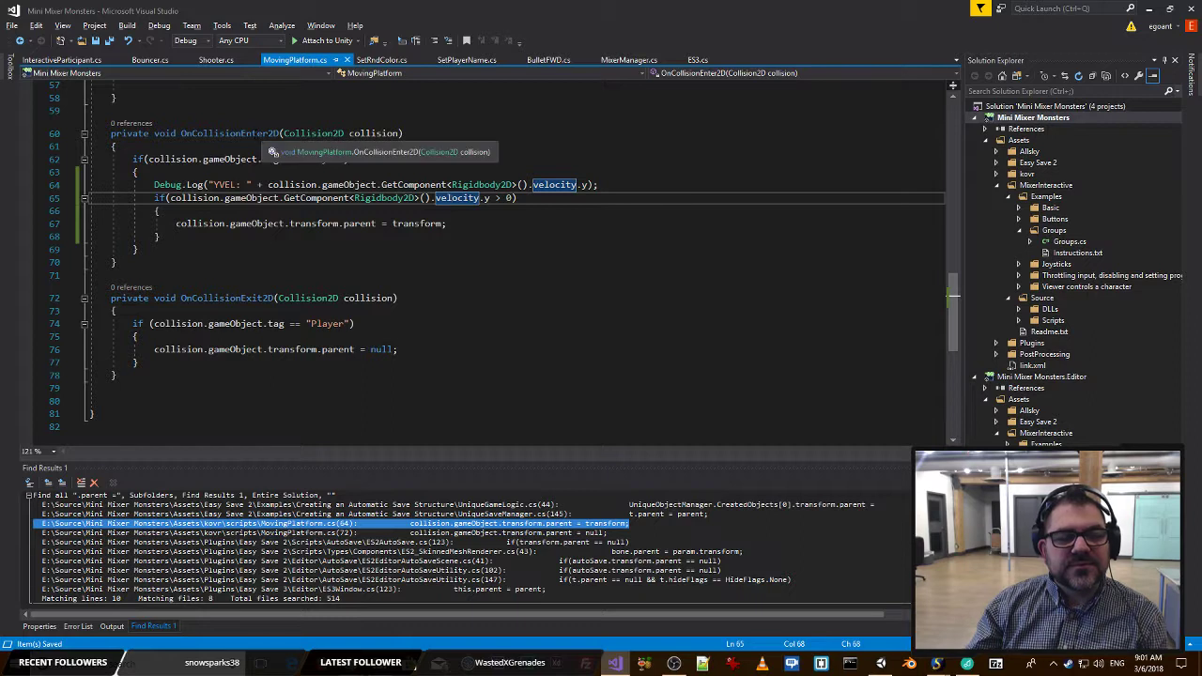
{"action": "left_click", "coordinate": [230, 134]}
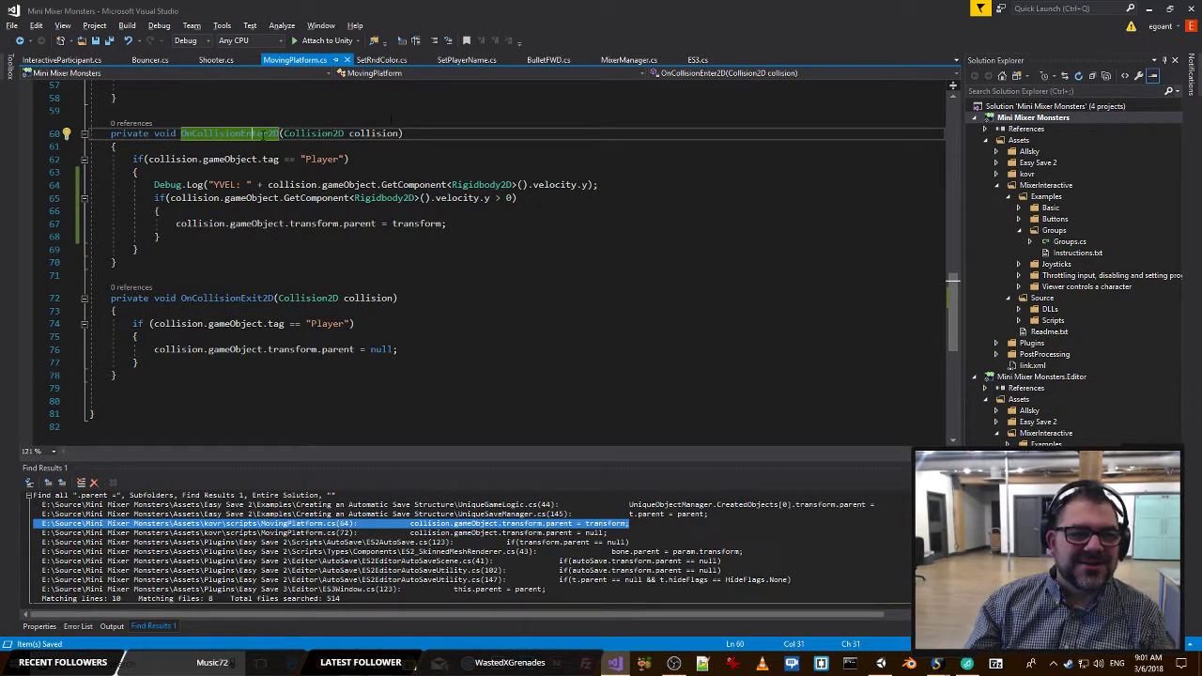
{"action": "double_click", "coordinate": [261, 136]}
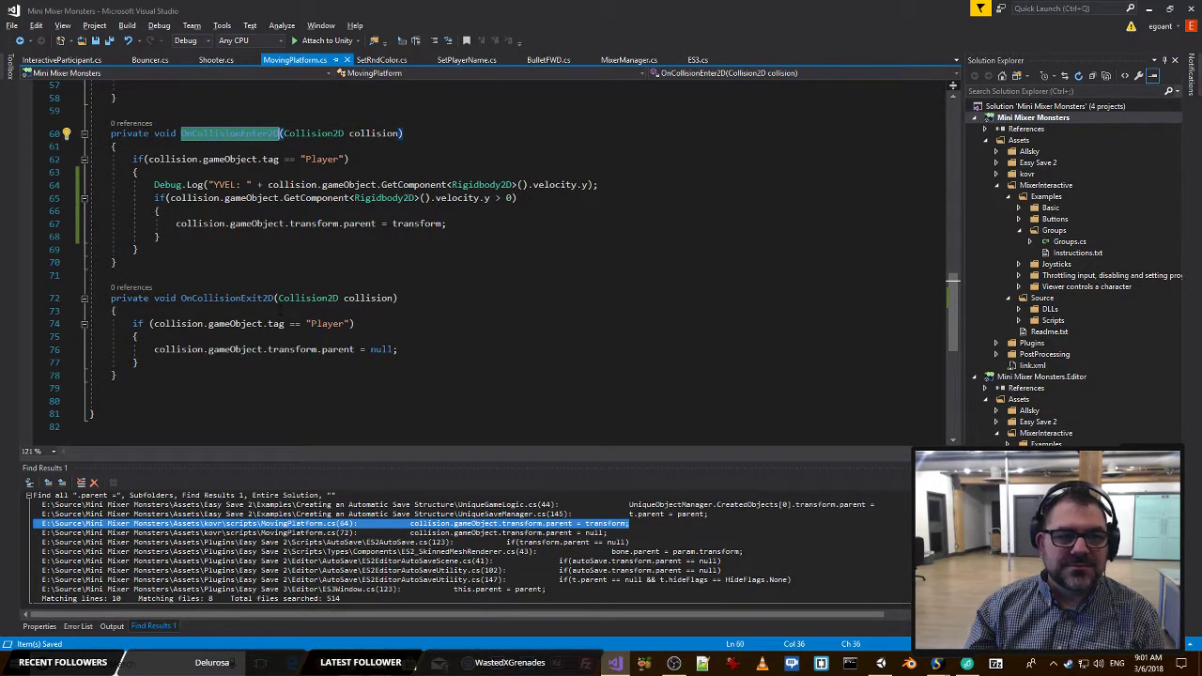
Start a new line with collision. inside the velocity condition's block and look through the members offered for it.
{"action": "left_click", "coordinate": [231, 214]}
{"action": "key", "text": "Return"}
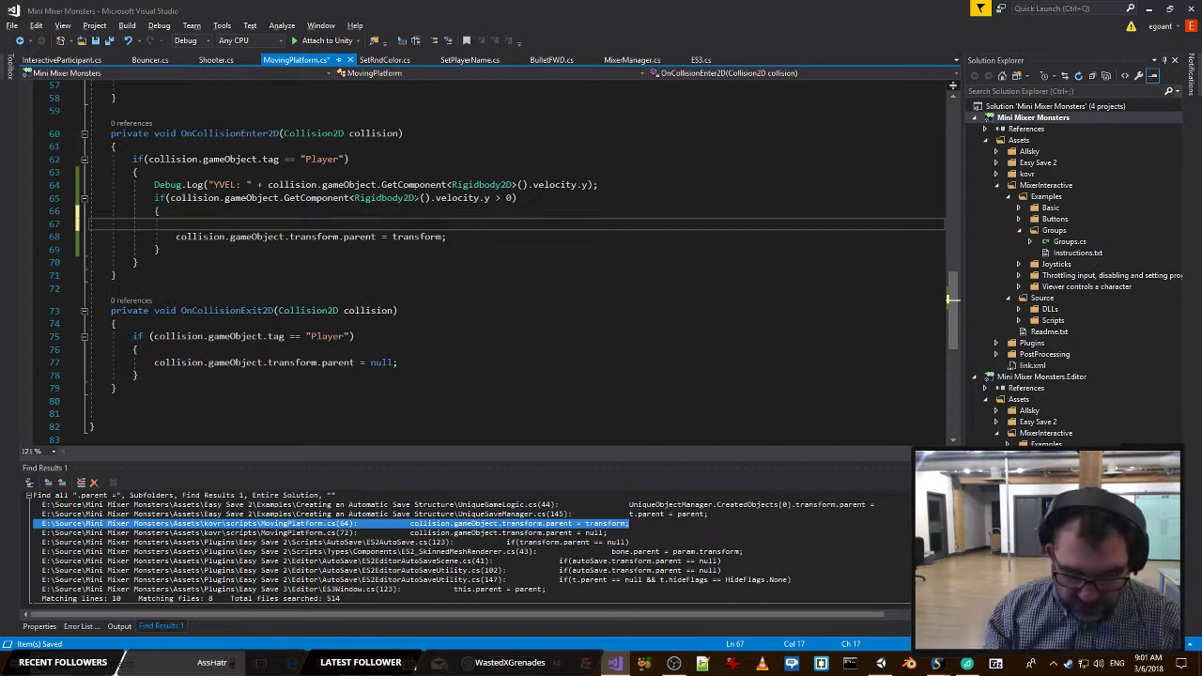
{"action": "type", "text": "coll"}
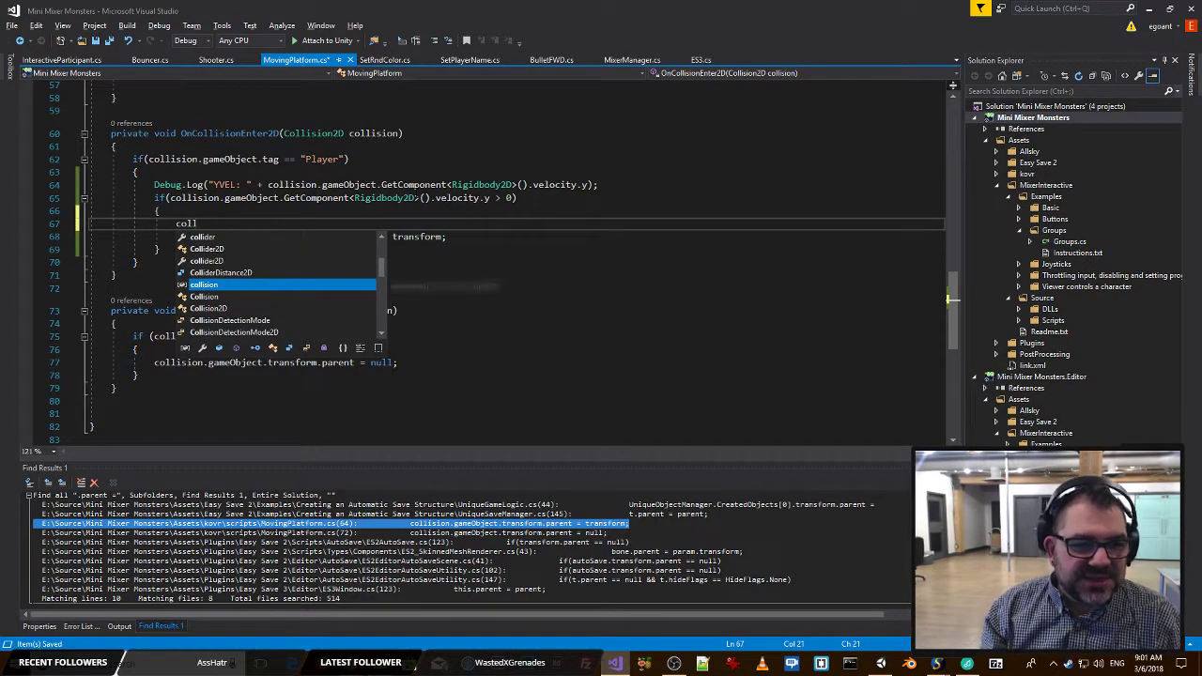
{"action": "key", "text": "Tab"}
{"action": "type", "text": "."}
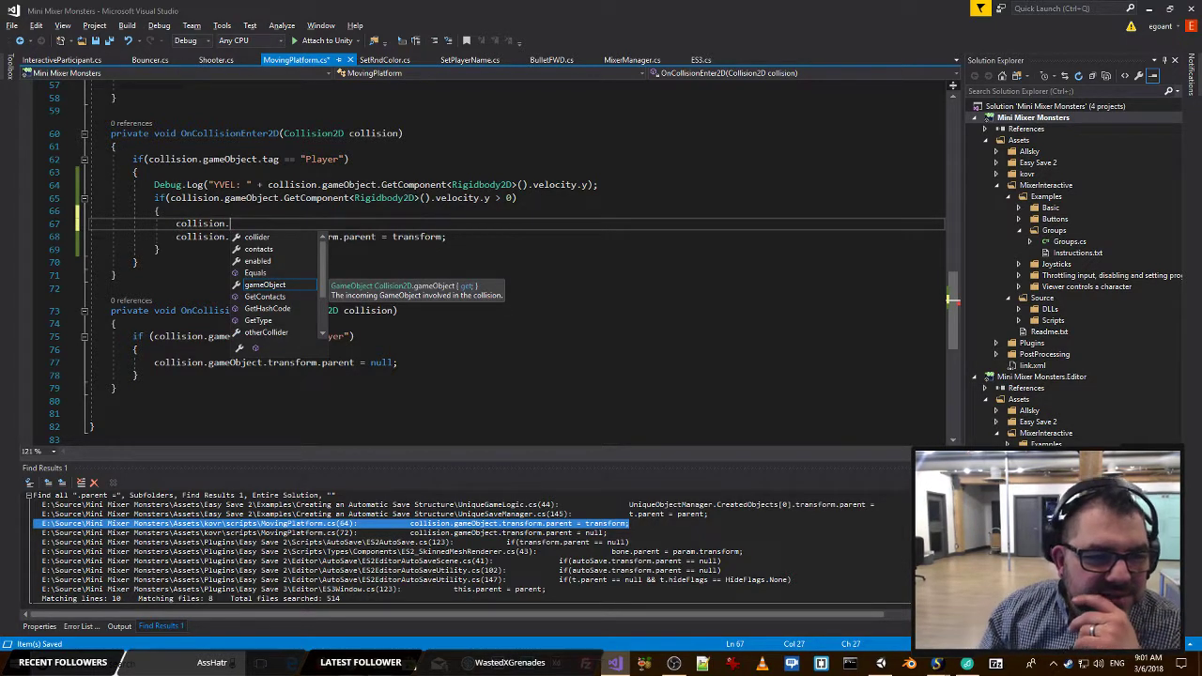
{"action": "scroll", "coordinate": [320, 270], "scroll_direction": "down", "scroll_amount": 2}
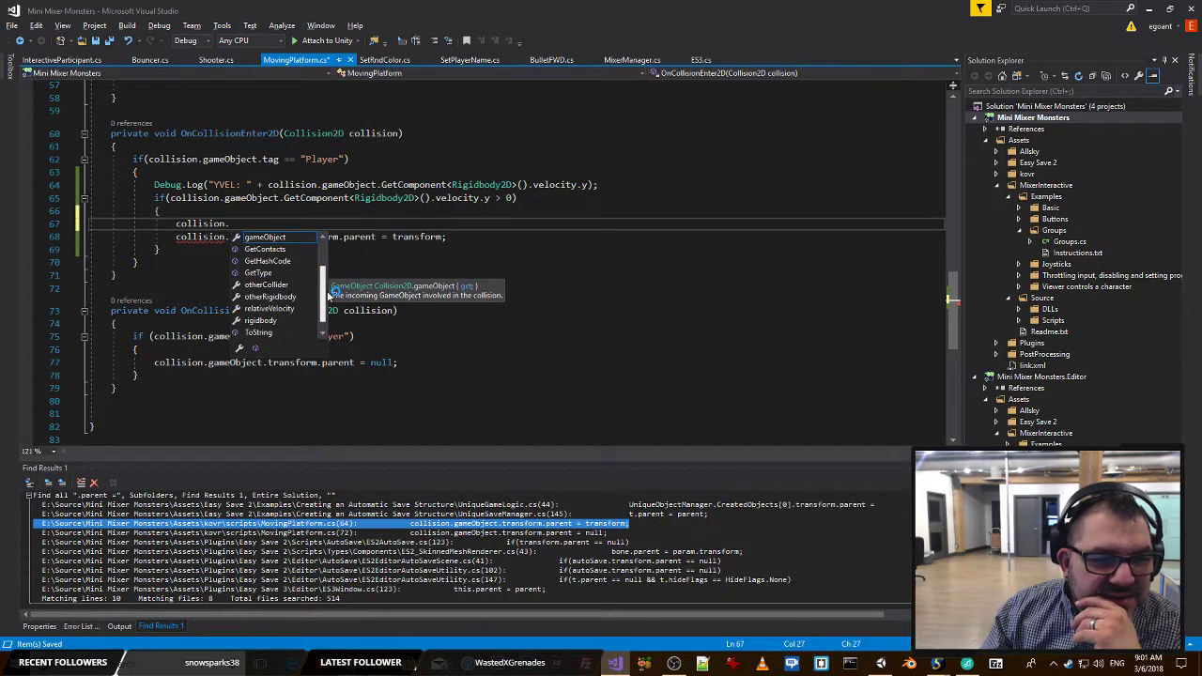
{"action": "scroll", "coordinate": [328, 295], "scroll_direction": "down", "scroll_amount": 1}
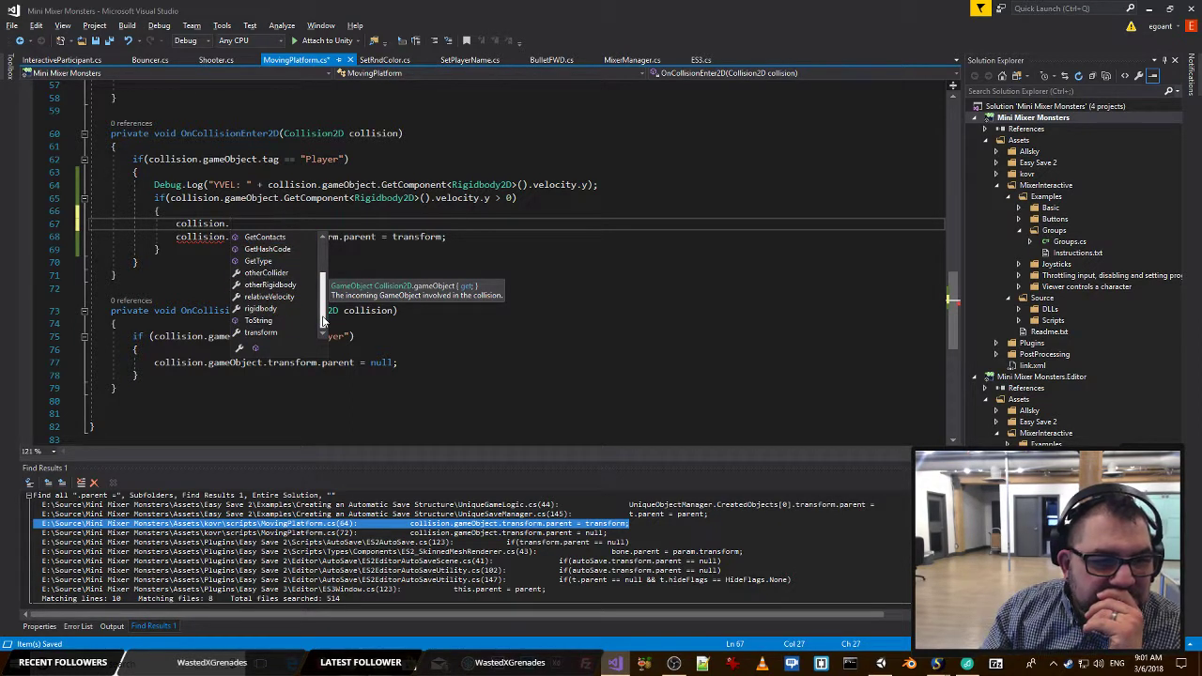
{"action": "scroll", "coordinate": [322, 321], "scroll_direction": "up", "scroll_amount": 2}
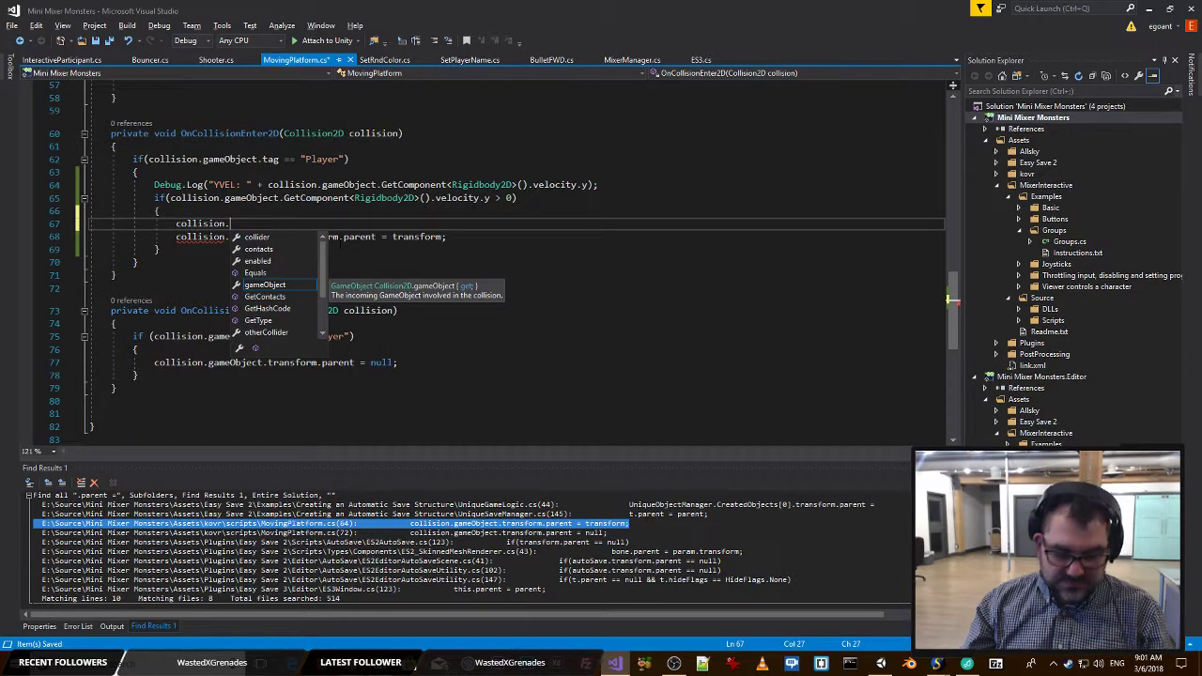
Try collider as the collision member and look through the members it offers.
{"action": "type", "text": "collider"}
{"action": "type", "text": "."}
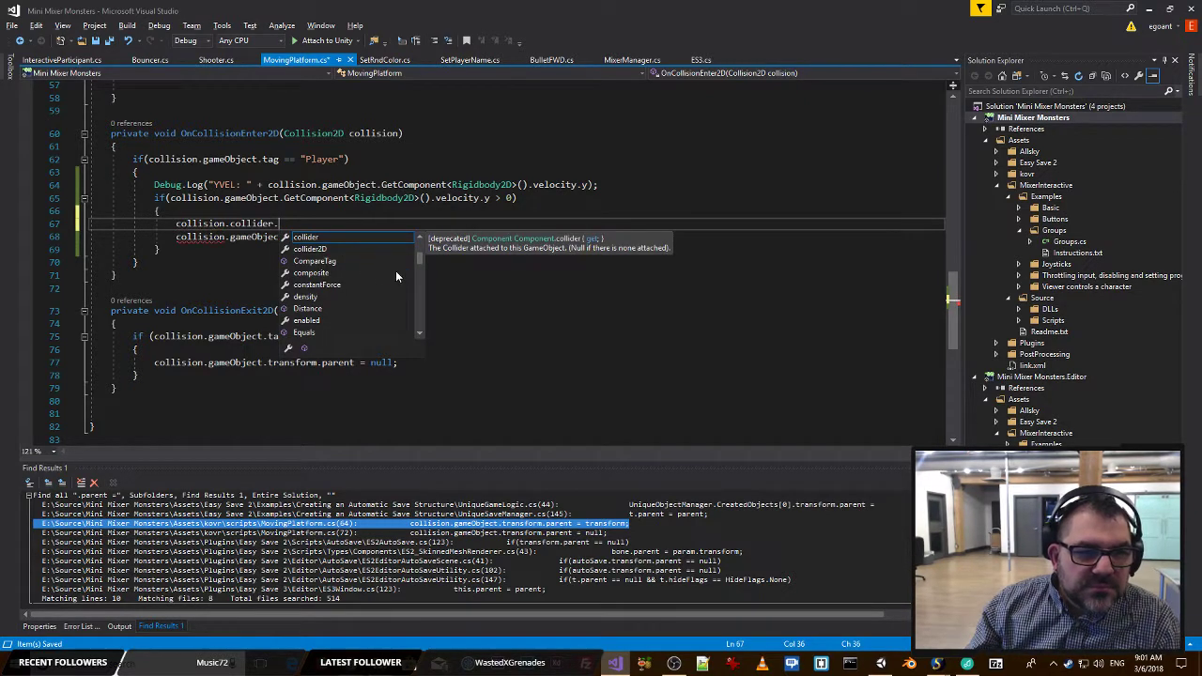
{"action": "scroll", "coordinate": [420, 254], "scroll_direction": "up", "scroll_amount": 3}
{"action": "scroll", "coordinate": [421, 251], "scroll_direction": "up", "scroll_amount": 1}
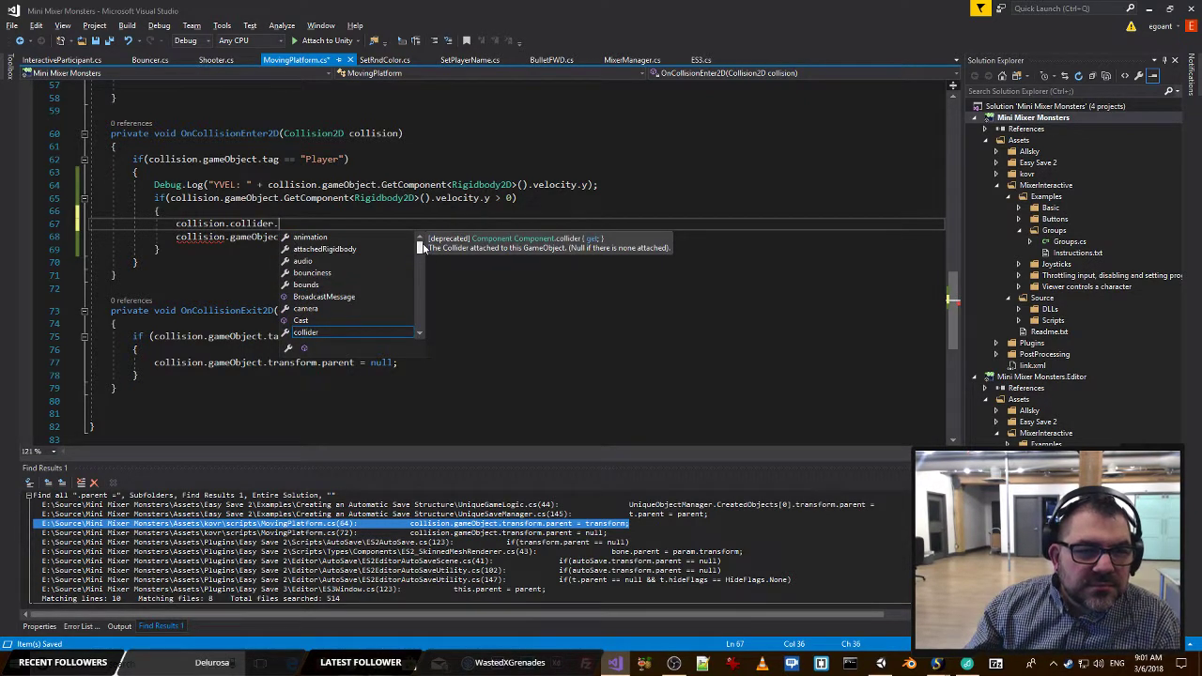
{"action": "scroll", "coordinate": [423, 251], "scroll_direction": "down", "scroll_amount": 3}
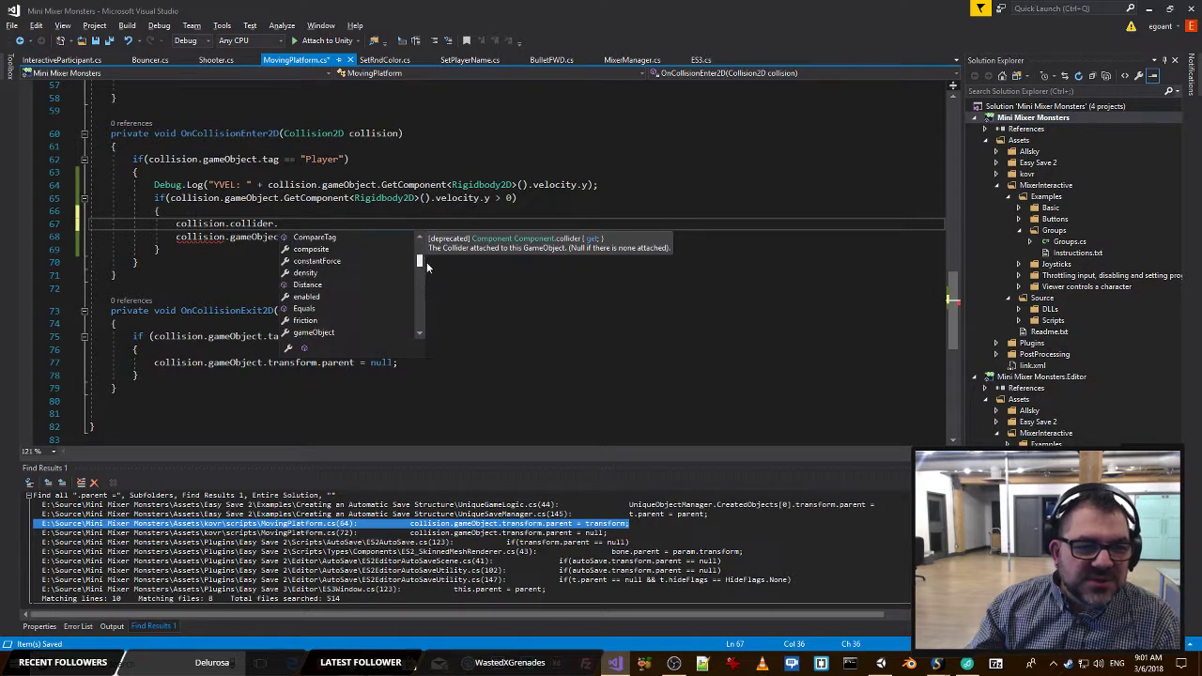
{"action": "left_click_drag", "start_coordinate": [426, 262], "coordinate": [422, 329]}
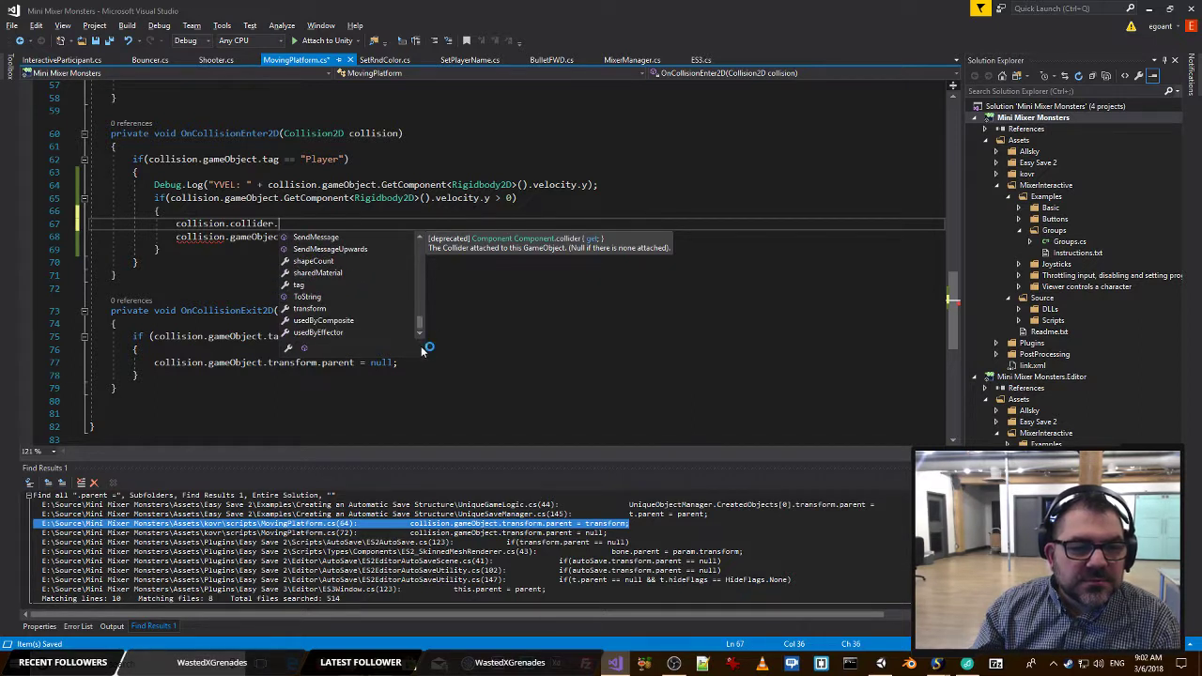
{"action": "key", "text": "Escape"}
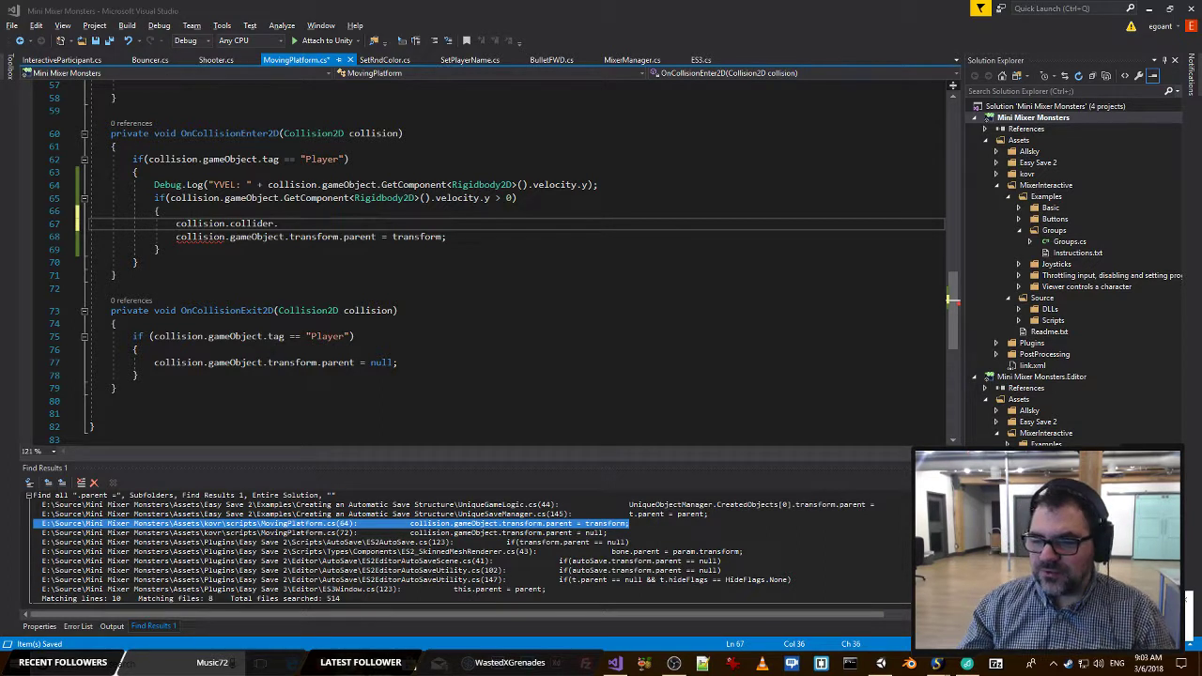
Replace the collider reference so the new line reads collision.relativeVelocity.magnitude.
{"action": "key", "text": "ctrl+shift+Left"}
{"action": "key", "text": "ctrl+shift+Left"}
{"action": "key", "text": "ctrl+shift+Left"}
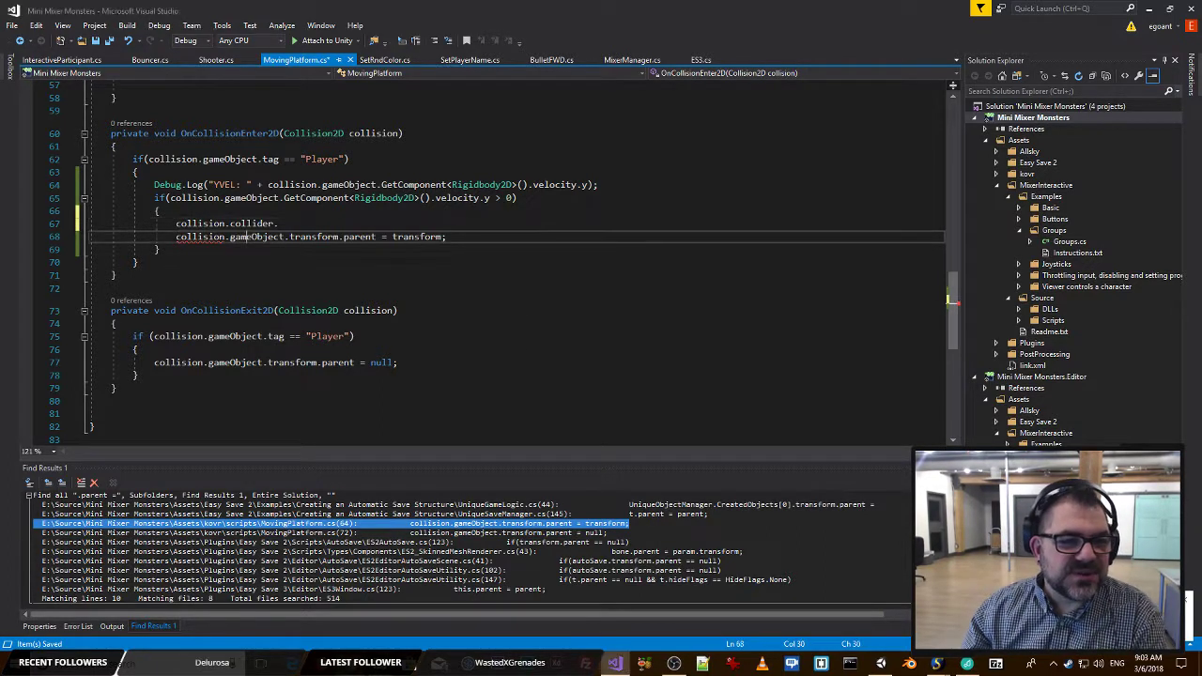
{"action": "key", "text": "BackSpace"}
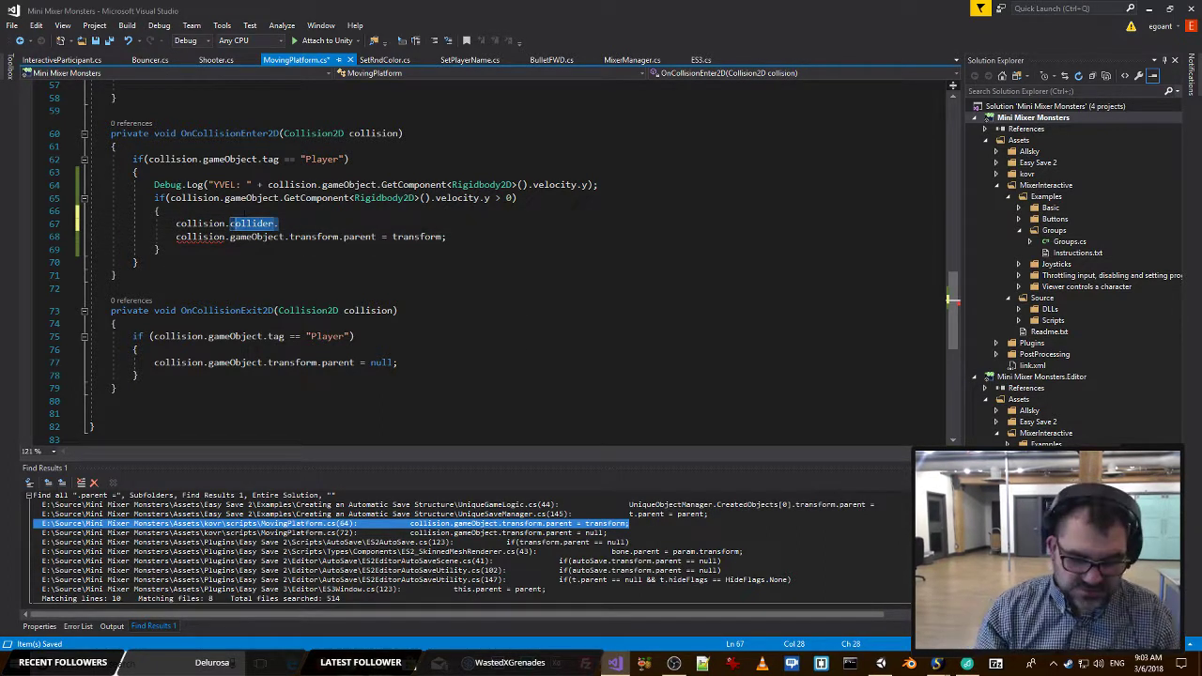
{"action": "type", "text": ".relativeVelocity,"}
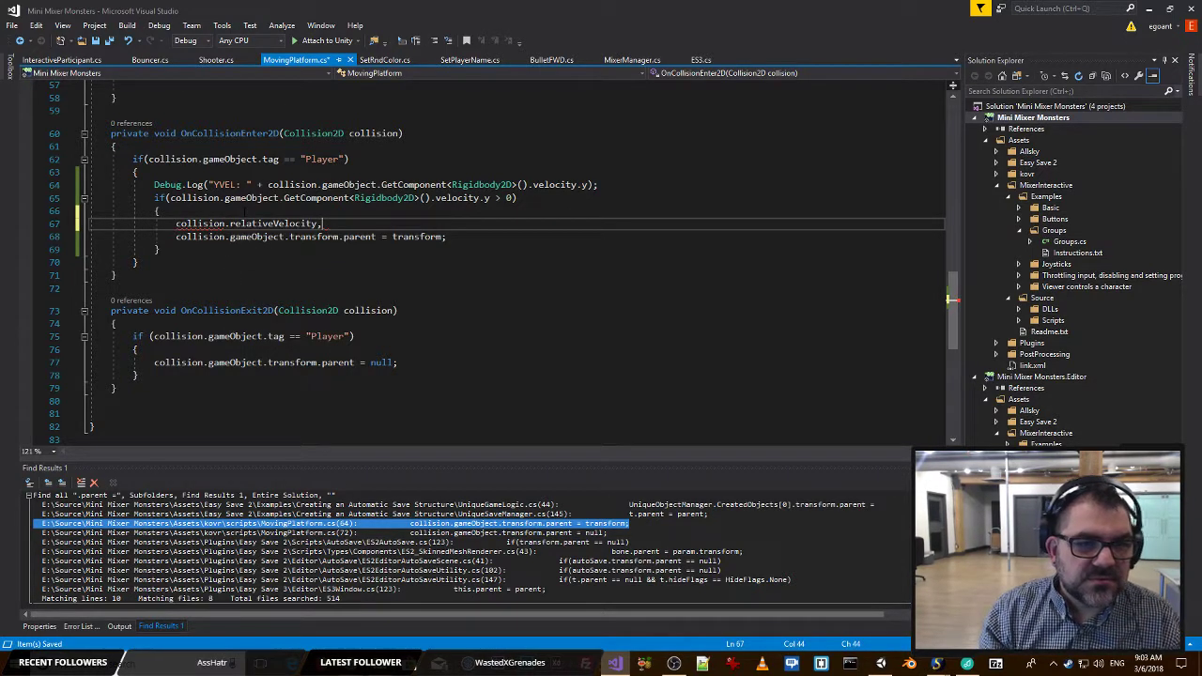
{"action": "key", "text": "BackSpace"}
{"action": "type", "text": ".ma"}
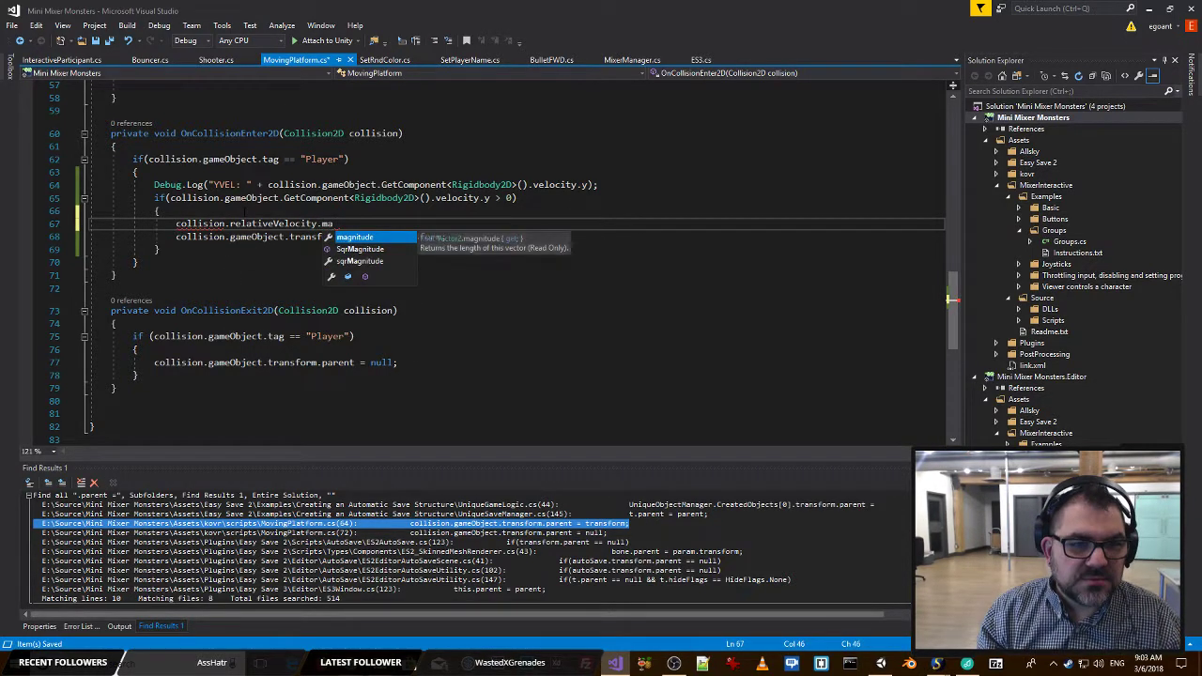
{"action": "key", "text": "Tab"}
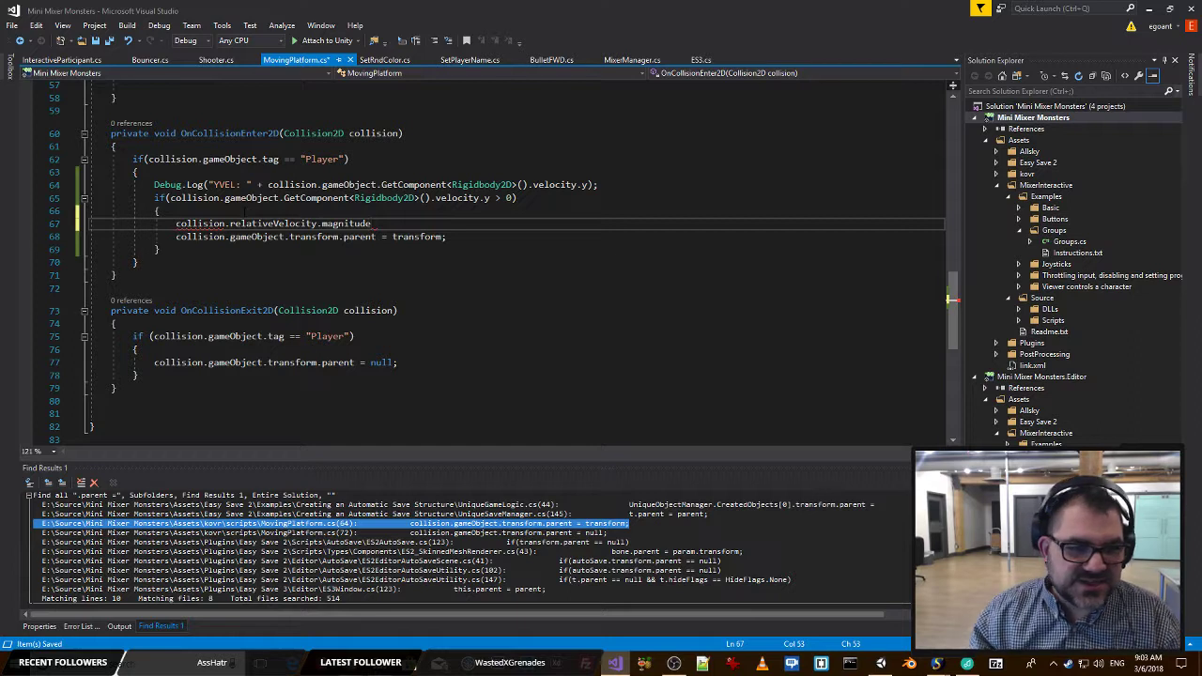
Move collision.relativeVelocity.magnitude into the Debug.Log call in place of the Rigidbody2D vertical velocity expression.
{"action": "key", "text": "shift+Home"}
{"action": "key", "text": "ctrl+c"}
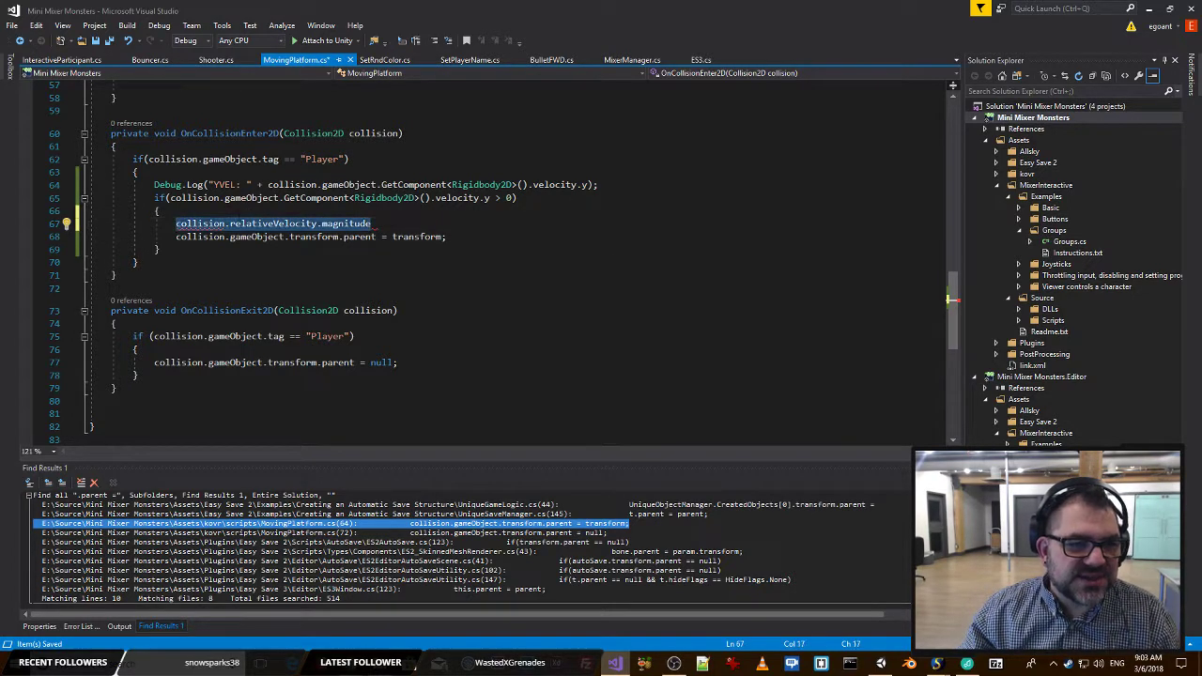
{"action": "key", "text": "BackSpace"}
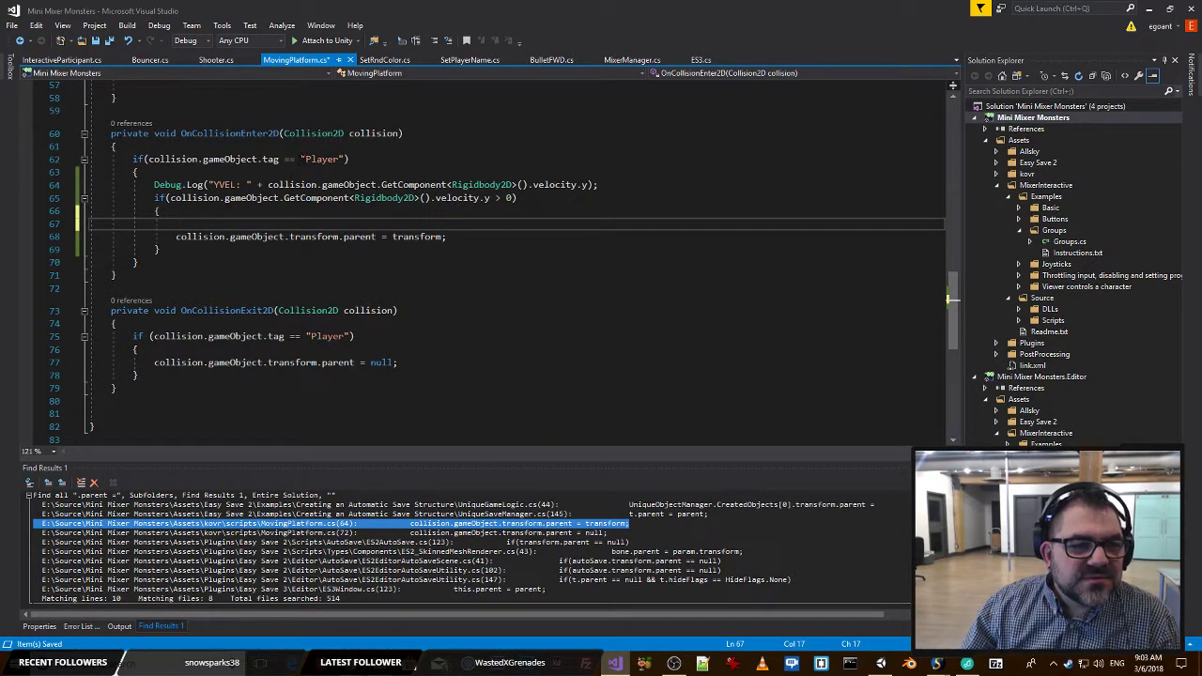
{"action": "left_click_drag", "start_coordinate": [268, 184], "coordinate": [585, 185]}
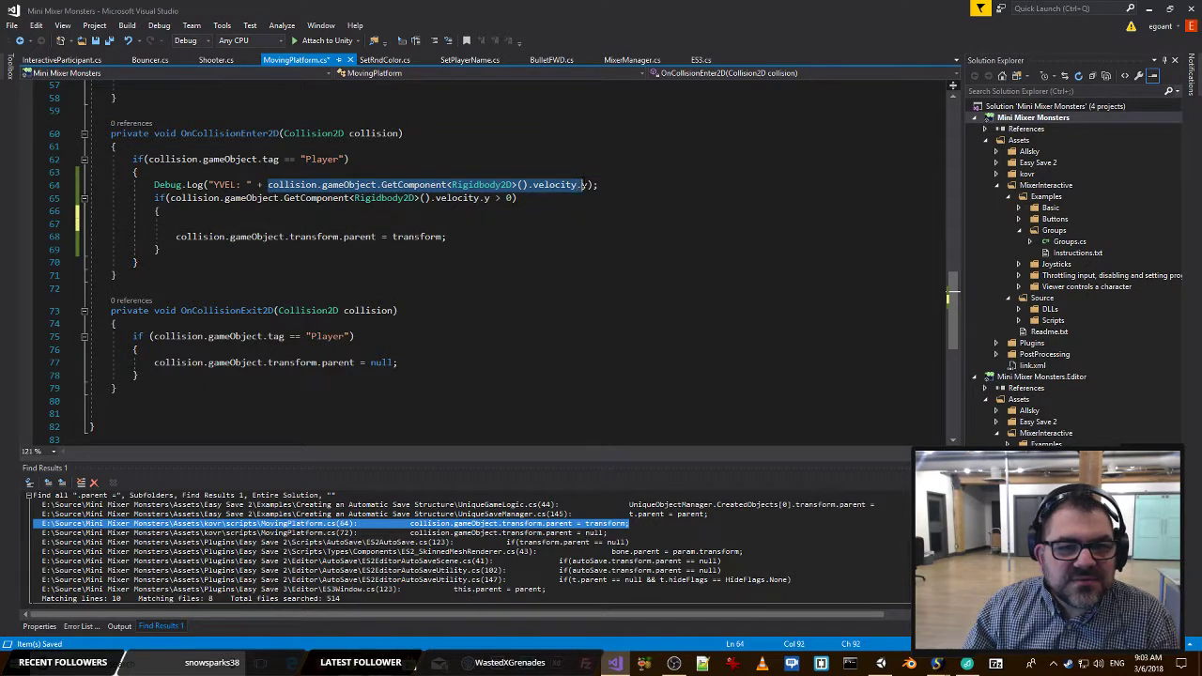
{"action": "key", "text": "ctrl+v"}
Change the YVEL label in the log message to MAG and save MovingPlatform.cs.
{"action": "double_click", "coordinate": [223, 184]}
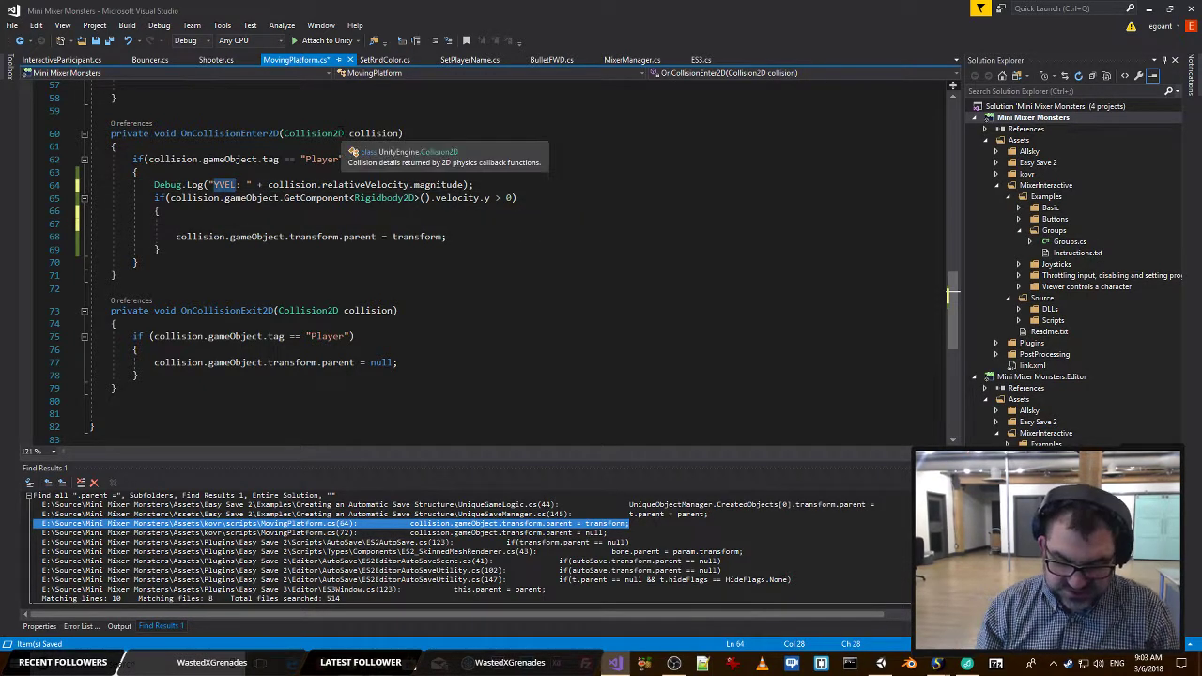
{"action": "type", "text": "MAG"}
{"action": "left_click", "coordinate": [449, 161]}
{"action": "key", "text": "ctrl+s"}
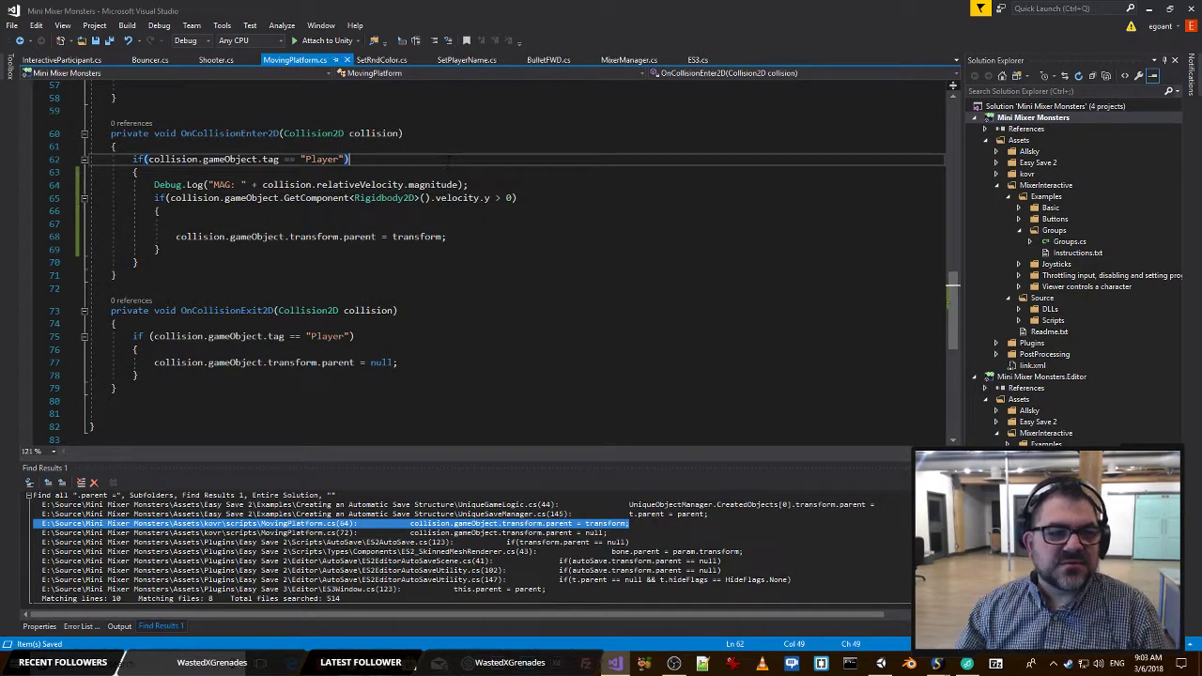
Playtest the game in Unity with the Mixer controls to log the collisions' relative velocity magnitude, and stop play mode.
{"action": "key", "text": "alt+Tab"}
{"action": "key", "text": "Tab"}
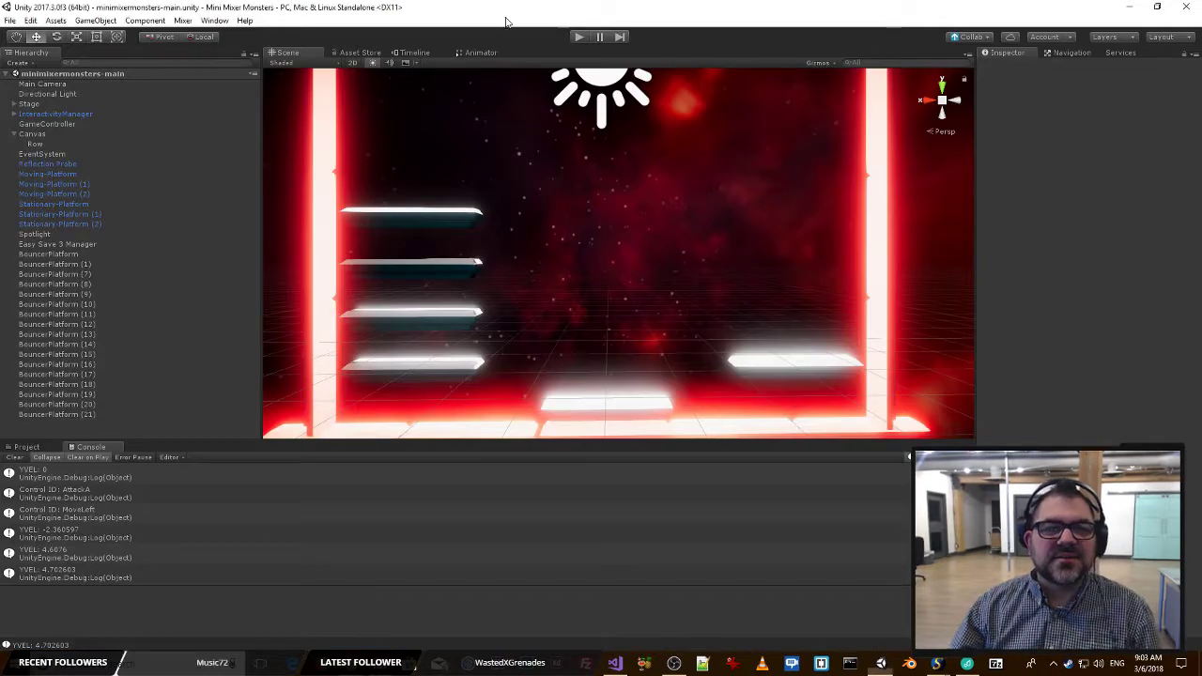
{"action": "left_click", "coordinate": [579, 38]}
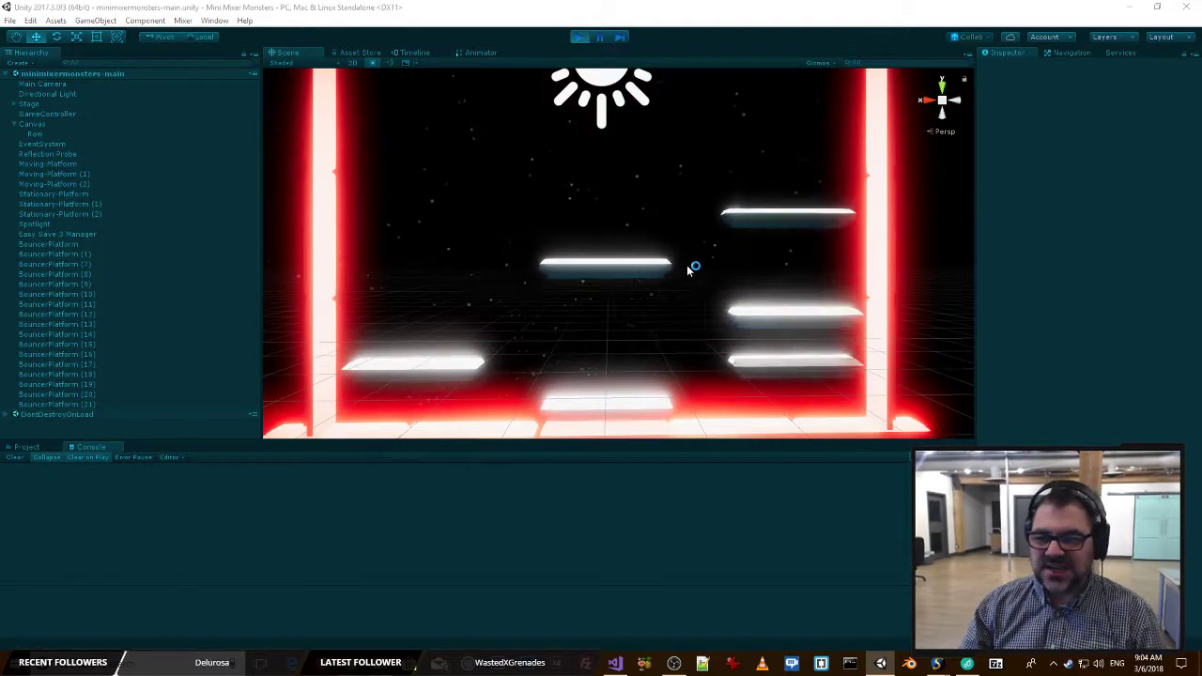
{"action": "key", "text": "alt+Tab"}
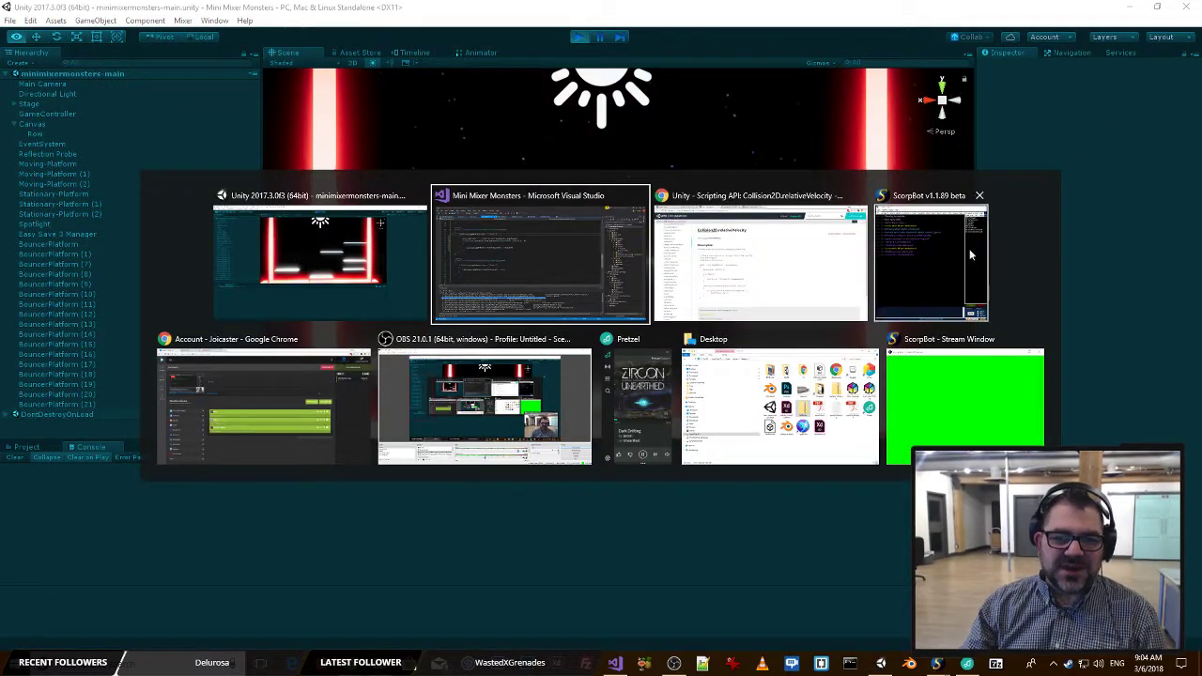
{"action": "key", "text": "alt+Tab"}
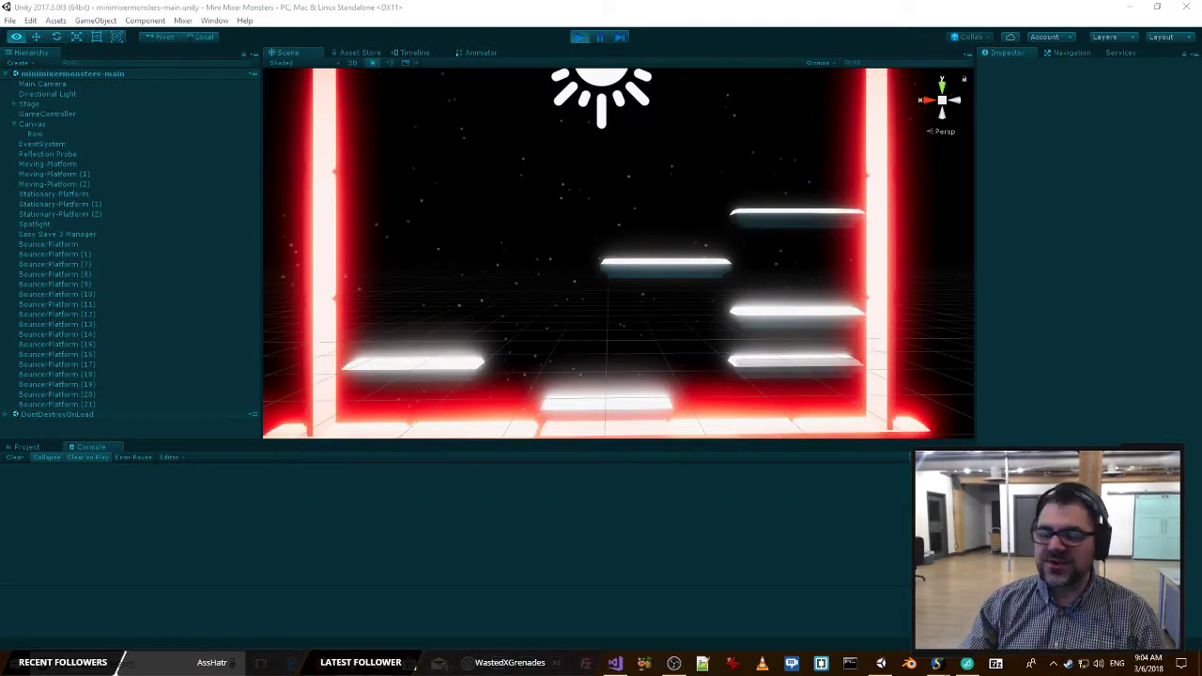
{"action": "left_click", "coordinate": [519, 281]}
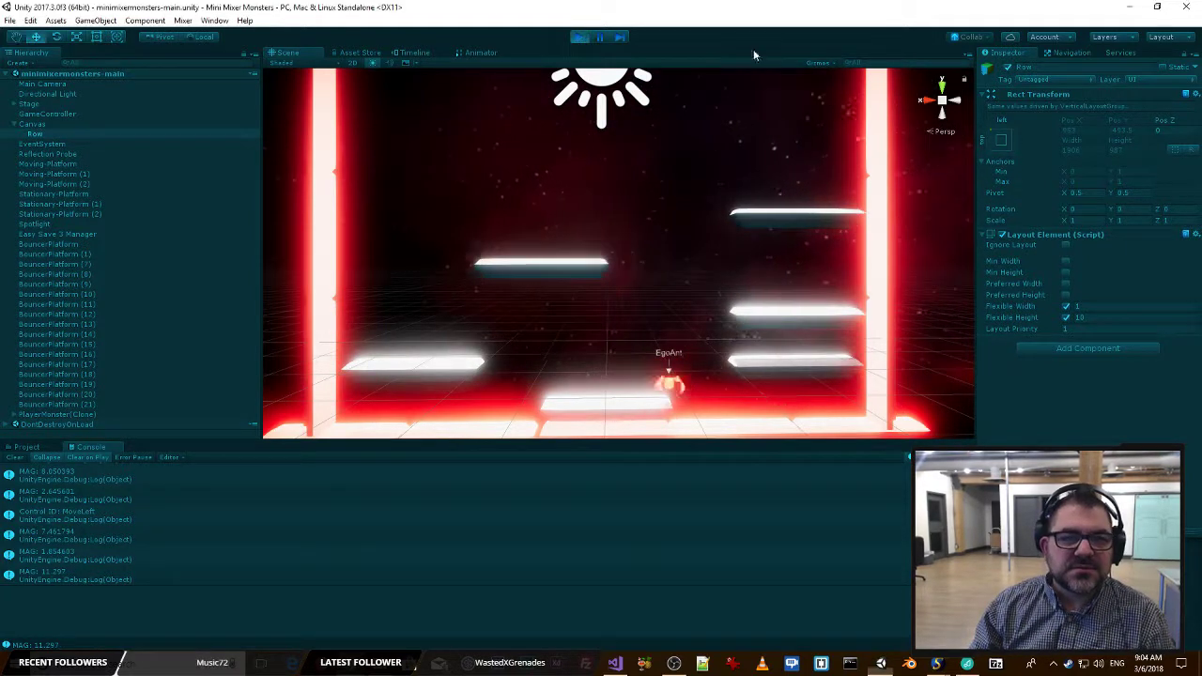
{"action": "left_click", "coordinate": [578, 37]}
Switch to Visual Studio and remove collision.relativeVelocity.magnitude from the Debug.Log call in OnCollisionEnter2D, keeping it for reuse.
{"action": "key", "text": "alt+Tab"}
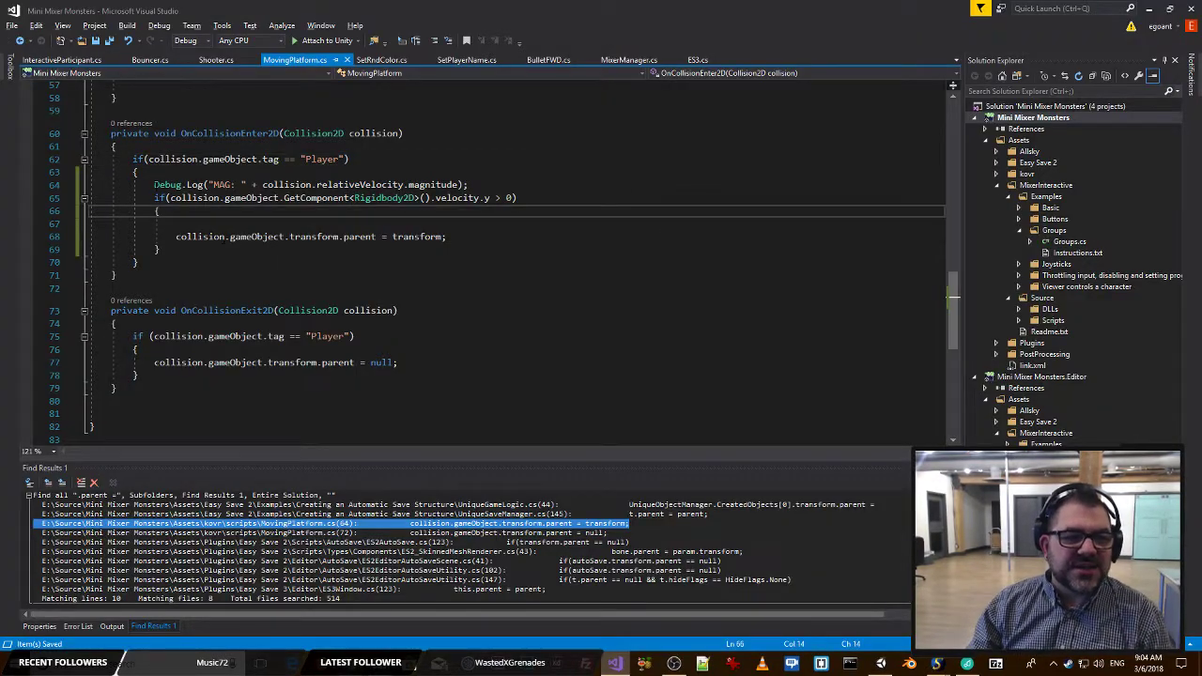
{"action": "left_click_drag", "start_coordinate": [161, 249], "coordinate": [89, 199]}
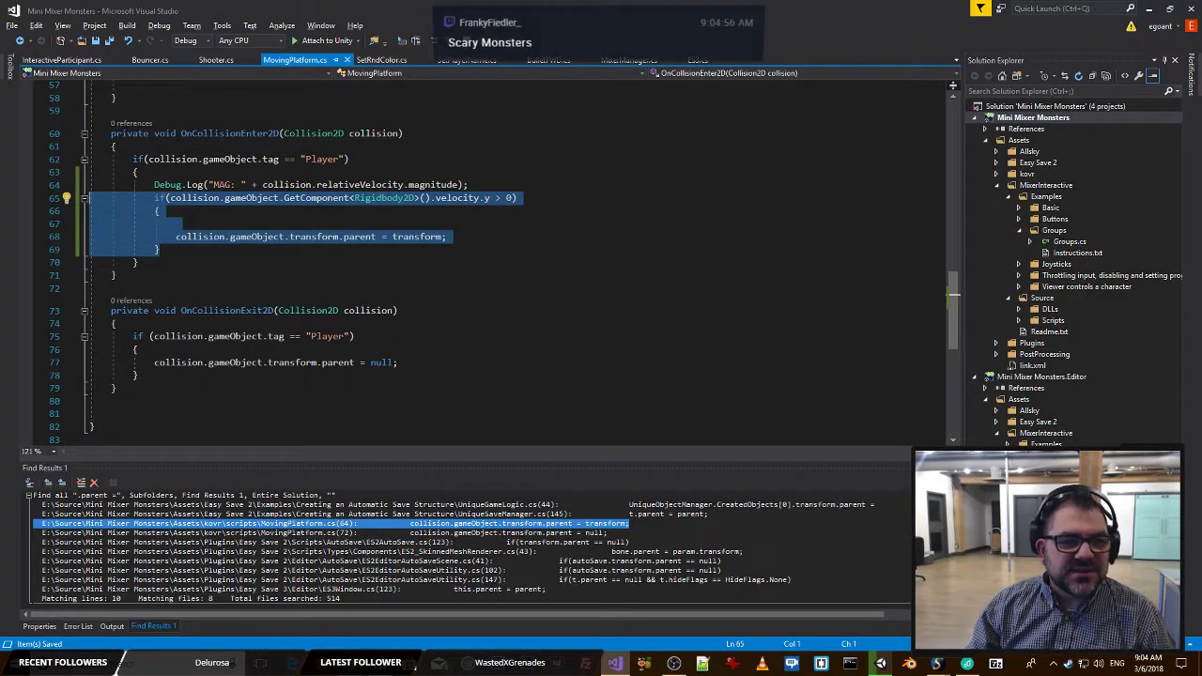
{"action": "left_click", "coordinate": [265, 174]}
{"action": "left_click", "coordinate": [263, 185]}
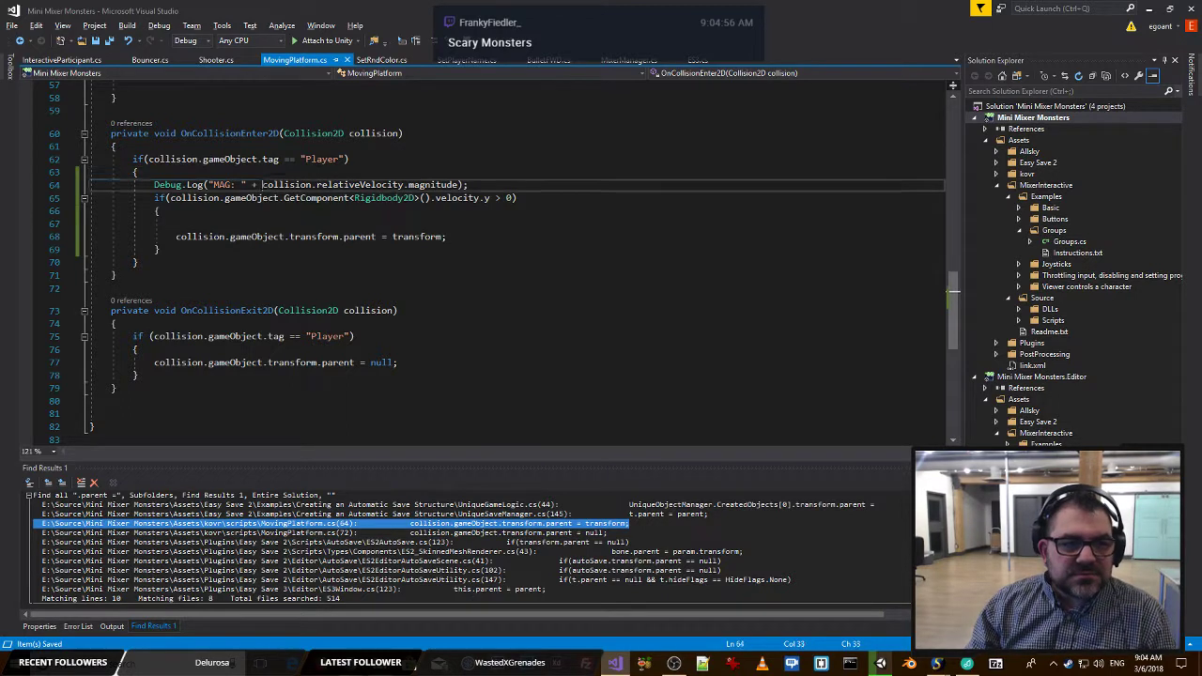
{"action": "left_click_drag", "start_coordinate": [263, 185], "coordinate": [458, 185]}
{"action": "key", "text": "ctrl+c"}
{"action": "key", "text": "BackSpace"}
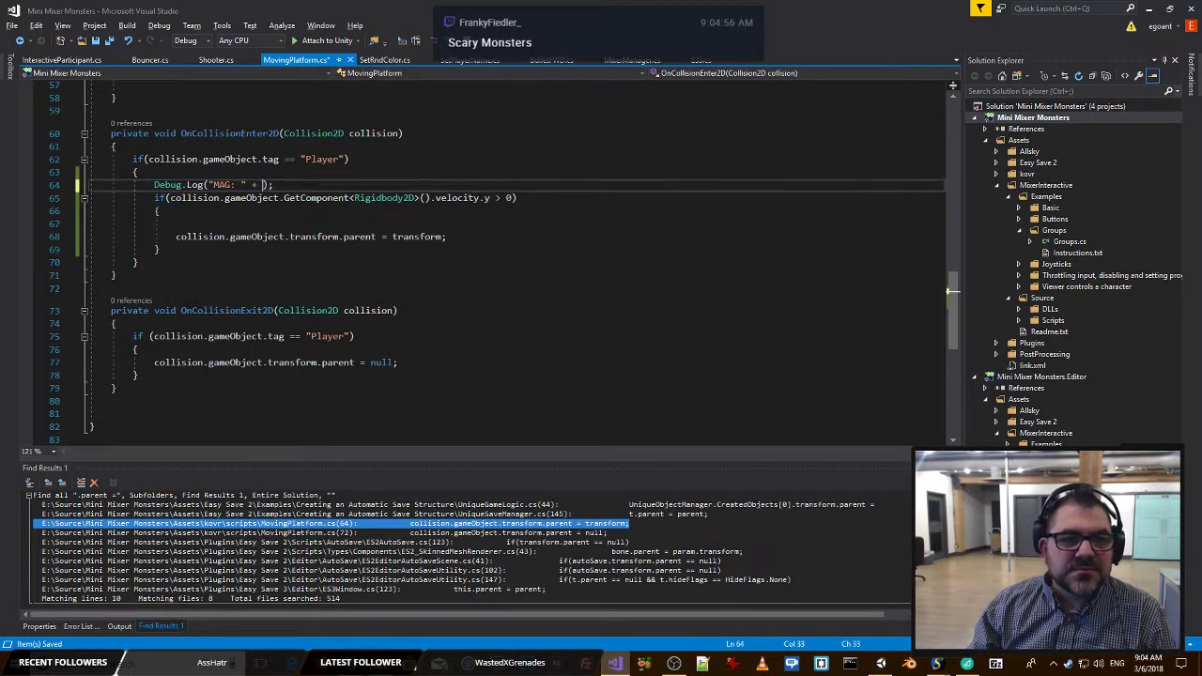
Extend the parenting condition to require collision.relativeVelocity.magnitude > 0 && and change the Rigidbody2D velocity.y comparison to >= 0.
{"action": "left_click", "coordinate": [170, 197]}
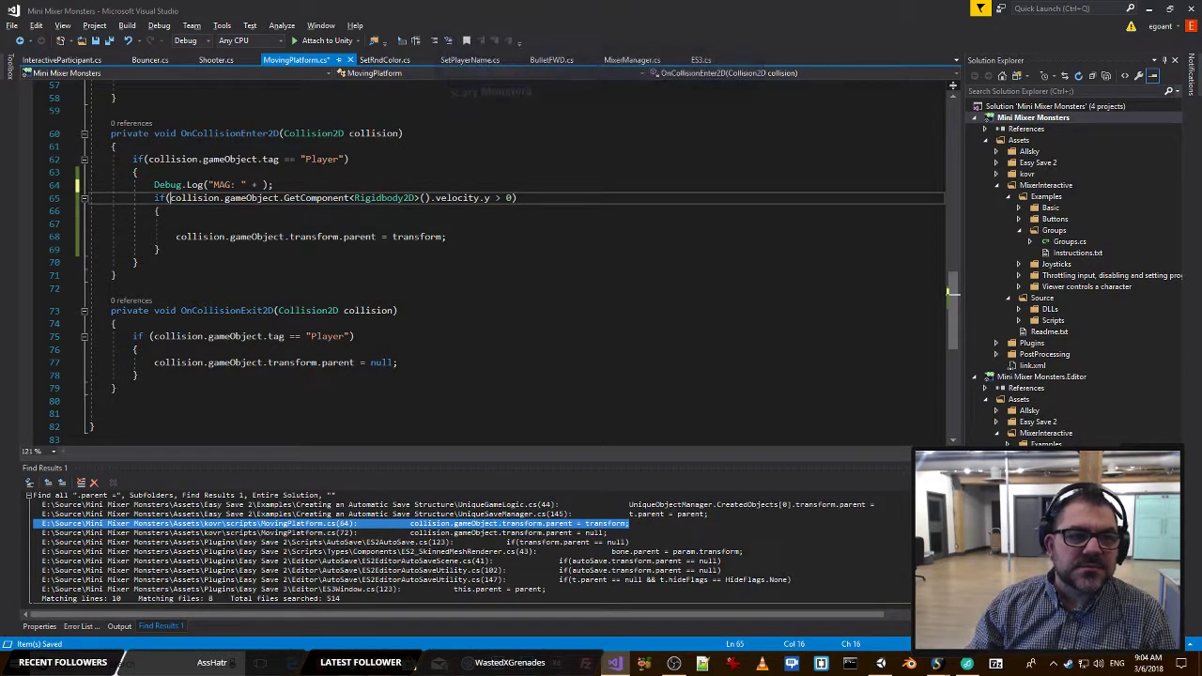
{"action": "key", "text": "ctrl+v"}
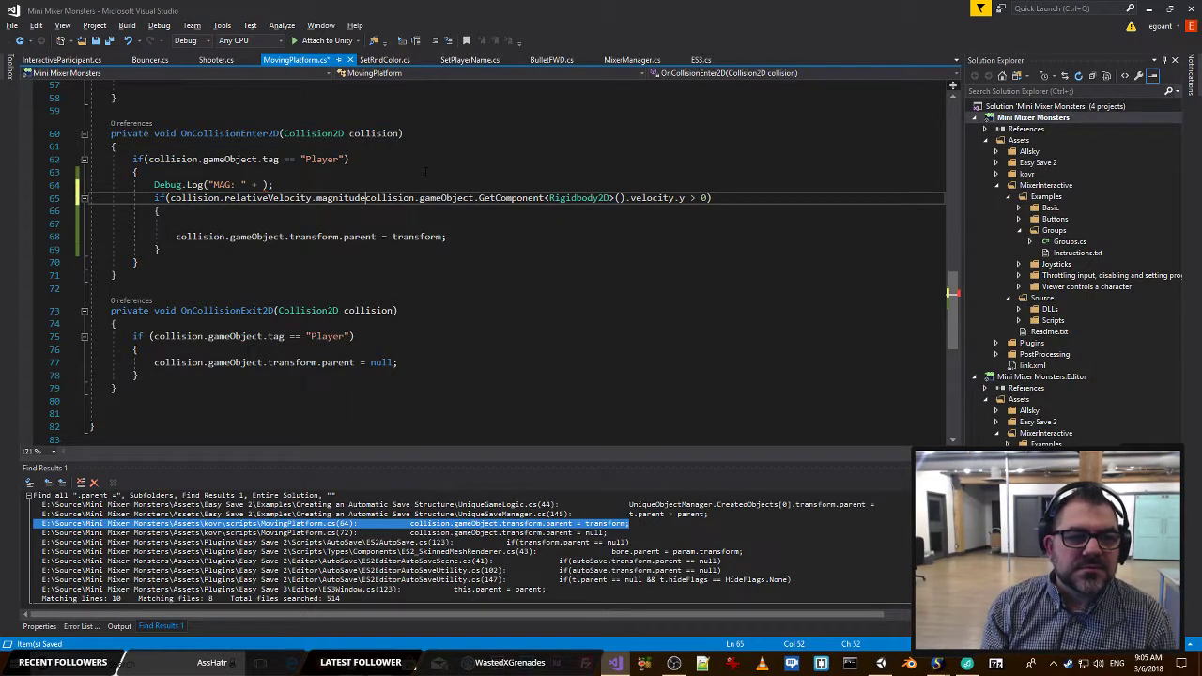
{"action": "type", "text": "> "}
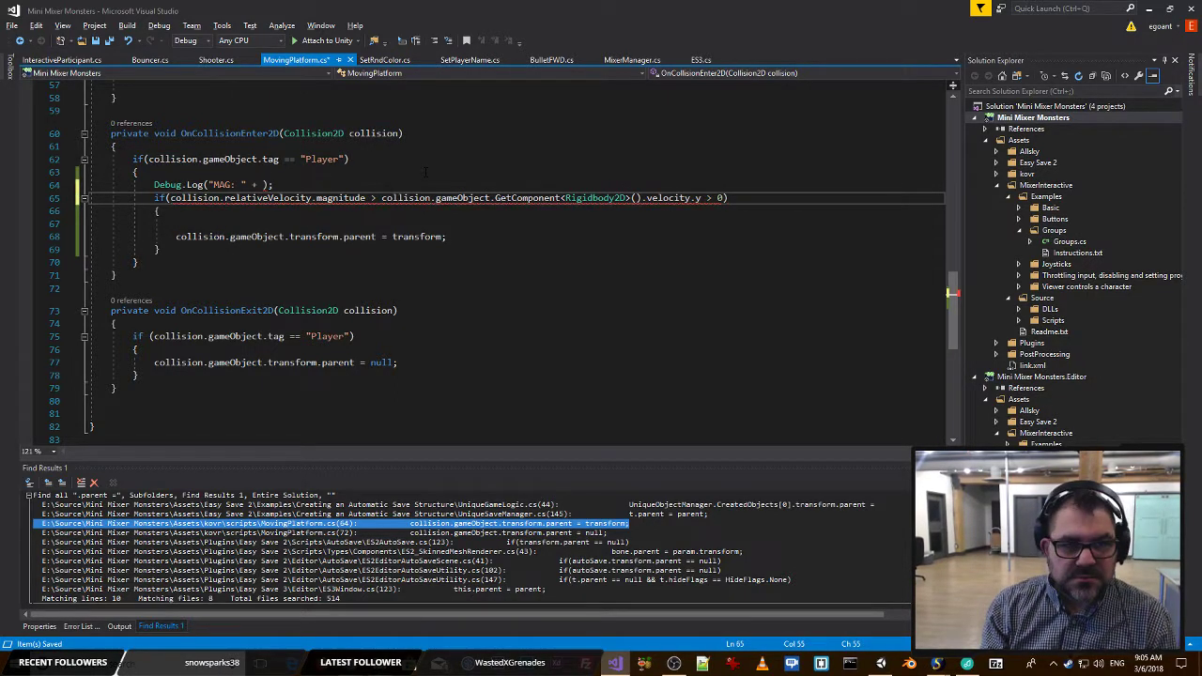
{"action": "type", "text": "0"}
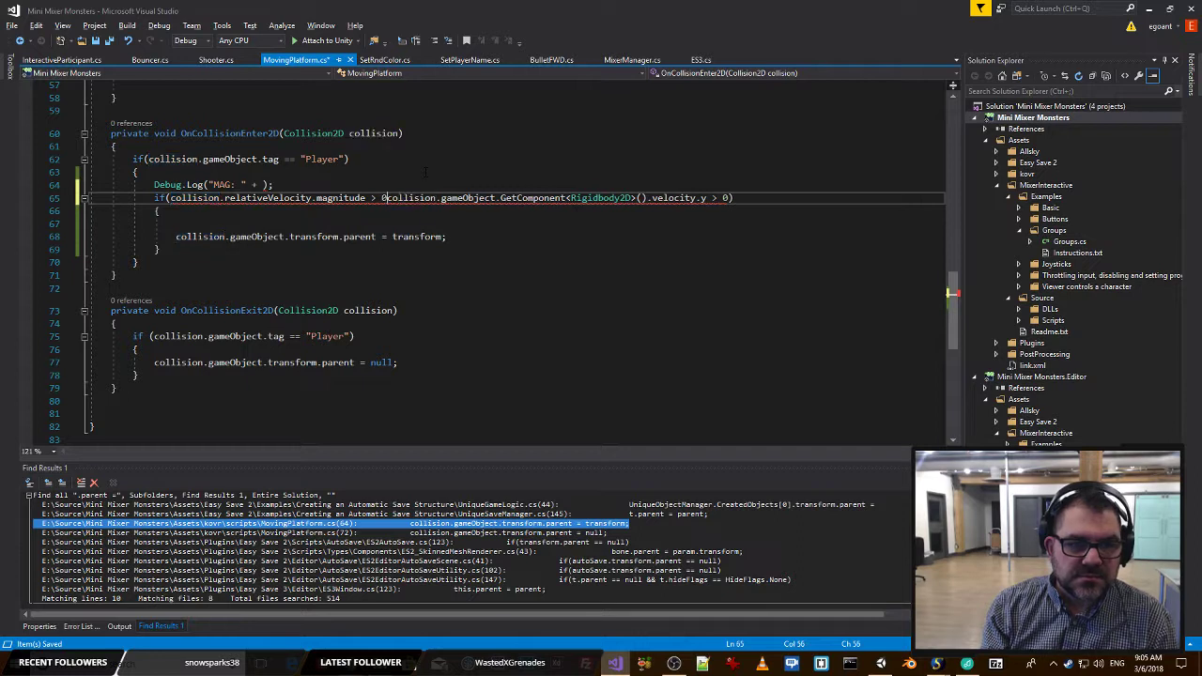
{"action": "type", "text": " &&"}
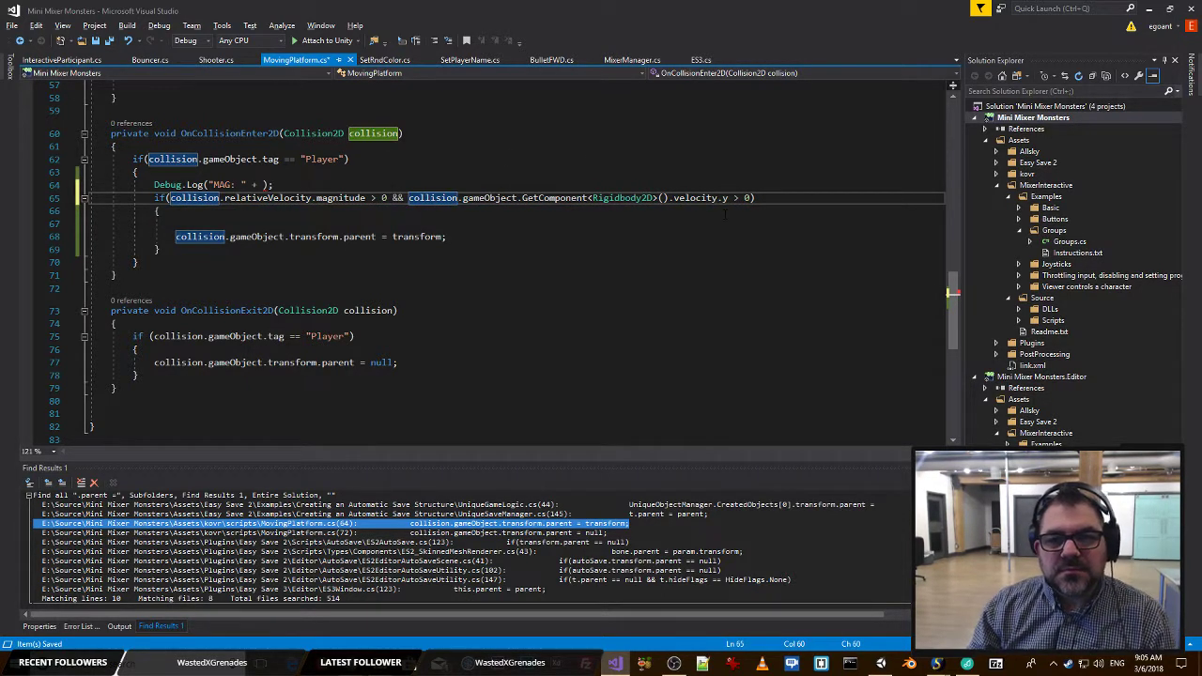
{"action": "key", "text": "End"}
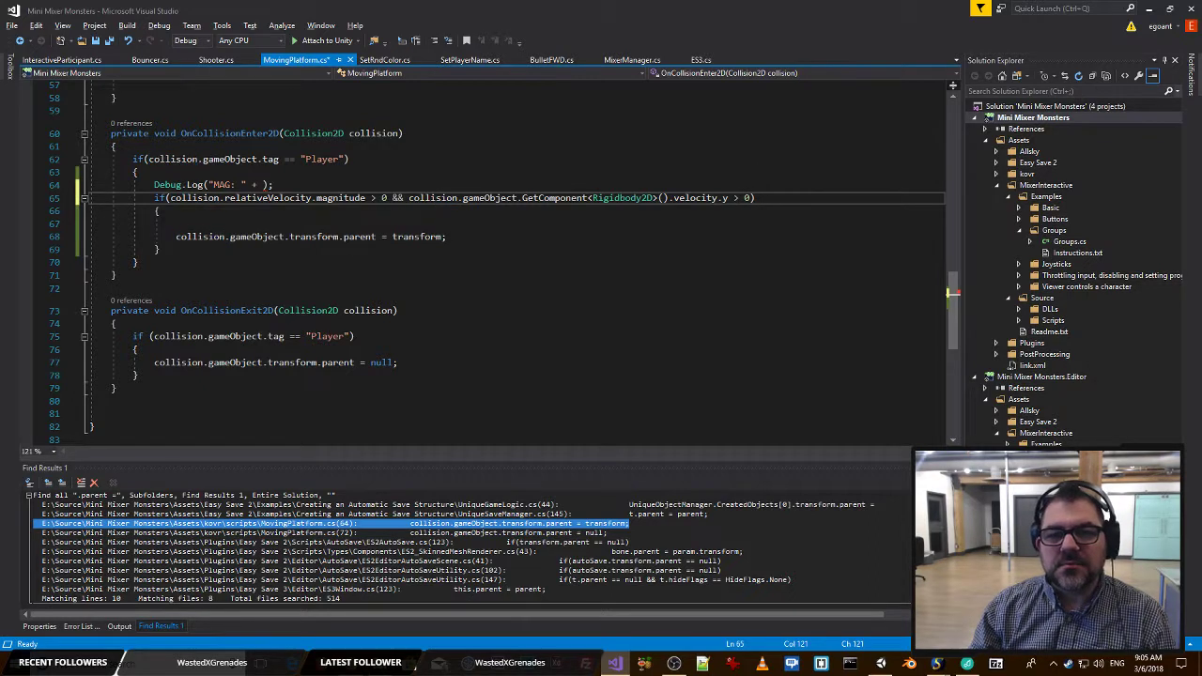
{"action": "type", "text": "="}
Delete the incomplete MAG Debug.Log line and the blank line inside the parenting block, and save MovingPlatform.cs.
{"action": "left_click", "coordinate": [719, 184]}
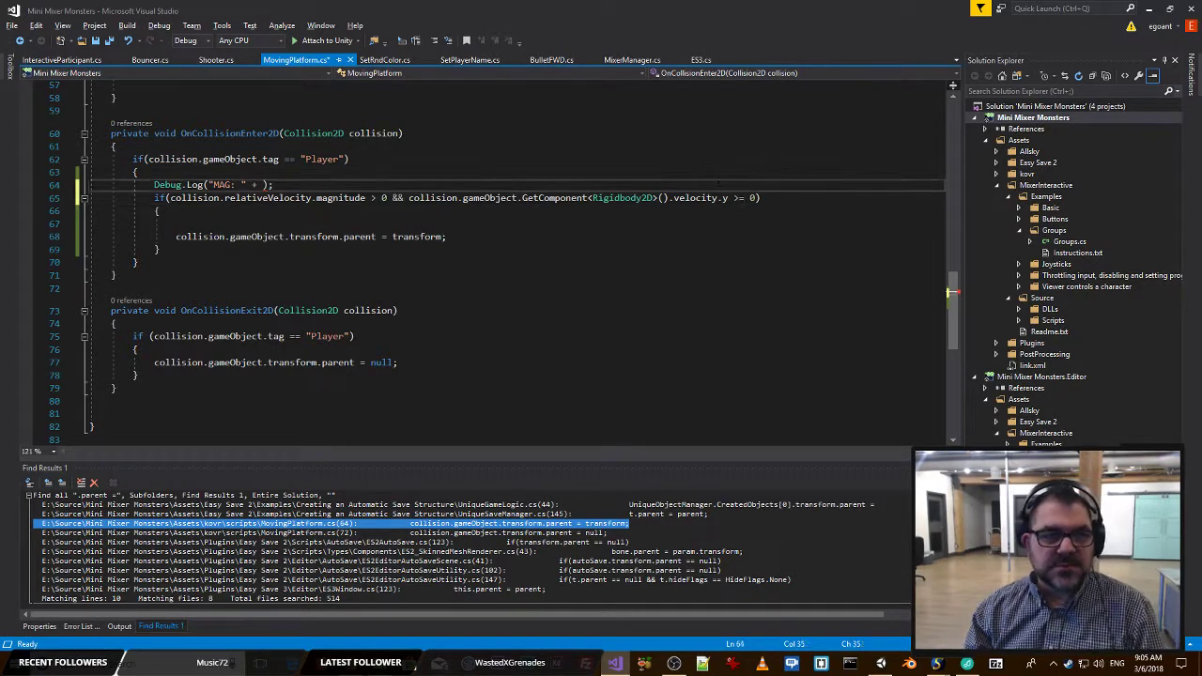
{"action": "key", "text": "shift+Home"}
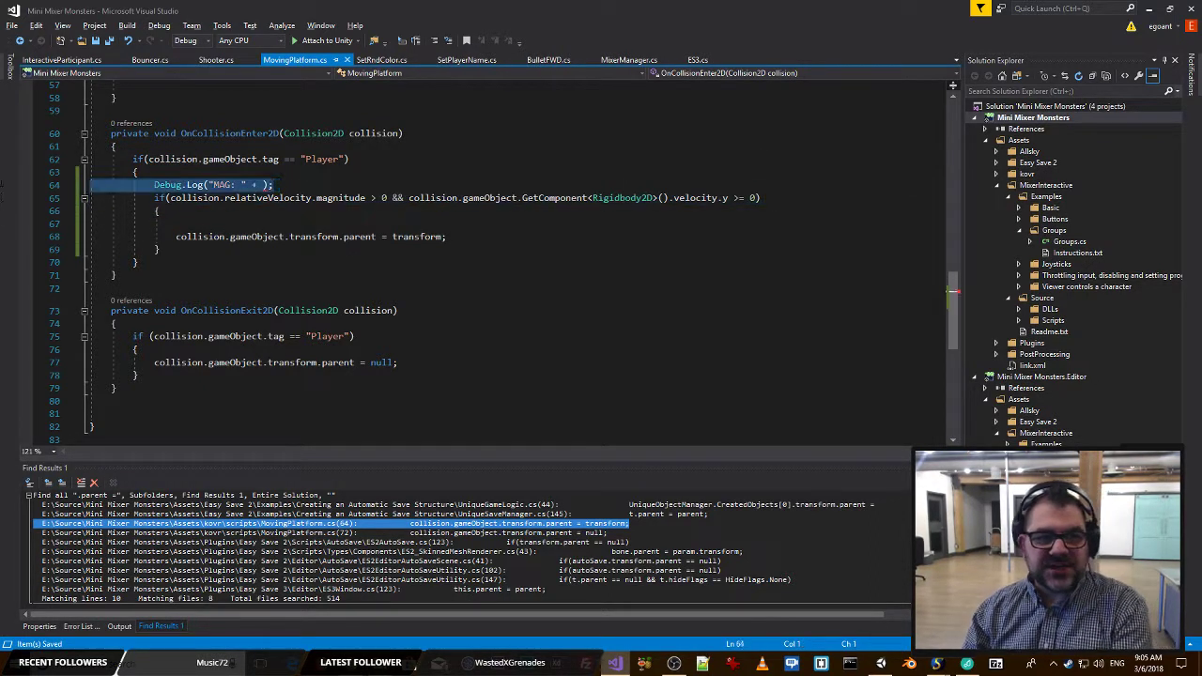
{"action": "key", "text": "BackSpace"}
{"action": "key", "text": "BackSpace"}
{"action": "key", "text": "BackSpace"}
{"action": "key", "text": "BackSpace"}
{"action": "key", "text": "BackSpace"}
{"action": "key", "text": "Down"}
{"action": "key", "text": "Down"}
{"action": "key", "text": "Down"}
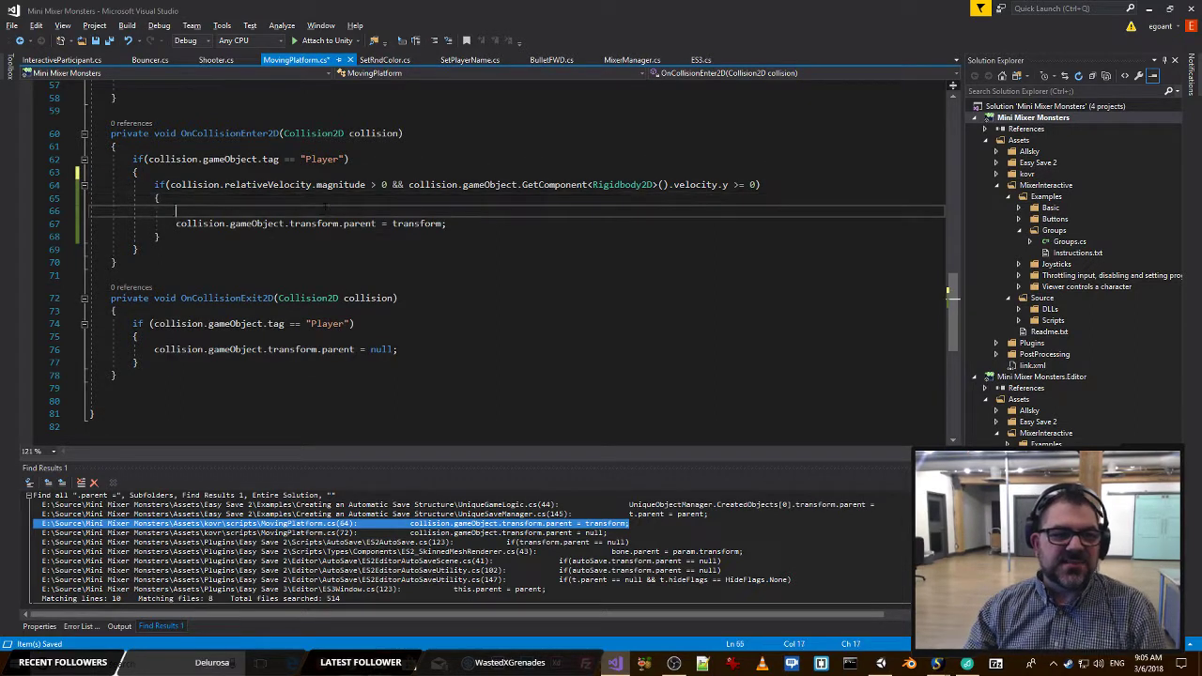
{"action": "key", "text": "shift+Home"}
{"action": "key", "text": "BackSpace"}
{"action": "key", "text": "BackSpace"}
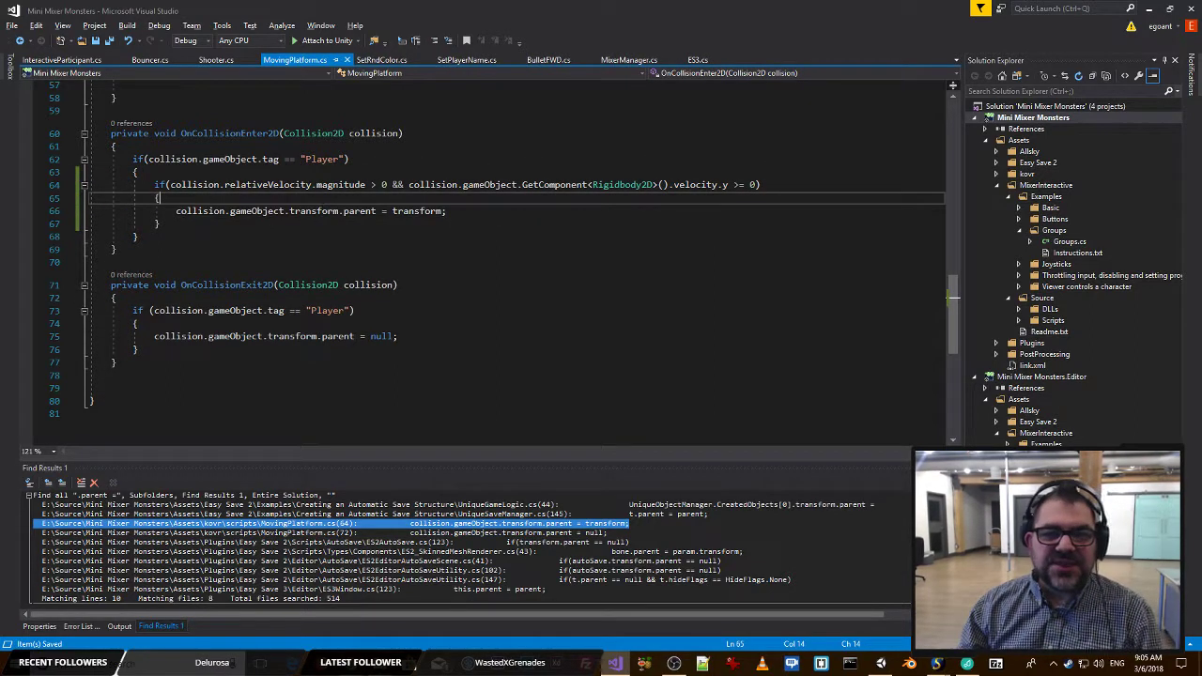
{"action": "left_click", "coordinate": [772, 184]}
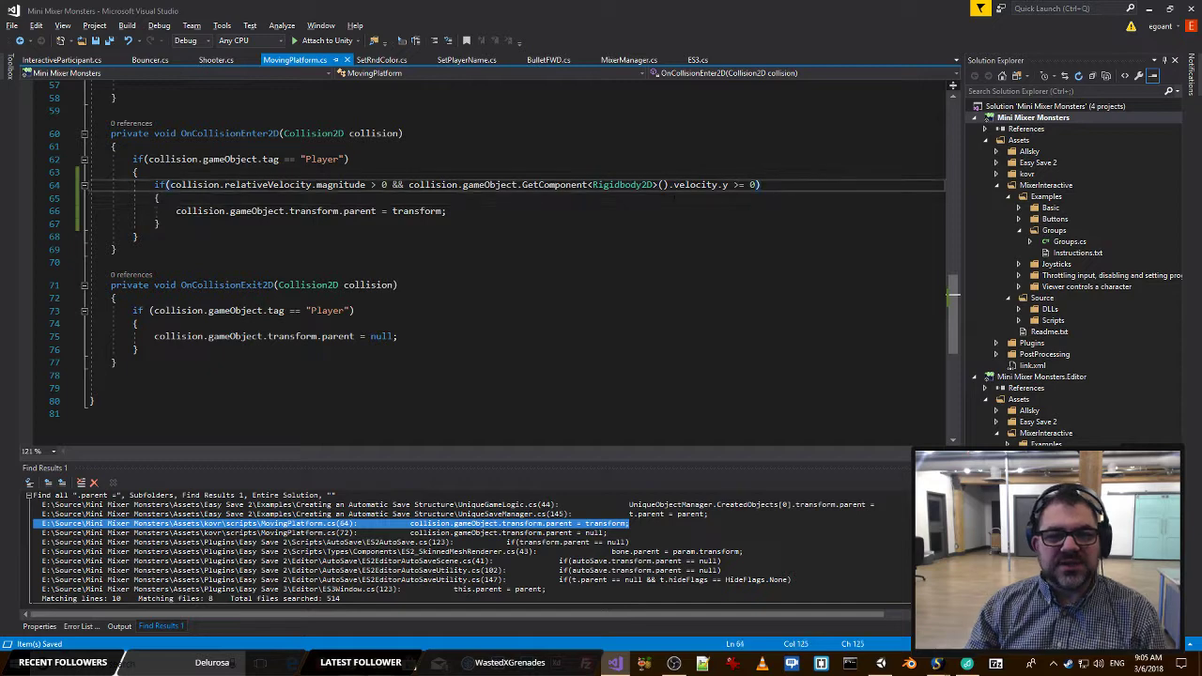
Playtest the new parenting condition in Unity with the Mixer controls, and stop play mode.
{"action": "key", "text": "alt+Tab"}
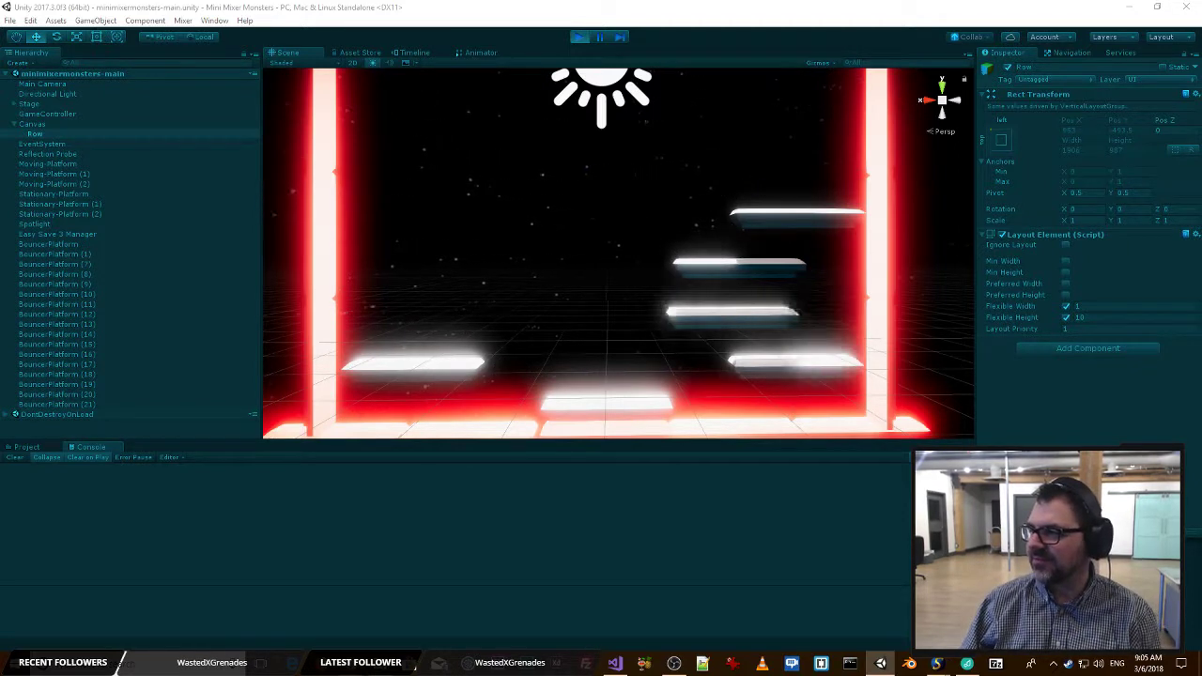
{"action": "key", "text": "alt+Tab"}
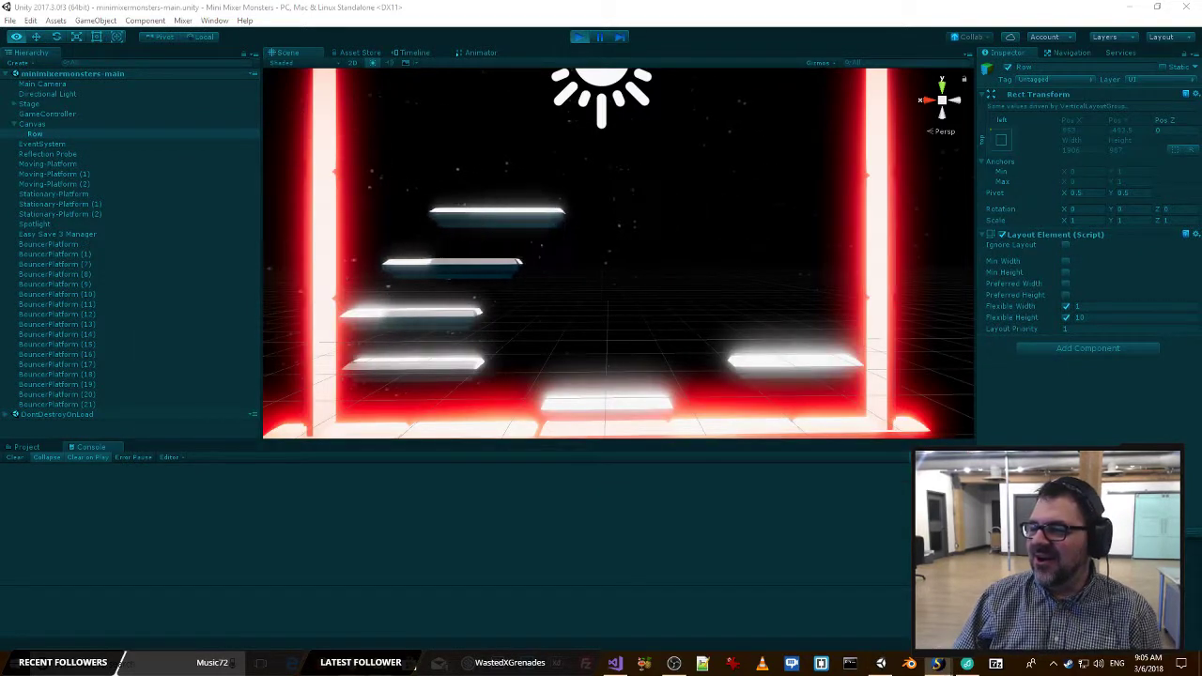
{"action": "key", "text": "alt+Tab"}
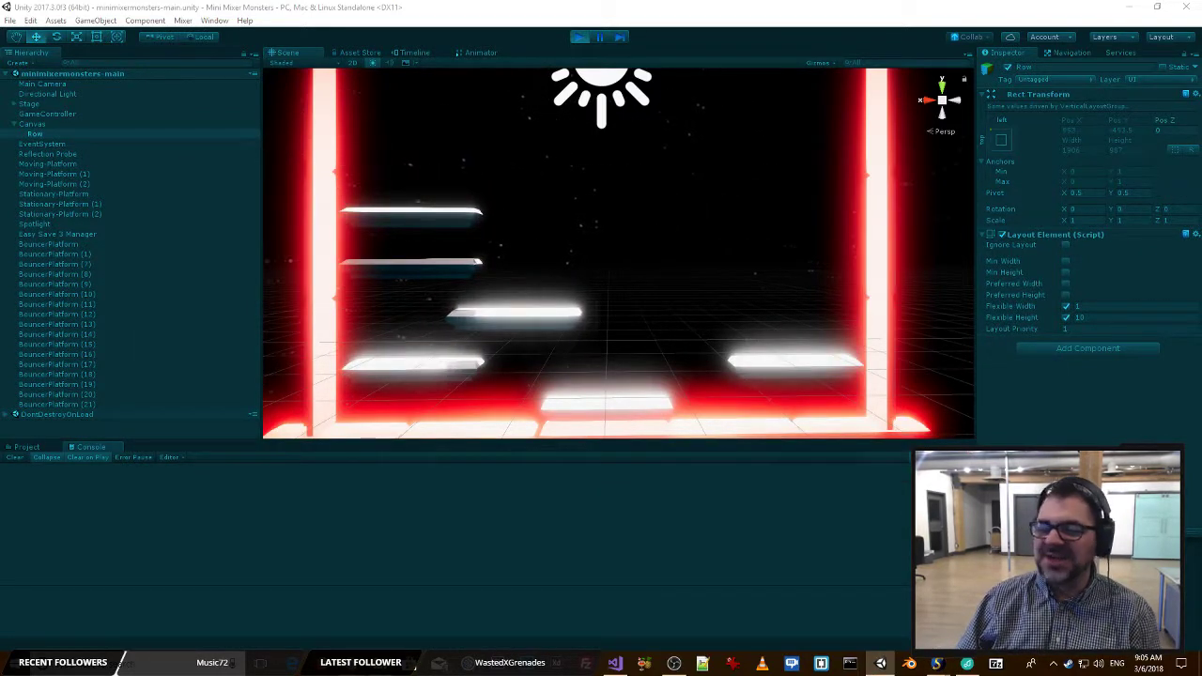
{"action": "key", "text": "alt+Tab"}
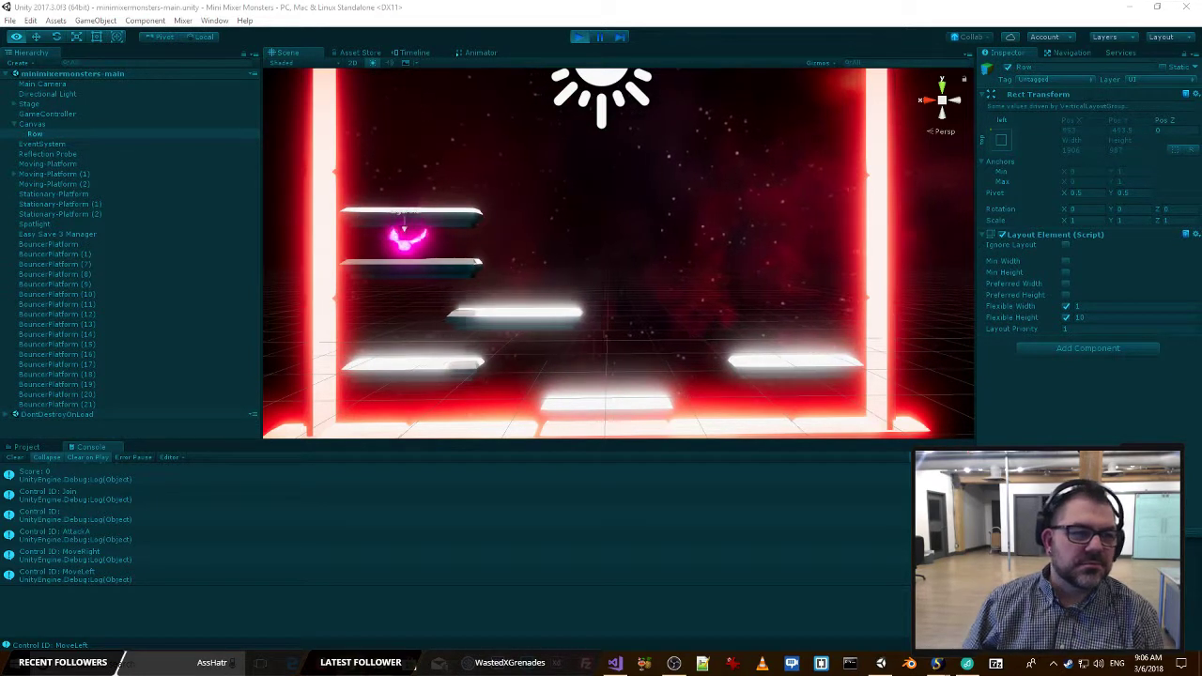
{"action": "left_click", "coordinate": [579, 37]}
{"action": "key", "text": "ctrl+p"}
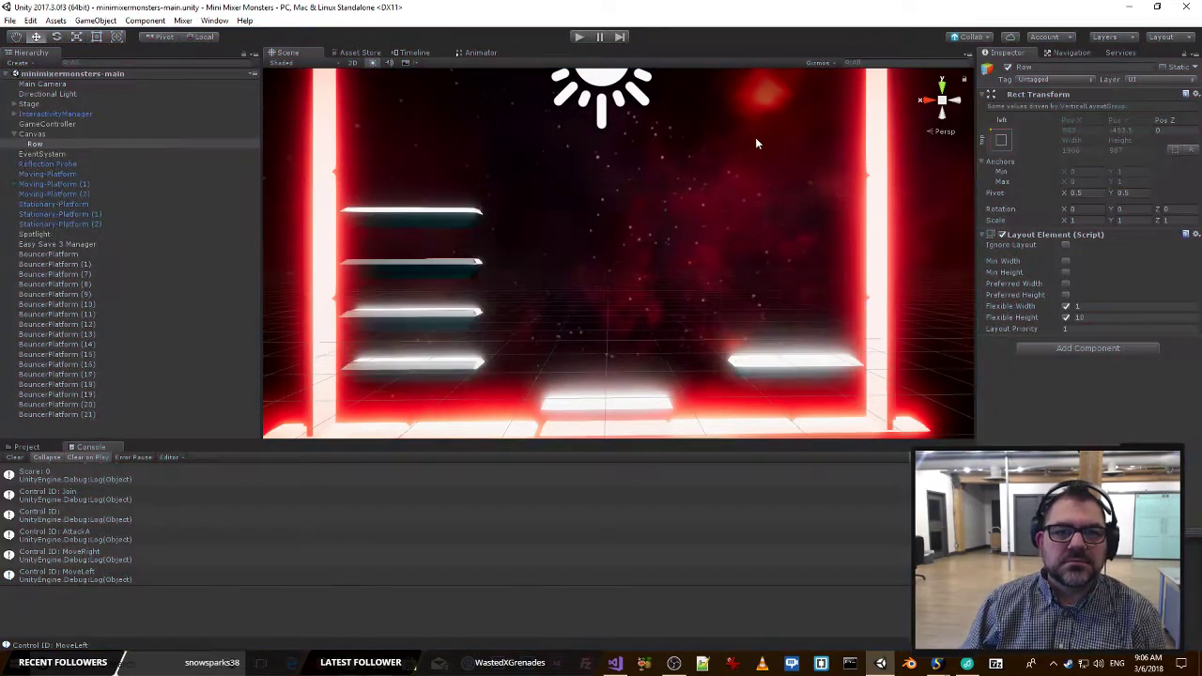
Restart play mode in Unity and switch back to MovingPlatform.cs in Visual Studio.
{"action": "left_click", "coordinate": [579, 38]}
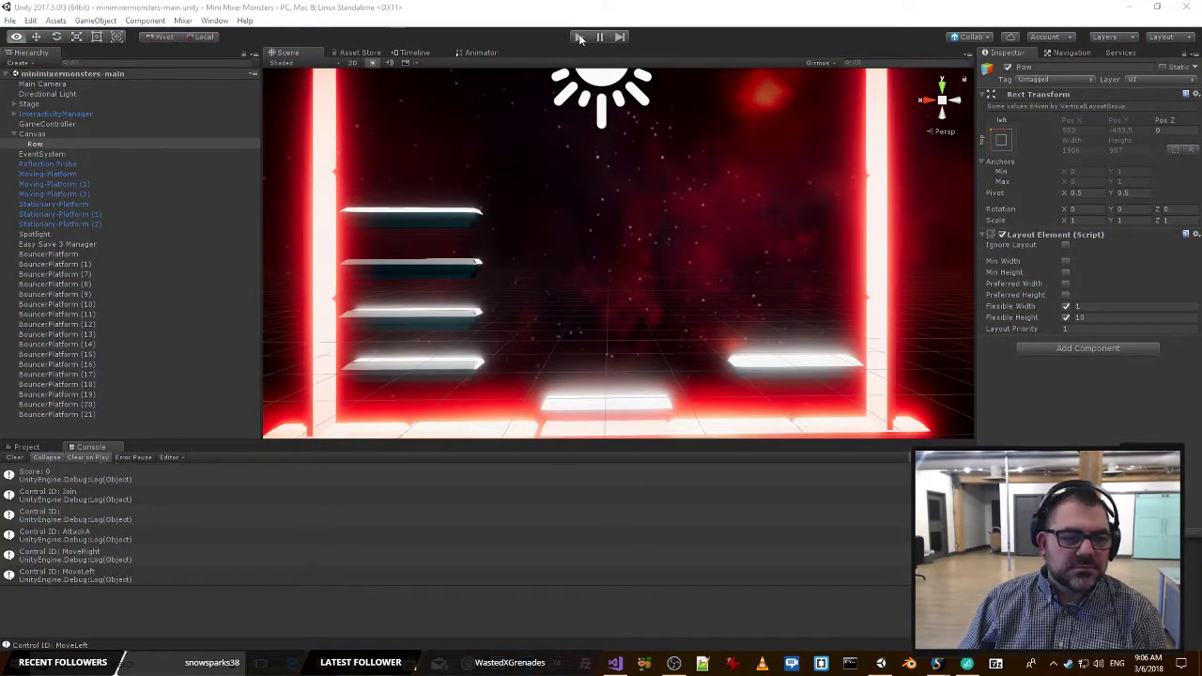
{"action": "key", "text": "alt+Tab"}
{"action": "key", "text": "alt+Tab"}
{"action": "key", "text": "alt+Tab"}
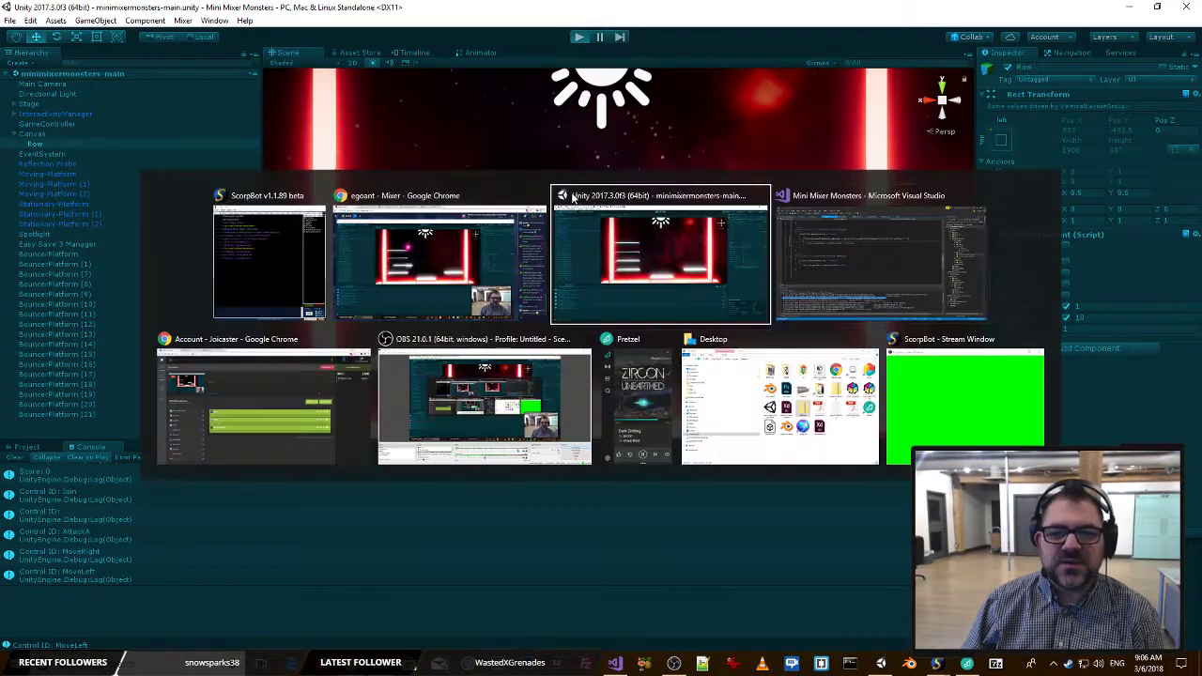
{"action": "key", "text": "alt+Tab"}
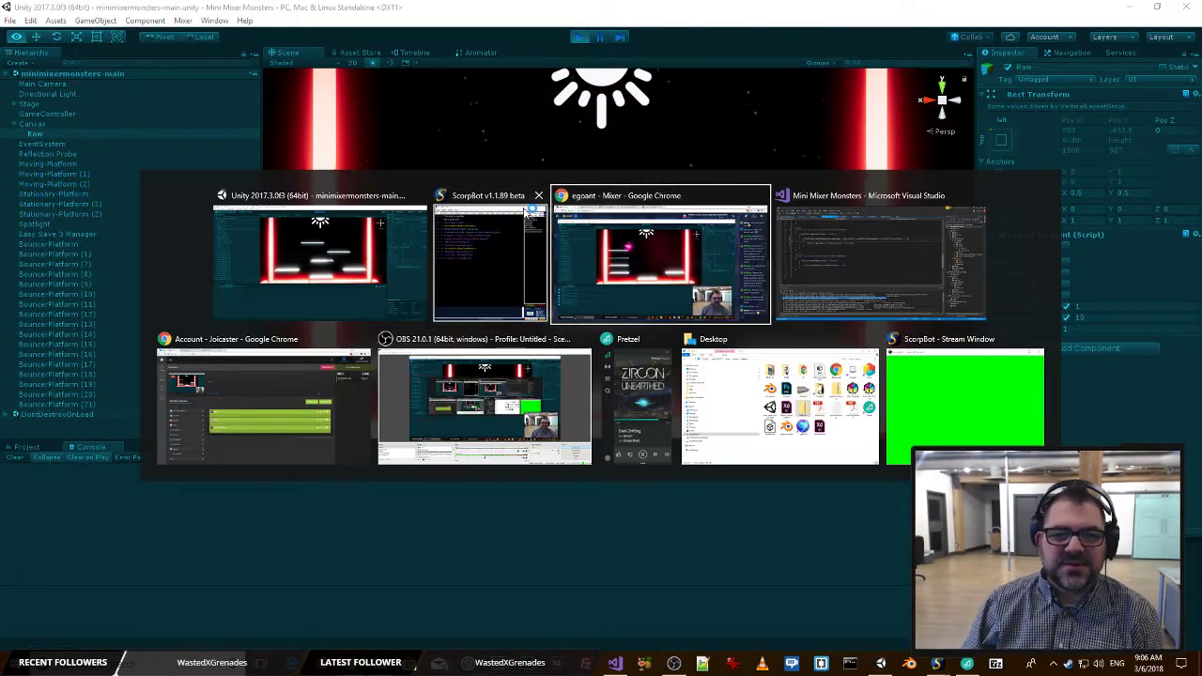
{"action": "left_click", "coordinate": [808, 242]}
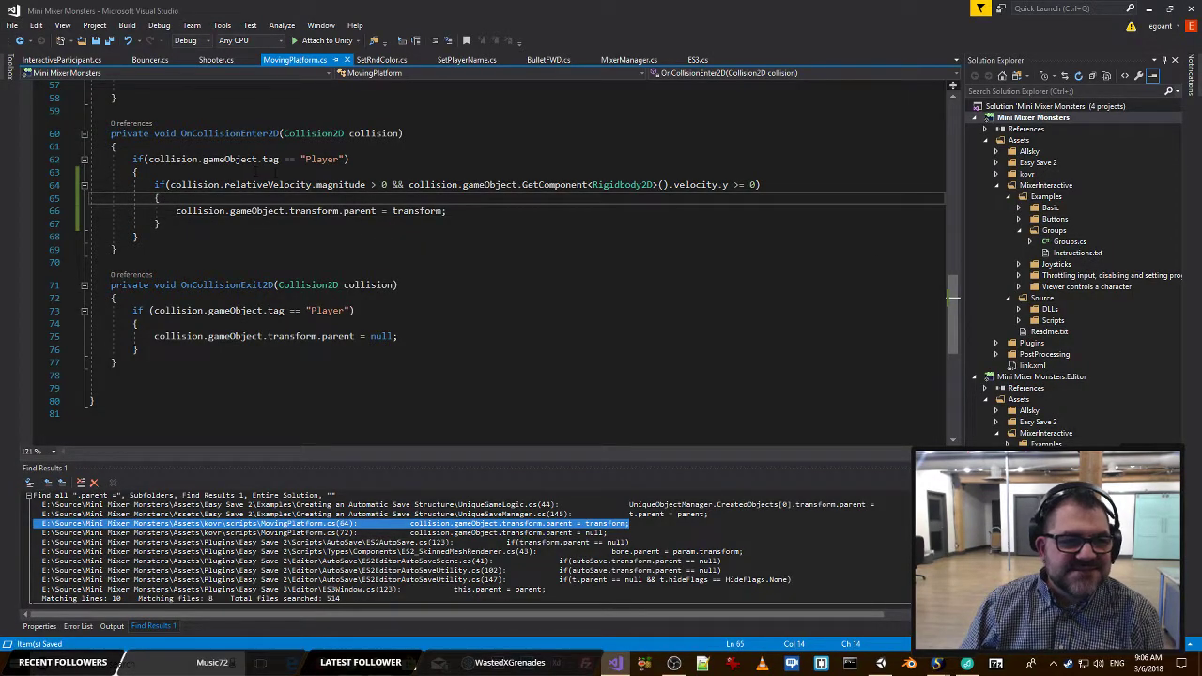
Undo the condition and log edits back to the Rigidbody2D velocity.y log expression, and redo the relativeVelocity.magnitude replacement.
{"action": "left_click", "coordinate": [492, 162]}
{"action": "scroll", "coordinate": [492, 170], "scroll_direction": "down", "scroll_amount": 1}
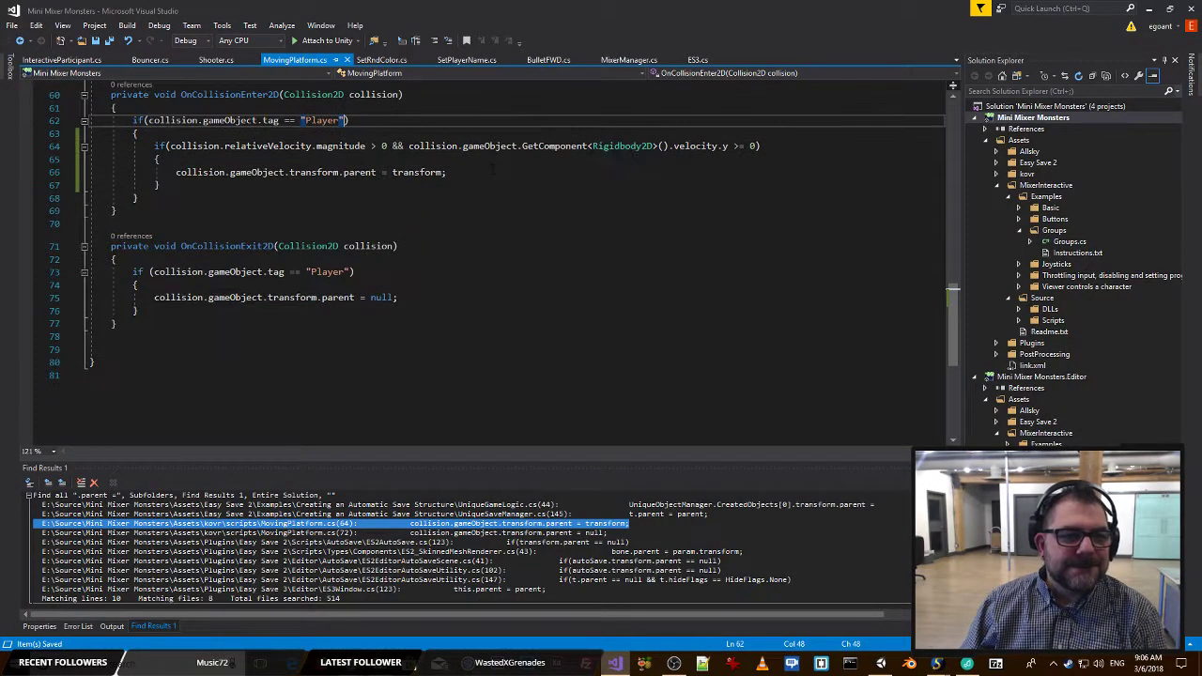
{"action": "scroll", "coordinate": [493, 170], "scroll_direction": "up", "scroll_amount": 1}
{"action": "key", "text": "ctrl+z"}
{"action": "key", "text": "ctrl+z"}
{"action": "key", "text": "ctrl+z"}
{"action": "key", "text": "ctrl+z"}
{"action": "key", "text": "ctrl+z"}
{"action": "key", "text": "ctrl+z"}
{"action": "key", "text": "ctrl+z"}
{"action": "key", "text": "ctrl+z"}
{"action": "key", "text": "ctrl+z"}
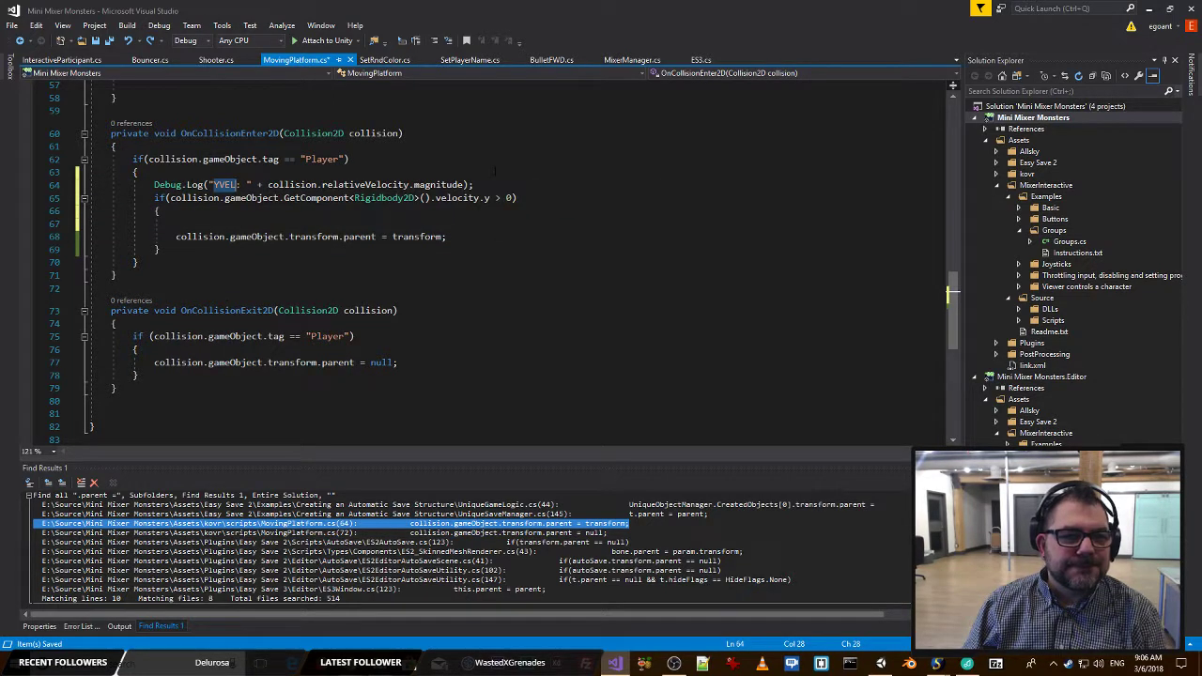
{"action": "key", "text": "ctrl+z"}
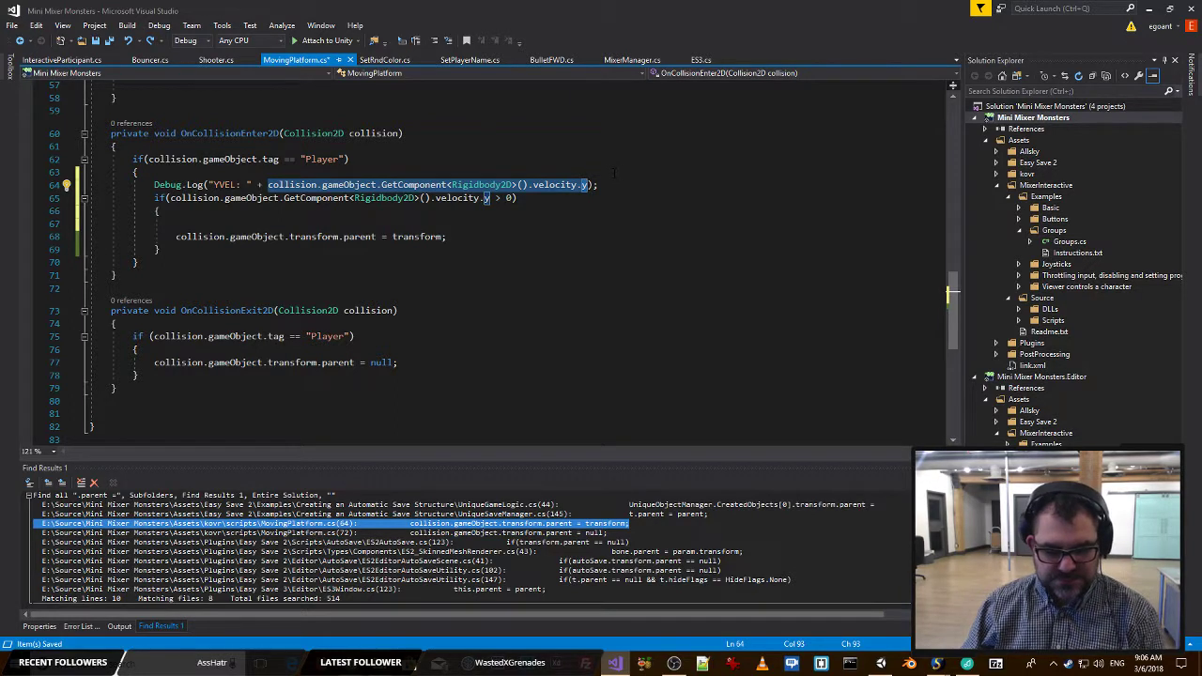
{"action": "key", "text": "ctrl+y"}
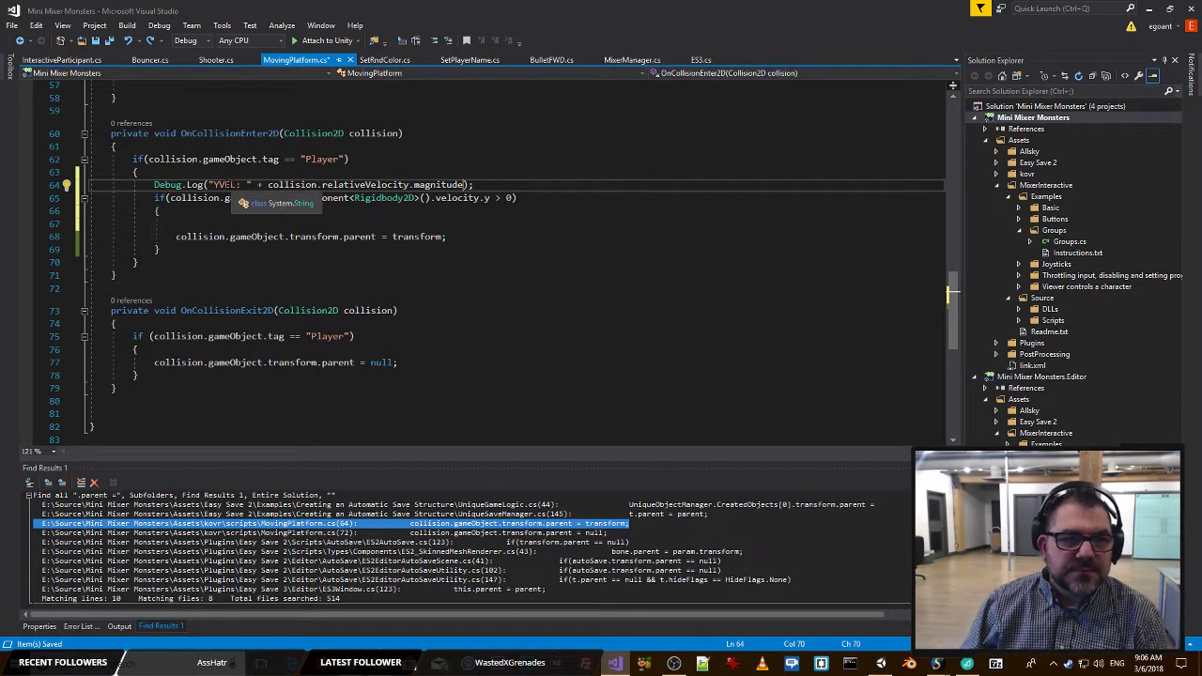
Relabel the log message MAG/YVEL, append " || " and collision.gameObject.GetComponent<Rigidbody2D>().velocity.y after the magnitude, and save the script.
{"action": "double_click", "coordinate": [225, 185]}
{"action": "type", "text": "MAG/"}
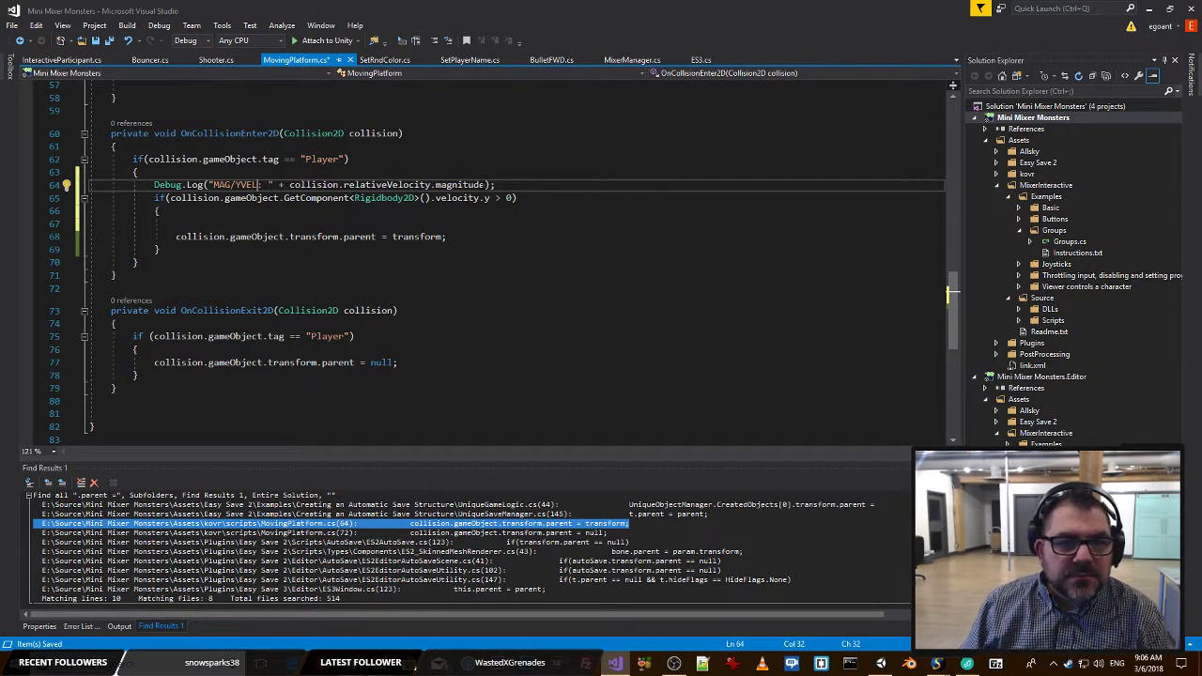
{"action": "left_click", "coordinate": [485, 186]}
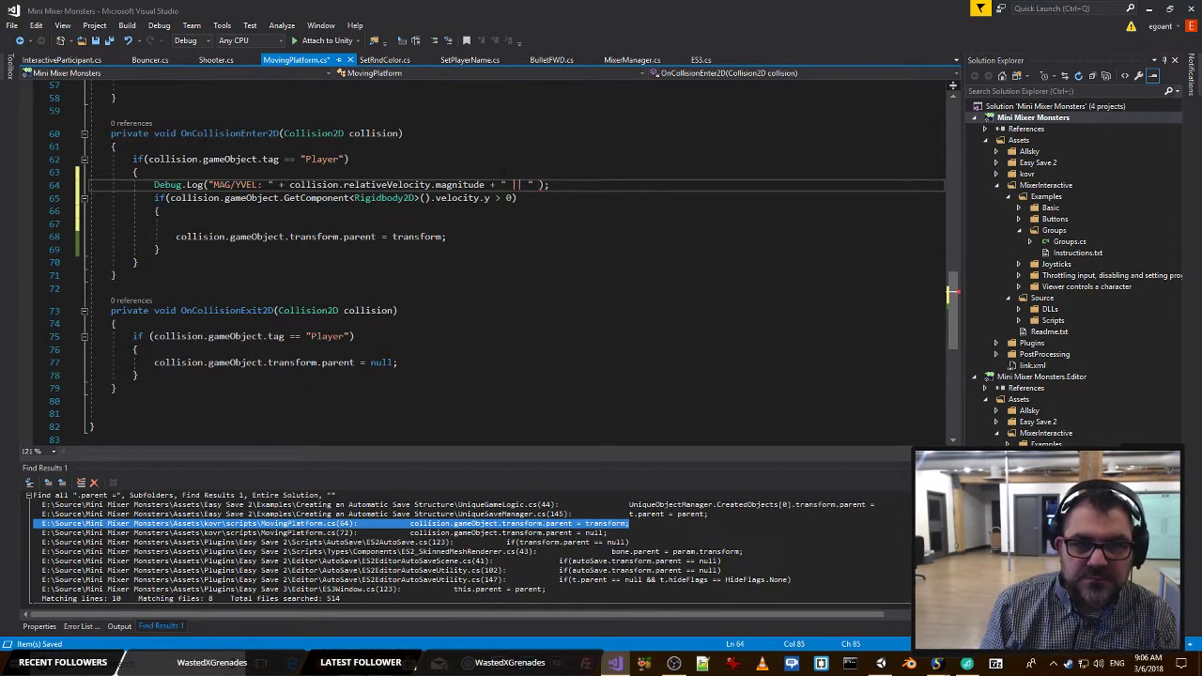
{"action": "type", "text": "collision.gameObject.GetComponent<Rigidbody2D>().velocity.y"}
{"action": "key", "text": "ctrl+s"}
{"action": "left_click", "coordinate": [589, 138]}
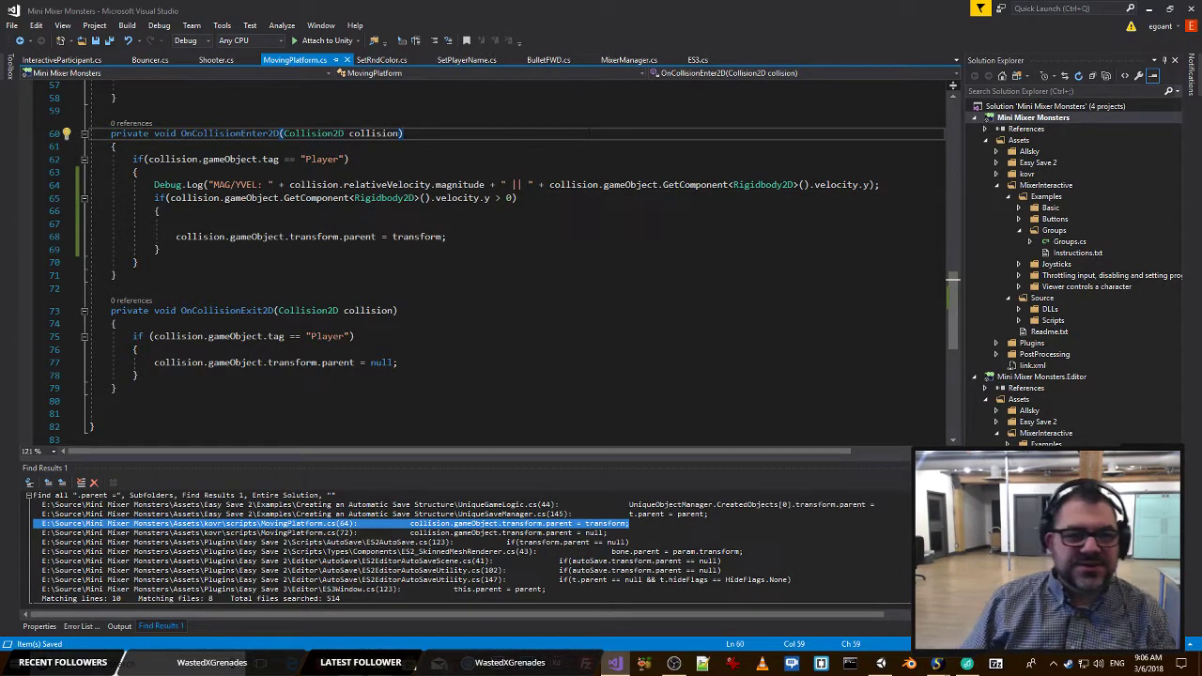
Comment out the velocity.y > 0 parenting block, save MovingPlatform.cs, and stop play mode in Unity.
{"action": "left_click", "coordinate": [541, 198]}
{"action": "left_click", "coordinate": [258, 185]}
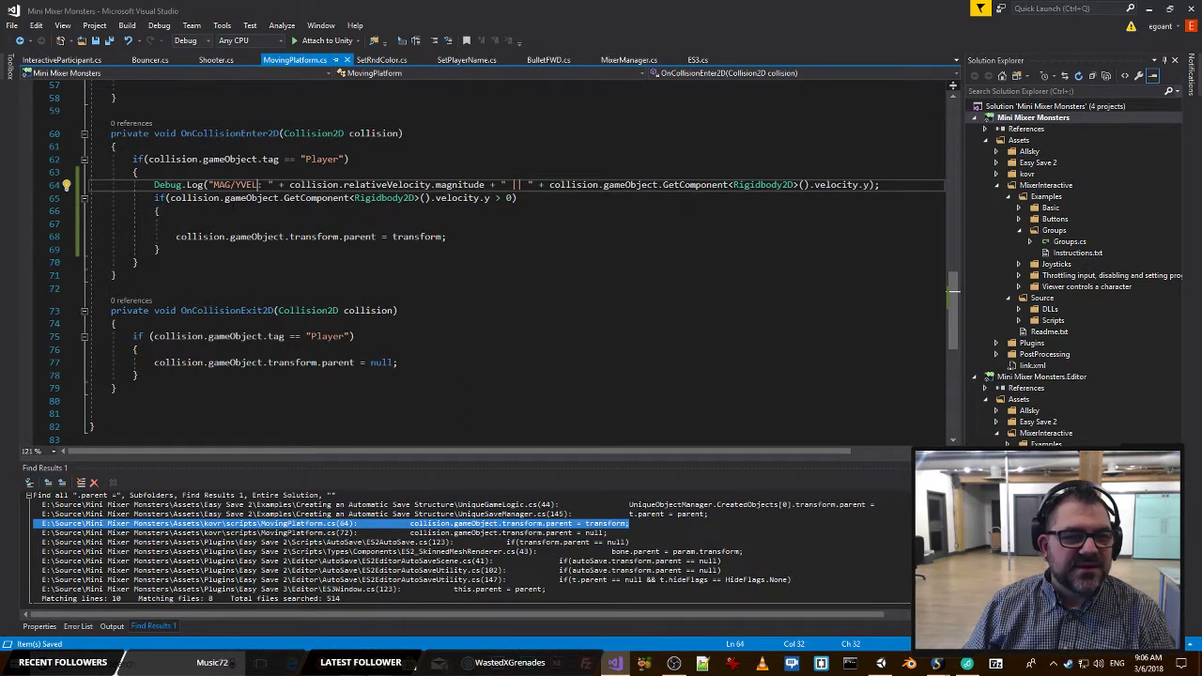
{"action": "left_click_drag", "start_coordinate": [162, 250], "coordinate": [21, 200]}
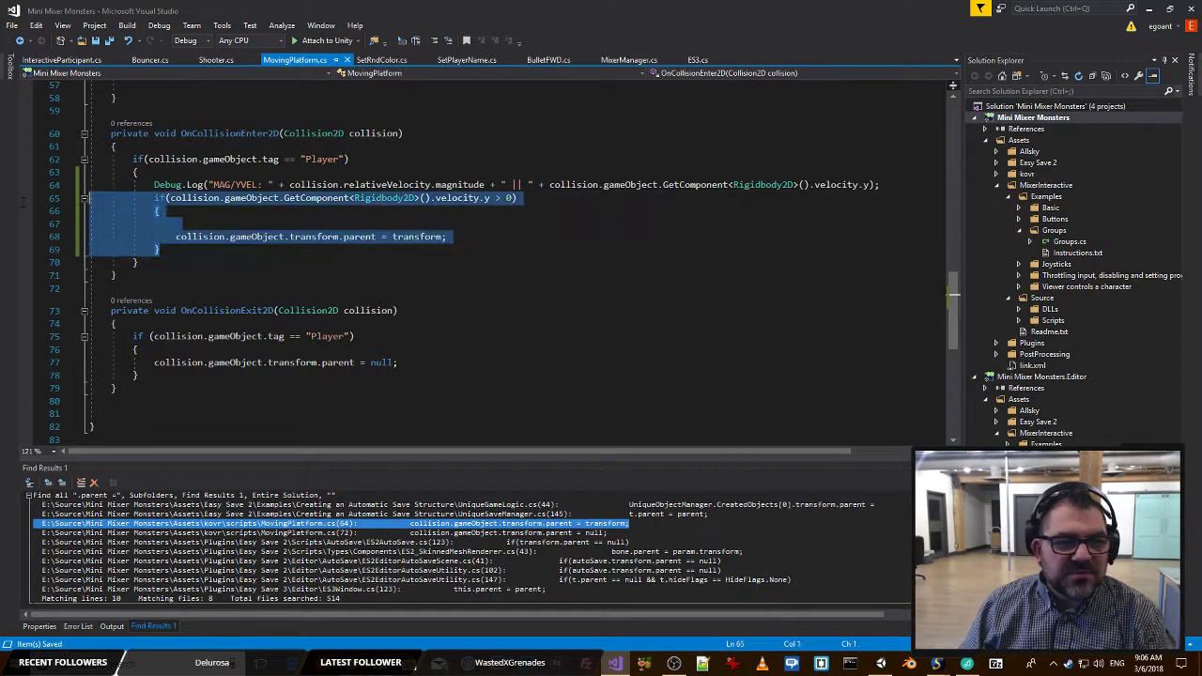
{"action": "left_click", "coordinate": [435, 42]}
{"action": "key", "text": "ctrl+s"}
{"action": "key", "text": "alt+Tab"}
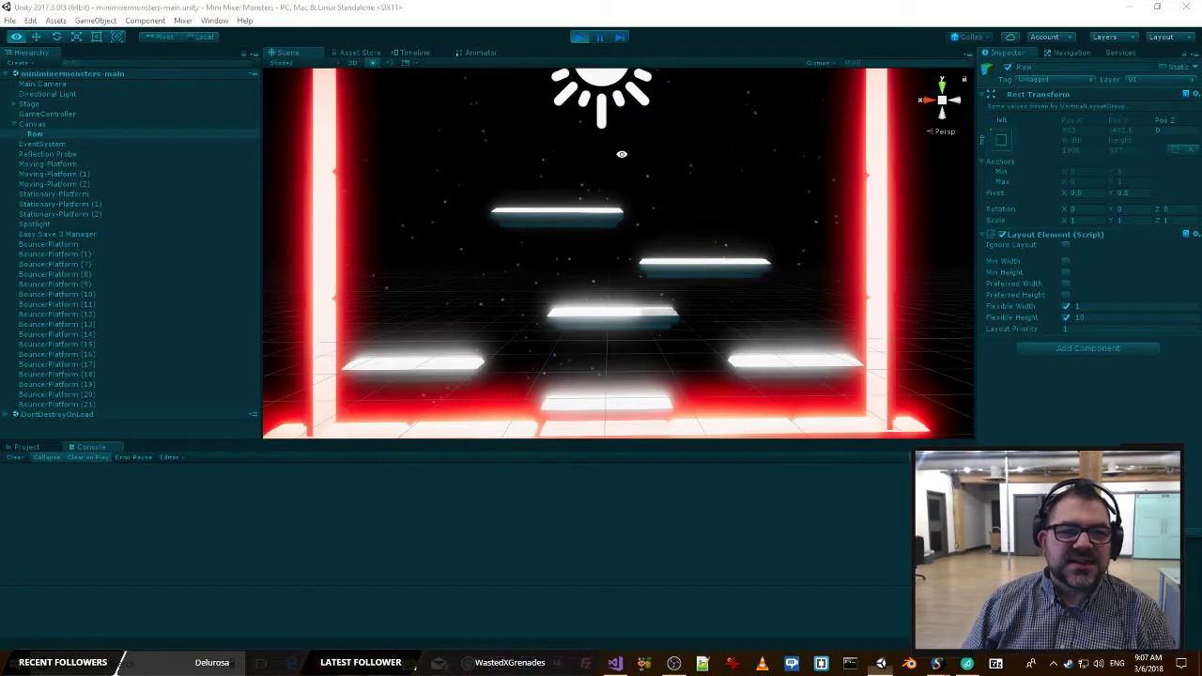
{"action": "left_click", "coordinate": [585, 37]}
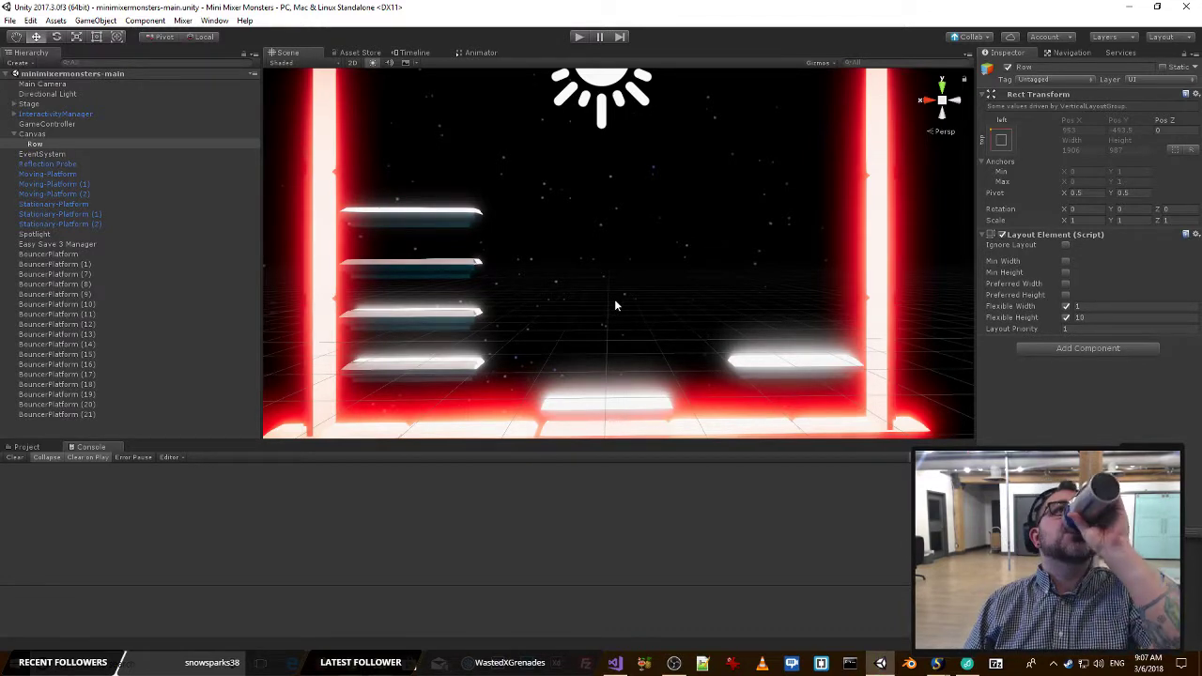
Start play mode in Unity and switch to the Mixer channel in Chrome to playtest landing on the moving platforms.
{"action": "left_click", "coordinate": [578, 38]}
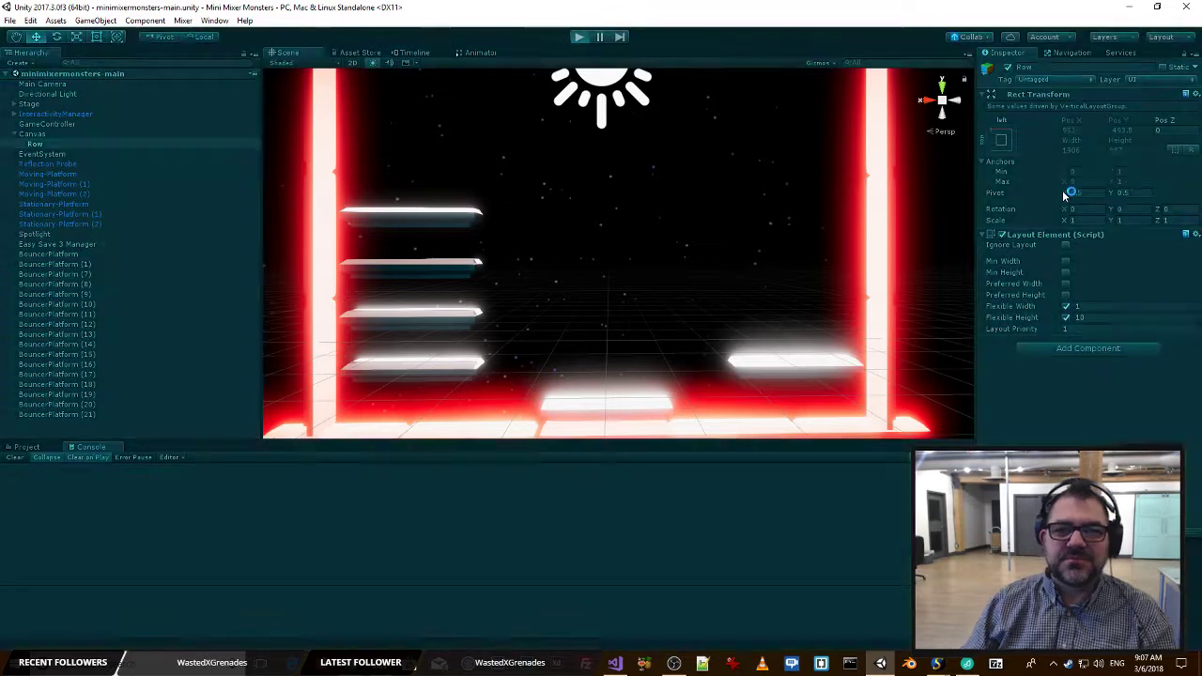
{"action": "key", "text": "alt+Tab"}
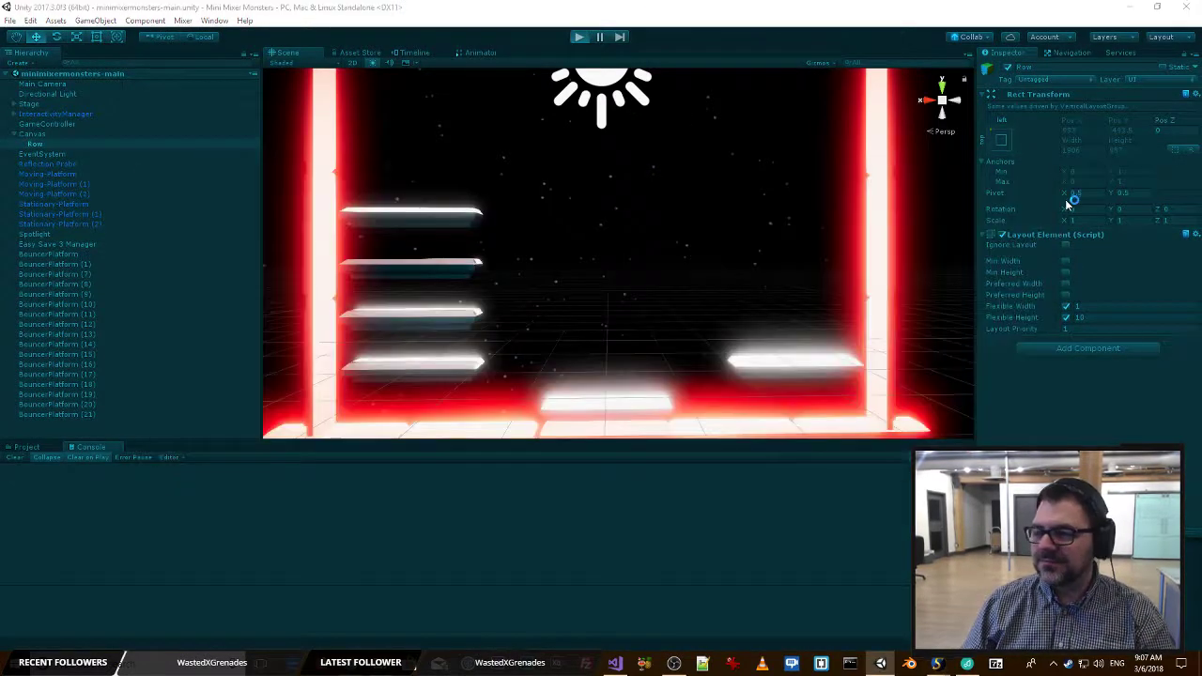
{"action": "key", "text": "alt+Tab"}
{"action": "key", "text": "alt+Tab"}
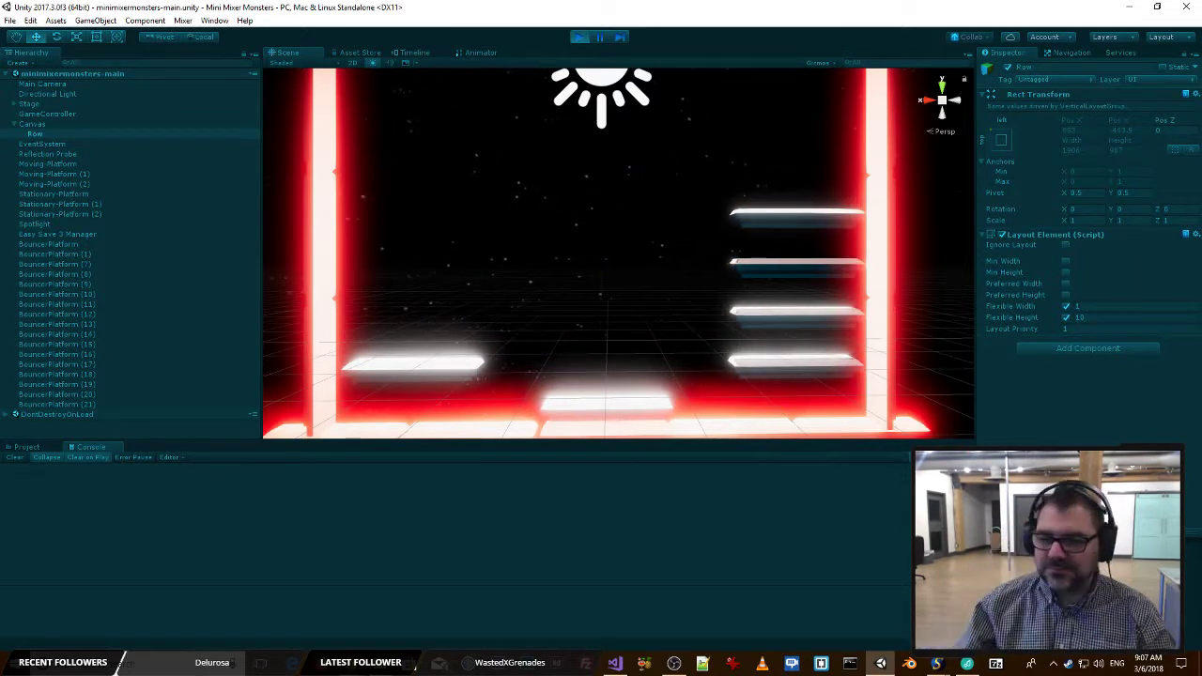
{"action": "key", "text": "alt+Tab"}
{"action": "key", "text": "alt+Tab"}
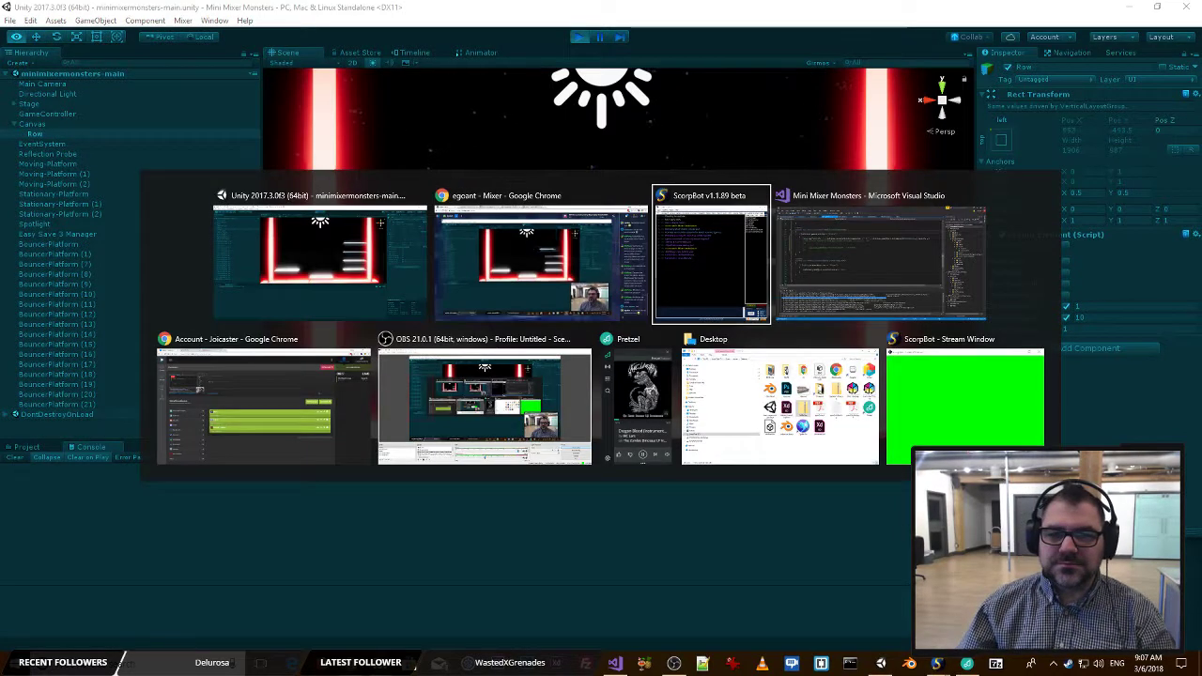
{"action": "key", "text": "alt+shift+Tab"}
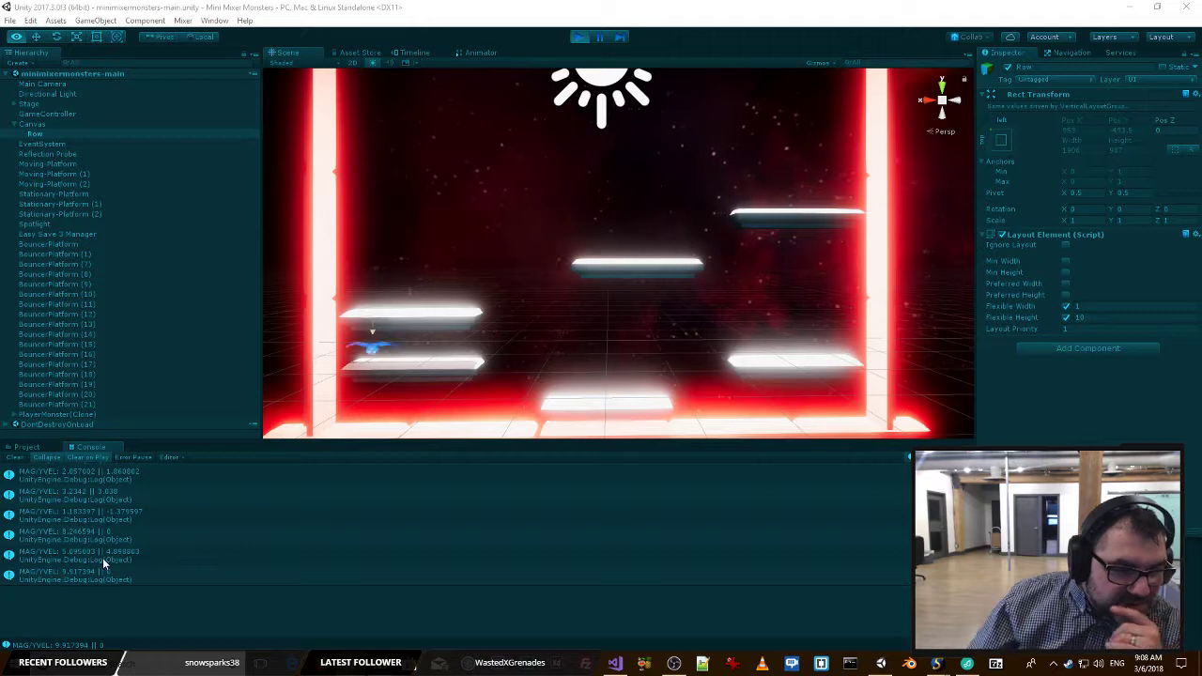
Inspect the second-to-last MAG/YVEL log entry in the console, stop play mode, and switch back to MovingPlatform.cs in Visual Studio.
{"action": "left_click", "coordinate": [147, 558]}
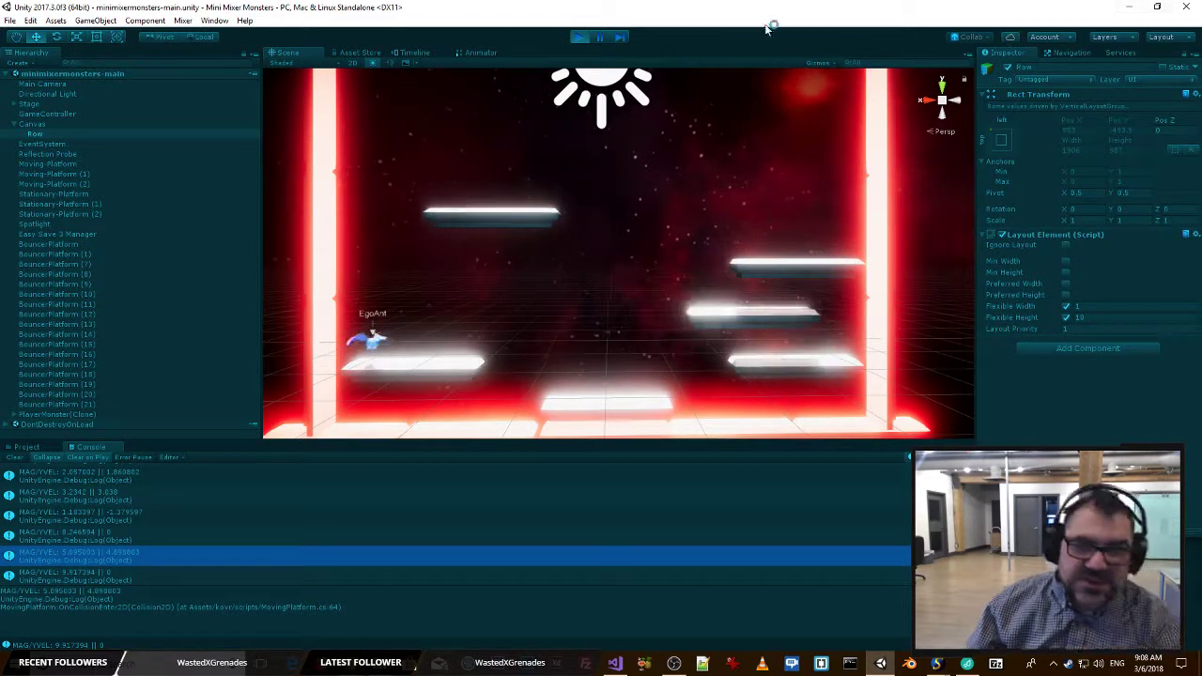
{"action": "key", "text": "ctrl+p"}
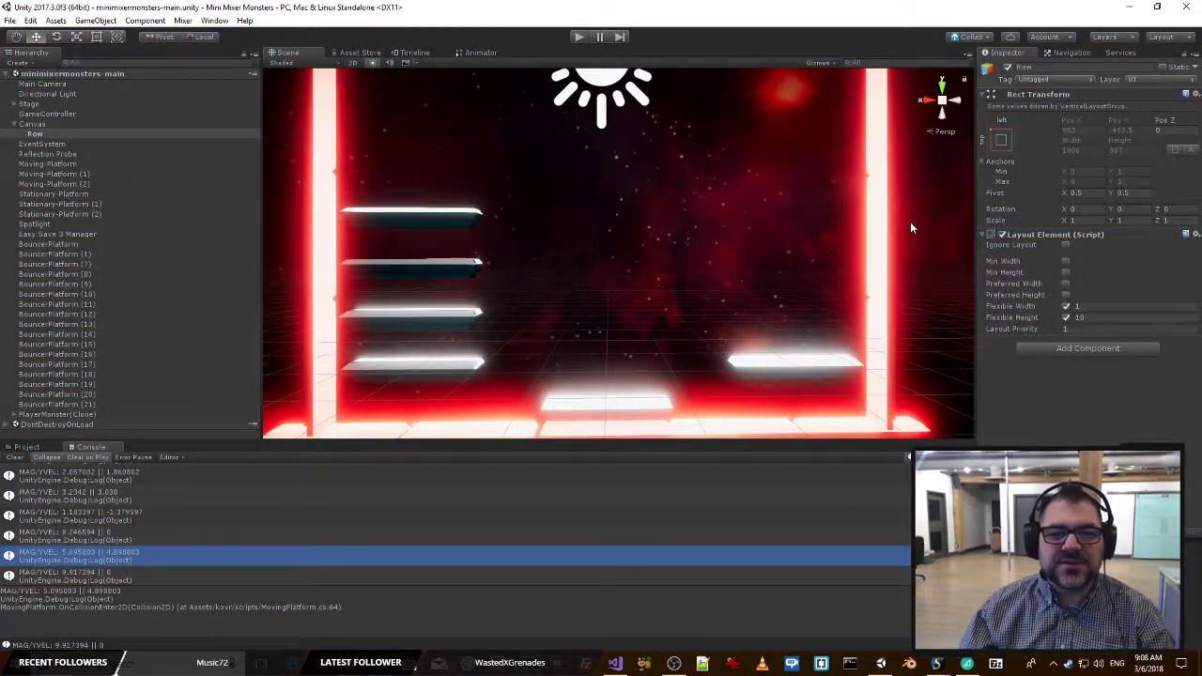
{"action": "key", "text": "alt+Tab"}
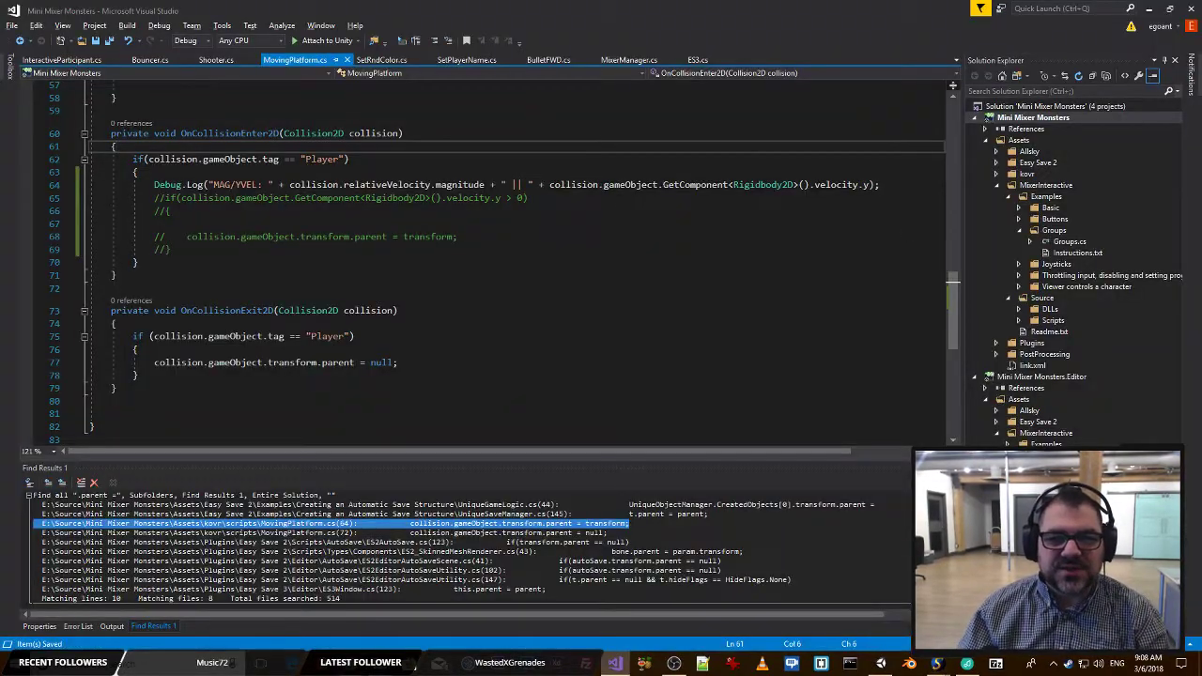
Uncomment the velocity.y condition block that parents the player to the platform in OnCollisionEnter2D.
{"action": "left_click", "coordinate": [495, 211]}
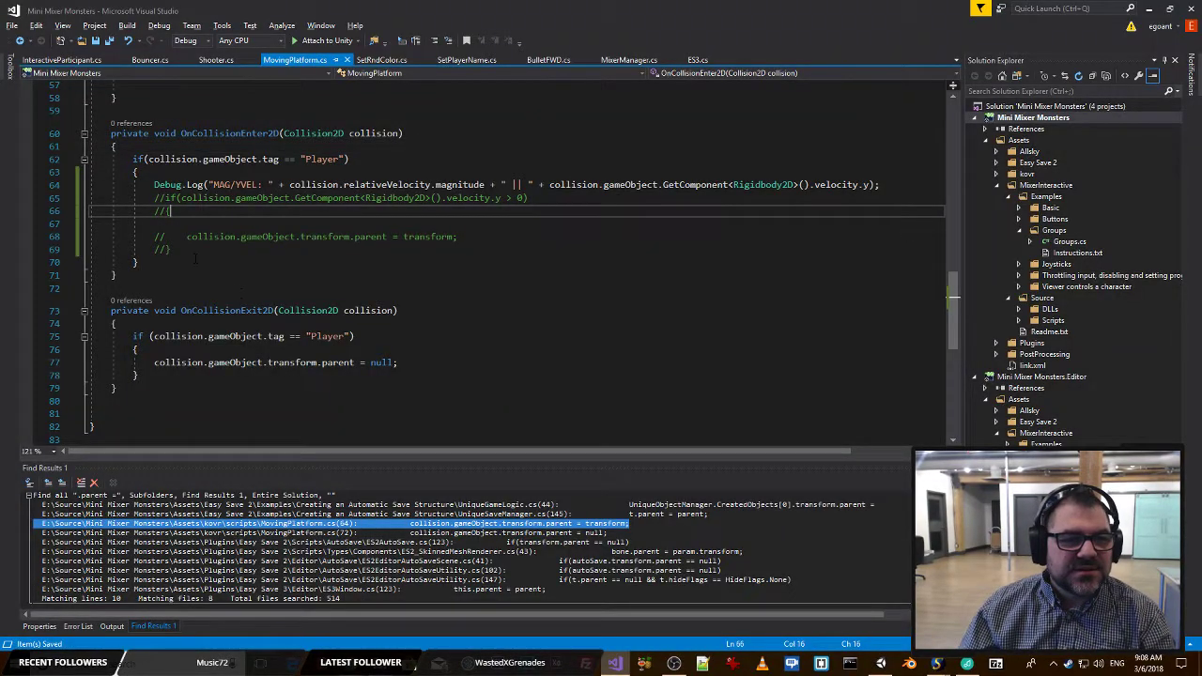
{"action": "left_click_drag", "start_coordinate": [195, 256], "coordinate": [2, 195]}
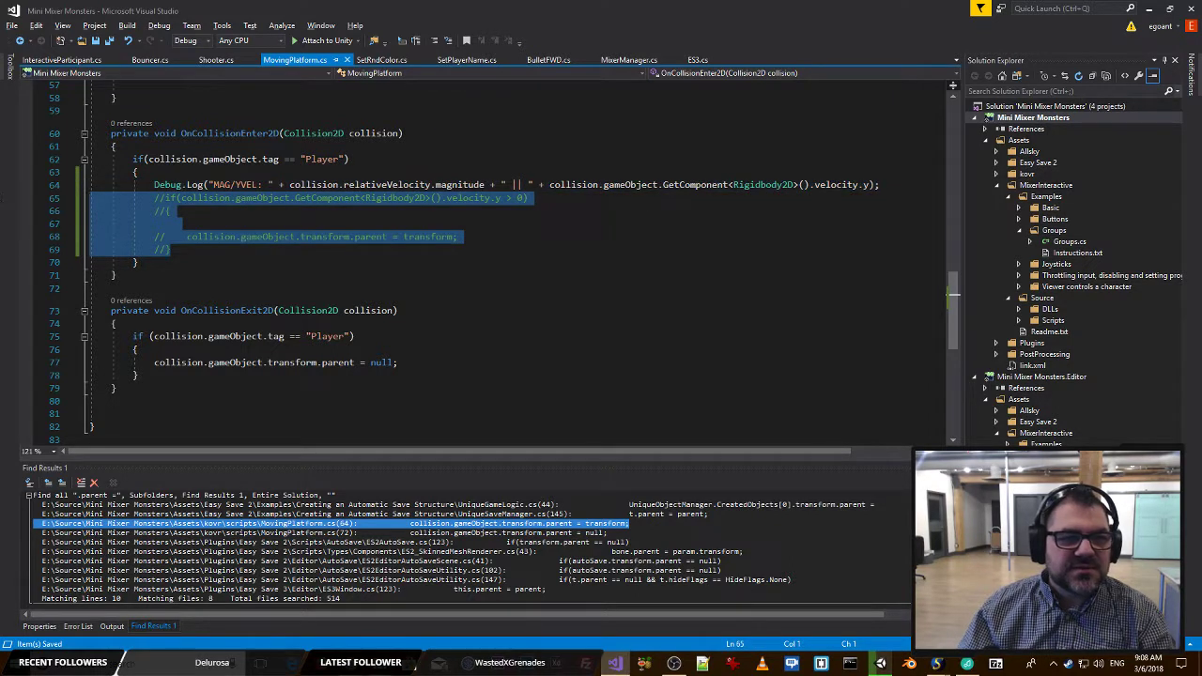
{"action": "left_click", "coordinate": [440, 40]}
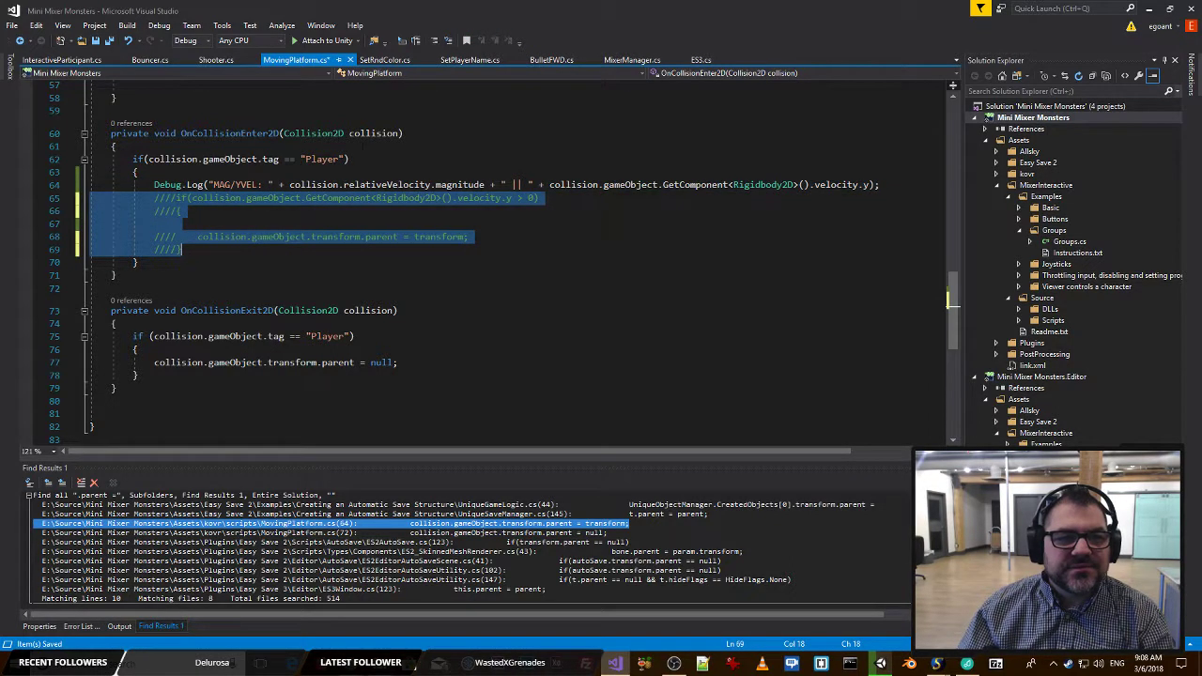
{"action": "left_click", "coordinate": [449, 42]}
{"action": "left_click", "coordinate": [449, 41]}
Change the parenting condition to require velocity.y == 0 && collision.relativeVelocity.magnitude > 0.
{"action": "left_click", "coordinate": [501, 197]}
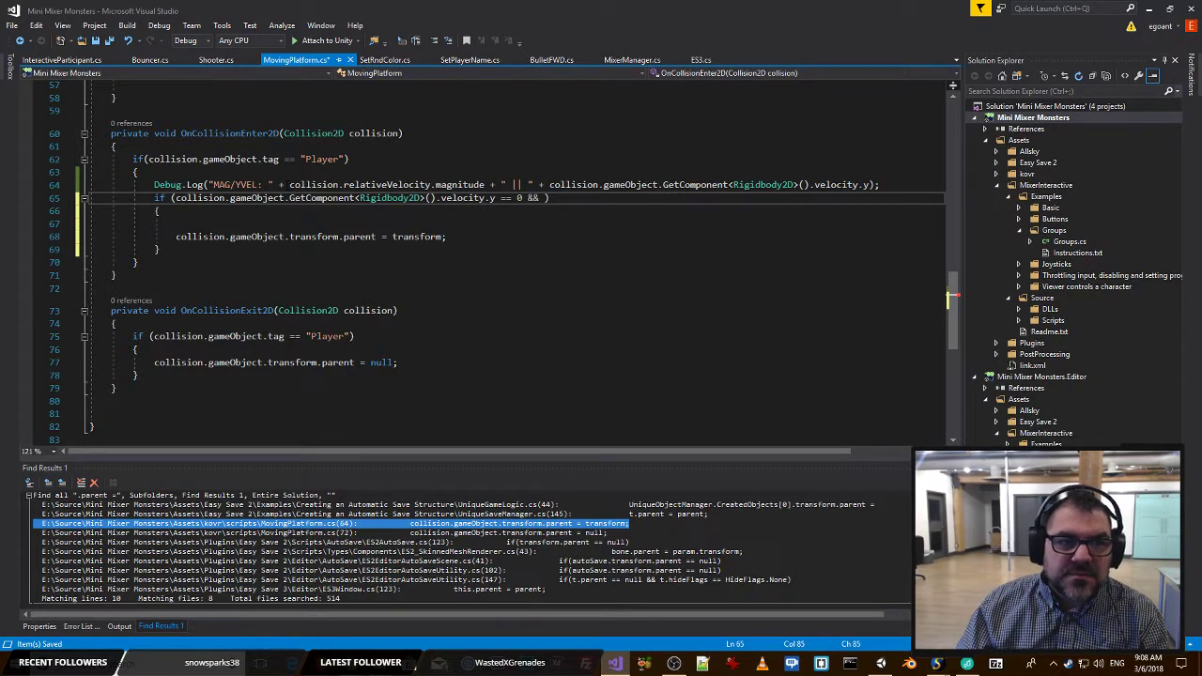
{"action": "left_click_drag", "start_coordinate": [290, 185], "coordinate": [465, 180]}
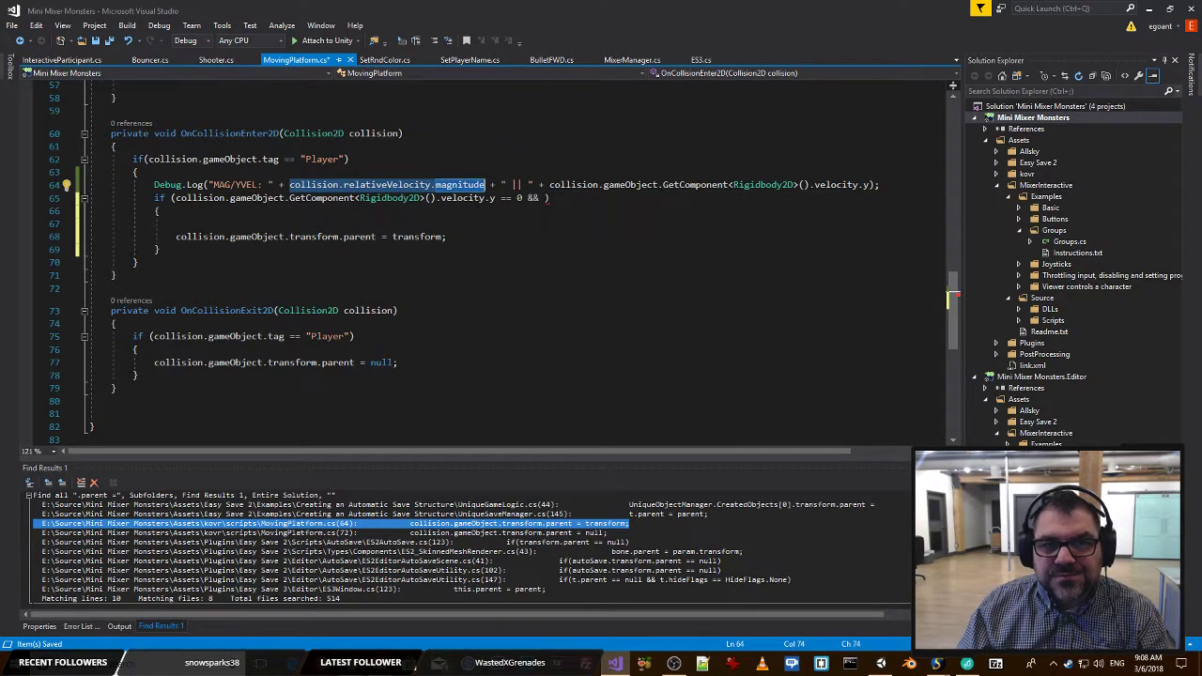
{"action": "left_click", "coordinate": [545, 198]}
{"action": "type", "text": "collision.relativeVelocity.magnitude"}
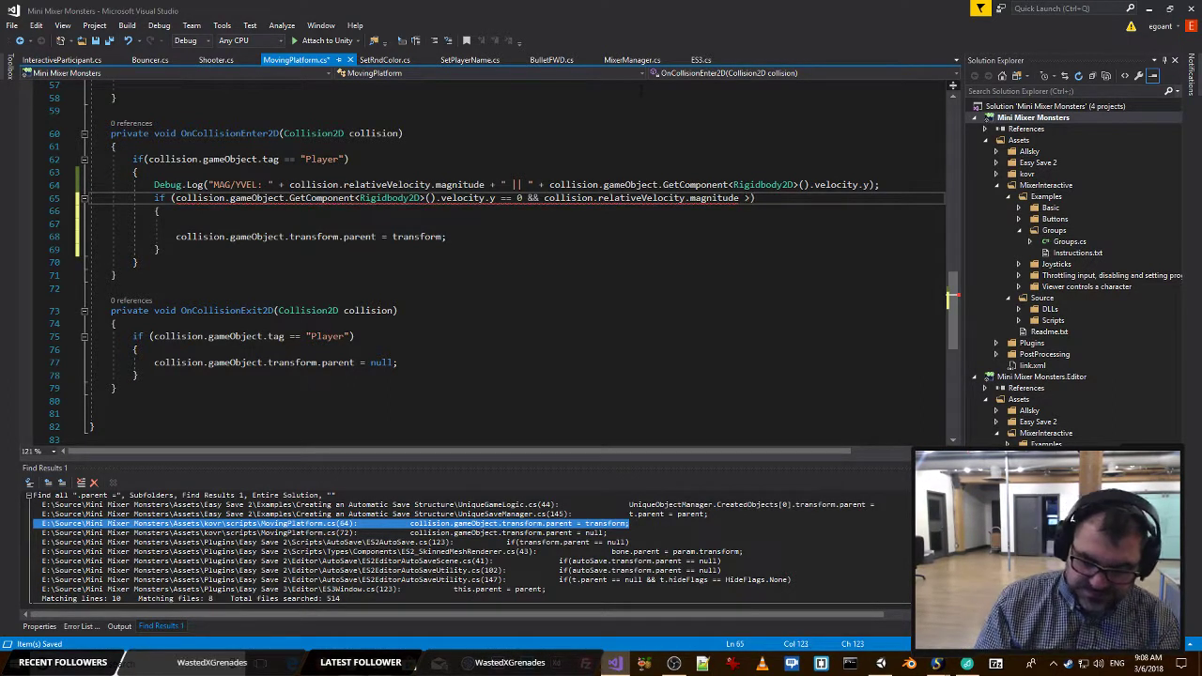
{"action": "left_click", "coordinate": [652, 97]}
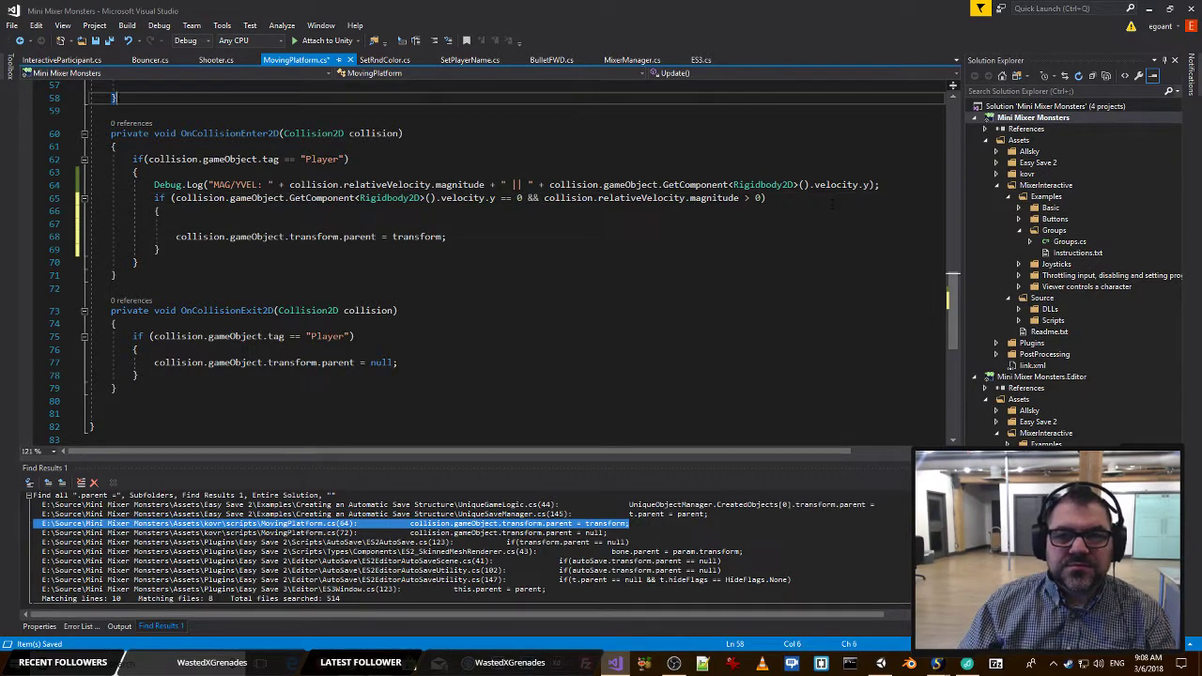
Save MovingPlatform.cs and remove the blank line above the transform.parent assignment inside the condition block.
{"action": "left_click", "coordinate": [291, 224]}
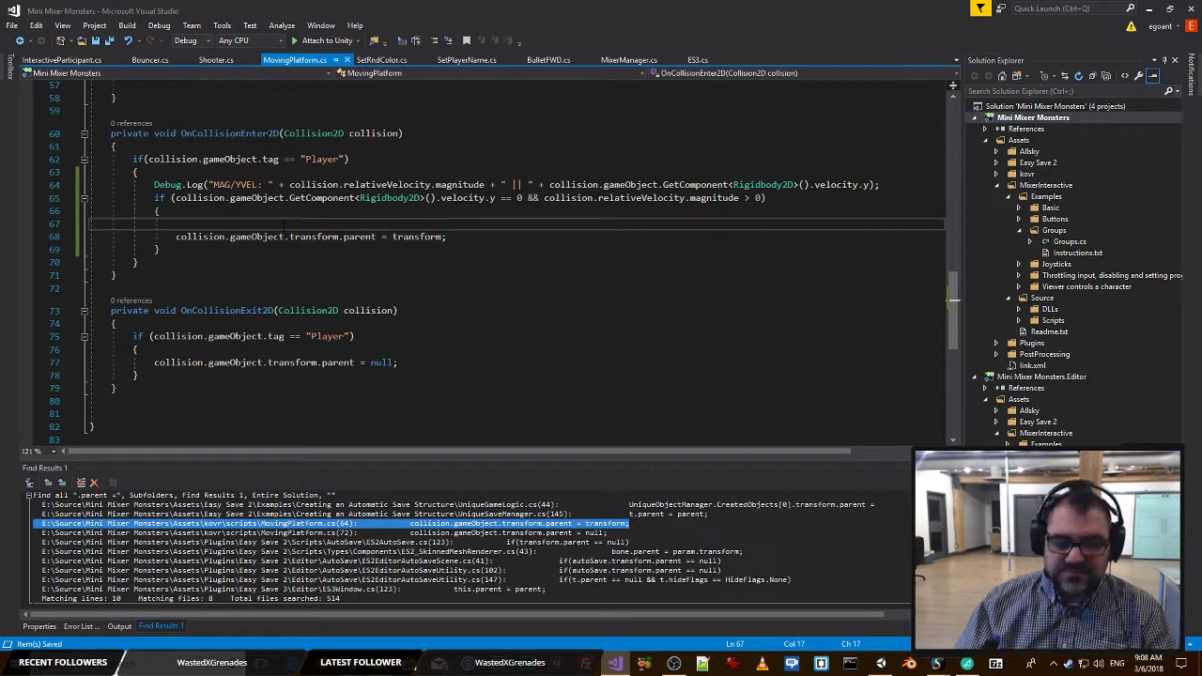
{"action": "key", "text": "shift+Home"}
{"action": "key", "text": "BackSpace"}
{"action": "key", "text": "BackSpace"}
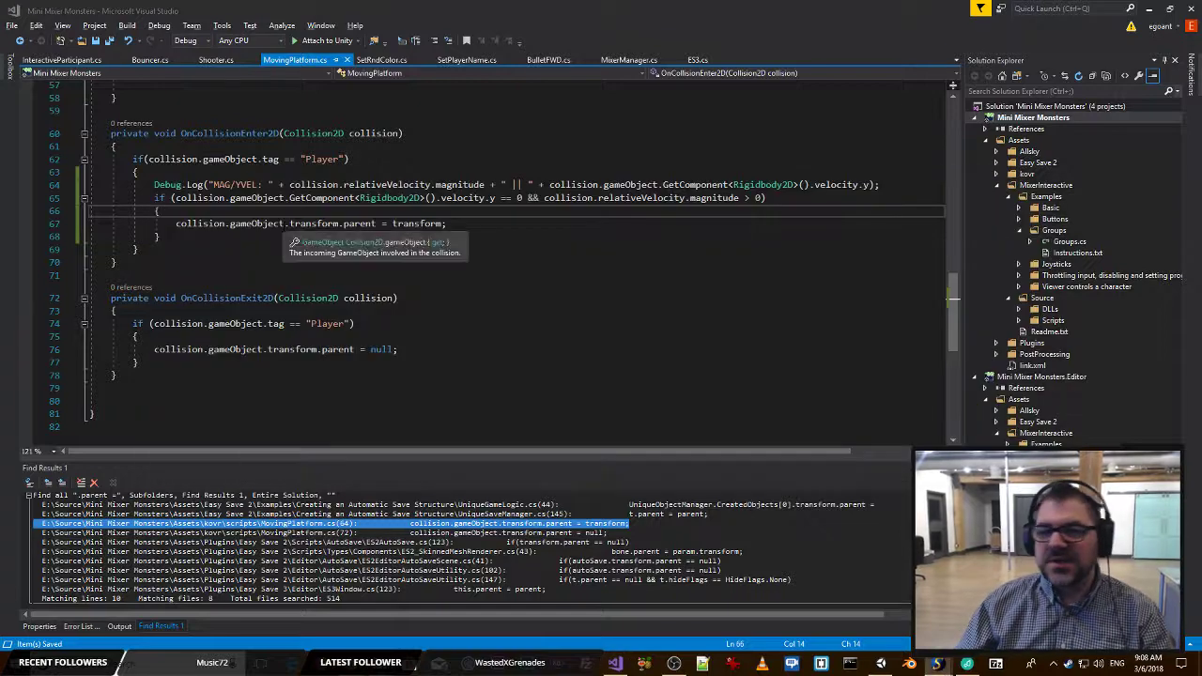
Switch to Unity, start play mode with the updated parenting condition, and switch windows for another Mixer playtest.
{"action": "key", "text": "alt+Tab"}
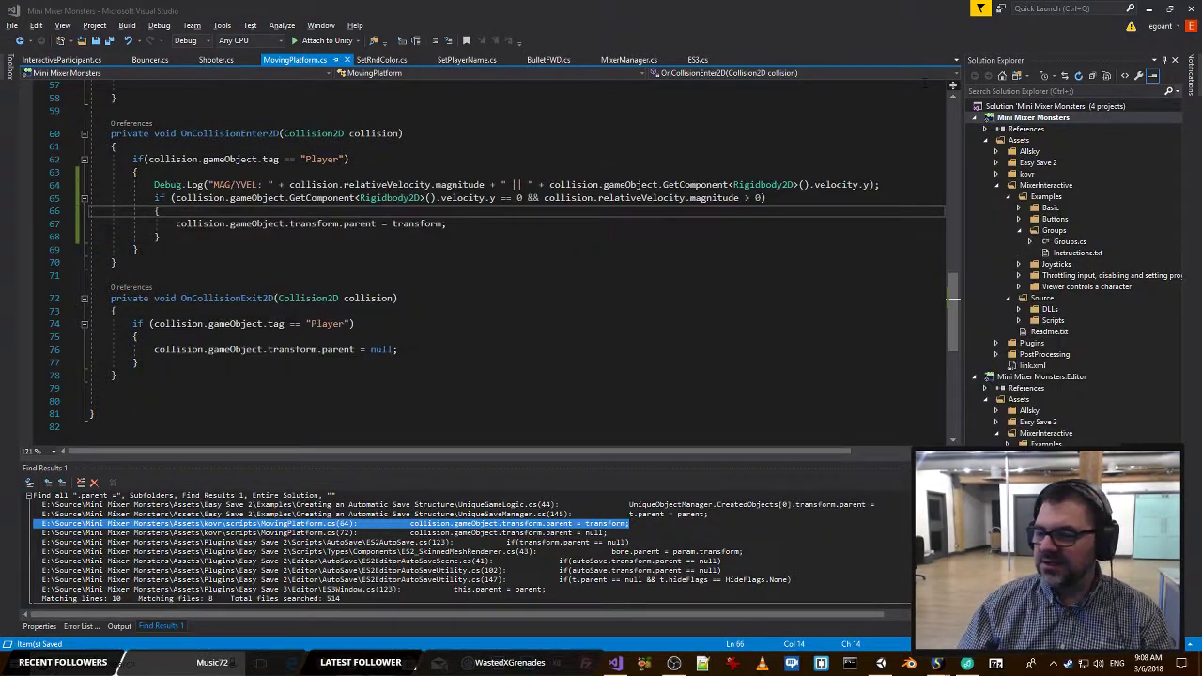
{"action": "key", "text": "alt+Tab"}
{"action": "key", "text": "alt+Tab"}
{"action": "key", "text": "alt+Tab"}
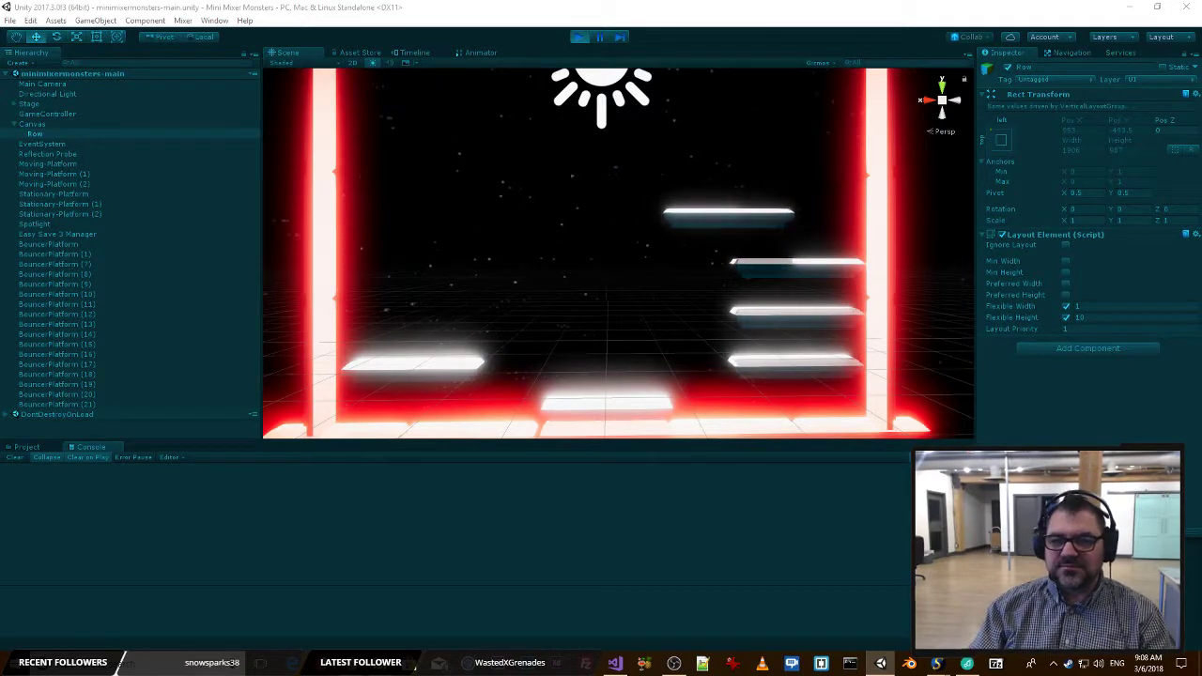
{"action": "key", "text": "alt+Tab"}
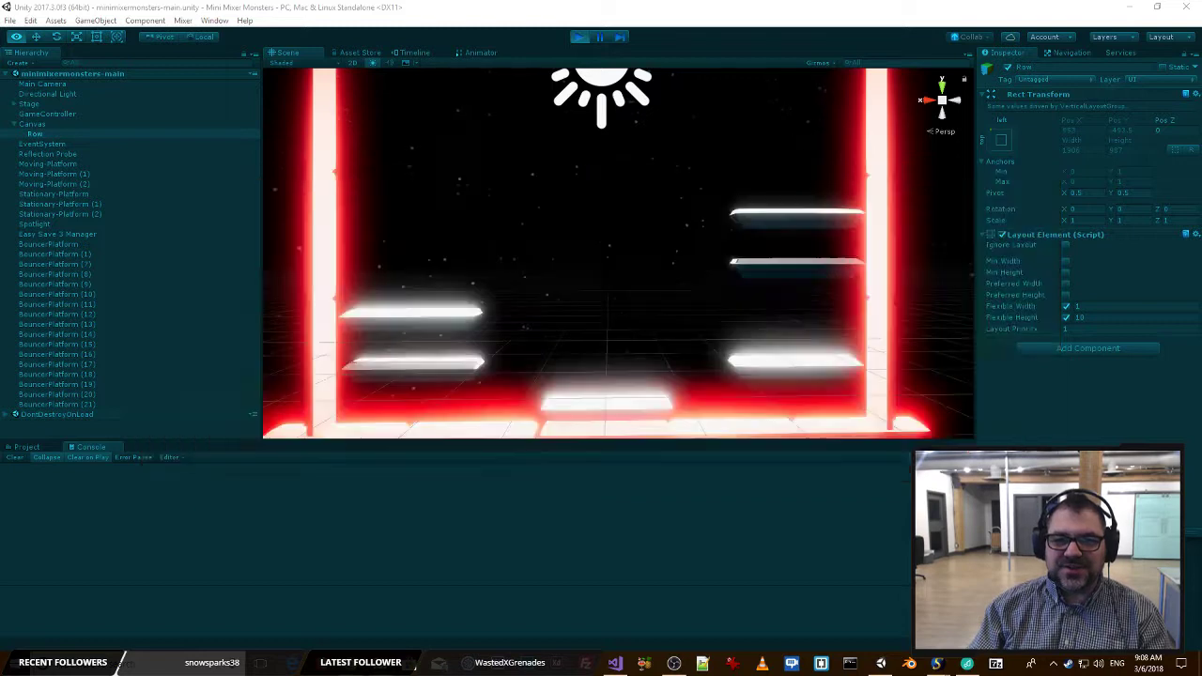
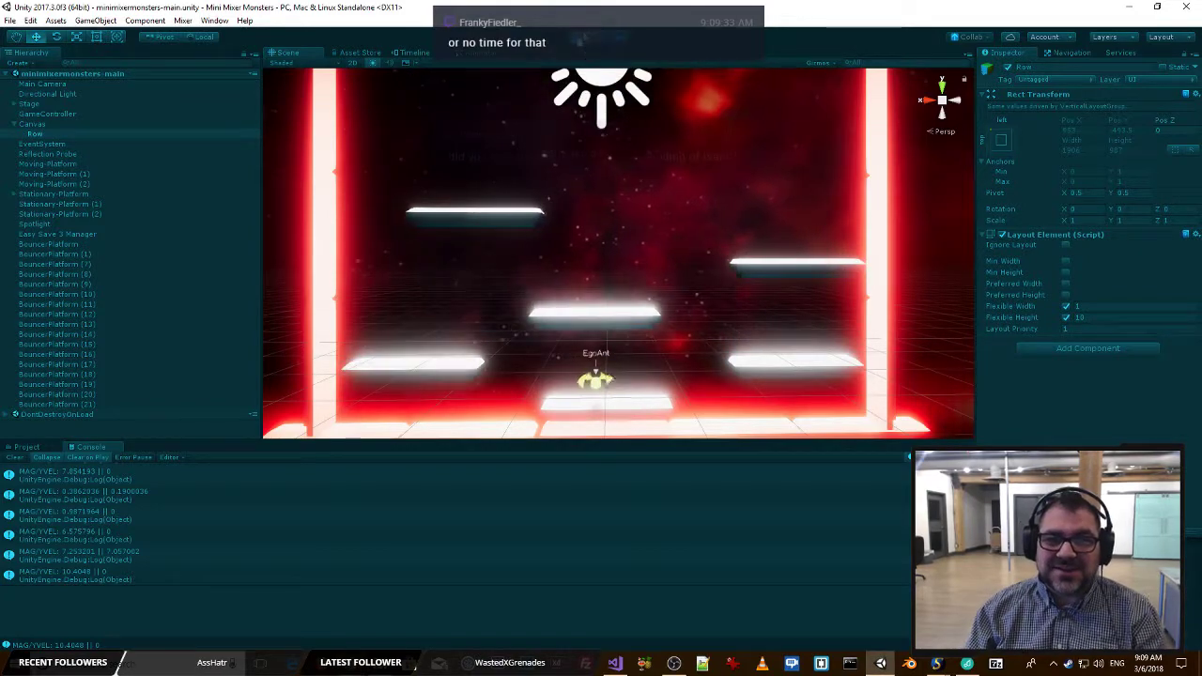
Stop the playtest in Unity and switch to MovingPlatform.cs in Visual Studio.
{"action": "key", "text": "ctrl+p"}
{"action": "key", "text": "alt+Tab"}
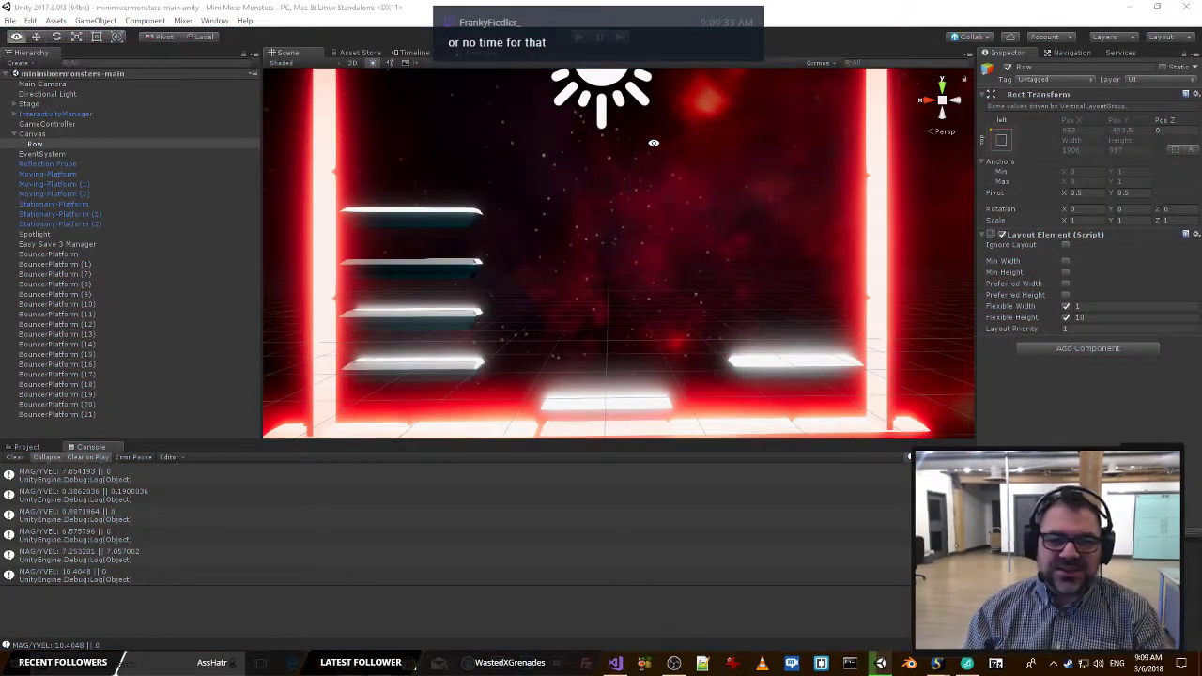
{"action": "key", "text": "alt+Tab"}
{"action": "key", "text": "alt+Tab"}
{"action": "key", "text": "alt+Tab"}
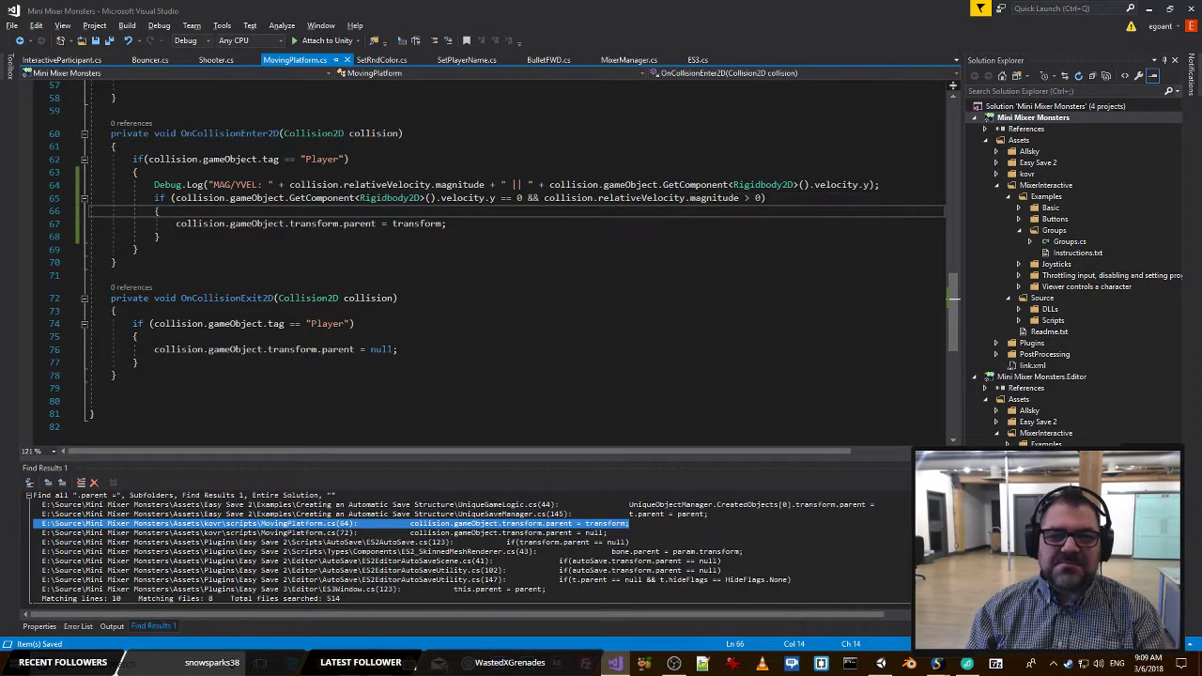
Delete the MAG/YVEL Debug.Log line from OnCollisionEnter2D and save MovingPlatform.cs.
{"action": "left_click", "coordinate": [510, 222]}
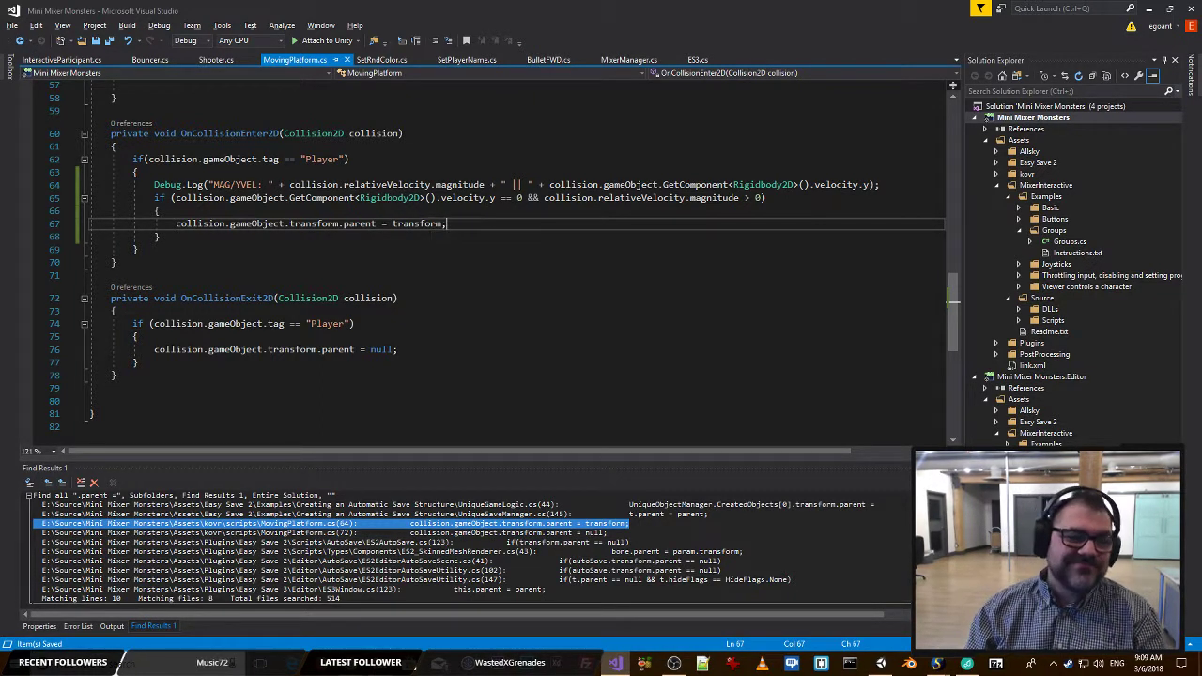
{"action": "key", "text": "Down"}
{"action": "left_click_drag", "start_coordinate": [893, 185], "coordinate": [142, 174]}
{"action": "key", "text": "Delete"}
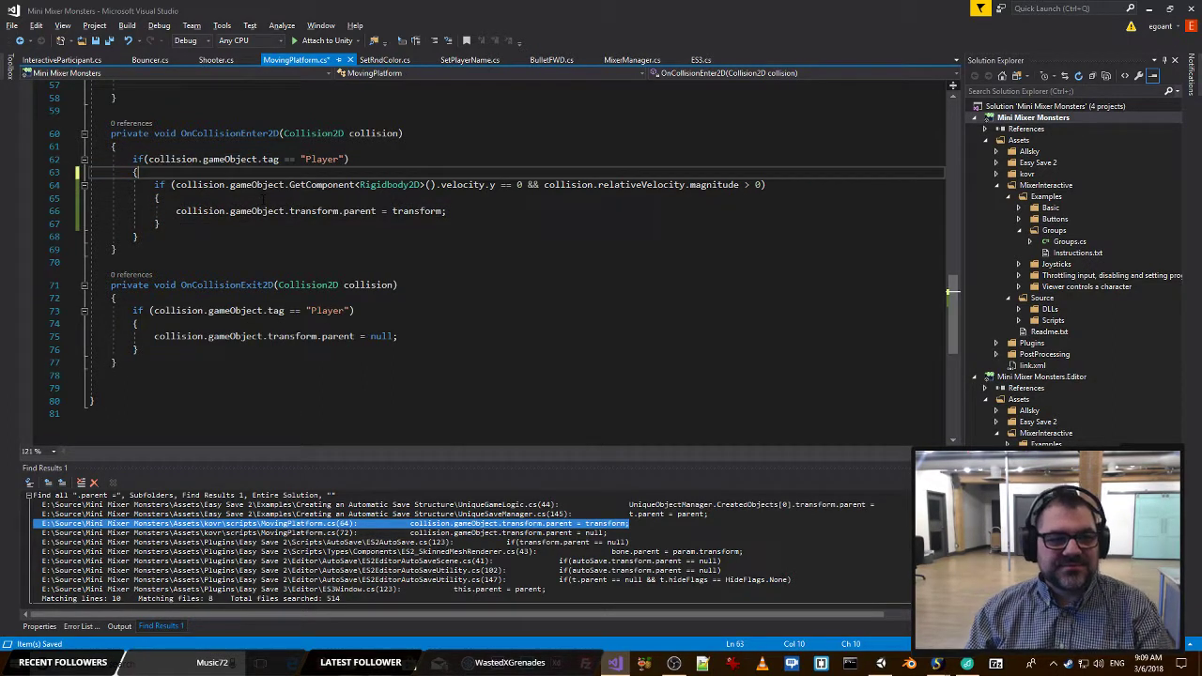
{"action": "key", "text": "ctrl+s"}
{"action": "left_click", "coordinate": [263, 160]}
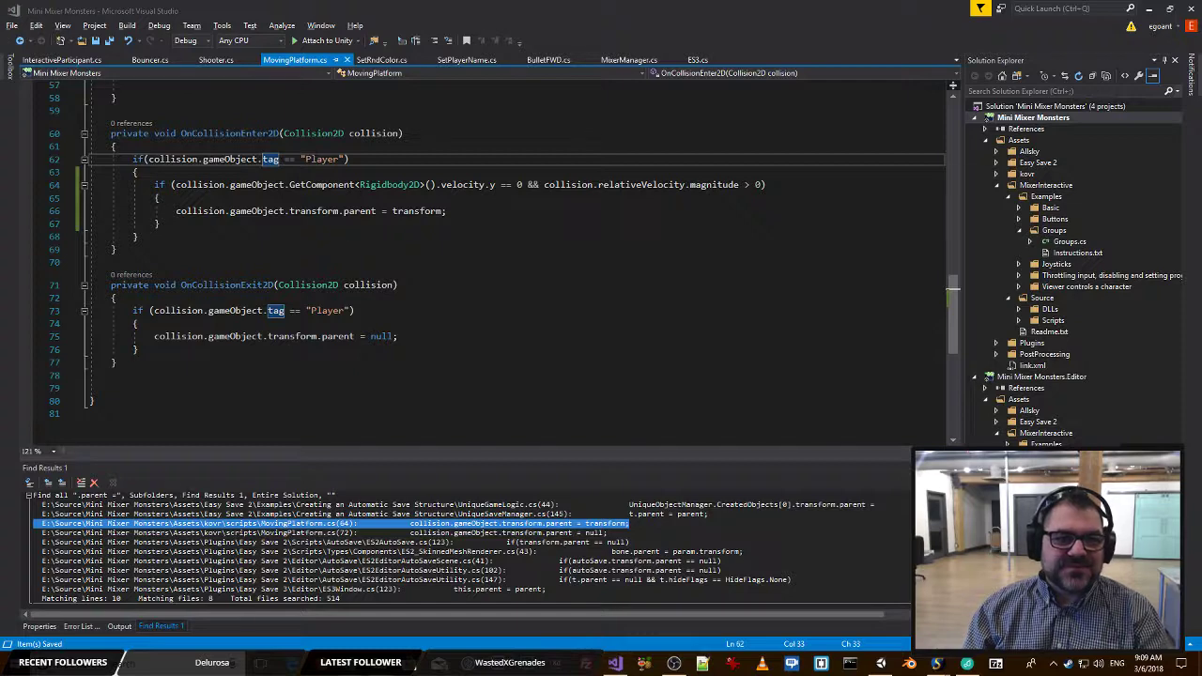
Switch to Unity and create an empty game object at the root of the scene hierarchy.
{"action": "key", "text": "alt+Tab"}
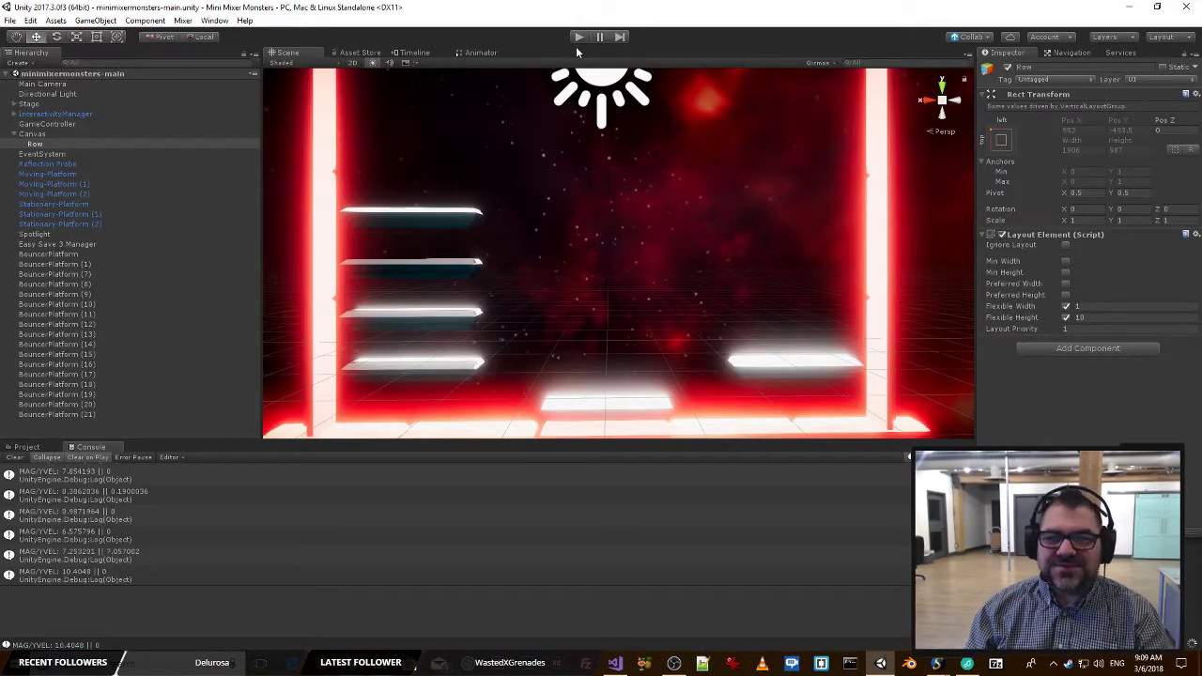
{"action": "key", "text": "alt+Tab"}
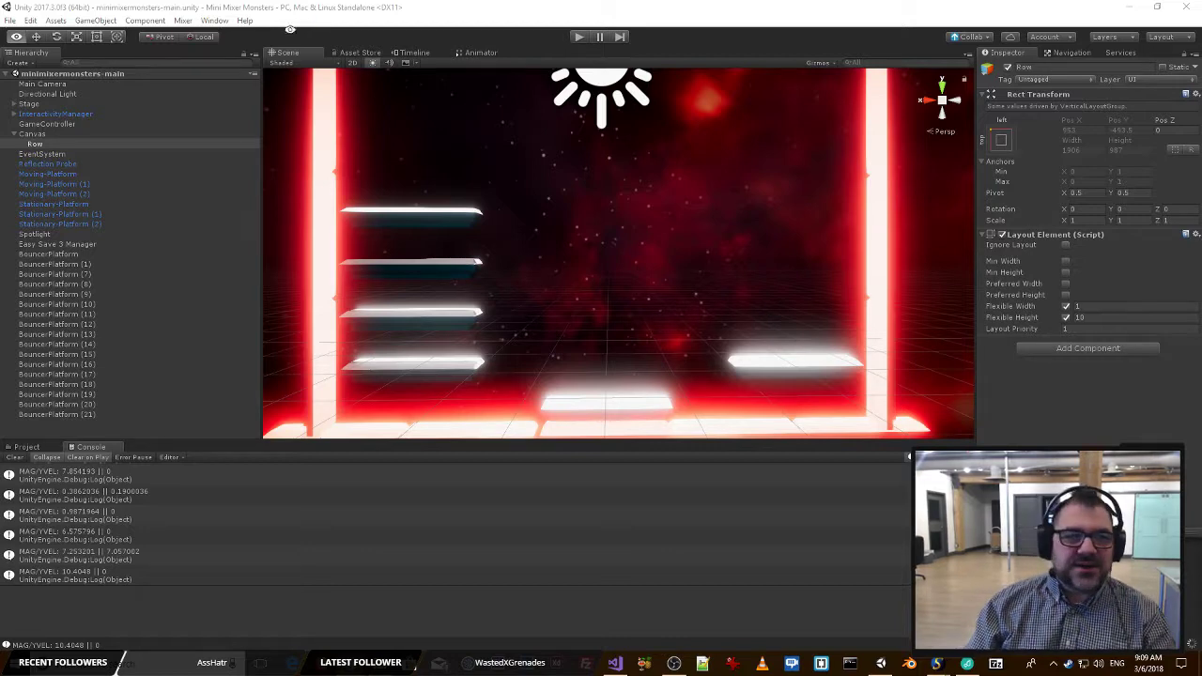
{"action": "left_click", "coordinate": [154, 403]}
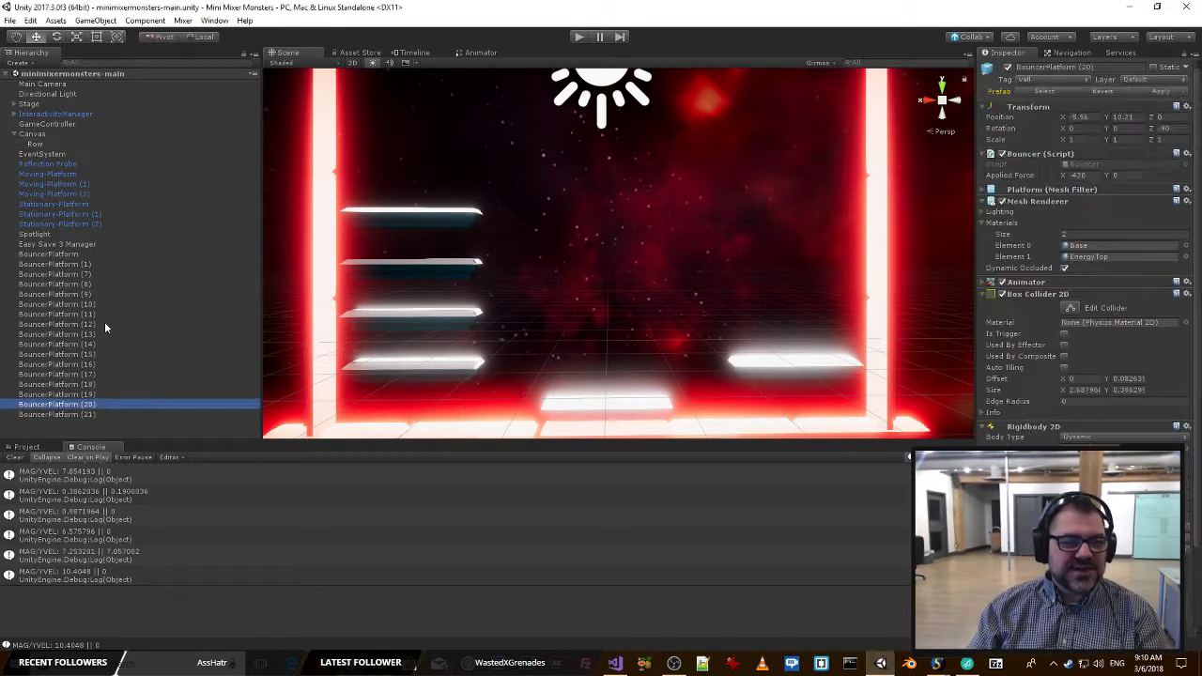
{"action": "left_click", "coordinate": [62, 432]}
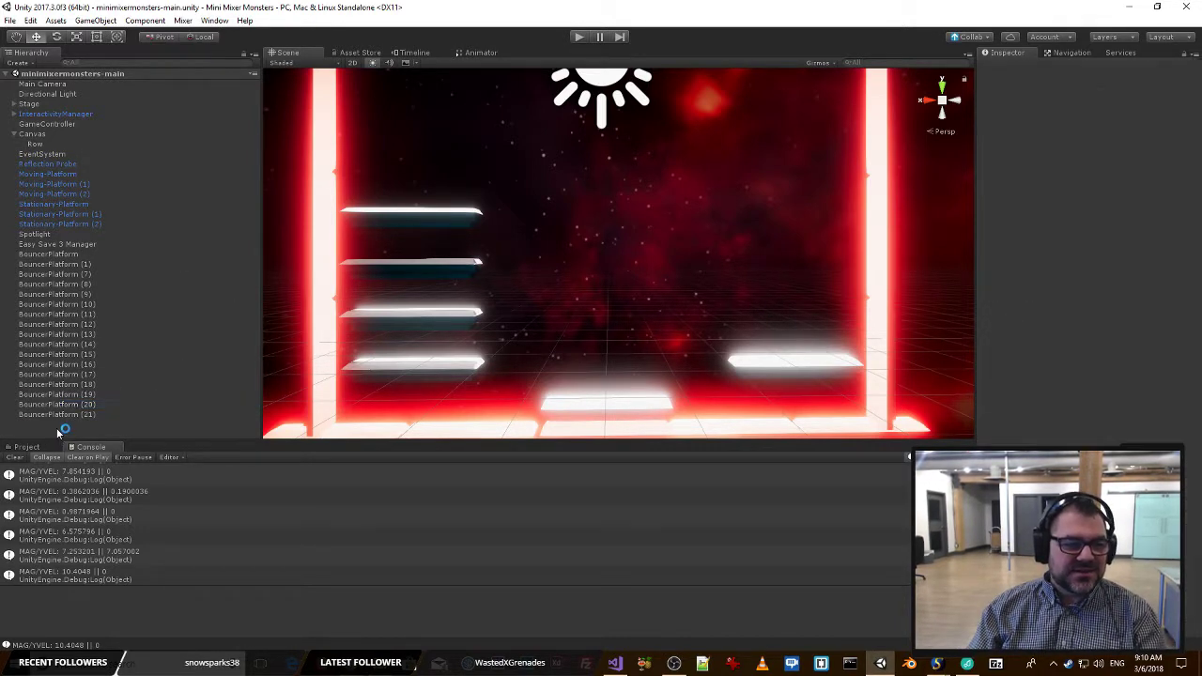
{"action": "right_click", "coordinate": [58, 429]}
{"action": "left_click", "coordinate": [101, 294]}
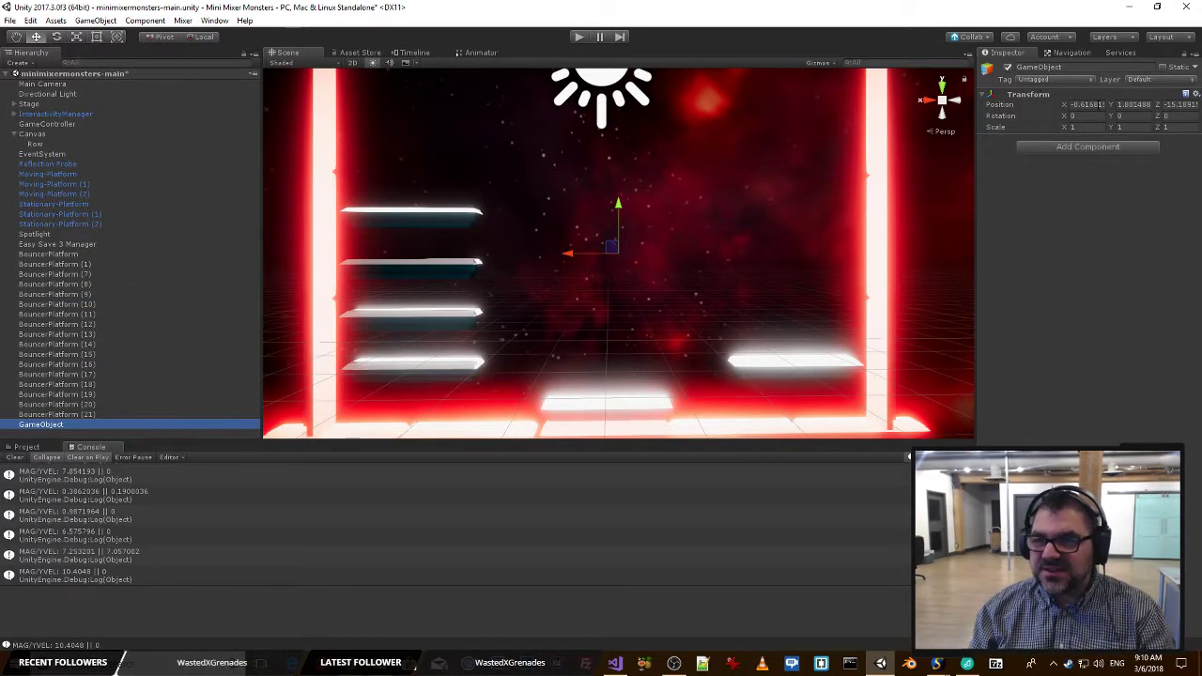
Set the new empty object's position to 0, 0, 0 and name it Platforms.
{"action": "left_click", "coordinate": [1088, 105]}
{"action": "type", "text": "0"}
{"action": "key", "text": "Tab"}
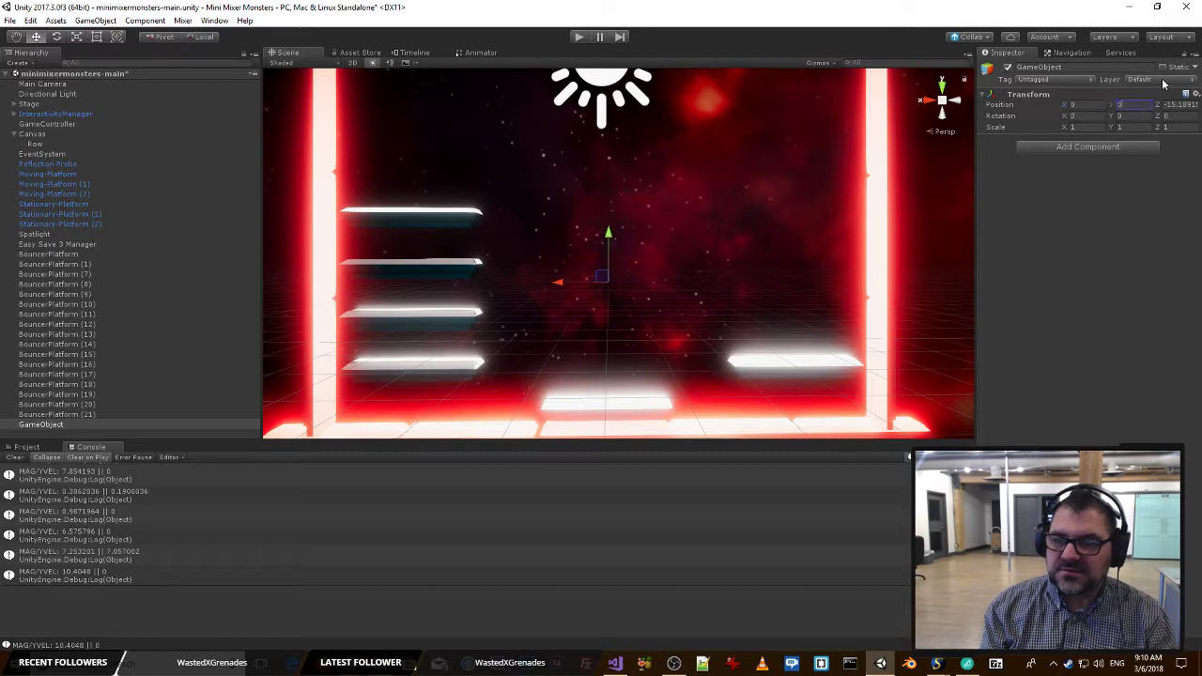
{"action": "type", "text": "0"}
{"action": "key", "text": "Tab"}
{"action": "type", "text": "0"}
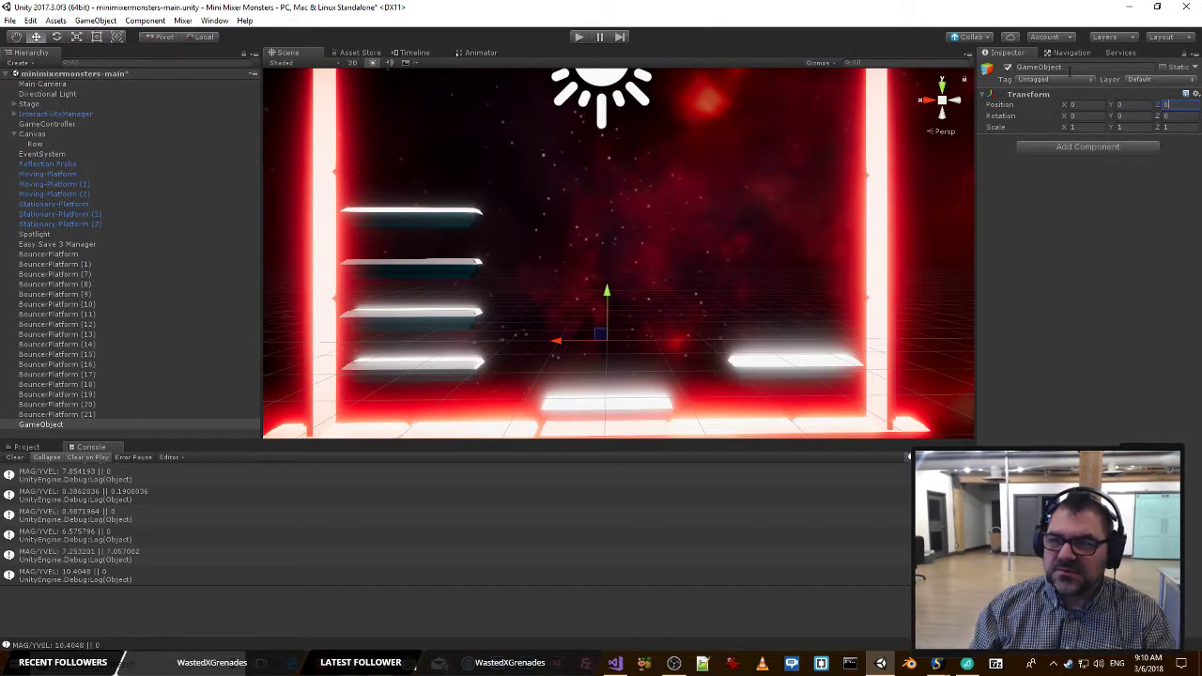
{"action": "left_click", "coordinate": [1069, 67]}
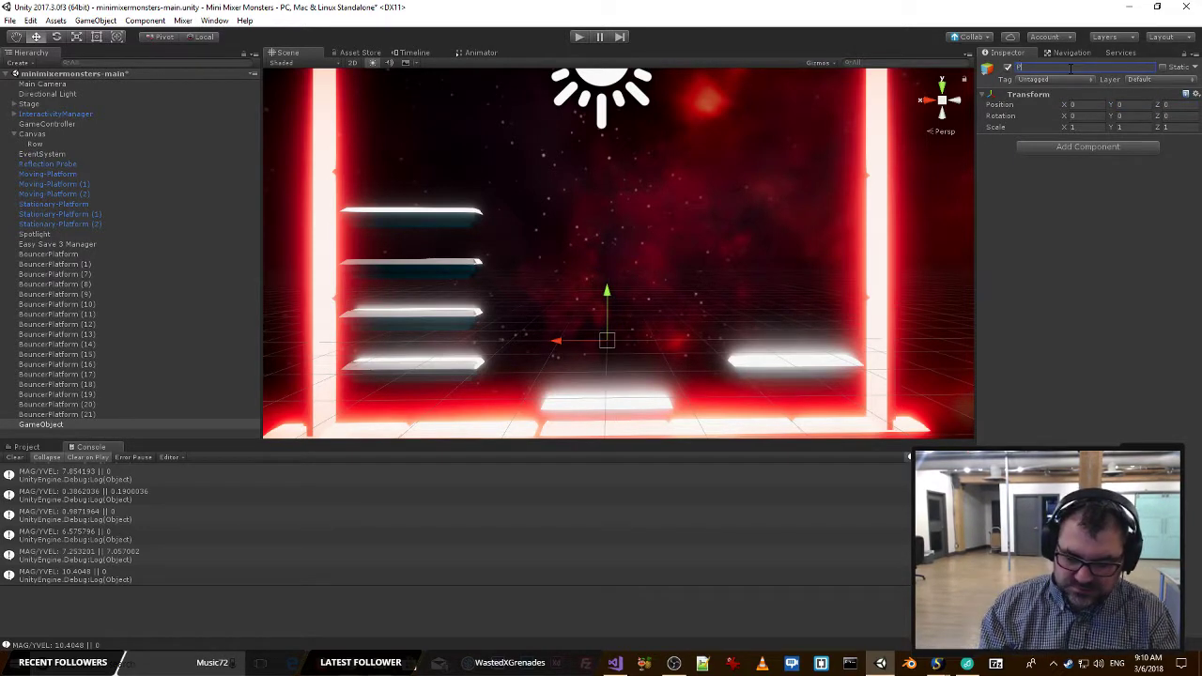
{"action": "type", "text": "Platforms"}
{"action": "key", "text": "Return"}
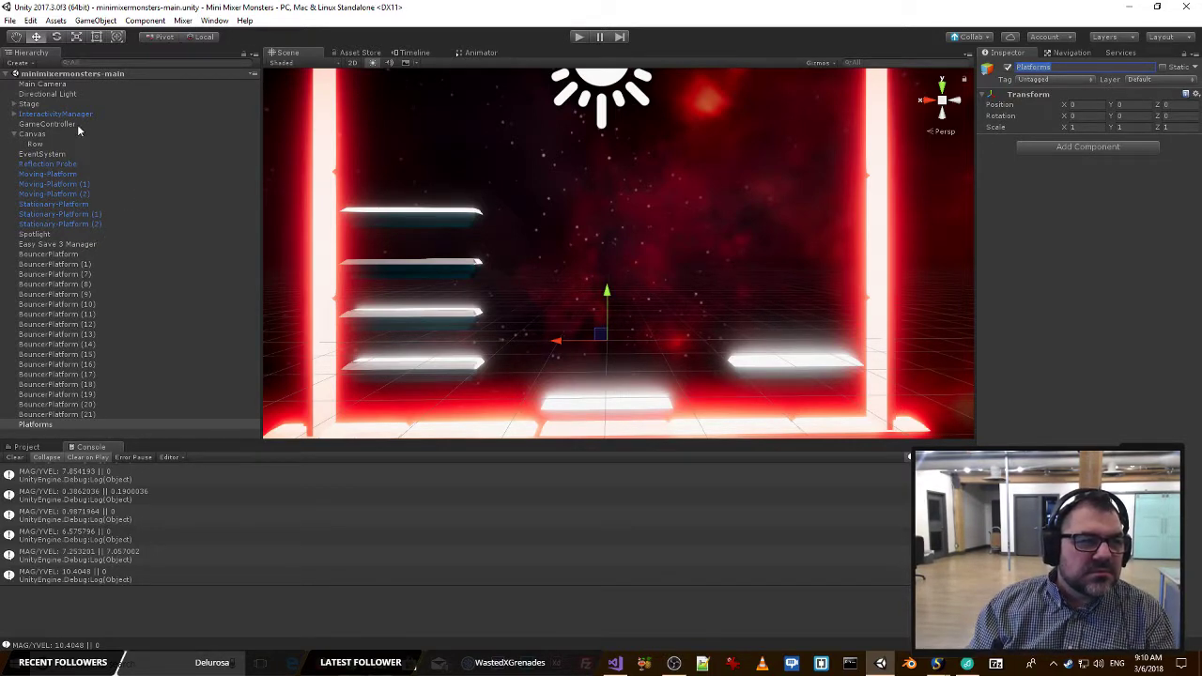
Check the contents of the Stage object and identify which hierarchy object is the uppermost platform in the scene.
{"action": "left_click", "coordinate": [10, 104]}
{"action": "left_click", "coordinate": [13, 106]}
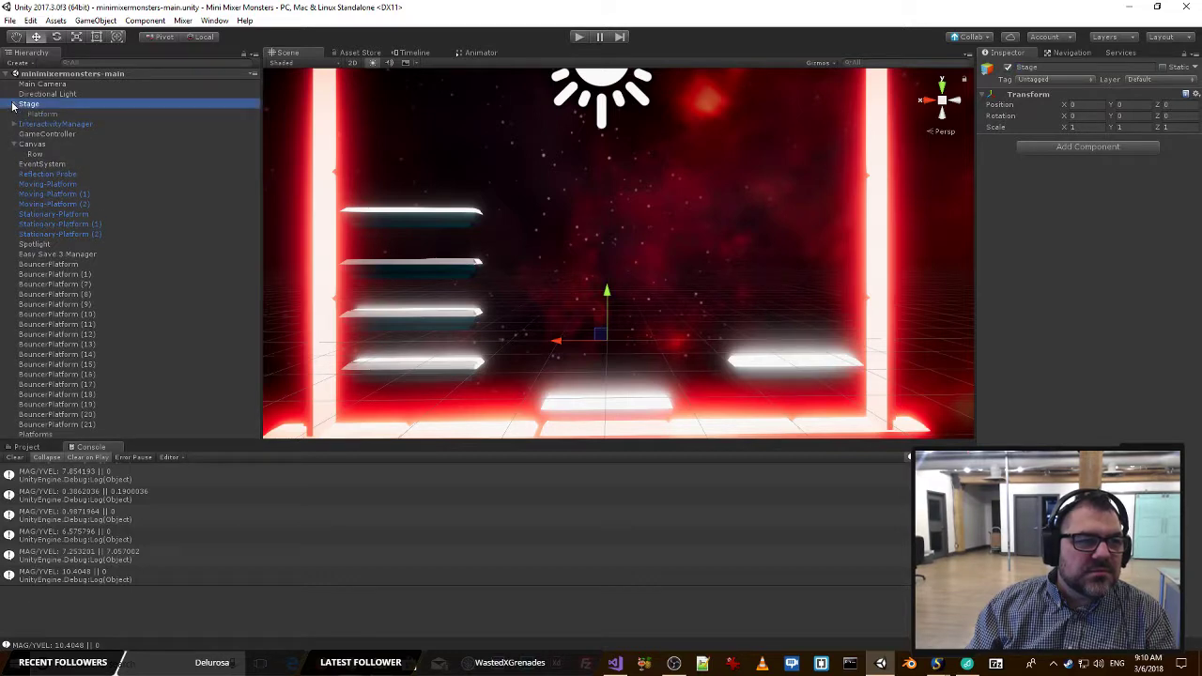
{"action": "left_click", "coordinate": [13, 105]}
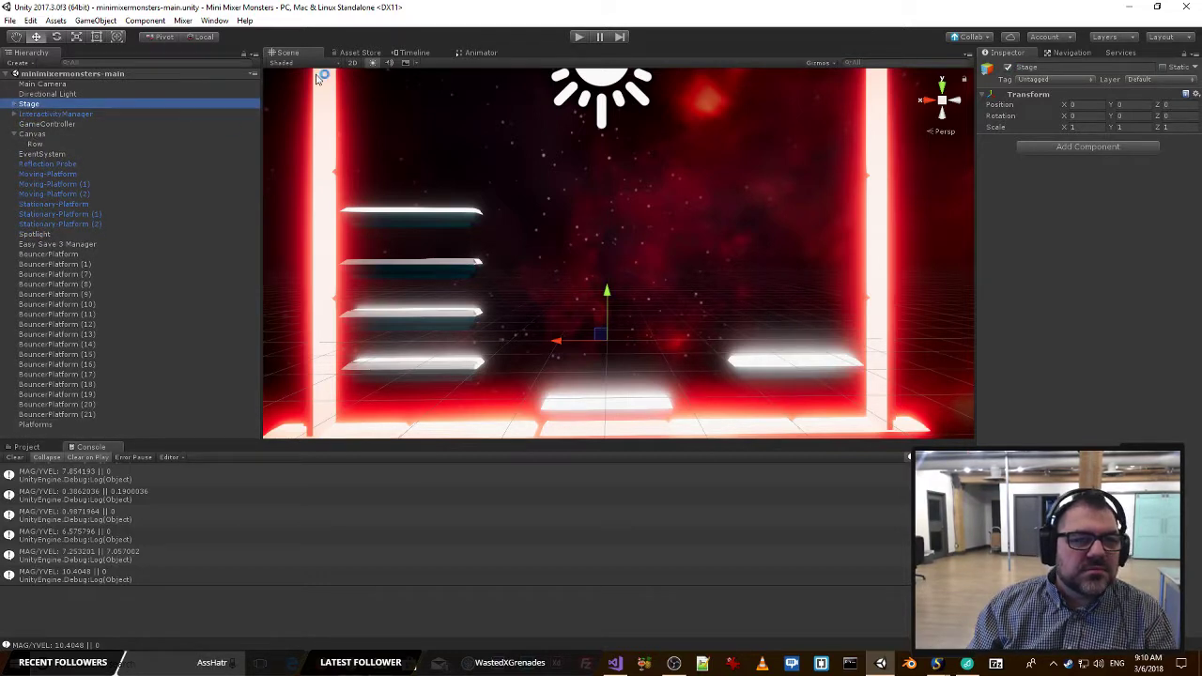
{"action": "left_click", "coordinate": [395, 216]}
{"action": "left_click", "coordinate": [22, 148]}
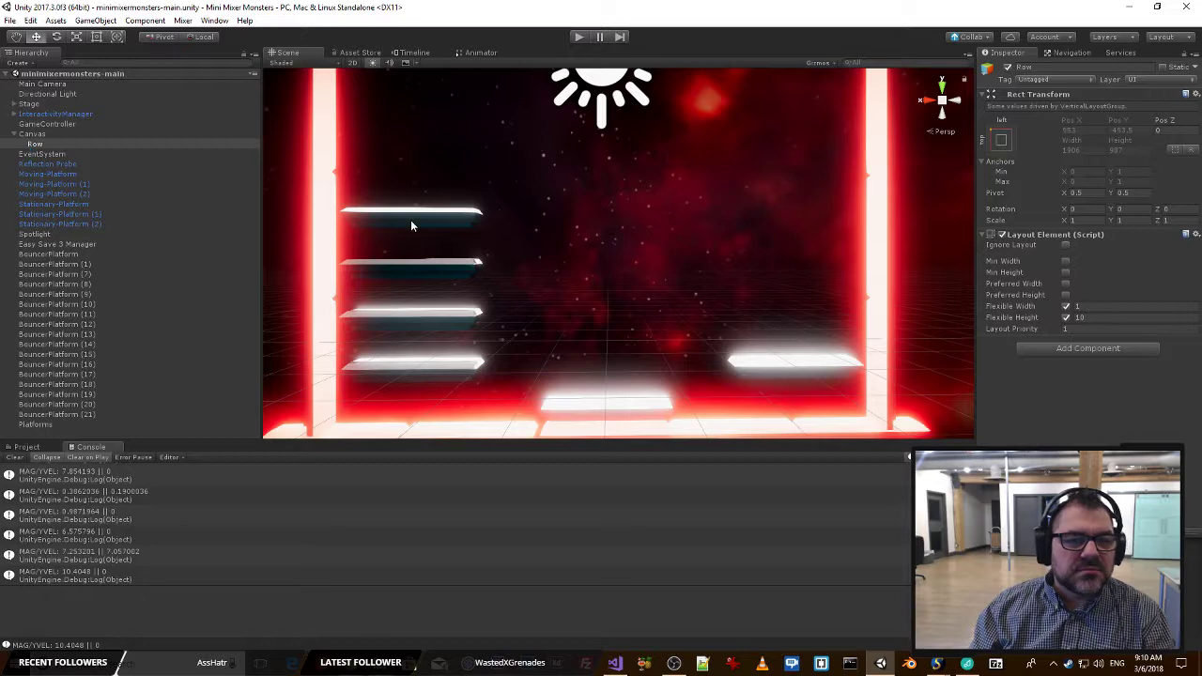
{"action": "right_click_drag", "start_coordinate": [411, 225], "coordinate": [487, 188]}
{"action": "key", "text": "w"}
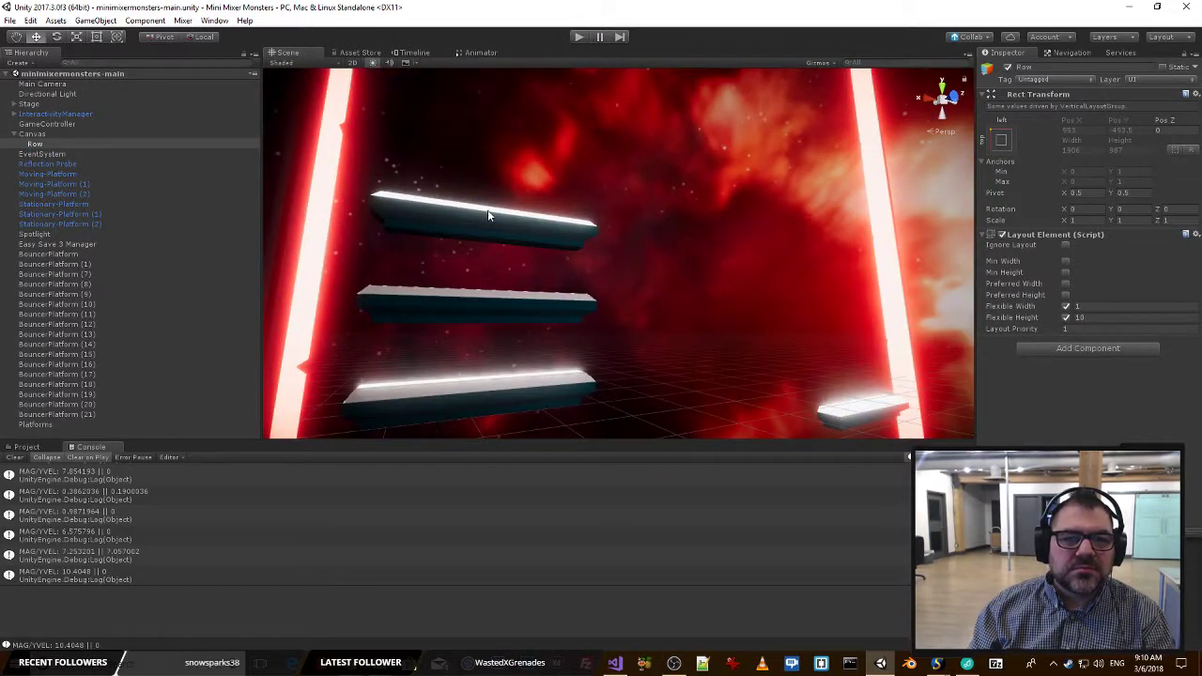
{"action": "left_click", "coordinate": [487, 215]}
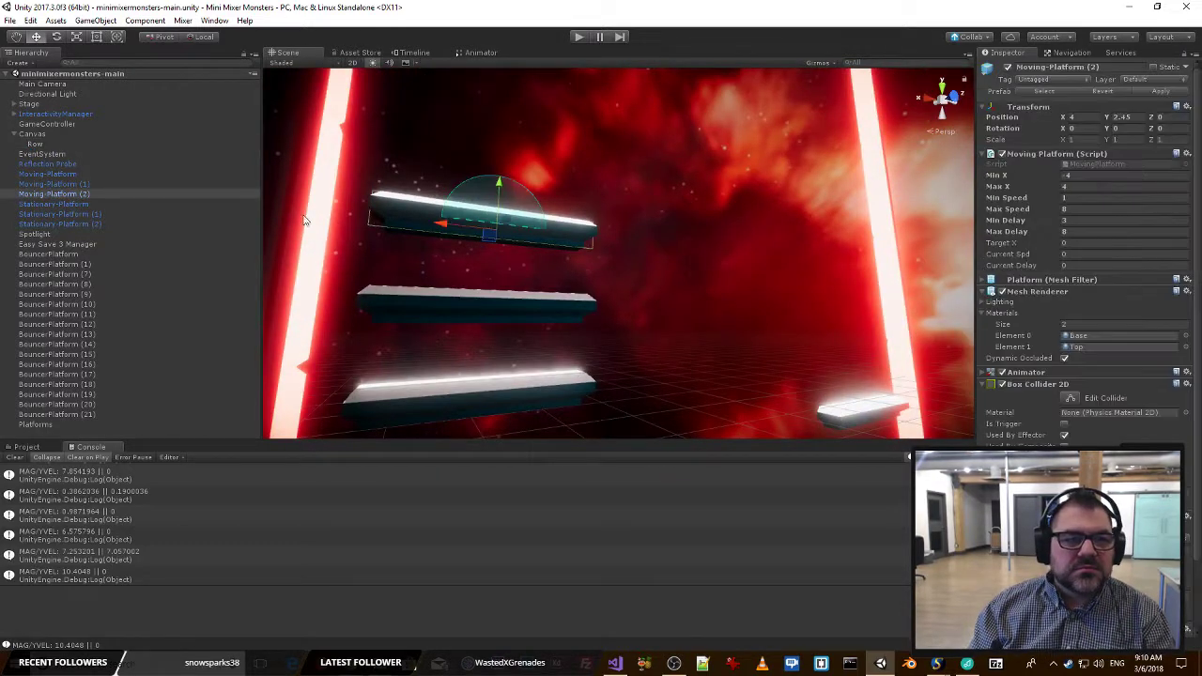
Move all Moving-Platform and Stationary-Platform objects under the Platforms object and collapse the group.
{"action": "left_click", "coordinate": [56, 174]}
{"action": "left_click", "coordinate": [92, 224], "text": "shift"}
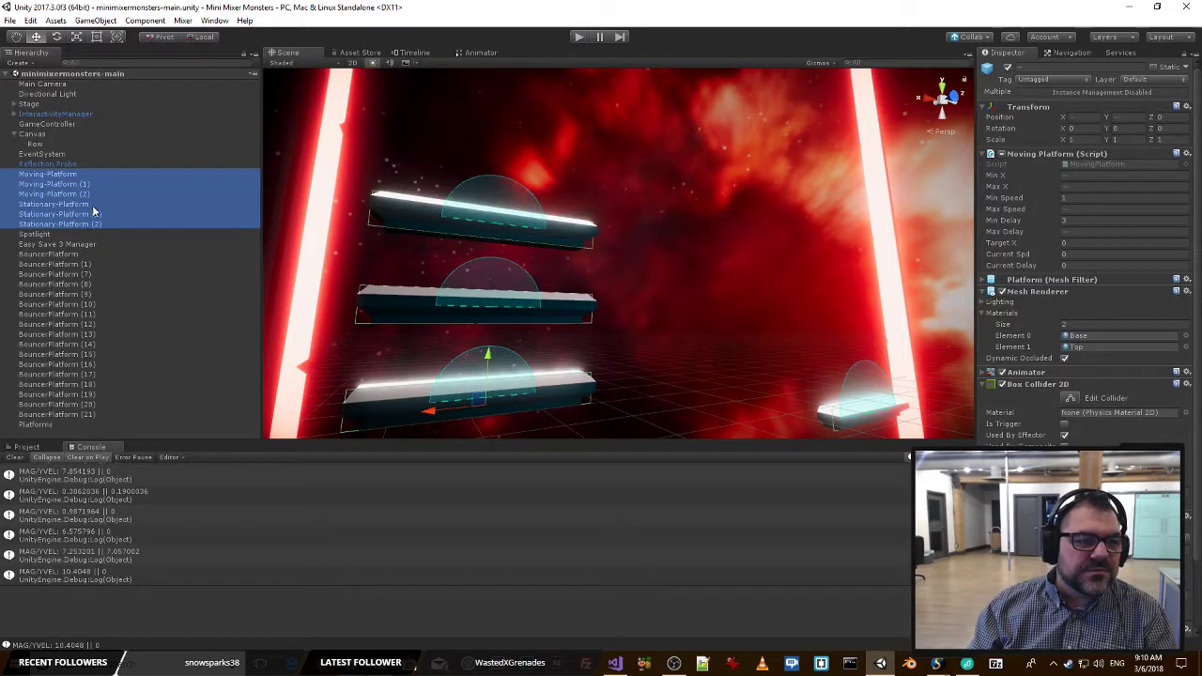
{"action": "left_click_drag", "start_coordinate": [66, 184], "coordinate": [32, 425]}
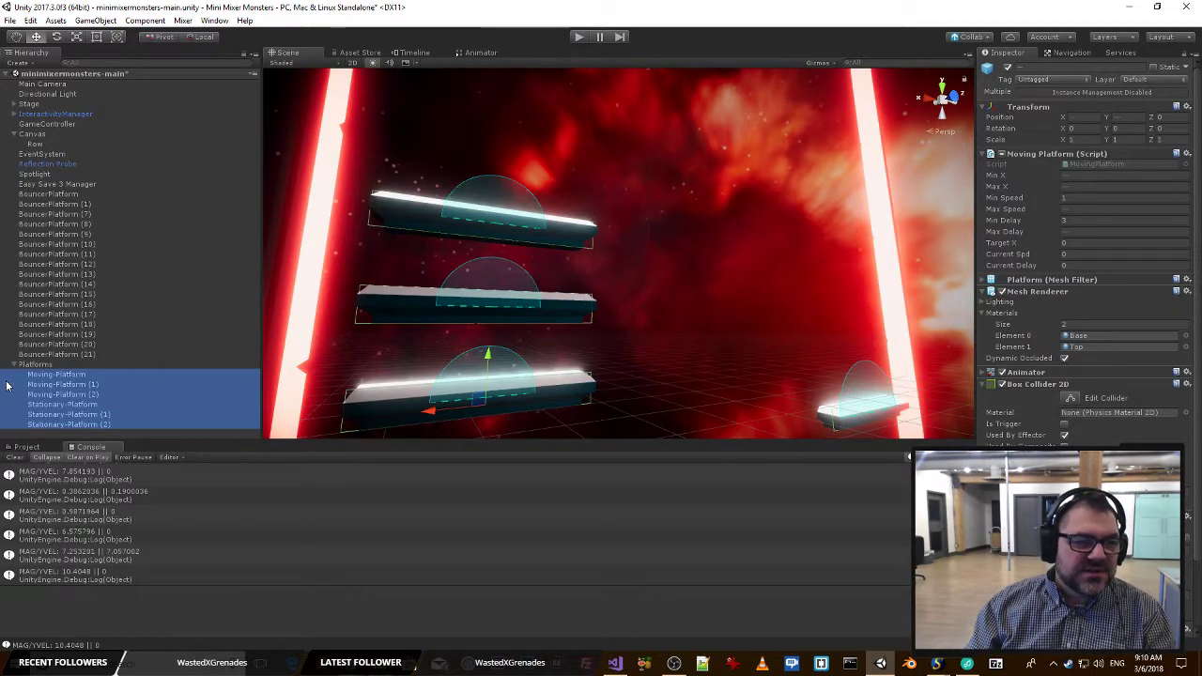
{"action": "left_click", "coordinate": [15, 366]}
Create another empty root object named Boundaries and set its position to 0, 0, 0.
{"action": "right_click", "coordinate": [100, 403]}
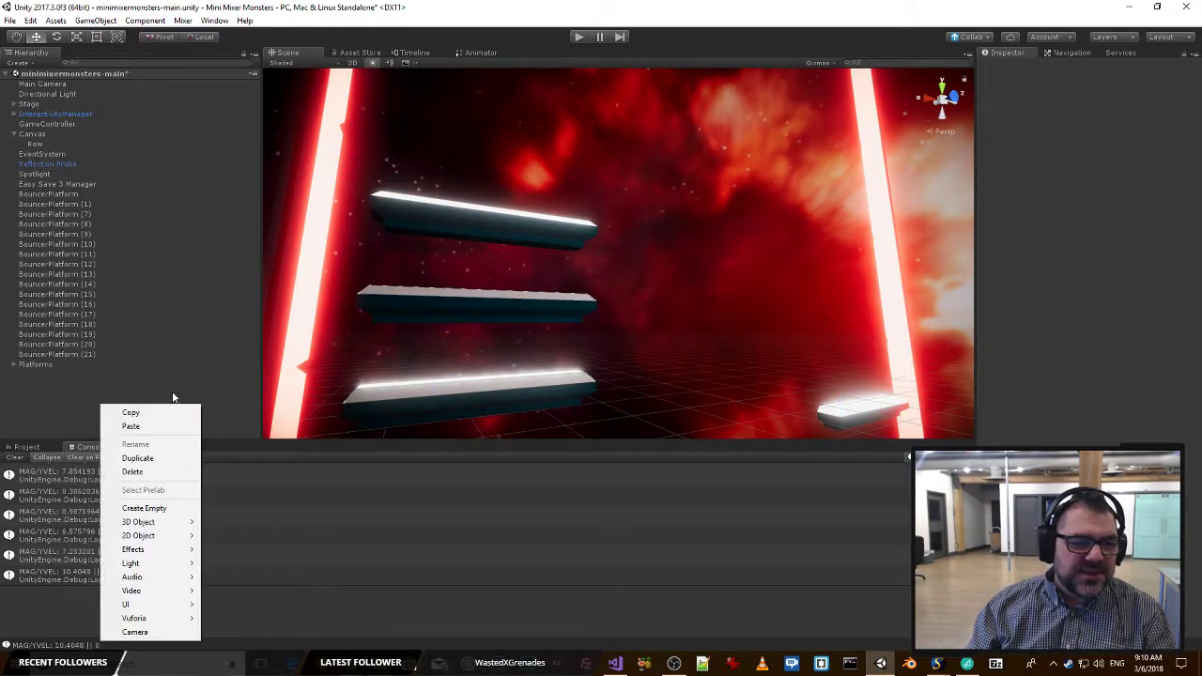
{"action": "left_click", "coordinate": [155, 508]}
{"action": "left_click", "coordinate": [1083, 66]}
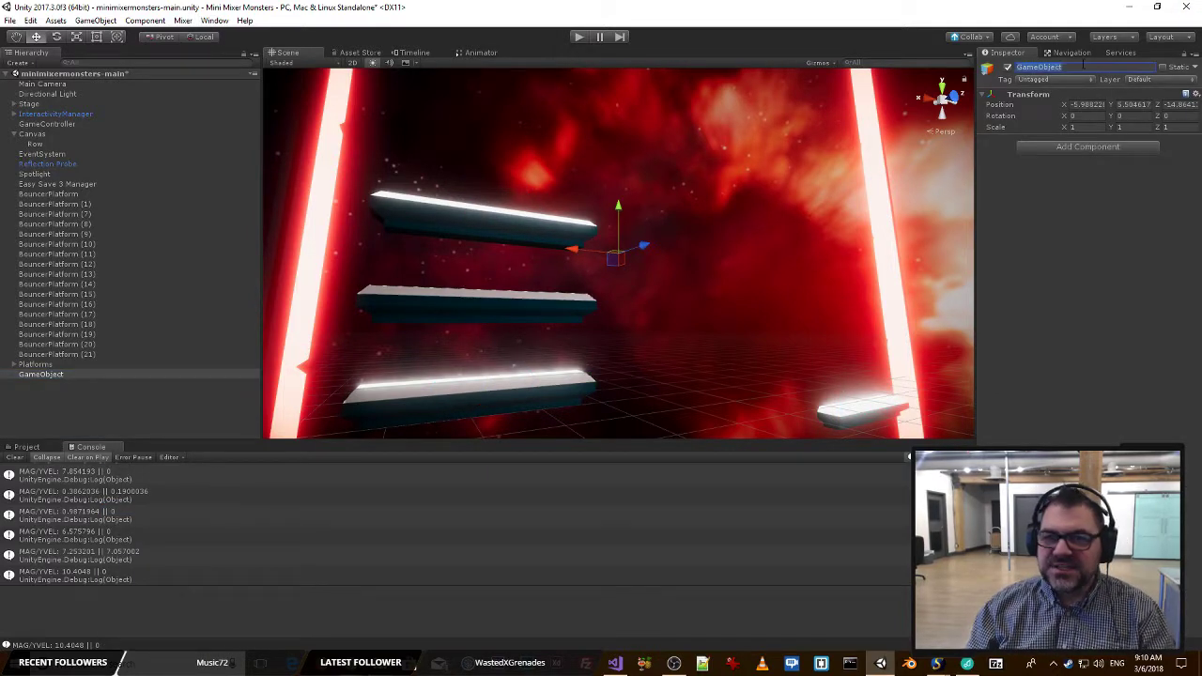
{"action": "type", "text": "Boundaries"}
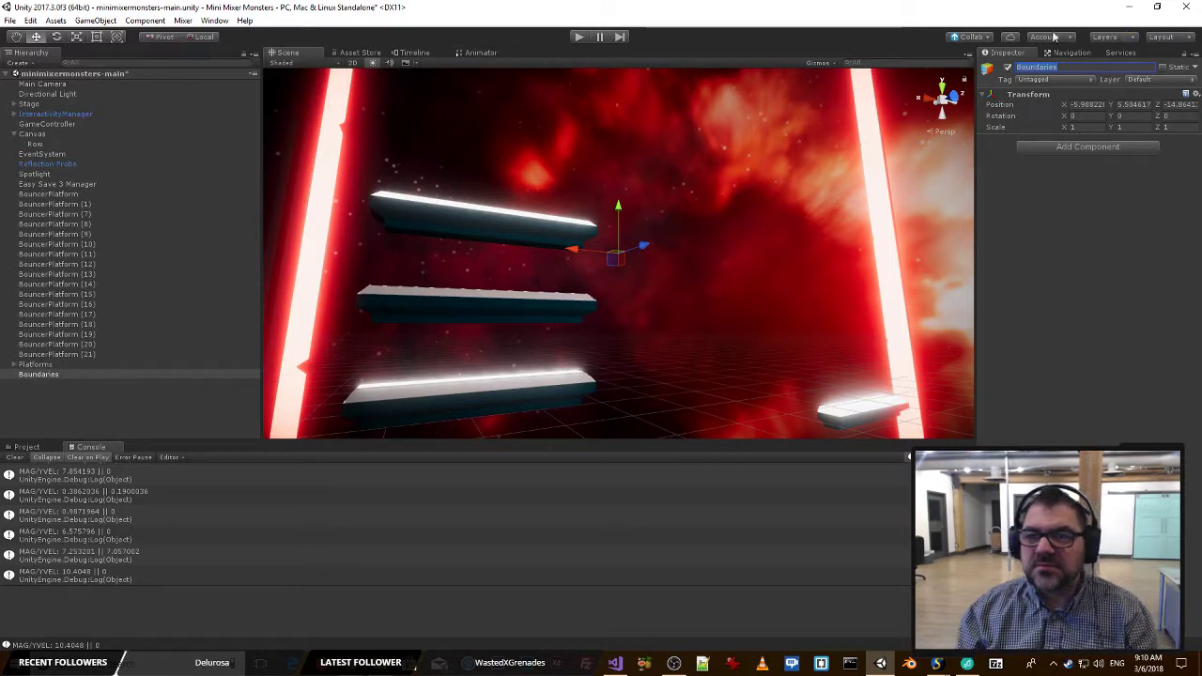
{"action": "type", "text": "0"}
{"action": "key", "text": "Tab"}
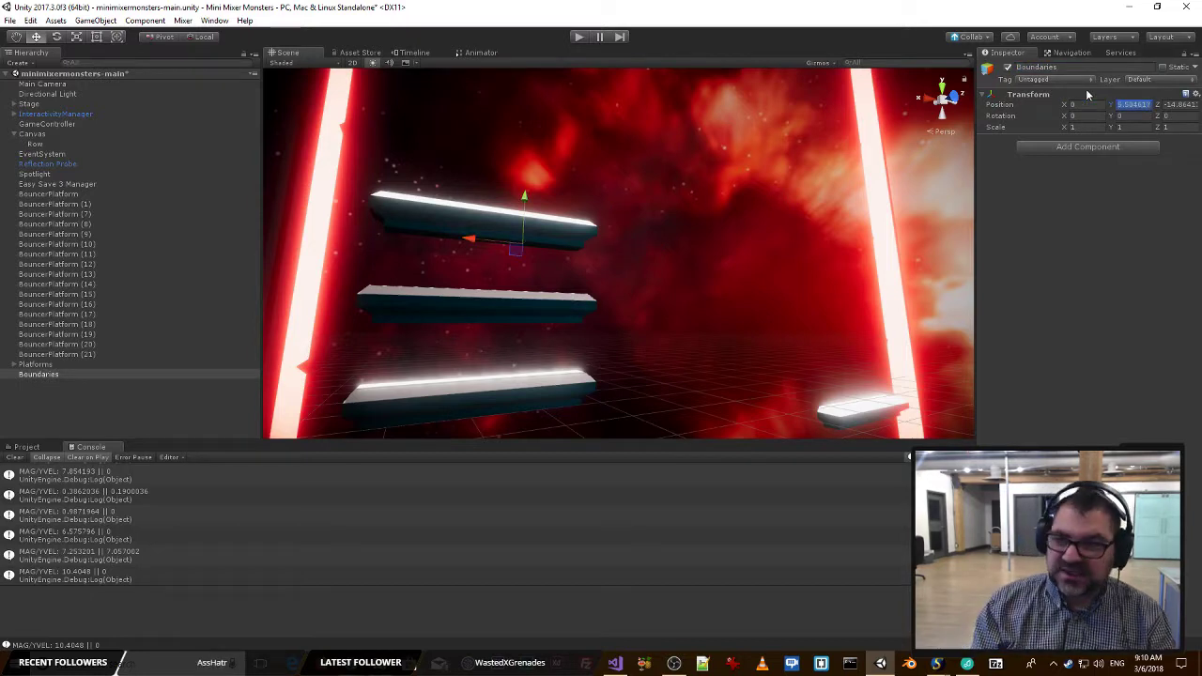
{"action": "type", "text": "0"}
{"action": "key", "text": "Tab"}
{"action": "type", "text": "0"}
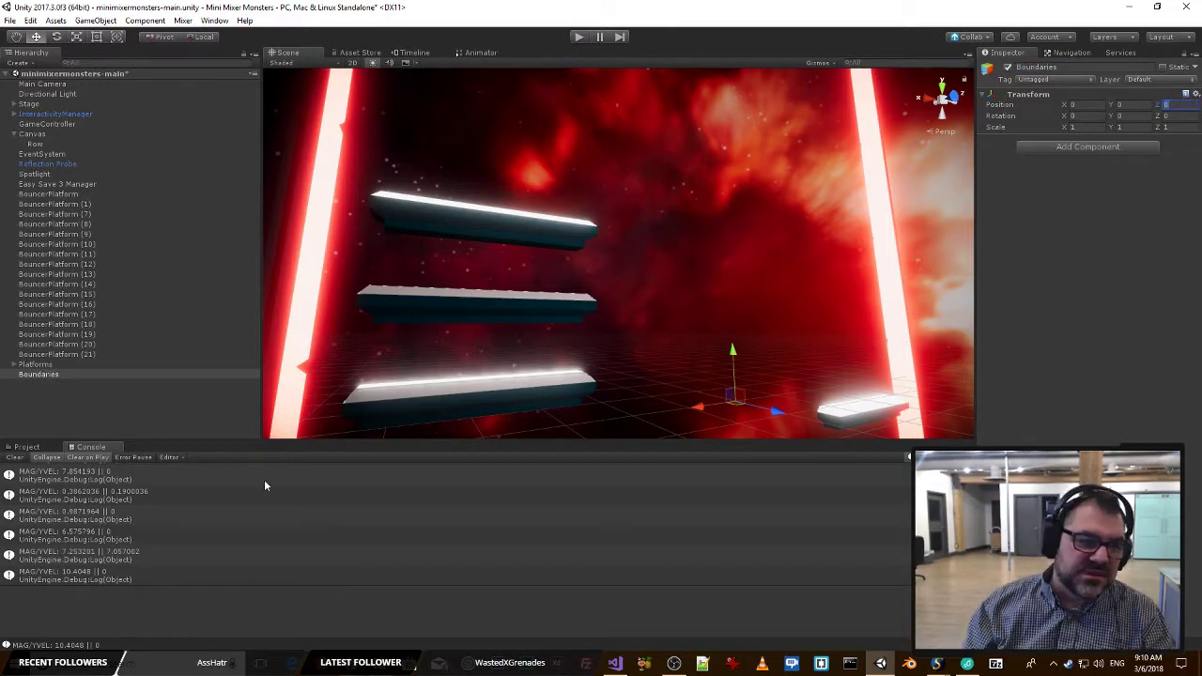
Move all BouncerPlatform objects, from the unnumbered one through (21), under the Boundaries object and collapse the group.
{"action": "left_click", "coordinate": [47, 194]}
{"action": "left_click", "coordinate": [58, 355], "text": "shift"}
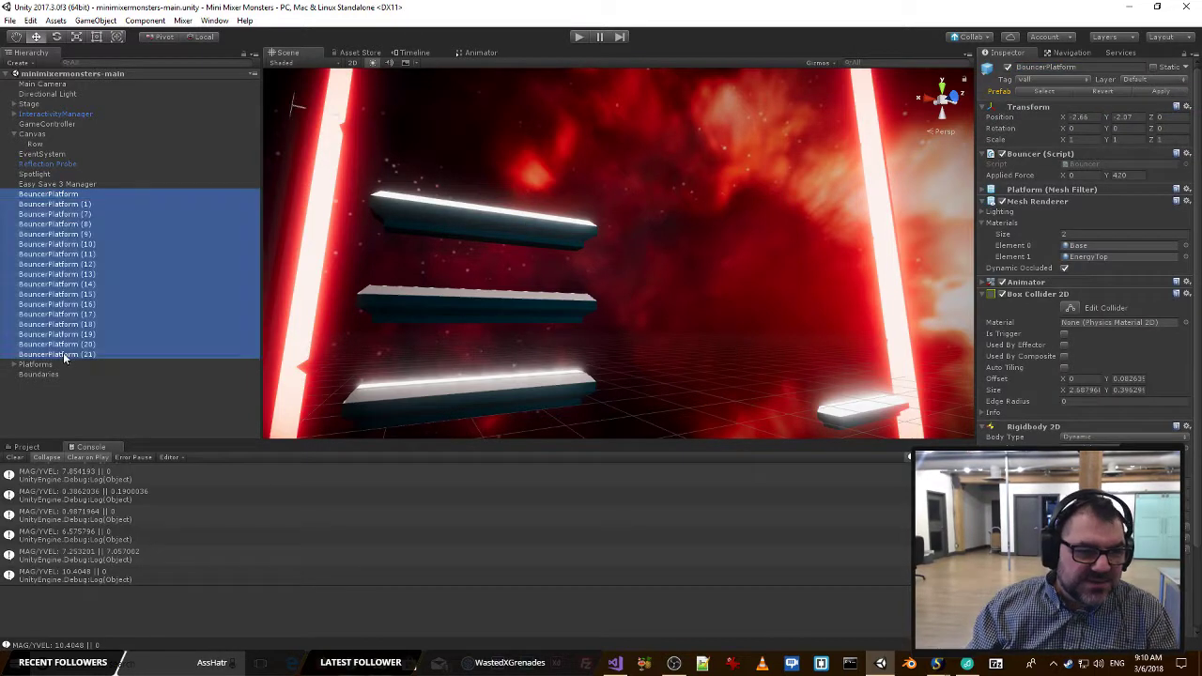
{"action": "left_click_drag", "start_coordinate": [56, 376], "coordinate": [55, 366]}
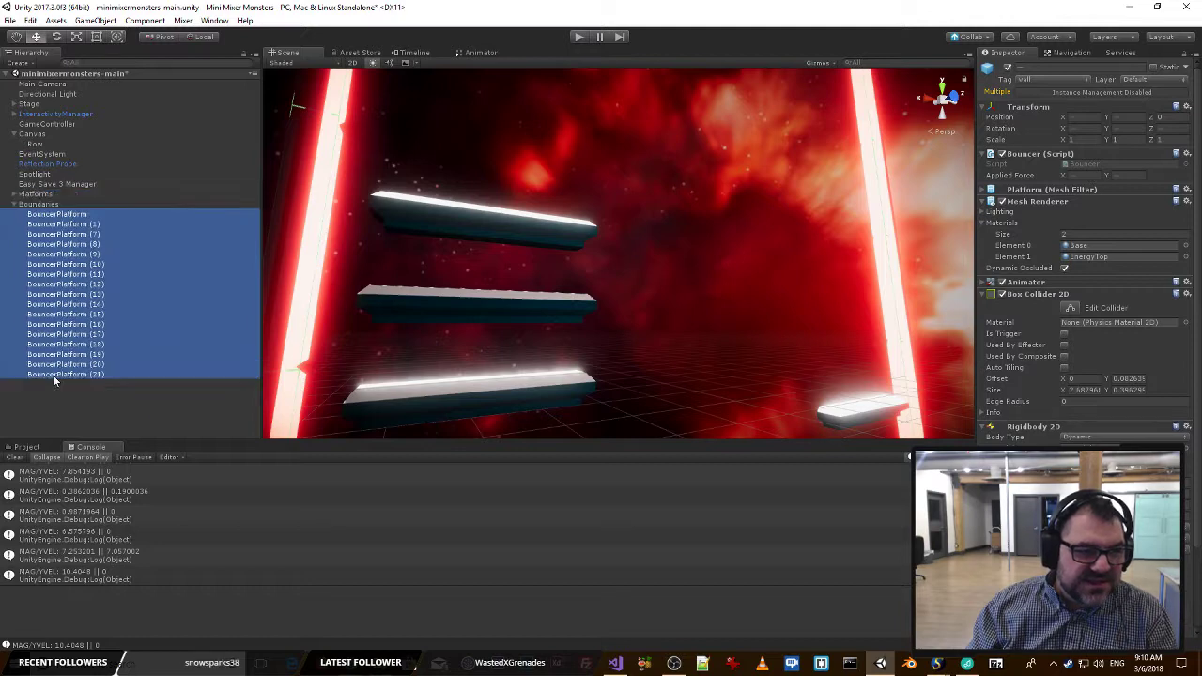
{"action": "left_click", "coordinate": [16, 195]}
{"action": "left_click", "coordinate": [249, 249]}
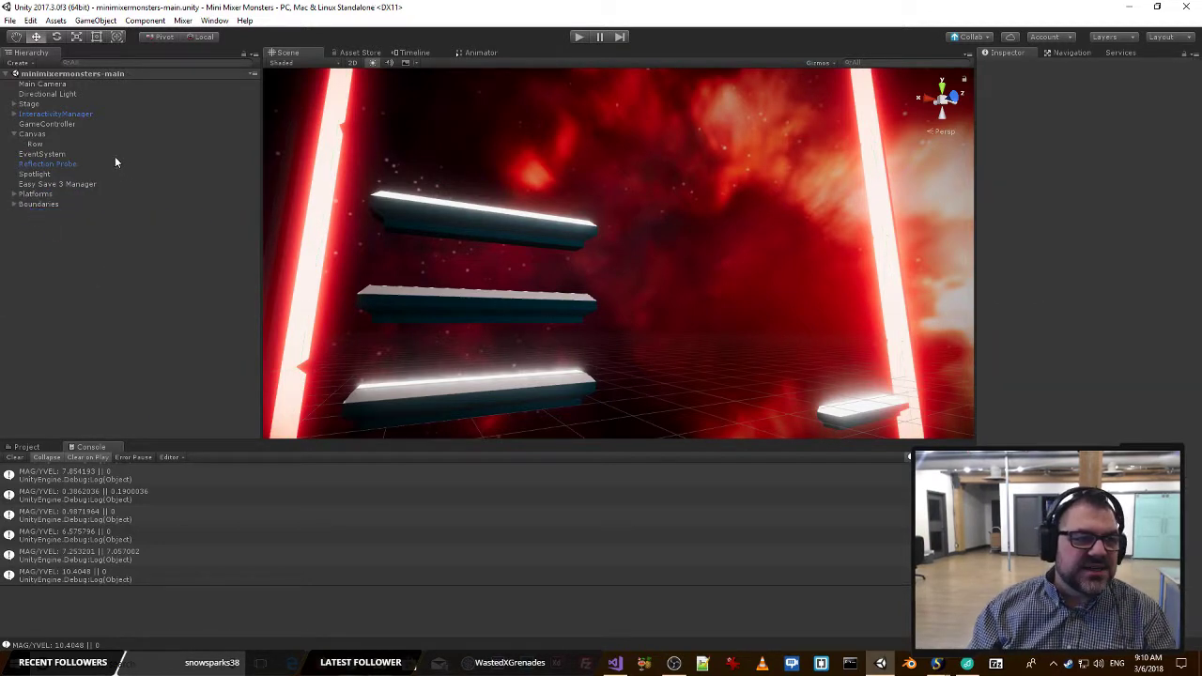
Check the Reflection Probe against the stage in the scene and delete it.
{"action": "left_click", "coordinate": [77, 164]}
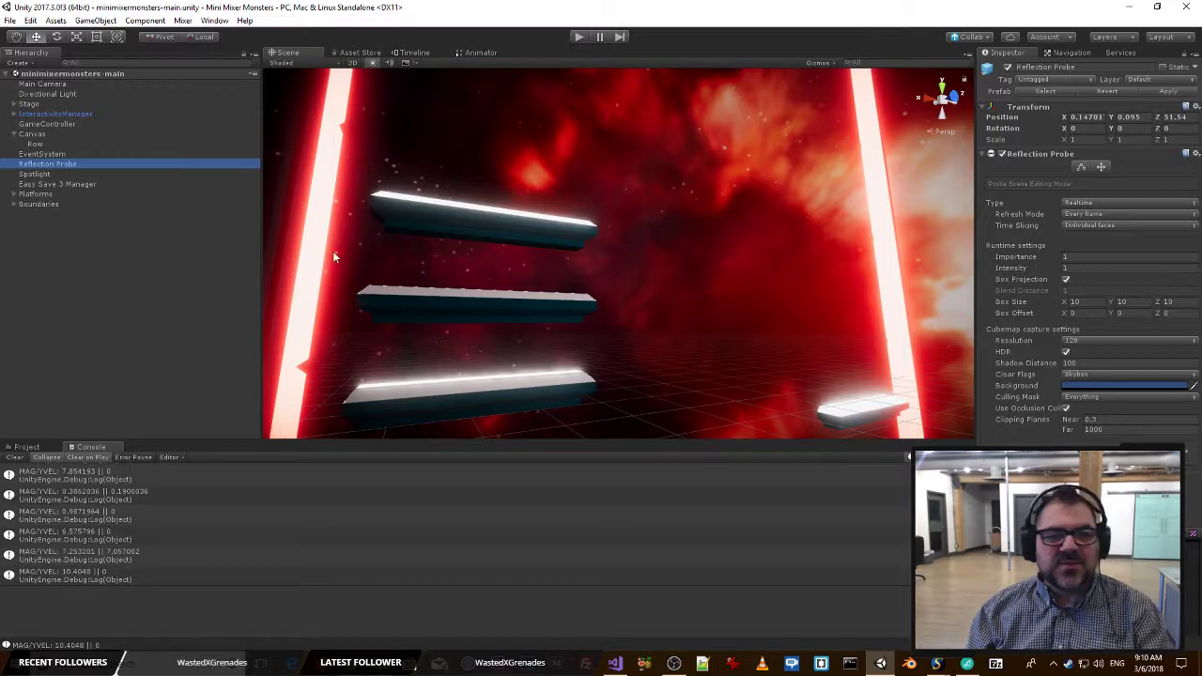
{"action": "key", "text": "s"}
{"action": "right_click_drag", "start_coordinate": [725, 232], "coordinate": [657, 319]}
{"action": "key", "text": "w"}
{"action": "left_click", "coordinate": [140, 260]}
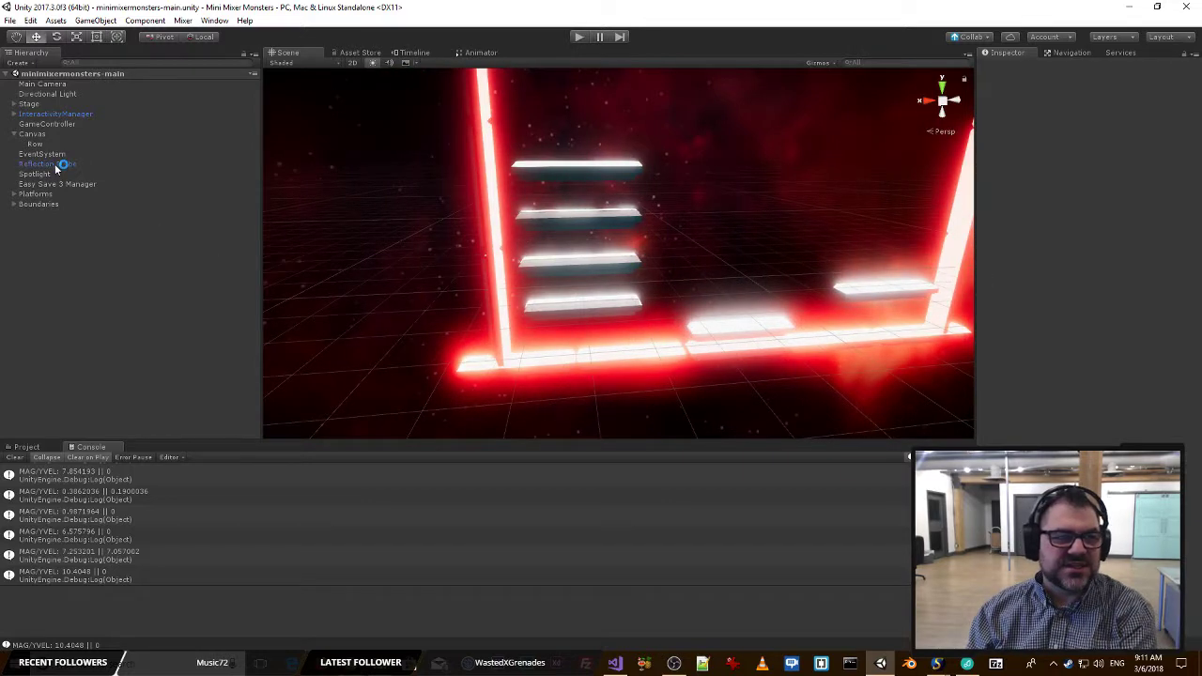
{"action": "left_click", "coordinate": [55, 163]}
{"action": "key", "text": "Delete"}
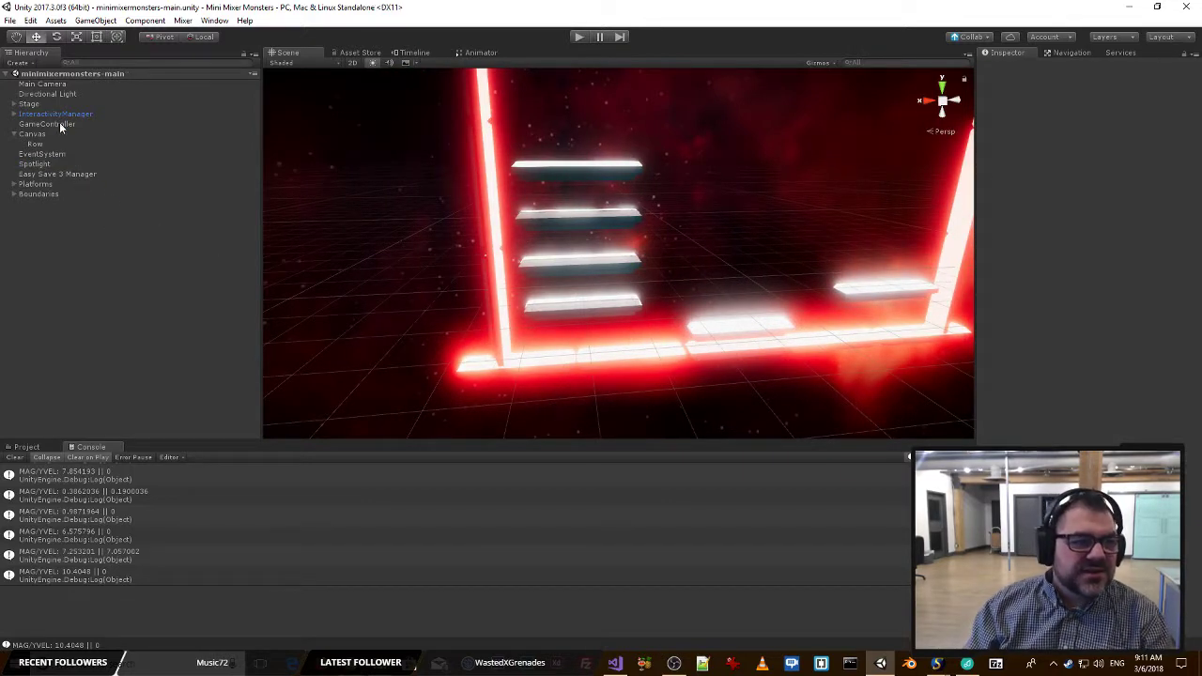
Review the component settings of the GameController, Main Camera and Canvas objects.
{"action": "left_click", "coordinate": [62, 124]}
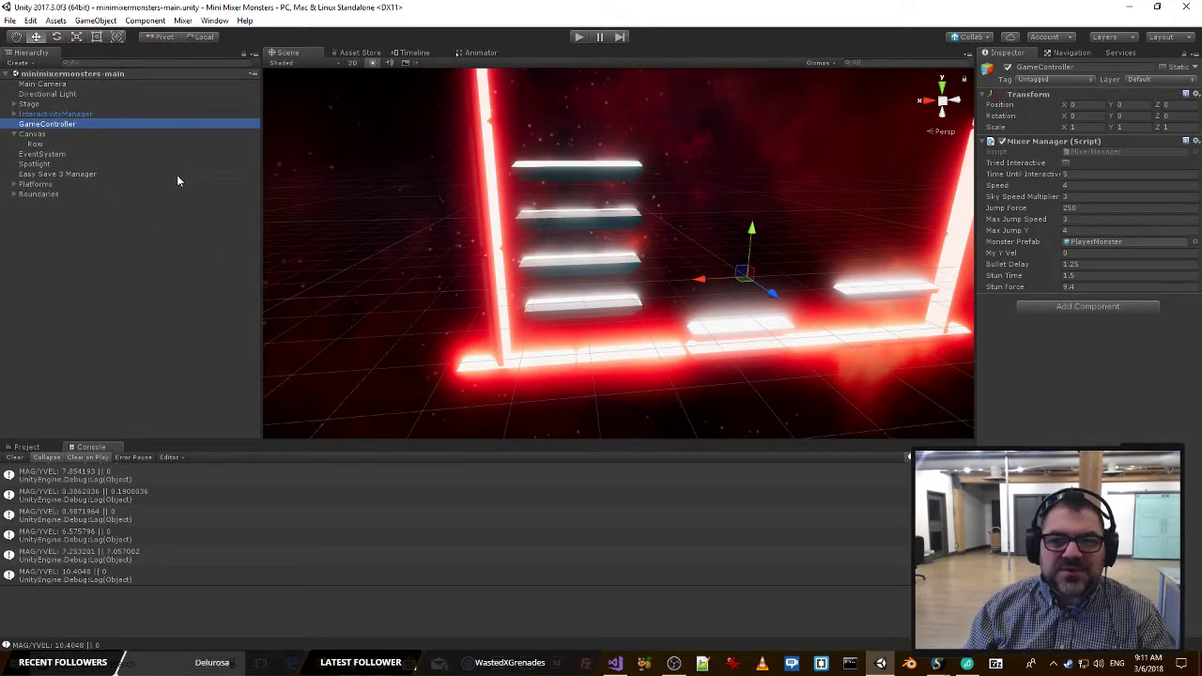
{"action": "left_click", "coordinate": [44, 84]}
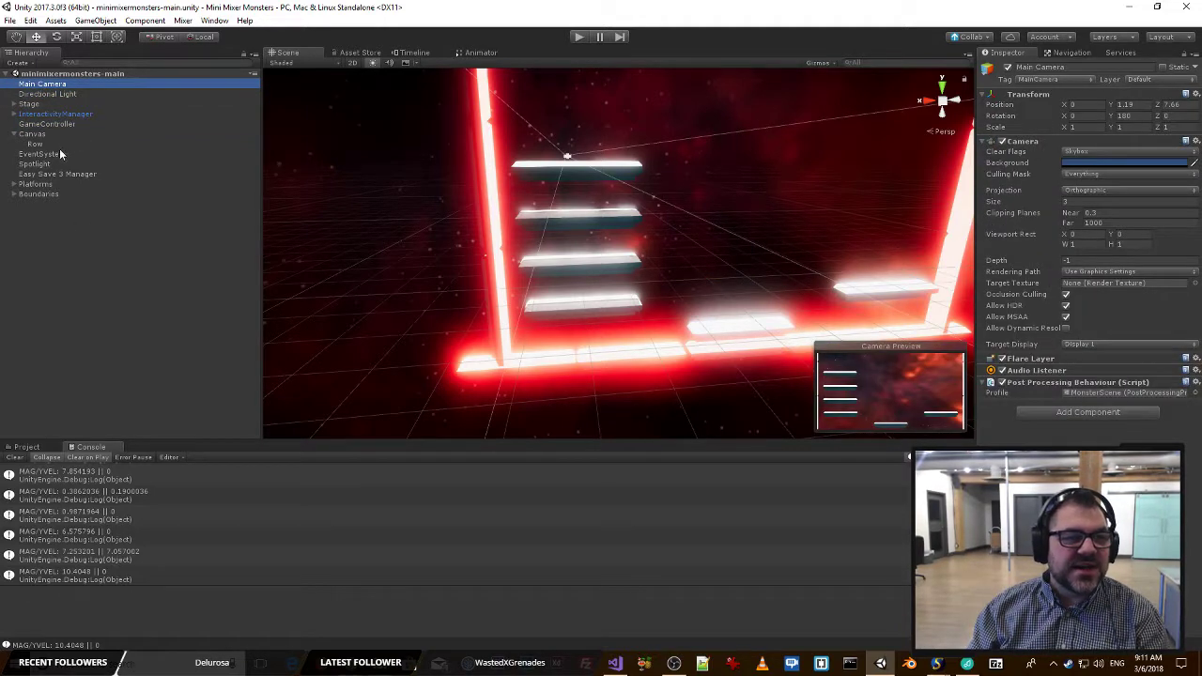
{"action": "left_click", "coordinate": [32, 135]}
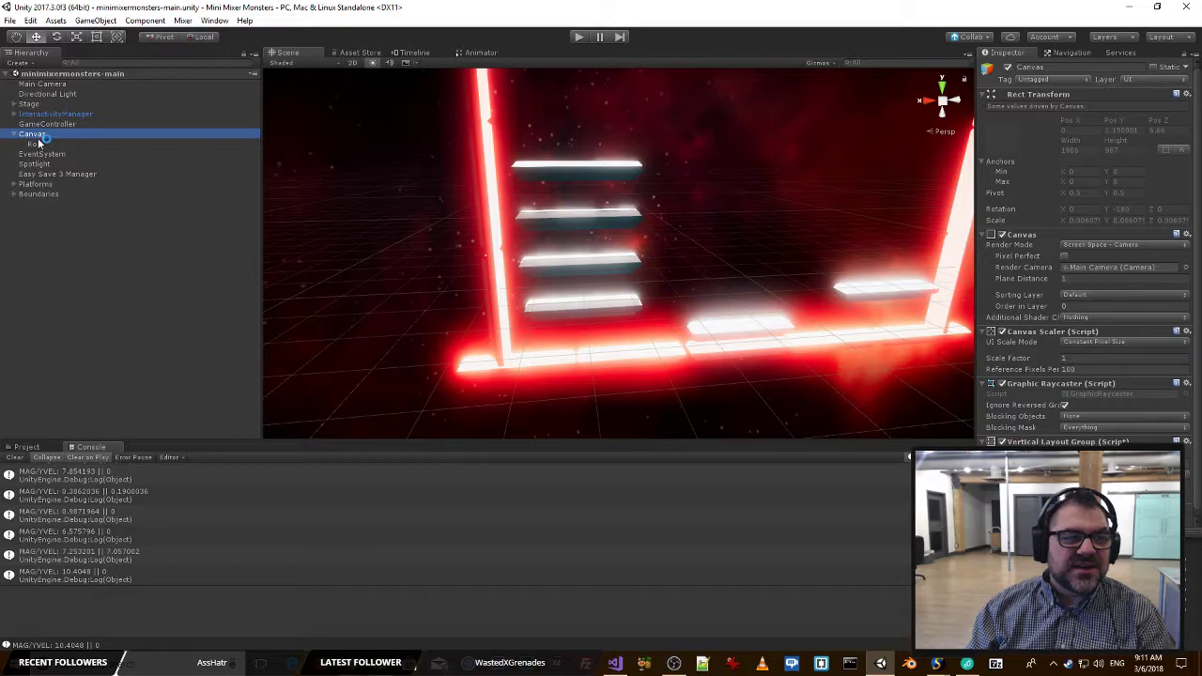
Examine how the Canvas outline is placed relative to the camera, boundaries and platforms in the scene.
{"action": "key", "text": "s"}
{"action": "mouse_move", "coordinate": [668, 215]}
{"action": "right_mouse_down"}
{"action": "mouse_move", "coordinate": [654, 238]}
{"action": "mouse_move", "coordinate": [649, 218]}
{"action": "mouse_move", "coordinate": [652, 258]}
{"action": "mouse_move", "coordinate": [639, 260]}
{"action": "mouse_move", "coordinate": [687, 223]}
{"action": "mouse_move", "coordinate": [652, 207]}
{"action": "mouse_move", "coordinate": [645, 220]}
{"action": "right_mouse_up"}
{"action": "key", "text": "d"}
{"action": "key", "text": "w"}
{"action": "key", "text": "a"}
{"action": "key", "text": "s"}
{"action": "key", "text": "d"}
{"action": "key", "text": "w"}
{"action": "key", "text": "s"}
{"action": "key", "text": "d"}
{"action": "key", "text": "a"}
{"action": "key", "text": "w"}
{"action": "key", "text": "s"}
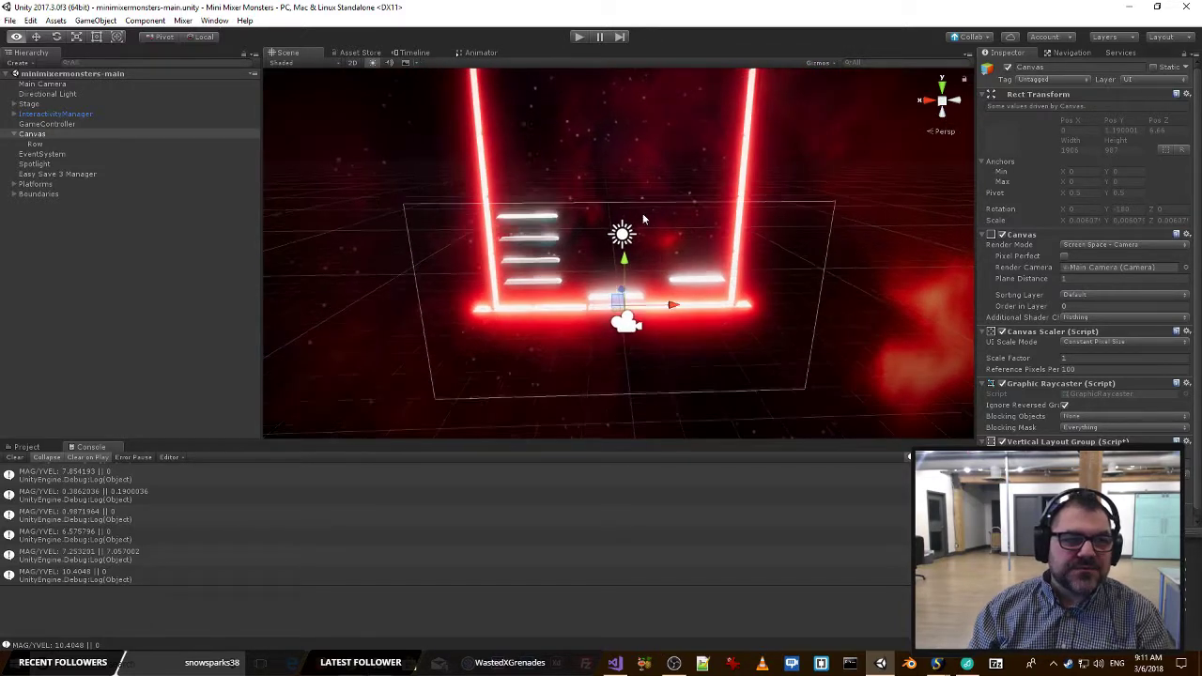
Add a UI Text object as a child of the Canvas's Row object.
{"action": "left_click", "coordinate": [53, 144]}
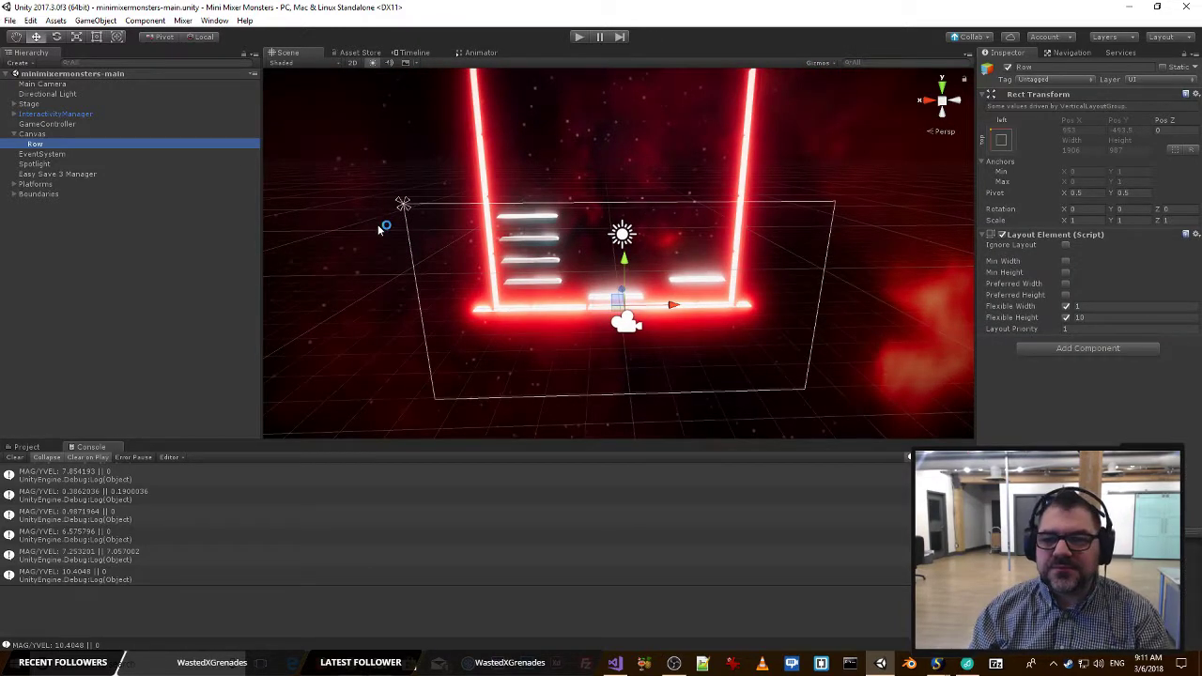
{"action": "right_click", "coordinate": [50, 147]}
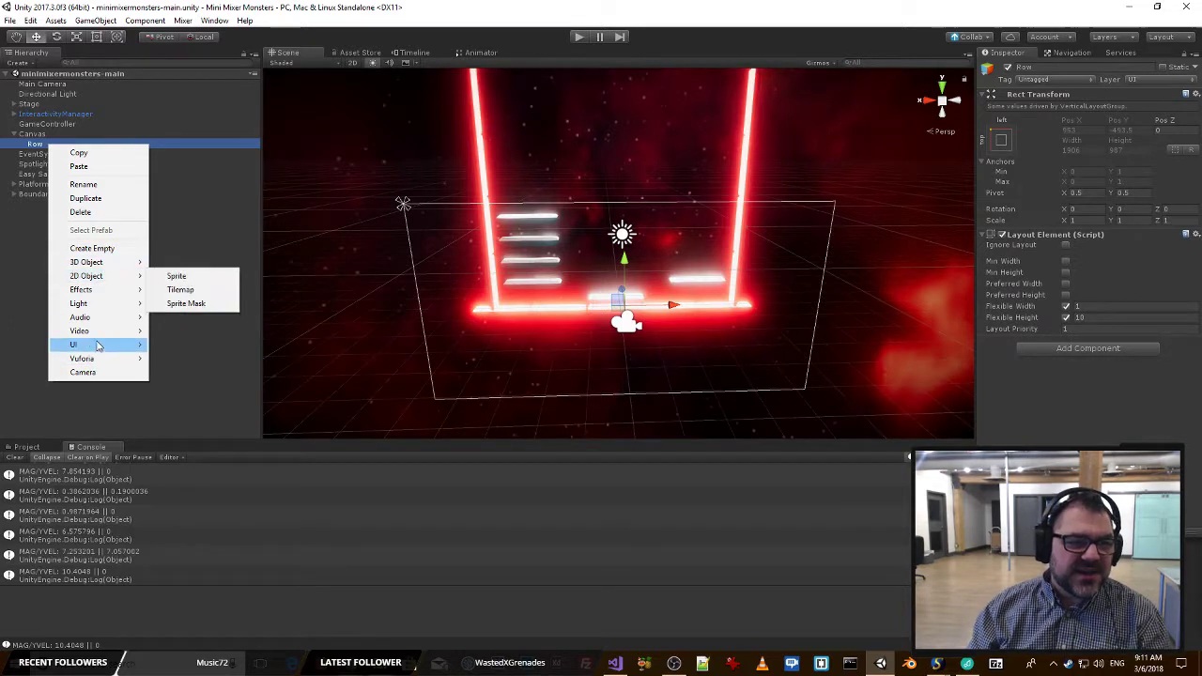
{"action": "mouse_move", "coordinate": [98, 346]}
{"action": "left_click", "coordinate": [174, 345]}
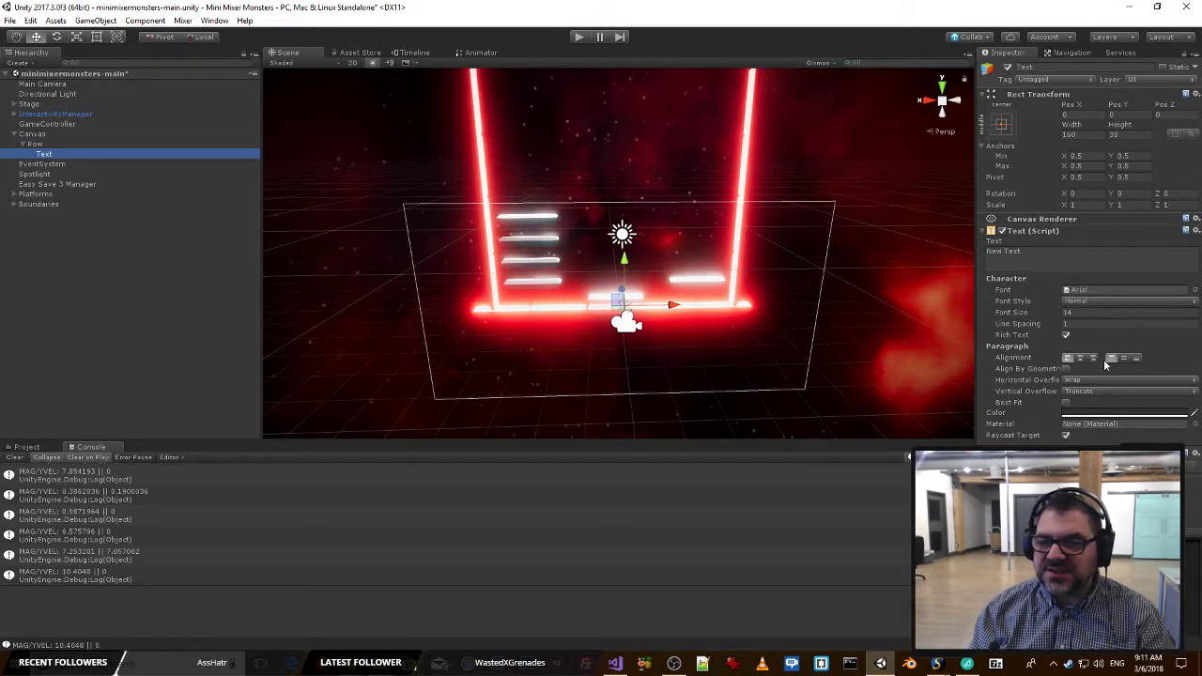
Set the Text object's anchors and pivot to the top-left preset.
{"action": "left_click", "coordinate": [1038, 252]}
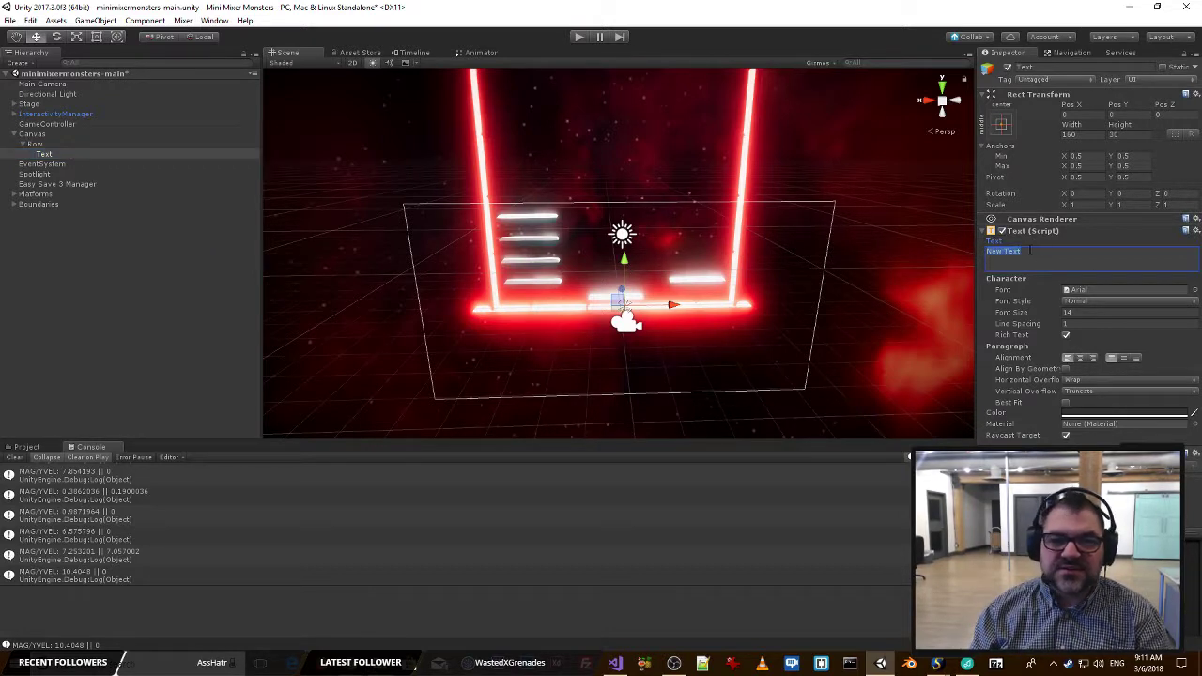
{"action": "mouse_move", "coordinate": [556, 248]}
{"action": "right_mouse_down"}
{"action": "mouse_move", "coordinate": [540, 266]}
{"action": "mouse_move", "coordinate": [524, 213]}
{"action": "mouse_move", "coordinate": [575, 216]}
{"action": "mouse_move", "coordinate": [563, 235]}
{"action": "right_mouse_up"}
{"action": "key", "text": "w"}
{"action": "key", "text": "s"}
{"action": "left_click", "coordinate": [1002, 123]}
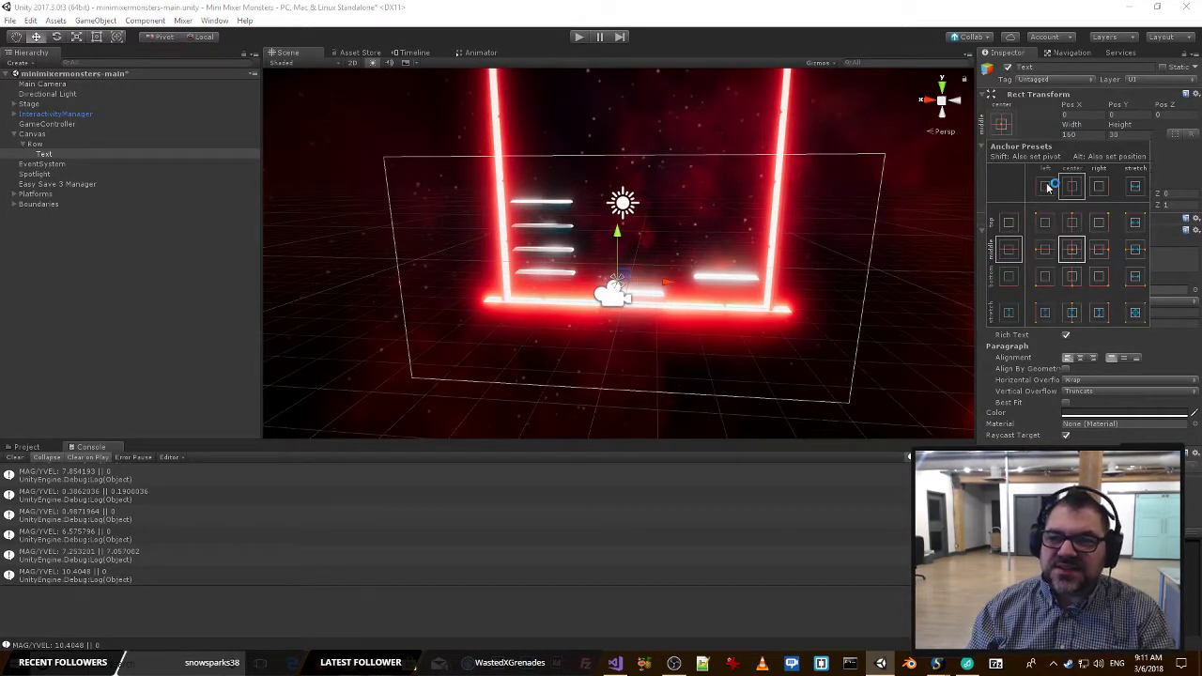
{"action": "left_click", "coordinate": [1045, 222]}
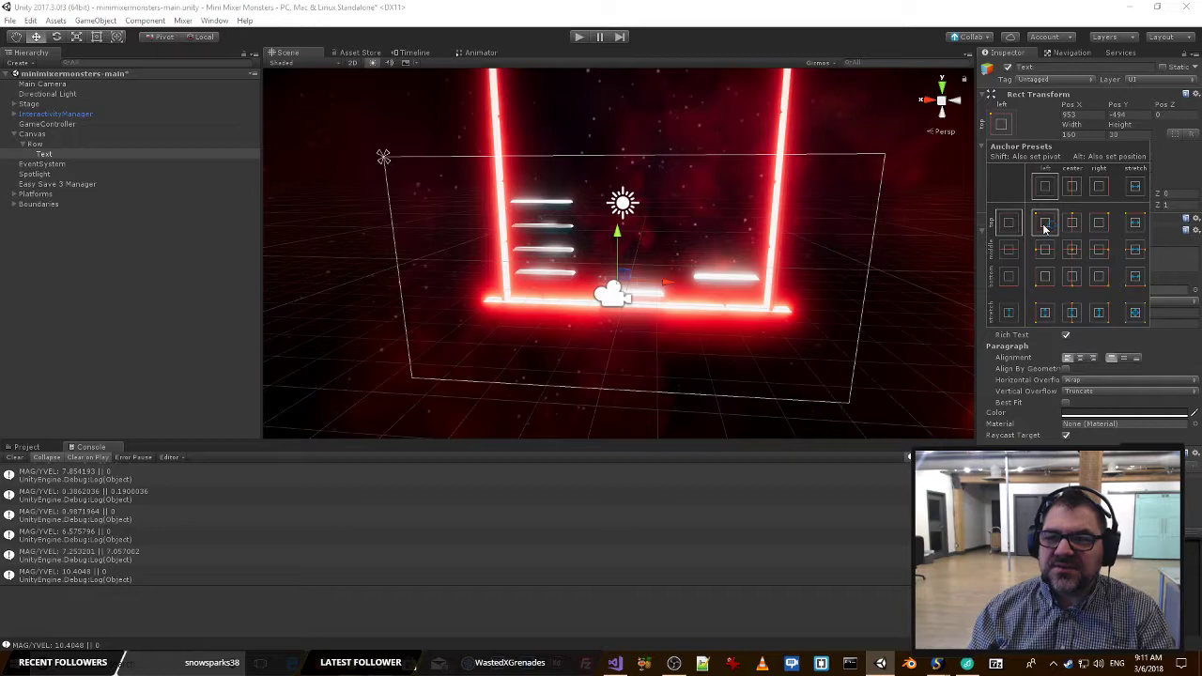
{"action": "left_click", "coordinate": [1045, 226], "text": "shift"}
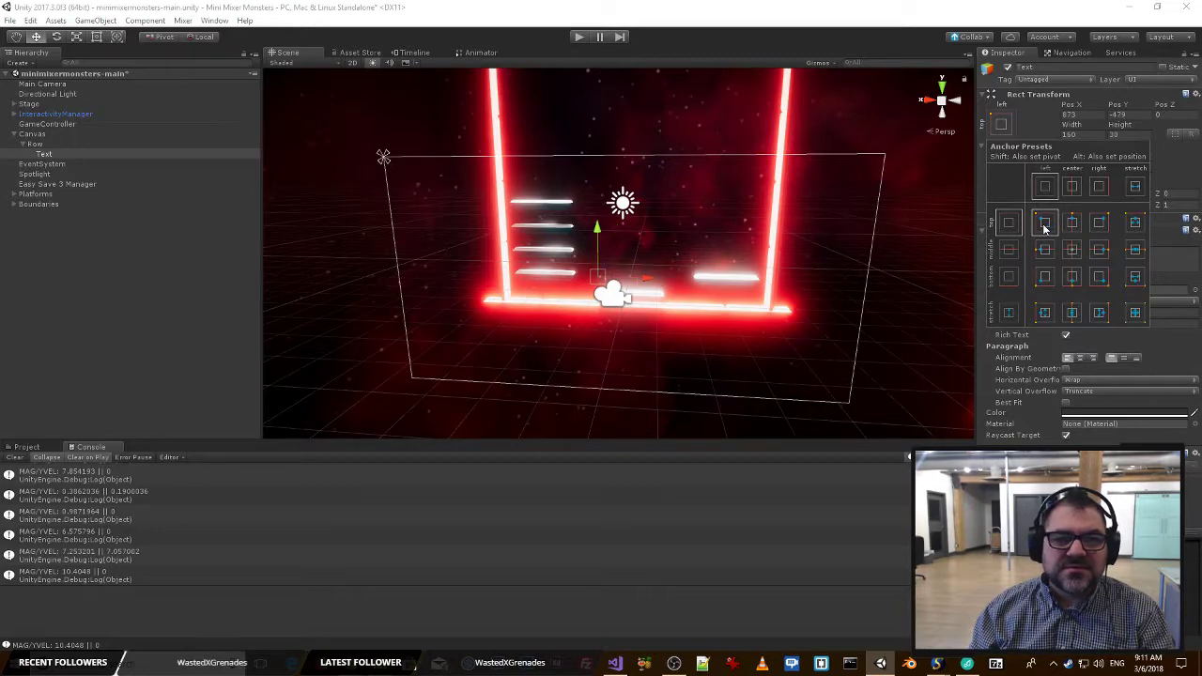
{"action": "left_click", "coordinate": [729, 236]}
Set the Text component's color to white (FFFFFFFF) and its font size to 44.
{"action": "key", "text": "w"}
{"action": "right_click_drag", "start_coordinate": [723, 257], "coordinate": [730, 209]}
{"action": "key", "text": "w"}
{"action": "right_click_drag", "start_coordinate": [733, 169], "coordinate": [733, 169]}
{"action": "key", "text": "s"}
{"action": "key", "text": "d"}
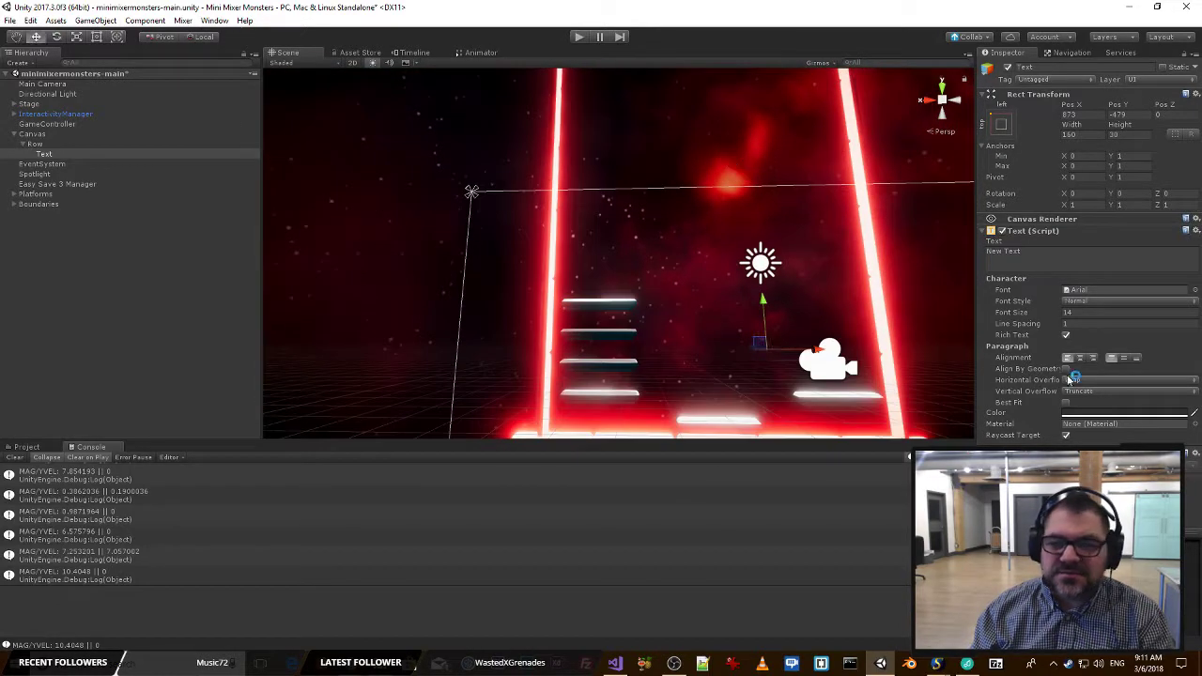
{"action": "left_click", "coordinate": [1118, 416]}
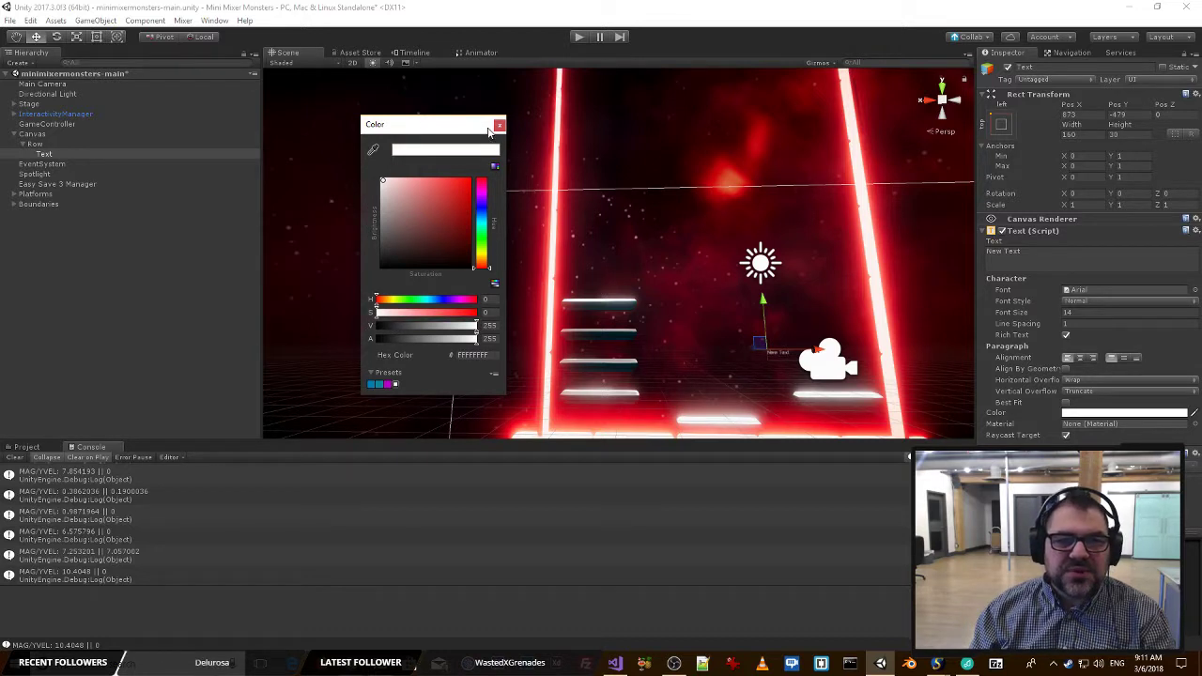
{"action": "left_click", "coordinate": [499, 125]}
{"action": "left_click", "coordinate": [1095, 312]}
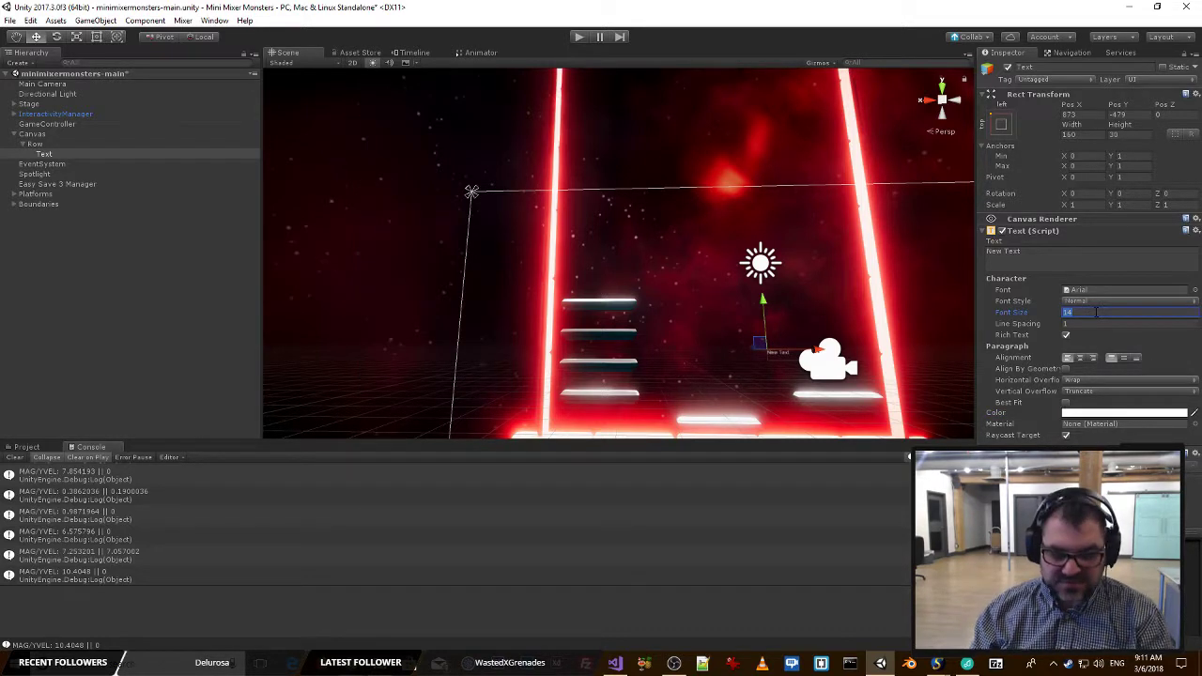
Dock the Game view beside the Scene view, check the canvas in it, and return to the Scene view.
{"action": "left_click_drag", "start_coordinate": [903, 379], "coordinate": [564, 294], "text": "alt"}
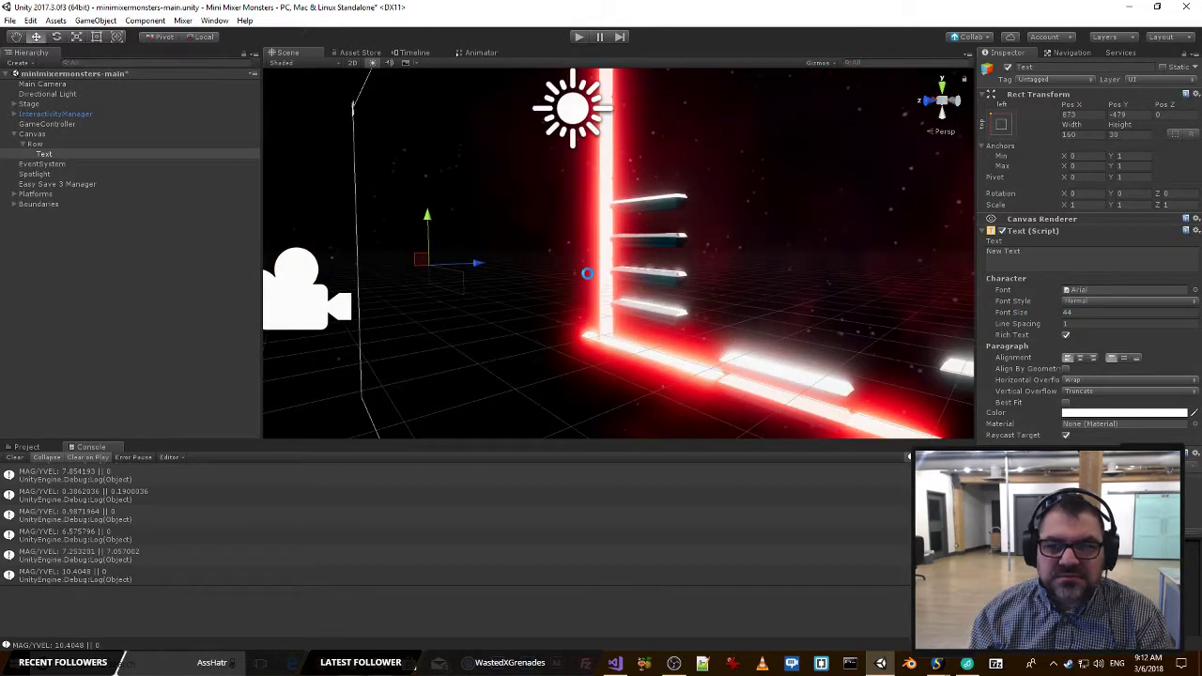
{"action": "key", "text": "f"}
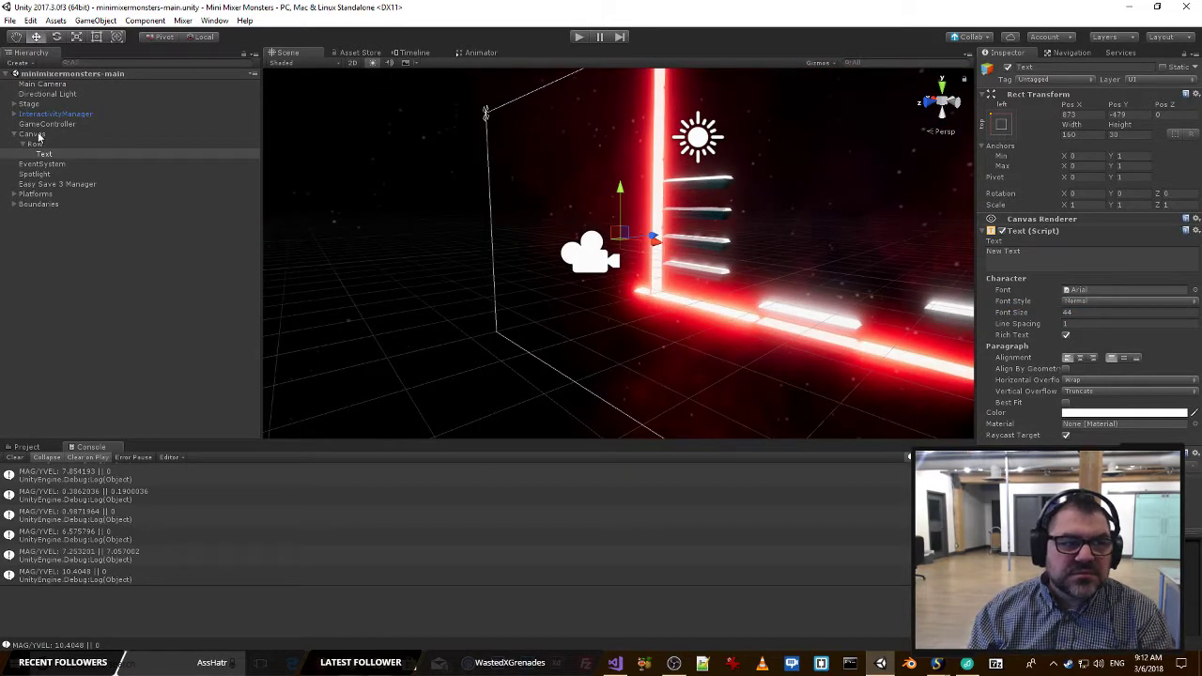
{"action": "left_click", "coordinate": [32, 135]}
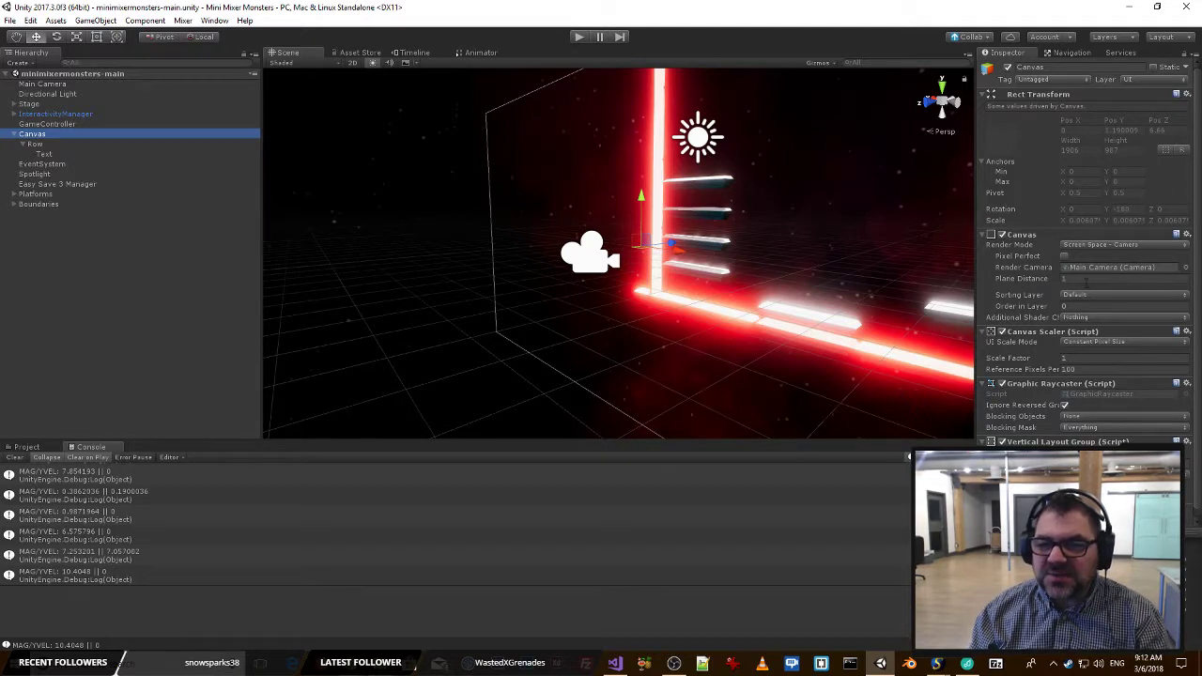
{"action": "left_click_drag", "start_coordinate": [772, 328], "coordinate": [692, 246], "text": "alt"}
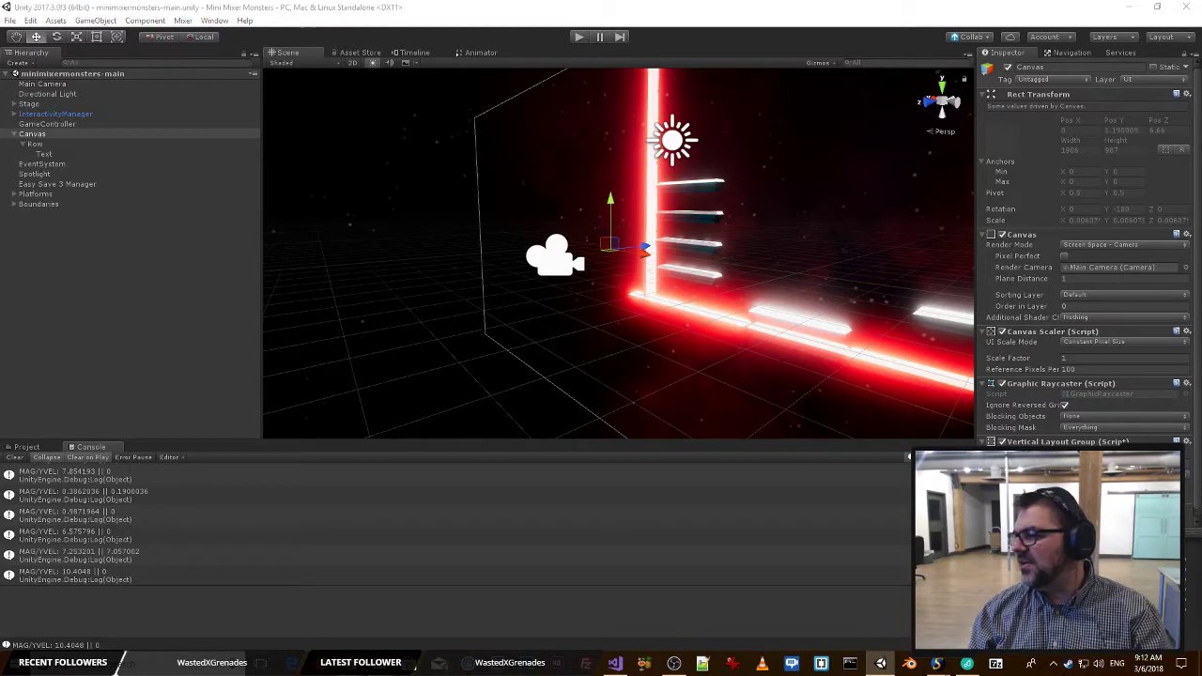
{"action": "left_click_drag", "start_coordinate": [1201, 28], "coordinate": [356, 60]}
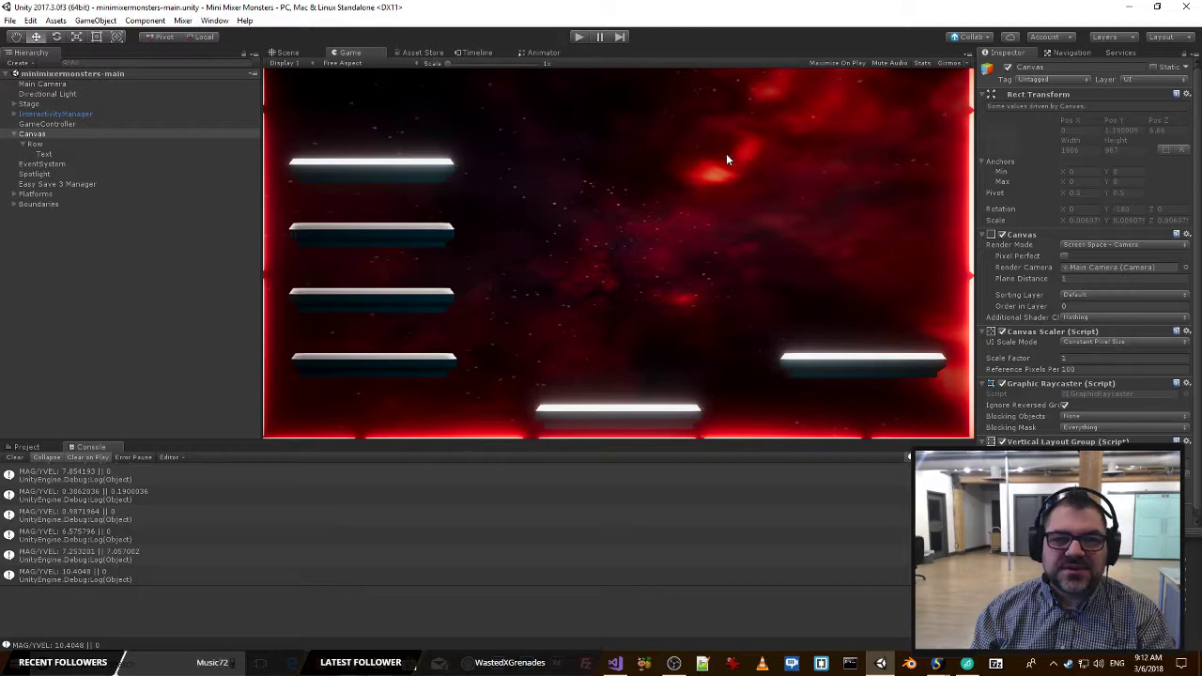
{"action": "left_click", "coordinate": [288, 53]}
Locate the Text object in the scene and clear the placeholder content of its Text component.
{"action": "double_click", "coordinate": [42, 154]}
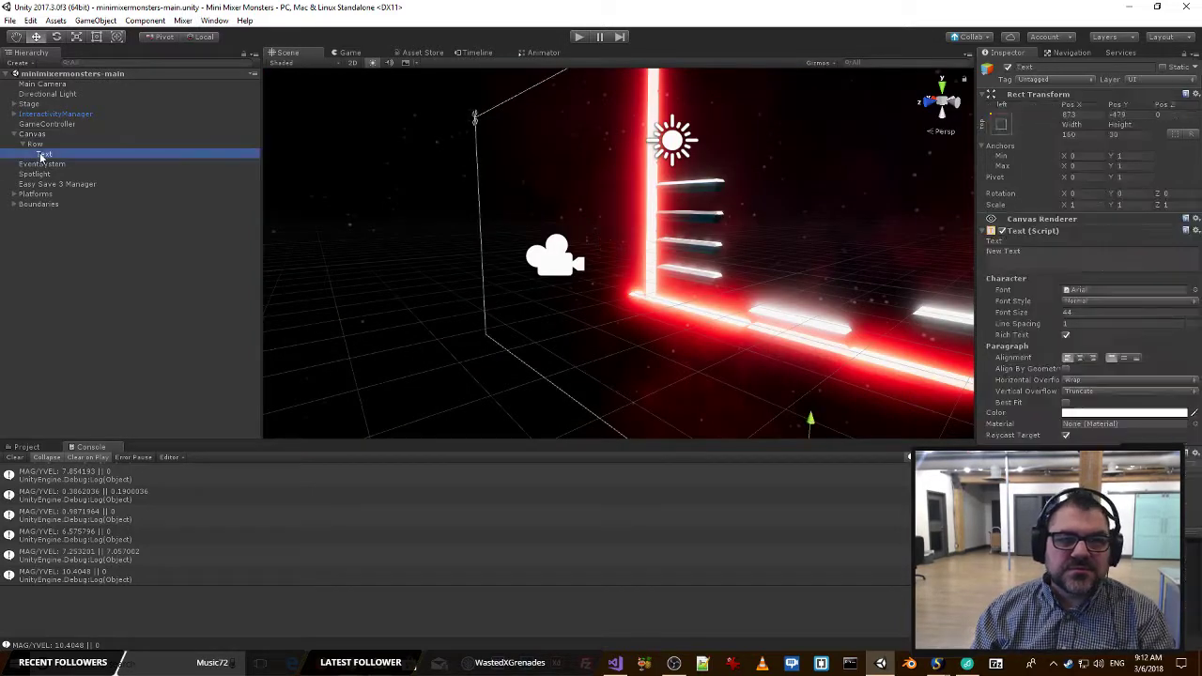
{"action": "right_click_drag", "start_coordinate": [422, 166], "coordinate": [689, 137]}
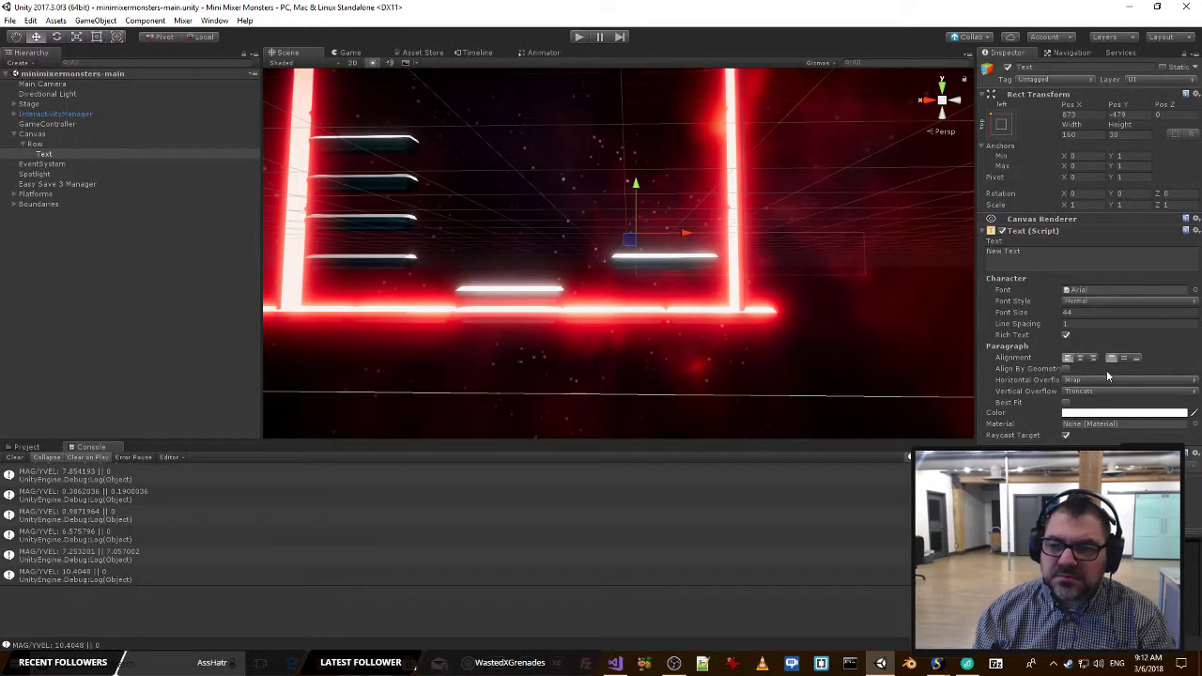
{"action": "left_click", "coordinate": [1058, 249]}
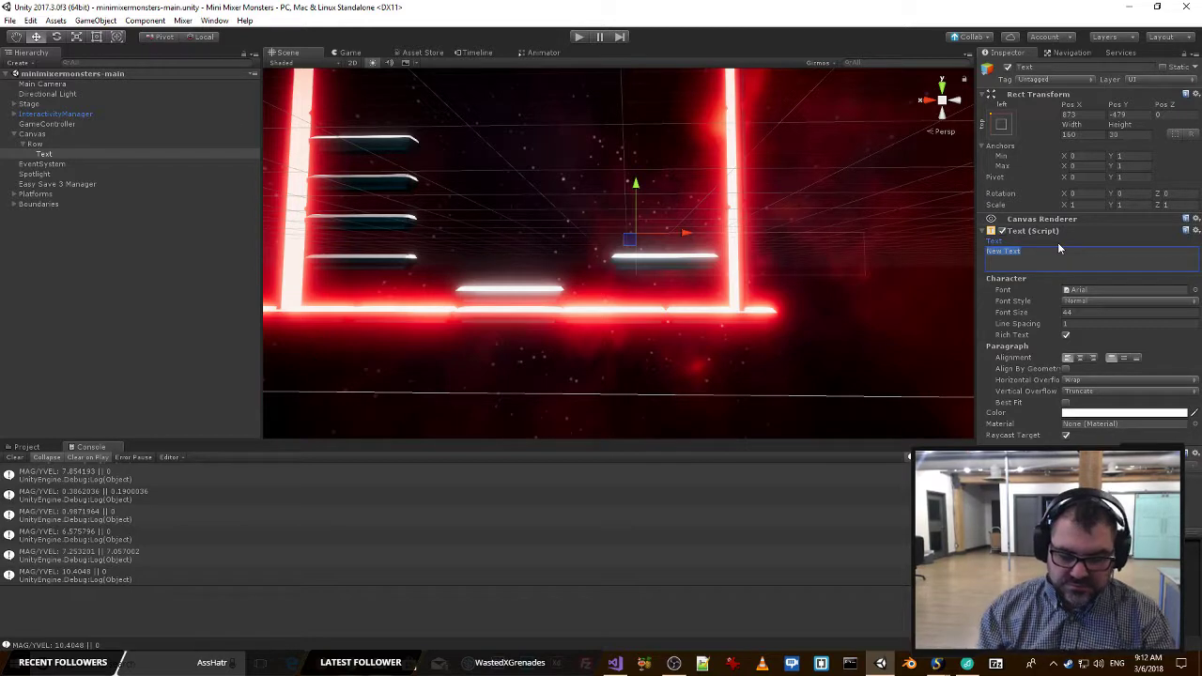
{"action": "type", "text": "A"}
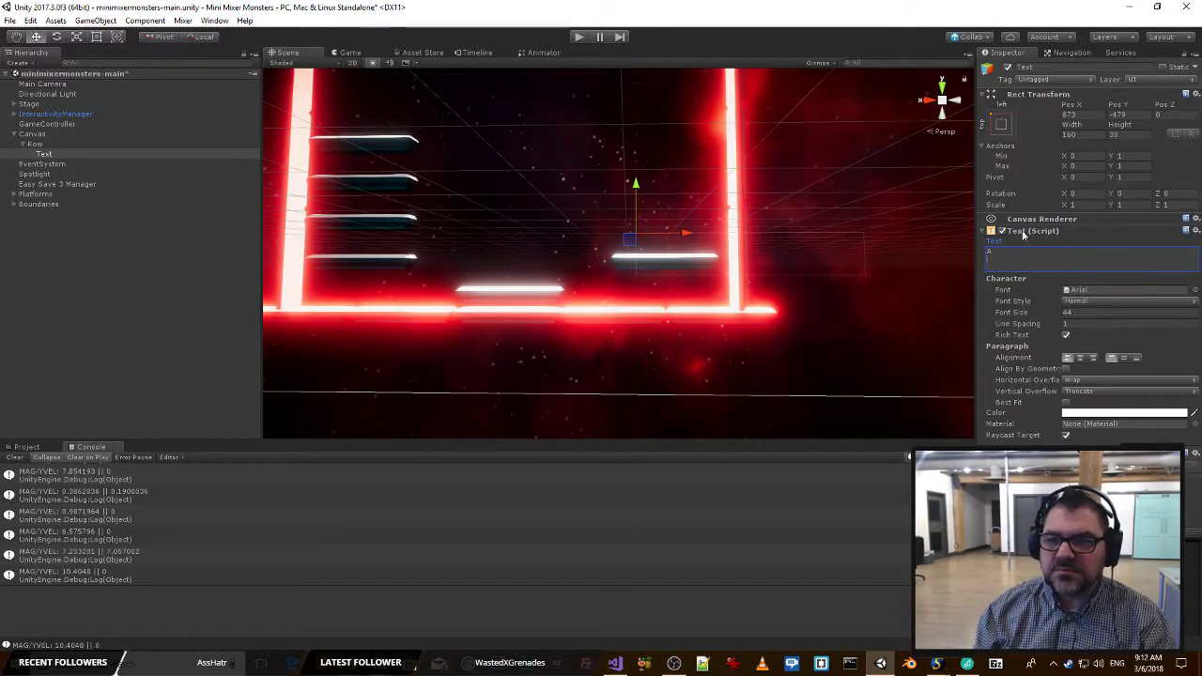
{"action": "key", "text": "BackSpace"}
Set the Text object's anchors to stretch in both directions with a centered pivot of 0.5, 0.5.
{"action": "left_click", "coordinate": [1083, 135]}
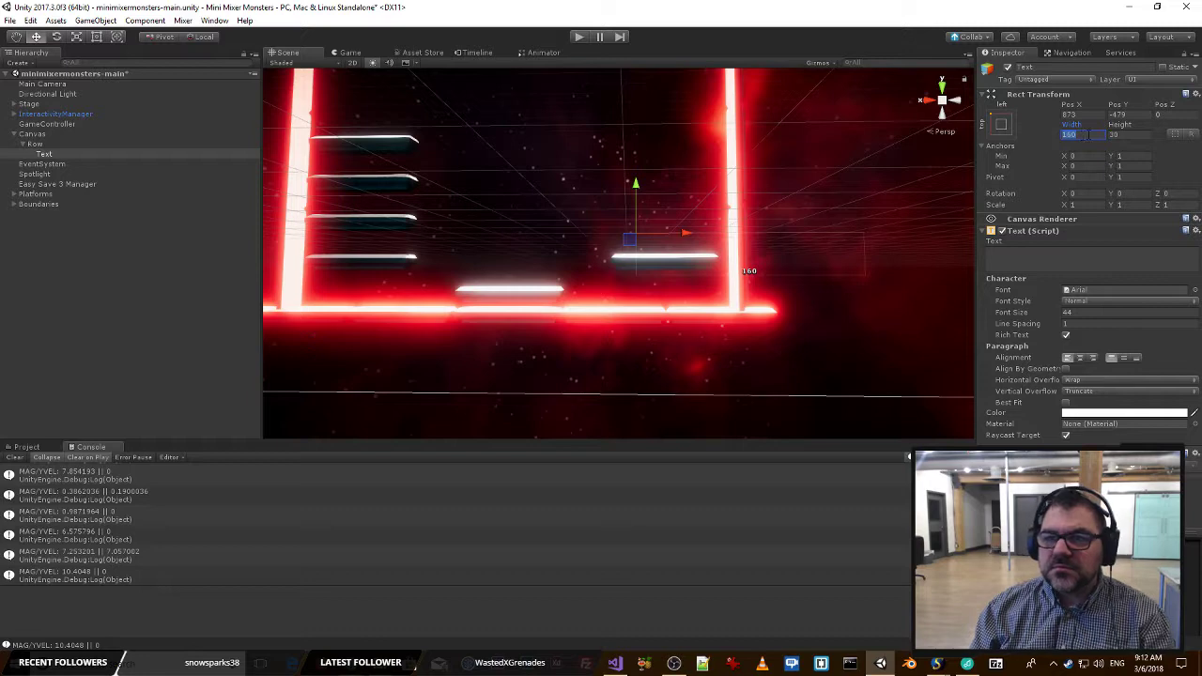
{"action": "left_click", "coordinate": [1004, 125]}
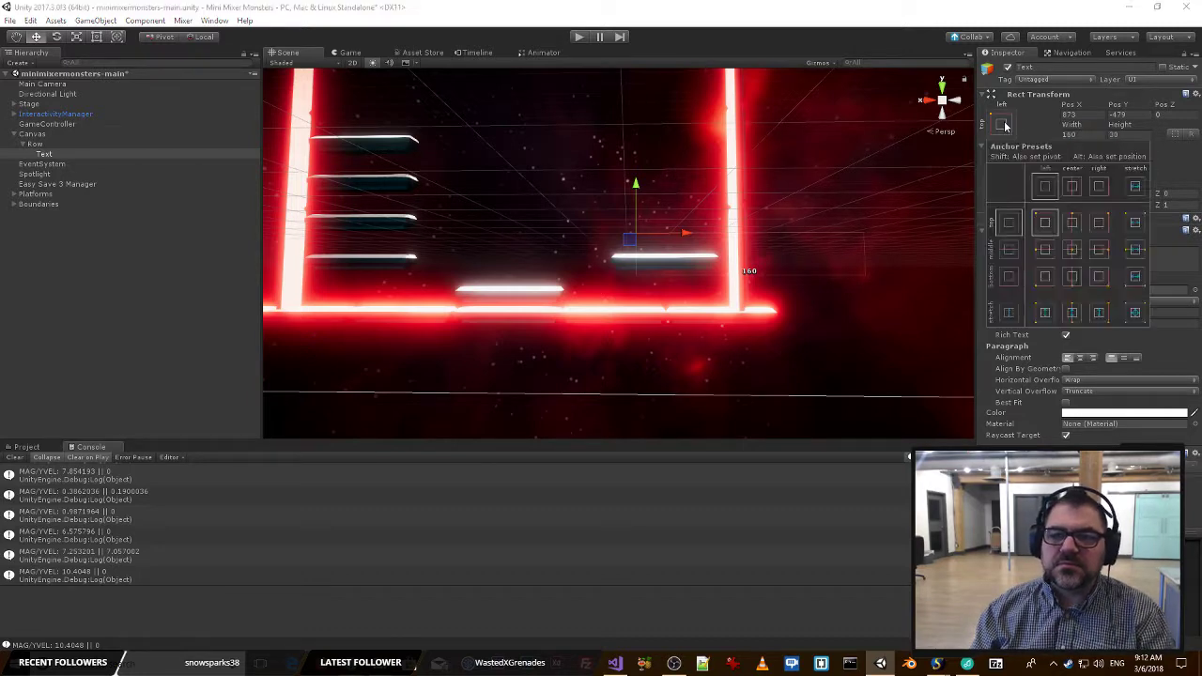
{"action": "left_click", "coordinate": [1137, 314]}
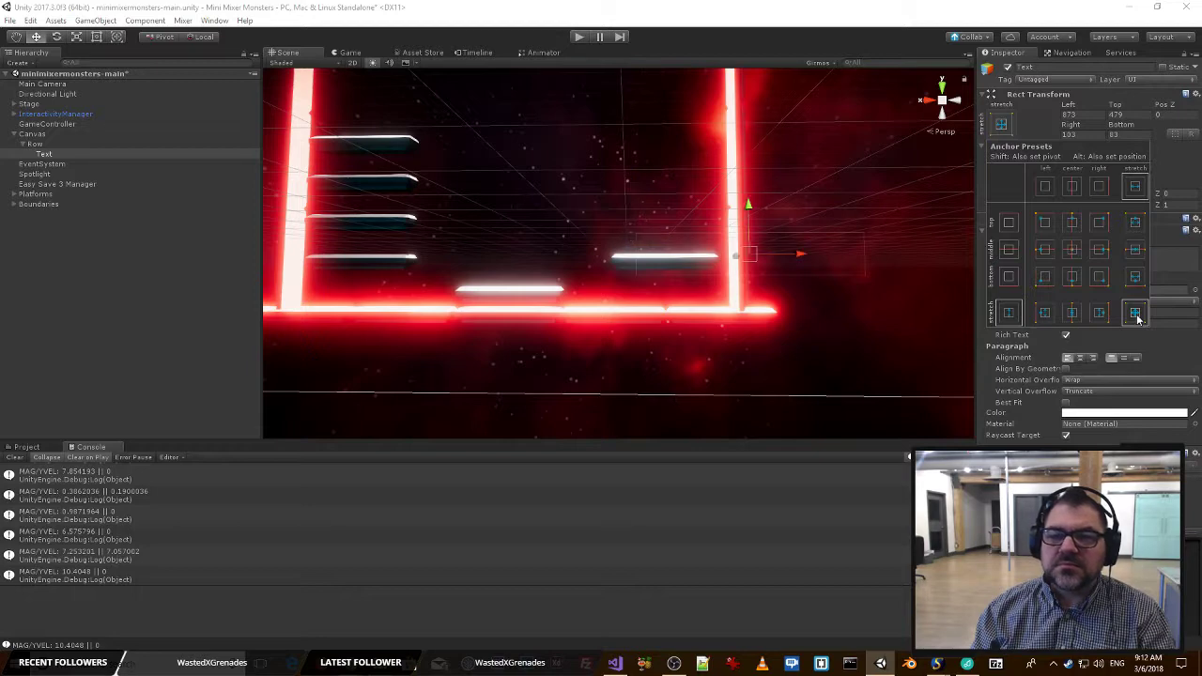
{"action": "left_click", "coordinate": [40, 152]}
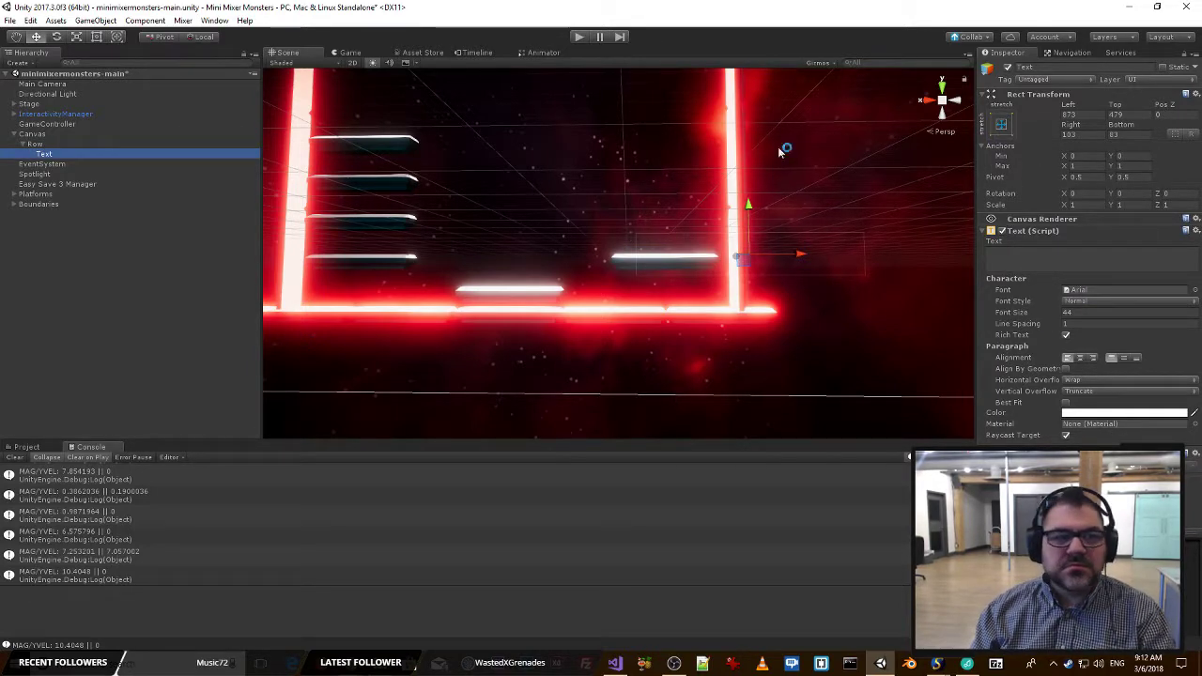
Try to set the Row object's anchors to stretch in both directions.
{"action": "left_click", "coordinate": [42, 144]}
{"action": "left_click", "coordinate": [994, 141]}
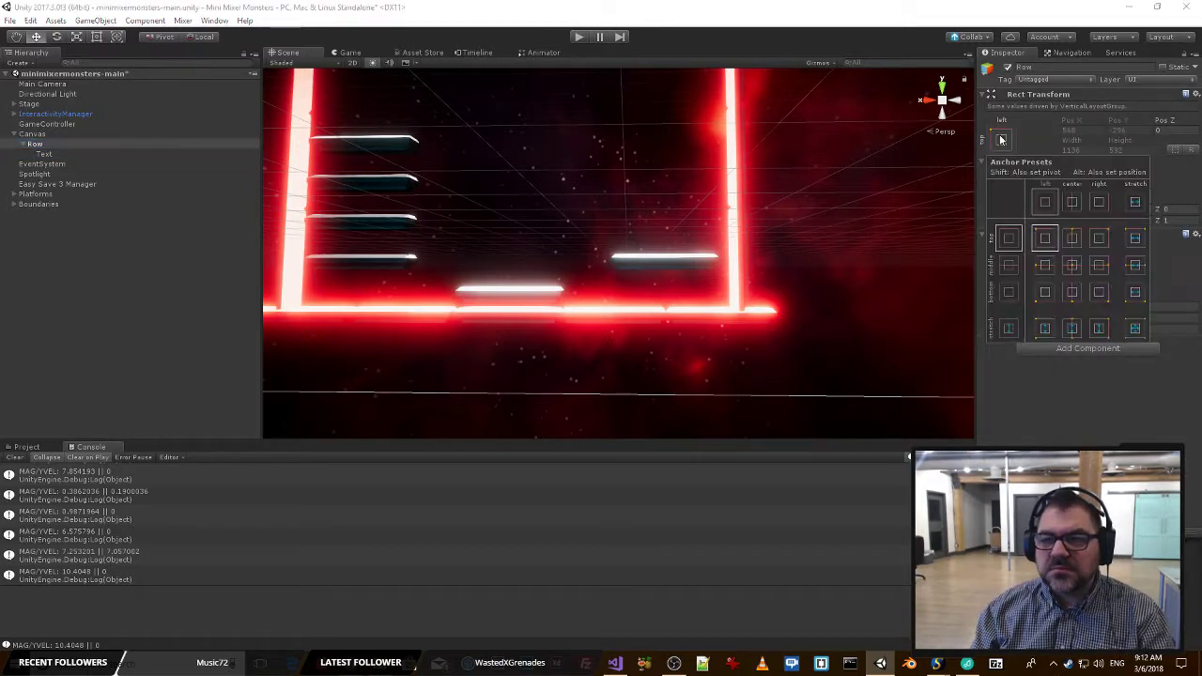
{"action": "left_click", "coordinate": [1135, 329]}
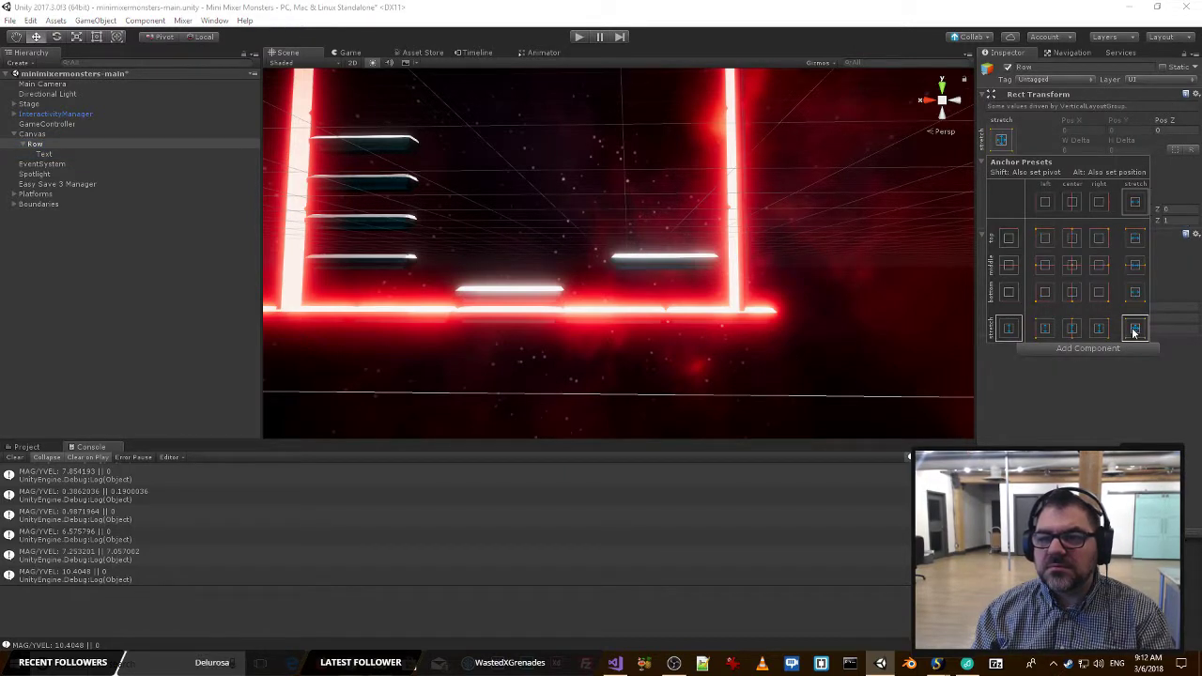
{"action": "left_click", "coordinate": [1160, 408]}
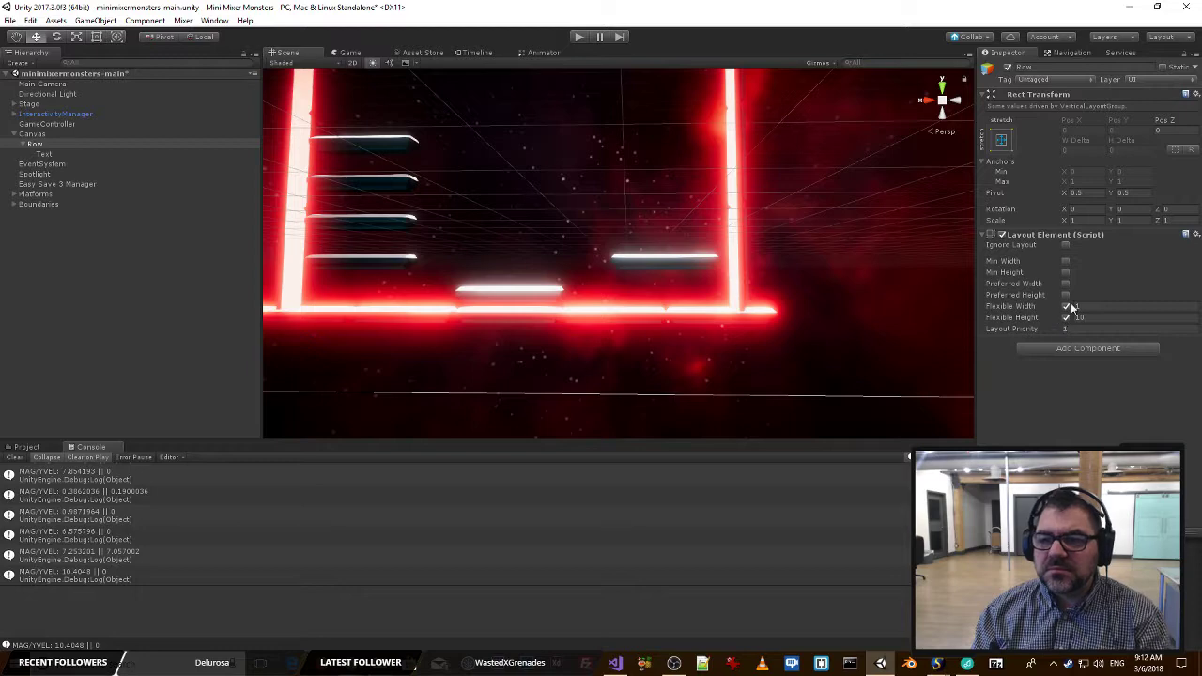
Turn off Flexible Width and Flexible Height on Row's Layout Element and apply the stretch-both anchor preset to Row.
{"action": "left_click", "coordinate": [1066, 306]}
{"action": "left_click", "coordinate": [1066, 318]}
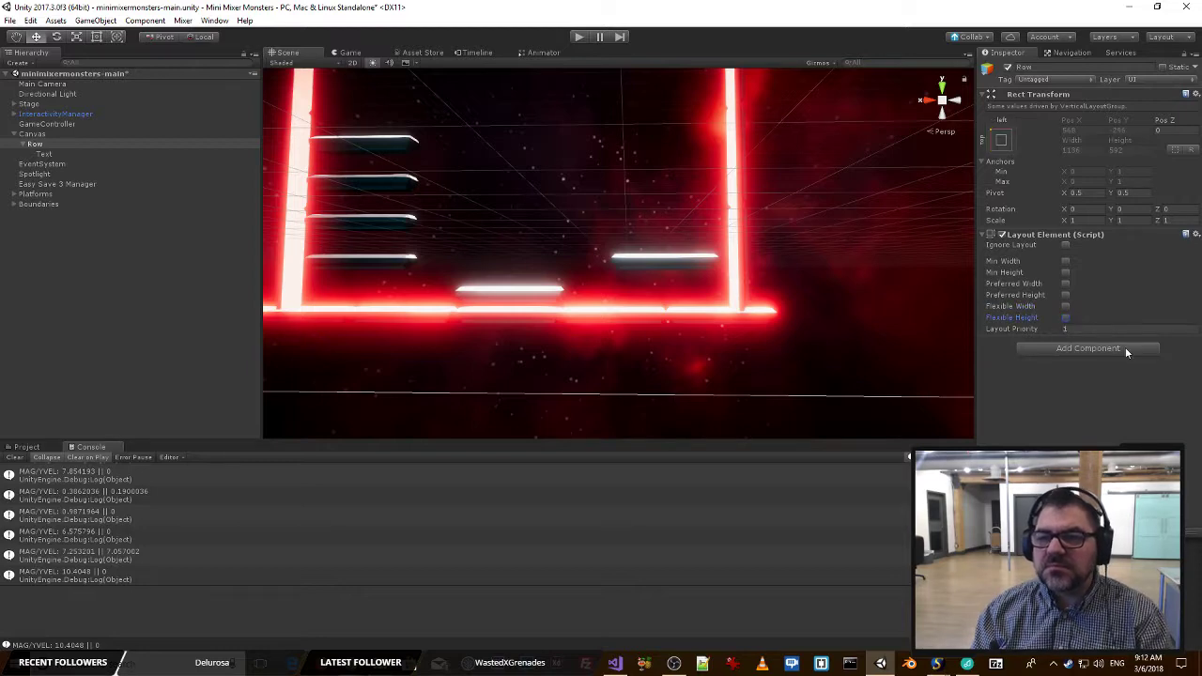
{"action": "left_click", "coordinate": [1001, 139]}
{"action": "left_click", "coordinate": [1134, 329]}
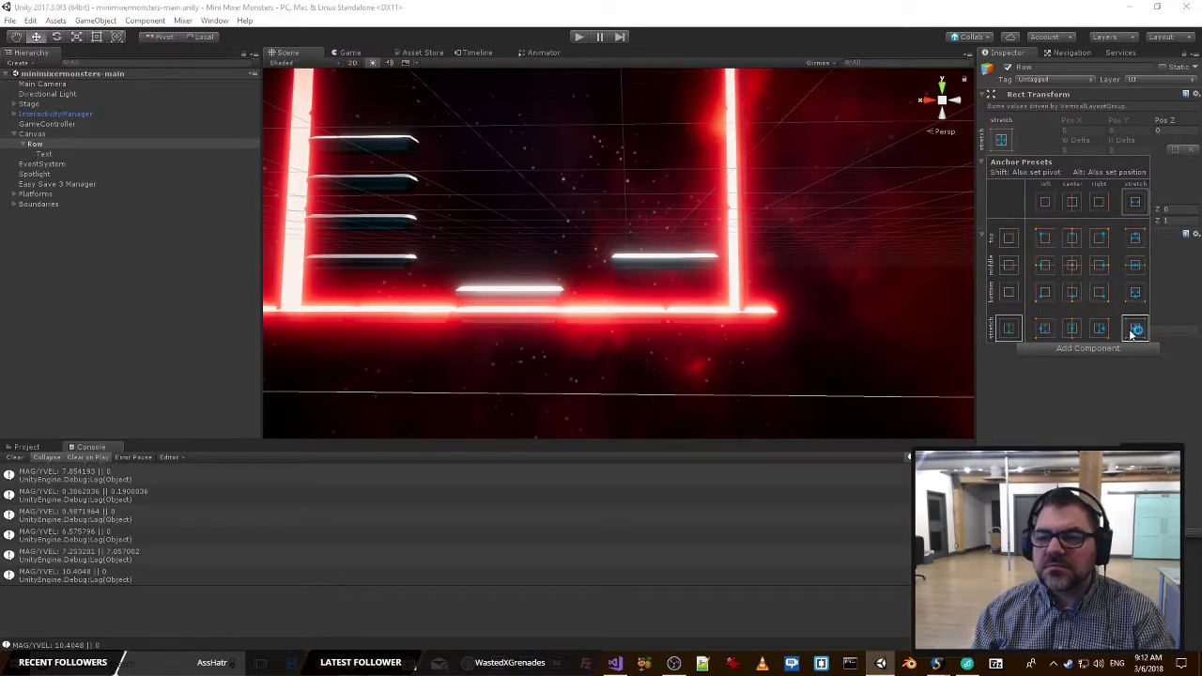
{"action": "left_click", "coordinate": [1119, 378]}
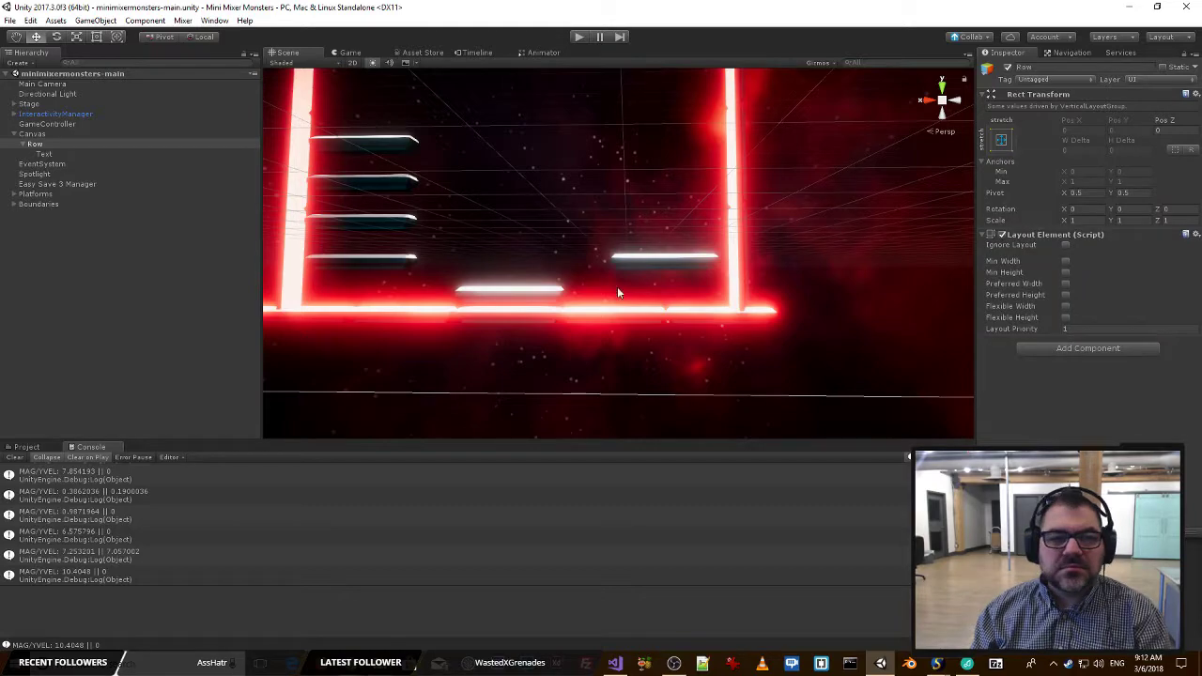
Review the Canvas outline in the scene and the settings of its Canvas components.
{"action": "right_click_drag", "start_coordinate": [617, 287], "coordinate": [527, 230]}
{"action": "left_click", "coordinate": [32, 133]}
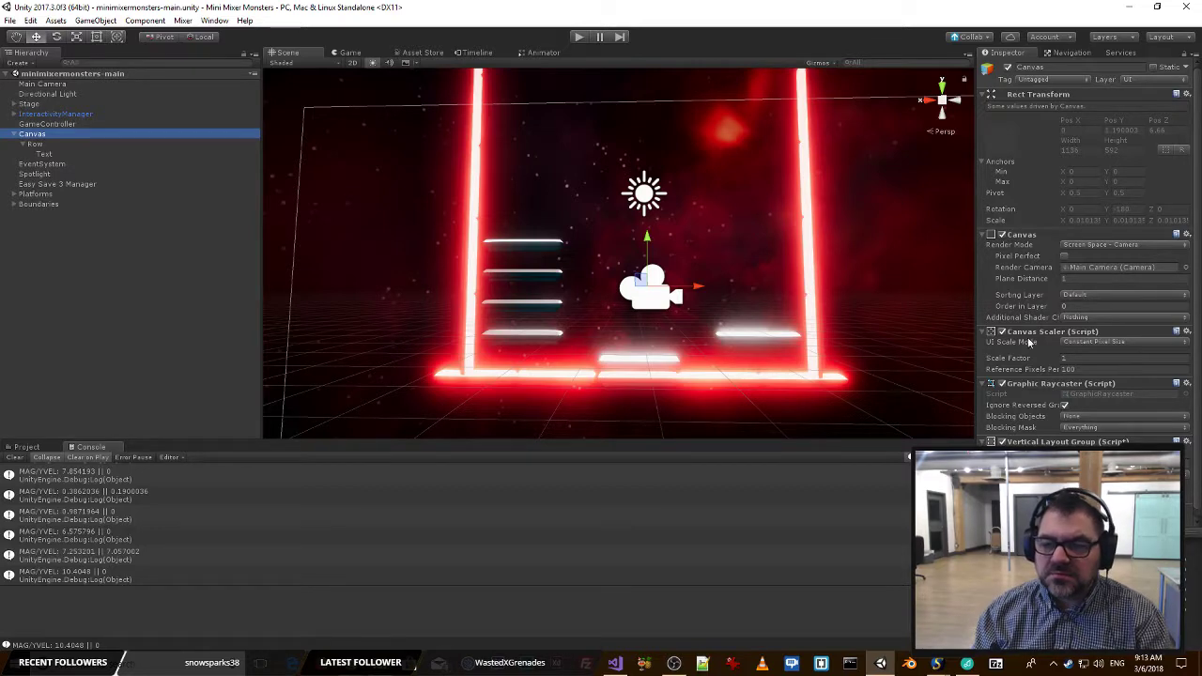
{"action": "scroll", "coordinate": [1022, 347], "scroll_direction": "down", "scroll_amount": 1}
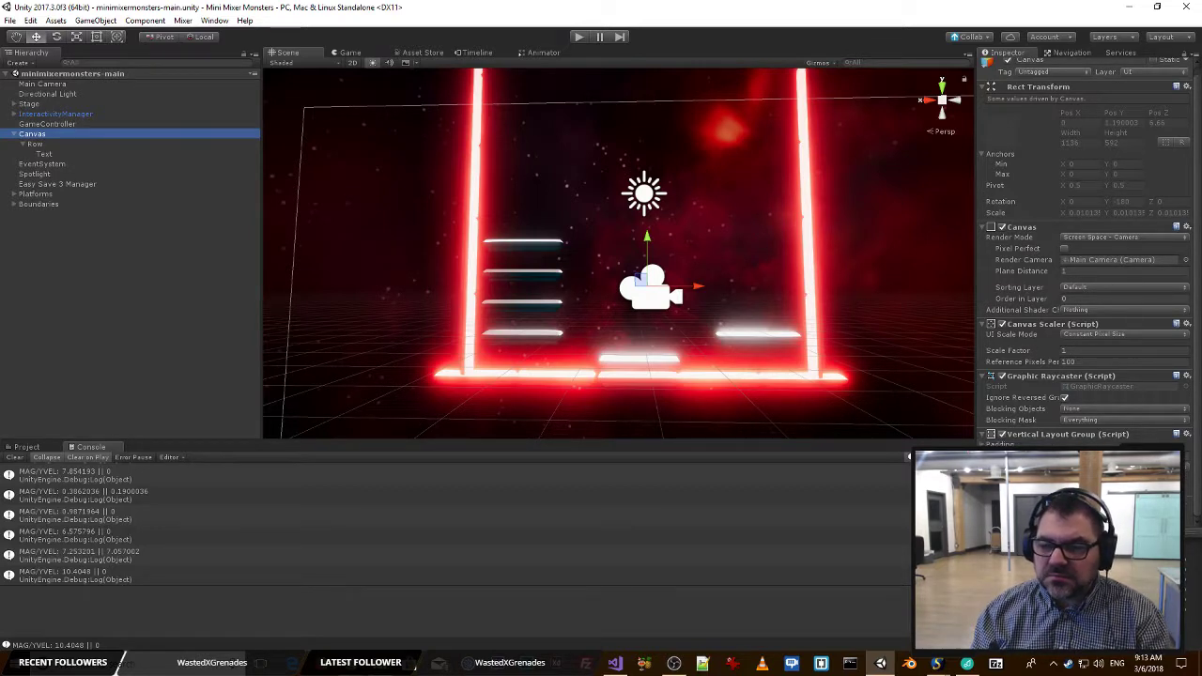
{"action": "right_click_drag", "start_coordinate": [697, 282], "coordinate": [505, 311]}
Set the Text object's Left, Top, Right and Bottom offsets in its Rect Transform to 10.
{"action": "double_click", "coordinate": [47, 155]}
{"action": "right_click_drag", "start_coordinate": [707, 183], "coordinate": [720, 247]}
{"action": "key", "text": "w"}
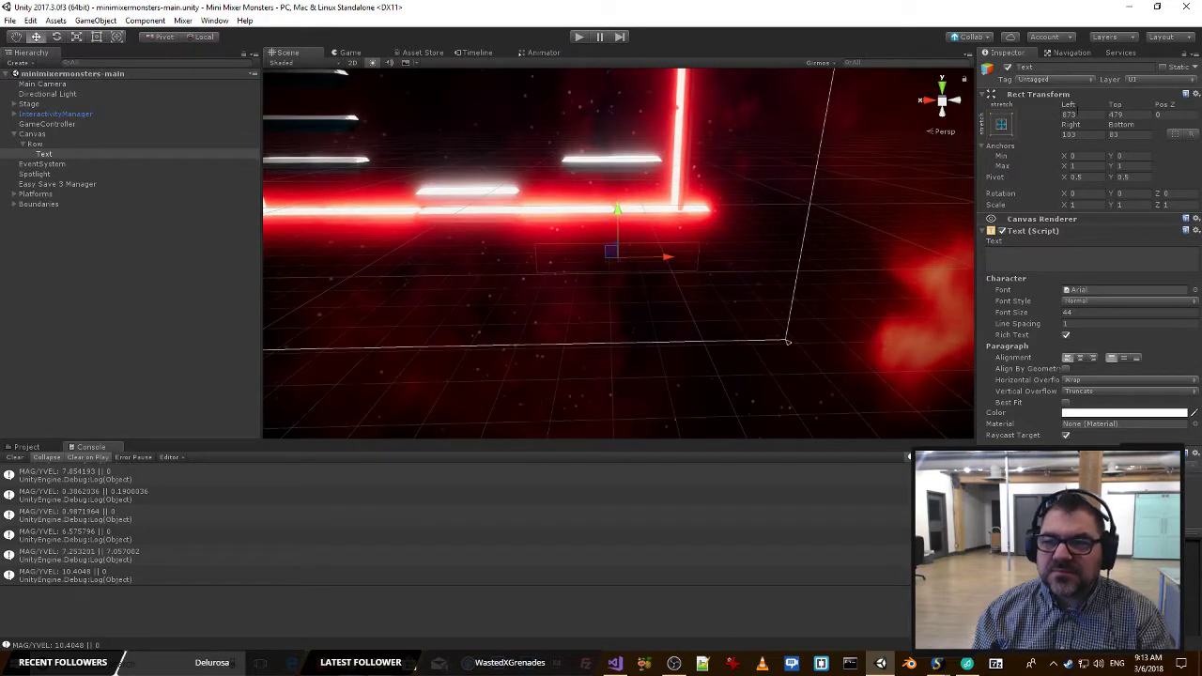
{"action": "left_click", "coordinate": [1077, 114]}
{"action": "type", "text": "0"}
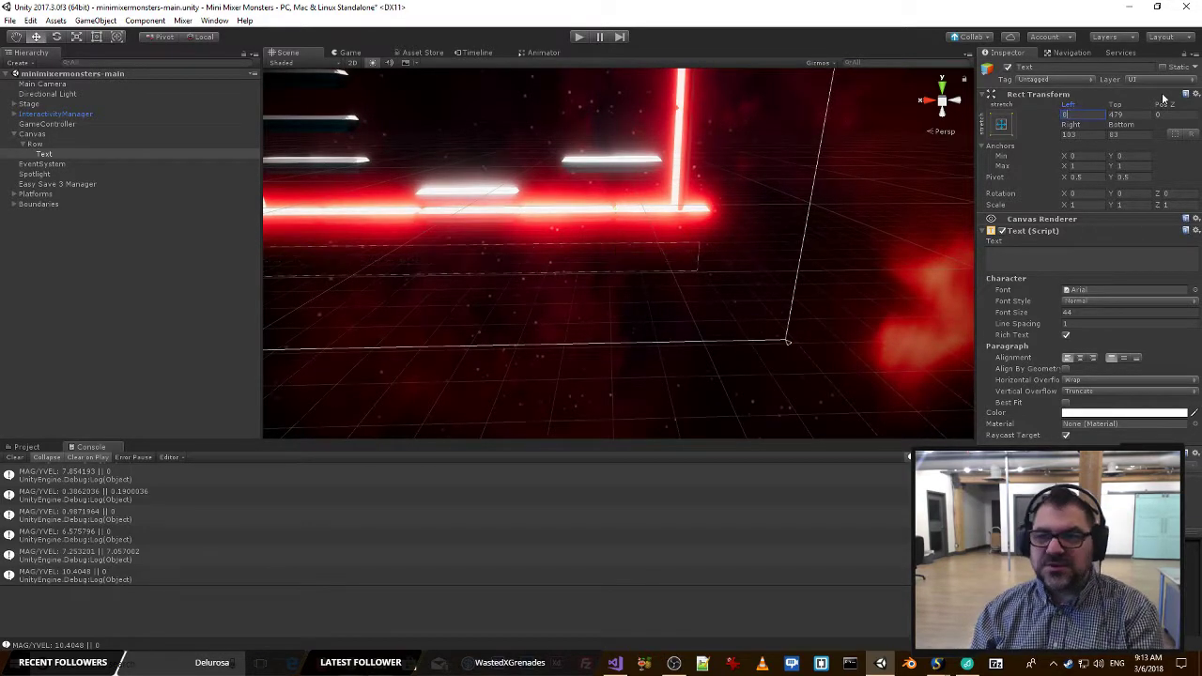
{"action": "left_click", "coordinate": [1144, 113]}
{"action": "type", "text": "0"}
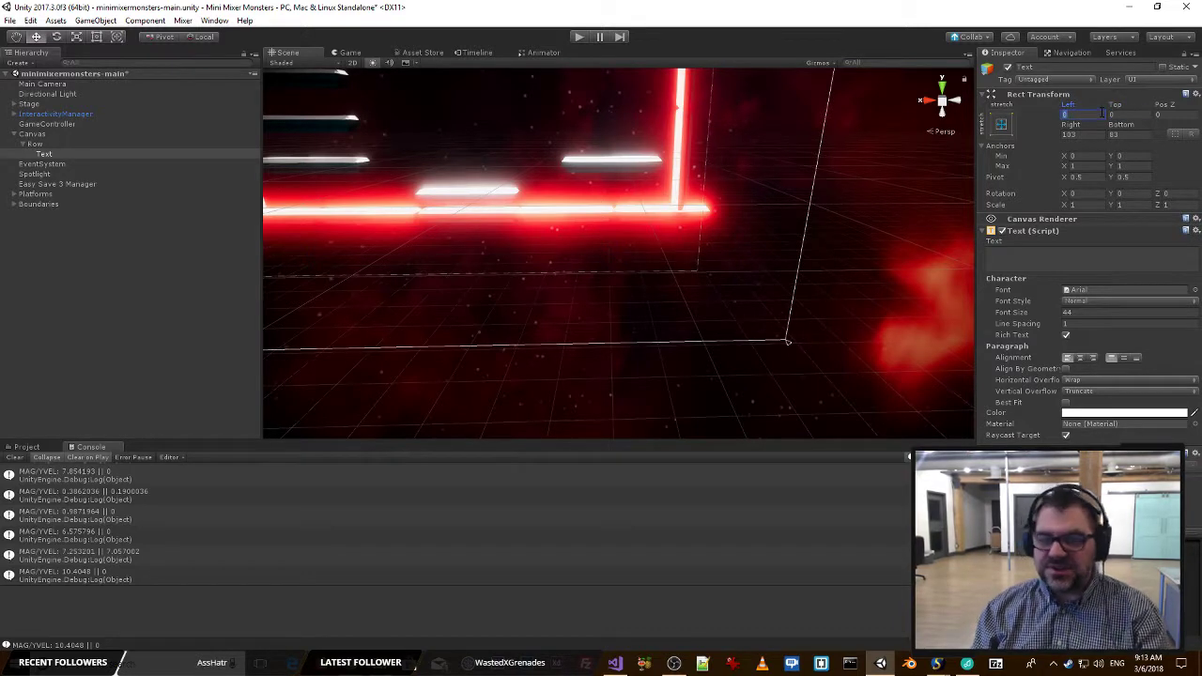
{"action": "type", "text": "10"}
{"action": "key", "text": "Tab"}
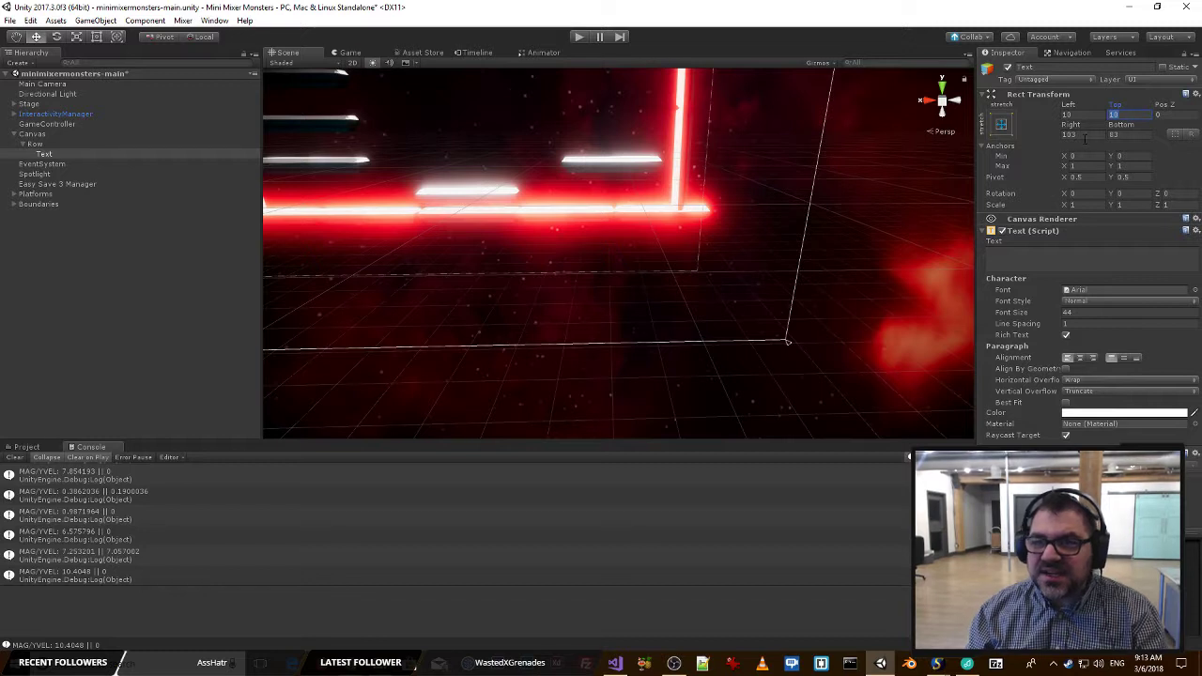
{"action": "left_click", "coordinate": [1087, 138]}
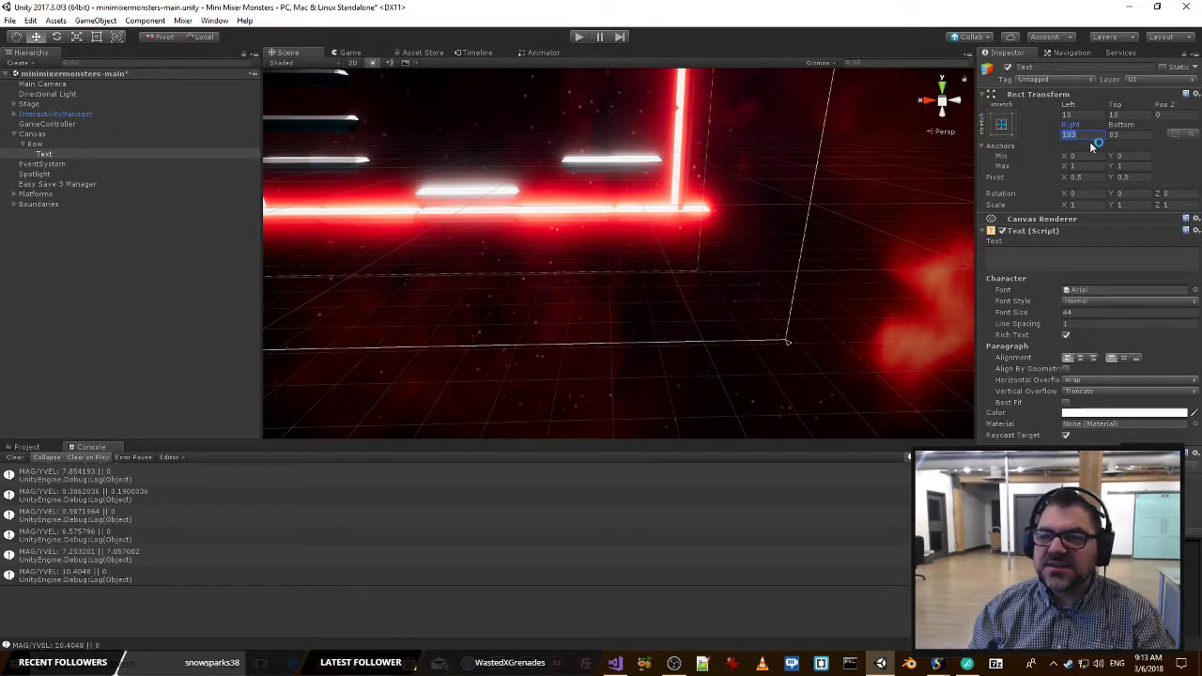
{"action": "type", "text": "10"}
{"action": "key", "text": "Tab"}
{"action": "type", "text": "10"}
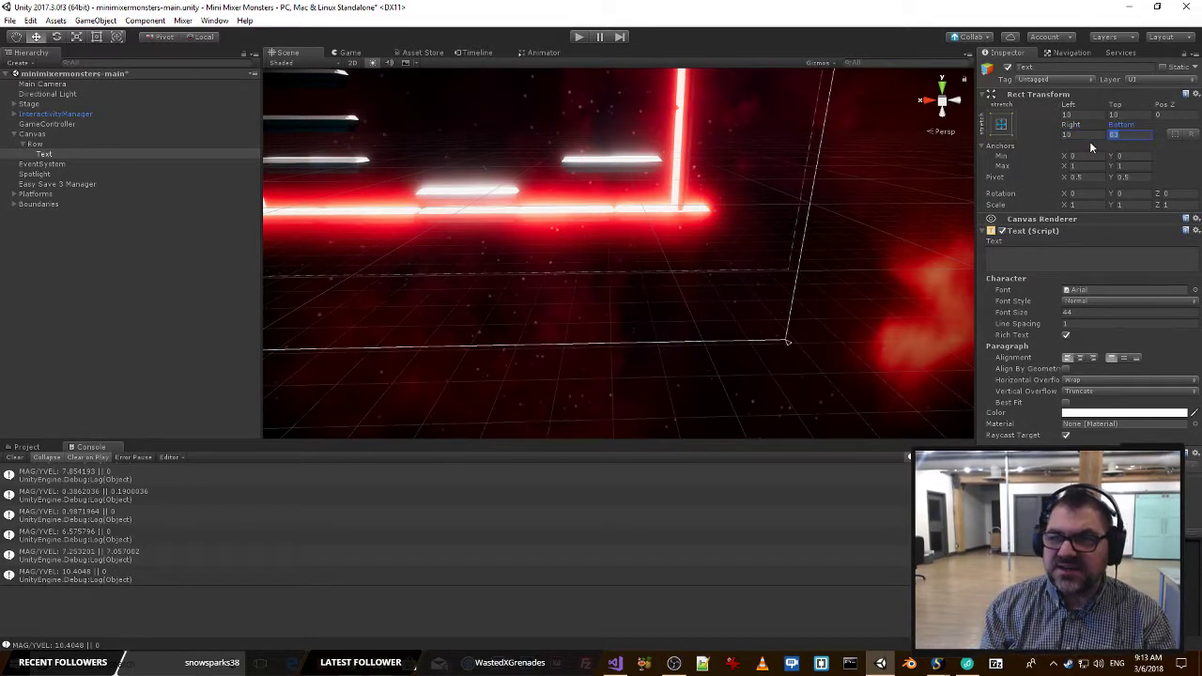
Enter THIS IS A TEST as the Text object's content and check it in the game view.
{"action": "right_click_drag", "start_coordinate": [544, 160], "coordinate": [629, 159]}
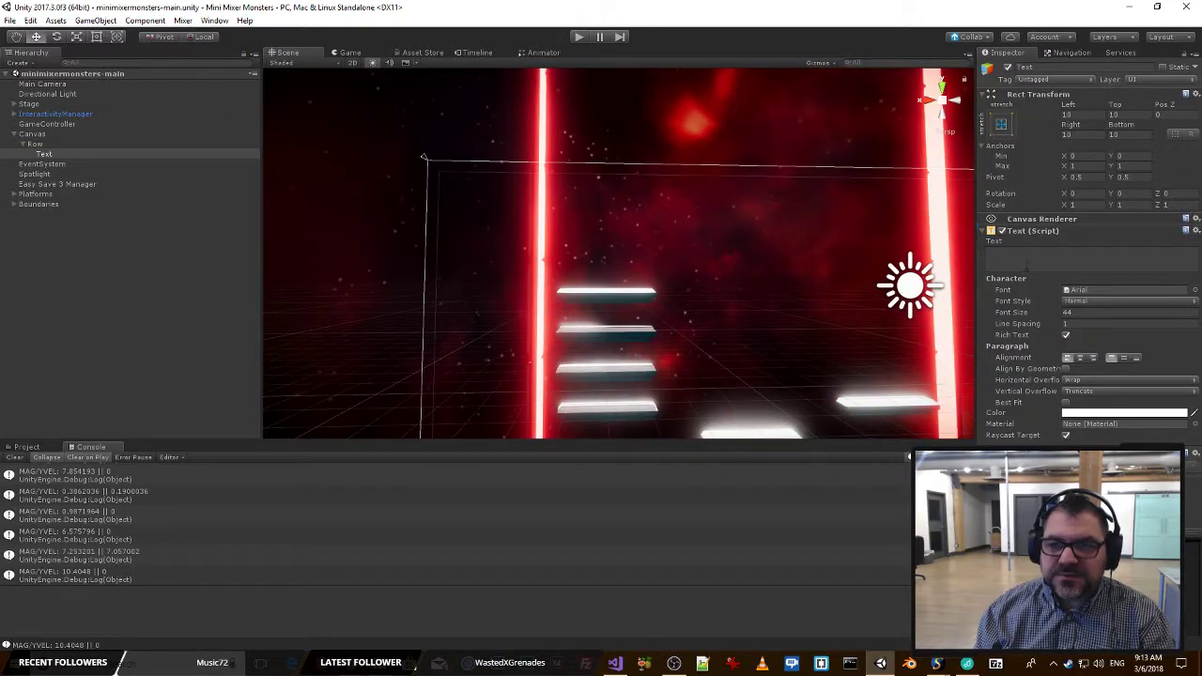
{"action": "left_click", "coordinate": [1077, 258]}
{"action": "type", "text": "THIS "}
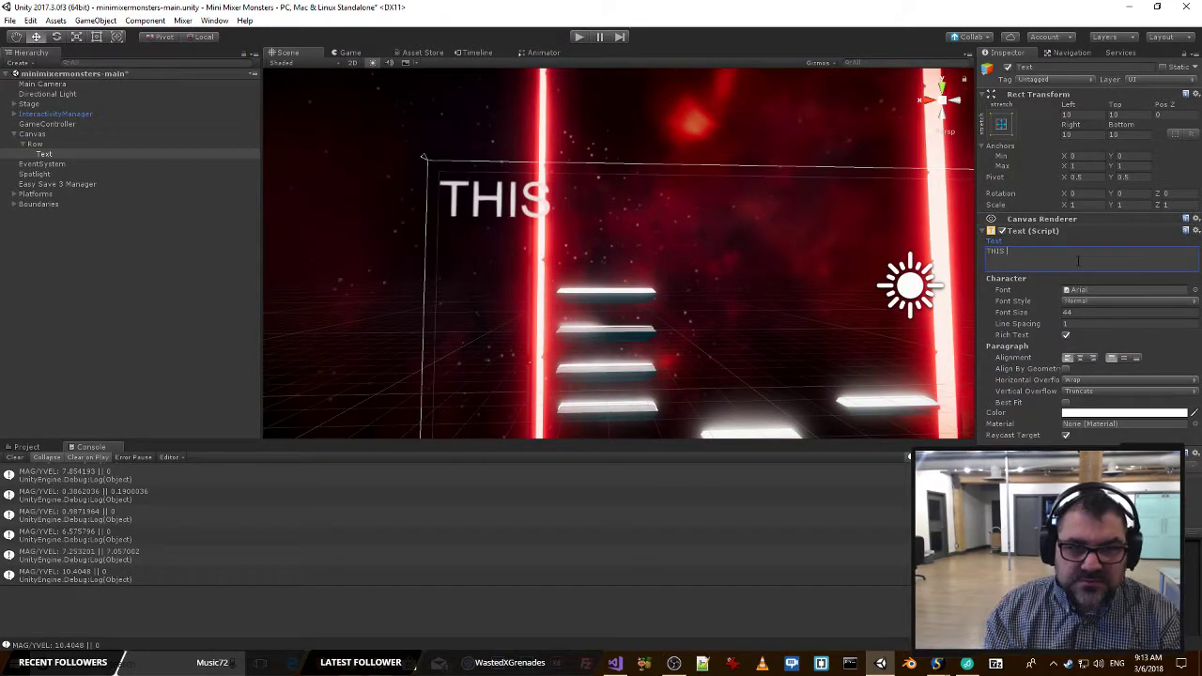
{"action": "type", "text": "IS A TEST"}
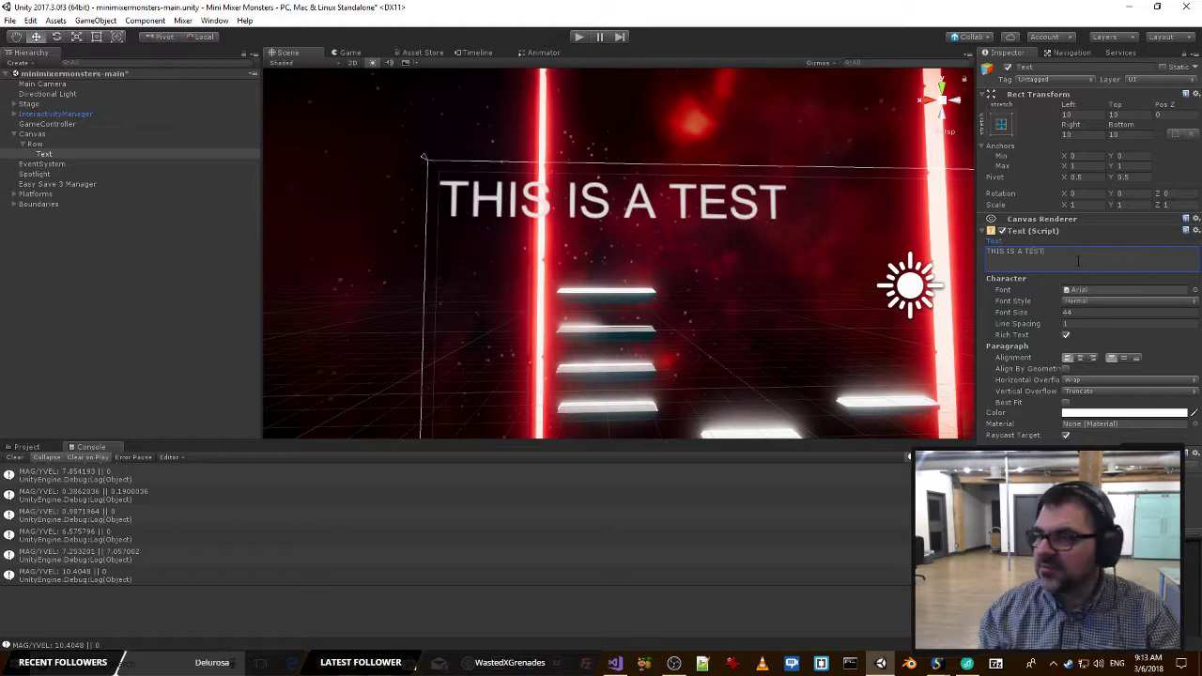
{"action": "left_click", "coordinate": [348, 53]}
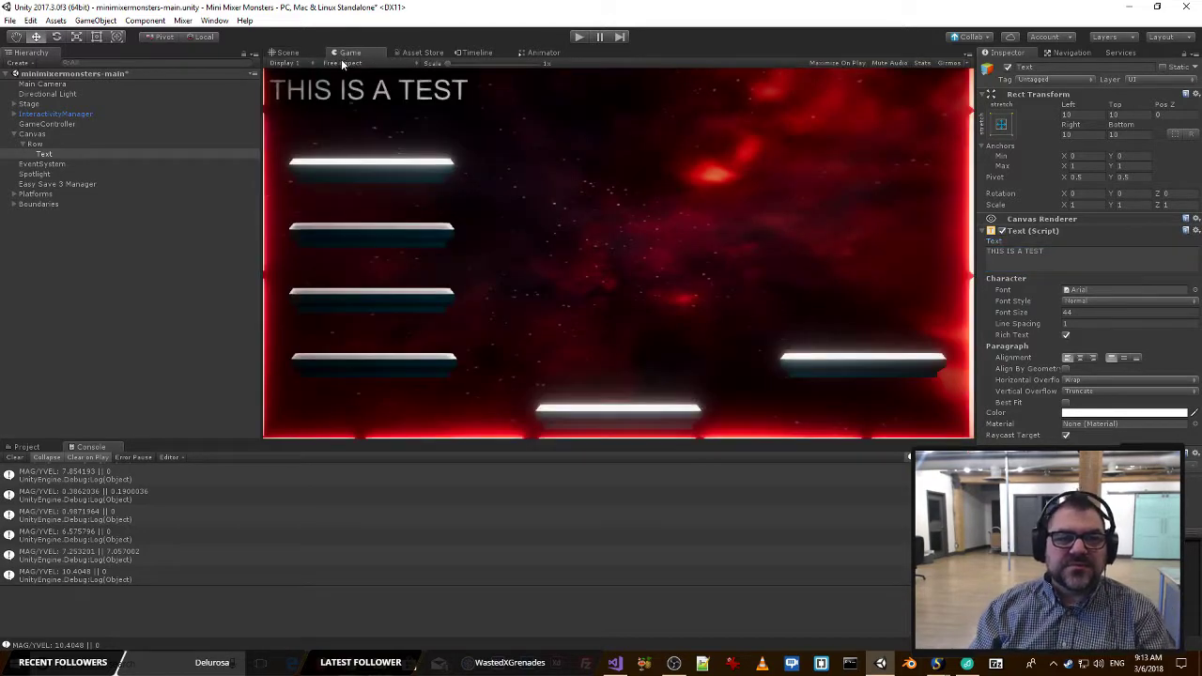
{"action": "left_click", "coordinate": [284, 53]}
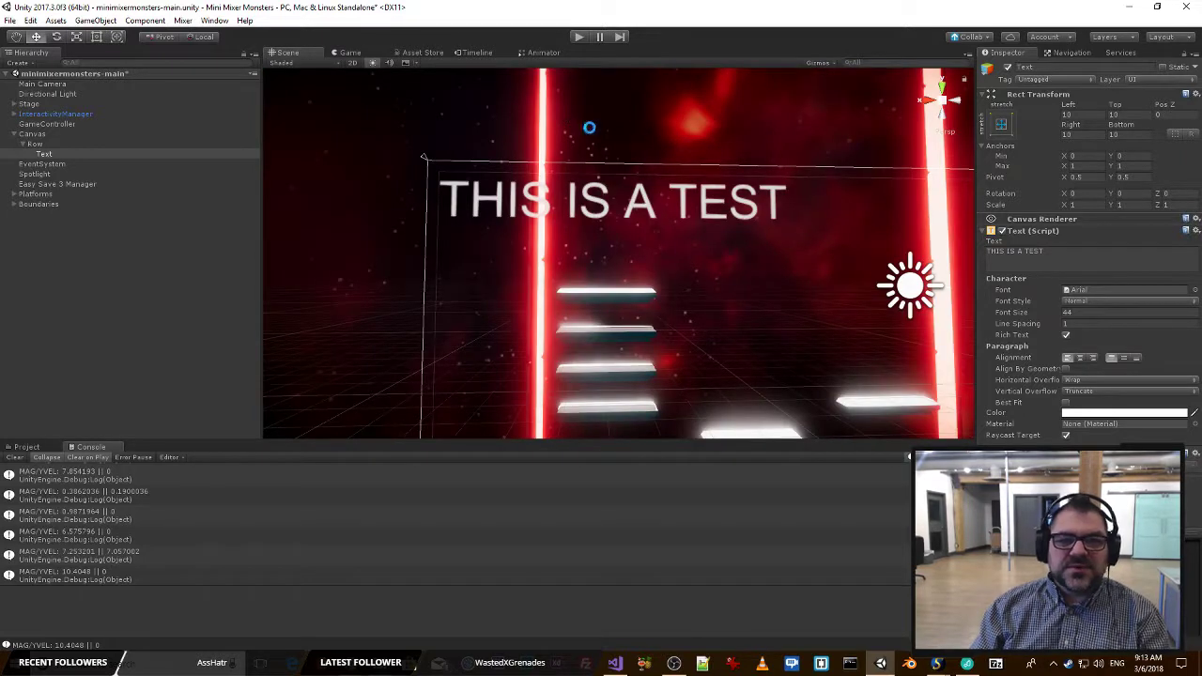
Set the text's font size to 14 and its font to Qui Finn.
{"action": "left_click", "coordinate": [1081, 312]}
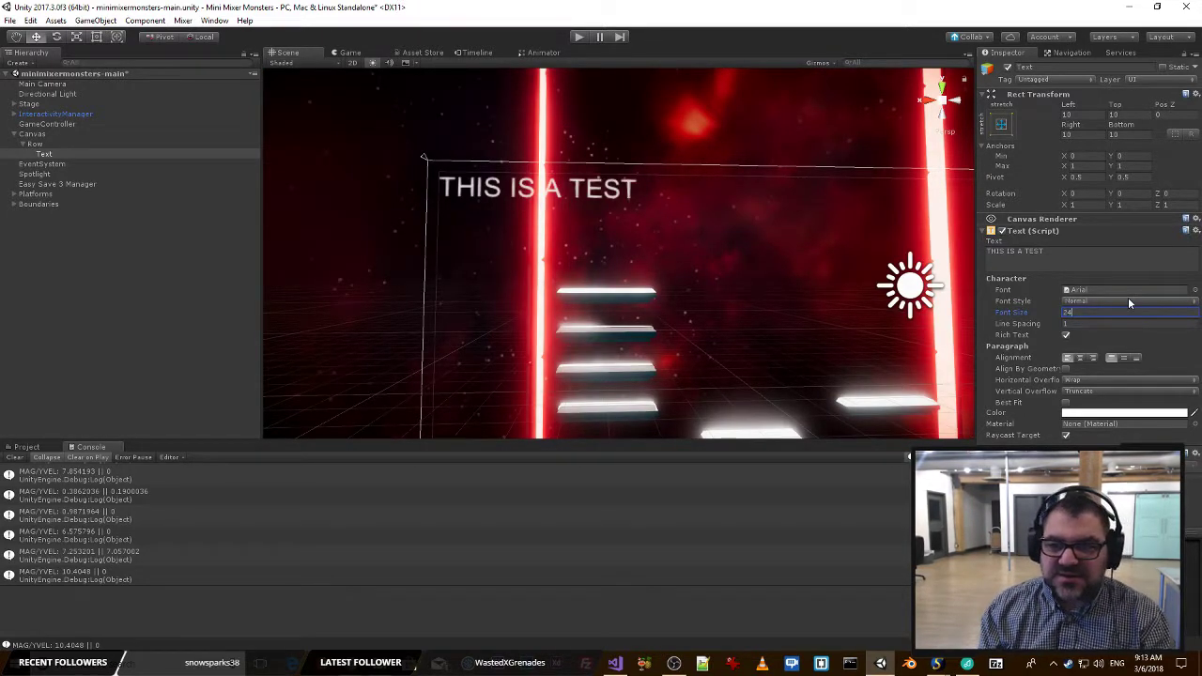
{"action": "type", "text": "14"}
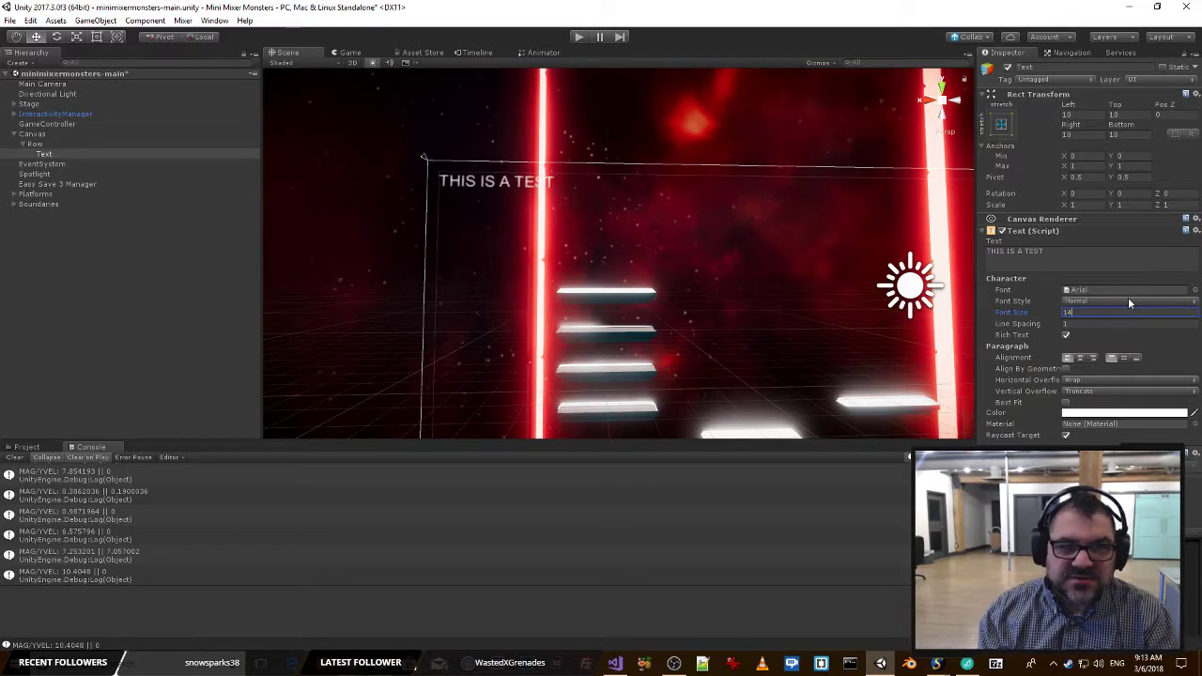
{"action": "left_click", "coordinate": [1196, 289]}
{"action": "left_click", "coordinate": [377, 380]}
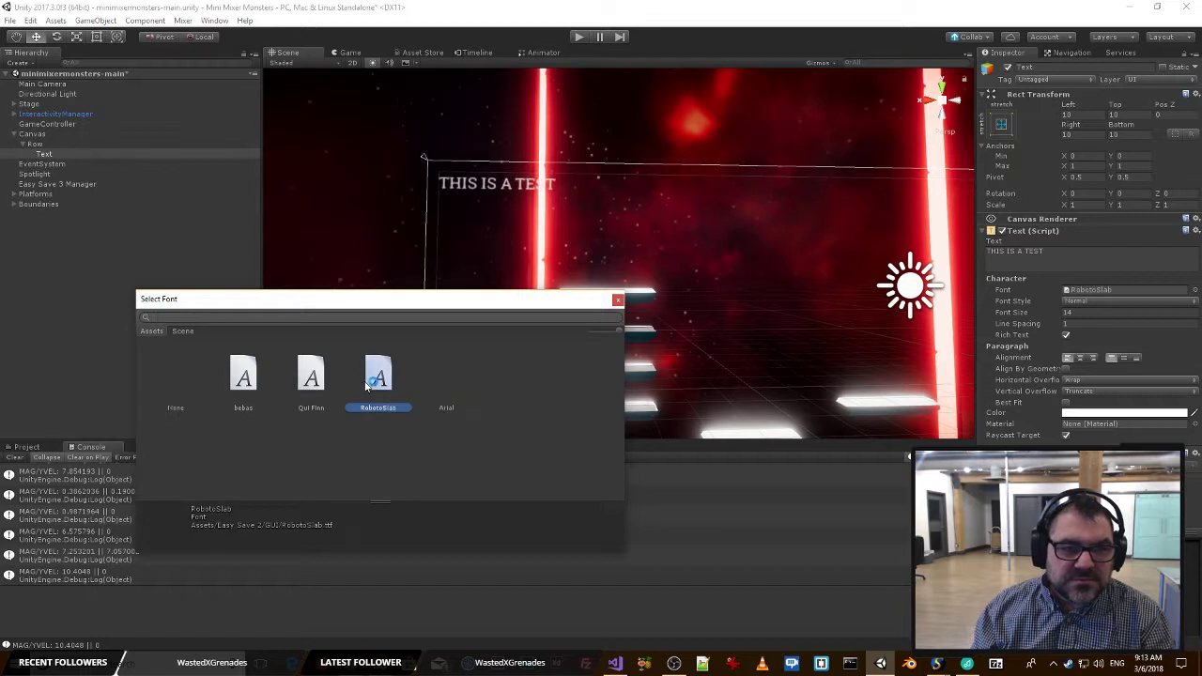
{"action": "left_click", "coordinate": [311, 381]}
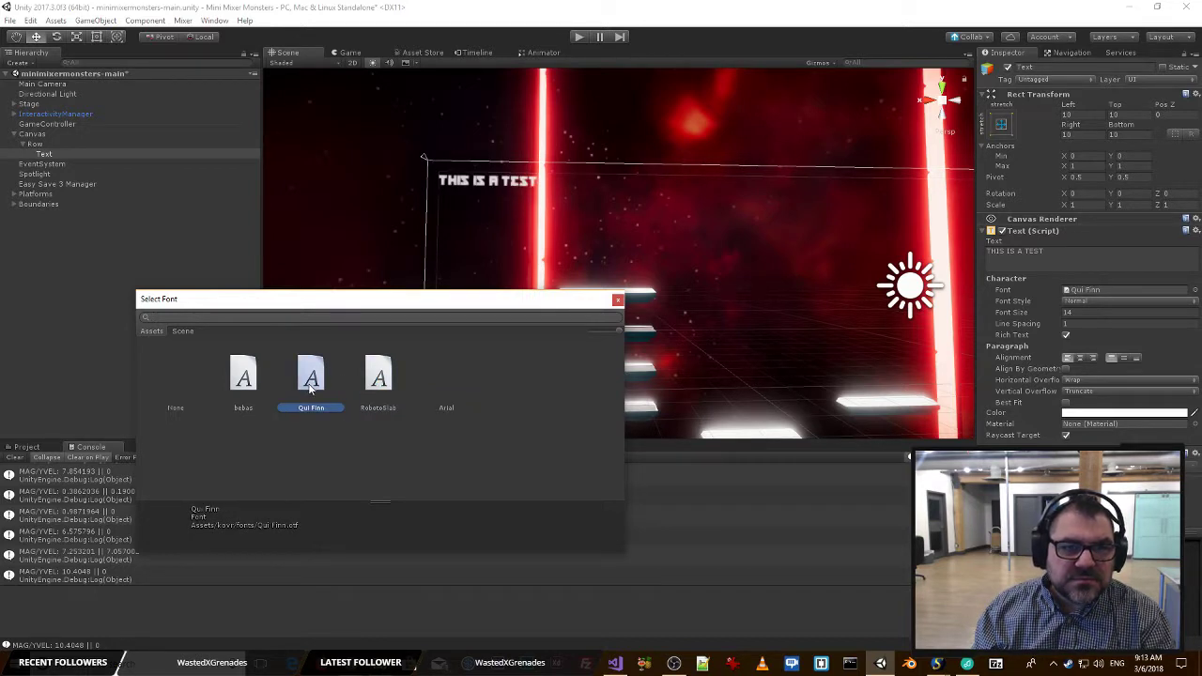
{"action": "left_click", "coordinate": [252, 380]}
{"action": "left_click", "coordinate": [317, 381]}
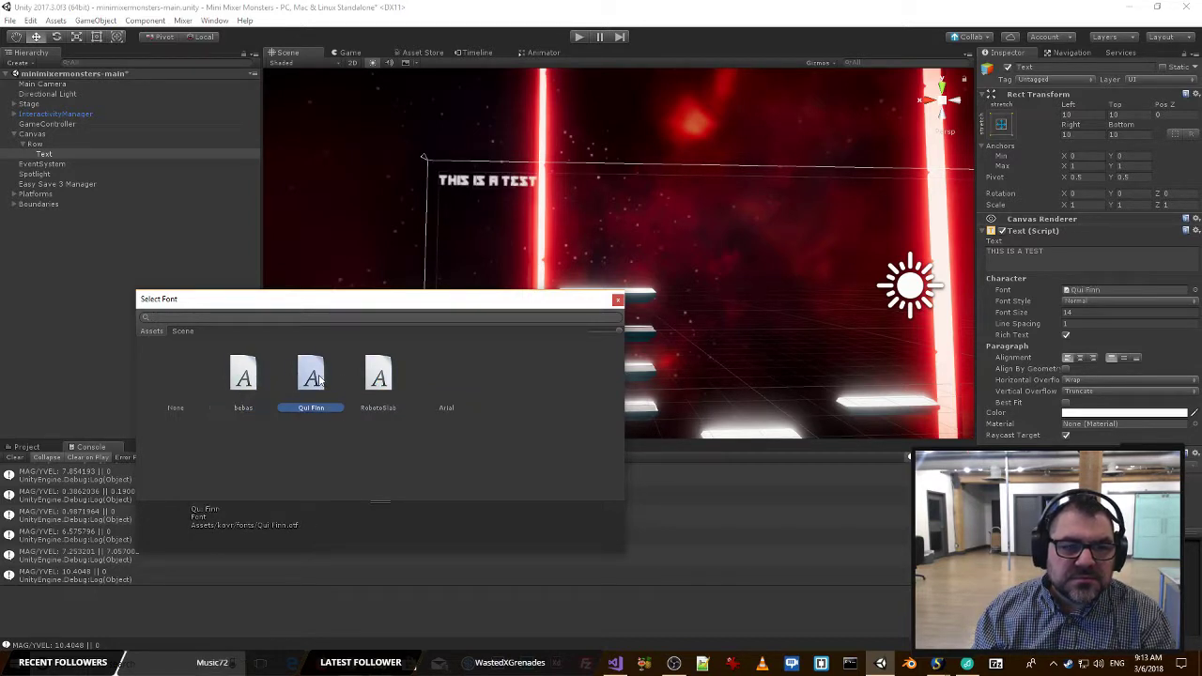
{"action": "left_click", "coordinate": [616, 303]}
Save the scene with the restyled canvas text.
{"action": "right_click_drag", "start_coordinate": [556, 281], "coordinate": [517, 244]}
{"action": "key", "text": "w"}
{"action": "key", "text": "s"}
{"action": "key", "text": "w"}
{"action": "key", "text": "ctrl+s"}
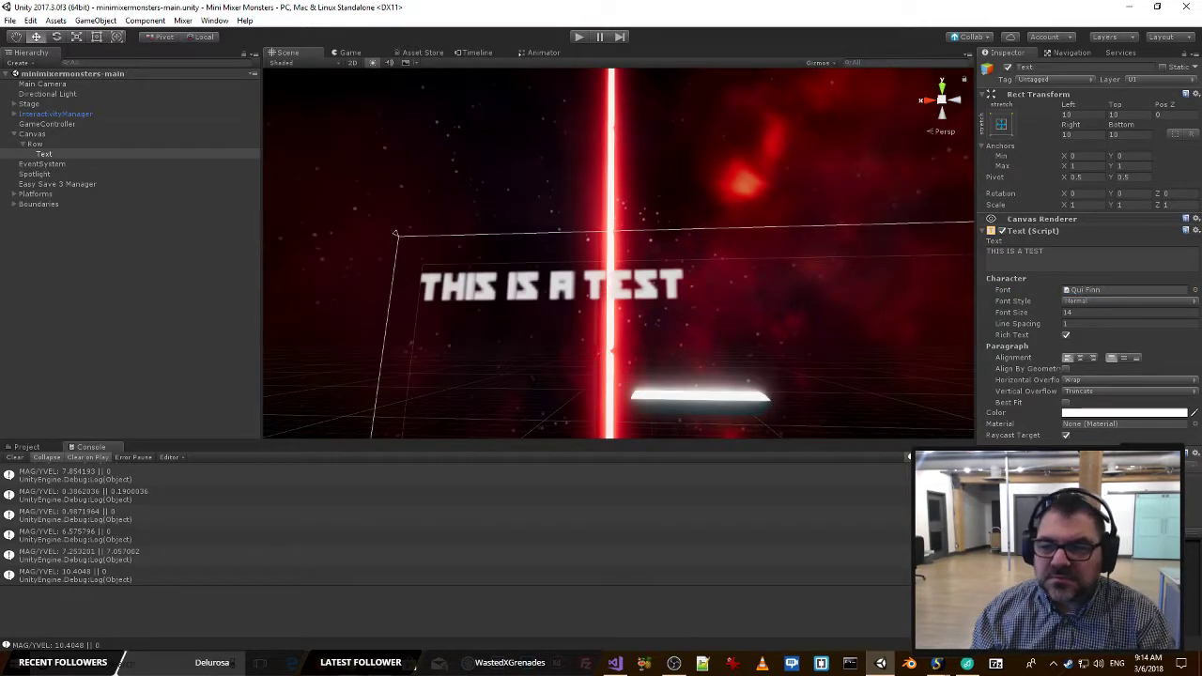
Try a font size of 34 on the canvas text.
{"action": "right_click_drag", "start_coordinate": [832, 303], "coordinate": [830, 338]}
{"action": "key", "text": "s"}
{"action": "key", "text": "w"}
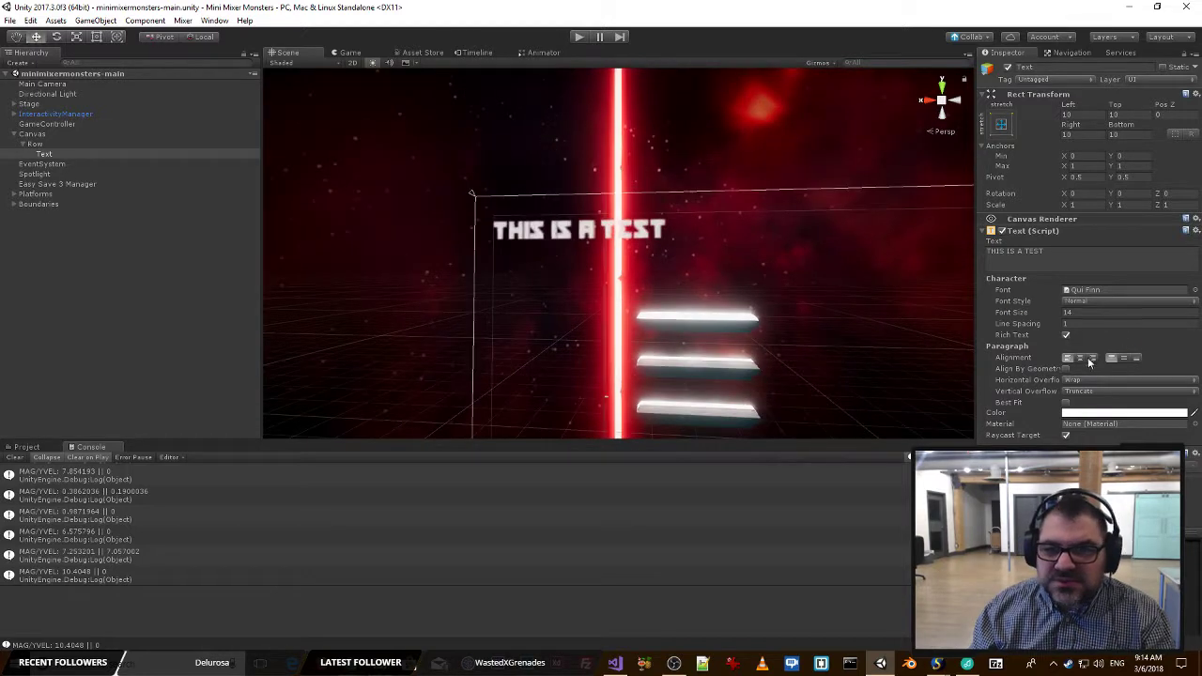
{"action": "left_click", "coordinate": [1107, 313]}
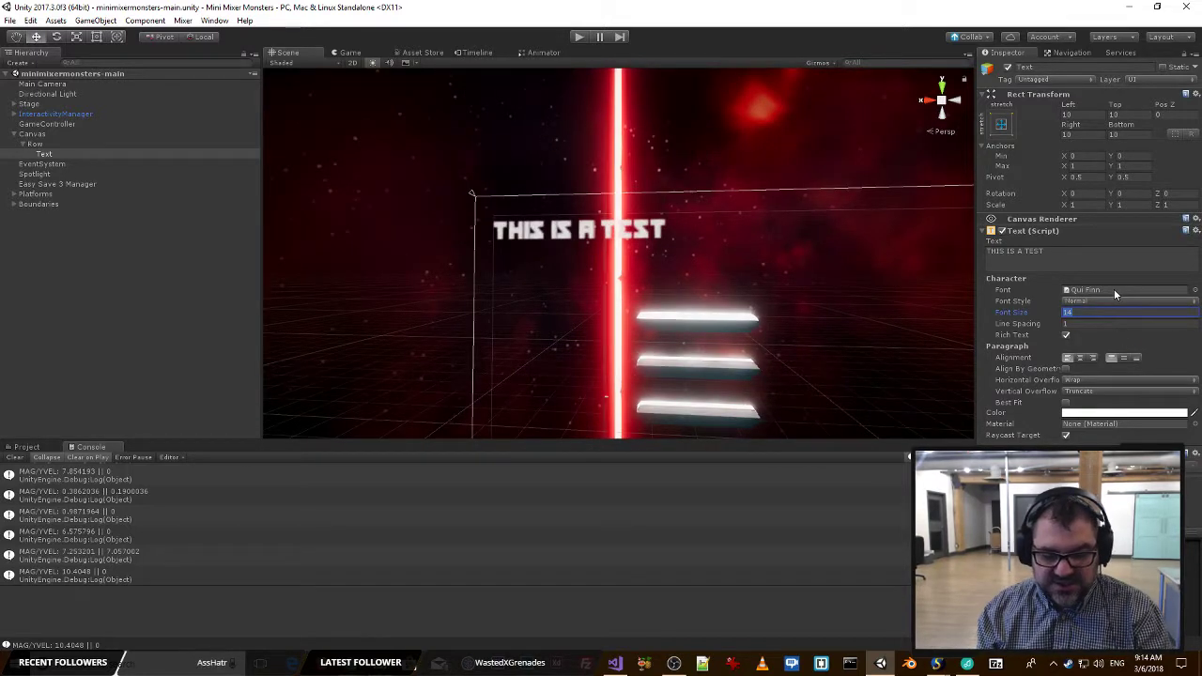
{"action": "type", "text": "34"}
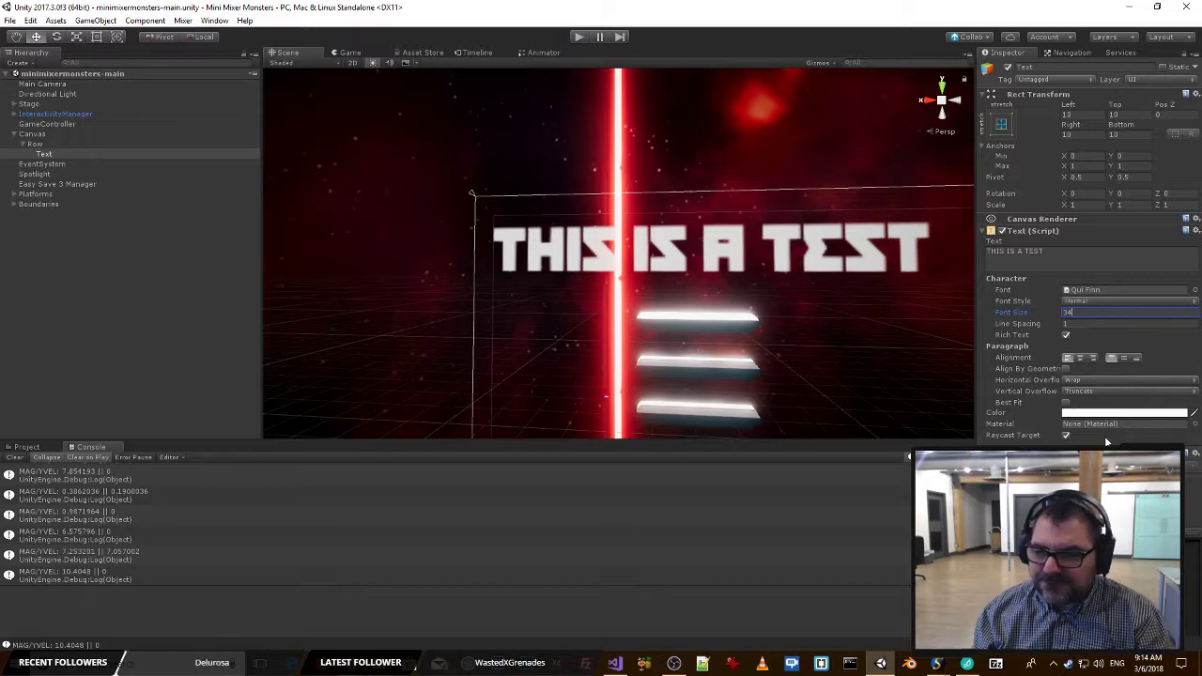
Set the text's font size to 16 and check how it looks in the game view.
{"action": "left_click_drag", "start_coordinate": [1072, 313], "coordinate": [971, 311]}
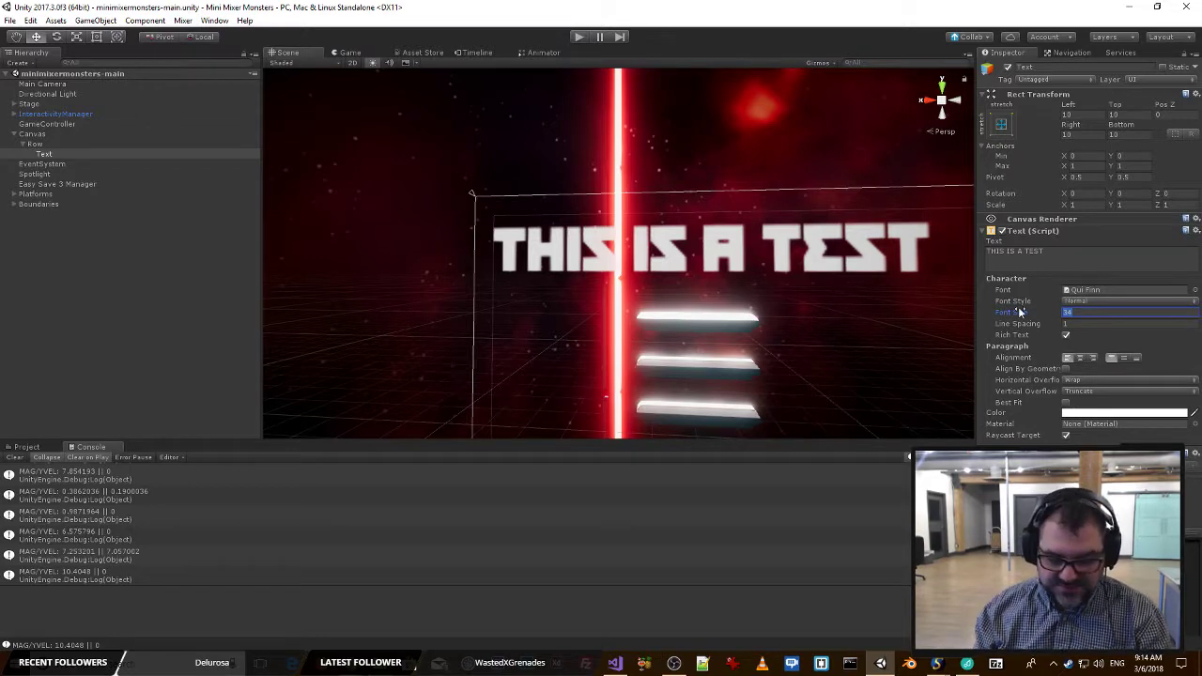
{"action": "type", "text": "241"}
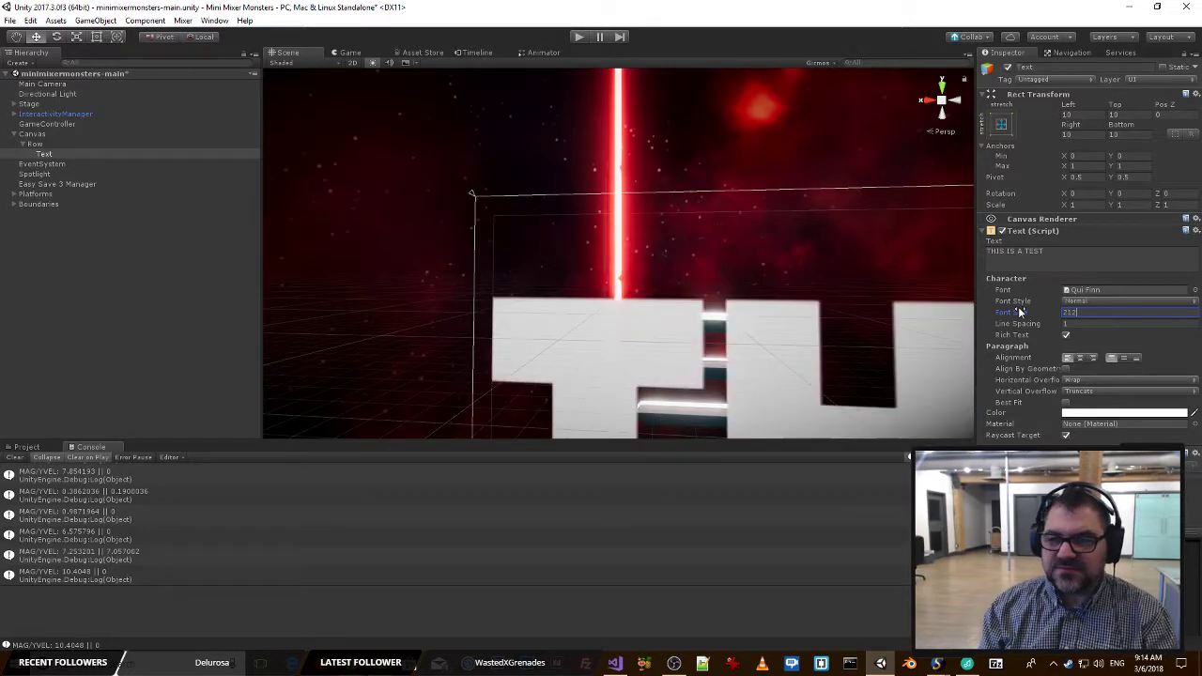
{"action": "key", "text": "BackSpace"}
{"action": "key", "text": "BackSpace"}
{"action": "key", "text": "BackSpace"}
{"action": "type", "text": "16"}
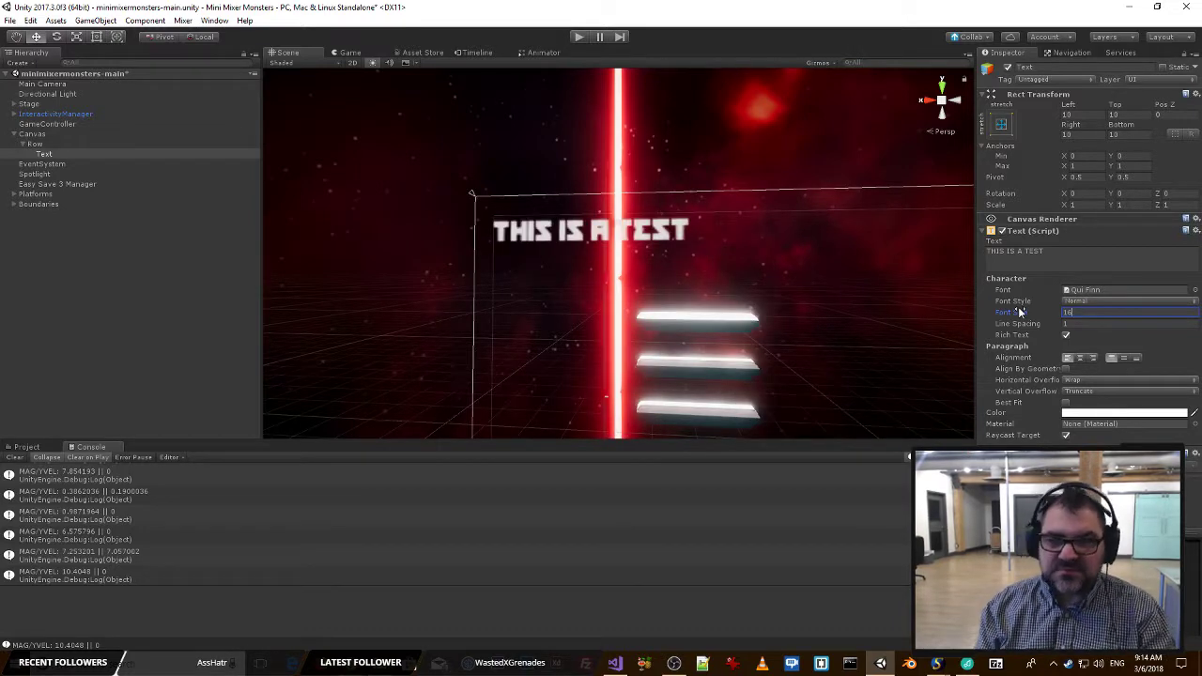
{"action": "left_click", "coordinate": [349, 53]}
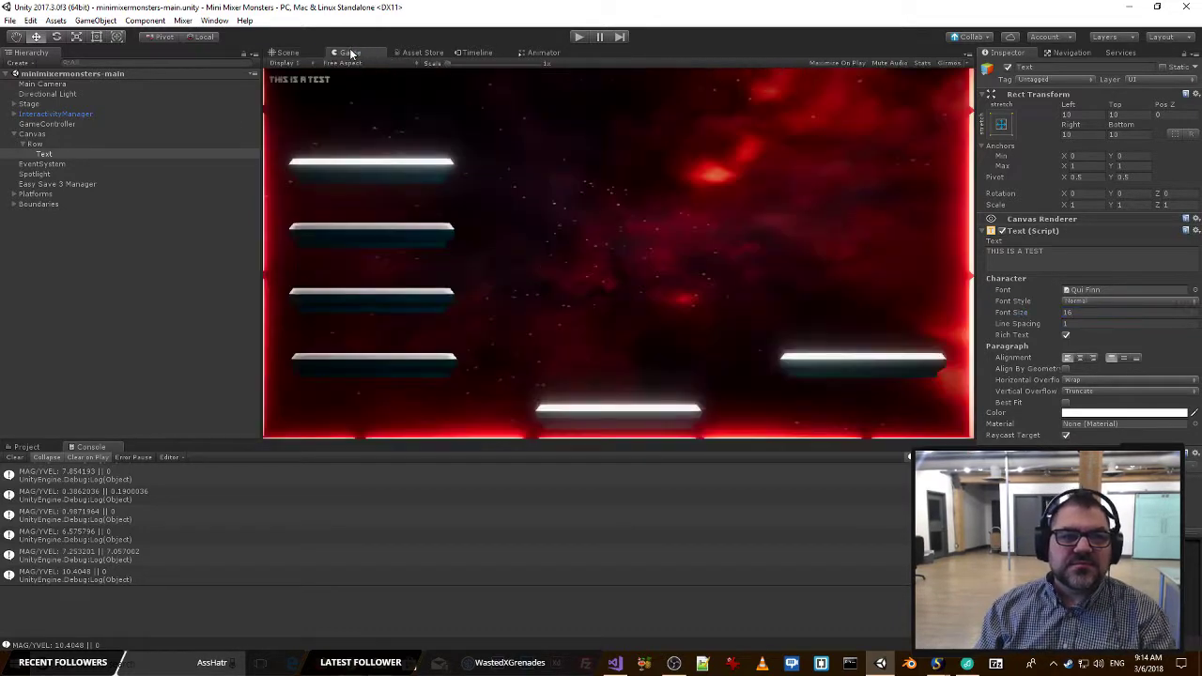
{"action": "left_click", "coordinate": [287, 54]}
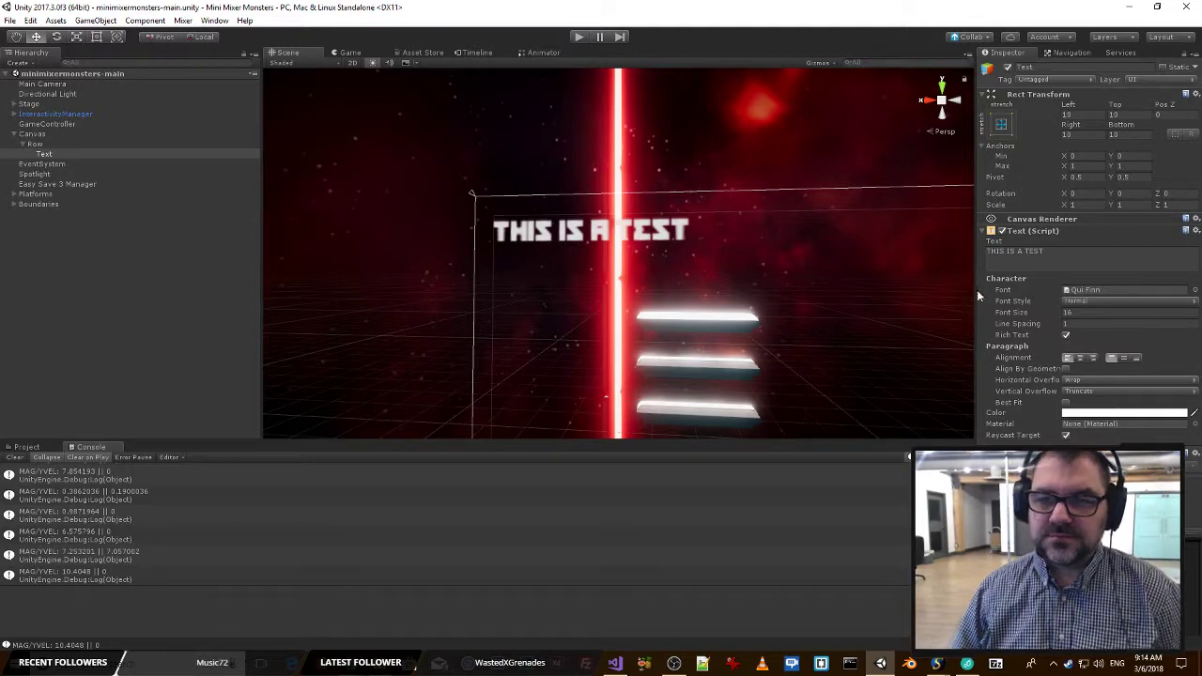
{"action": "key", "text": "alt+Tab"}
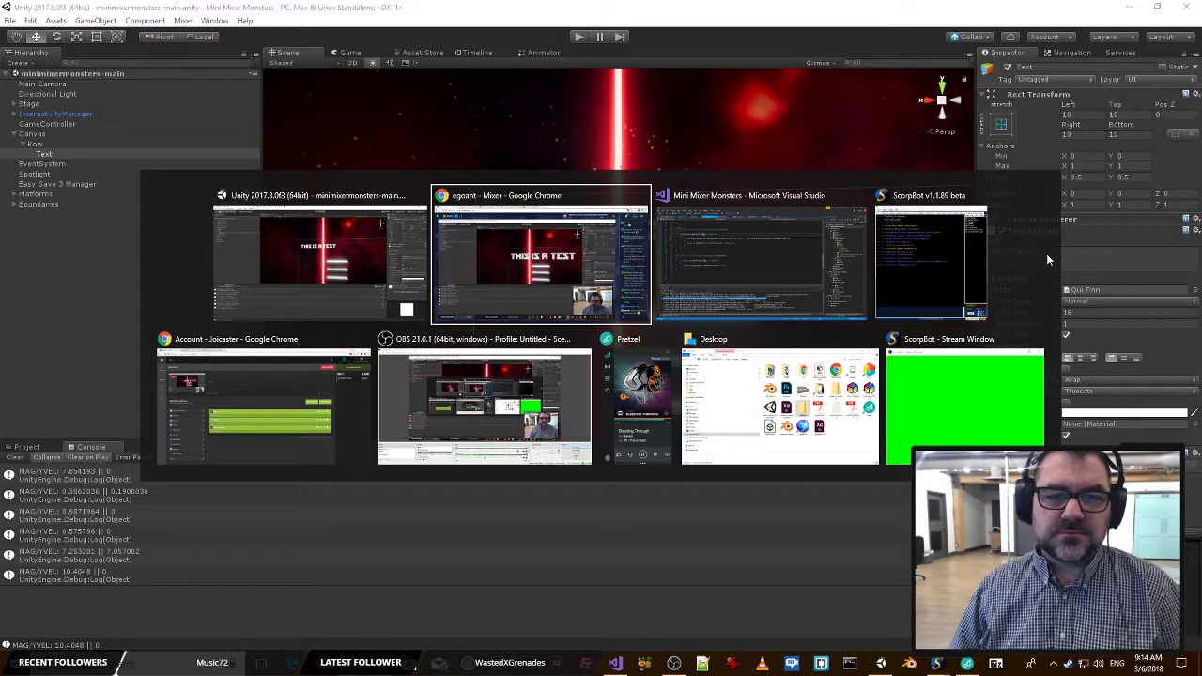
{"action": "key", "text": "alt+Tab"}
{"action": "key", "text": "alt+Tab"}
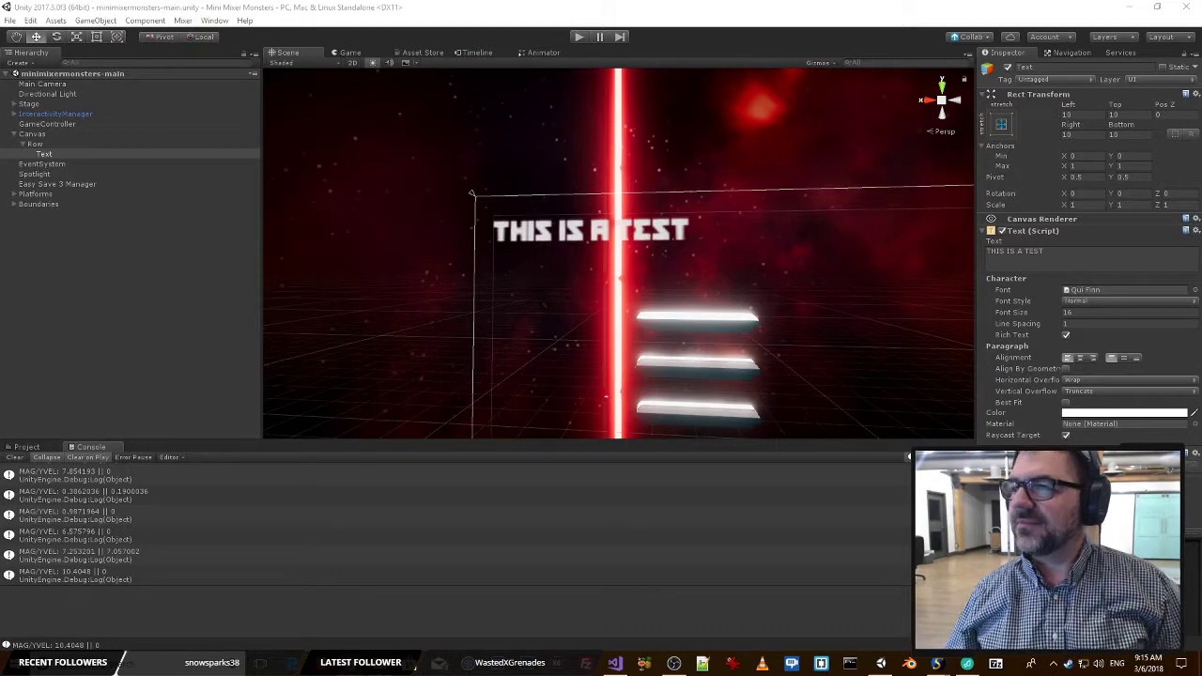
{"action": "key", "text": "alt+Tab"}
{"action": "key", "text": "alt+Tab"}
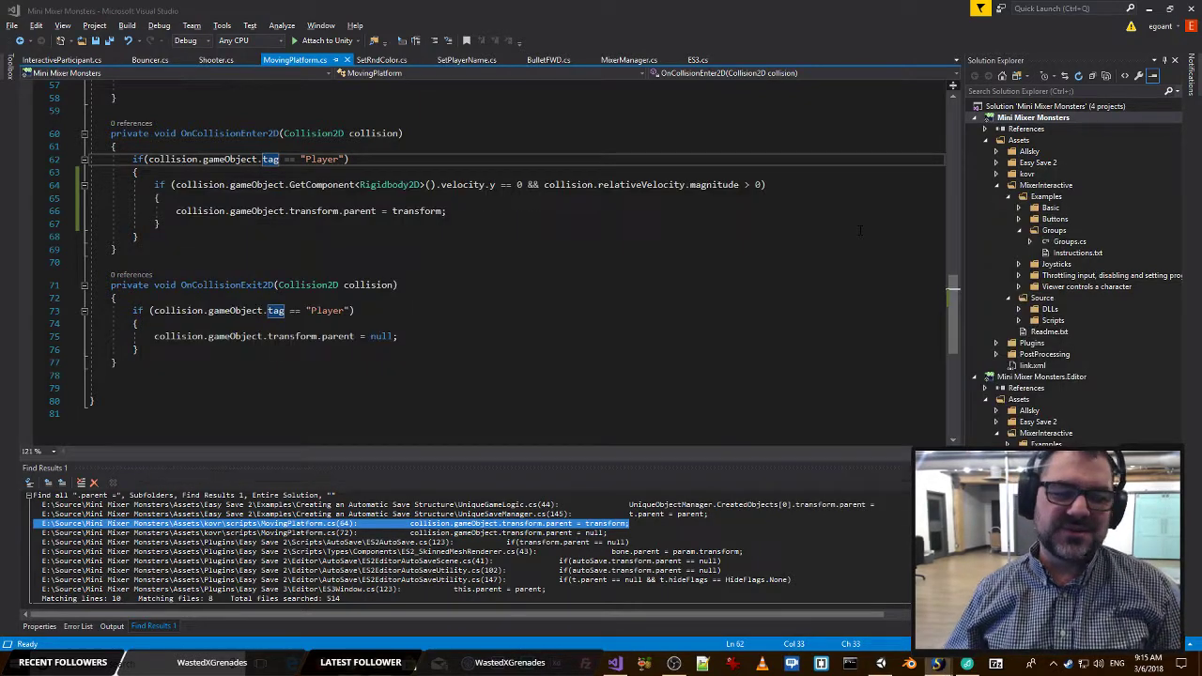
{"action": "key", "text": "alt+Tab"}
{"action": "key", "text": "alt+Tab"}
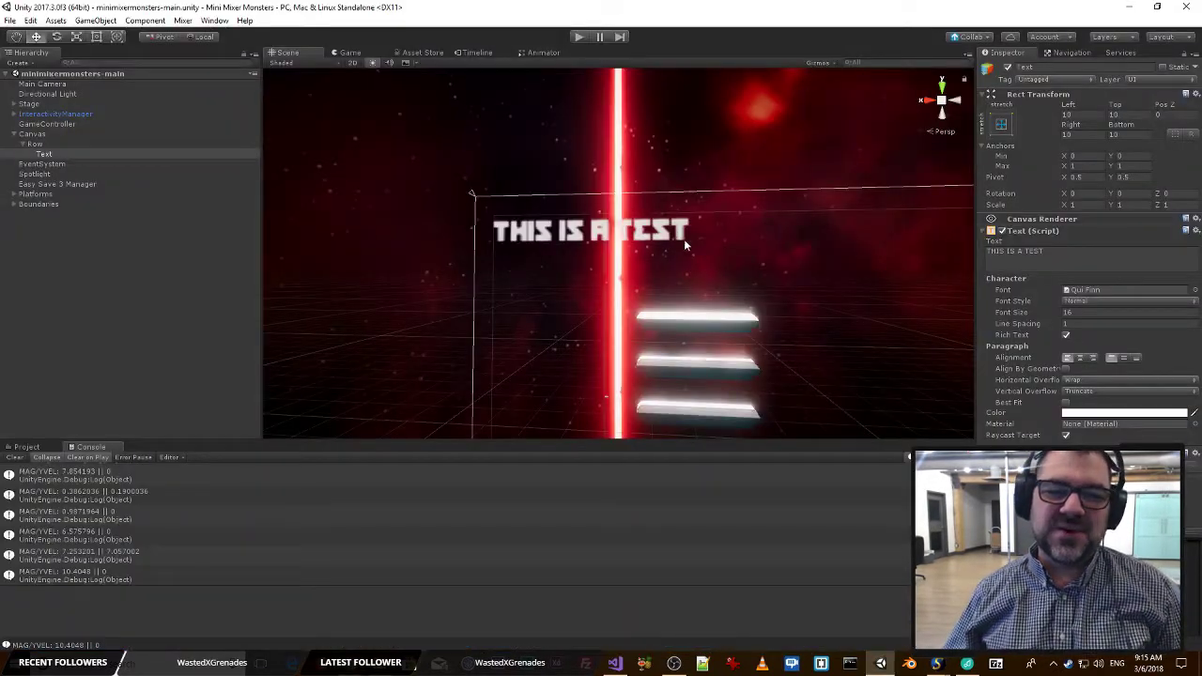
Rename the Text object under Row to ScoreText.
{"action": "right_click_drag", "start_coordinate": [752, 245], "coordinate": [799, 296]}
{"action": "key", "text": "s"}
{"action": "key", "text": "w"}
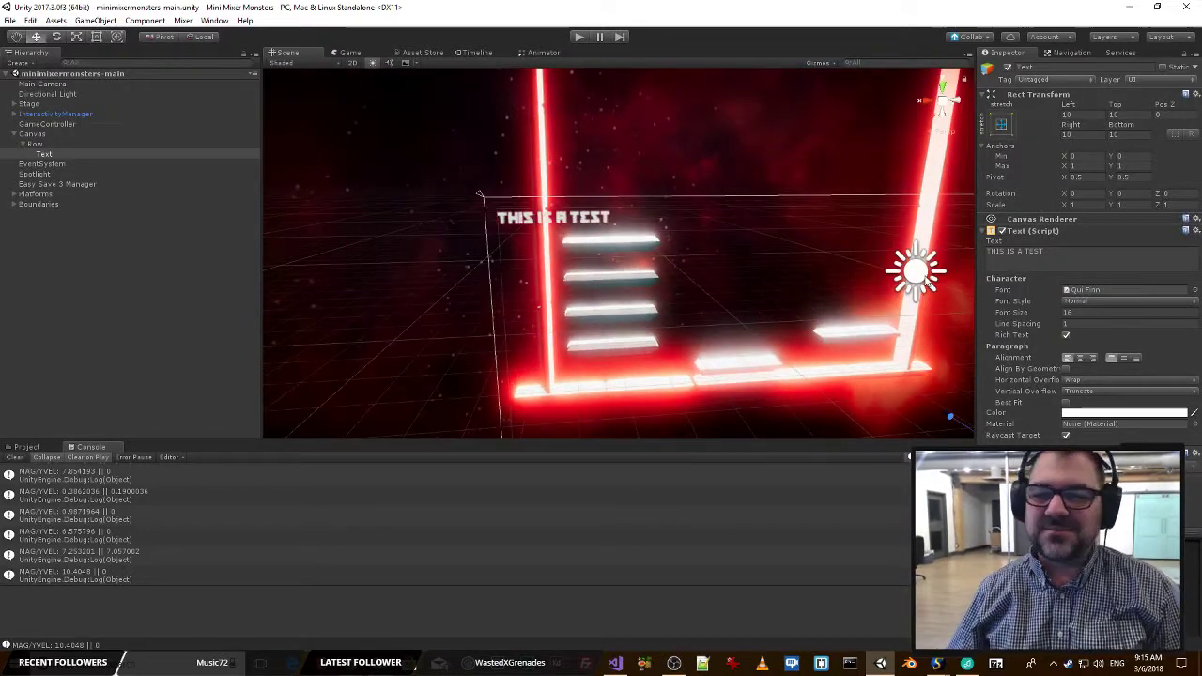
{"action": "left_click", "coordinate": [1065, 250]}
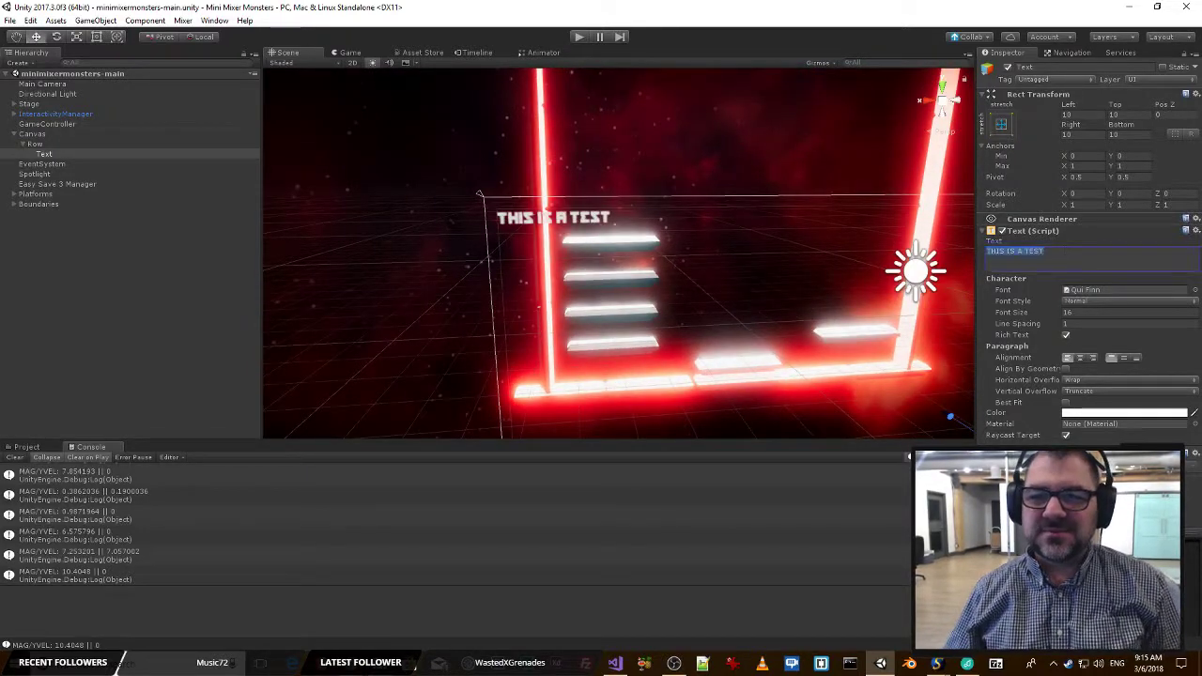
{"action": "left_click", "coordinate": [55, 155]}
{"action": "left_click", "coordinate": [1058, 67]}
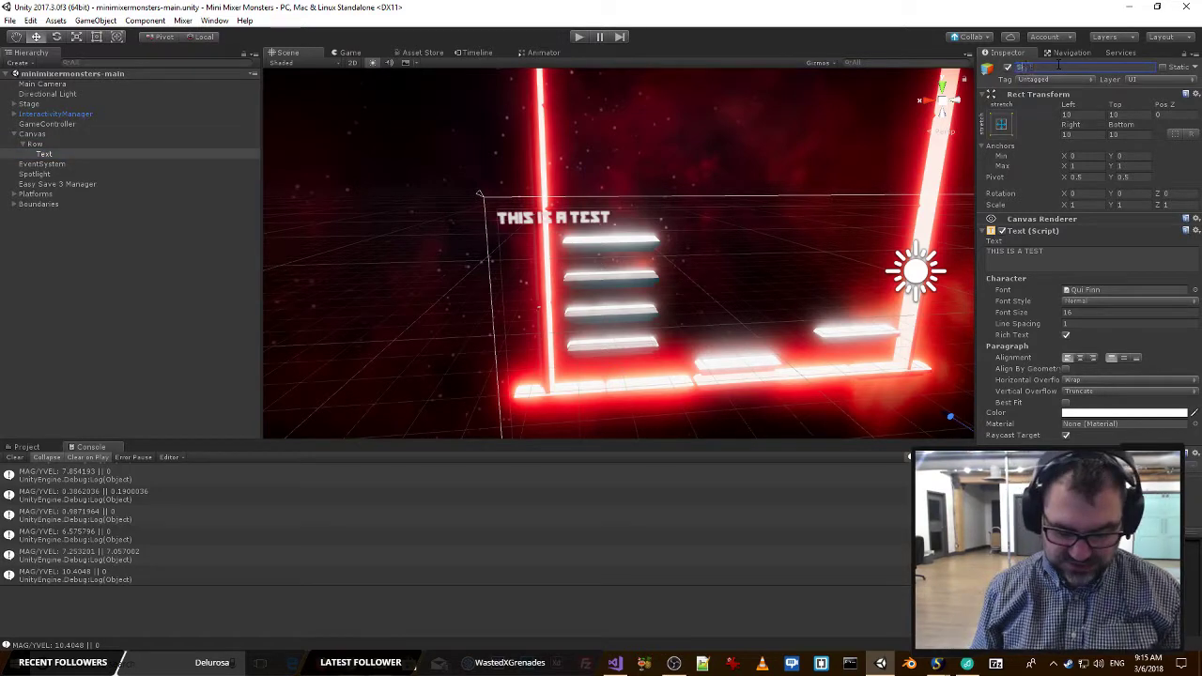
{"action": "type", "text": "ScoreText"}
{"action": "key", "text": "Return"}
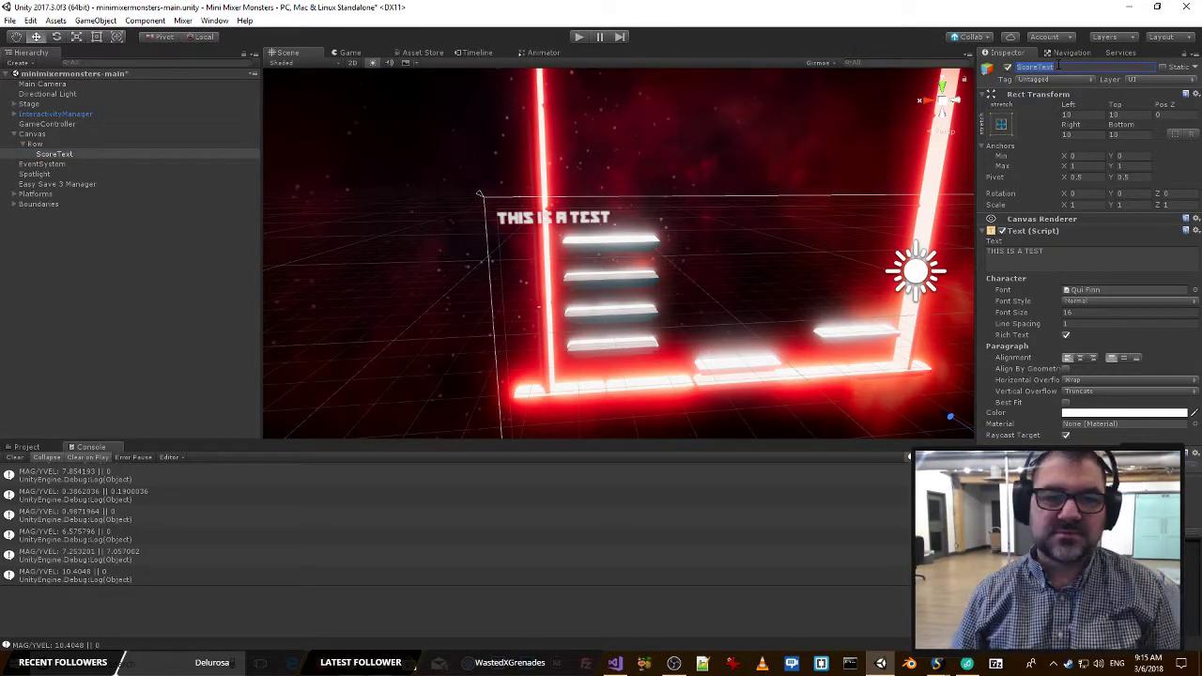
Clear the object selection and save the scene with the renamed text object.
{"action": "left_click", "coordinate": [145, 252]}
{"action": "right_click_drag", "start_coordinate": [519, 281], "coordinate": [501, 225]}
{"action": "key", "text": "s"}
{"action": "key", "text": "s"}
{"action": "key", "text": "w"}
{"action": "key", "text": "s"}
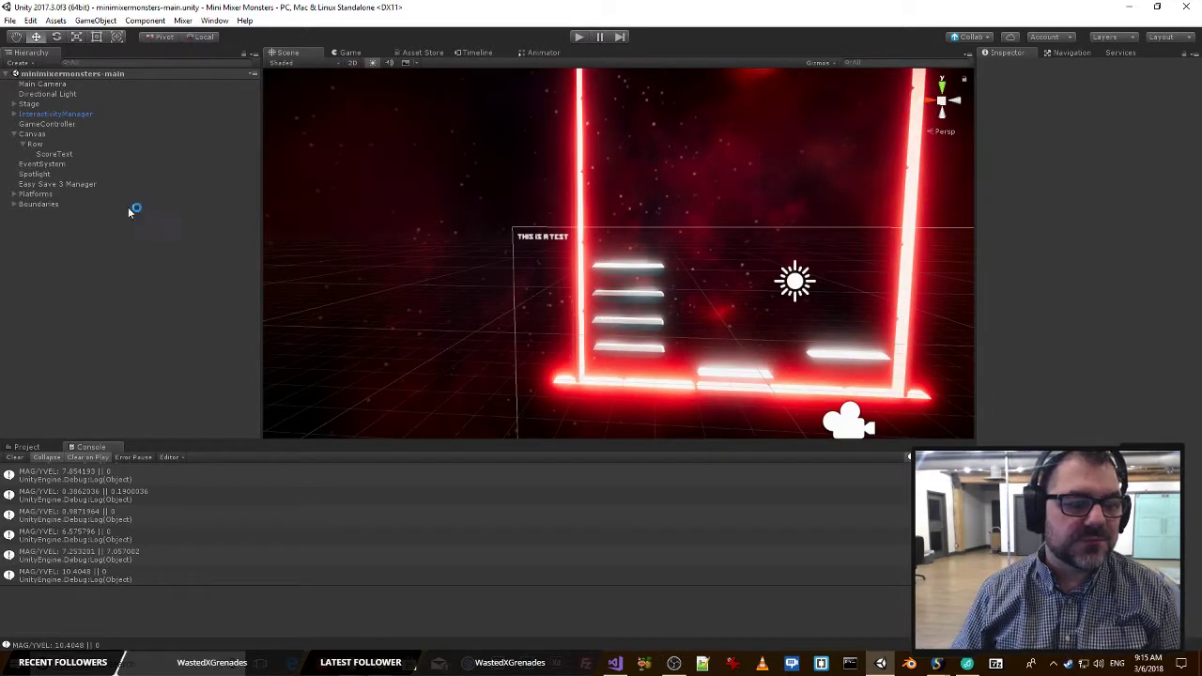
{"action": "key", "text": "w"}
{"action": "right_click_drag", "start_coordinate": [606, 230], "coordinate": [648, 199]}
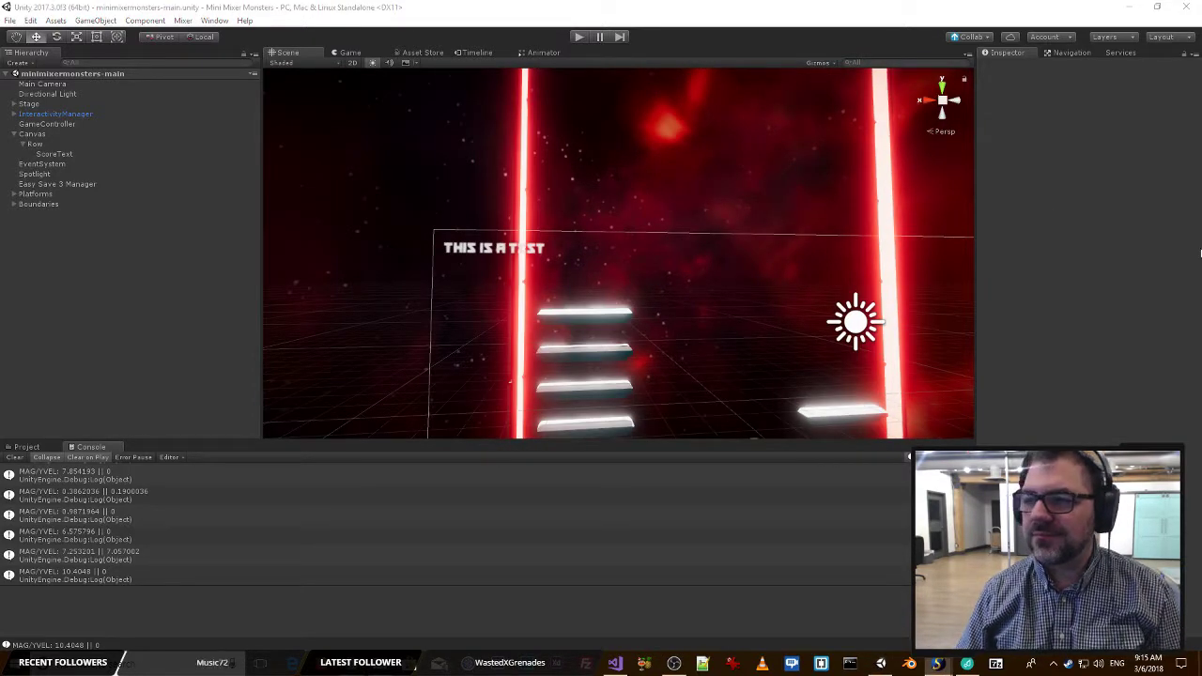
Inspect the scene's manager objects and open the MixerManager script attached to GameController in Visual Studio.
{"action": "key", "text": "w"}
{"action": "right_click_drag", "start_coordinate": [605, 195], "coordinate": [592, 214]}
{"action": "left_click", "coordinate": [45, 154]}
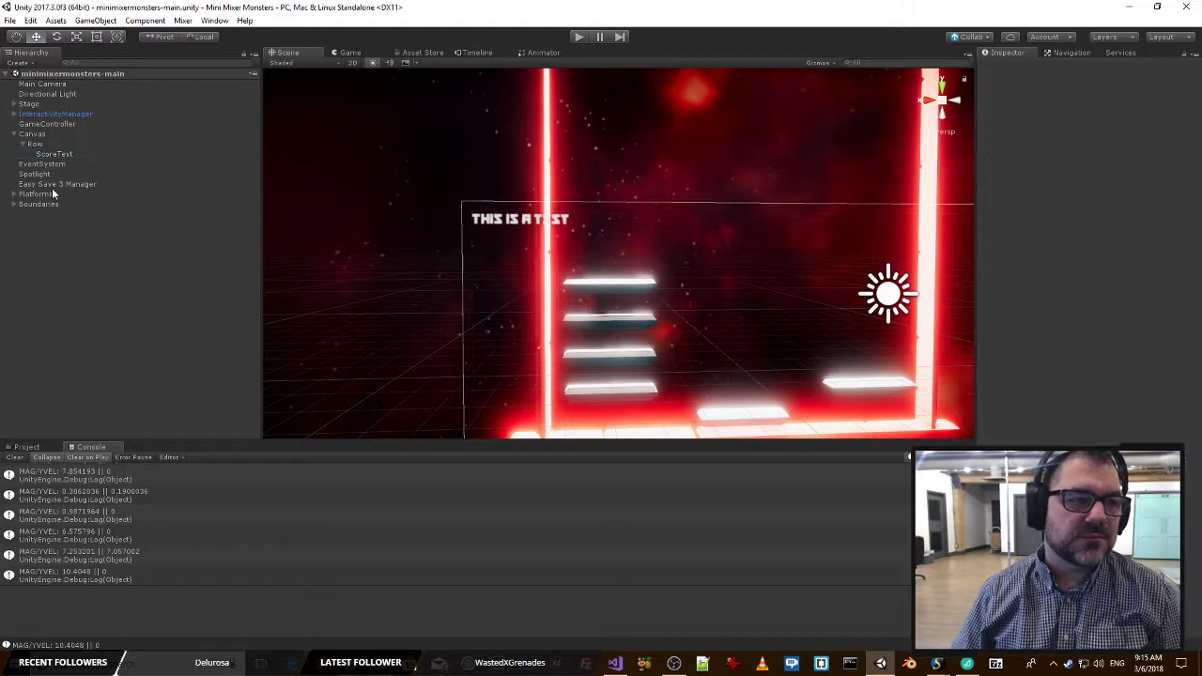
{"action": "left_click", "coordinate": [49, 84]}
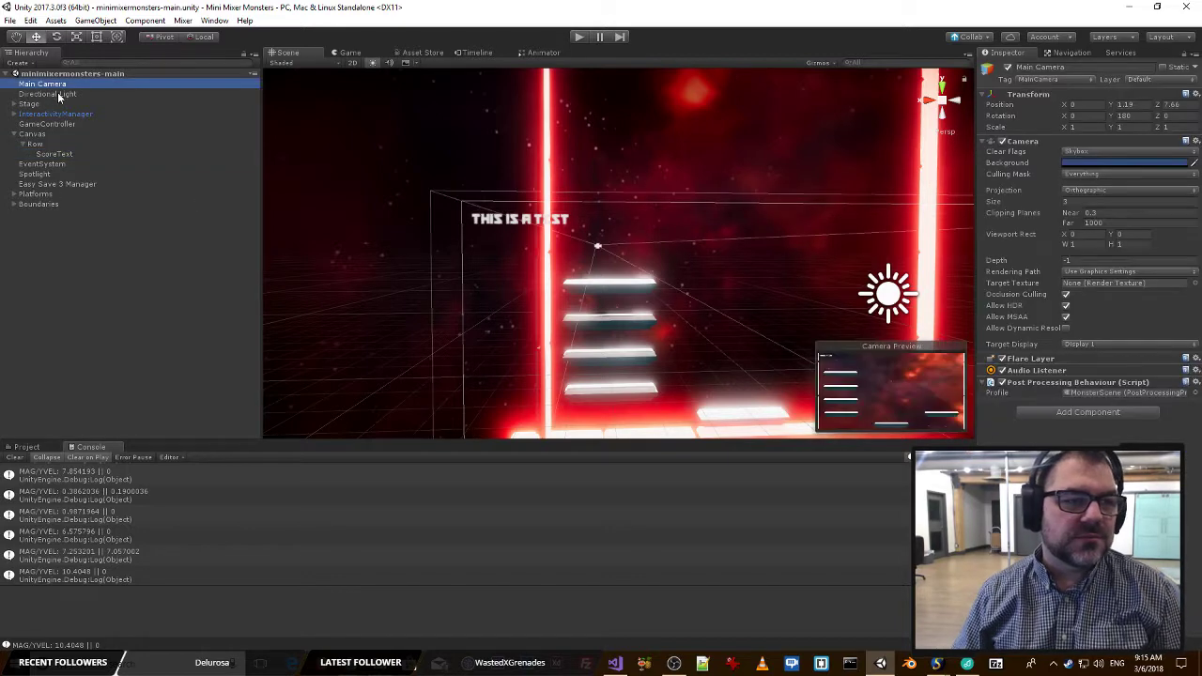
{"action": "left_click", "coordinate": [69, 185]}
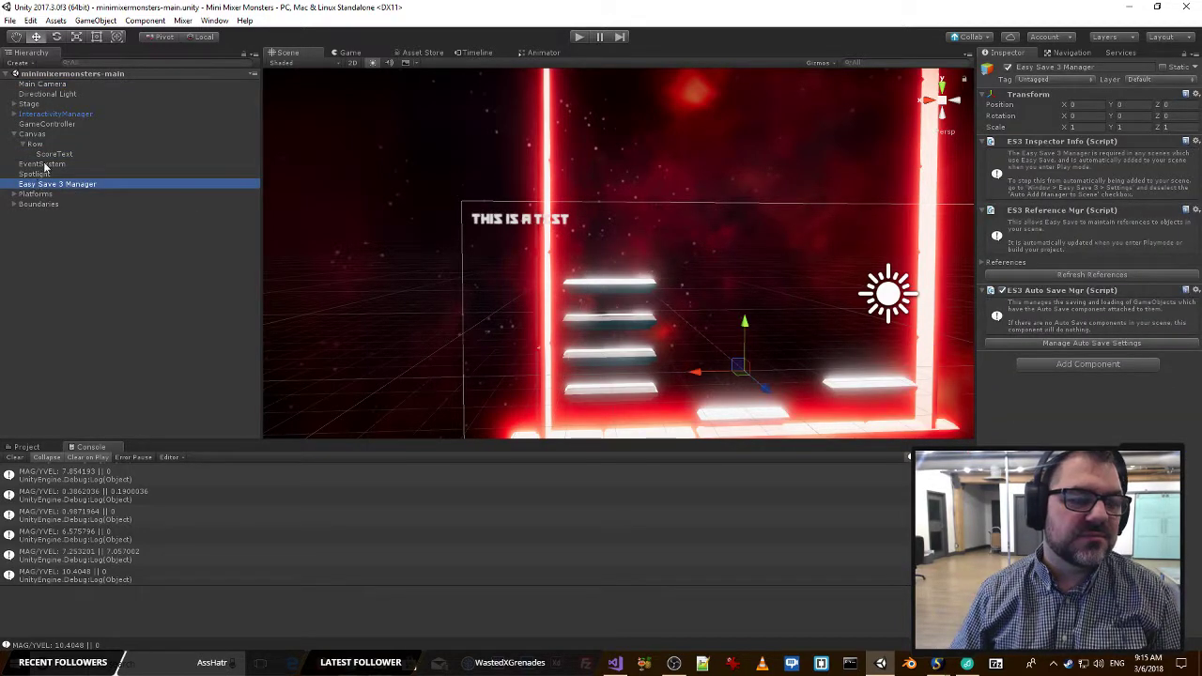
{"action": "left_click", "coordinate": [45, 165]}
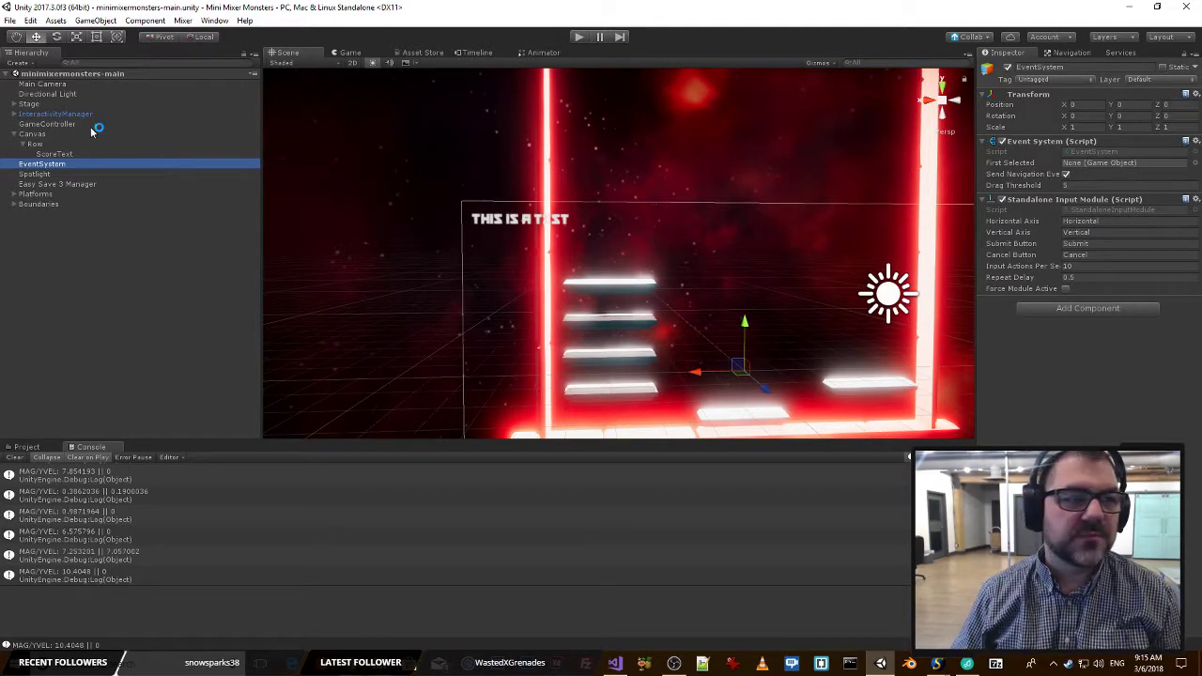
{"action": "left_click", "coordinate": [47, 124]}
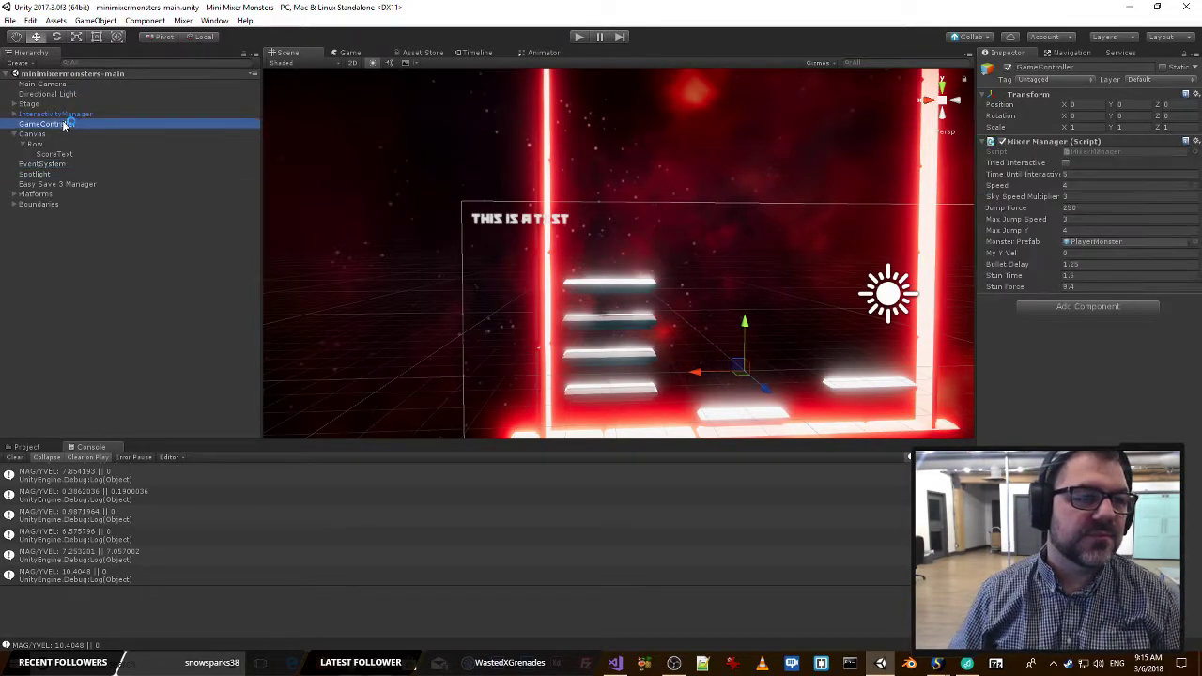
{"action": "double_click", "coordinate": [1083, 153]}
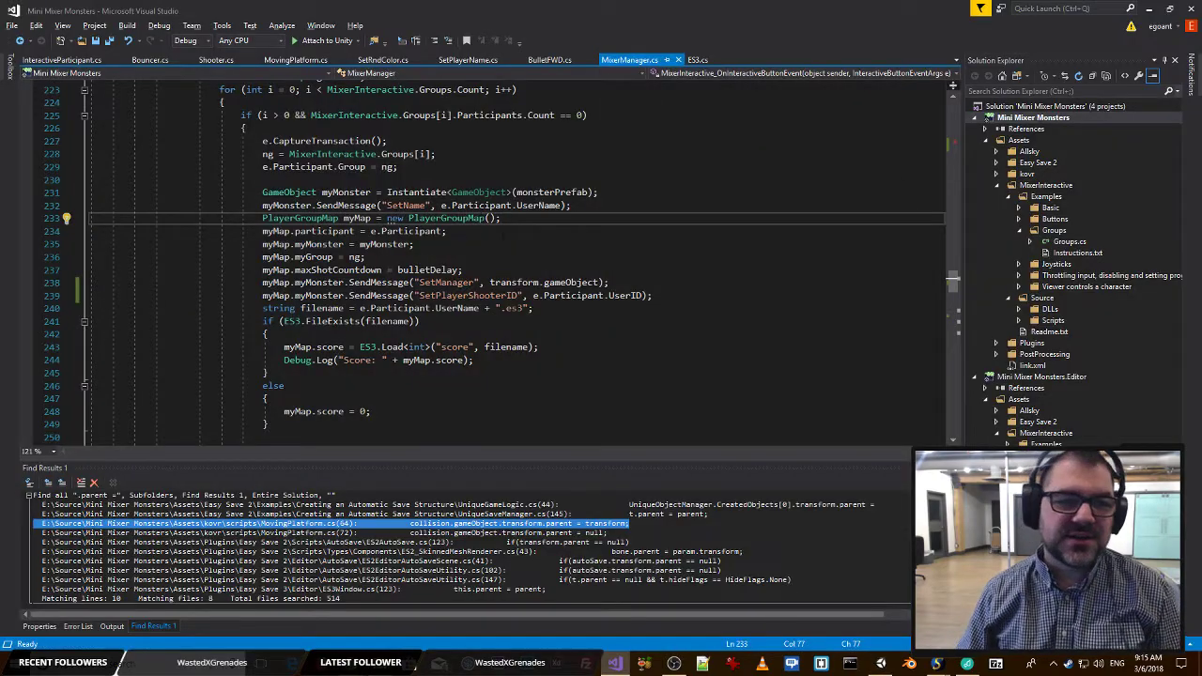
Declare a public Text field named scoreText directly below maxJumpY in the MixerManager class.
{"action": "scroll", "coordinate": [502, 295], "scroll_direction": "up", "scroll_amount": 20}
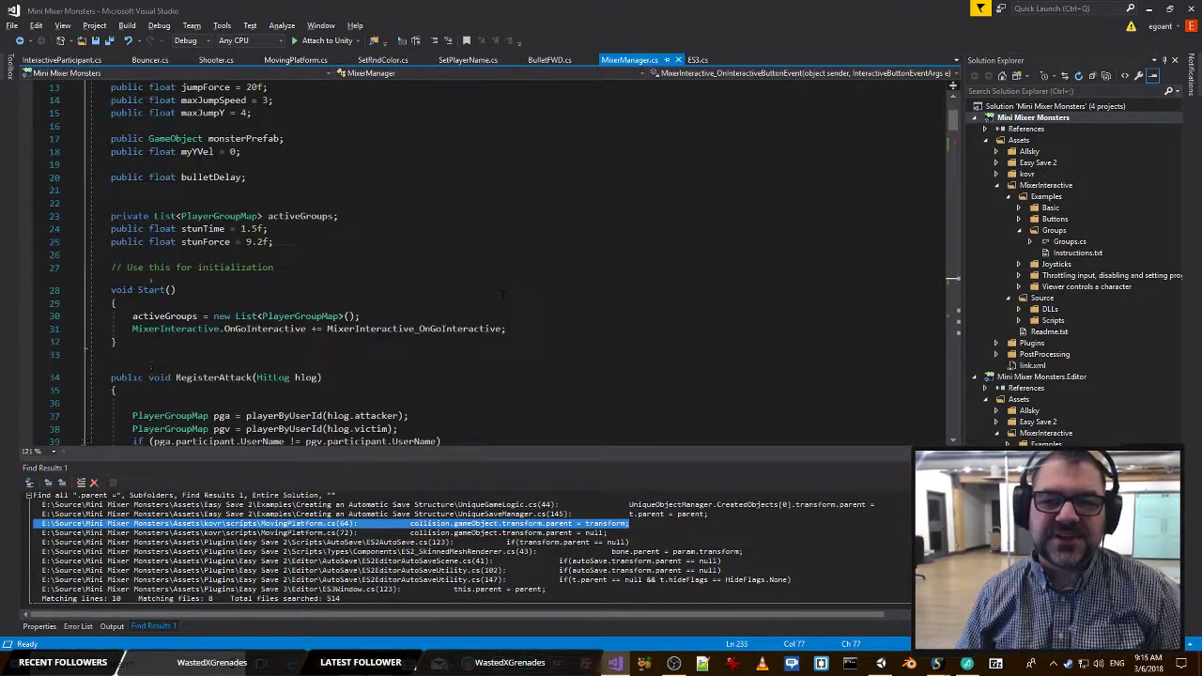
{"action": "scroll", "coordinate": [502, 295], "scroll_direction": "up", "scroll_amount": 4}
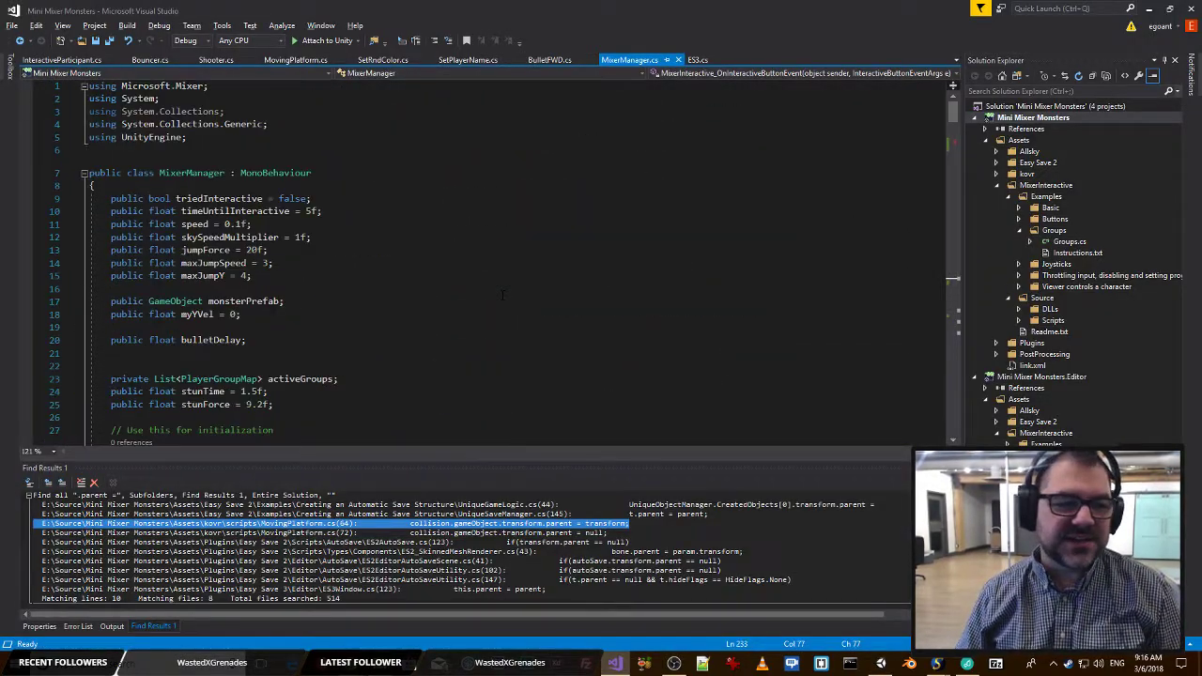
{"action": "left_click", "coordinate": [298, 275]}
{"action": "key", "text": "Return"}
{"action": "type", "text": "public"}
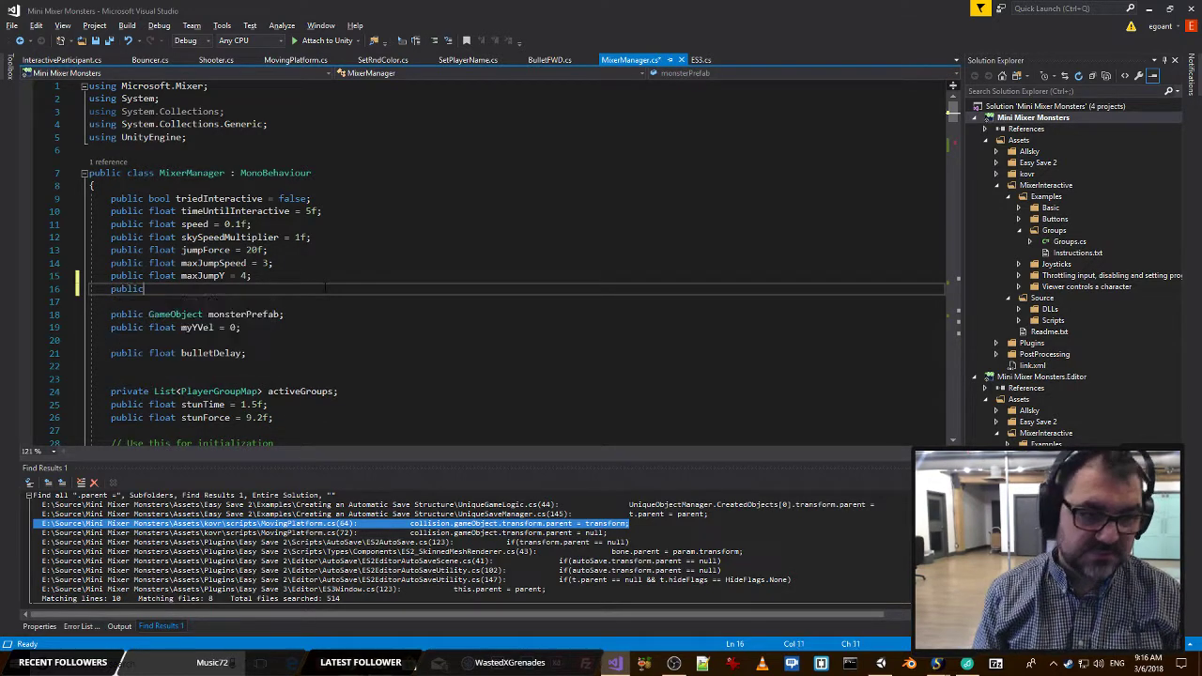
{"action": "type", "text": " Text"}
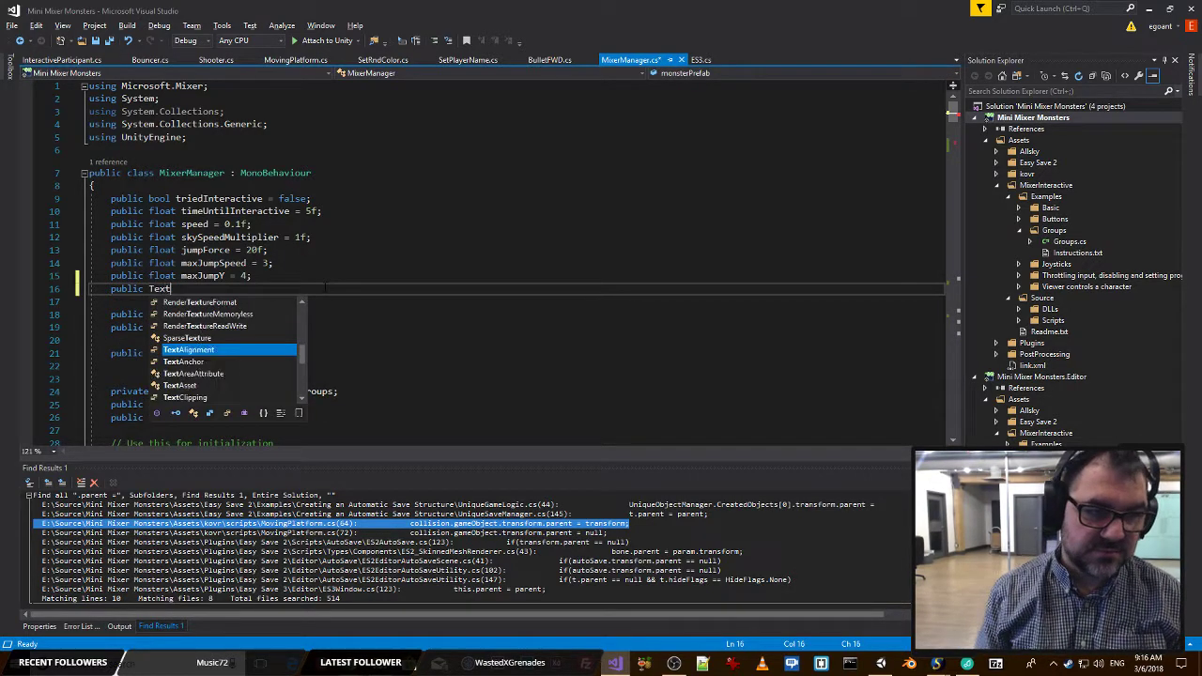
{"action": "key", "text": "Down"}
{"action": "key", "text": "Down"}
{"action": "key", "text": "Down"}
{"action": "key", "text": "Down"}
{"action": "key", "text": "Down"}
{"action": "key", "text": "Down"}
{"action": "key", "text": "Down"}
{"action": "key", "text": "Down"}
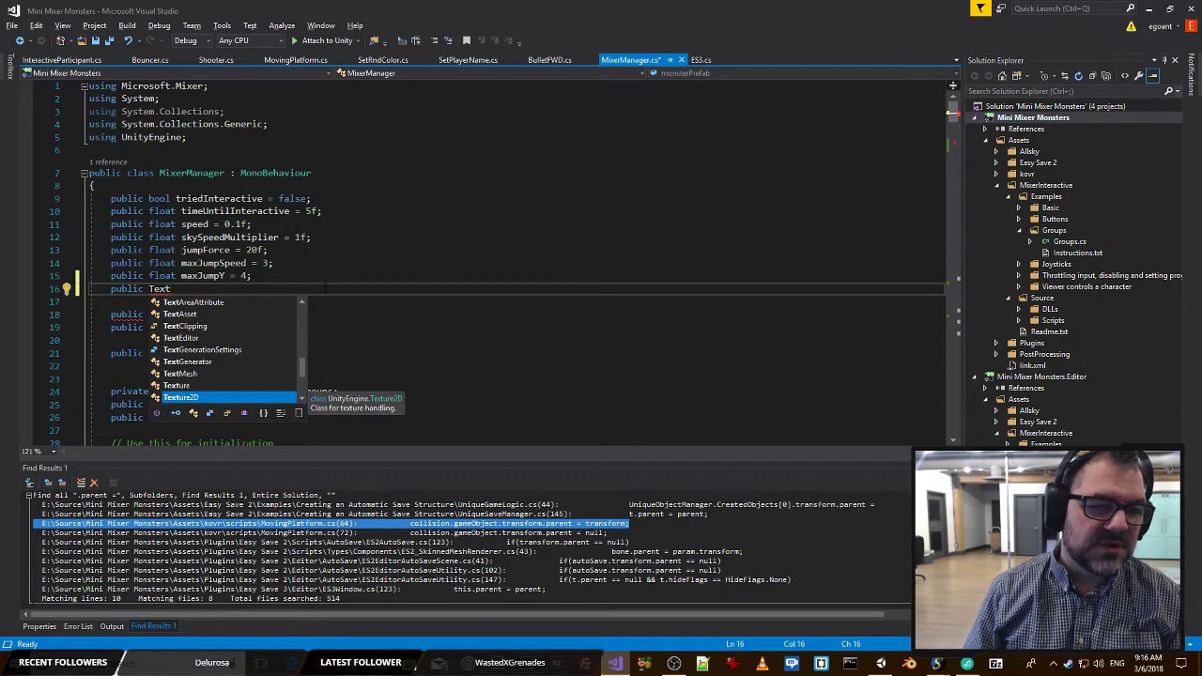
{"action": "key", "text": "Tab"}
{"action": "key", "text": "BackSpace"}
{"action": "key", "text": "BackSpace"}
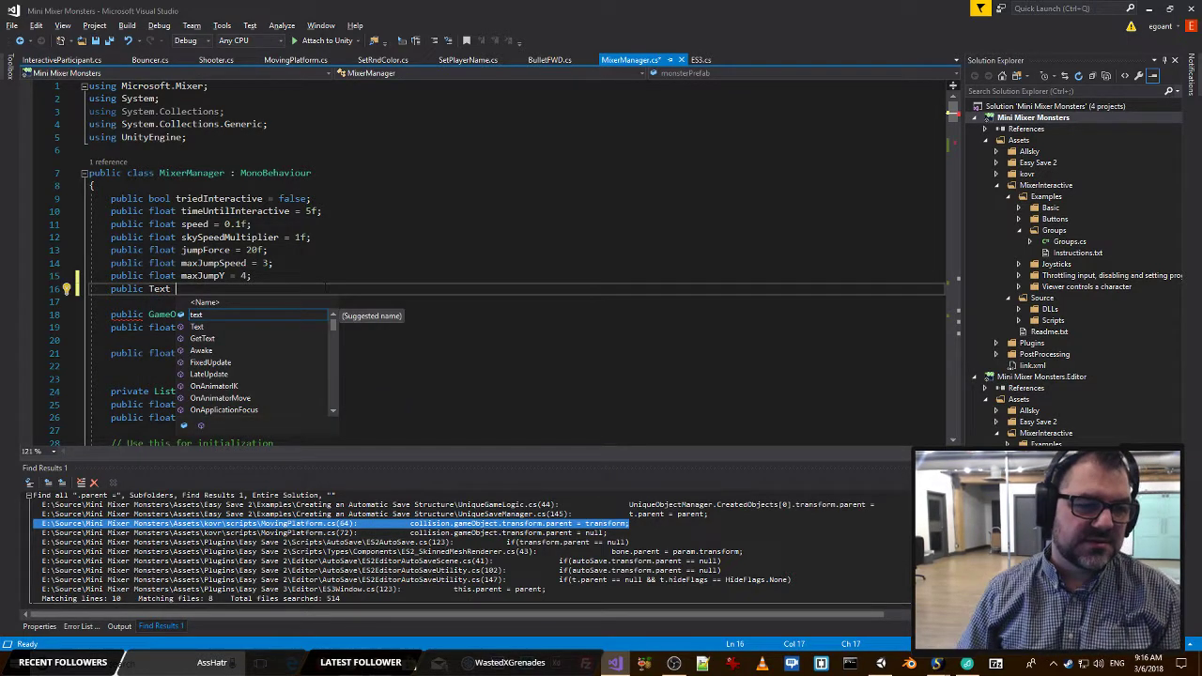
{"action": "key", "text": "Escape"}
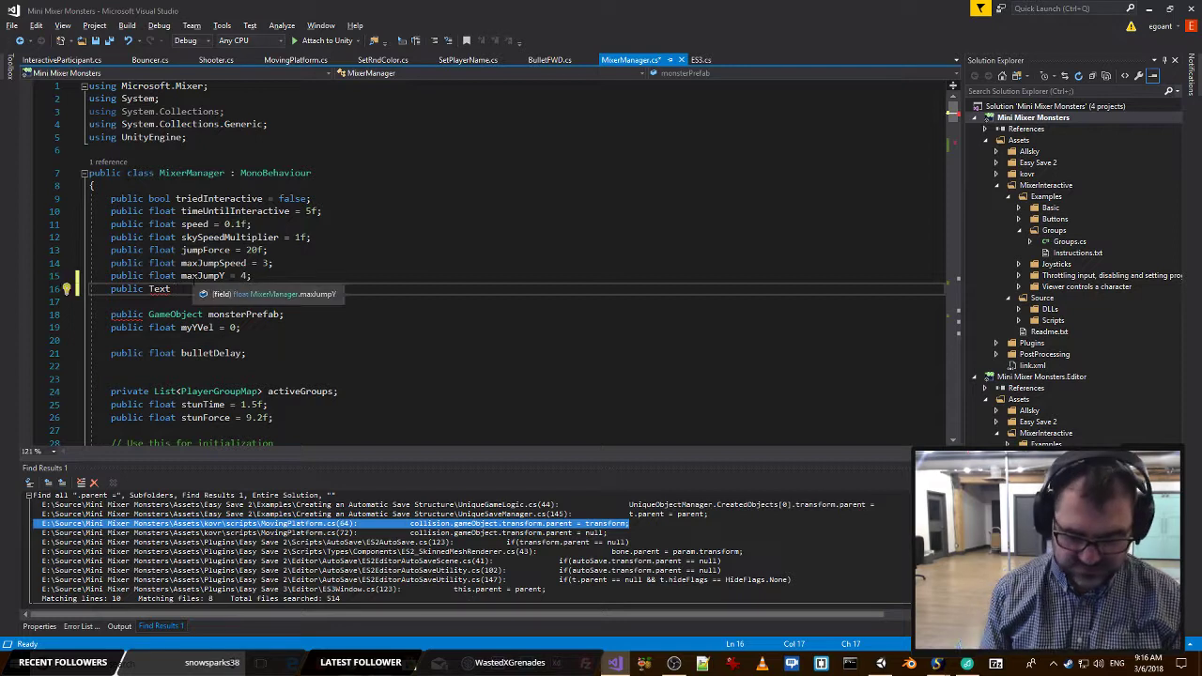
{"action": "type", "text": "scoreTex"}
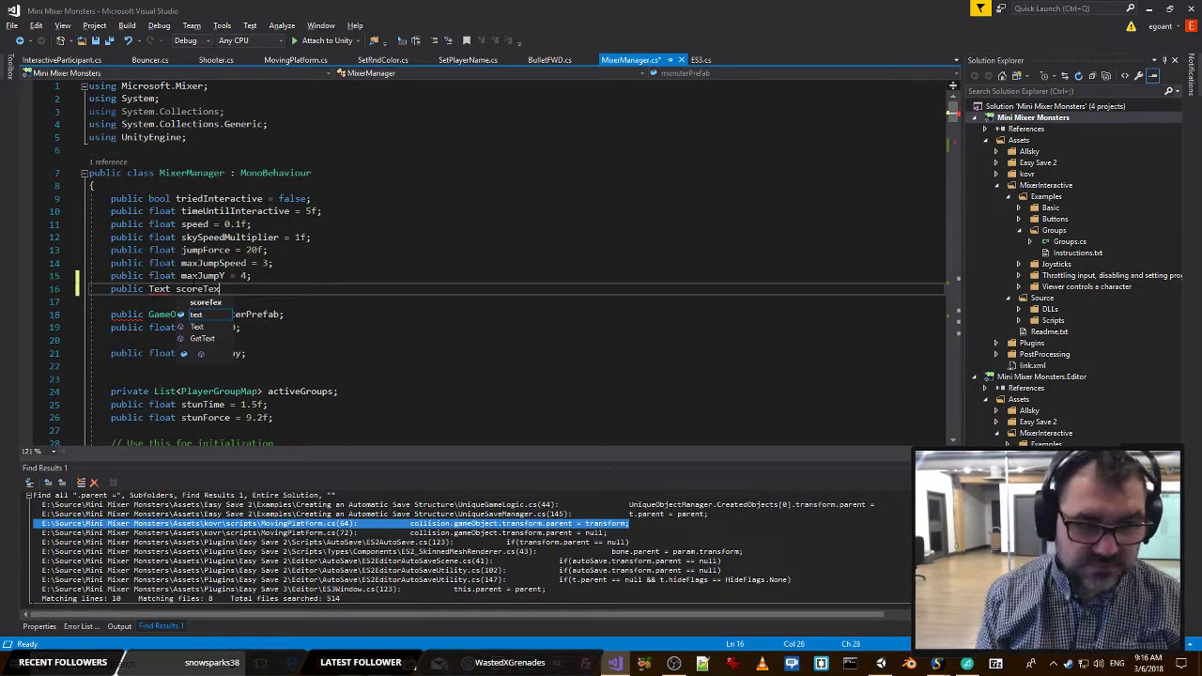
{"action": "type", "text": "t;"}
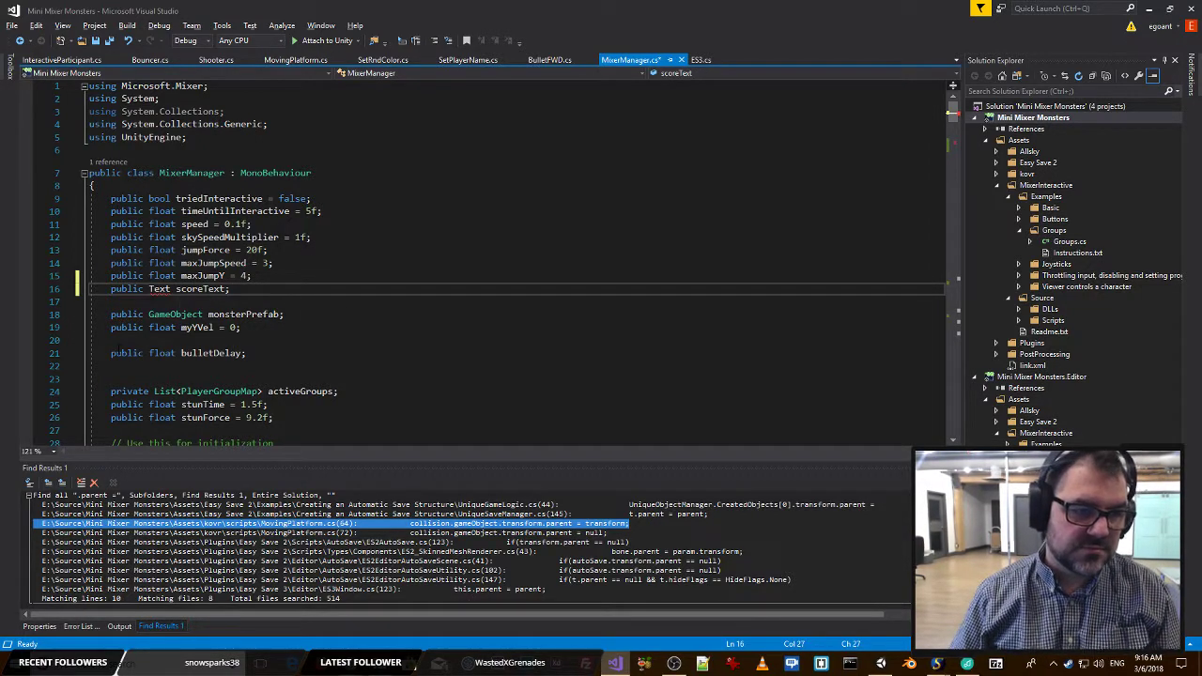
Resolve the unknown Text type by adding the UnityEngine.UI using directive, and save MixerManager.cs.
{"action": "left_click", "coordinate": [143, 302]}
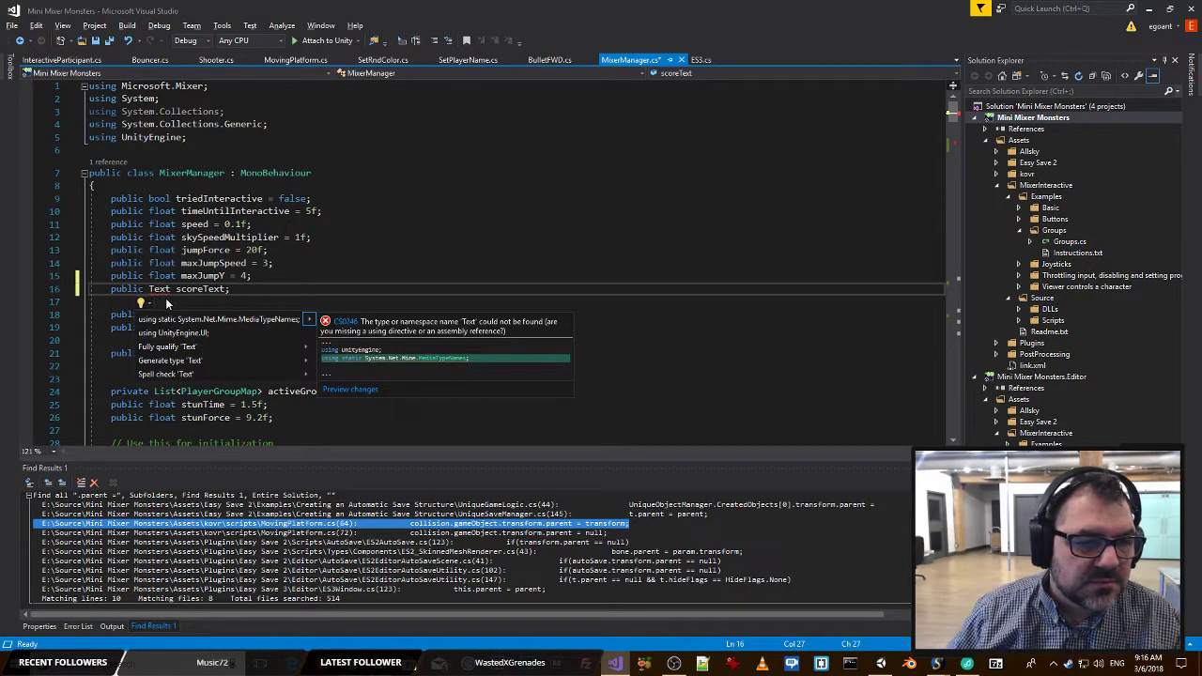
{"action": "left_click", "coordinate": [173, 333]}
{"action": "key", "text": "ctrl+s"}
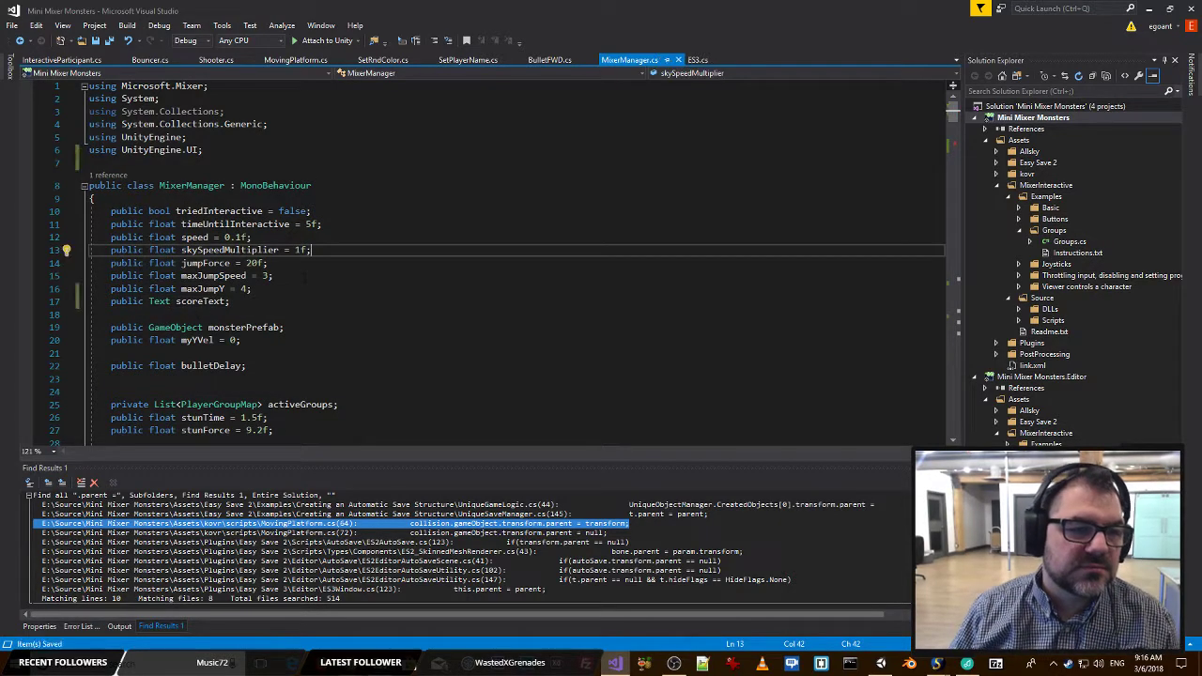
Switch to Unity, set the Canvas's plane distance to 9.53 and check the result in the game view.
{"action": "key", "text": "alt+Tab"}
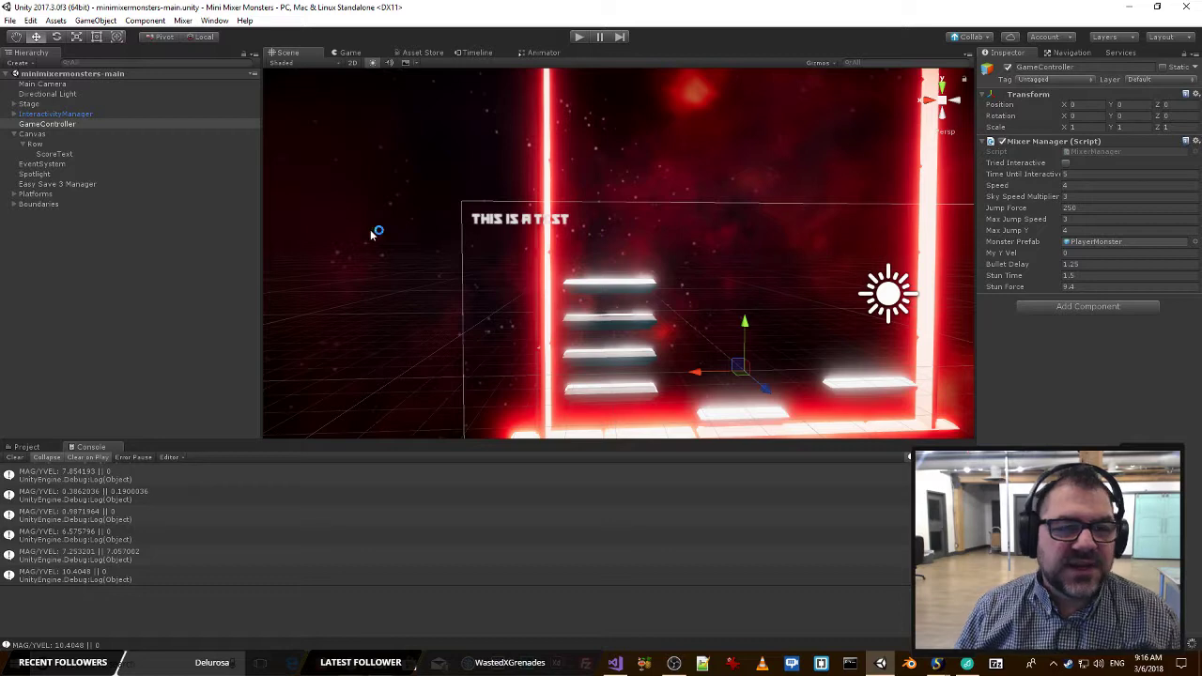
{"action": "left_click_drag", "start_coordinate": [530, 235], "coordinate": [330, 324], "text": "alt"}
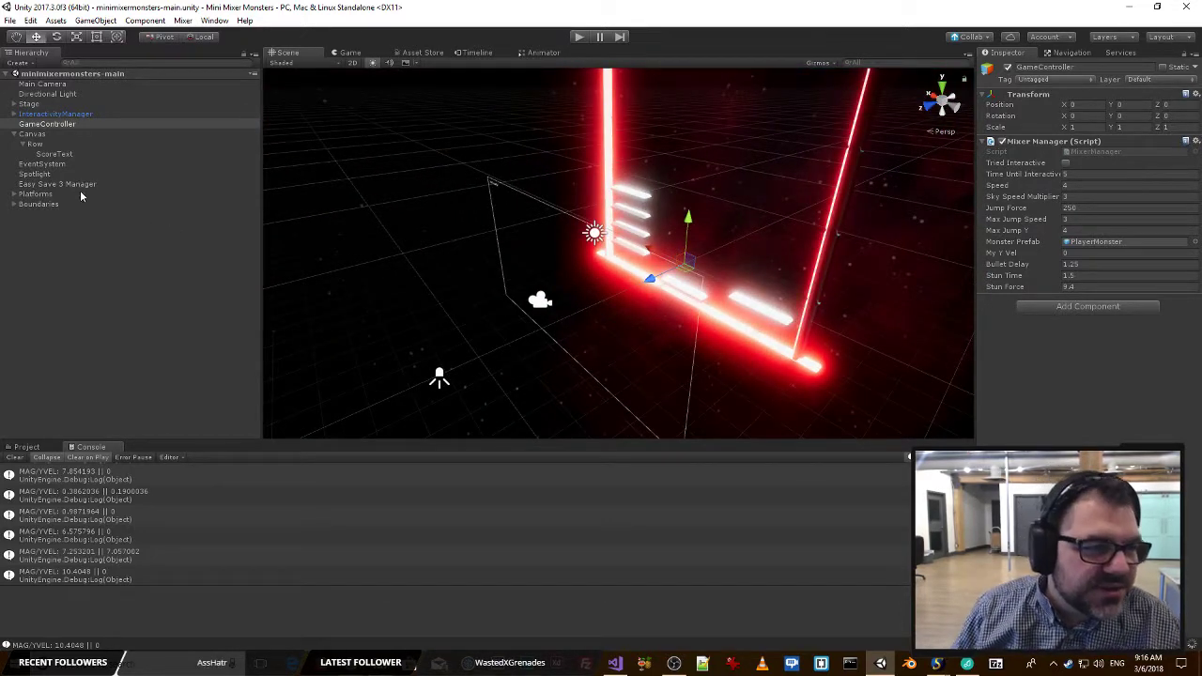
{"action": "left_click", "coordinate": [33, 134]}
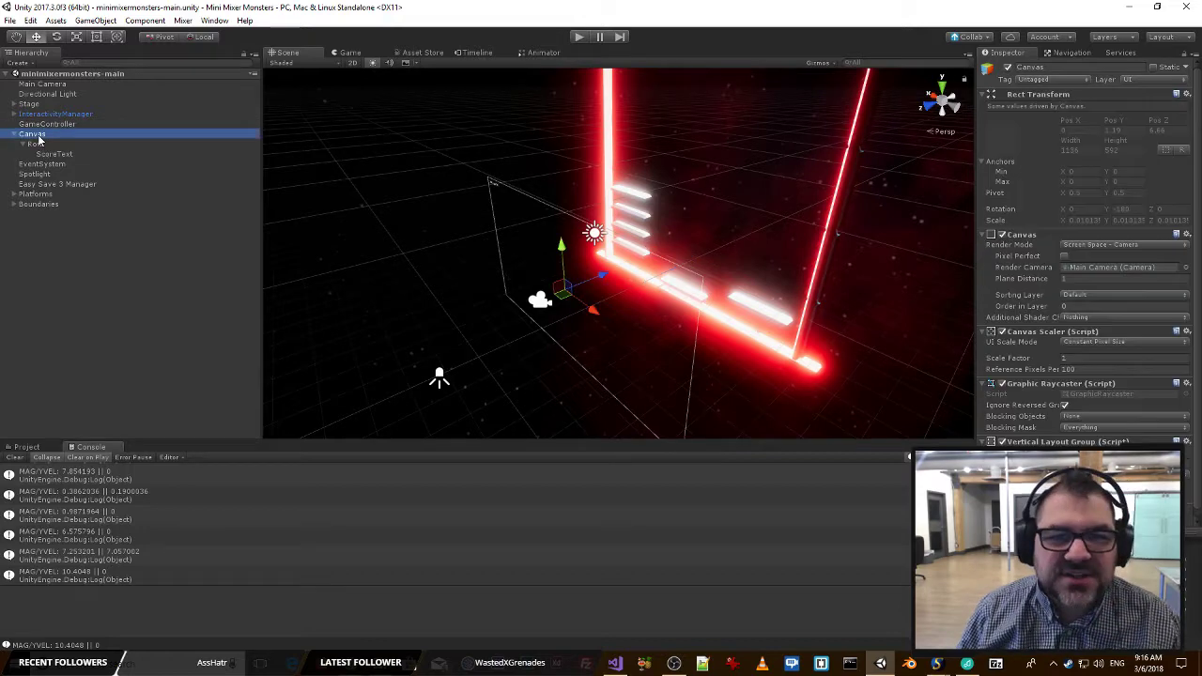
{"action": "left_click_drag", "start_coordinate": [527, 221], "coordinate": [833, 290], "text": "alt"}
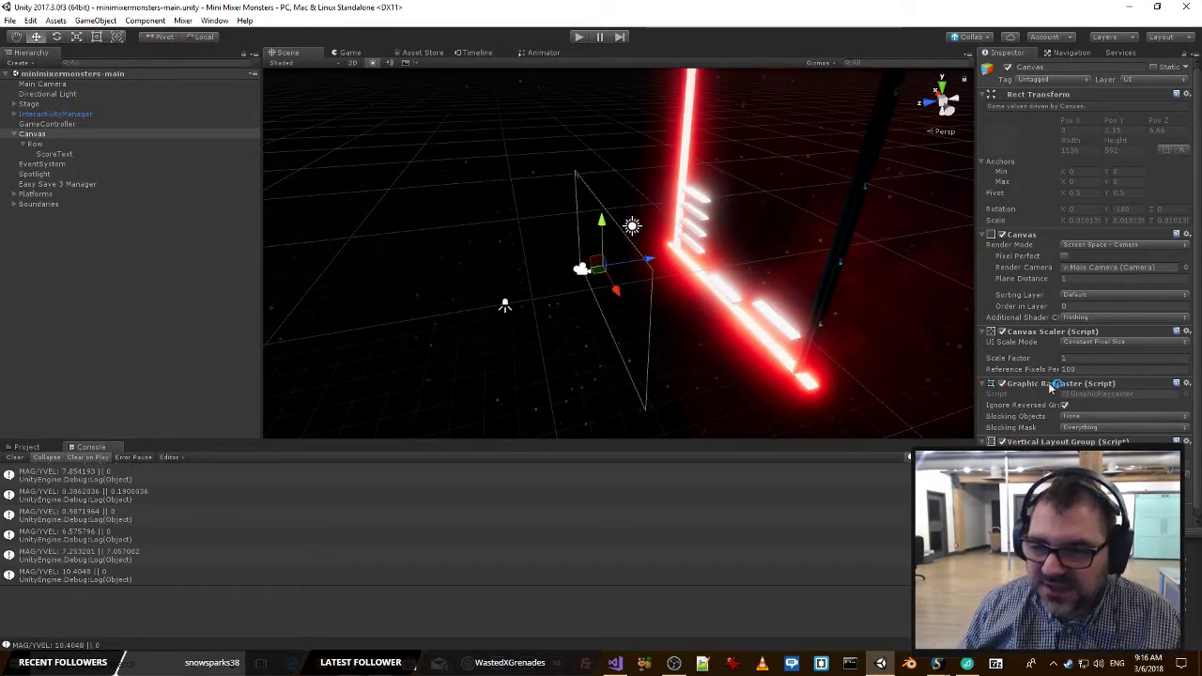
{"action": "left_click_drag", "start_coordinate": [1044, 286], "coordinate": [34, 291]}
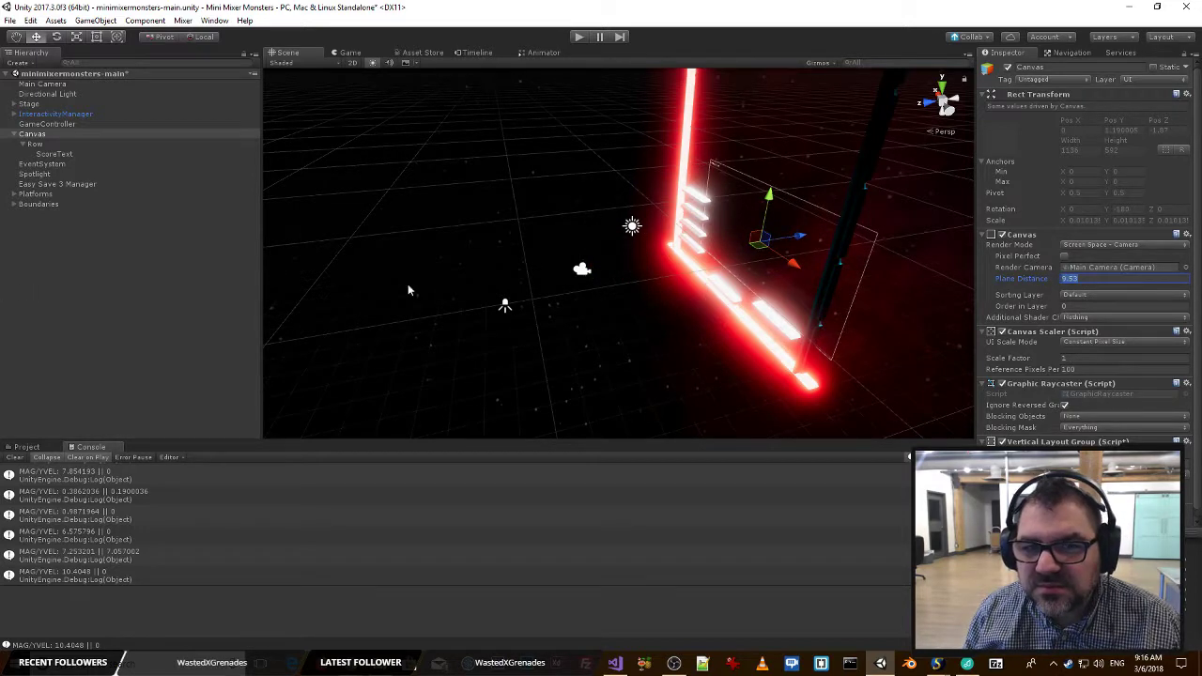
{"action": "left_click", "coordinate": [349, 53]}
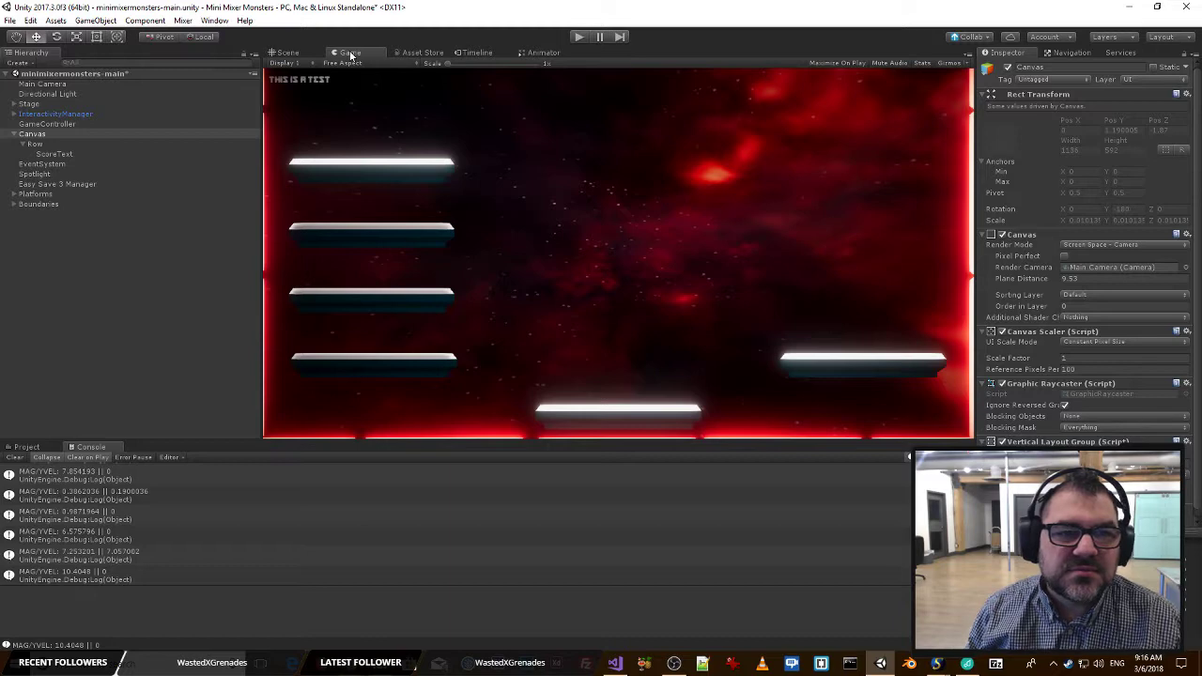
{"action": "left_click", "coordinate": [271, 54]}
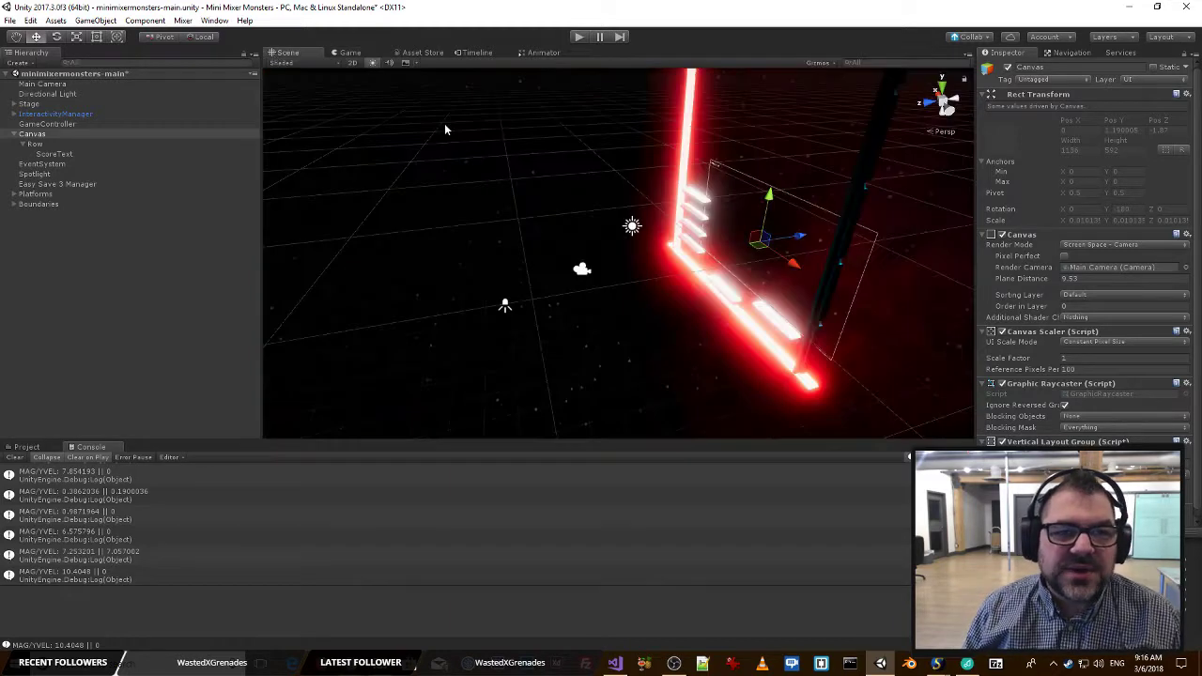
Set the ScoreText object's font size to 24.
{"action": "right_click_drag", "start_coordinate": [518, 199], "coordinate": [613, 167]}
{"action": "left_click", "coordinate": [54, 154]}
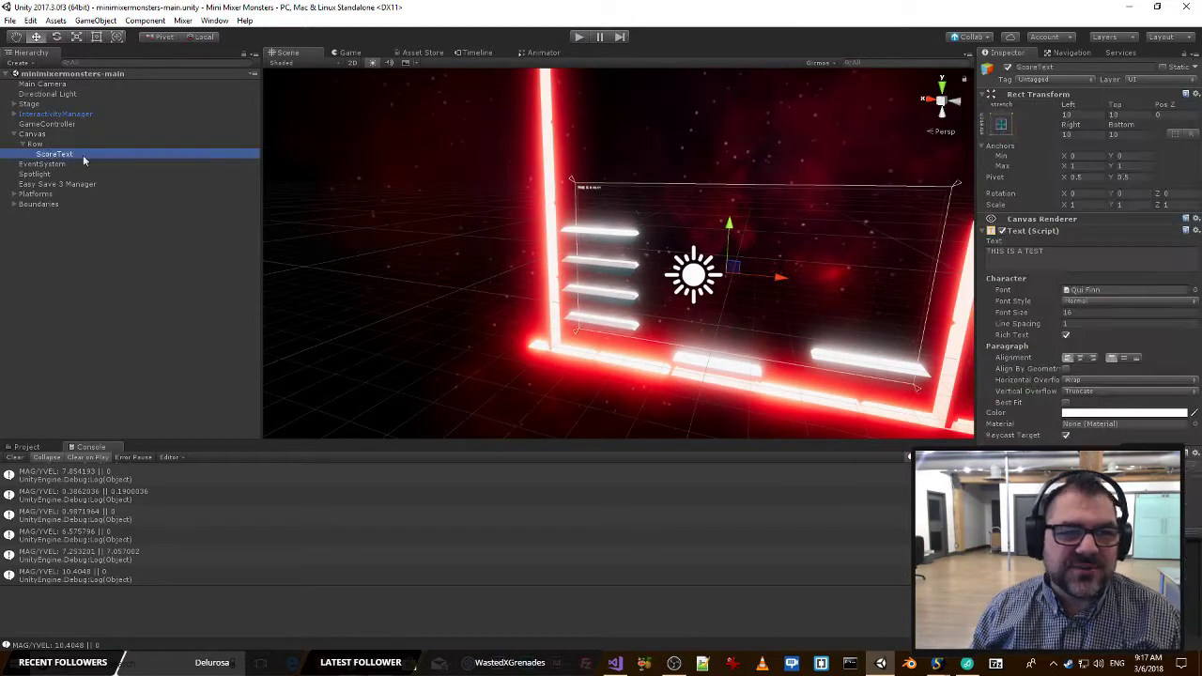
{"action": "left_click", "coordinate": [1089, 313]}
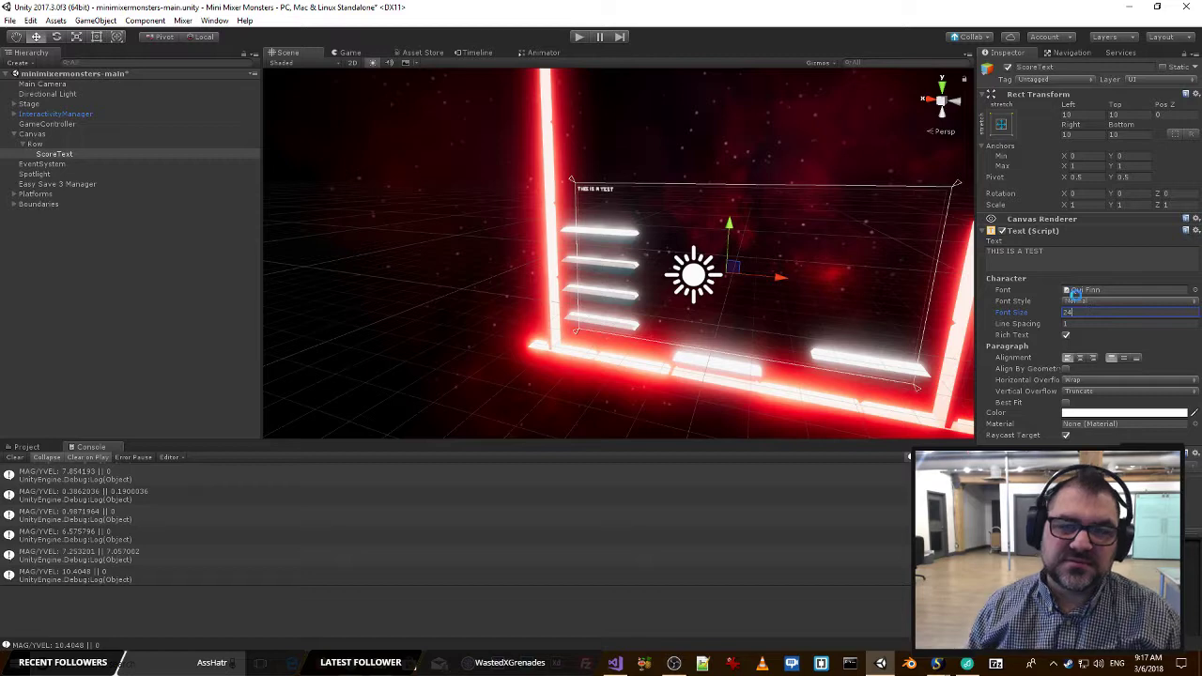
{"action": "key", "text": "alt+Tab"}
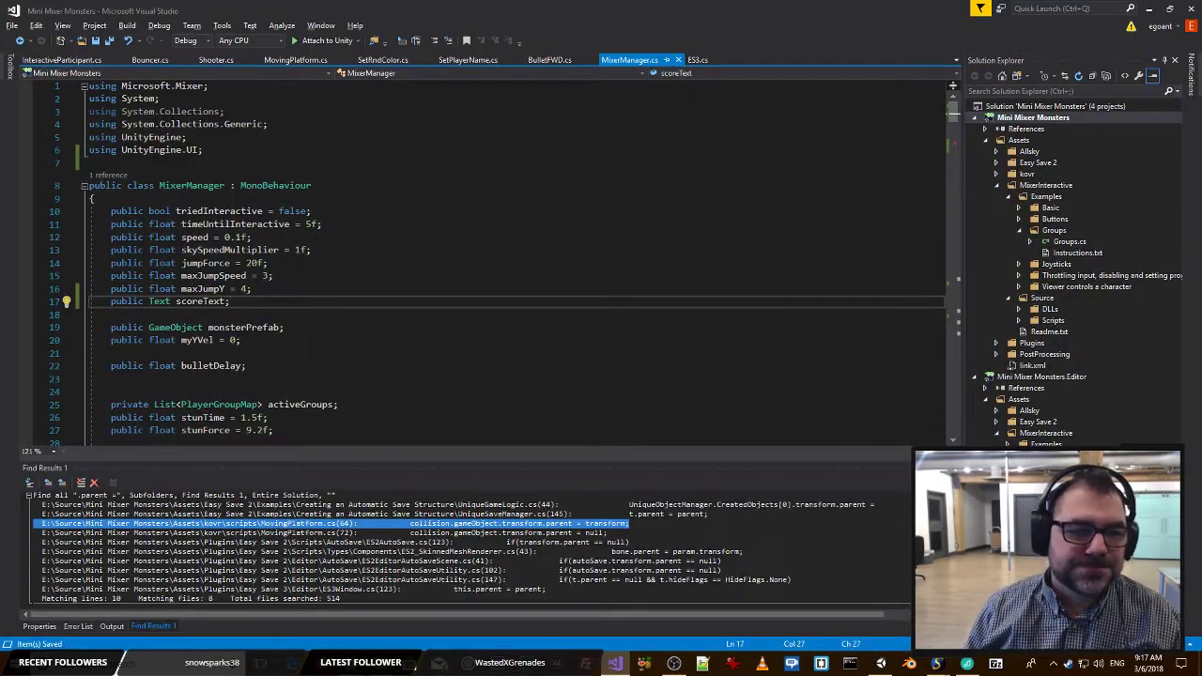
{"action": "left_click", "coordinate": [321, 281]}
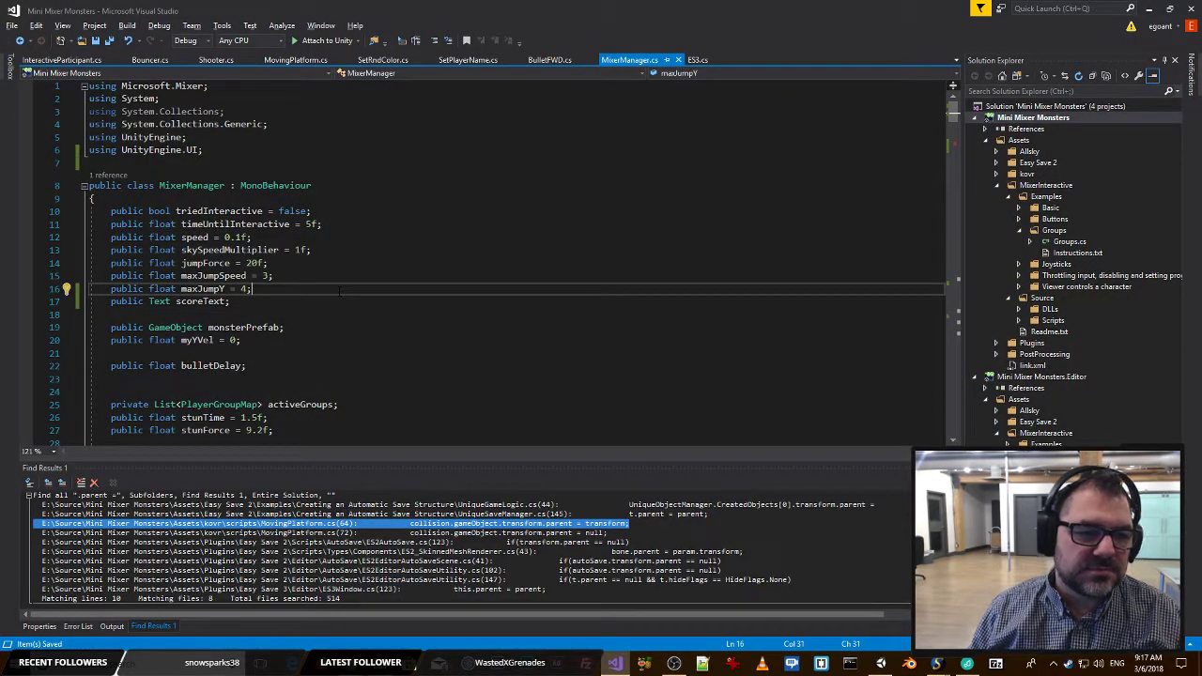
{"action": "left_click", "coordinate": [265, 303]}
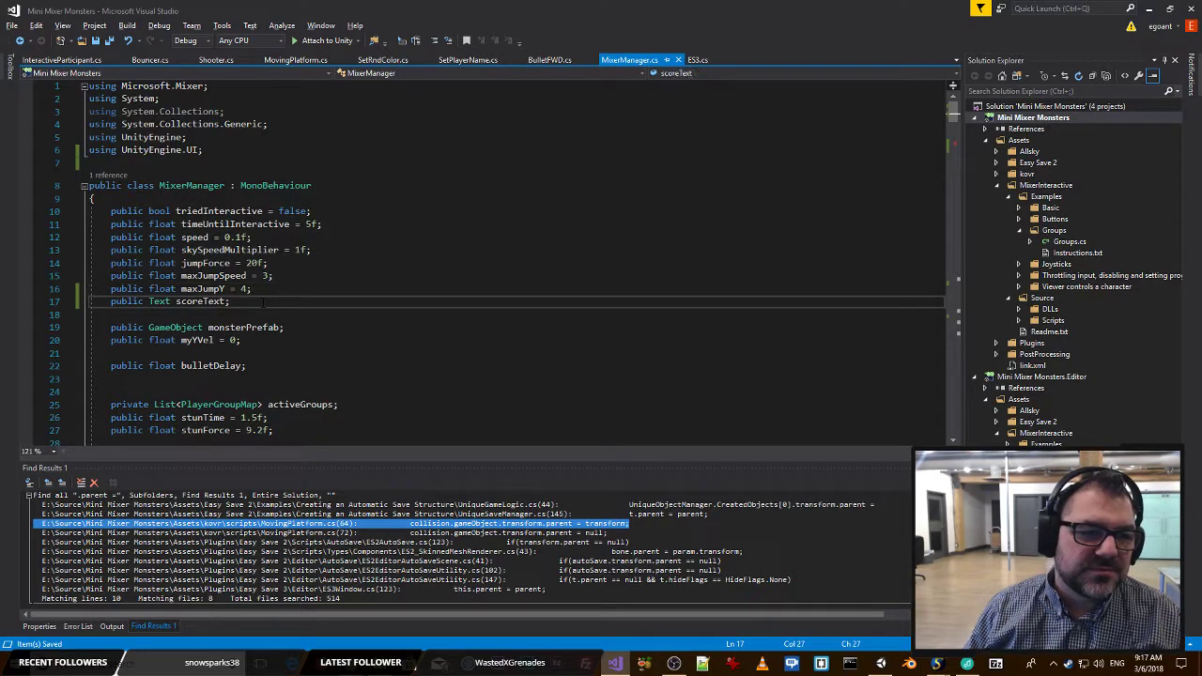
{"action": "left_click", "coordinate": [350, 286]}
{"action": "key", "text": "alt+Tab"}
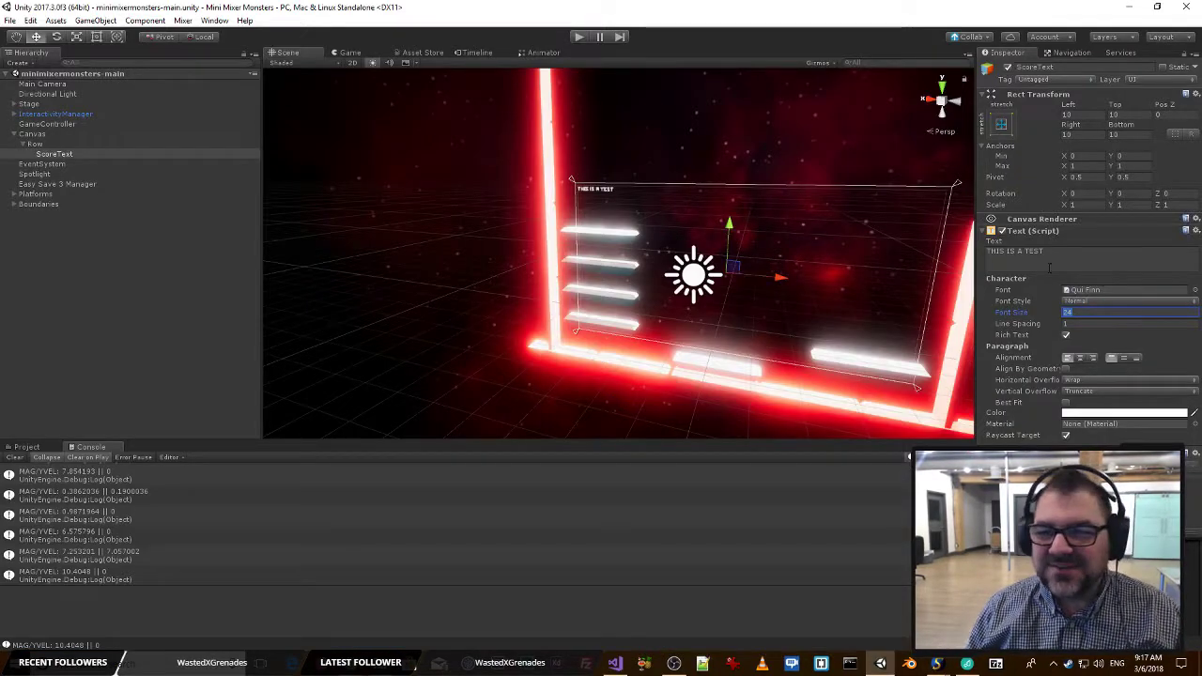
{"action": "key", "text": "alt+Tab"}
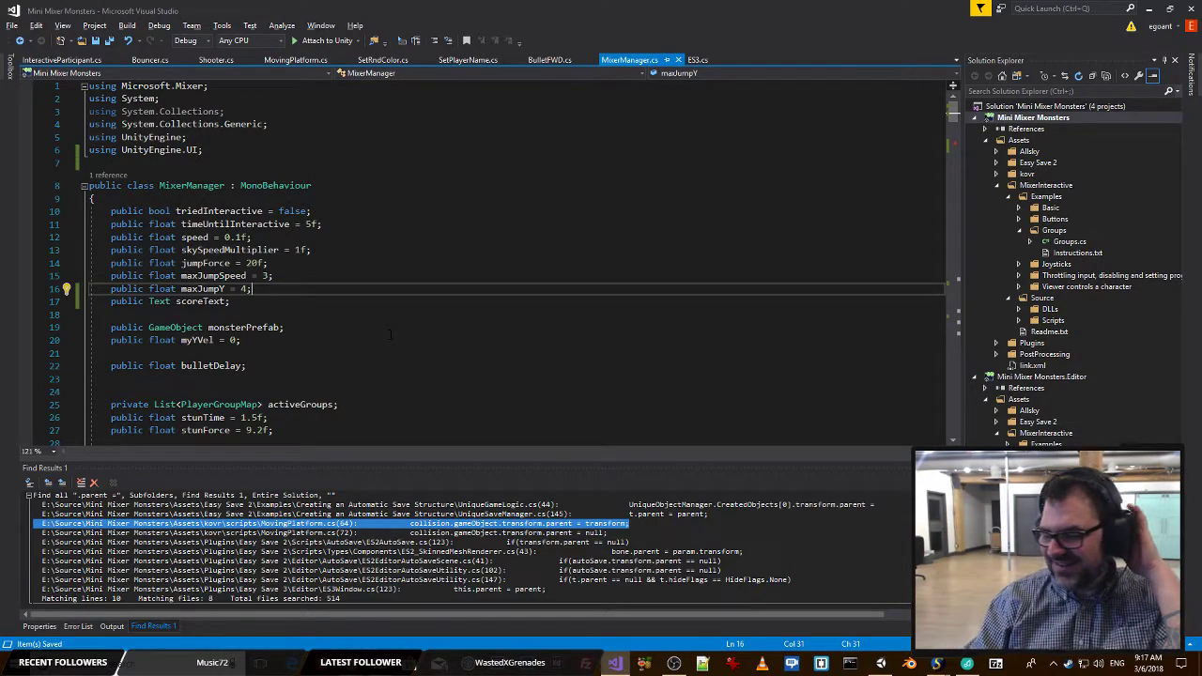
{"action": "left_click", "coordinate": [289, 263]}
{"action": "key", "text": "alt+Tab"}
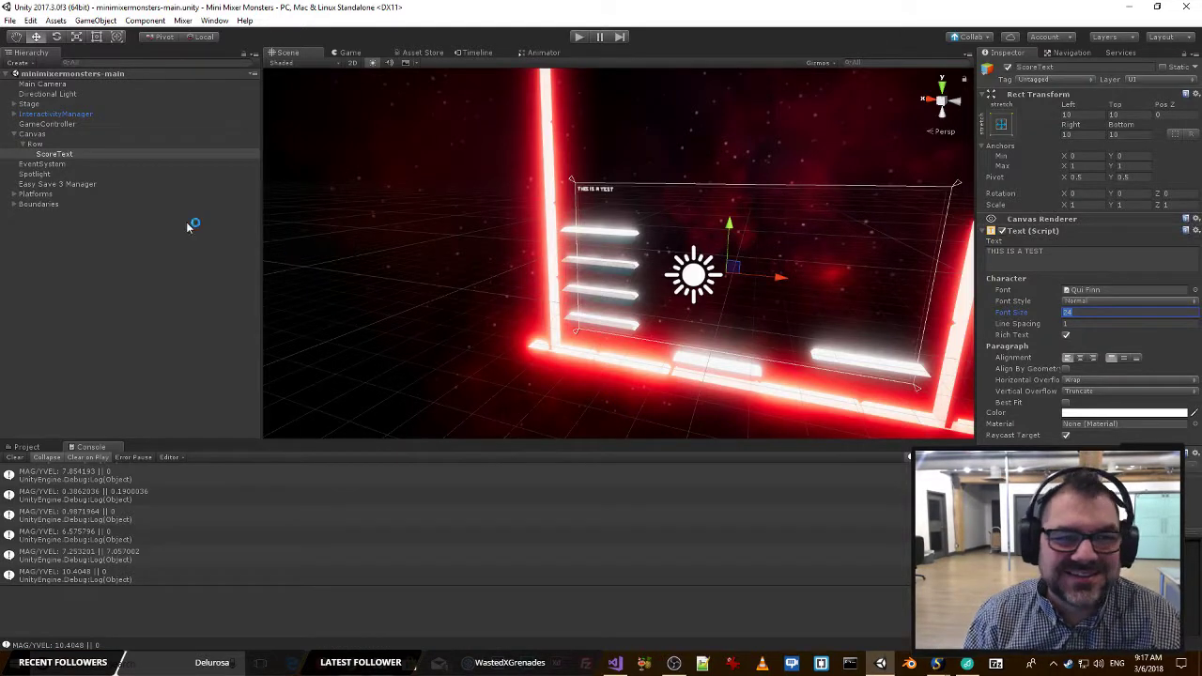
Change the ScoreText color to the pale pink FFC5C5FF.
{"action": "left_click", "coordinate": [1088, 413]}
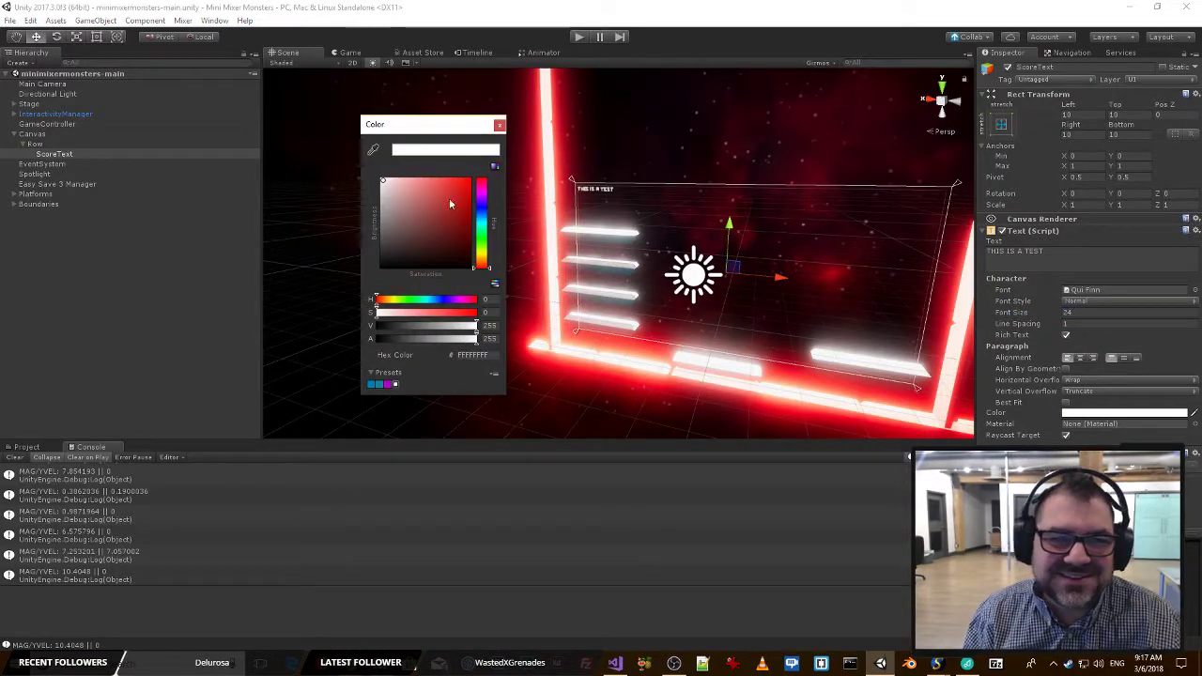
{"action": "left_click_drag", "start_coordinate": [450, 204], "coordinate": [408, 152]}
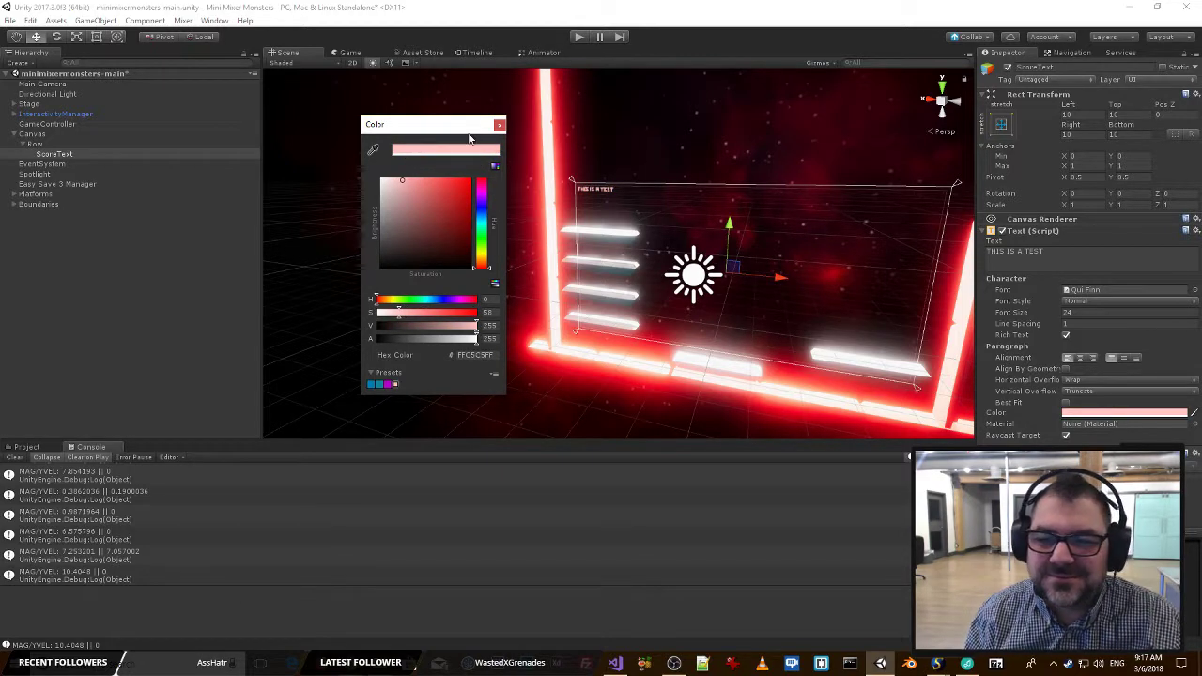
{"action": "left_click", "coordinate": [499, 126]}
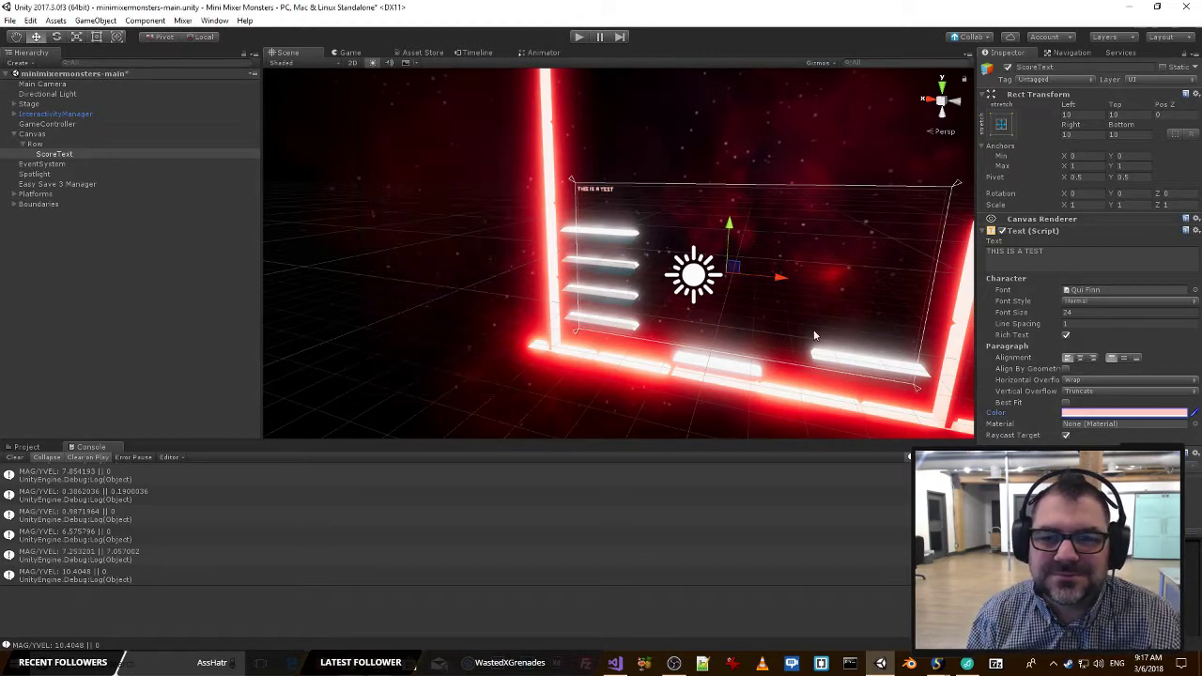
Browse the project's material assets for a material to put on the ScoreText.
{"action": "right_click_drag", "start_coordinate": [816, 335], "coordinate": [813, 311]}
{"action": "key", "text": "w"}
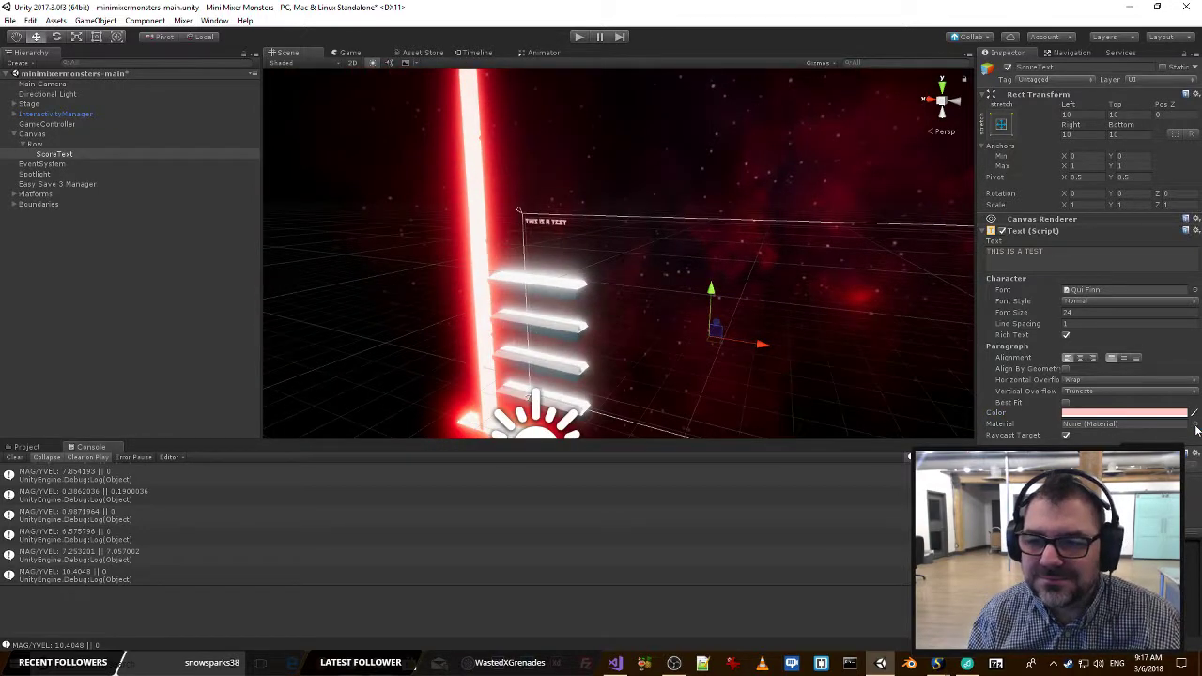
{"action": "left_click", "coordinate": [1195, 424]}
{"action": "scroll", "coordinate": [259, 442], "scroll_direction": "down", "scroll_amount": 6}
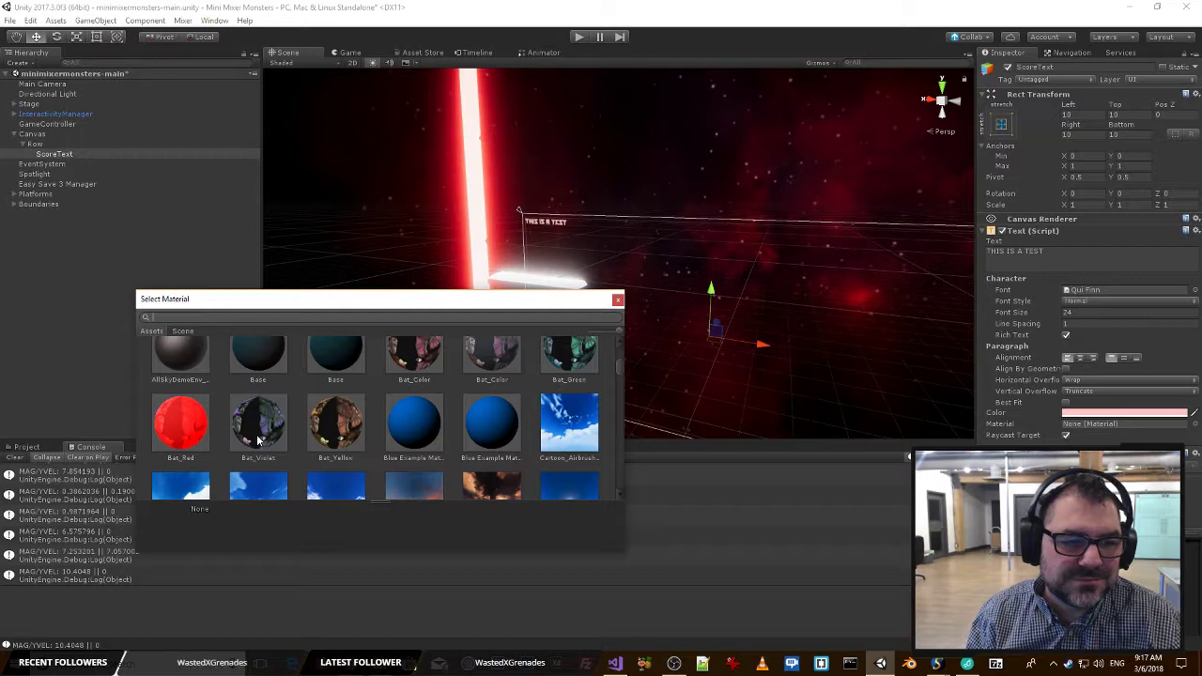
{"action": "scroll", "coordinate": [258, 441], "scroll_direction": "down", "scroll_amount": 10}
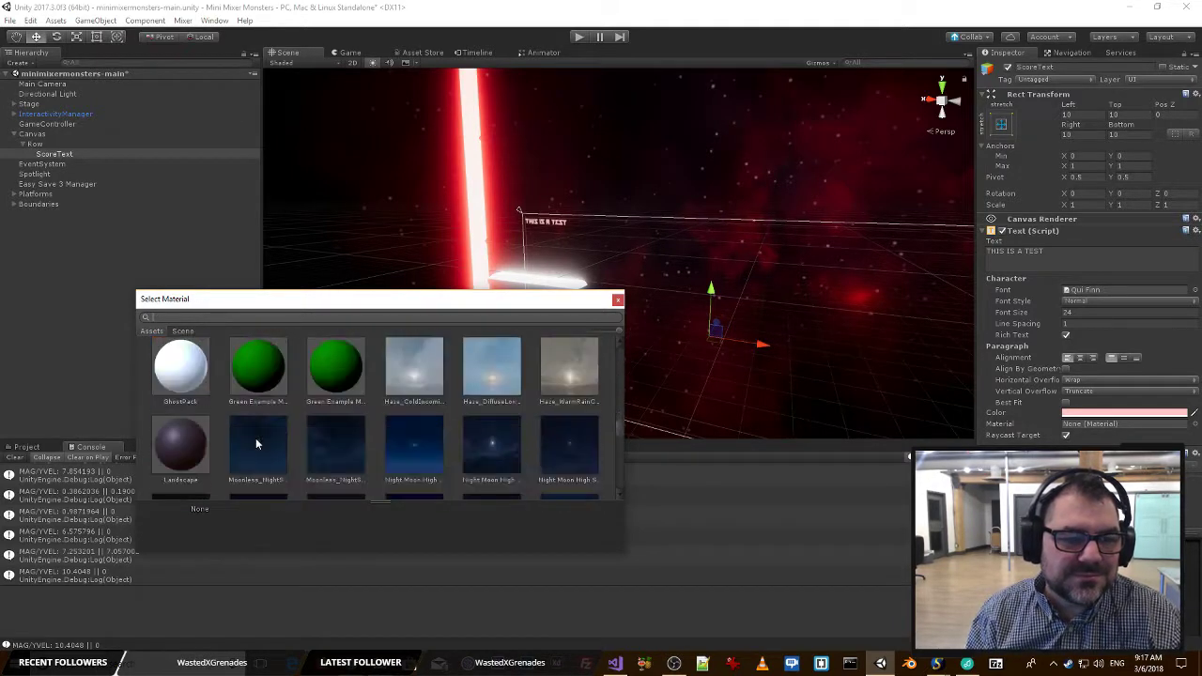
{"action": "scroll", "coordinate": [258, 442], "scroll_direction": "down", "scroll_amount": 12}
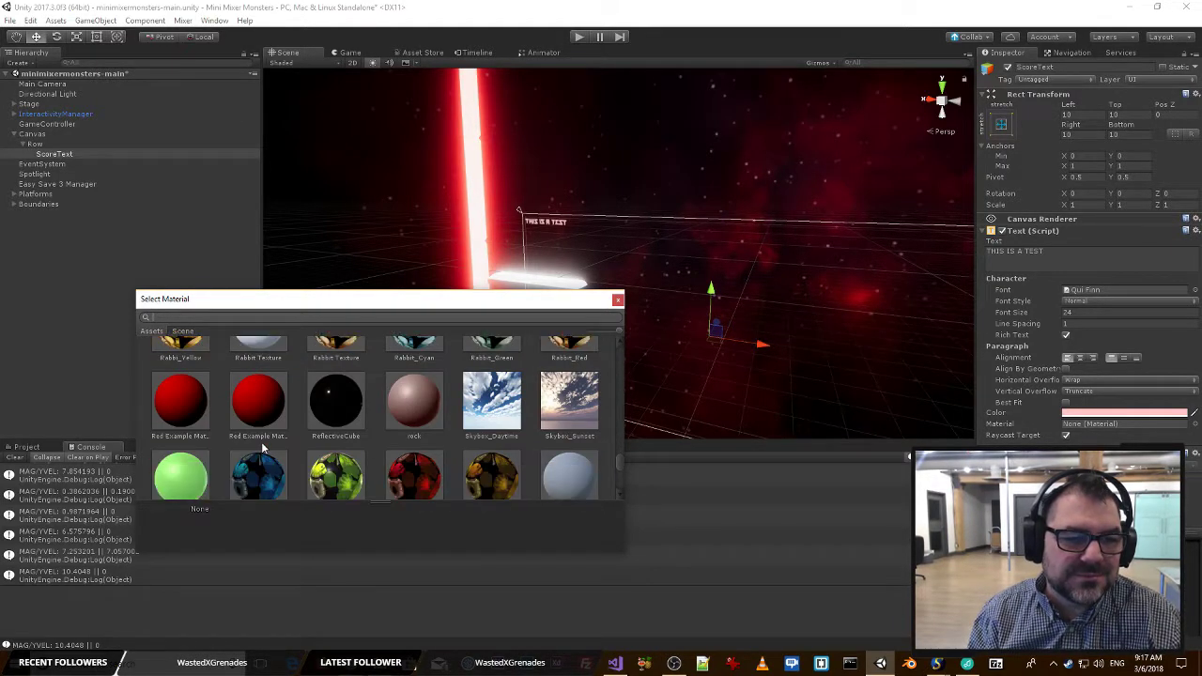
{"action": "scroll", "coordinate": [262, 443], "scroll_direction": "down", "scroll_amount": 8}
{"action": "scroll", "coordinate": [264, 443], "scroll_direction": "up", "scroll_amount": 9}
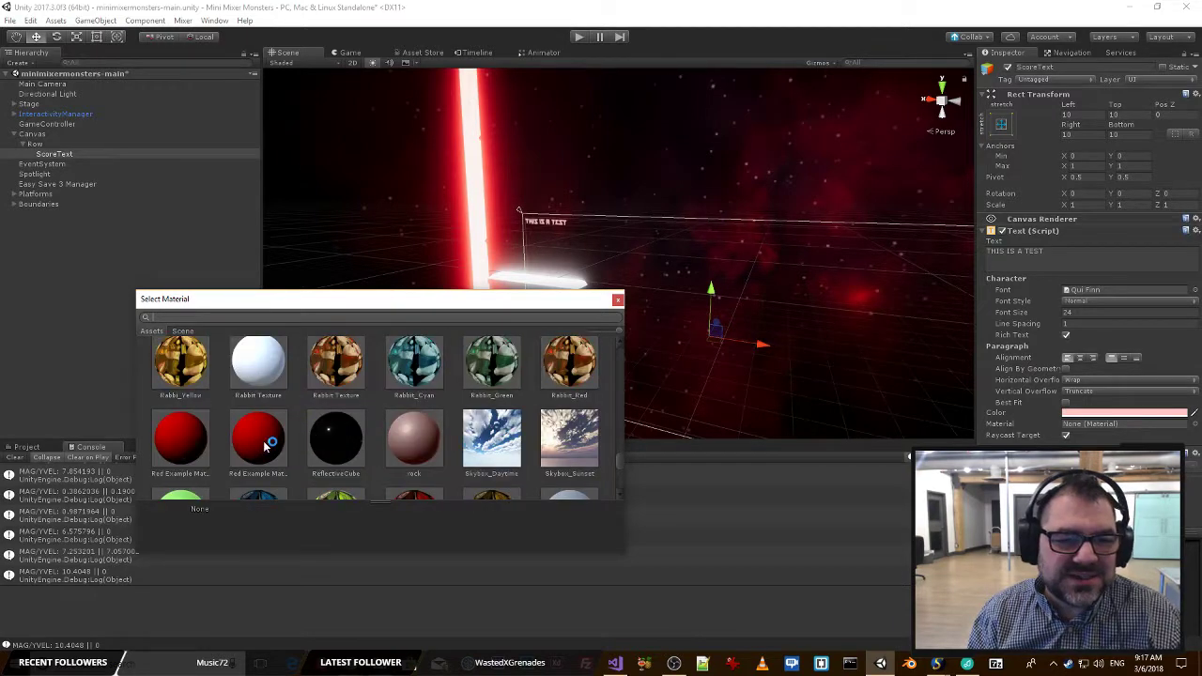
{"action": "scroll", "coordinate": [266, 444], "scroll_direction": "down", "scroll_amount": 3}
Close the material selection and inspect which materials the glowing red boundary platform uses.
{"action": "left_click", "coordinate": [479, 142]}
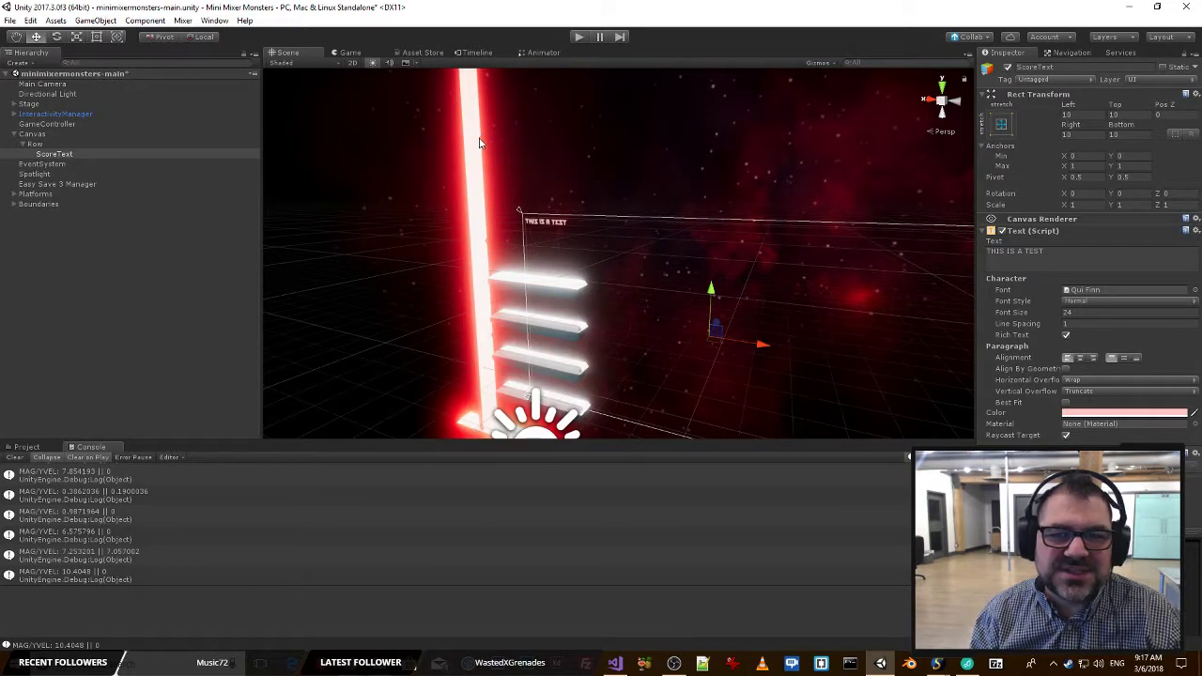
{"action": "left_click", "coordinate": [479, 142]}
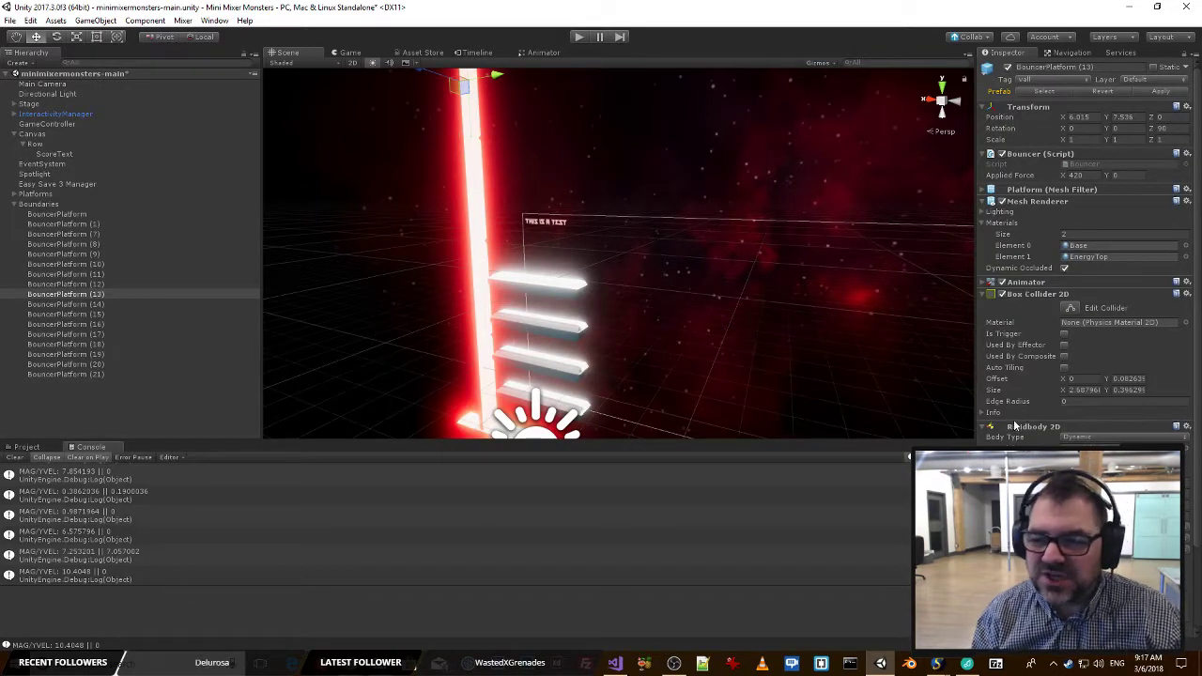
{"action": "scroll", "coordinate": [1057, 395], "scroll_direction": "down", "scroll_amount": 3}
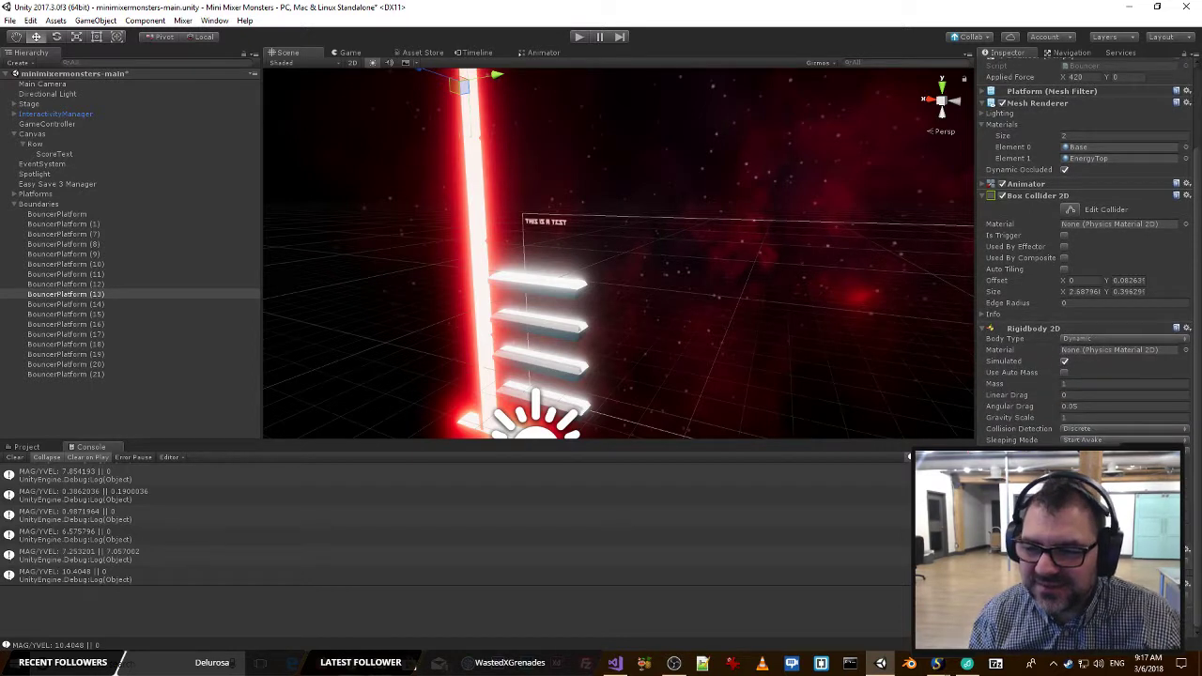
Try the EnergyTop material on the ScoreText and view the text up close in the scene.
{"action": "left_click", "coordinate": [562, 224]}
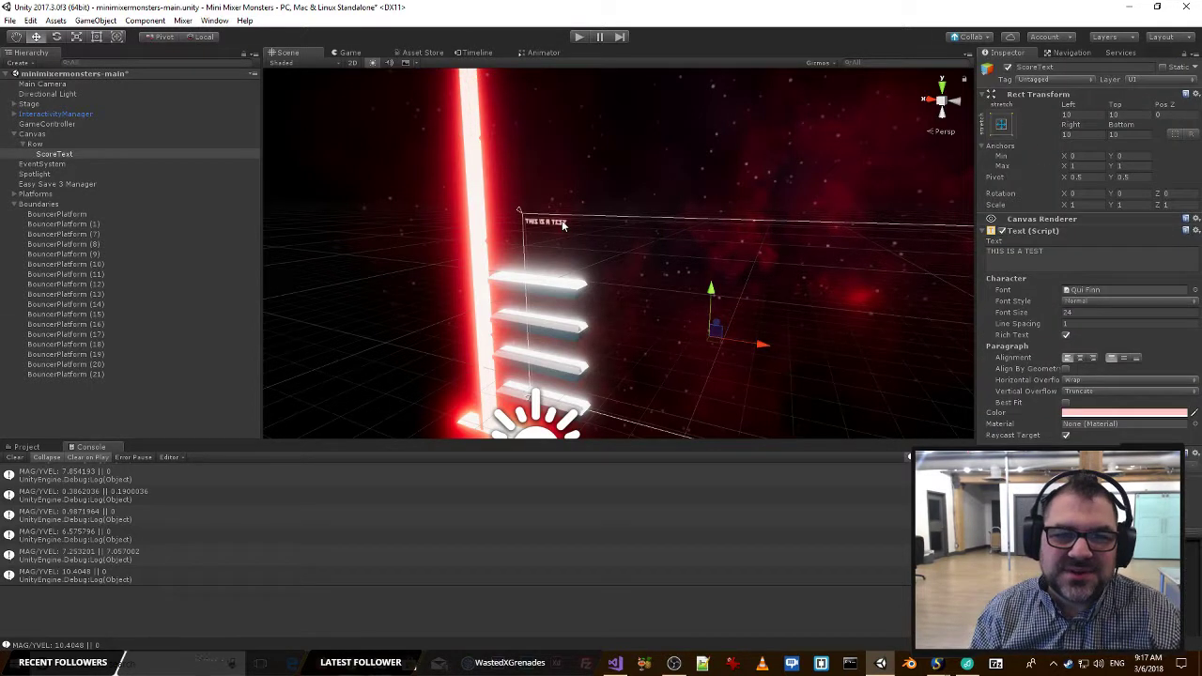
{"action": "left_click", "coordinate": [1193, 424]}
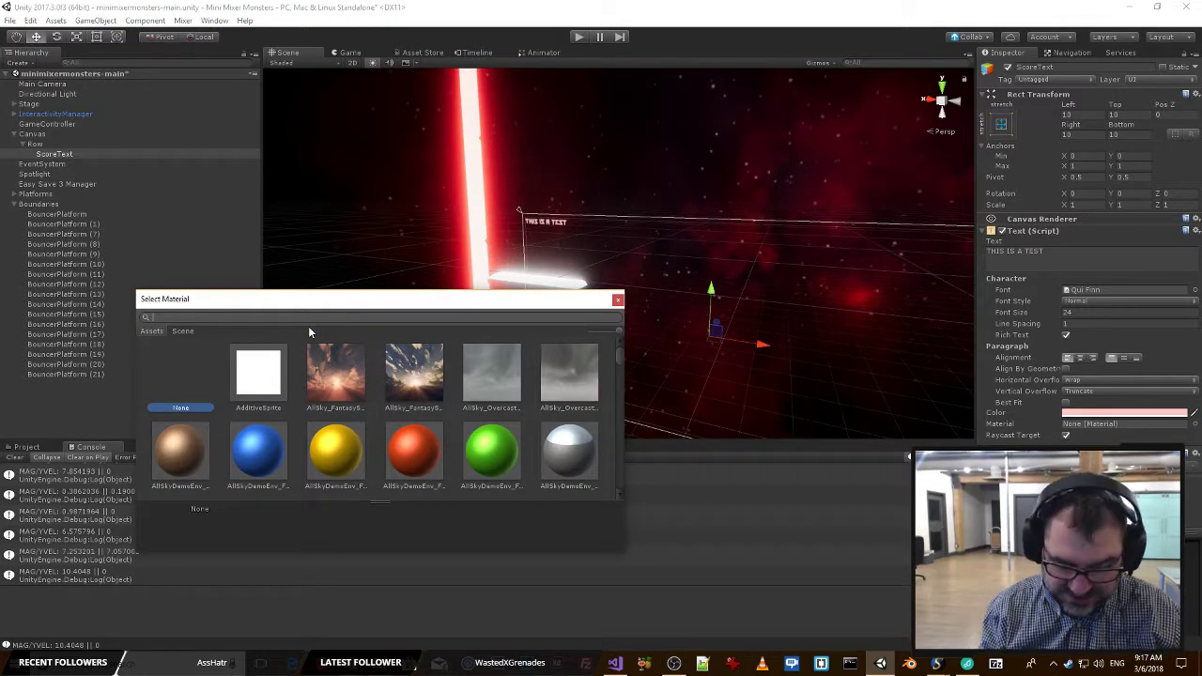
{"action": "type", "text": "energy"}
{"action": "left_click", "coordinate": [252, 376]}
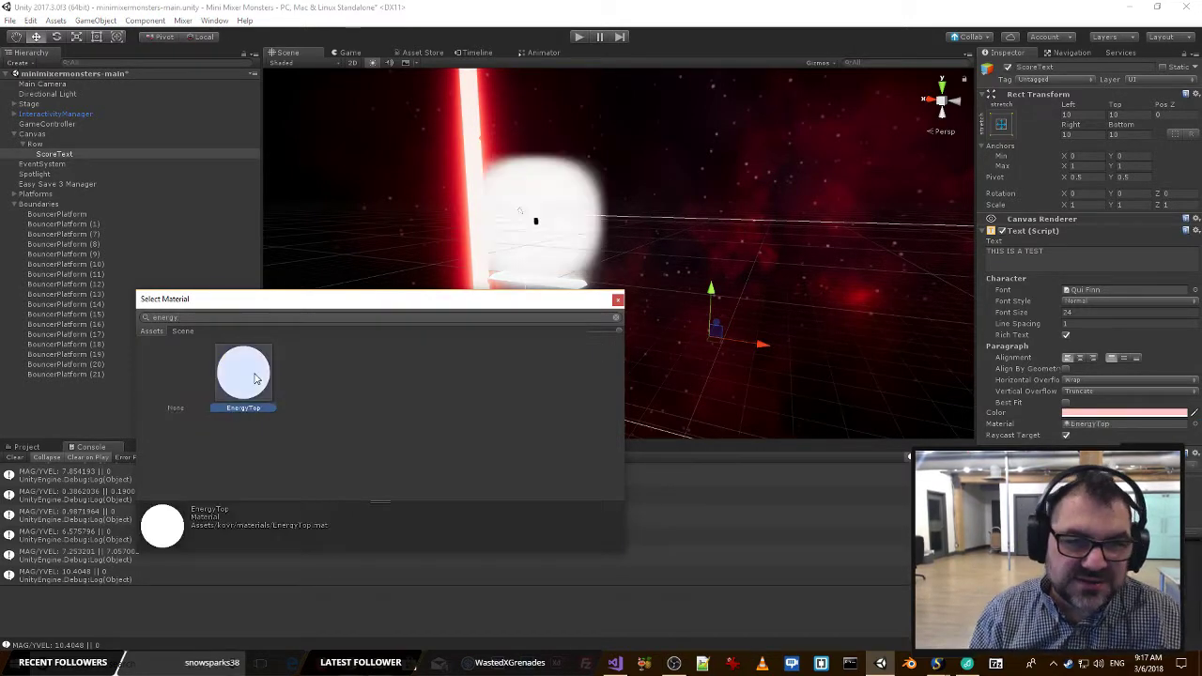
{"action": "left_click", "coordinate": [619, 301]}
{"action": "right_click_drag", "start_coordinate": [615, 317], "coordinate": [663, 319]}
{"action": "key", "text": "w"}
{"action": "key", "text": "s"}
{"action": "key", "text": "w"}
{"action": "key", "text": "s"}
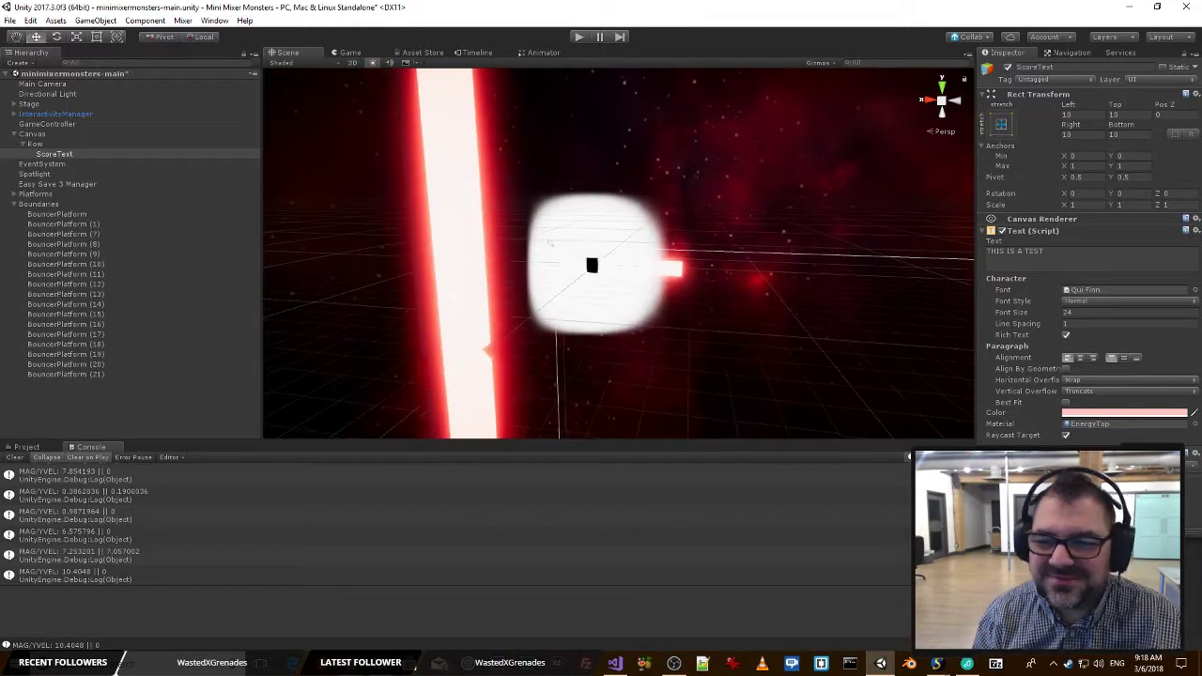
Reset the ScoreText material to None and check the text in the game view.
{"action": "left_click", "coordinate": [1193, 423]}
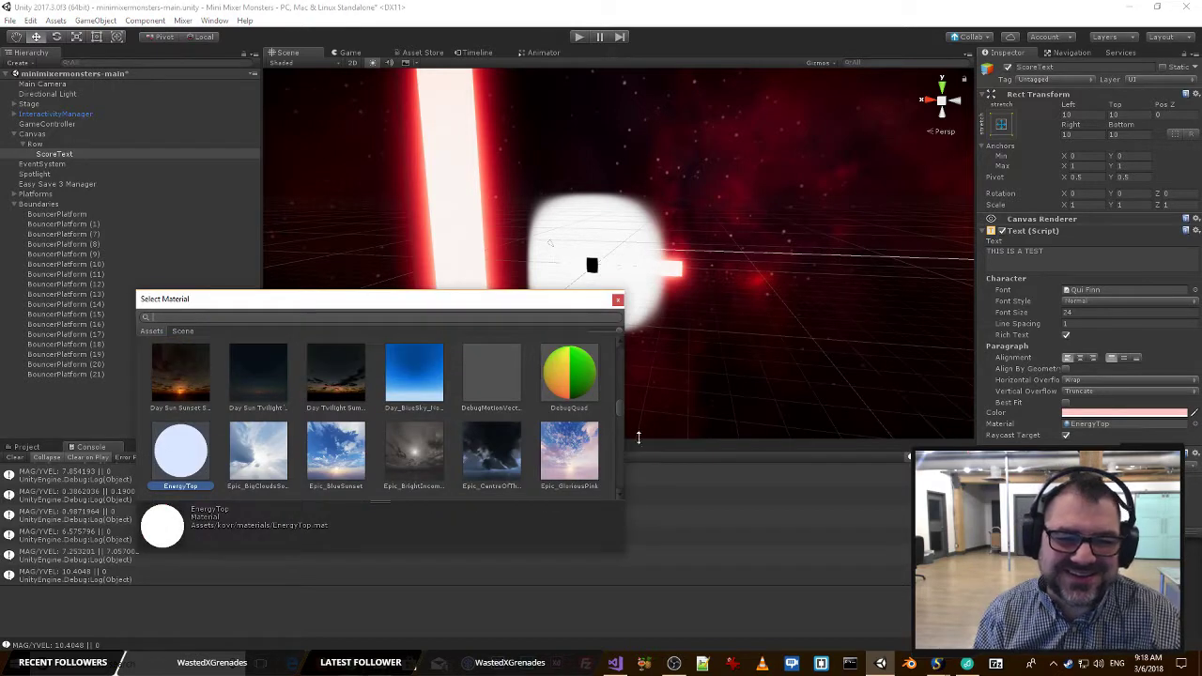
{"action": "scroll", "coordinate": [376, 413], "scroll_direction": "up", "scroll_amount": 5}
{"action": "left_click", "coordinate": [192, 381]}
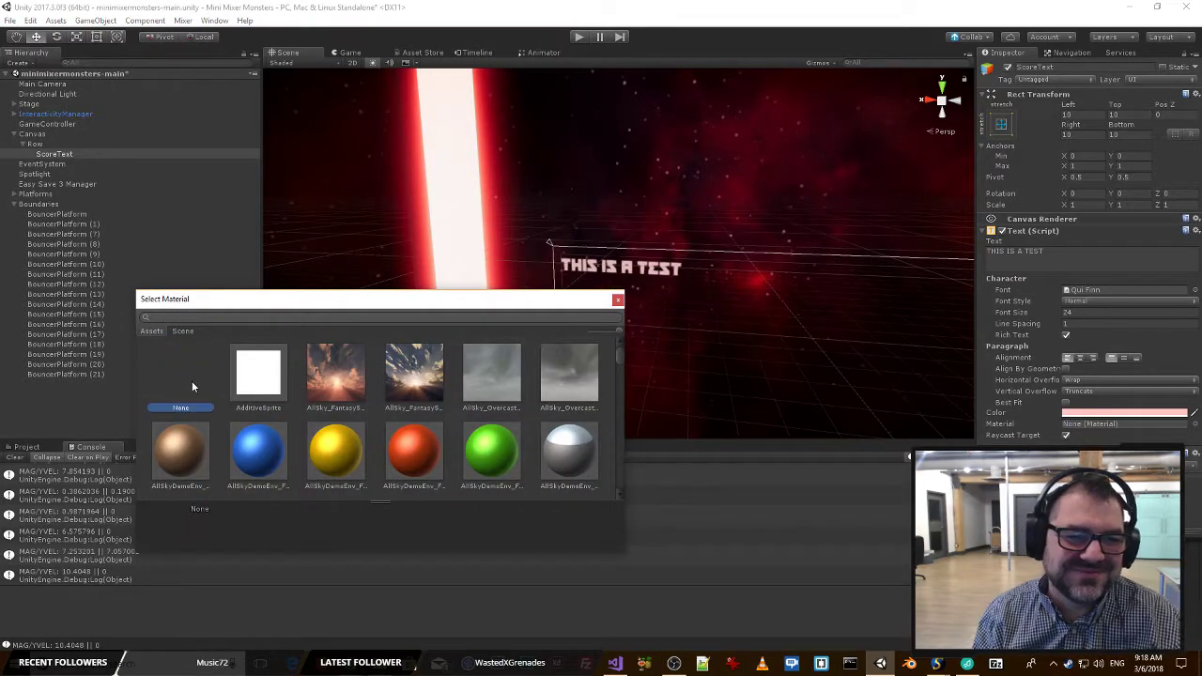
{"action": "left_click", "coordinate": [617, 300]}
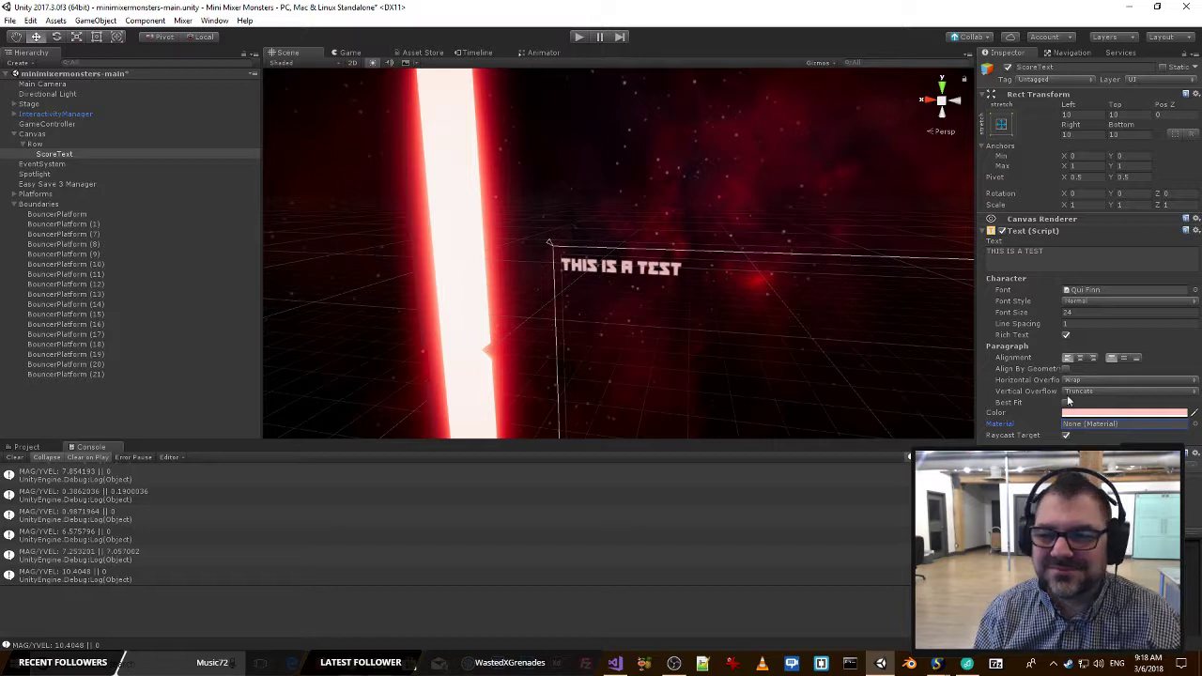
{"action": "left_click", "coordinate": [347, 53]}
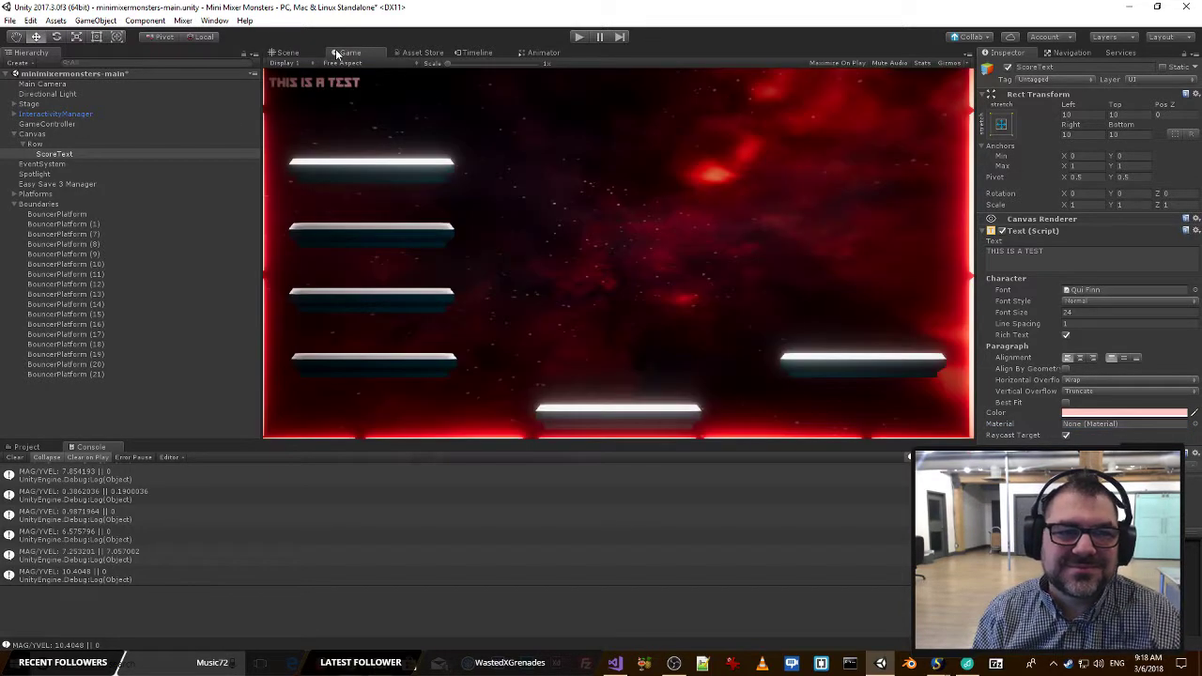
{"action": "left_click", "coordinate": [289, 52]}
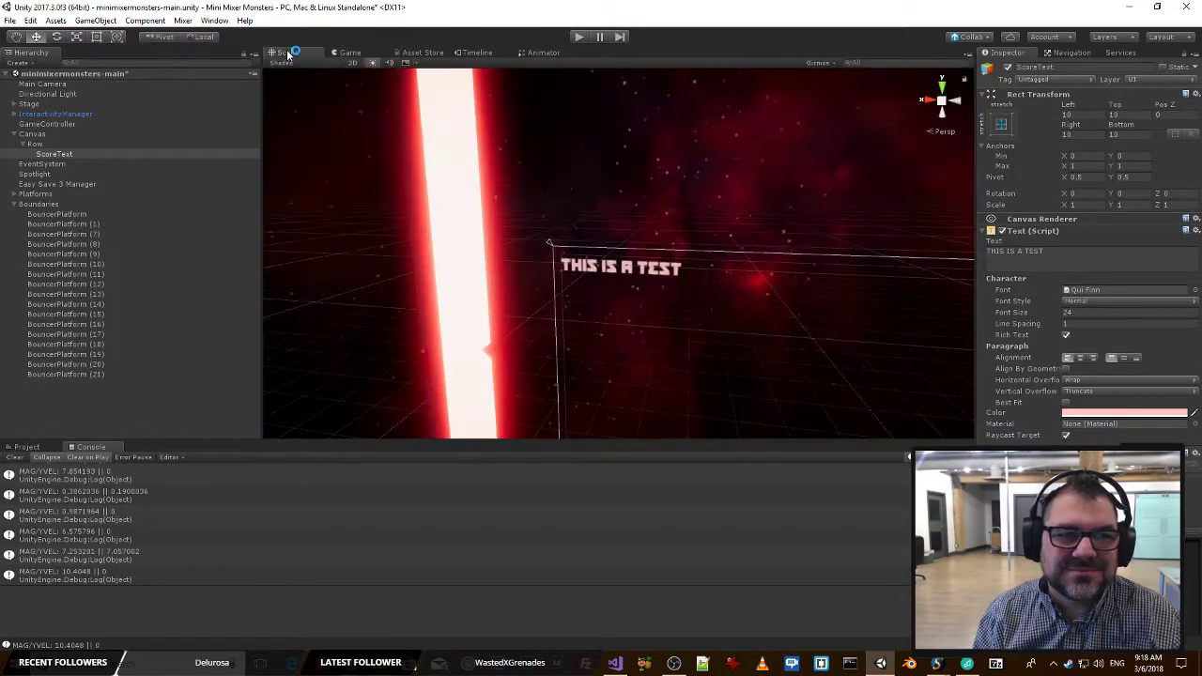
Change the ScoreText color to the pale purple EDC5FFFF and check it in the game view.
{"action": "left_click", "coordinate": [1124, 412]}
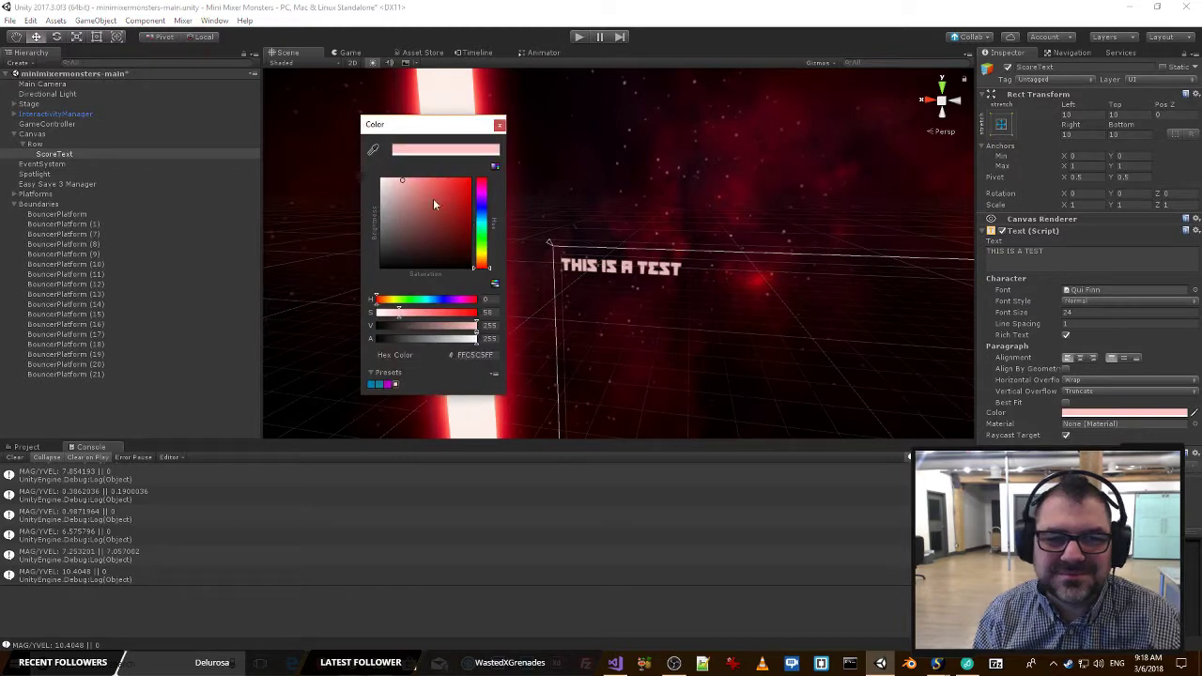
{"action": "left_click_drag", "start_coordinate": [477, 217], "coordinate": [481, 198]}
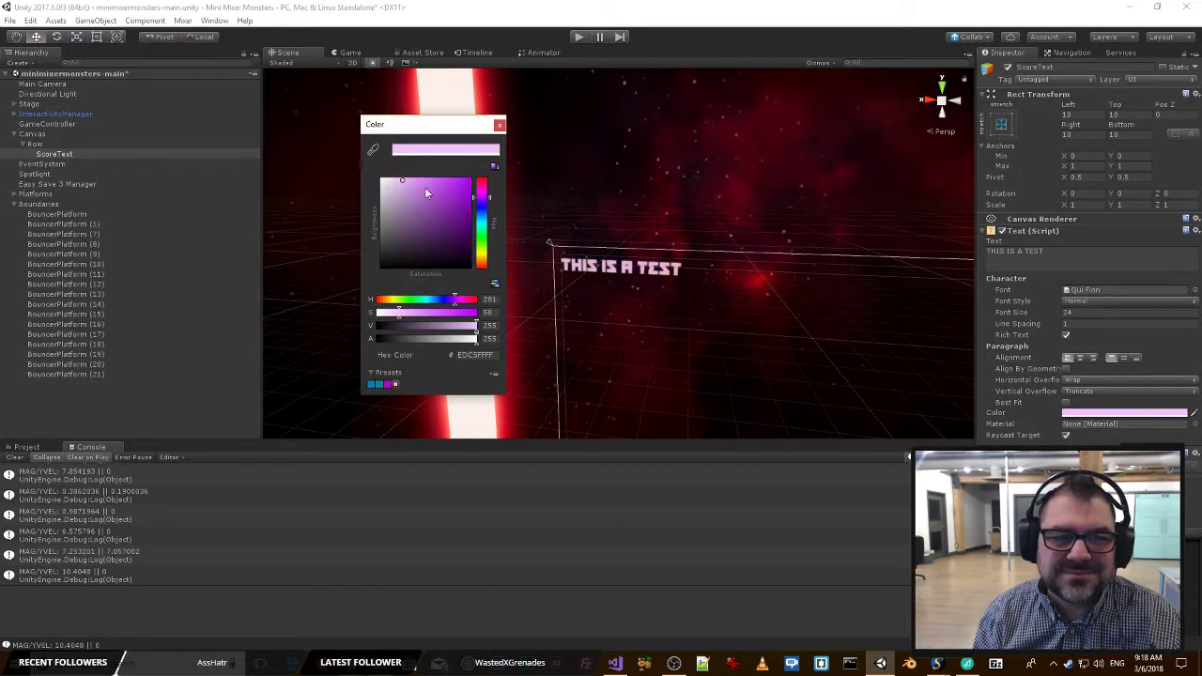
{"action": "left_click", "coordinate": [500, 126]}
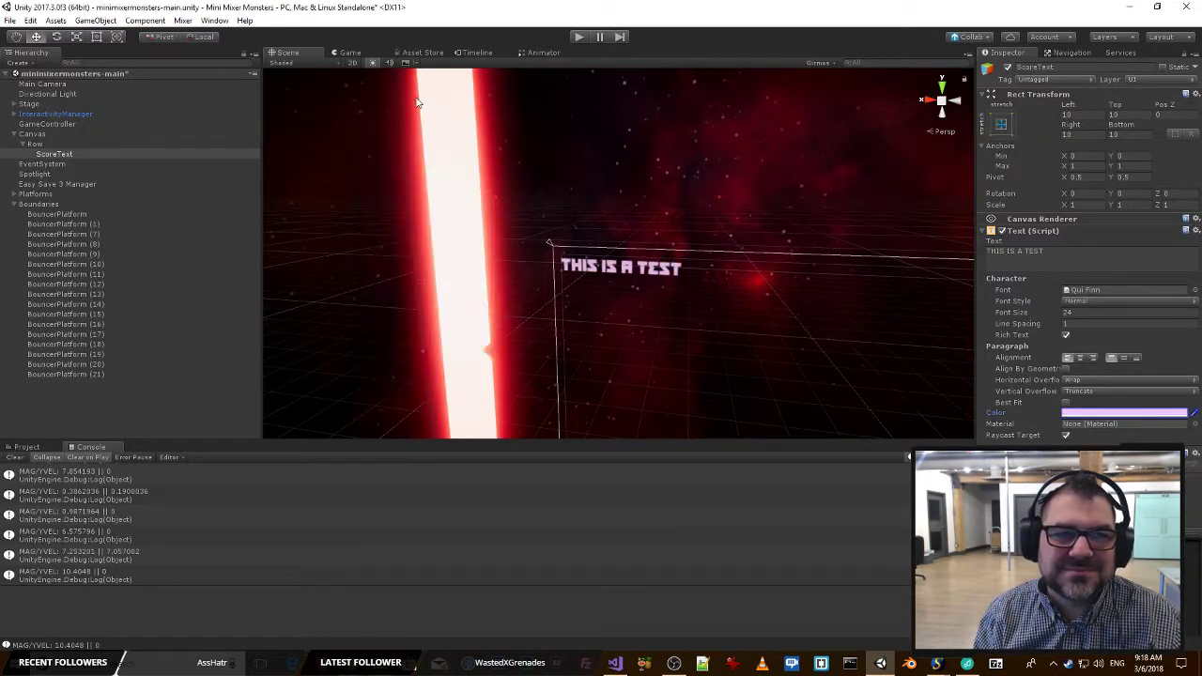
{"action": "left_click", "coordinate": [349, 52]}
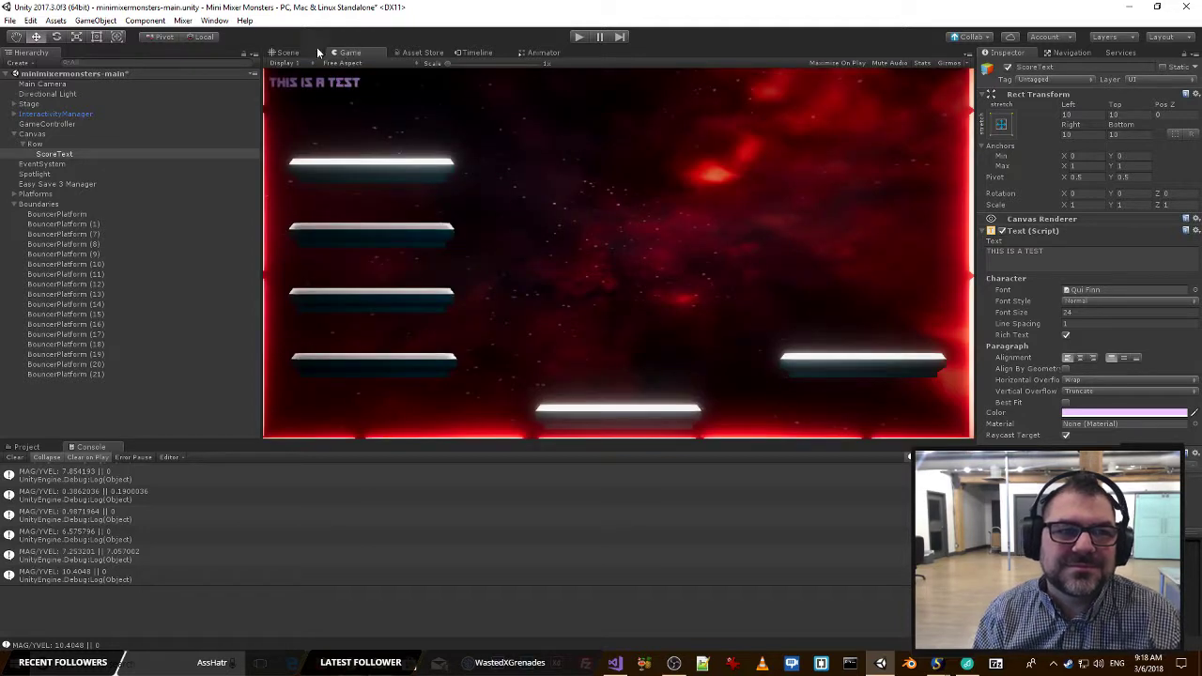
{"action": "left_click", "coordinate": [286, 53]}
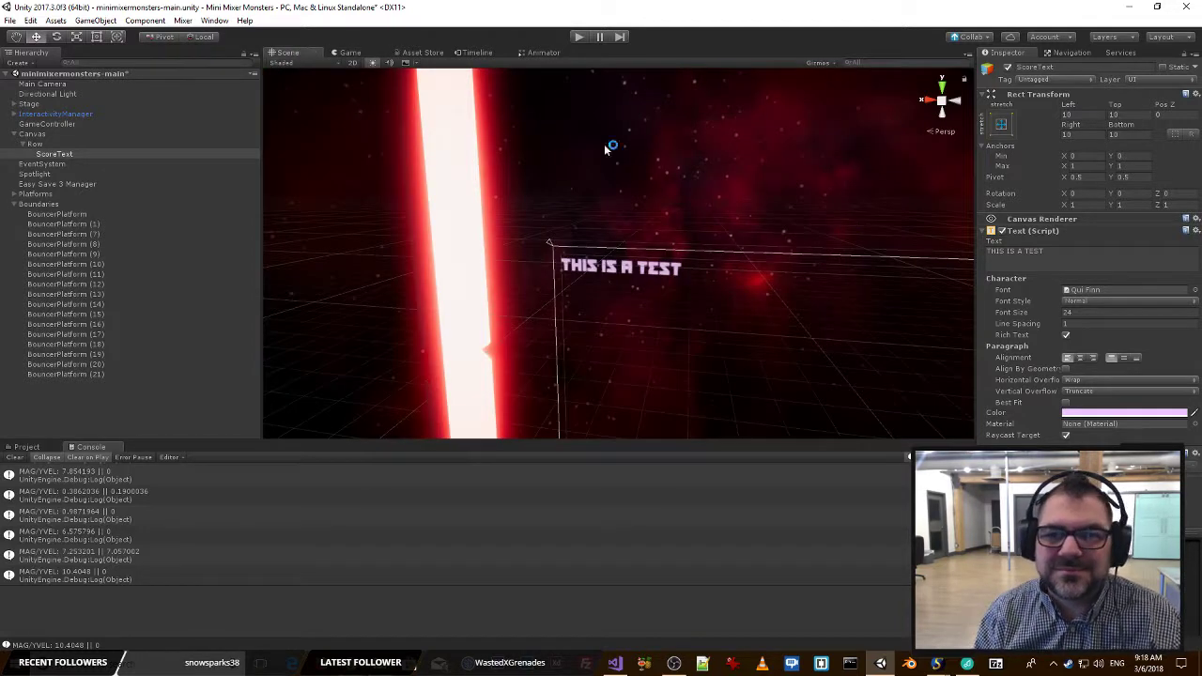
Lower the ScoreText color's alpha to 170 and check the more transparent text in the game view.
{"action": "left_click", "coordinate": [1076, 415]}
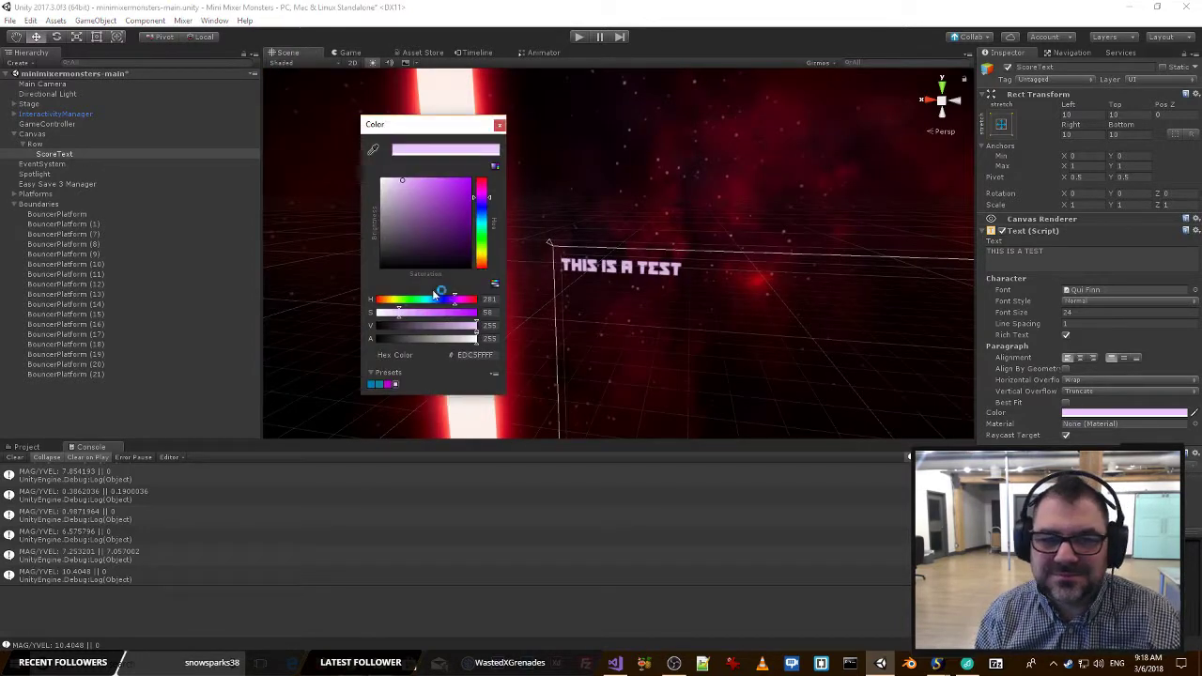
{"action": "left_click", "coordinate": [450, 338]}
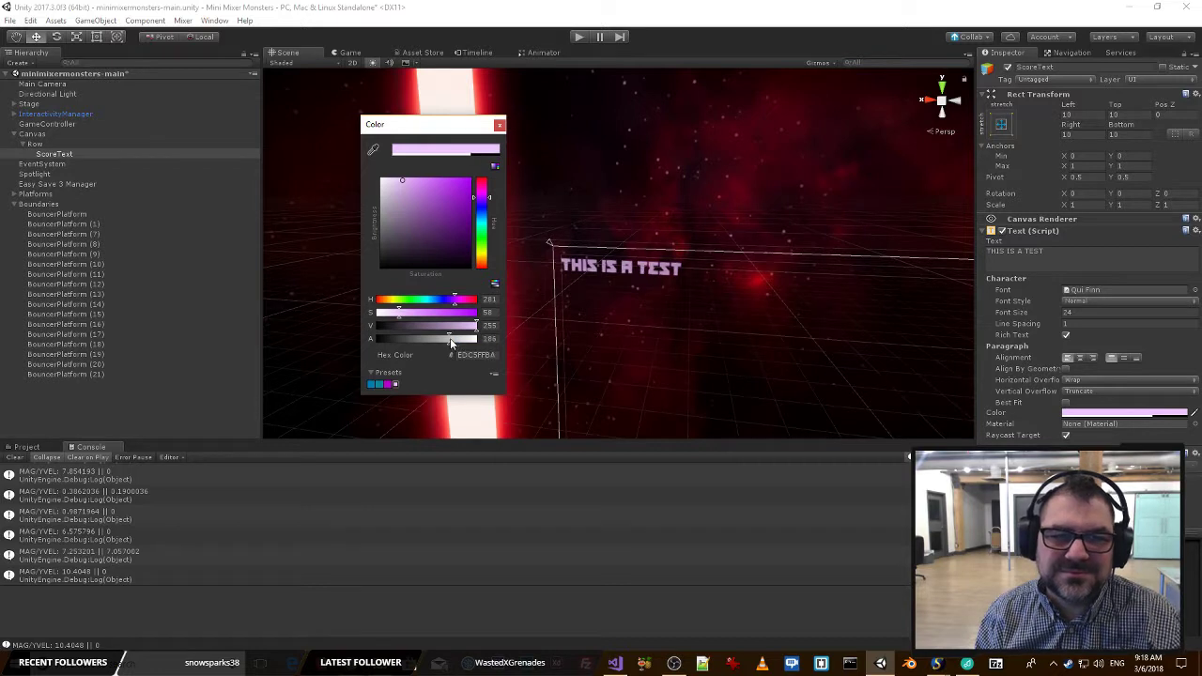
{"action": "left_click", "coordinate": [499, 124]}
{"action": "left_click", "coordinate": [348, 53]}
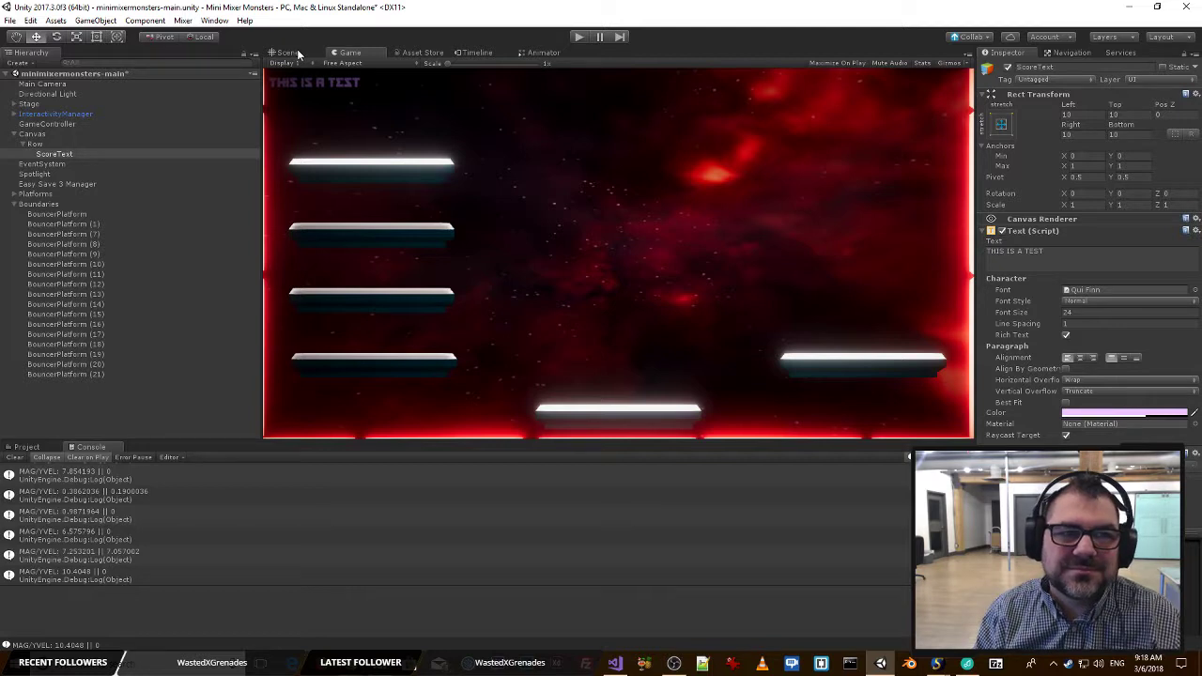
{"action": "left_click", "coordinate": [296, 54]}
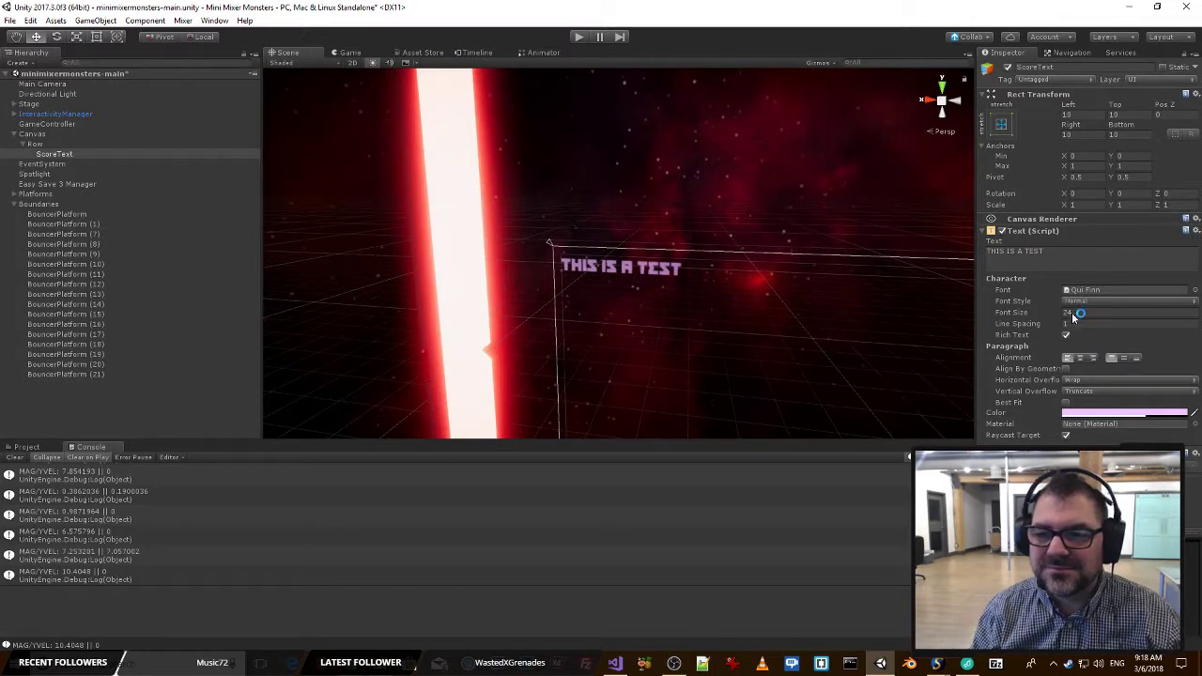
Set the ScoreText font size to 30 and assign ScoreText as the Score Text of the GameController's Mixer Manager script.
{"action": "left_click", "coordinate": [1080, 312]}
{"action": "type", "text": "30"}
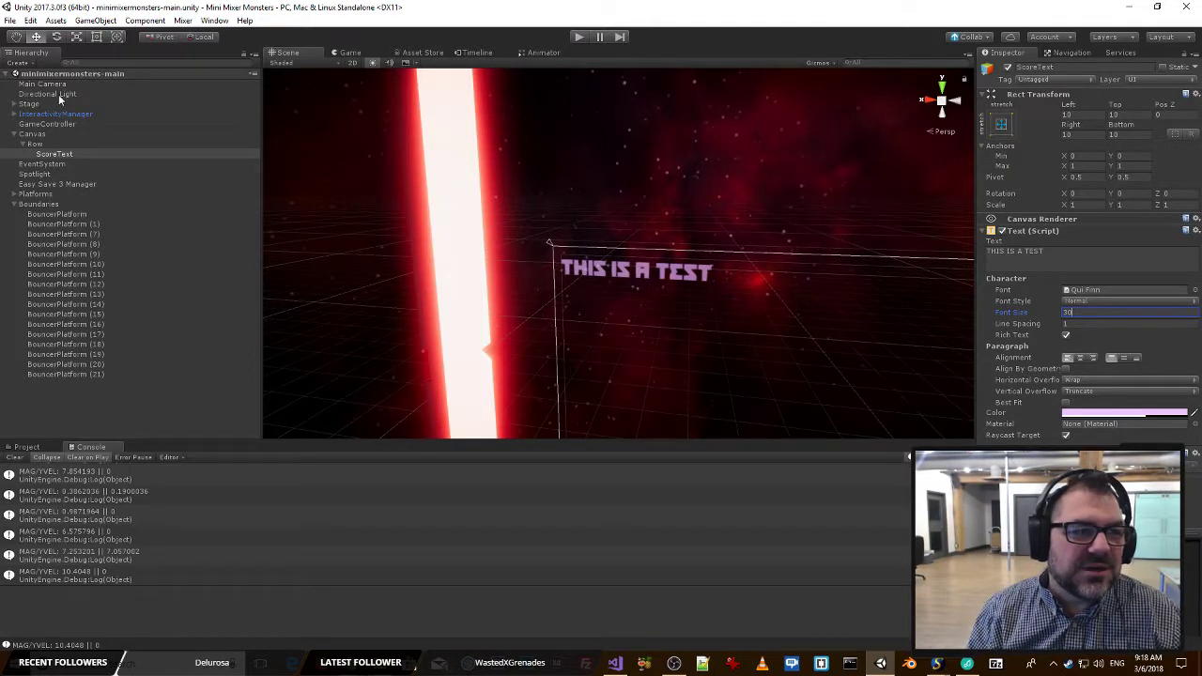
{"action": "left_click", "coordinate": [50, 124]}
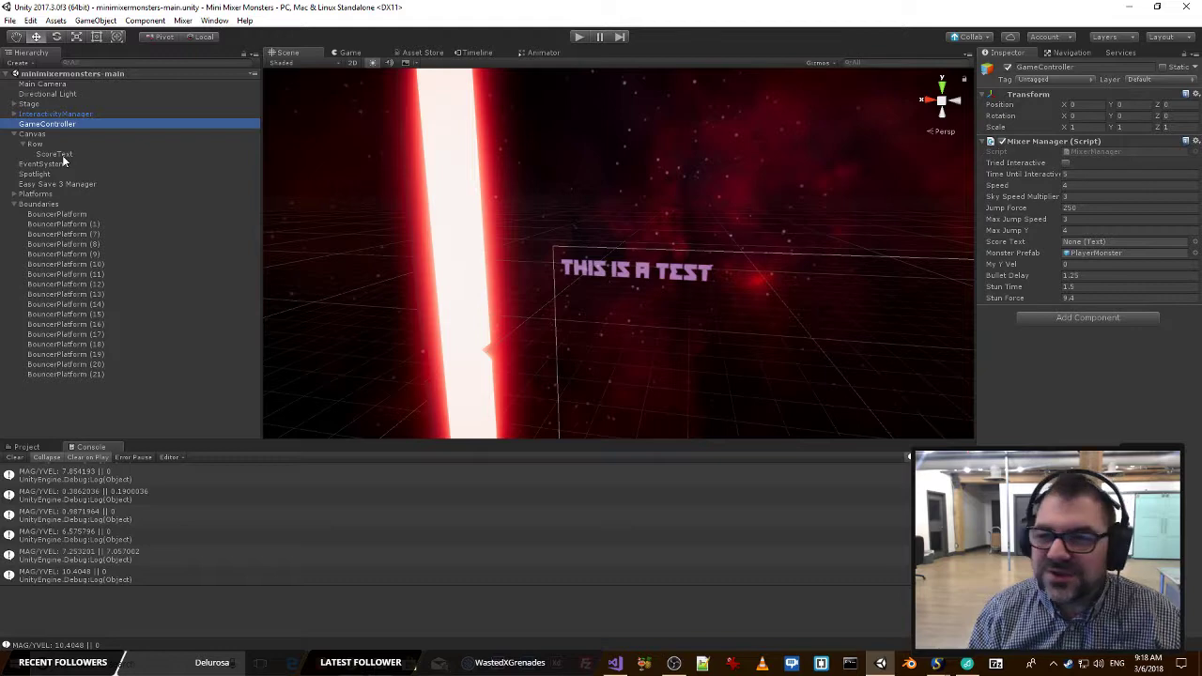
{"action": "left_click_drag", "start_coordinate": [54, 154], "coordinate": [1111, 242]}
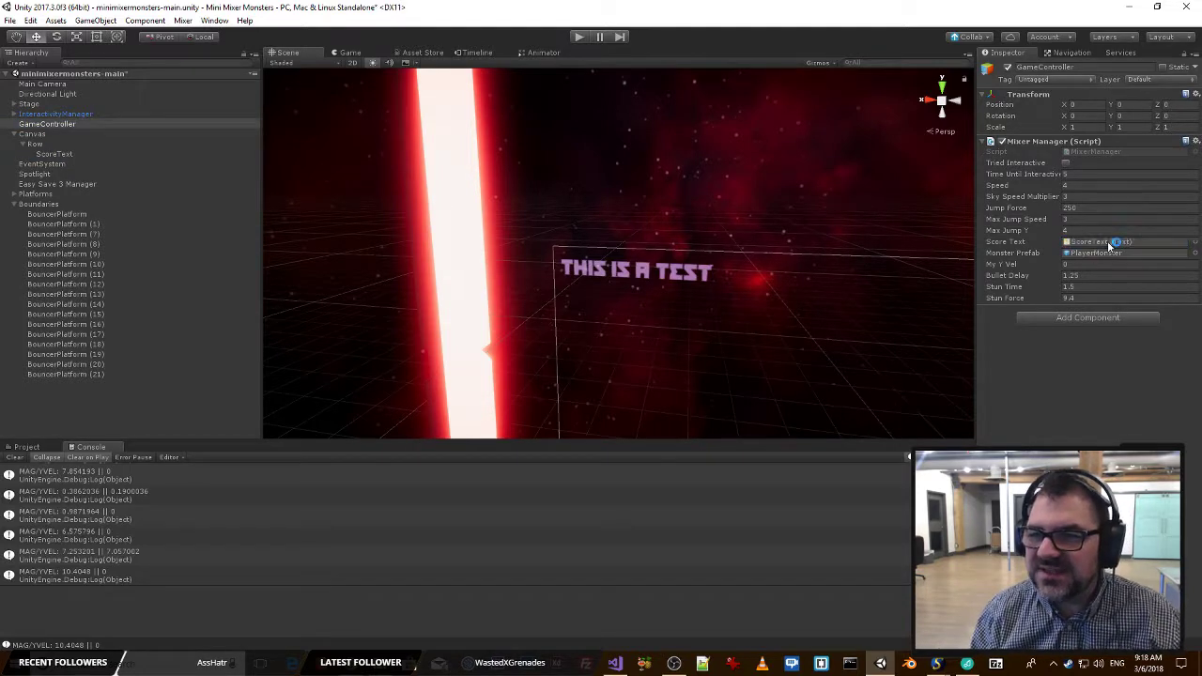
Switch to Visual Studio, delete the commented-out Debug.Log(e.Message) line in MixerInteractive_OnInteractiveMessageEvent, and save MixerManager.cs.
{"action": "key", "text": "alt+Tab"}
{"action": "key", "text": "Down"}
{"action": "key", "text": "Down"}
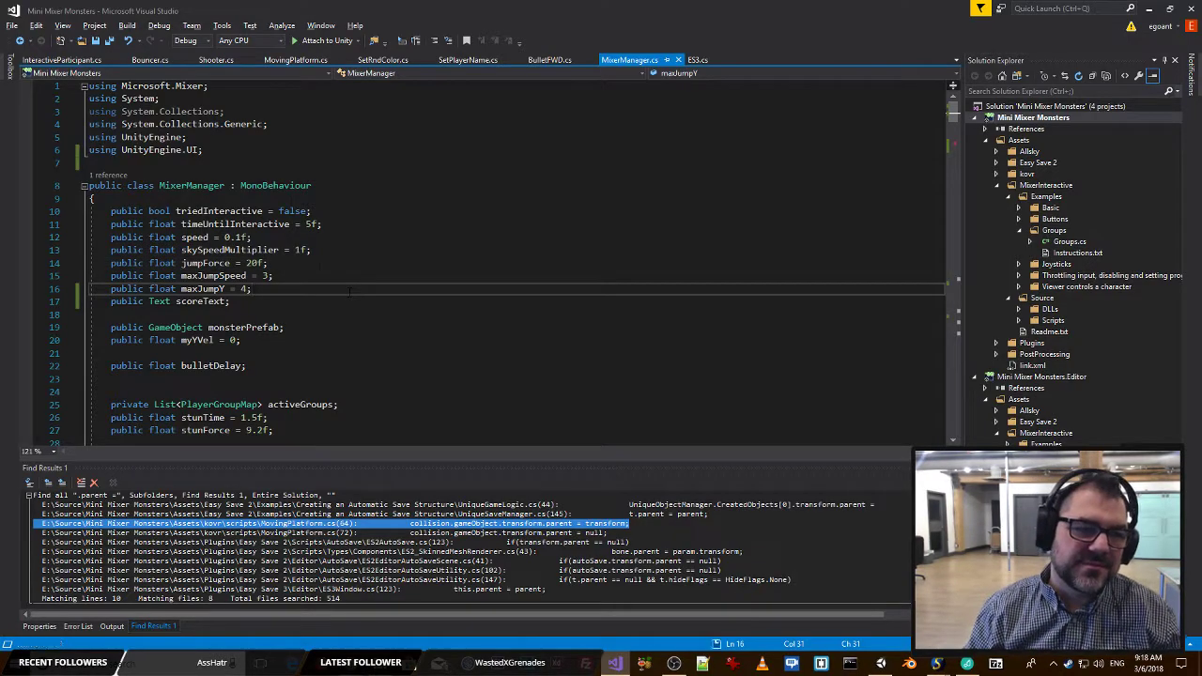
{"action": "key", "text": "Up"}
{"action": "key", "text": "Up"}
{"action": "scroll", "coordinate": [517, 263], "scroll_direction": "down", "scroll_amount": 10}
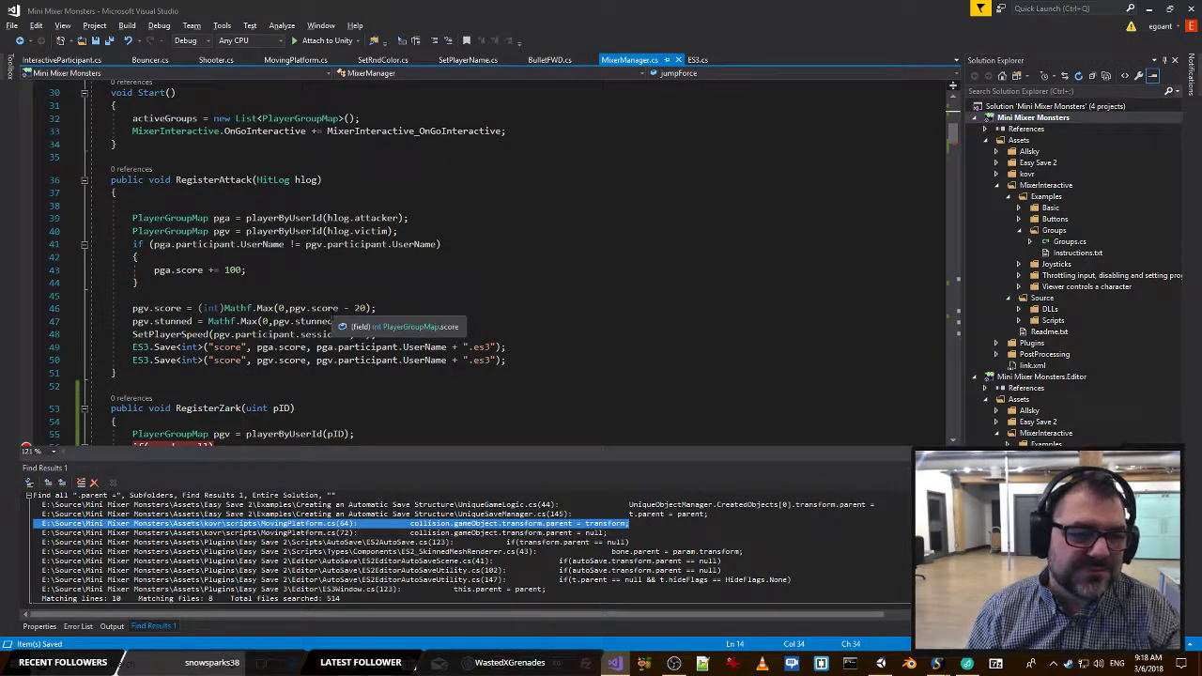
{"action": "scroll", "coordinate": [335, 310], "scroll_direction": "down", "scroll_amount": 6}
{"action": "left_click", "coordinate": [422, 219]}
{"action": "scroll", "coordinate": [423, 225], "scroll_direction": "down", "scroll_amount": 8}
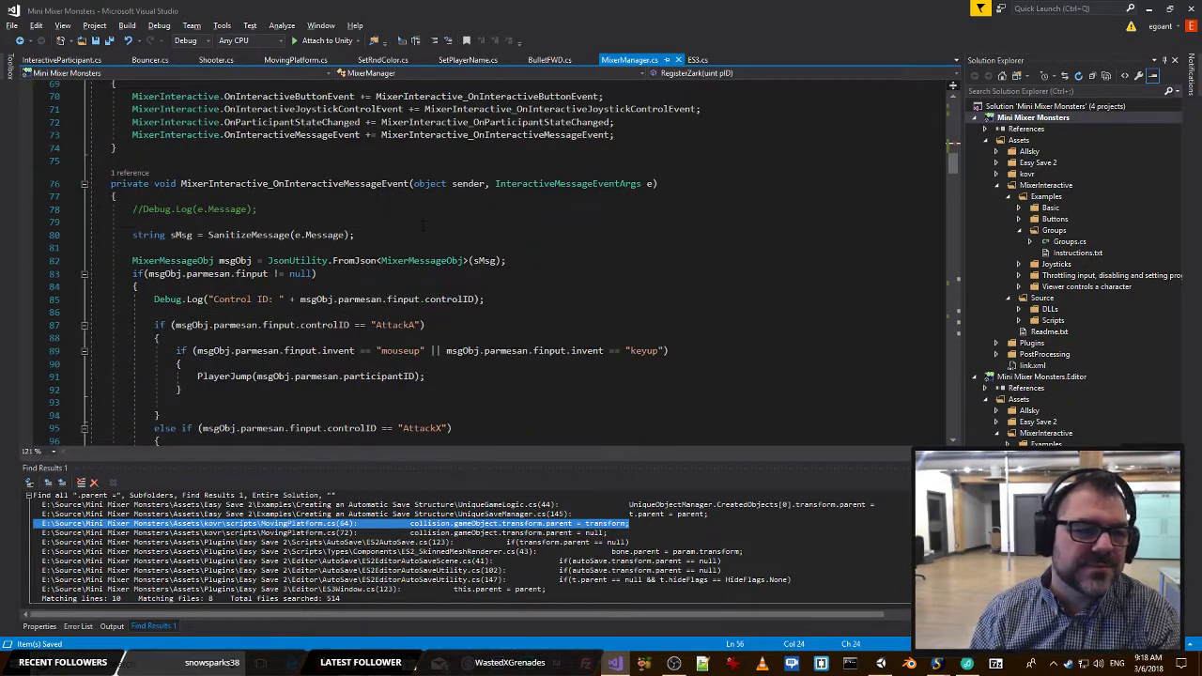
{"action": "left_click", "coordinate": [4, 210]}
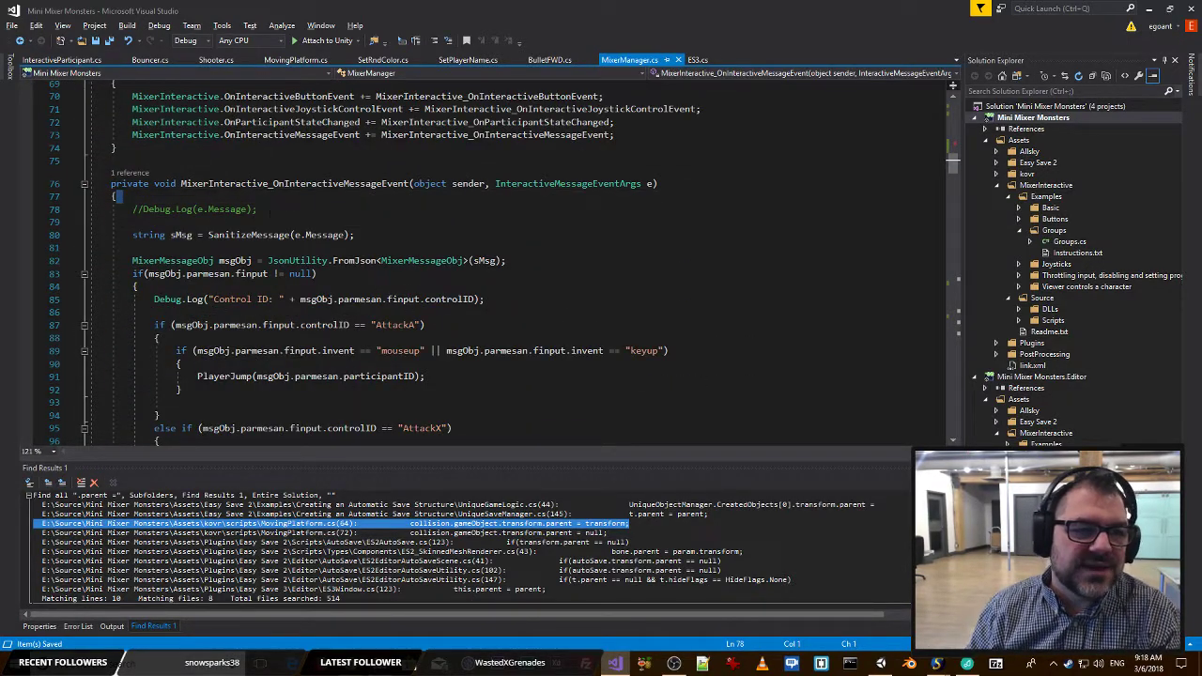
{"action": "key", "text": "shift+Down"}
{"action": "key", "text": "Delete"}
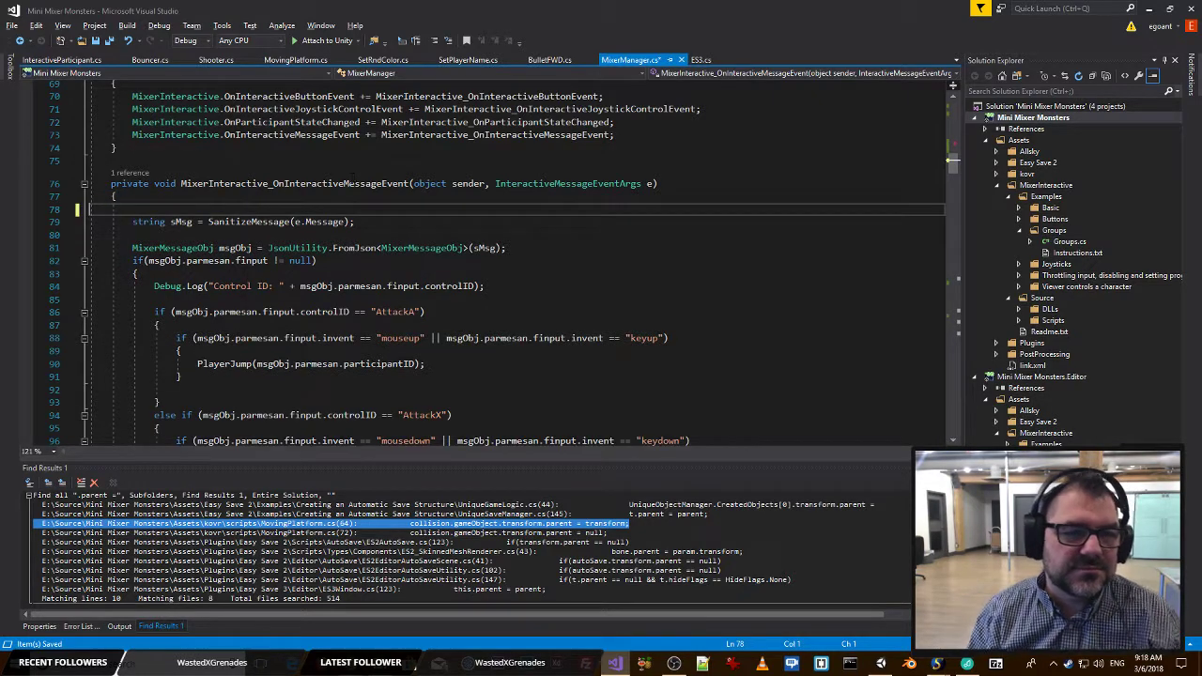
{"action": "key", "text": "ctrl+s"}
{"action": "scroll", "coordinate": [470, 263], "scroll_direction": "down", "scroll_amount": 15}
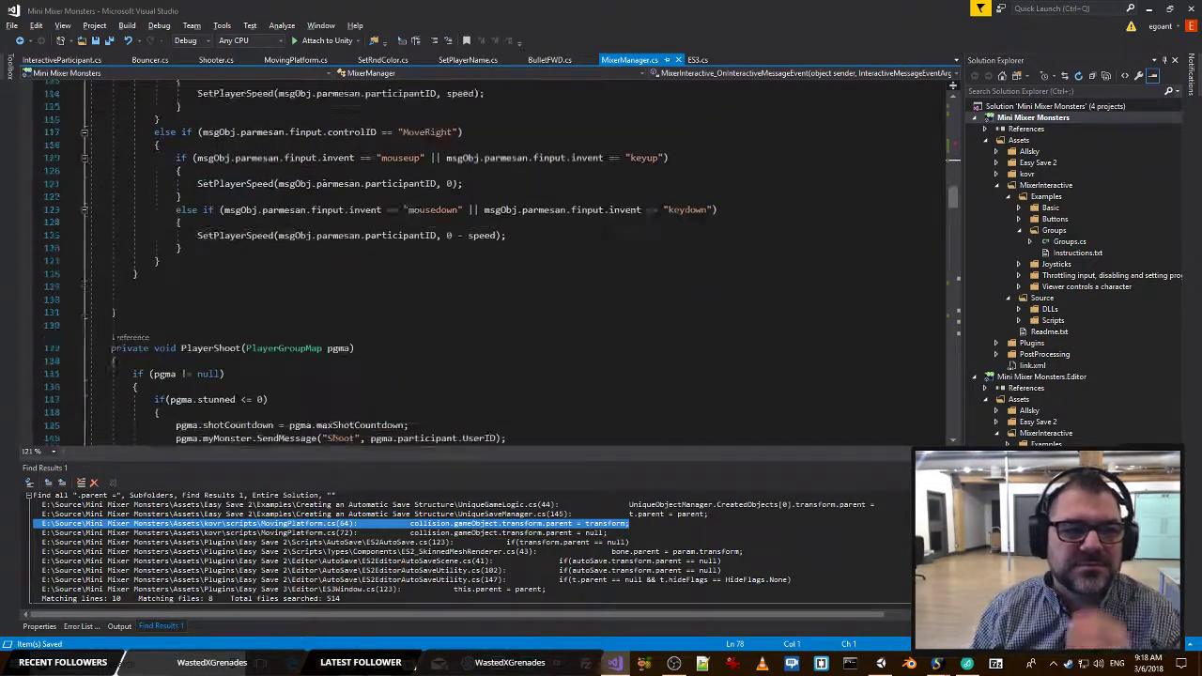
Insert several blank lines after the closing brace of Update() in MixerManager.cs, above the serializable PlayerGroupMap class.
{"action": "scroll", "coordinate": [376, 188], "scroll_direction": "down", "scroll_amount": 15}
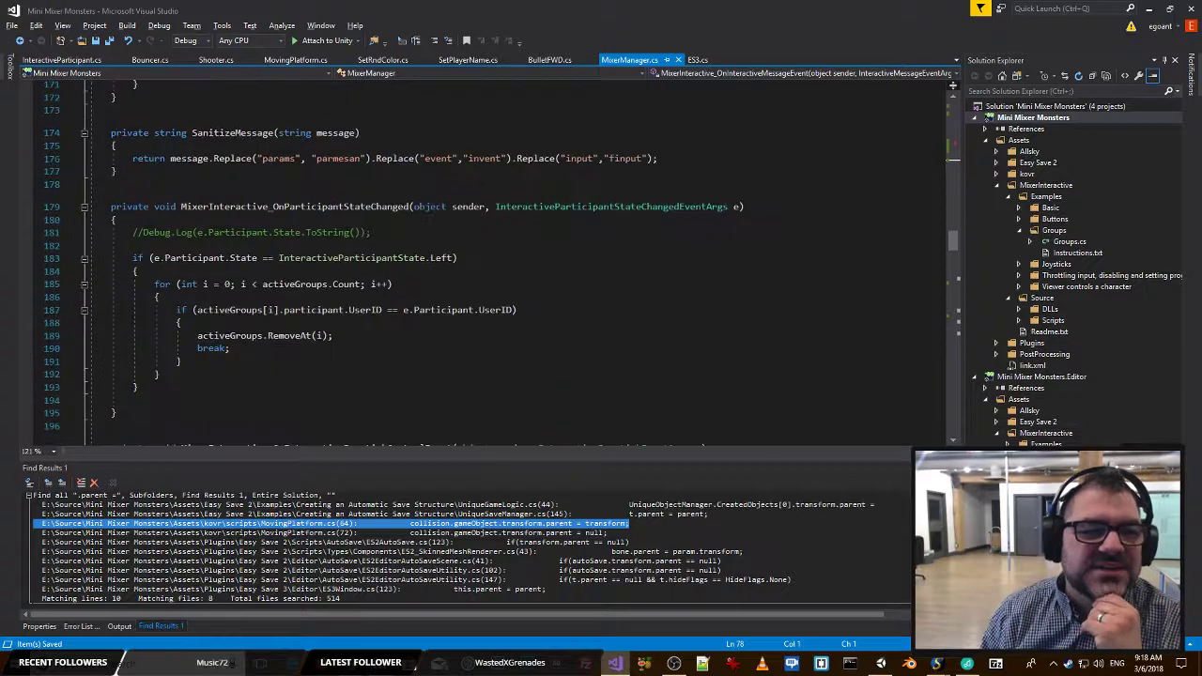
{"action": "scroll", "coordinate": [141, 324], "scroll_direction": "down", "scroll_amount": 3}
{"action": "left_click", "coordinate": [145, 310]}
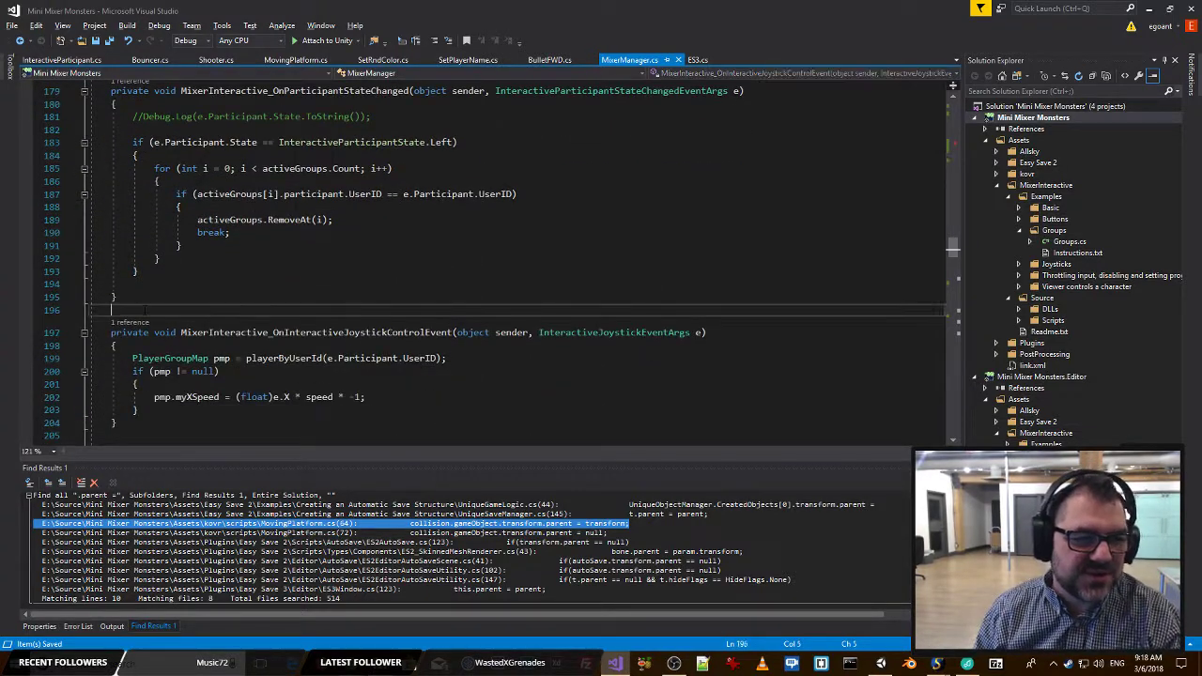
{"action": "scroll", "coordinate": [517, 263], "scroll_direction": "down", "scroll_amount": 8}
{"action": "scroll", "coordinate": [516, 263], "scroll_direction": "up", "scroll_amount": 2}
{"action": "scroll", "coordinate": [208, 198], "scroll_direction": "down", "scroll_amount": 20}
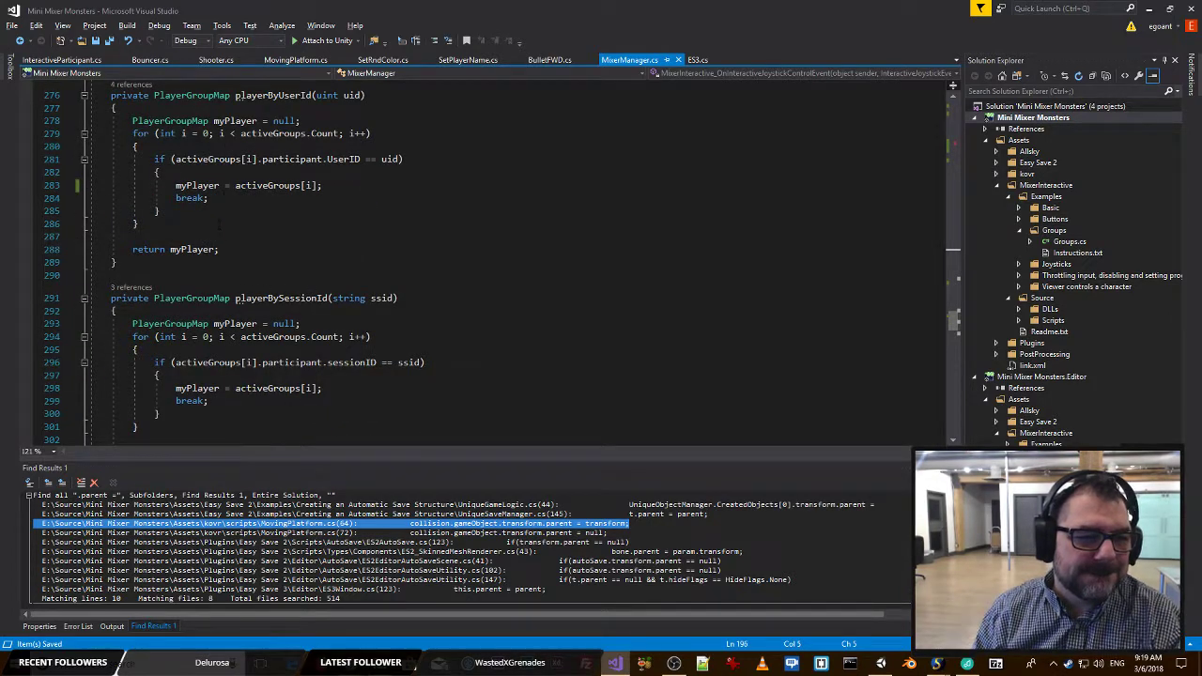
{"action": "scroll", "coordinate": [207, 235], "scroll_direction": "down", "scroll_amount": 4}
{"action": "scroll", "coordinate": [135, 327], "scroll_direction": "down", "scroll_amount": 9}
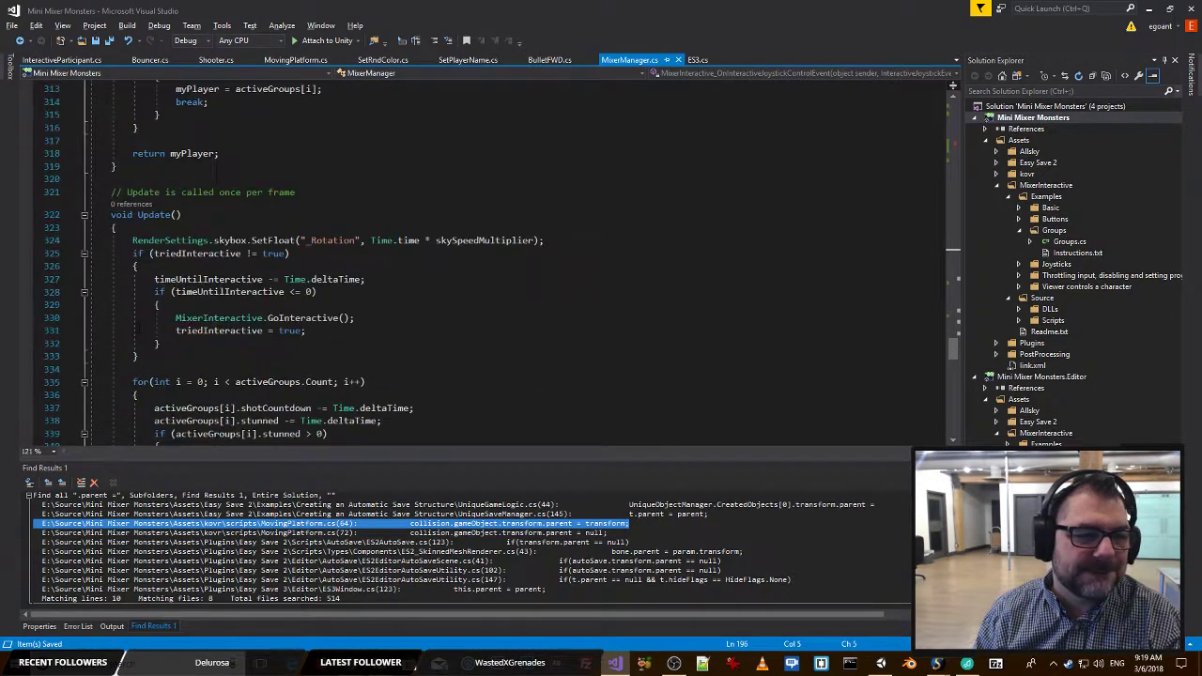
{"action": "scroll", "coordinate": [177, 254], "scroll_direction": "down", "scroll_amount": 9}
{"action": "scroll", "coordinate": [178, 256], "scroll_direction": "down", "scroll_amount": 2}
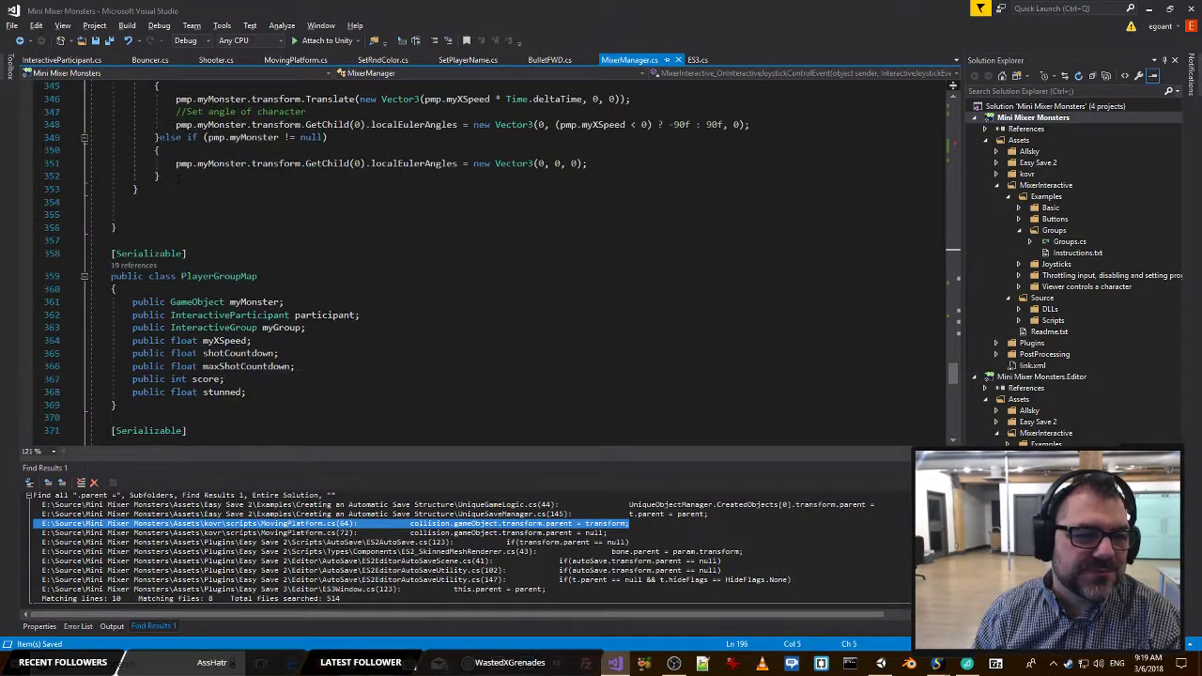
{"action": "left_click", "coordinate": [116, 228]}
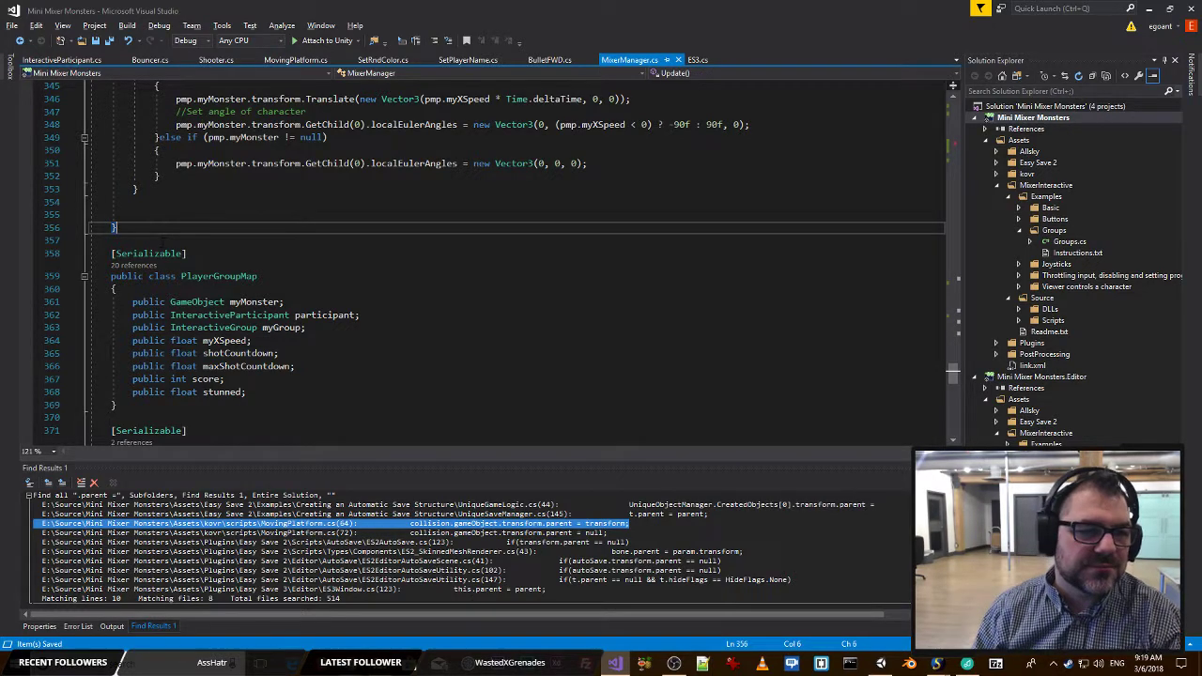
{"action": "key", "text": "Return"}
{"action": "key", "text": "Return"}
{"action": "key", "text": "Return"}
{"action": "key", "text": "Return"}
{"action": "key", "text": "Up"}
{"action": "key", "text": "Up"}
{"action": "key", "text": "Up"}
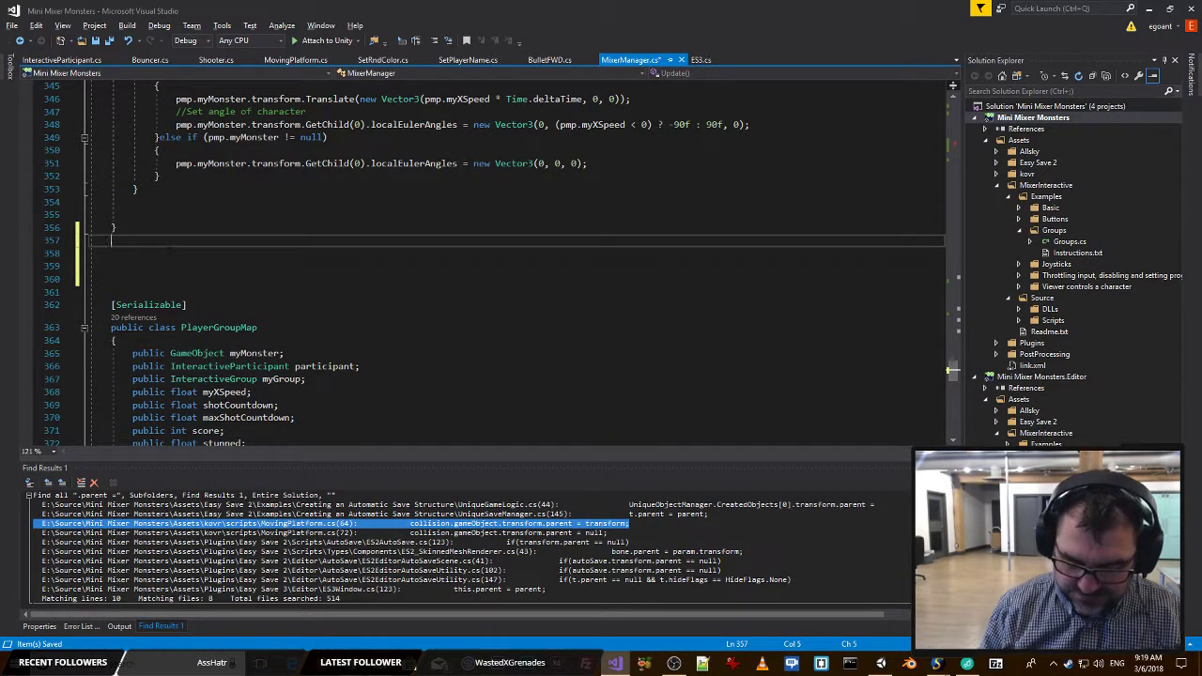
Add an empty method private void SetScoreText() with its braces below Update().
{"action": "key", "text": "Return"}
{"action": "type", "text": "private "}
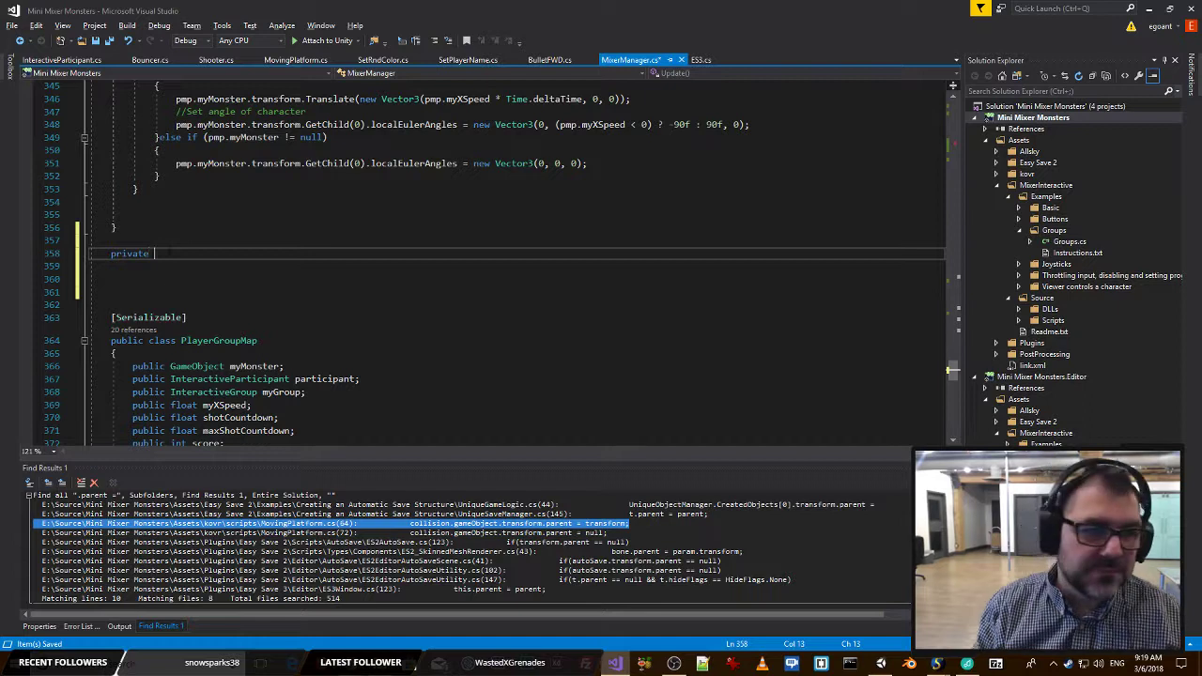
{"action": "type", "text": "void "}
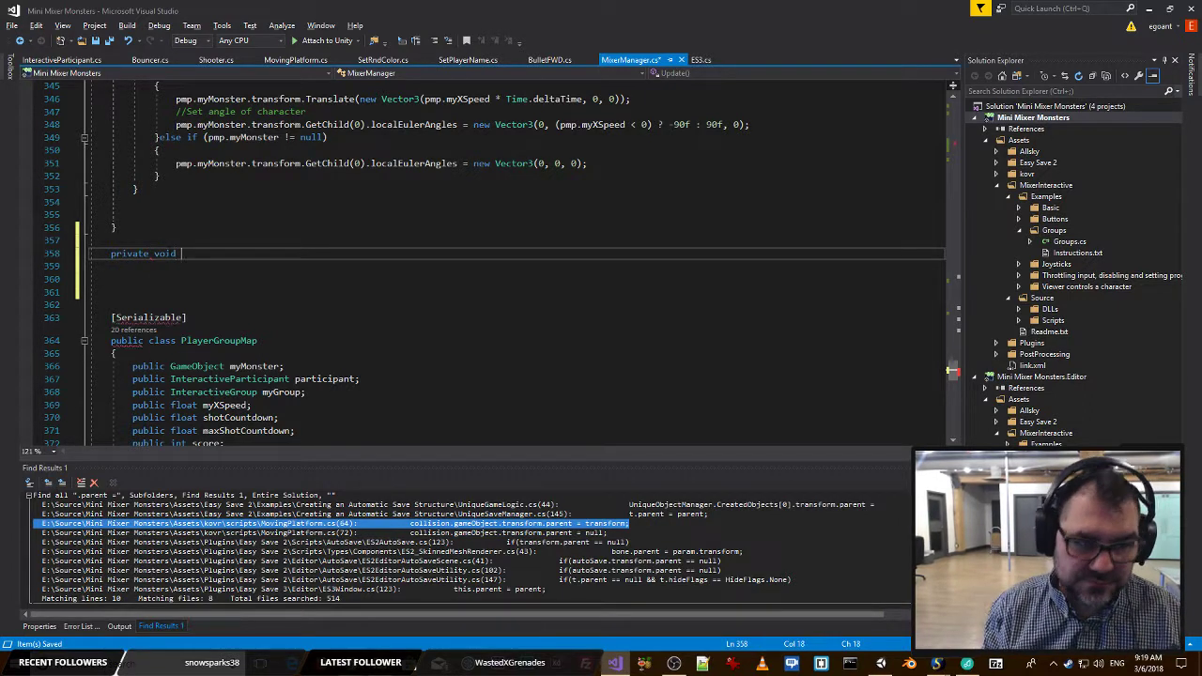
{"action": "type", "text": "SetScores"}
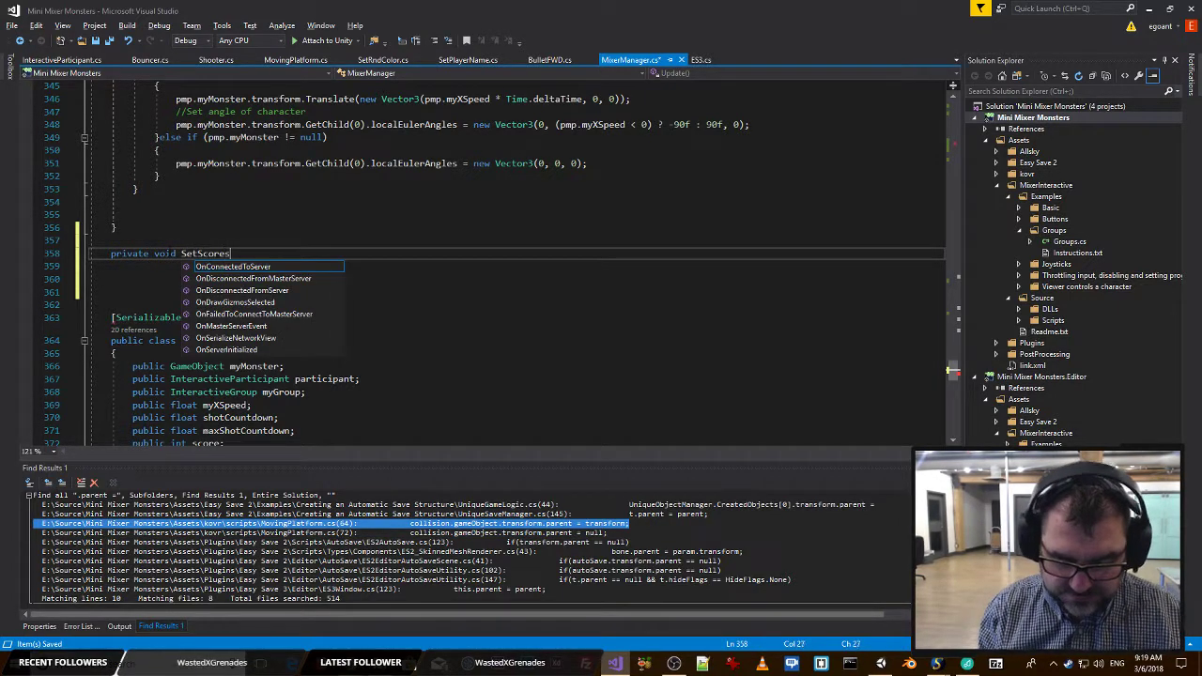
{"action": "type", "text": "("}
{"action": "type", "text": "ext"}
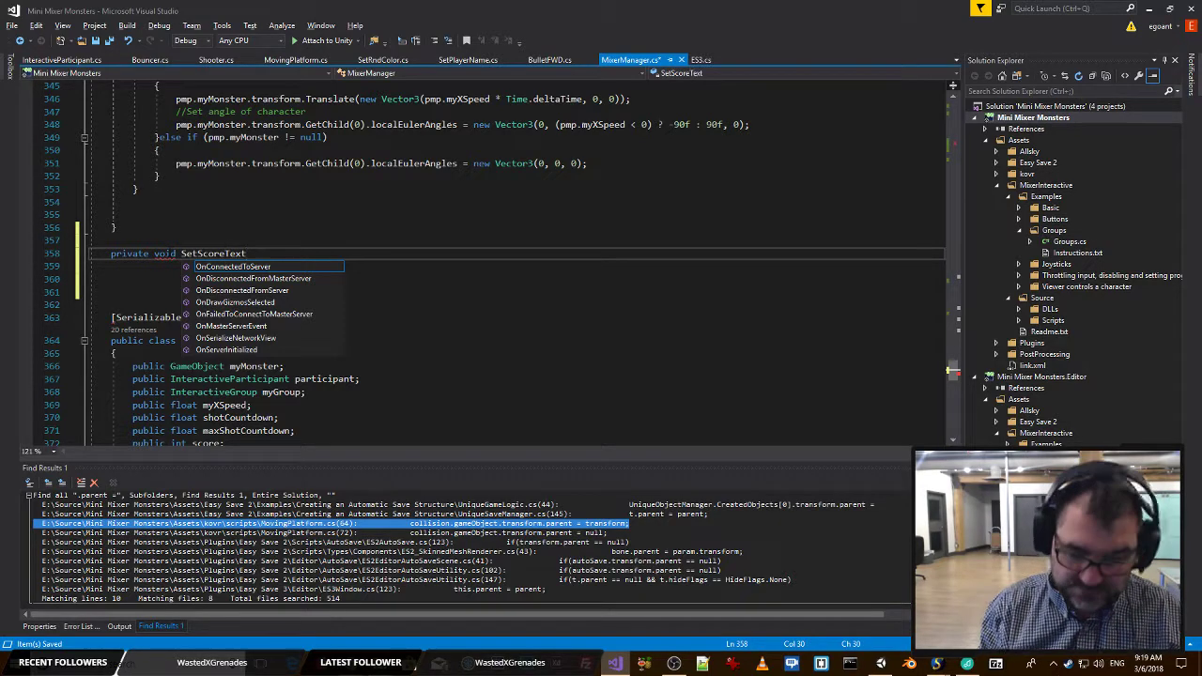
{"action": "type", "text": "() {"}
{"action": "key", "text": "Return"}
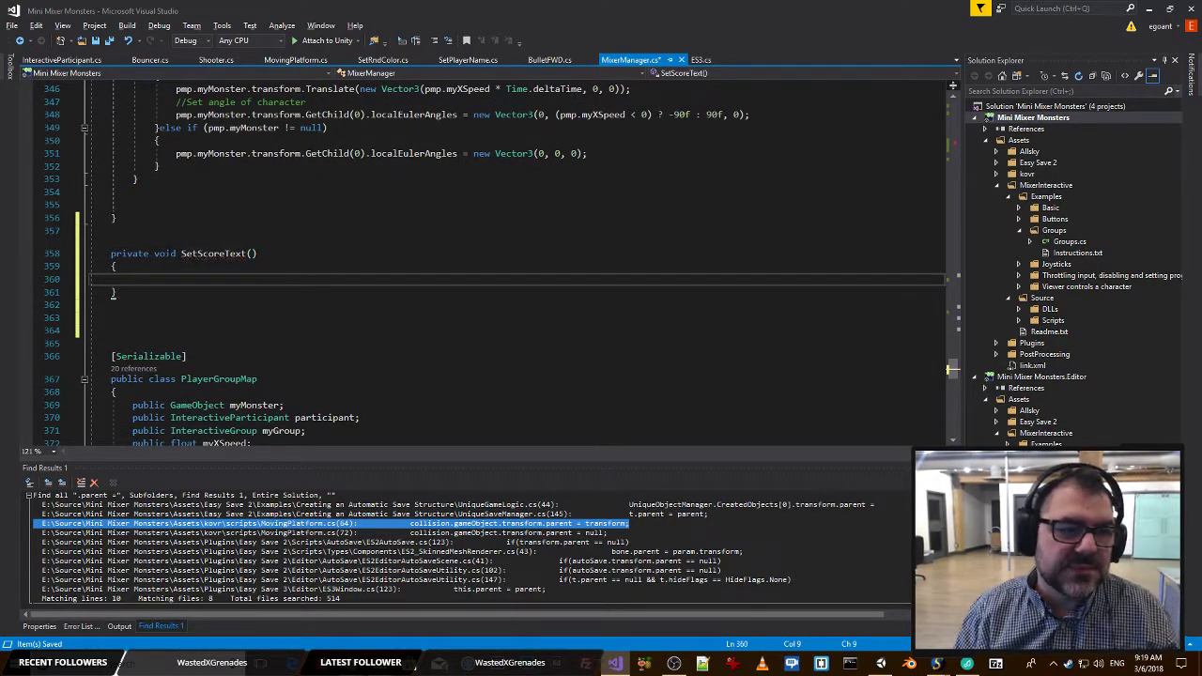
Copy the activeGroups.Count for loop header and its opening brace from Update(), and return to the empty SetScoreText() body.
{"action": "scroll", "coordinate": [952, 369], "scroll_direction": "up", "scroll_amount": 12}
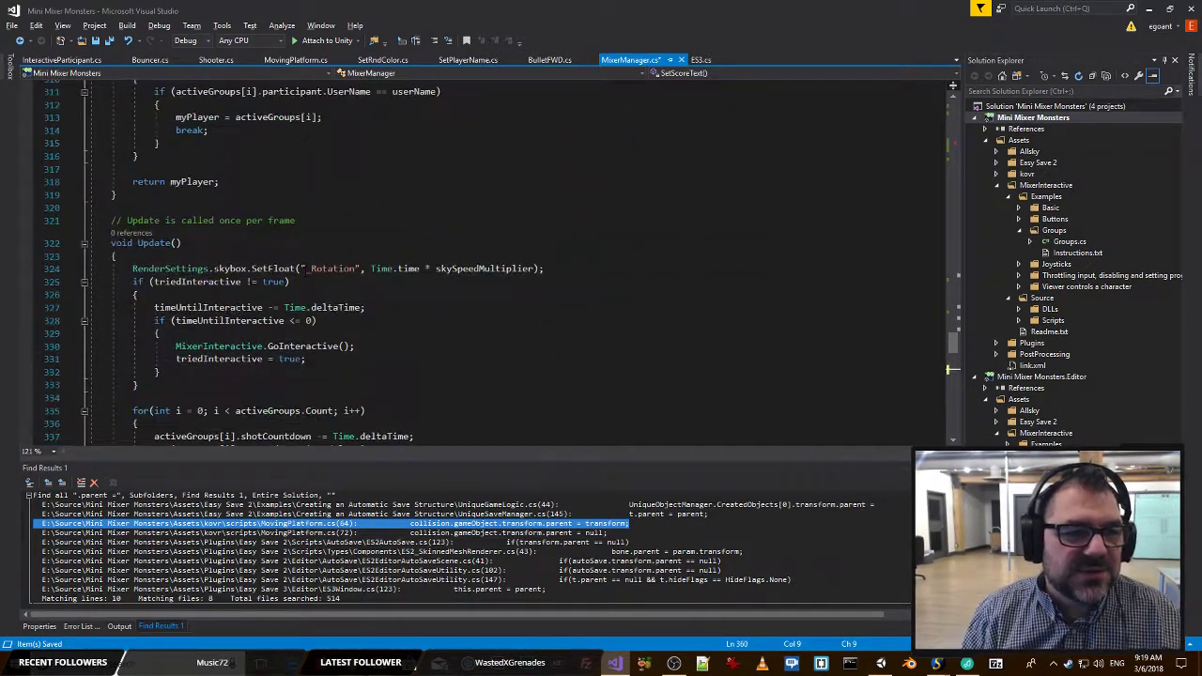
{"action": "scroll", "coordinate": [951, 369], "scroll_direction": "down", "scroll_amount": 4}
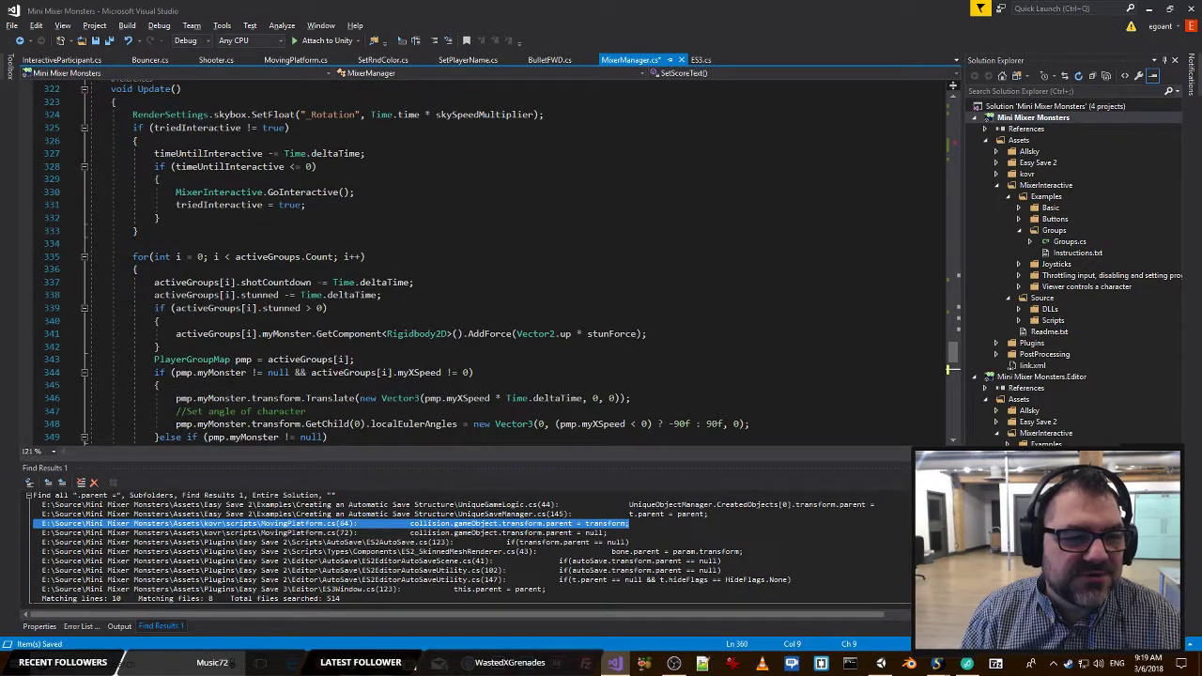
{"action": "left_click_drag", "start_coordinate": [182, 267], "coordinate": [67, 256]}
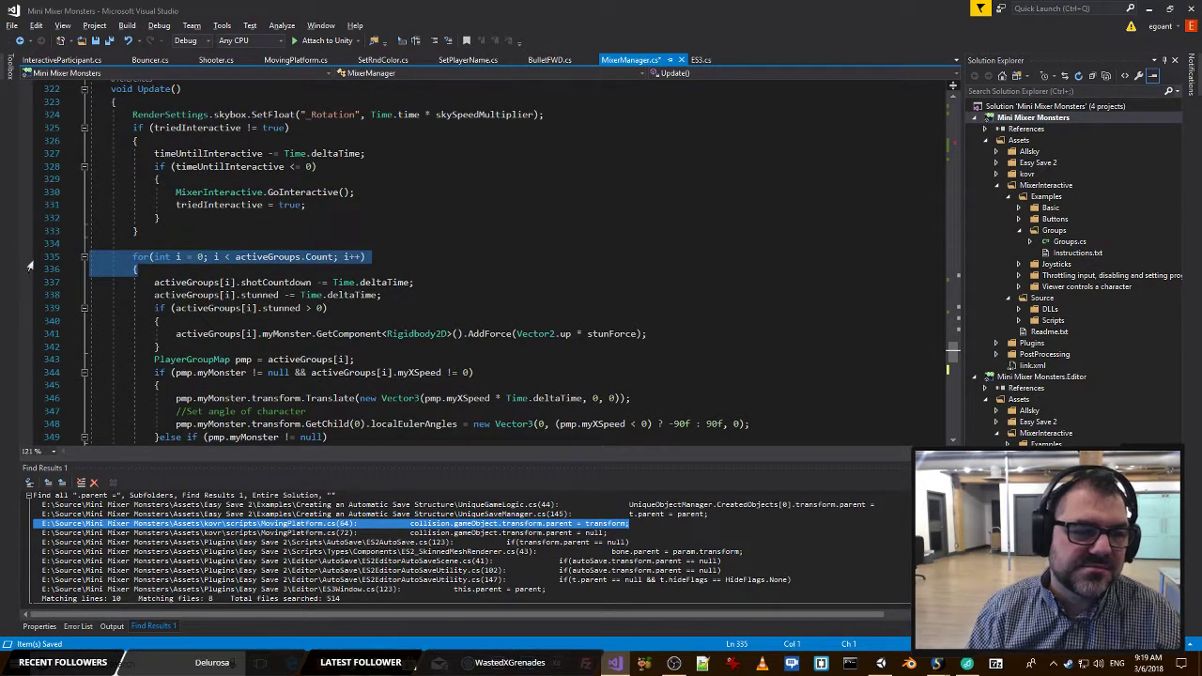
{"action": "scroll", "coordinate": [324, 265], "scroll_direction": "down", "scroll_amount": 5}
{"action": "scroll", "coordinate": [324, 186], "scroll_direction": "down", "scroll_amount": 1}
{"action": "left_click", "coordinate": [214, 355]}
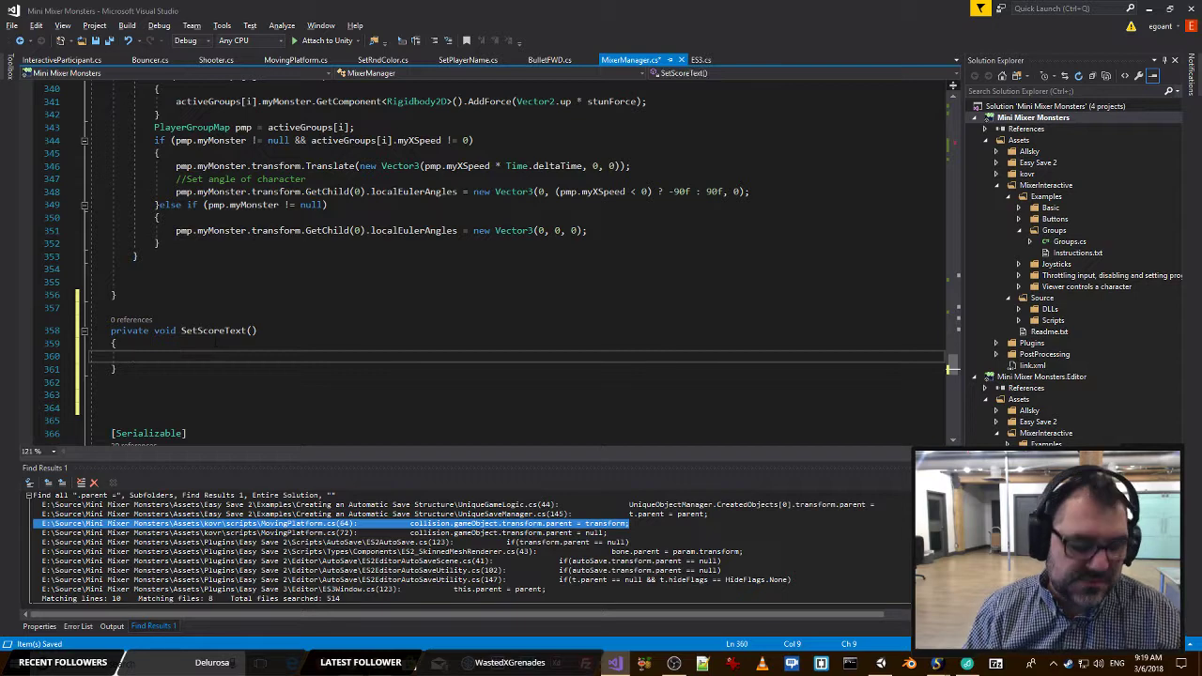
Begin the assignment scoreText.text = in SetScoreText() and insert blank lines above it.
{"action": "scroll", "coordinate": [215, 348], "scroll_direction": "up", "scroll_amount": 8}
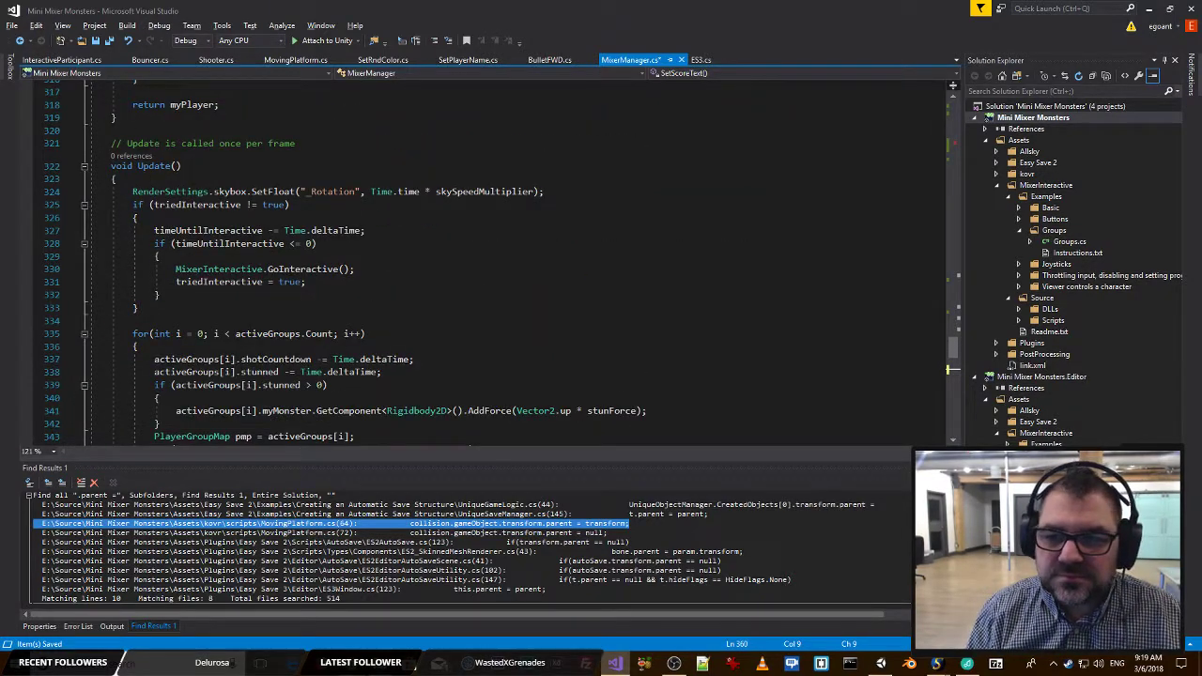
{"action": "left_click_drag", "start_coordinate": [954, 349], "coordinate": [963, 118]}
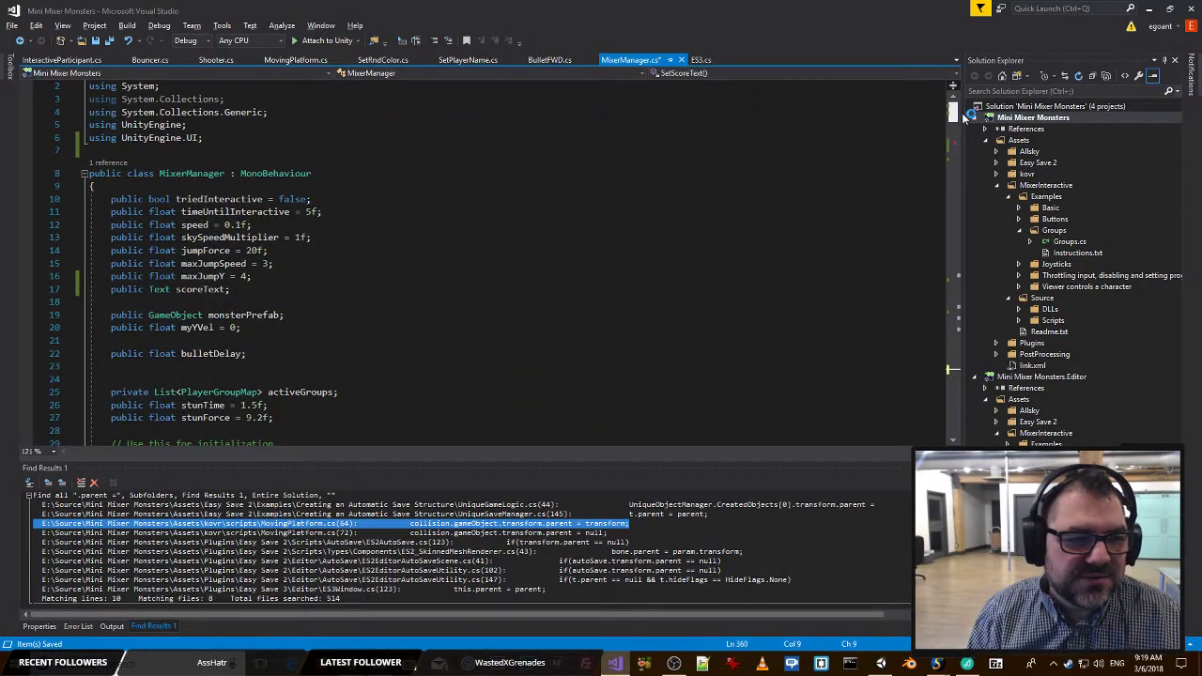
{"action": "type", "text": "score"}
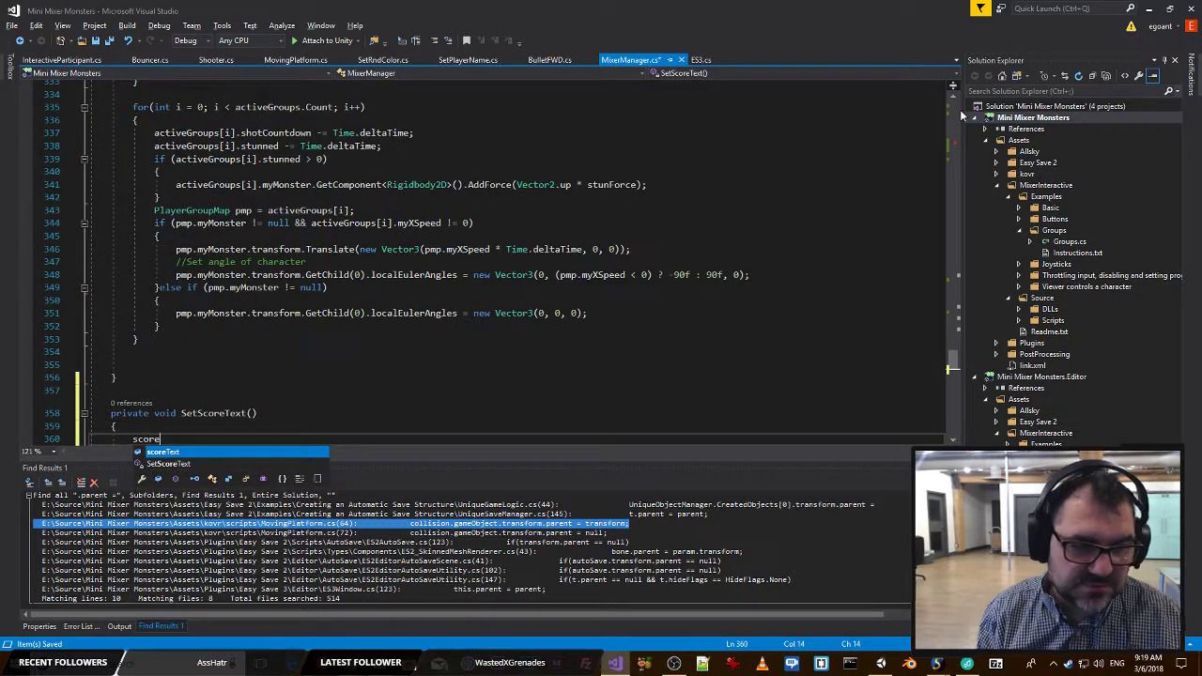
{"action": "type", "text": "Text.te"}
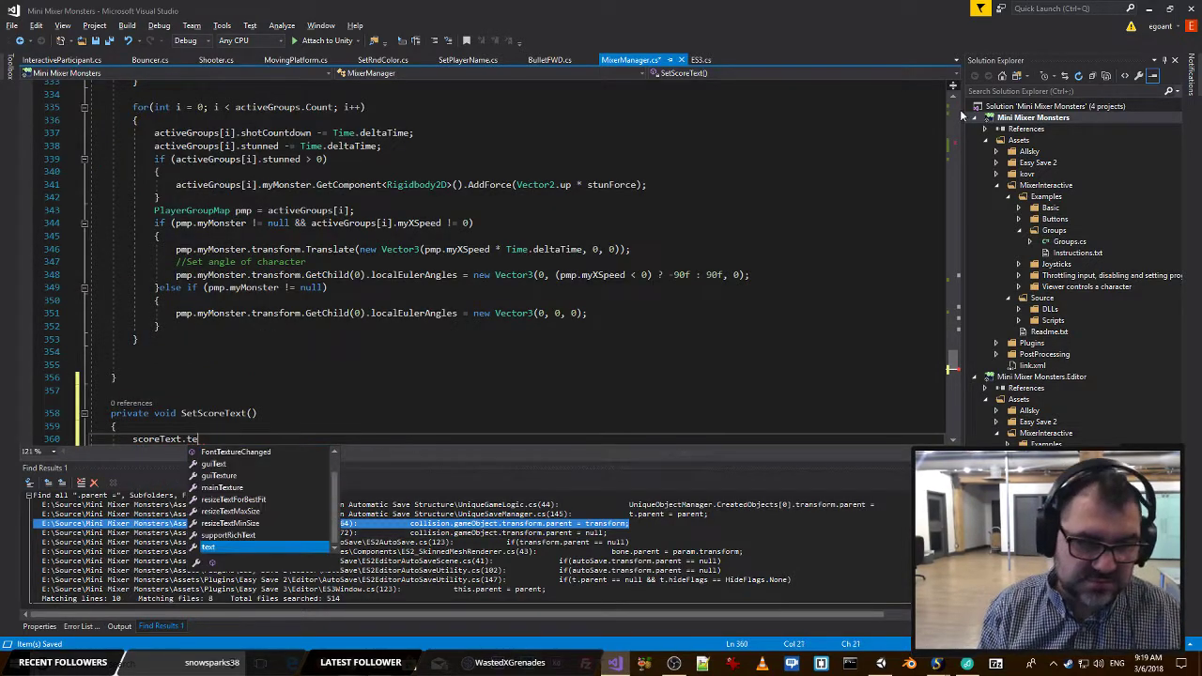
{"action": "key", "text": "Tab"}
{"action": "scroll", "coordinate": [516, 263], "scroll_direction": "down", "scroll_amount": 4}
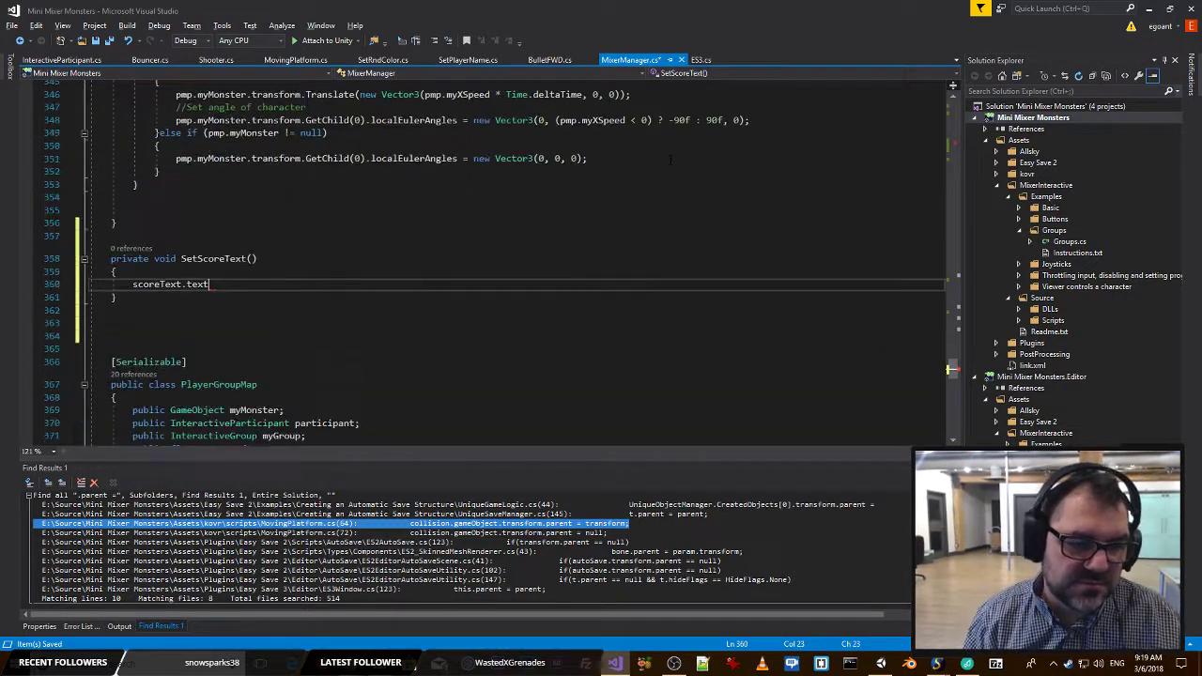
{"action": "left_click", "coordinate": [204, 274]}
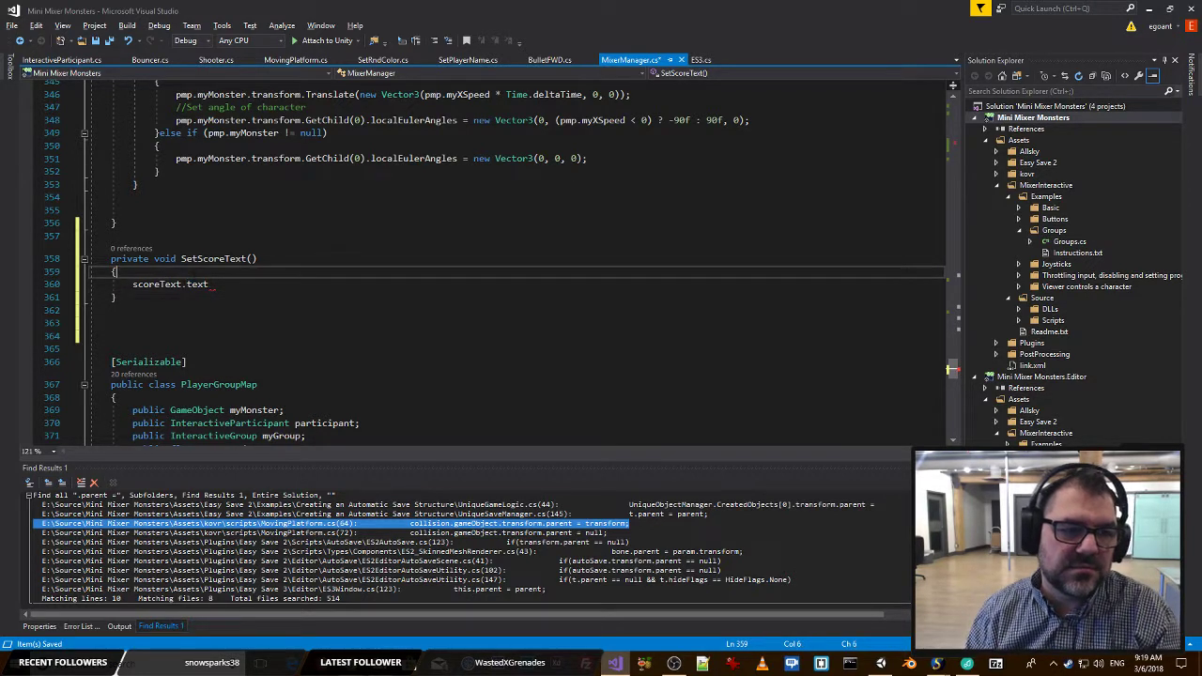
{"action": "key", "text": "Return"}
{"action": "key", "text": "Return"}
{"action": "key", "text": "Return"}
{"action": "key", "text": "Return"}
{"action": "left_click", "coordinate": [246, 333]}
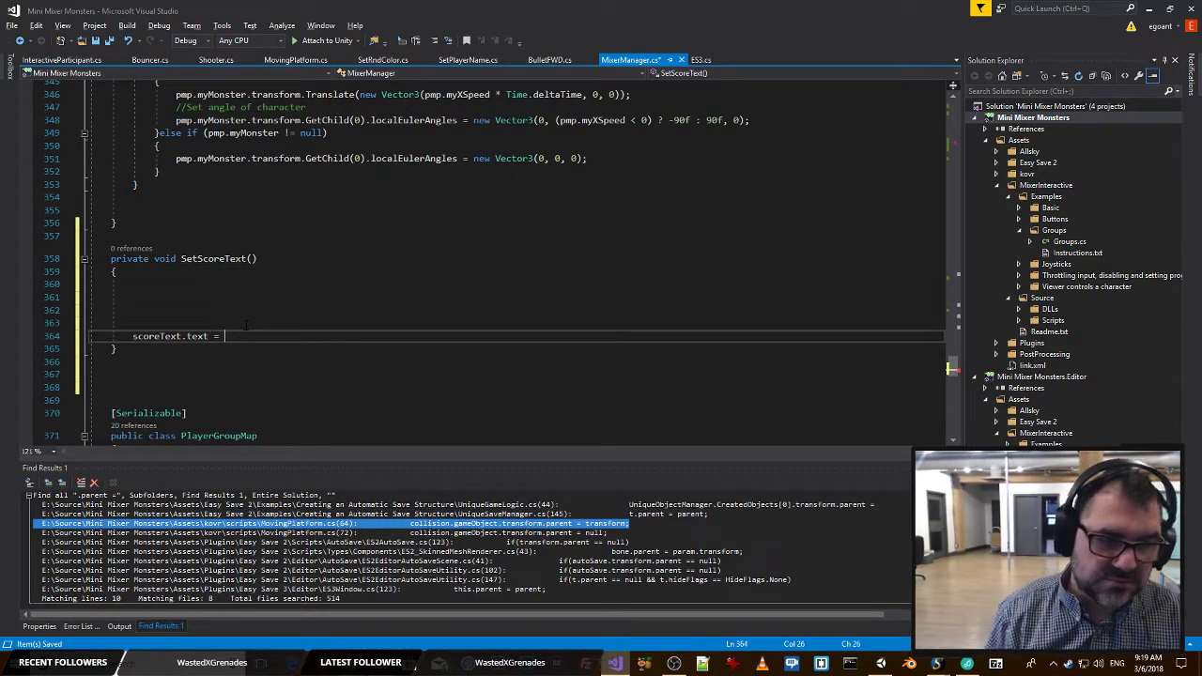
Declare string scoreStr = ""; at the start of SetScoreText() and paste the copied for loop below it with a closing brace.
{"action": "left_click", "coordinate": [239, 286]}
{"action": "type", "text": "string "}
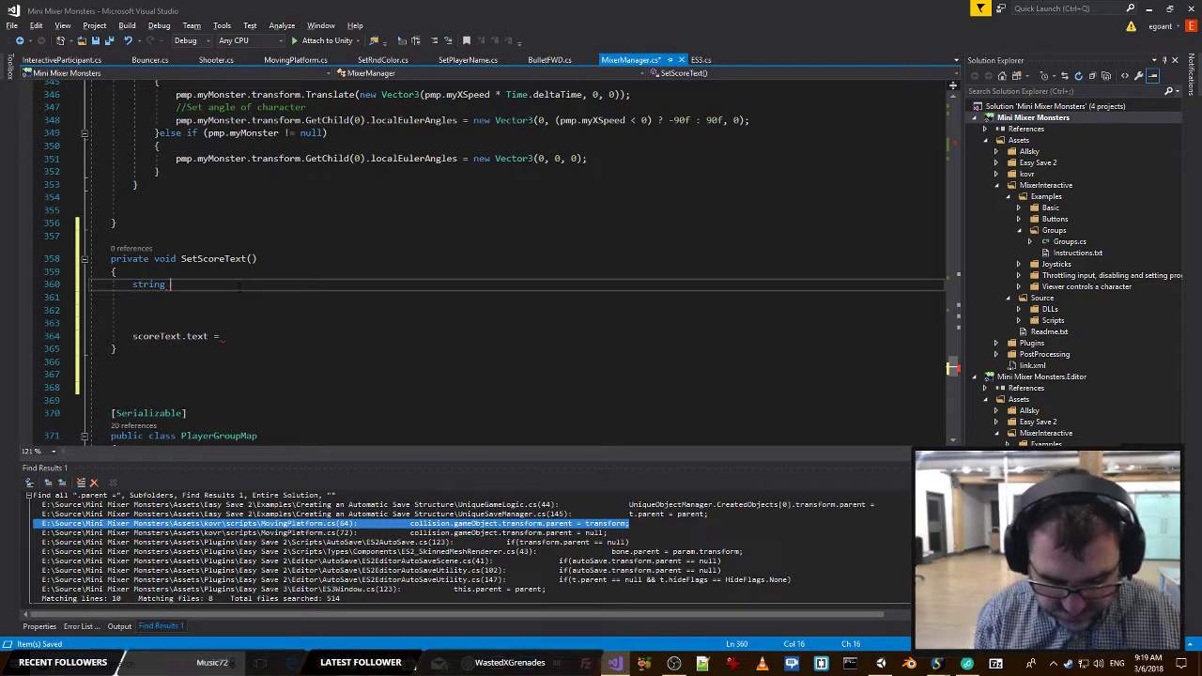
{"action": "type", "text": "scoreStr"}
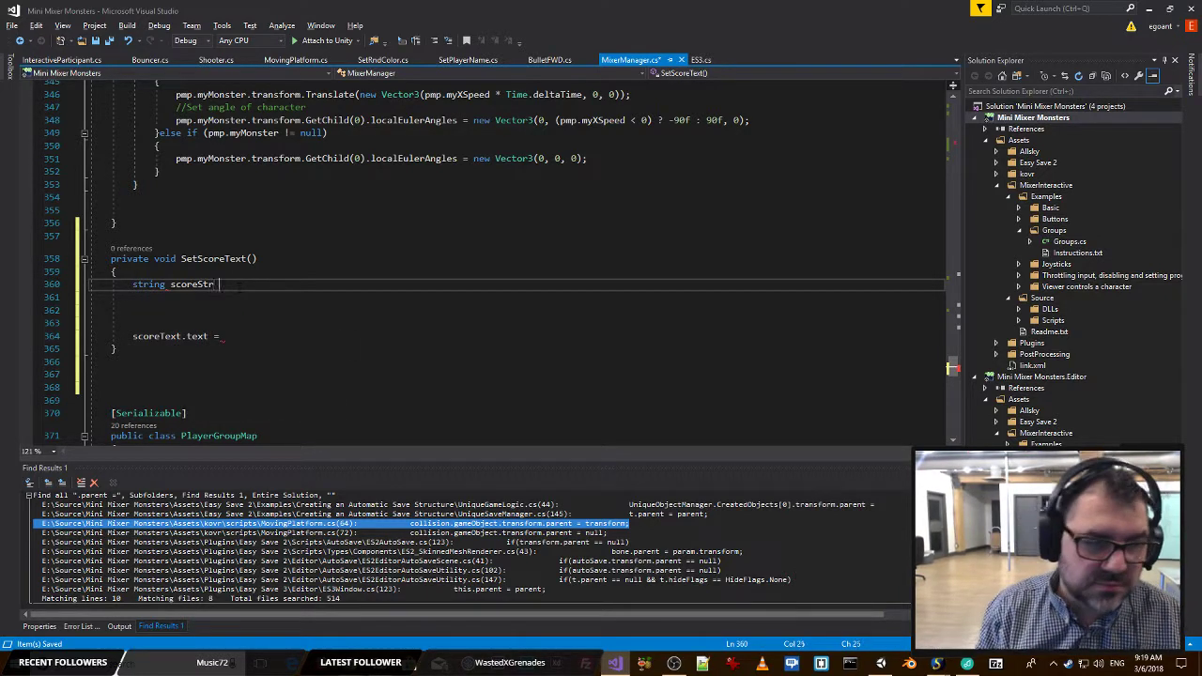
{"action": "key", "text": "BackSpace"}
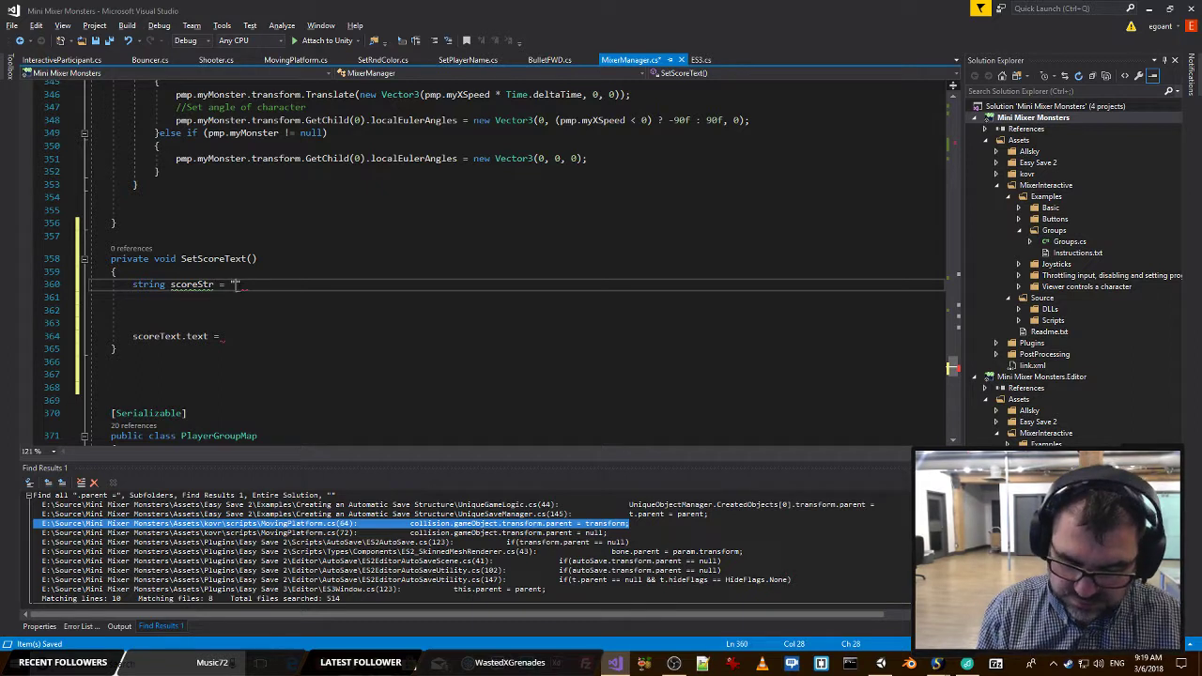
{"action": "type", "text": "\";"}
{"action": "key", "text": "Return"}
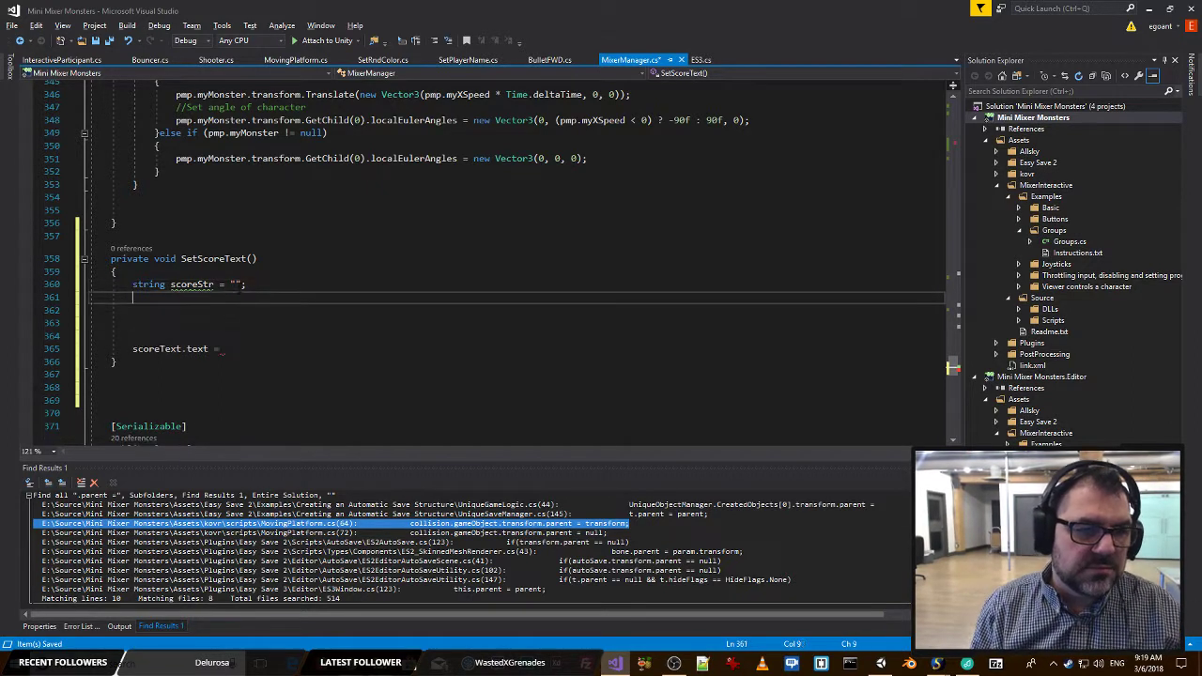
{"action": "type", "text": "for (int i = 0; i < activeGroups.Count; i++)         {"}
{"action": "key", "text": "Return"}
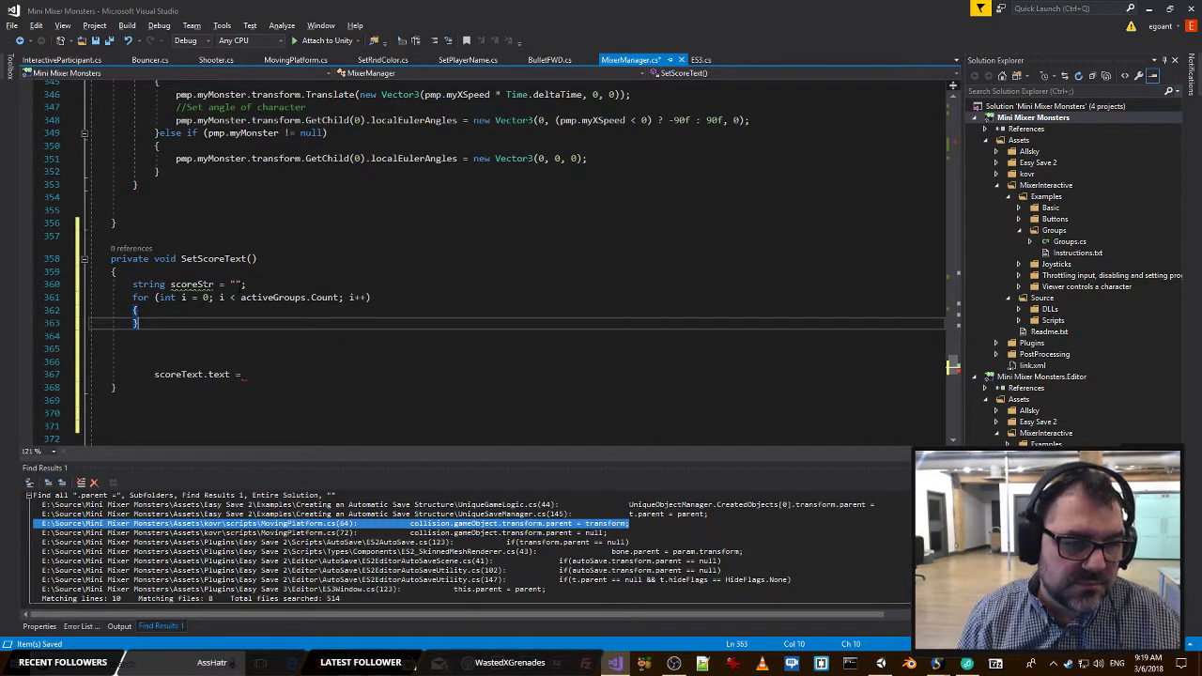
Complete the last statement of SetScoreText() as scoreText.text = scoreStr;.
{"action": "left_click", "coordinate": [199, 276]}
{"action": "double_click", "coordinate": [199, 286]}
{"action": "left_click", "coordinate": [261, 374]}
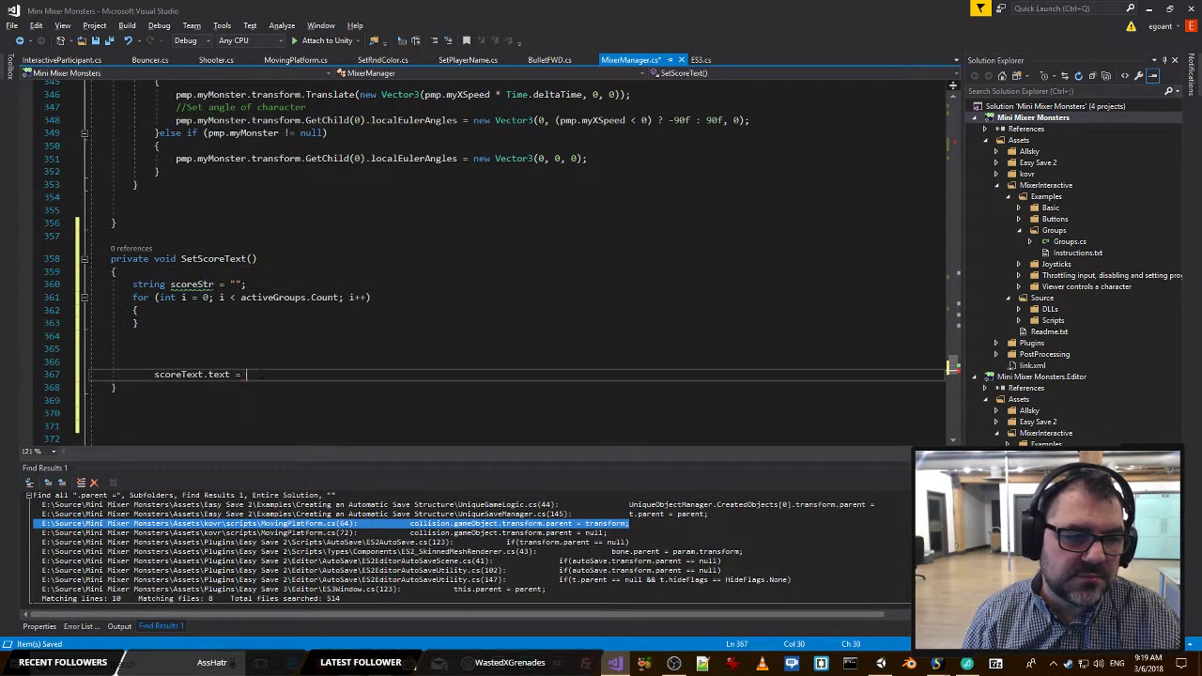
{"action": "type", "text": "scoreStr;"}
Make room inside the for loop of SetScoreText() and begin the statement scoreStr += with an empty string literal.
{"action": "left_click", "coordinate": [196, 314]}
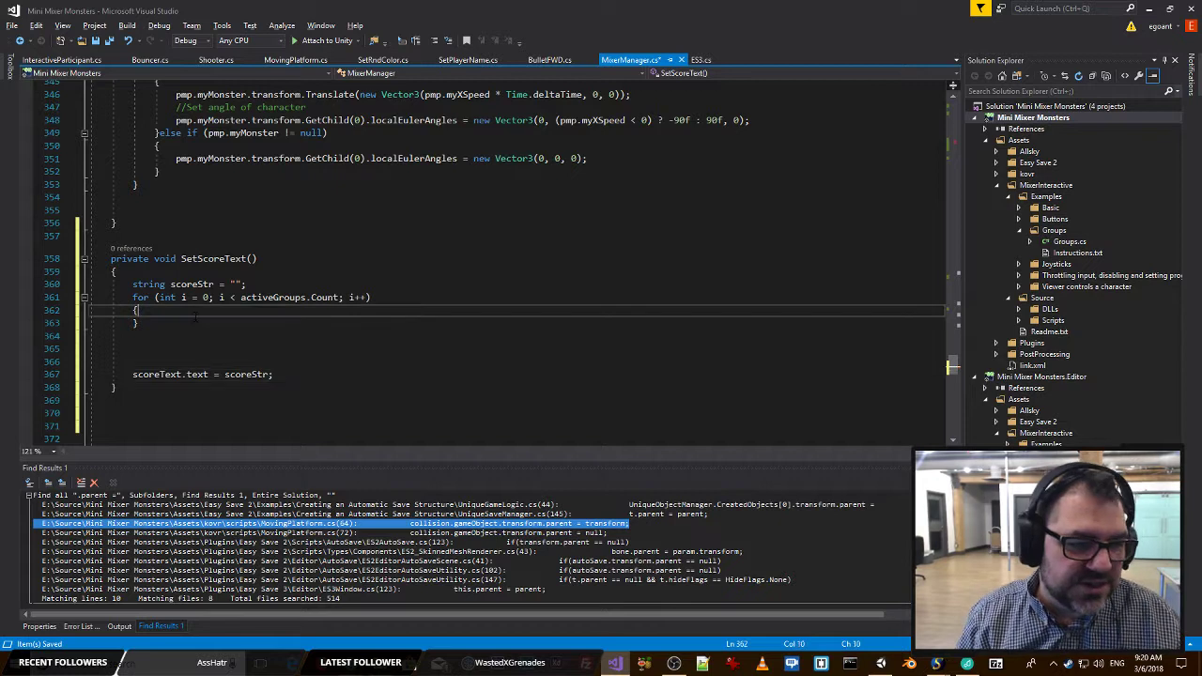
{"action": "key", "text": "Return"}
{"action": "key", "text": "Return"}
{"action": "key", "text": "Return"}
{"action": "key", "text": "Return"}
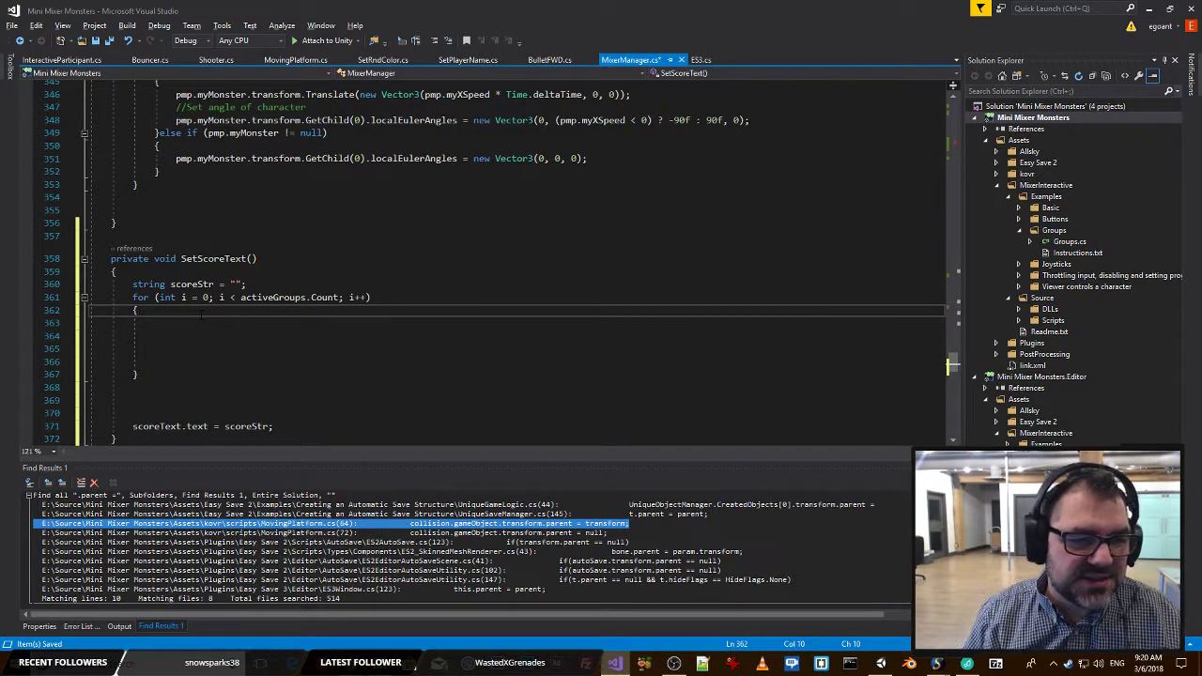
{"action": "key", "text": "Down"}
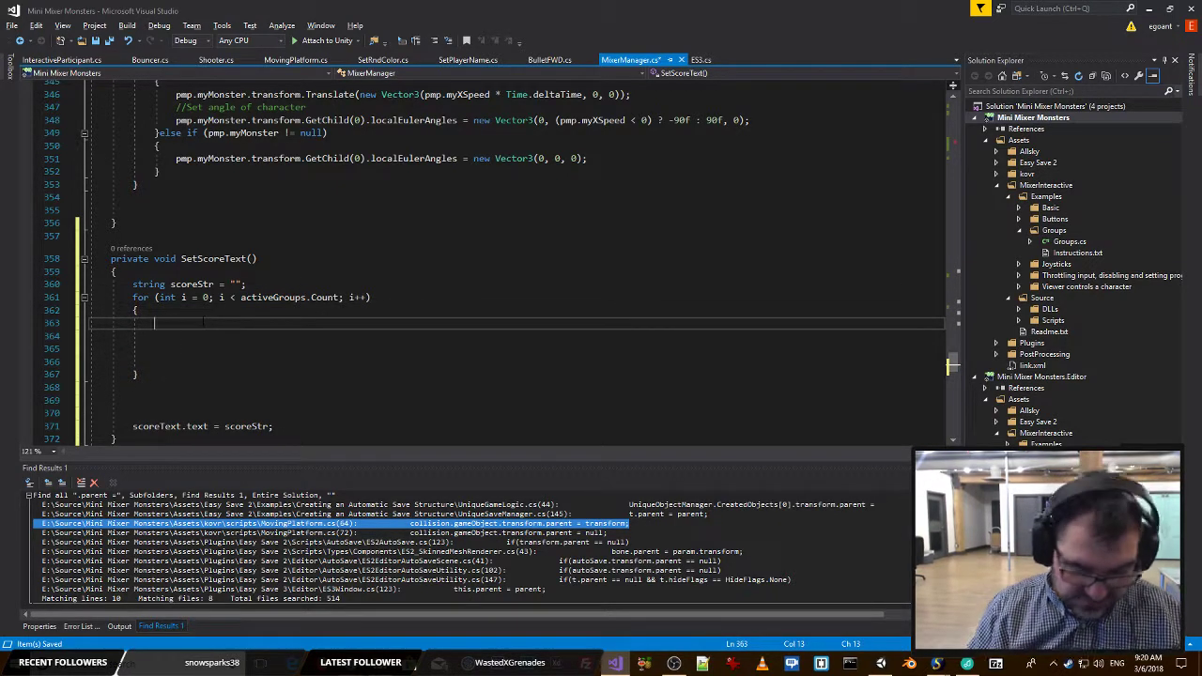
{"action": "type", "text": "score"}
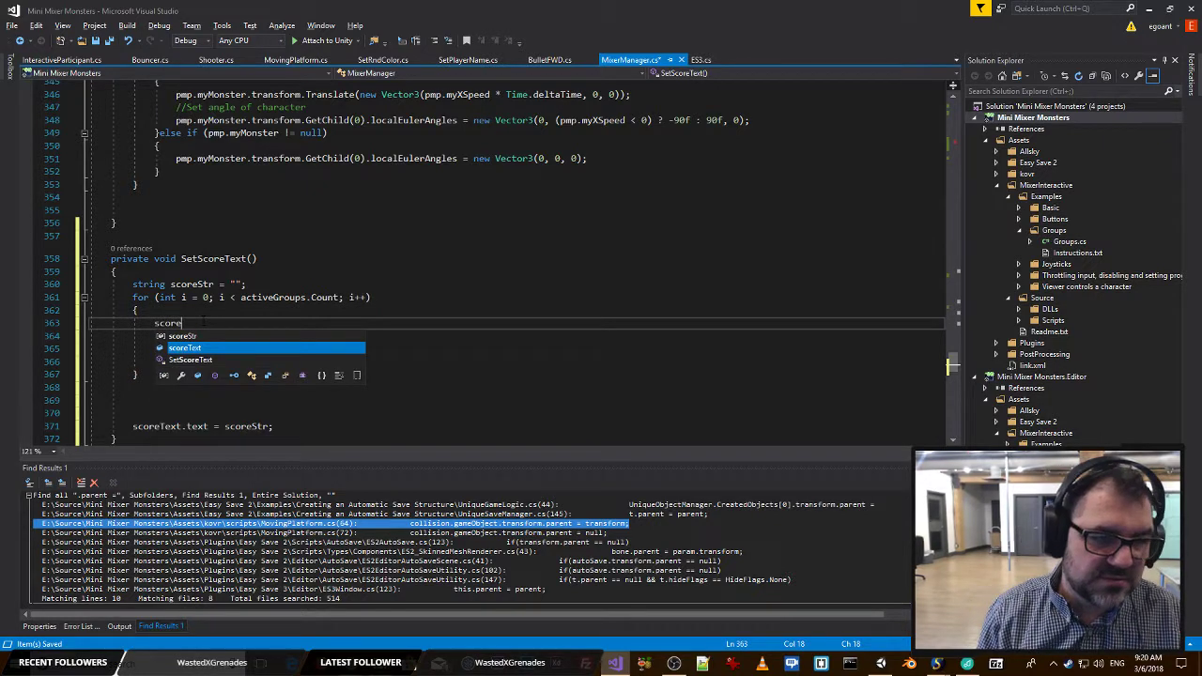
{"action": "type", "text": "Str += "}
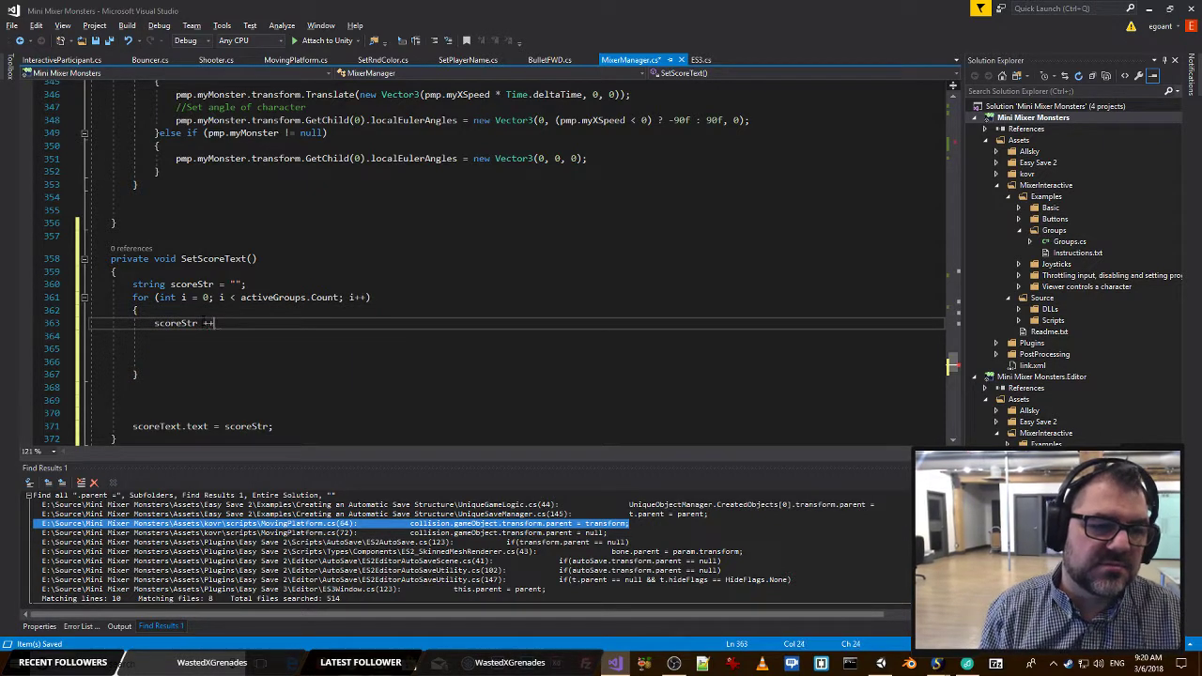
{"action": "type", "text": "\""}
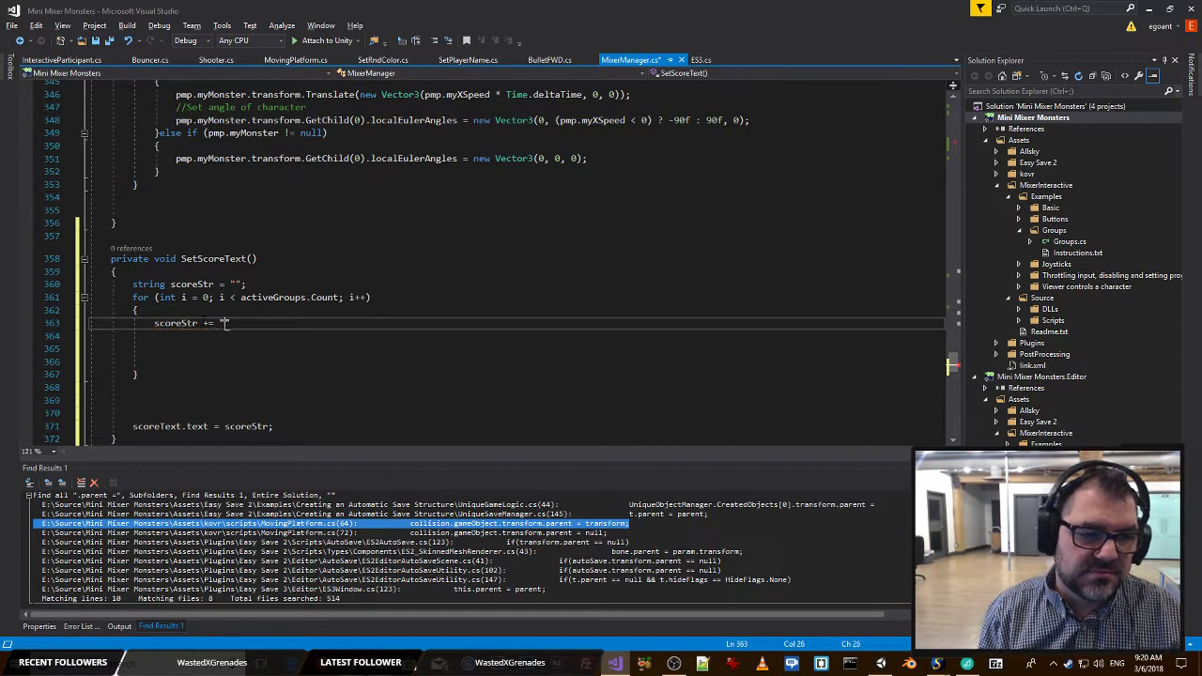
Insert activeGroups[i].participant. before the string literal in the scoreStr += statement.
{"action": "key", "text": "Left"}
{"action": "type", "text": "activeGroups"}
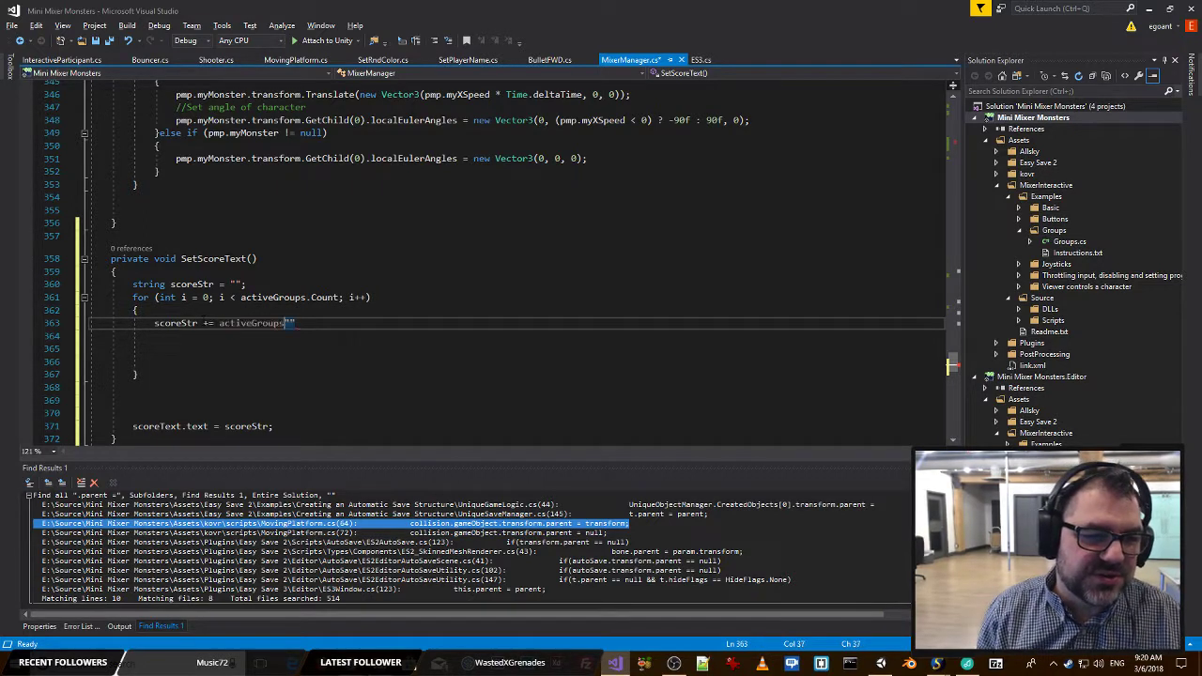
{"action": "type", "text": "[i]."}
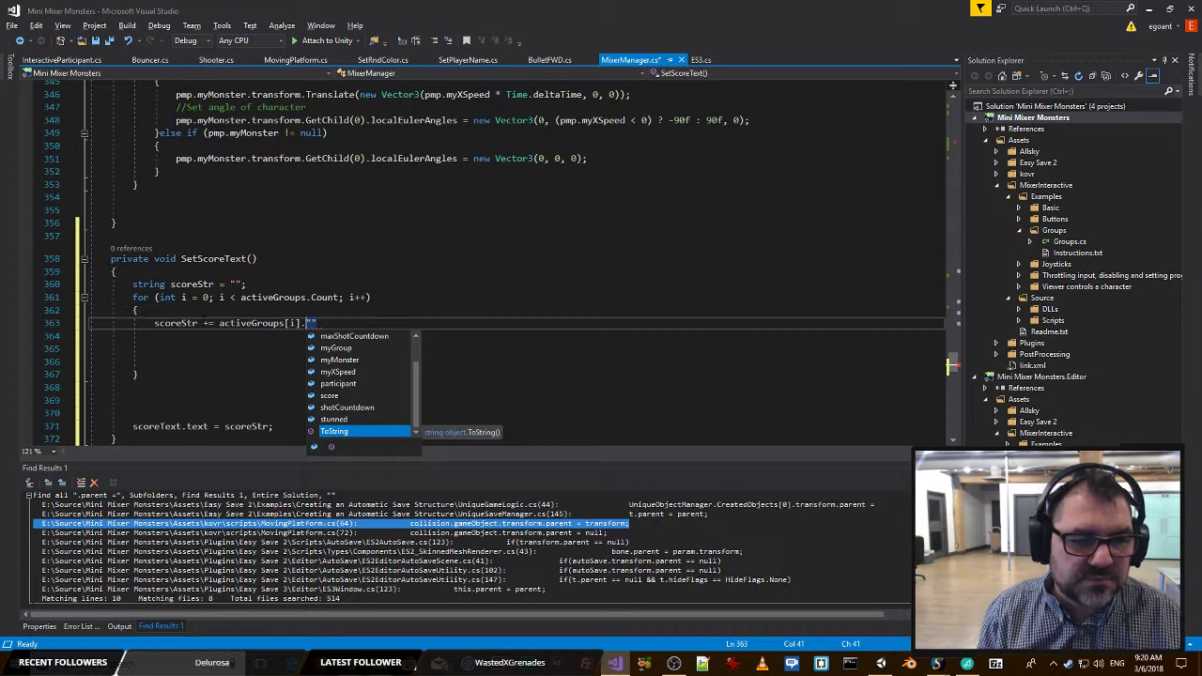
{"action": "key", "text": "Up"}
{"action": "key", "text": "Up"}
{"action": "key", "text": "Up"}
{"action": "key", "text": "Up"}
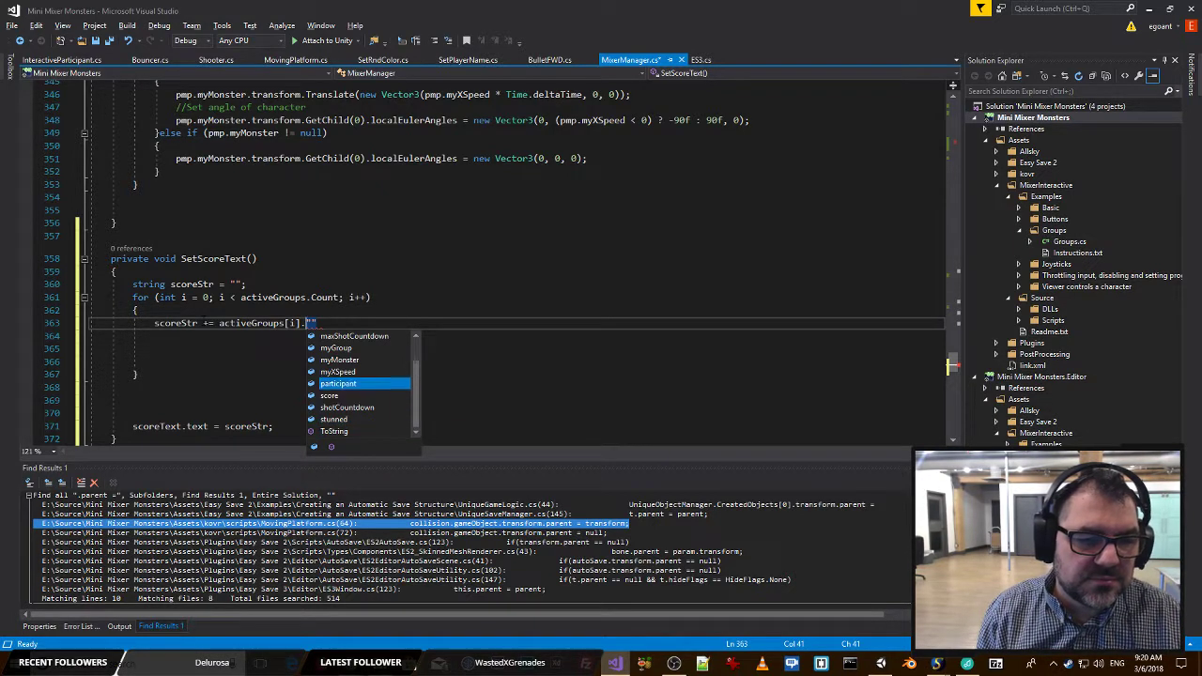
{"action": "type", "text": "participant."}
{"action": "key", "text": "Down"}
{"action": "key", "text": "Down"}
{"action": "key", "text": "Down"}
{"action": "key", "text": "Down"}
{"action": "key", "text": "Down"}
{"action": "key", "text": "Down"}
{"action": "key", "text": "Down"}
{"action": "key", "text": "Down"}
{"action": "key", "text": "Down"}
{"action": "key", "text": "Down"}
{"action": "key", "text": "Down"}
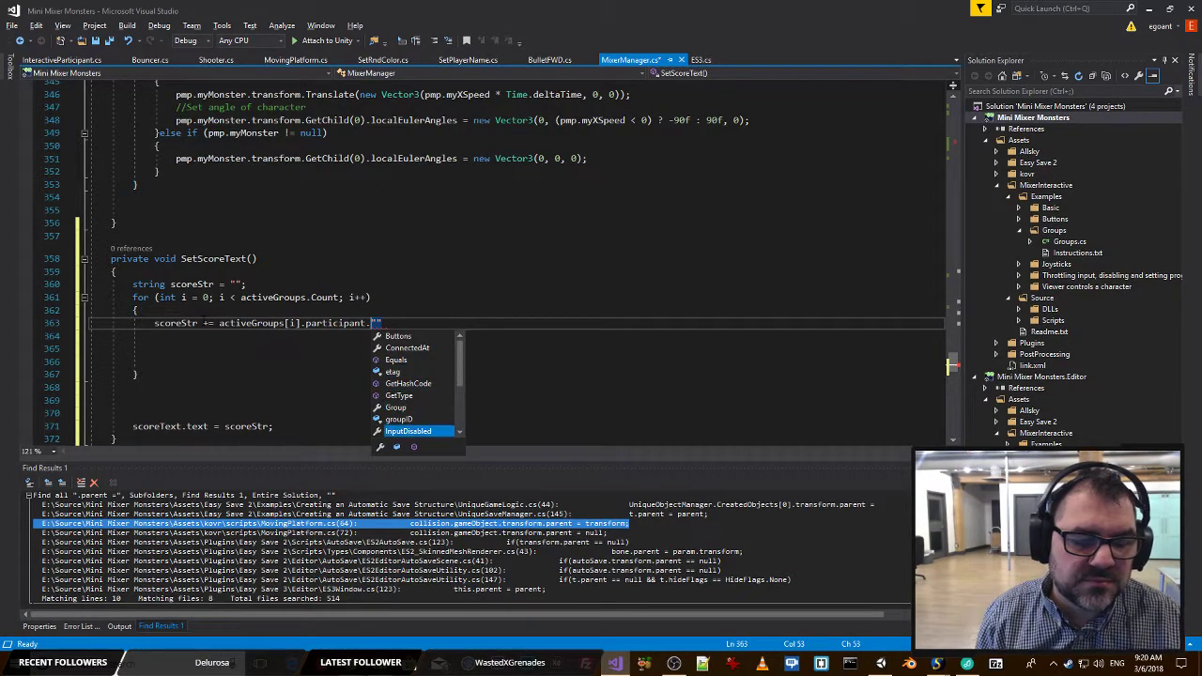
{"action": "key", "text": "Down"}
{"action": "key", "text": "Down"}
{"action": "key", "text": "Up"}
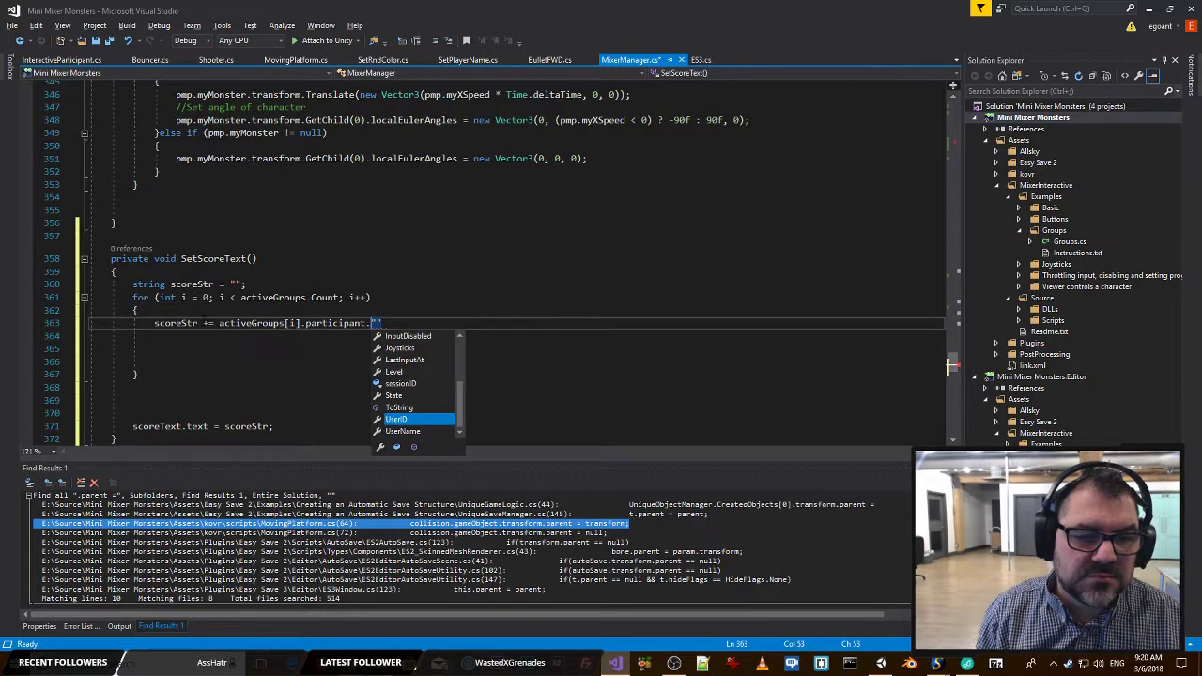
{"action": "key", "text": "Return"}
{"action": "key", "text": "BackSpace"}
{"action": "key", "text": "BackSpace"}
{"action": "key", "text": "BackSpace"}
{"action": "key", "text": "BackSpace"}
{"action": "key", "text": "BackSpace"}
{"action": "key", "text": "BackSpace"}
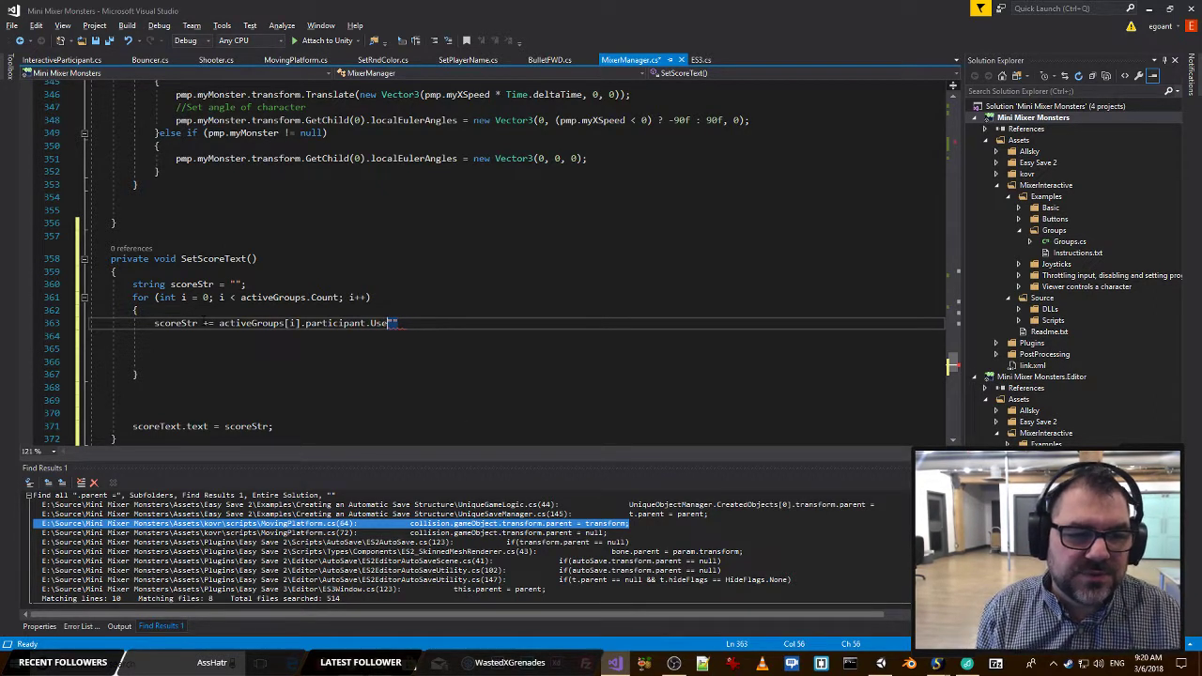
Append the participant's UserName property followed by + ": " + in the scoreStr statement.
{"action": "type", "text": ".UserName"}
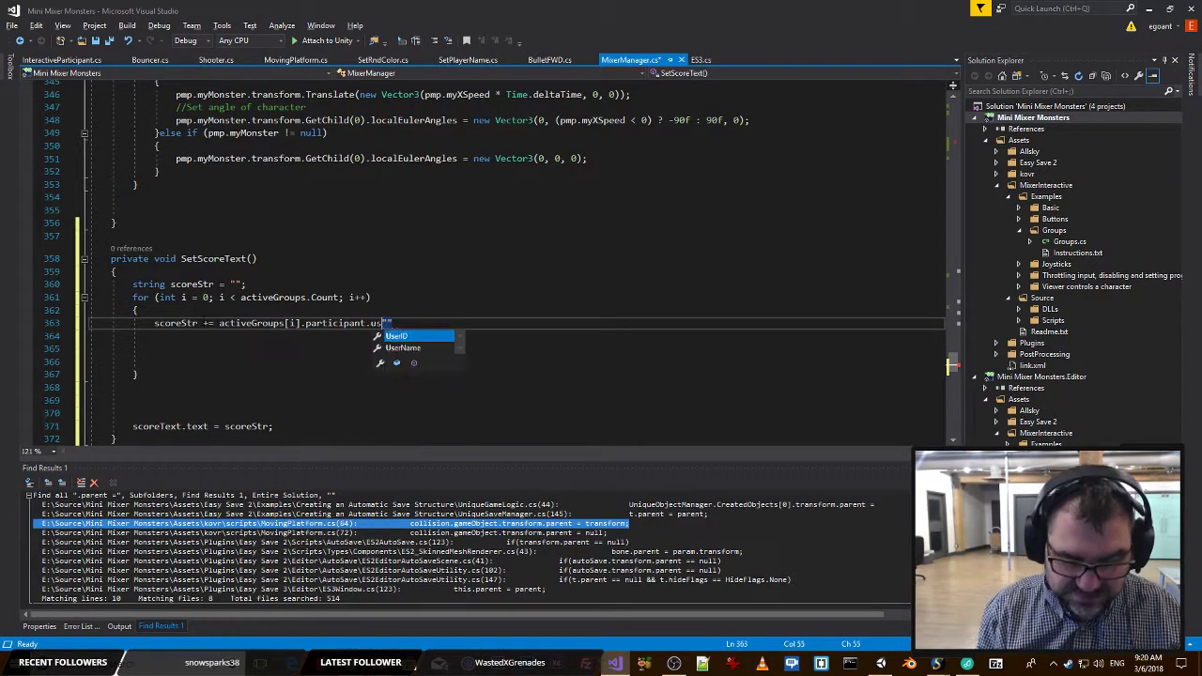
{"action": "key", "text": "Down"}
{"action": "key", "text": "Return"}
{"action": "type", "text": "+ \""}
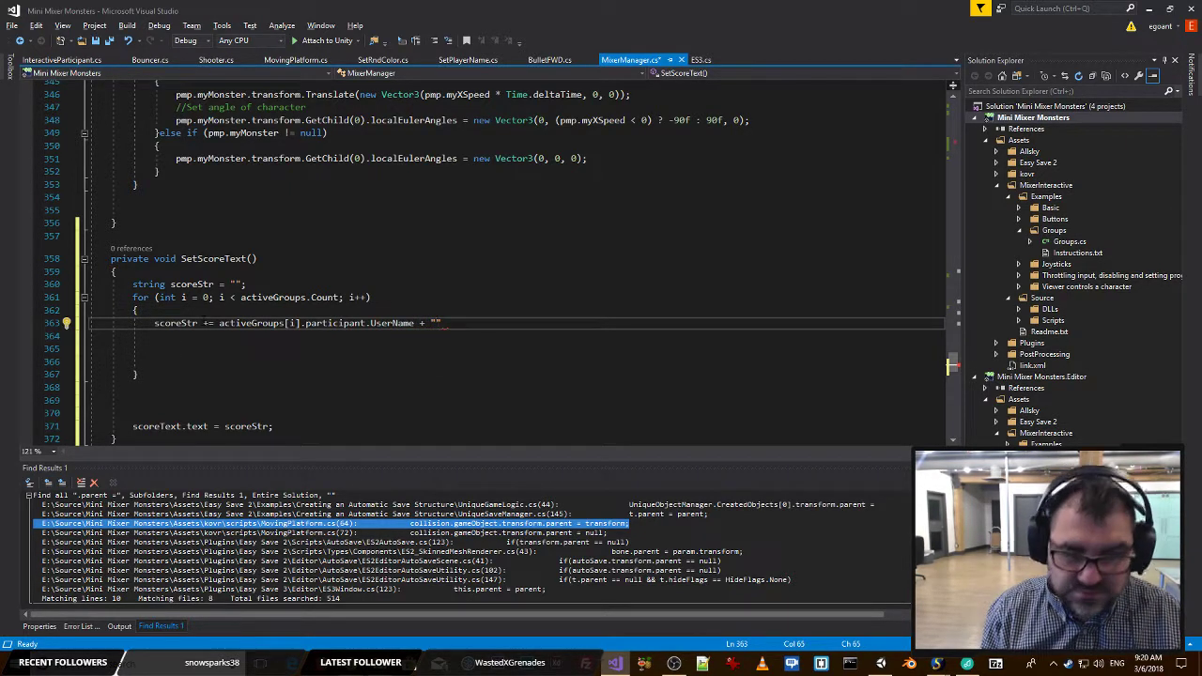
{"action": "type", "text": ":"}
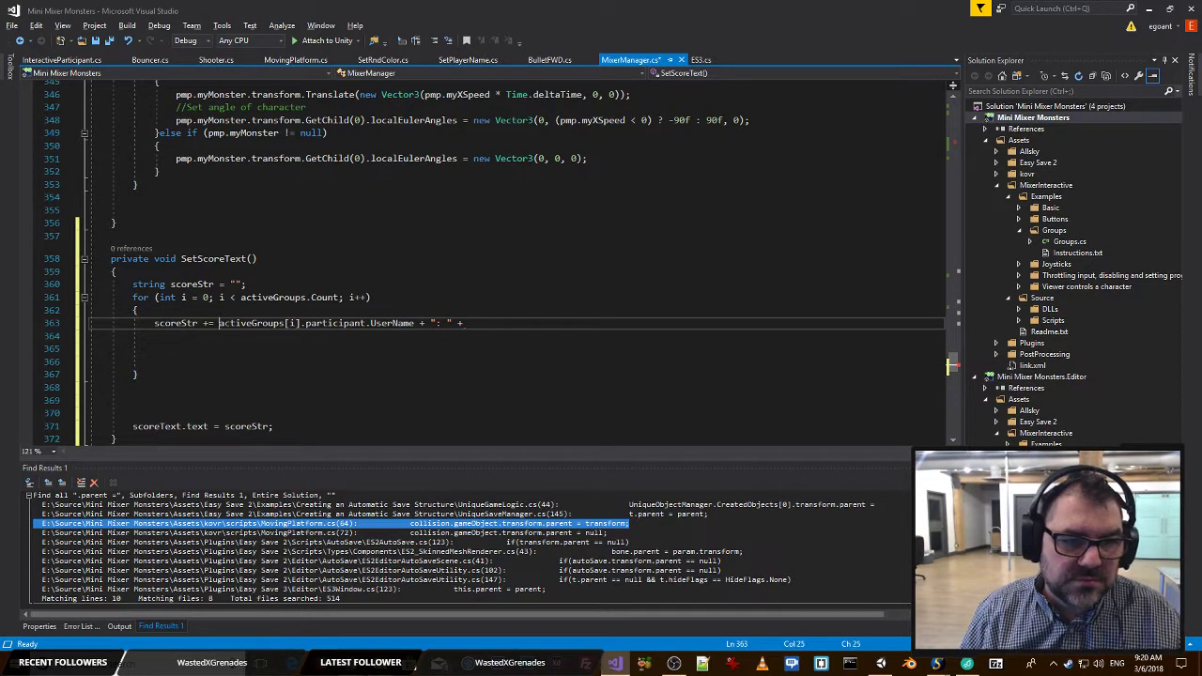
Copy activeGroups[i] to the end of the scoreStr line, complete it as activeGroups[i].score; and save MixerManager.cs.
{"action": "key", "text": "ctrl+shift+Right"}
{"action": "key", "text": "ctrl+shift+Right"}
{"action": "key", "text": "ctrl+shift+Right"}
{"action": "key", "text": "ctrl+shift+Right"}
{"action": "key", "text": "ctrl+c"}
{"action": "key", "text": "End"}
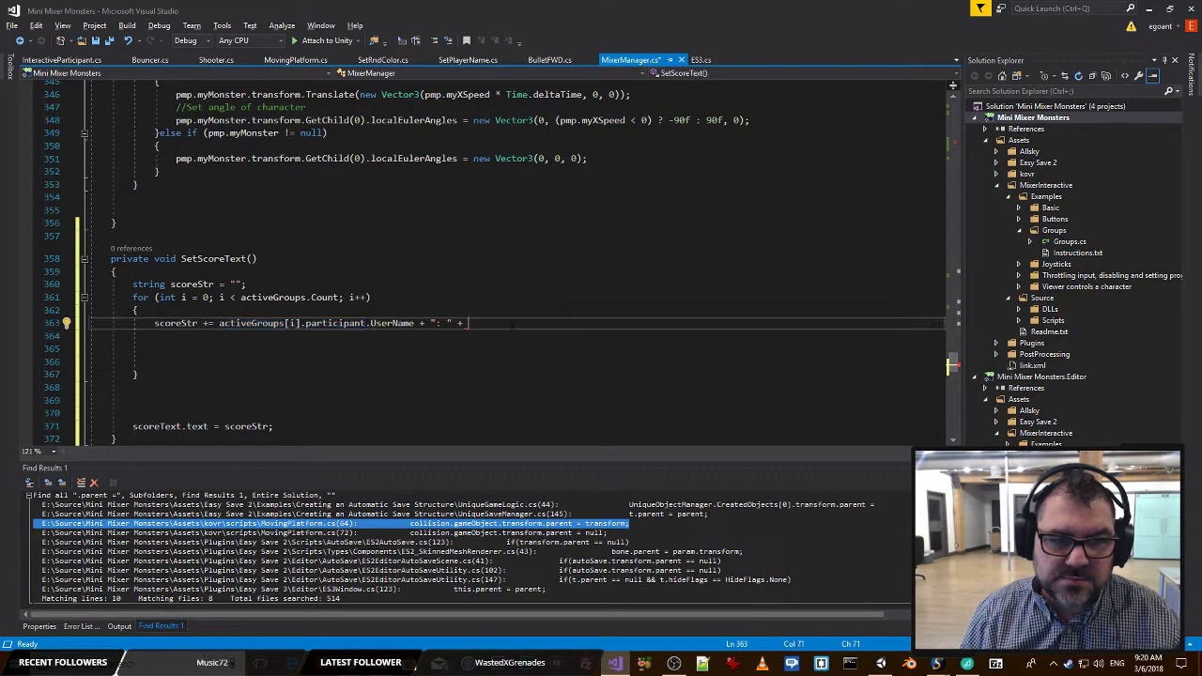
{"action": "key", "text": "ctrl+v"}
{"action": "type", "text": ".score"}
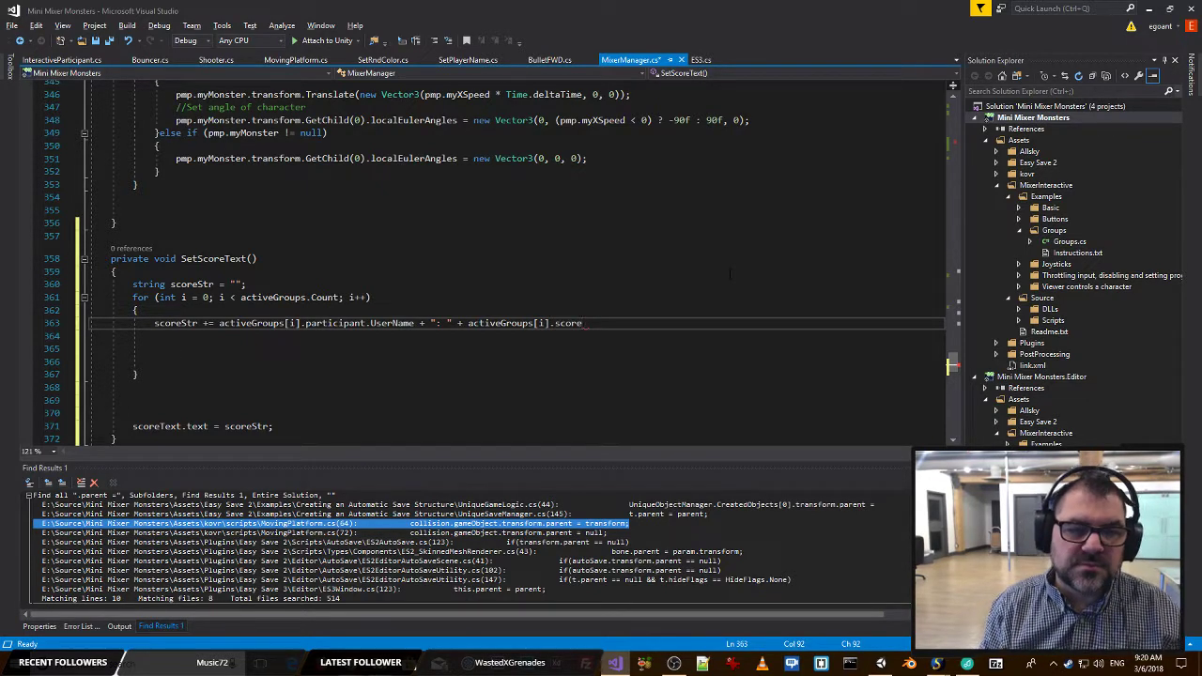
{"action": "type", "text": ";"}
{"action": "key", "text": "ctrl+s"}
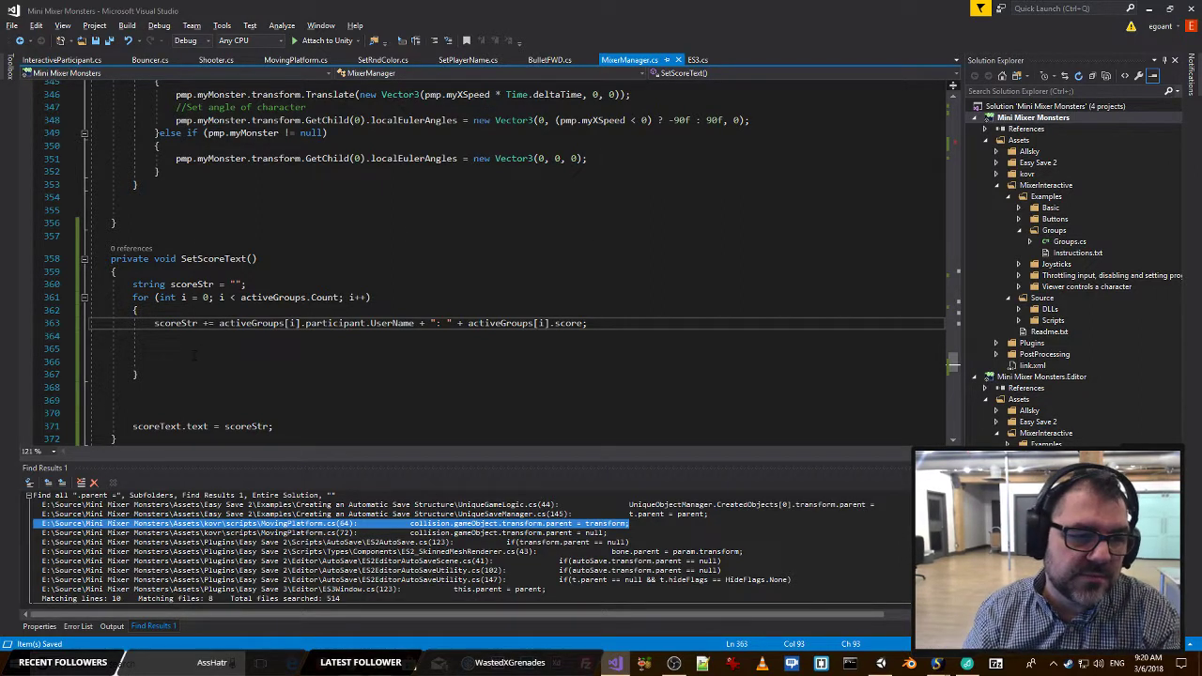
Remove the empty lines below the scoreStr statement inside the for loop.
{"action": "left_click_drag", "start_coordinate": [178, 363], "coordinate": [26, 343]}
{"action": "key", "text": "BackSpace"}
{"action": "key", "text": "BackSpace"}
Add an if(i > 0) block with braces at the start of the for loop body, above the scoreStr statement.
{"action": "left_click", "coordinate": [195, 311]}
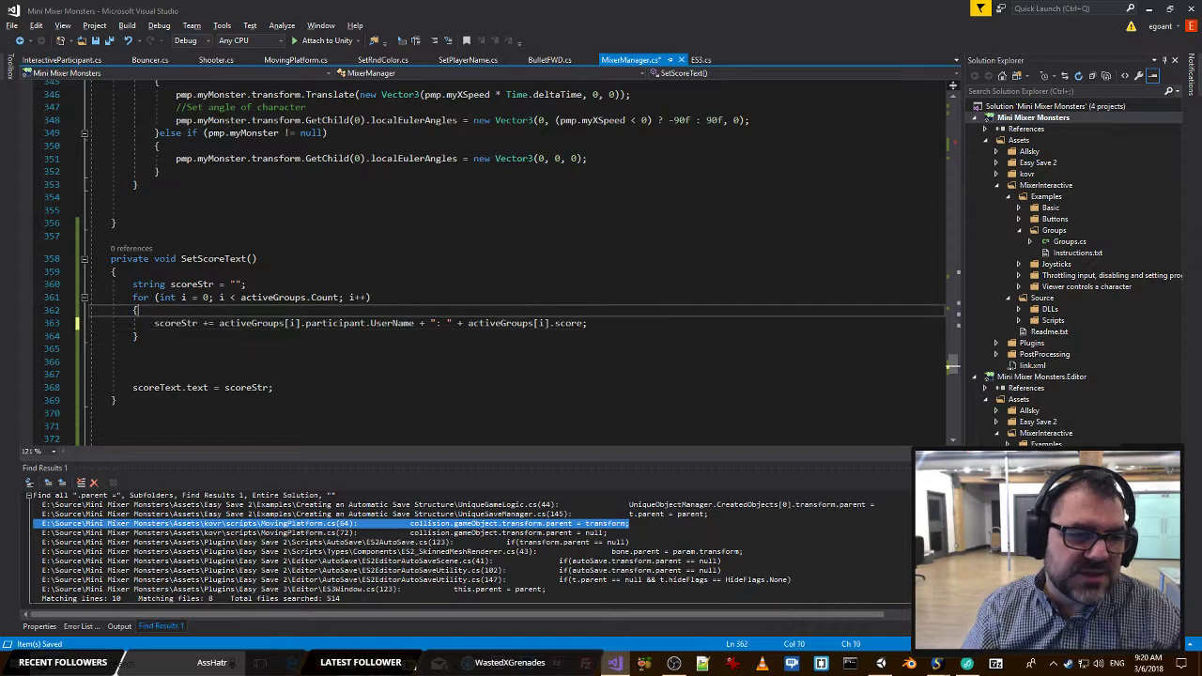
{"action": "key", "text": "Return"}
{"action": "type", "text": "if(i > "}
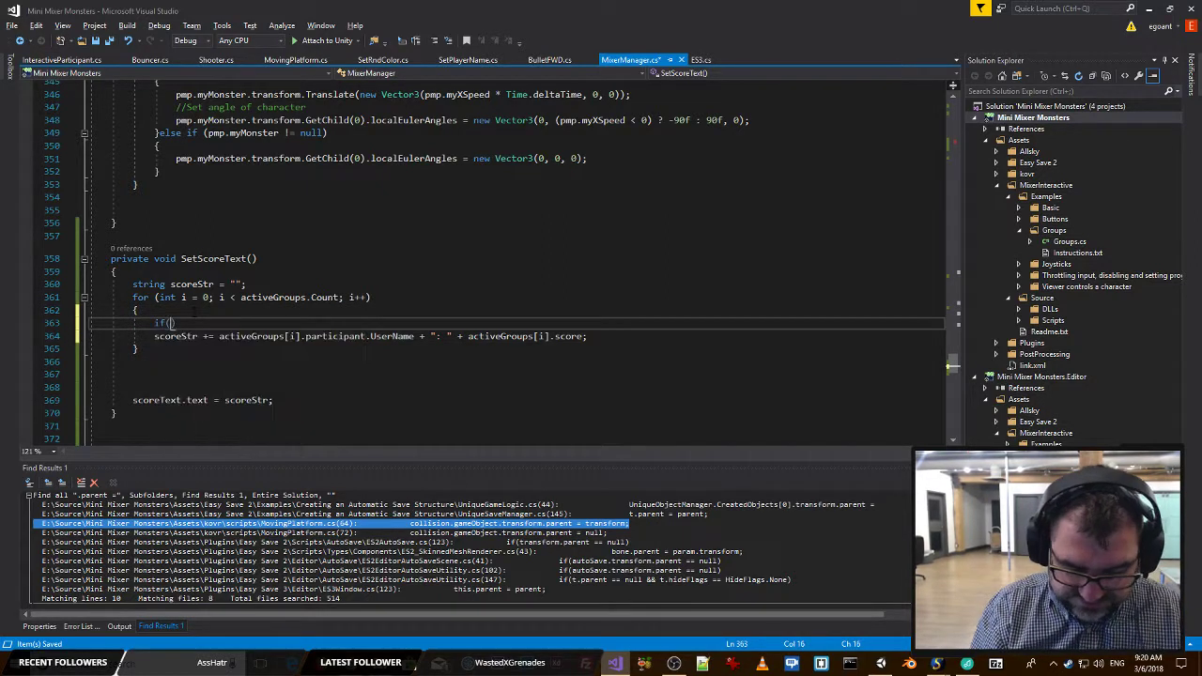
{"action": "type", "text": "0"}
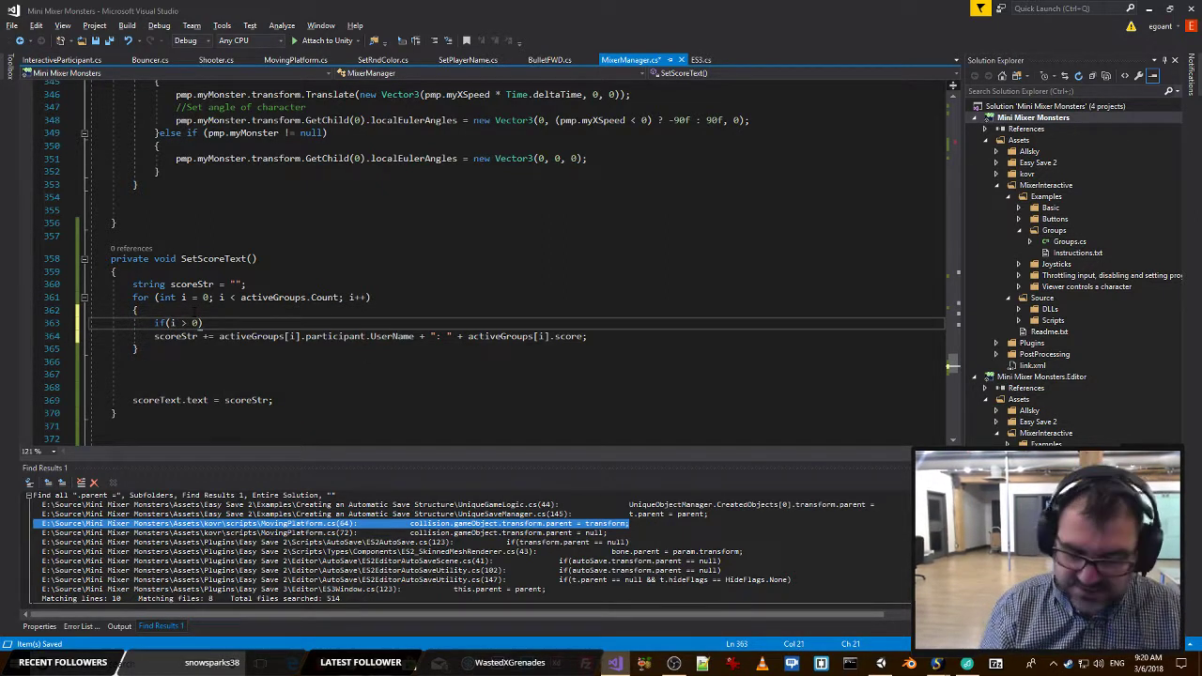
{"action": "type", "text": ")"}
{"action": "key", "text": "Return"}
{"action": "type", "text": "{"}
{"action": "key", "text": "Return"}
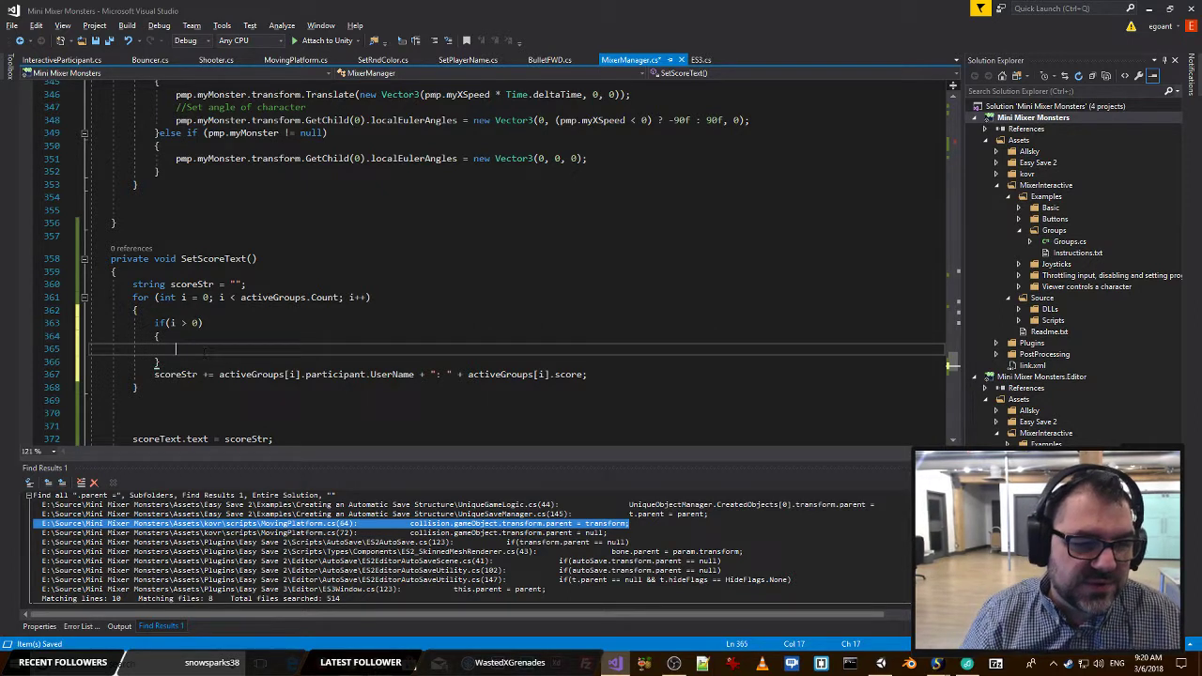
Copy scoreStr += into the if(i > 0) block, complete it as scoreStr += " | "; and save the file.
{"action": "left_click_drag", "start_coordinate": [155, 375], "coordinate": [214, 375]}
{"action": "key", "text": "ctrl+c"}
{"action": "left_click", "coordinate": [352, 349]}
{"action": "key", "text": "ctrl+v"}
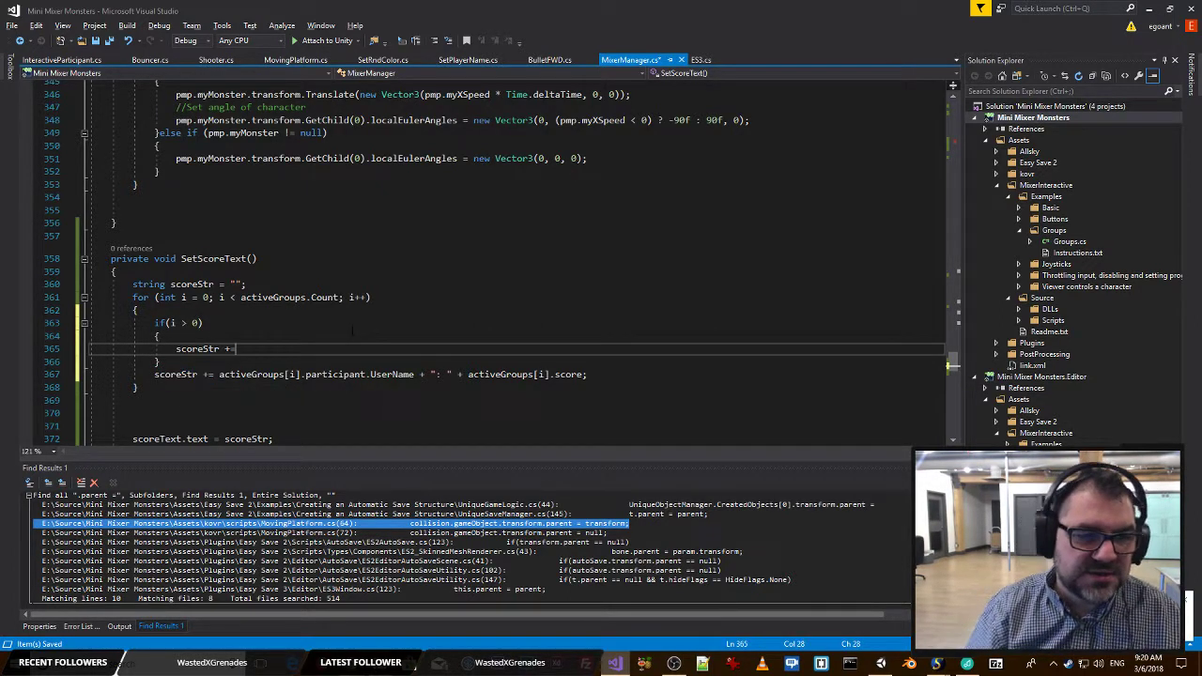
{"action": "type", "text": "\" | "}
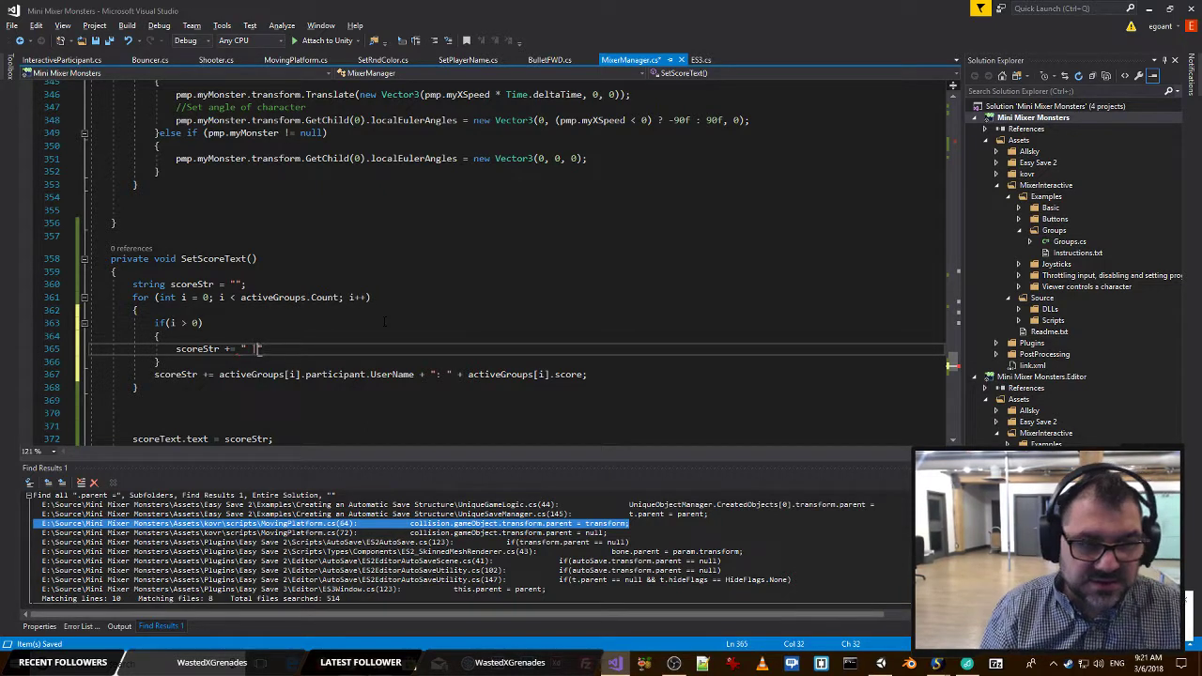
{"action": "type", "text": "\";"}
{"action": "key", "text": "ctrl+s"}
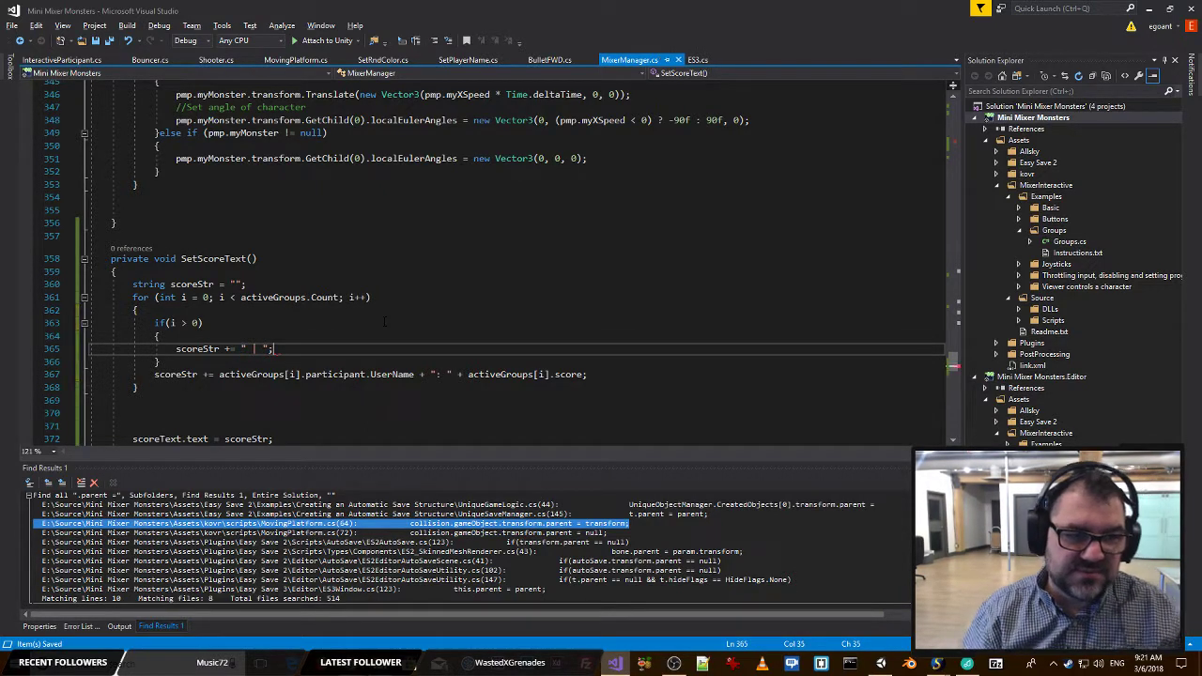
{"action": "left_click", "coordinate": [225, 325]}
{"action": "left_click", "coordinate": [223, 332]}
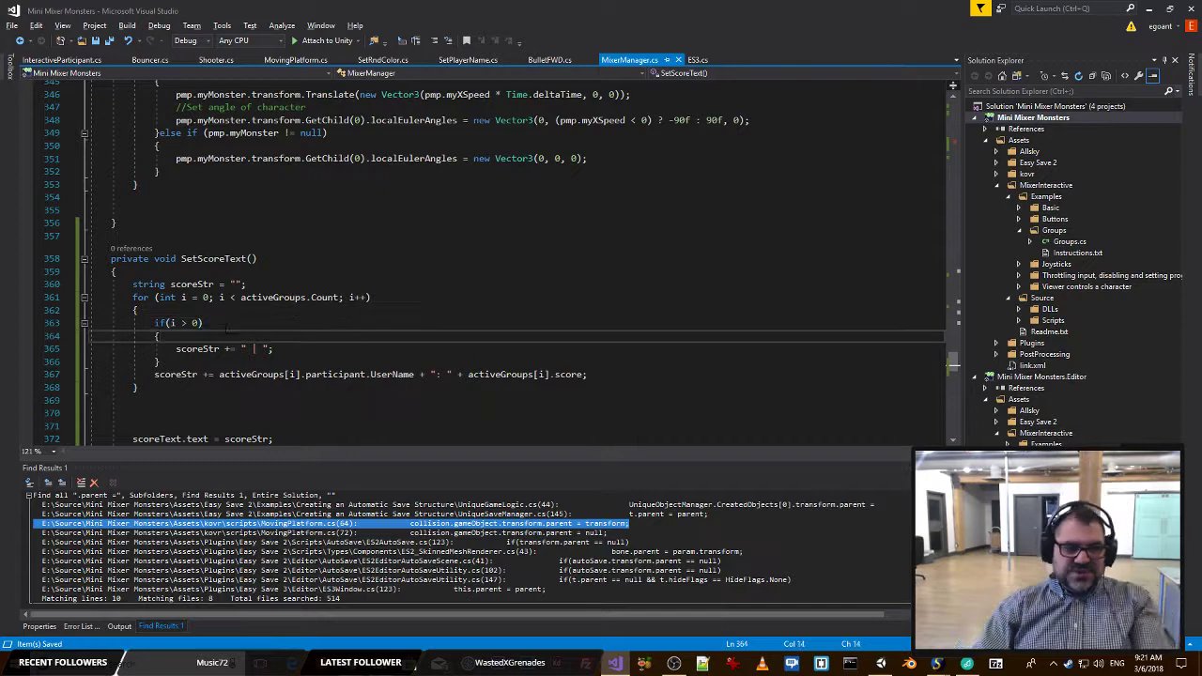
{"action": "key", "text": "alt+Tab"}
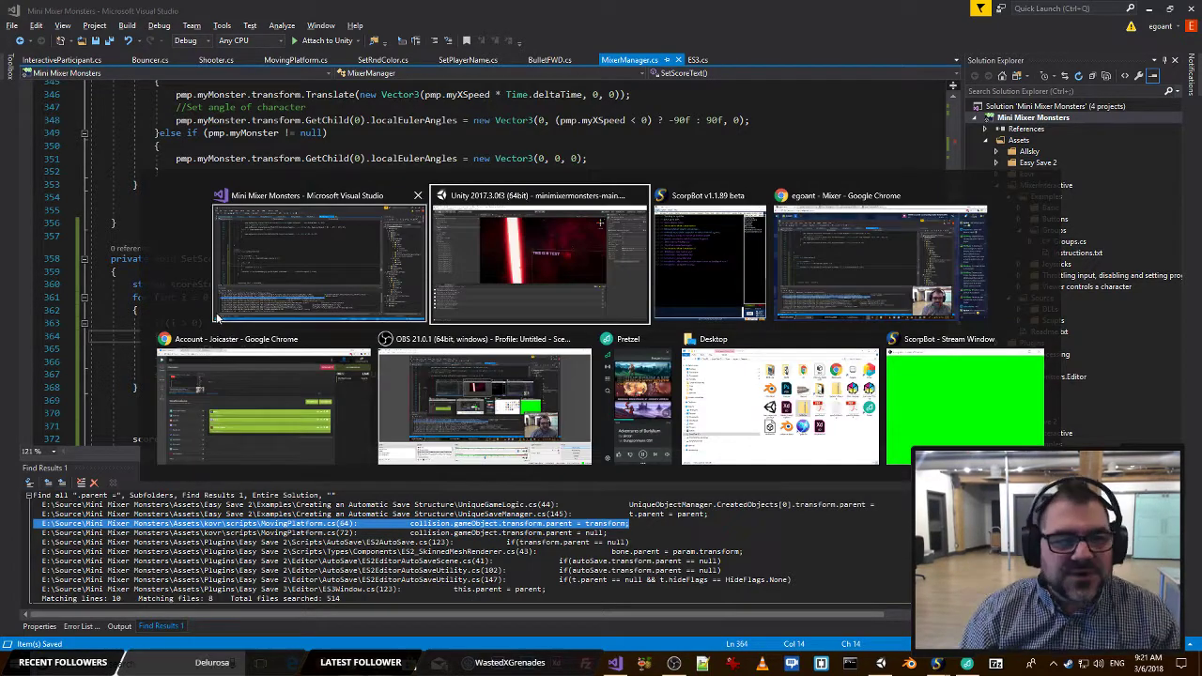
{"action": "key", "text": "alt+Tab"}
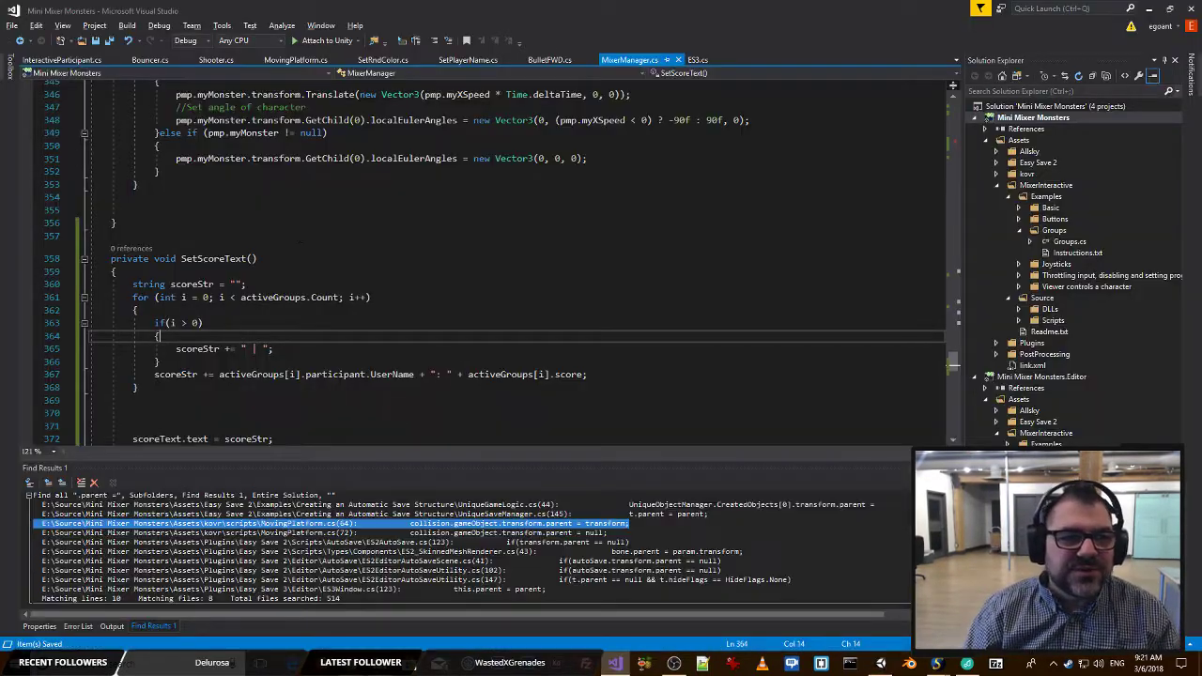
Search the current document for .score and add a SetScoreText(); call after the ES3.Save lines at the end of RegisterAttack().
{"action": "left_click", "coordinate": [234, 259]}
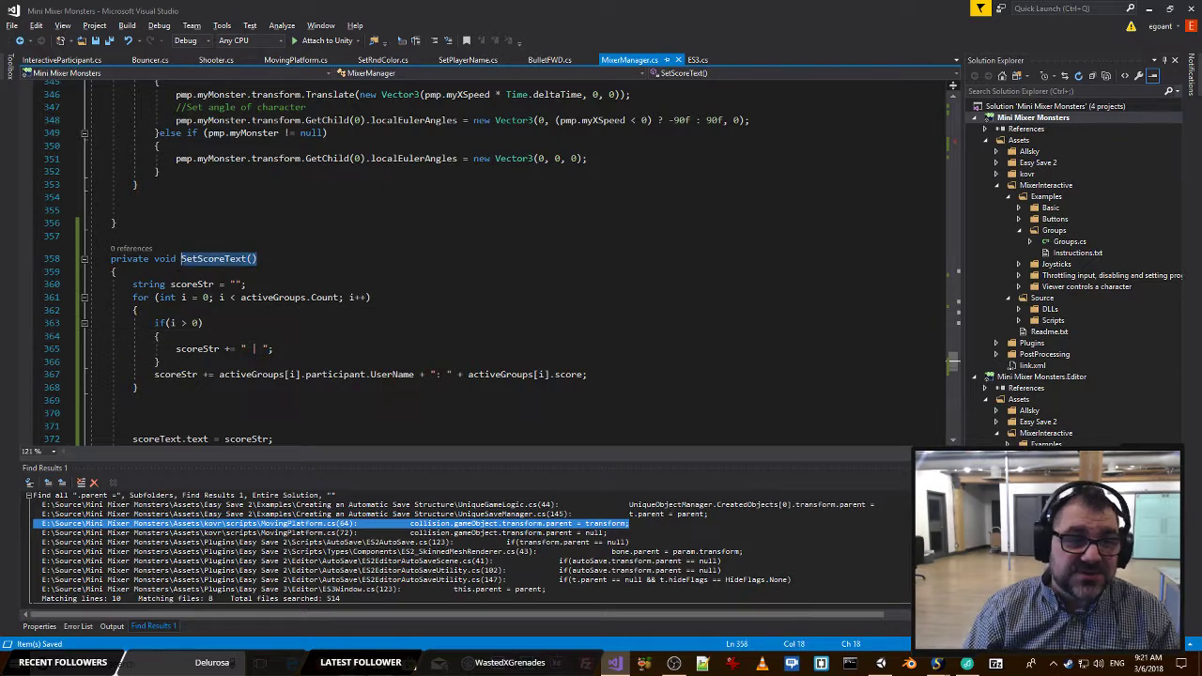
{"action": "double_click", "coordinate": [234, 259]}
{"action": "scroll", "coordinate": [233, 260], "scroll_direction": "down", "scroll_amount": 2}
{"action": "left_click", "coordinate": [282, 207]}
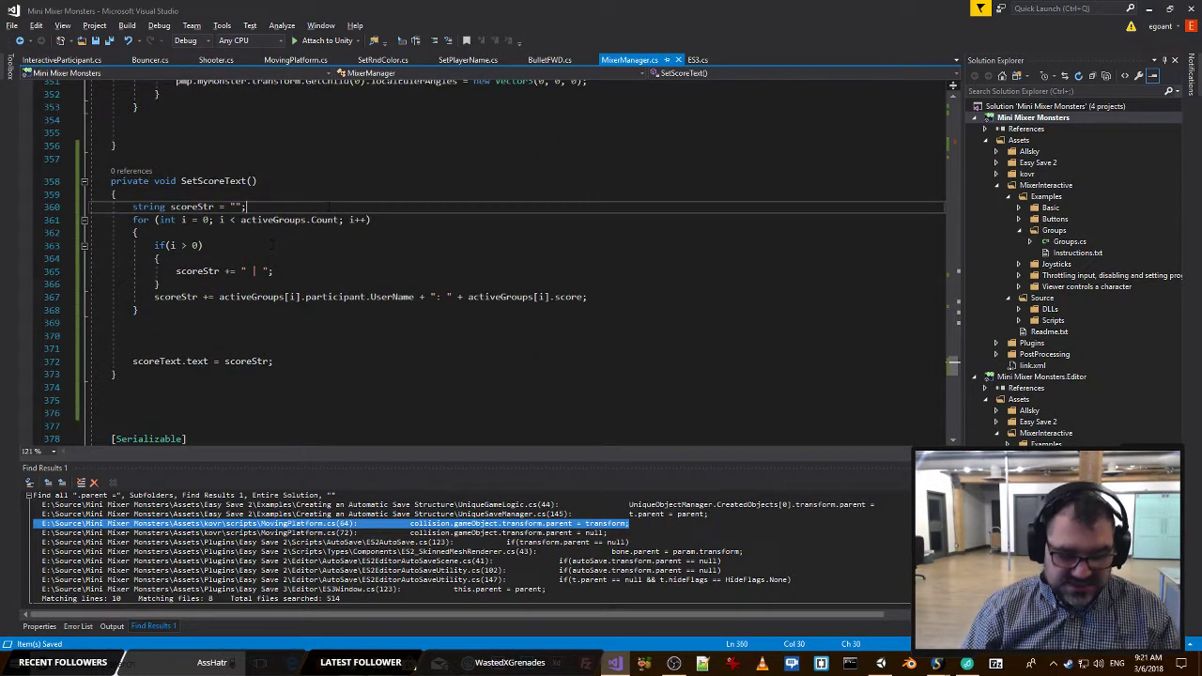
{"action": "key", "text": "ctrl+f"}
{"action": "type", "text": ".score"}
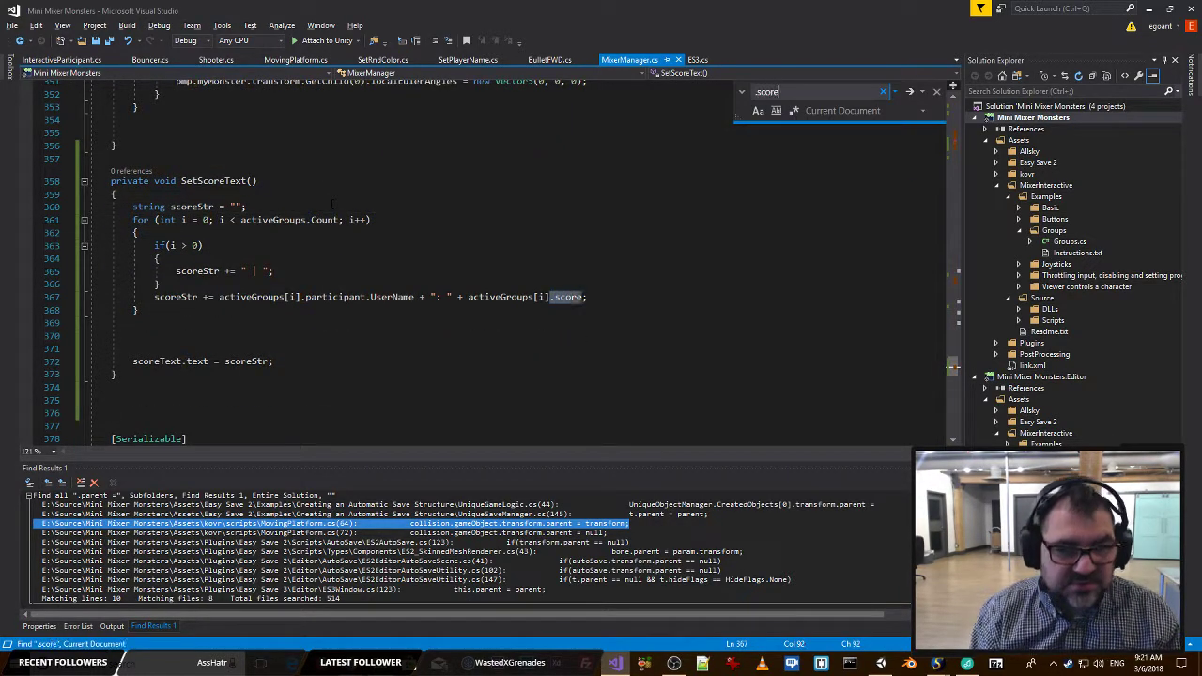
{"action": "key", "text": "Return"}
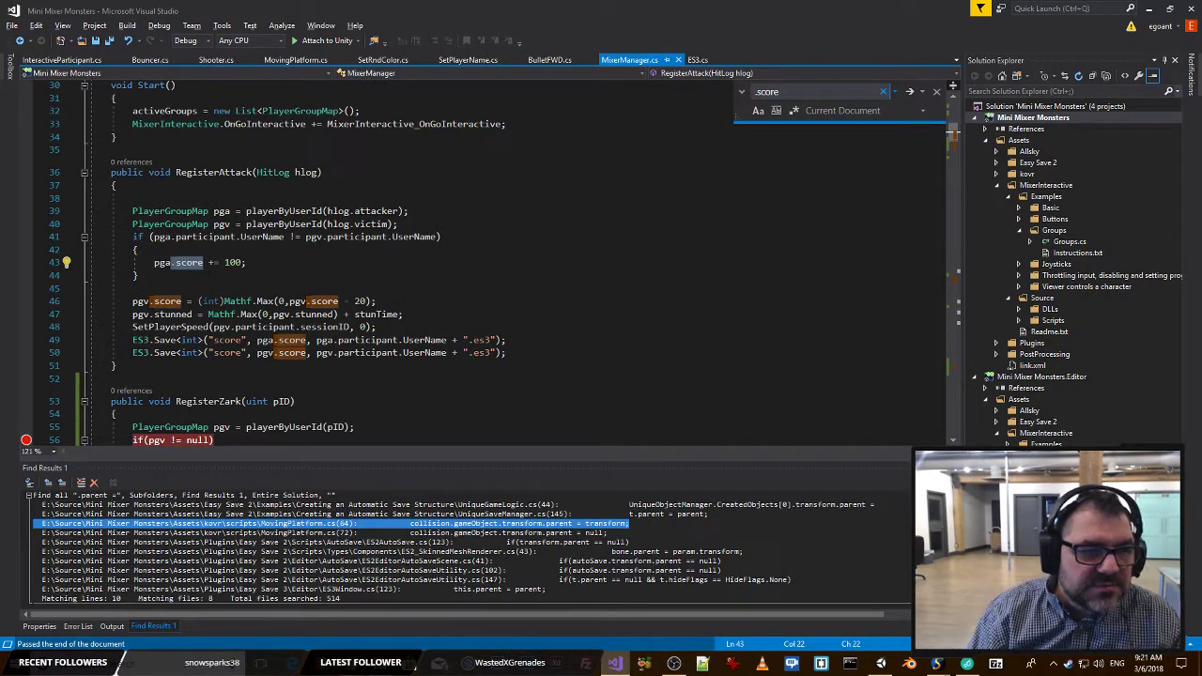
{"action": "left_click", "coordinate": [535, 349]}
{"action": "key", "text": "Return"}
{"action": "type", "text": "SetScoreText();"}
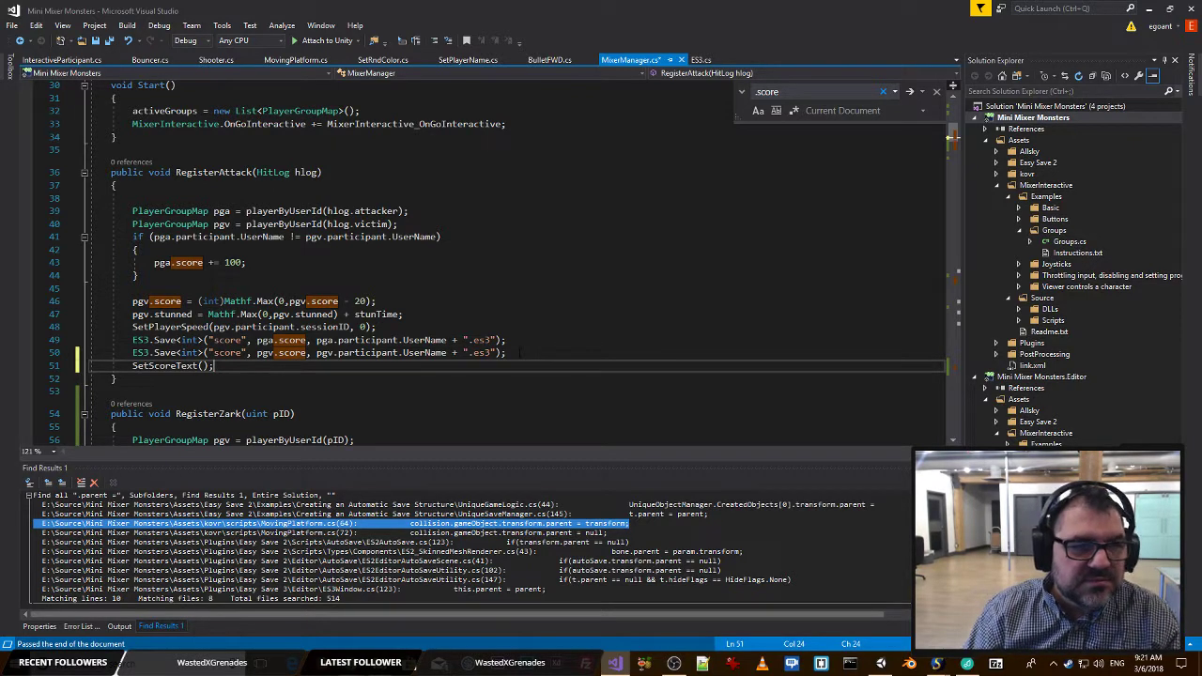
Add a SetScoreText(); call after the if block at the end of RegisterZark() and save the file.
{"action": "scroll", "coordinate": [437, 326], "scroll_direction": "down", "scroll_amount": 5}
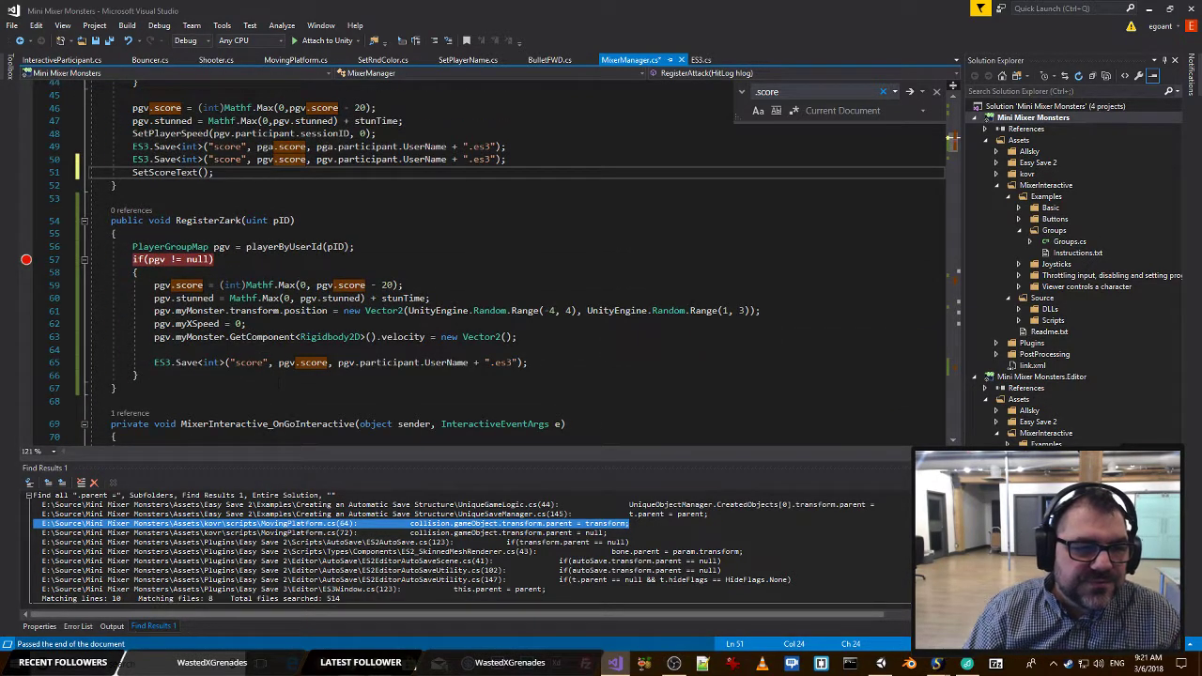
{"action": "left_click", "coordinate": [171, 376]}
{"action": "key", "text": "Return"}
{"action": "type", "text": "SetScoreText()"}
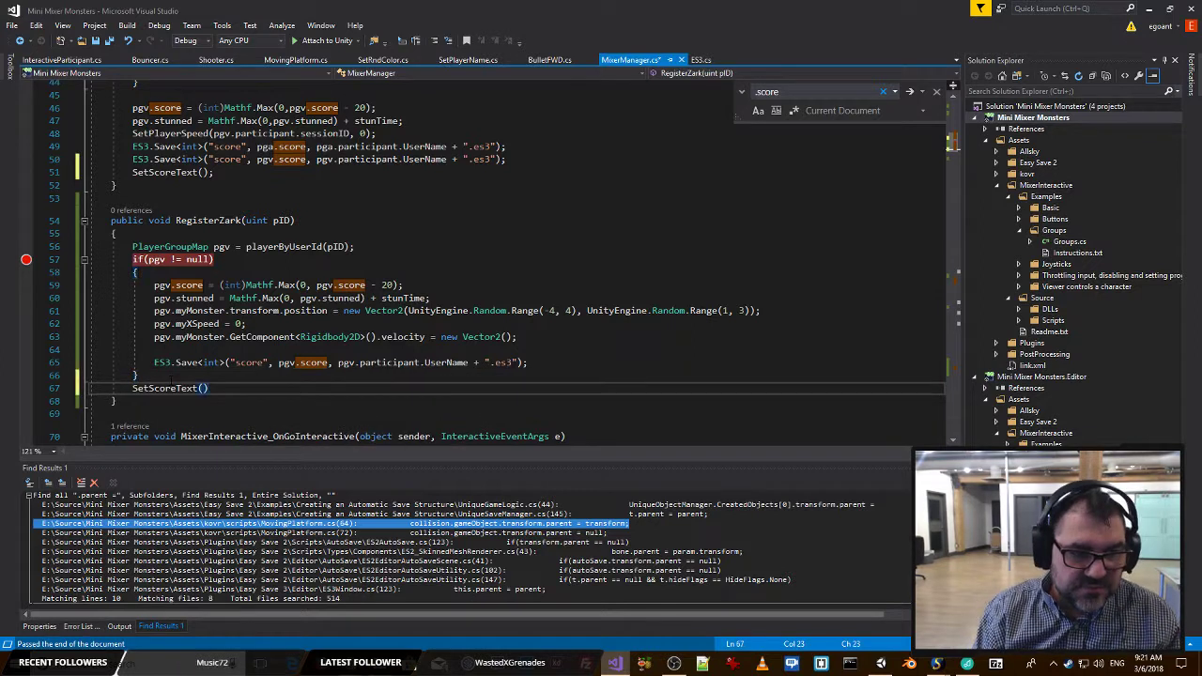
{"action": "type", "text": ";"}
{"action": "key", "text": "ctrl+s"}
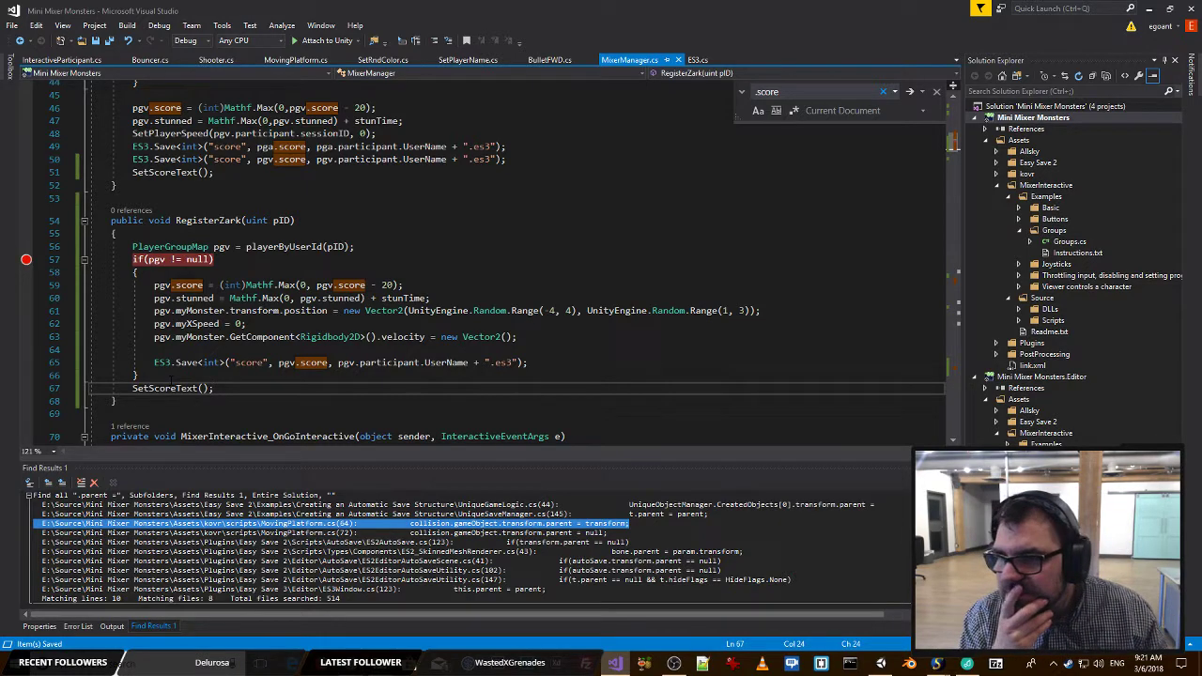
{"action": "left_click", "coordinate": [224, 273]}
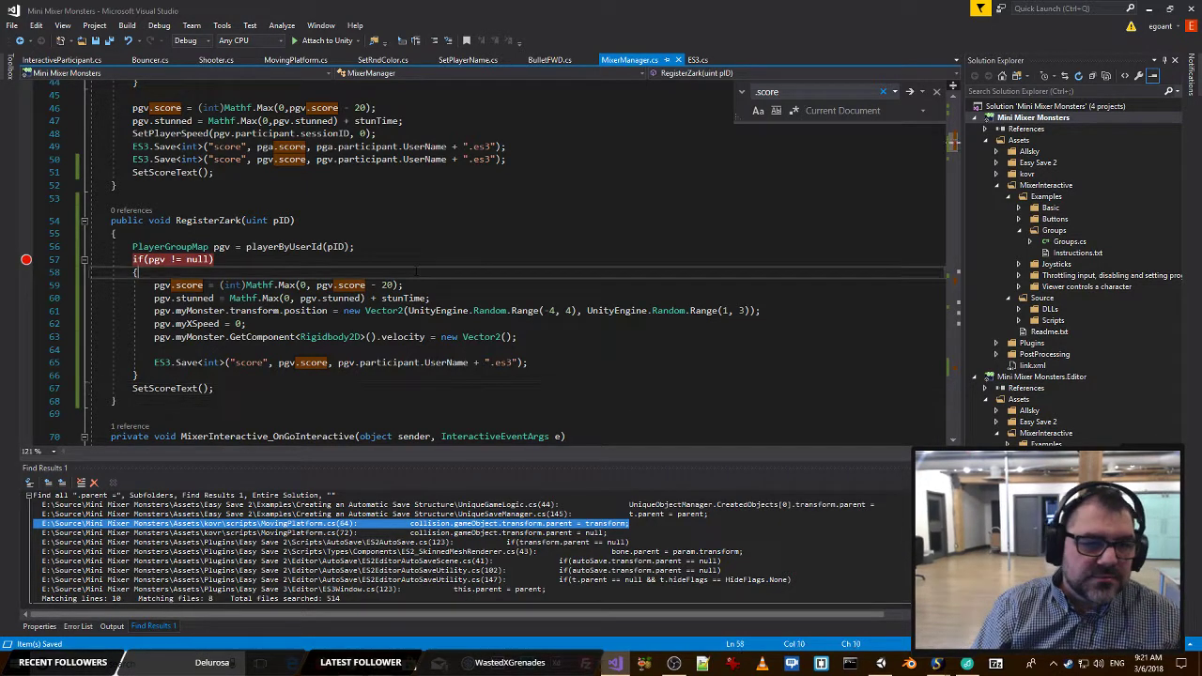
{"action": "scroll", "coordinate": [224, 254], "scroll_direction": "down", "scroll_amount": 7}
{"action": "left_click", "coordinate": [266, 132]}
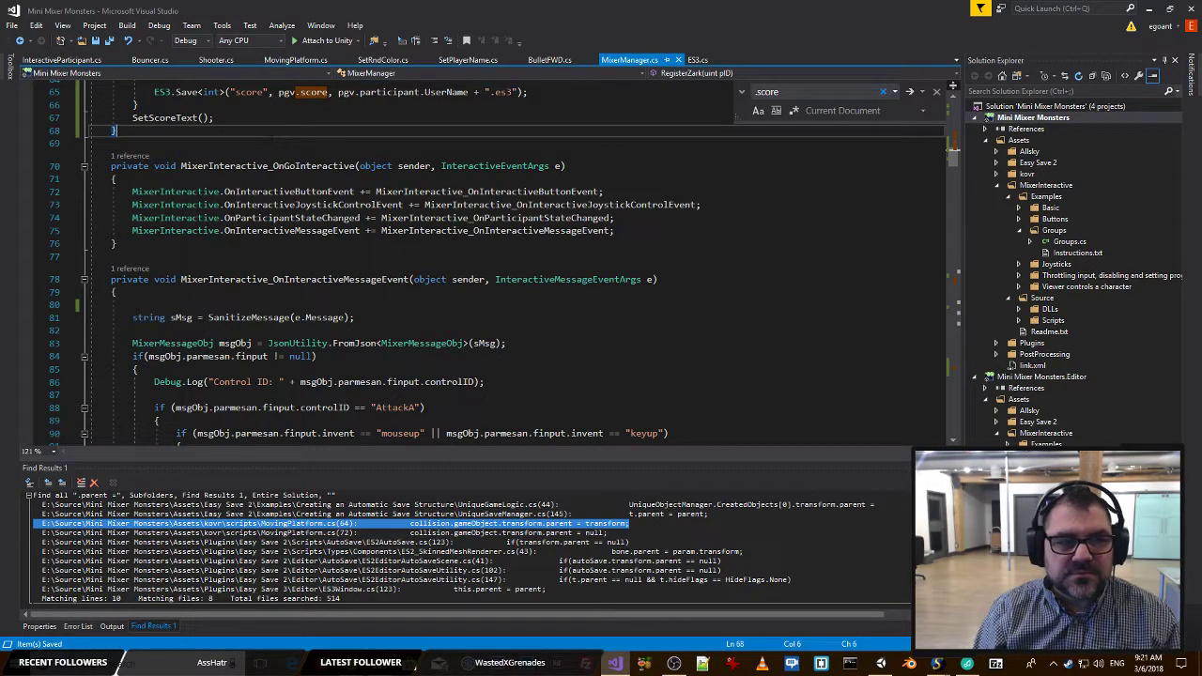
{"action": "scroll", "coordinate": [272, 139], "scroll_direction": "up", "scroll_amount": 3}
{"action": "left_click", "coordinate": [251, 230]}
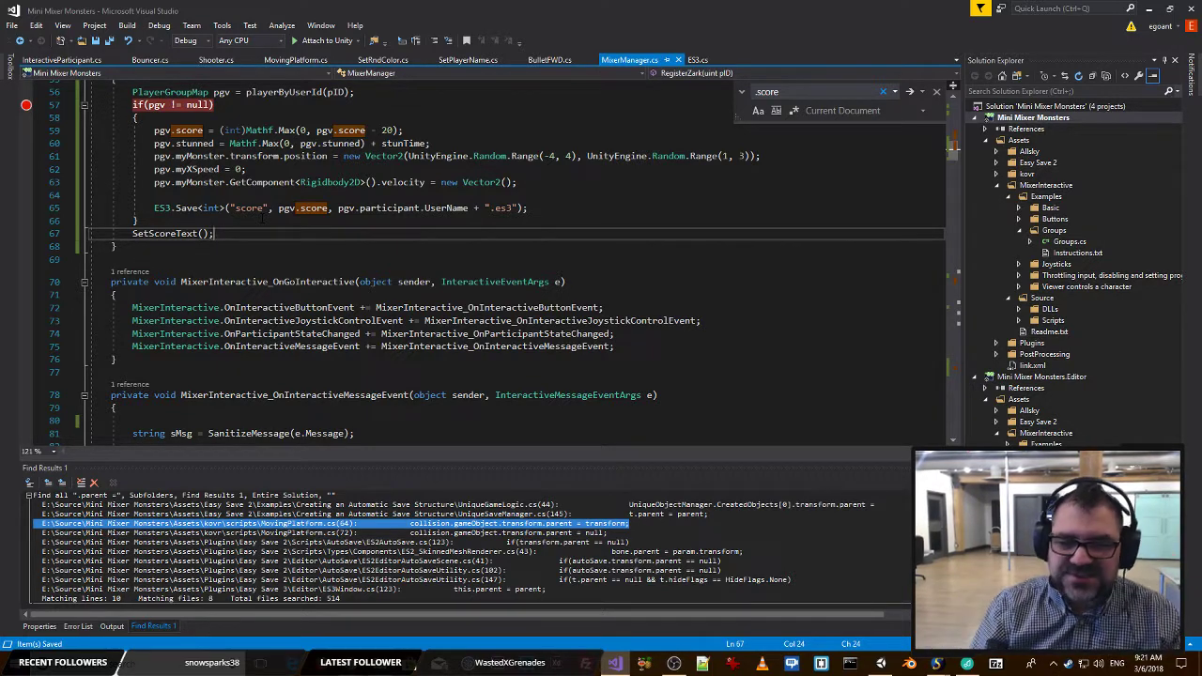
{"action": "key", "text": "Up"}
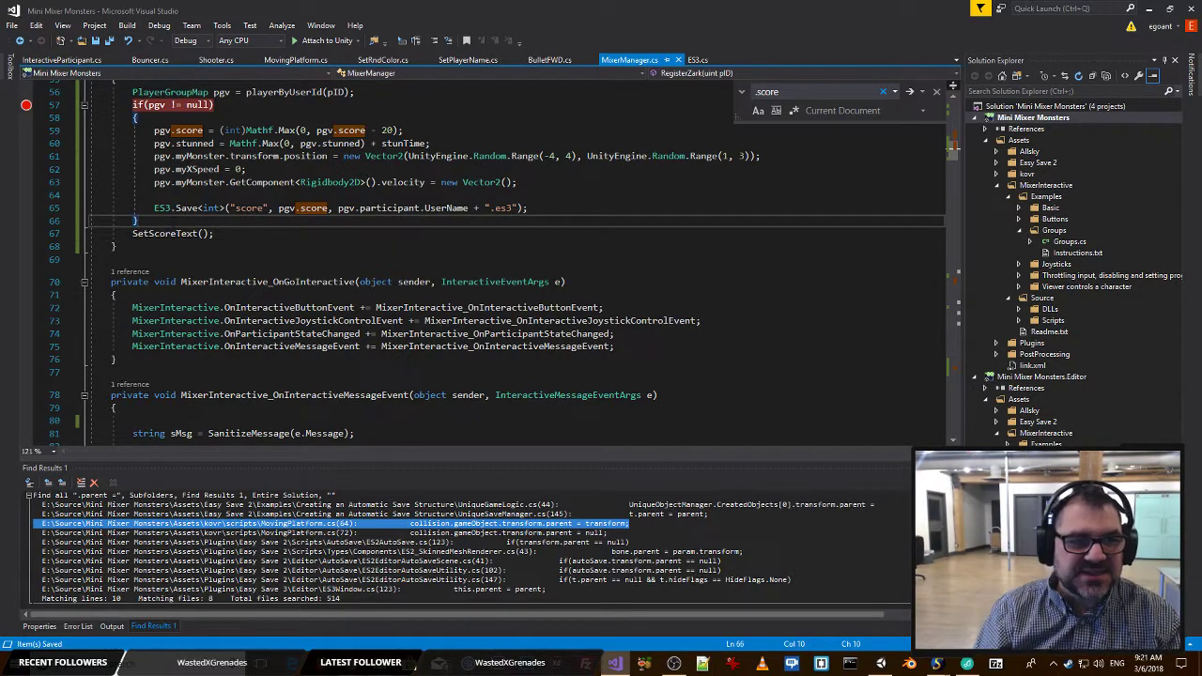
{"action": "key", "text": "alt+Tab"}
{"action": "key", "text": "alt+Tab"}
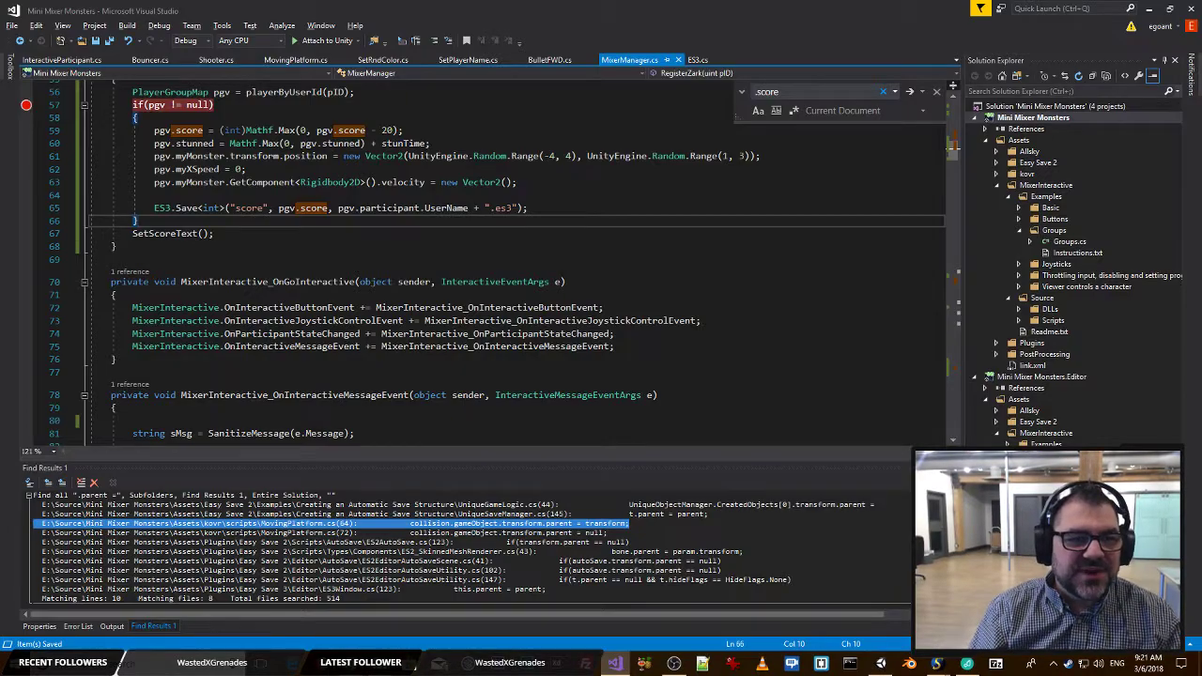
Copy the SetScoreText(); call, search the document for load, and paste it after myMap.myGroup.SetScene("Team"); above break;.
{"action": "left_click_drag", "start_coordinate": [216, 234], "coordinate": [132, 234]}
{"action": "key", "text": "ctrl+c"}
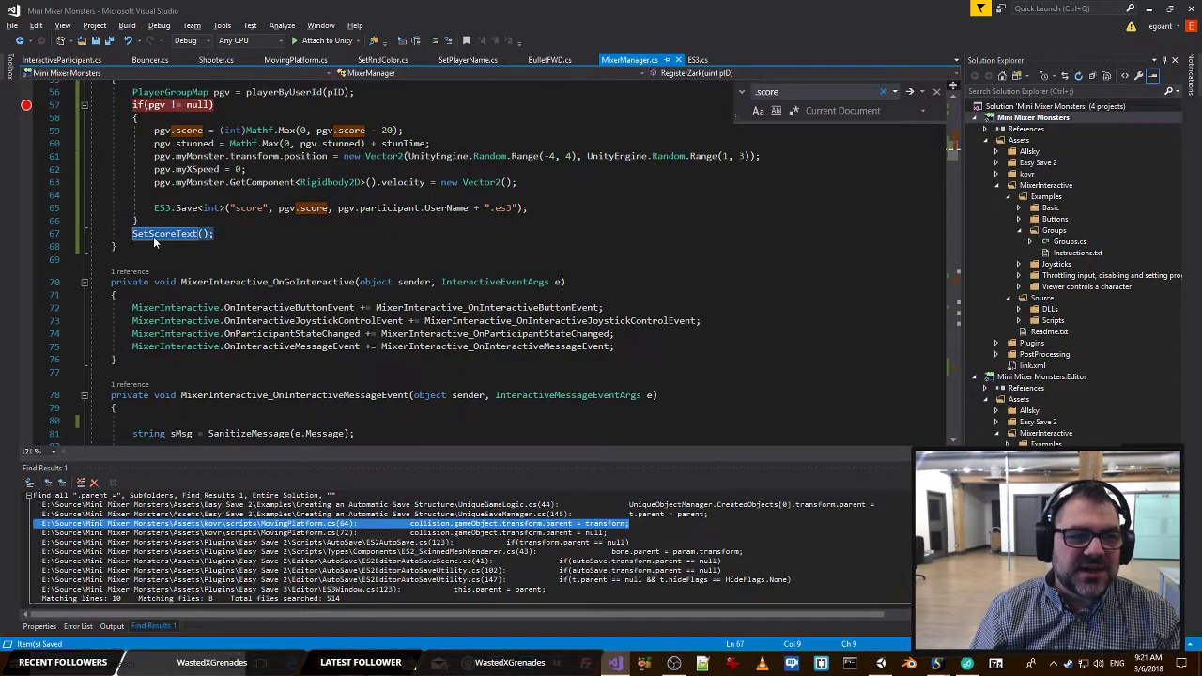
{"action": "scroll", "coordinate": [270, 228], "scroll_direction": "up", "scroll_amount": 18}
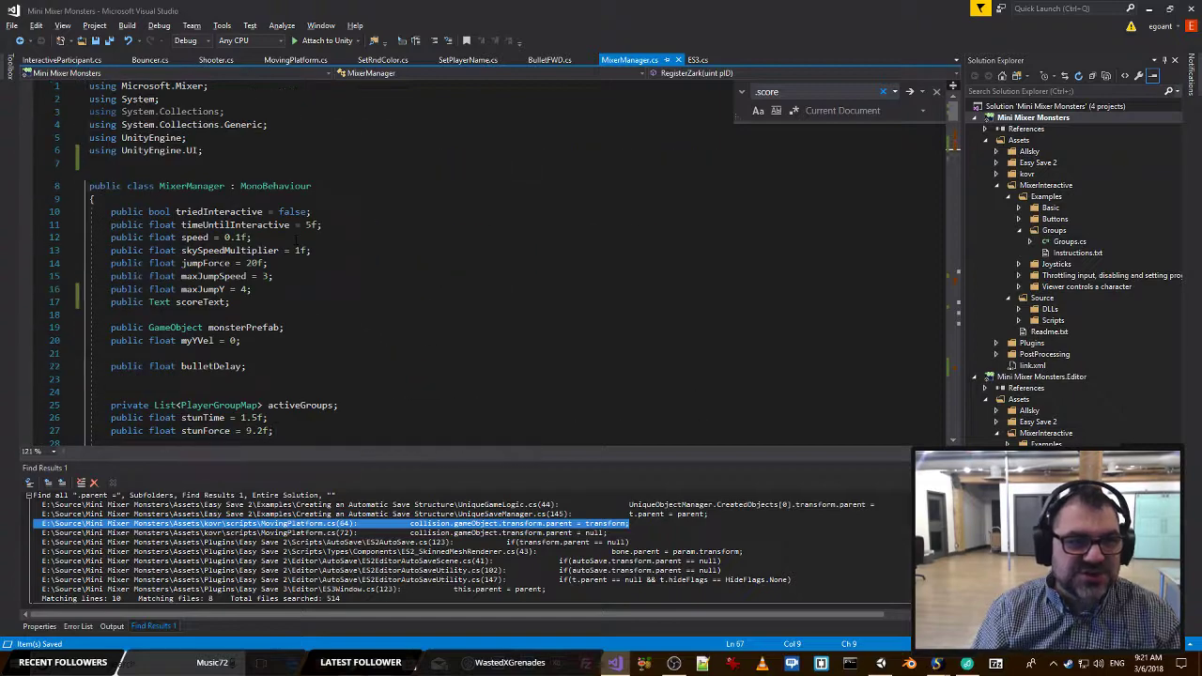
{"action": "scroll", "coordinate": [329, 243], "scroll_direction": "down", "scroll_amount": 7}
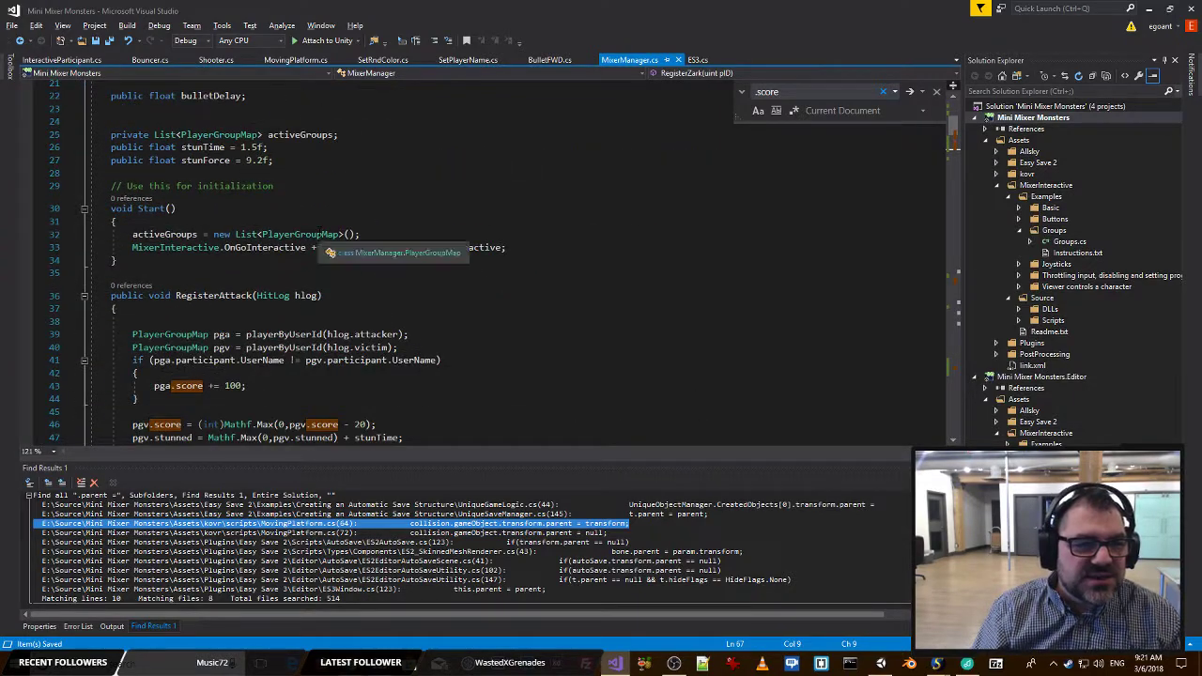
{"action": "scroll", "coordinate": [329, 243], "scroll_direction": "down", "scroll_amount": 7}
{"action": "scroll", "coordinate": [329, 243], "scroll_direction": "down", "scroll_amount": 5}
{"action": "scroll", "coordinate": [328, 243], "scroll_direction": "down", "scroll_amount": 9}
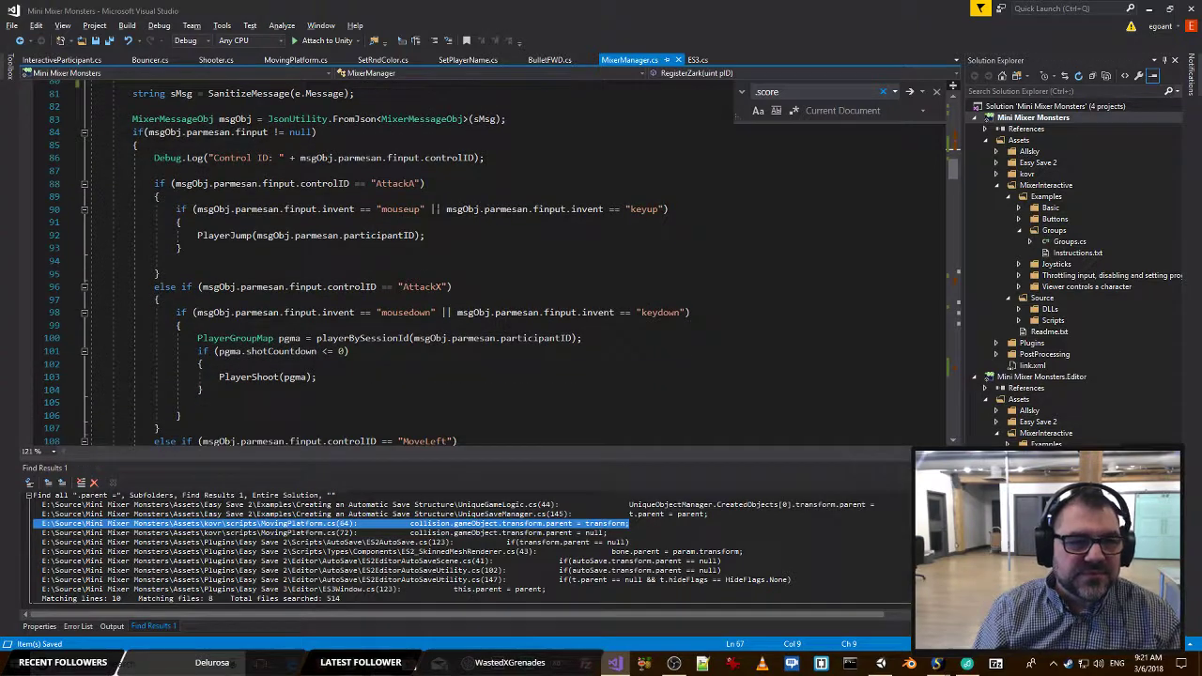
{"action": "scroll", "coordinate": [460, 210], "scroll_direction": "down", "scroll_amount": 17}
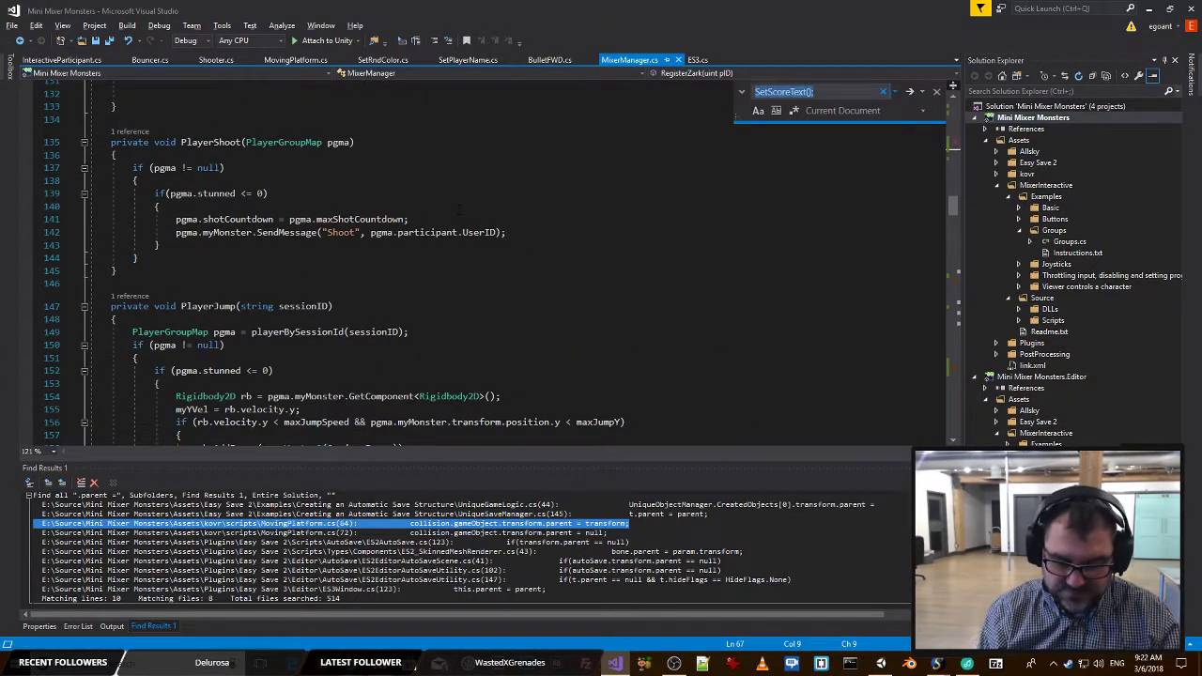
{"action": "type", "text": "load"}
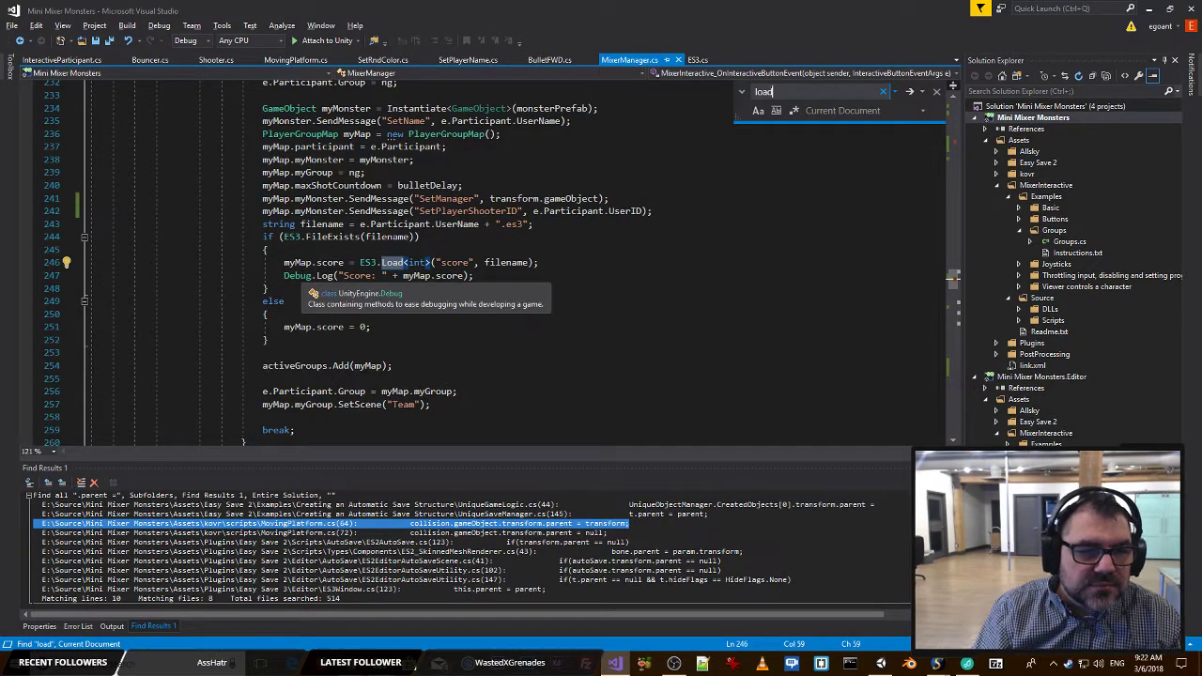
{"action": "left_click", "coordinate": [308, 417]}
{"action": "key", "text": "ctrl+v"}
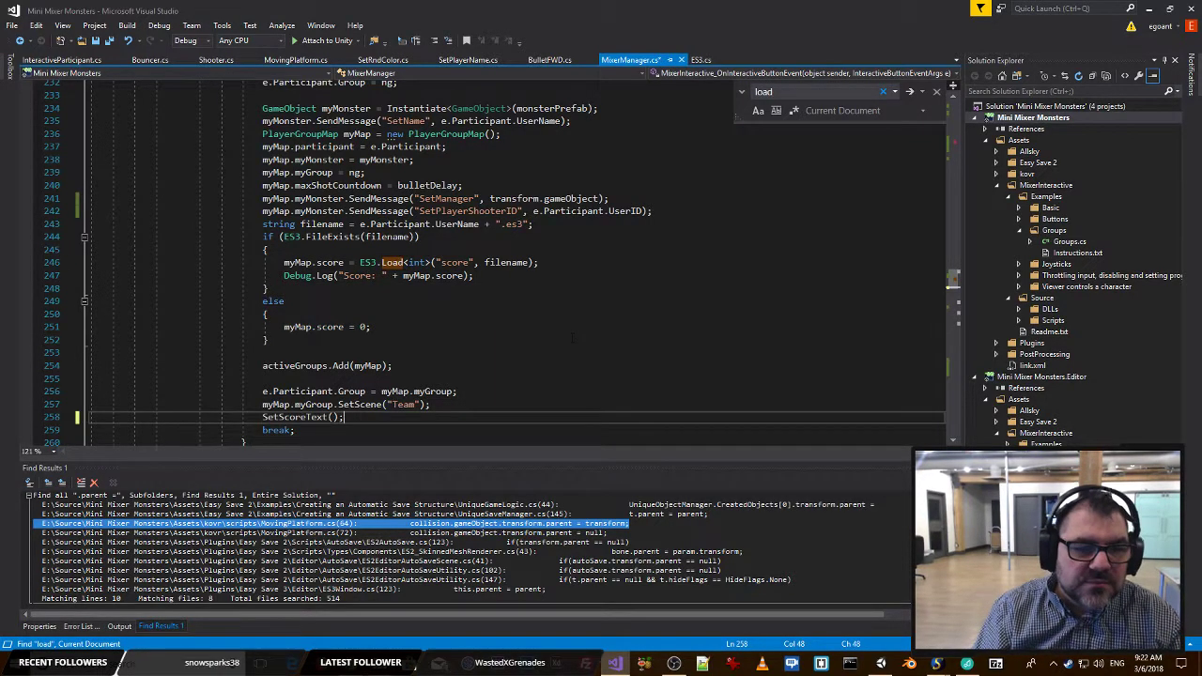
{"action": "scroll", "coordinate": [535, 304], "scroll_direction": "down", "scroll_amount": 2}
Switch to Unity, run the game to check the score text display, and stop play mode.
{"action": "key", "text": "alt+Tab"}
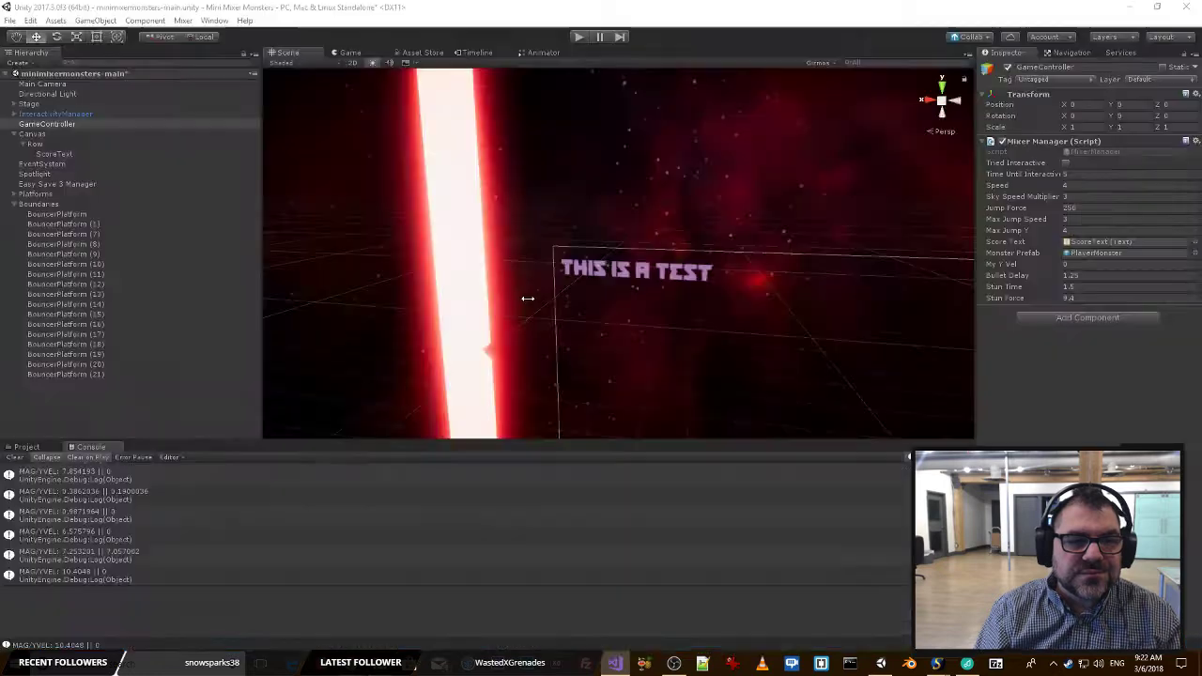
{"action": "left_click", "coordinate": [579, 36]}
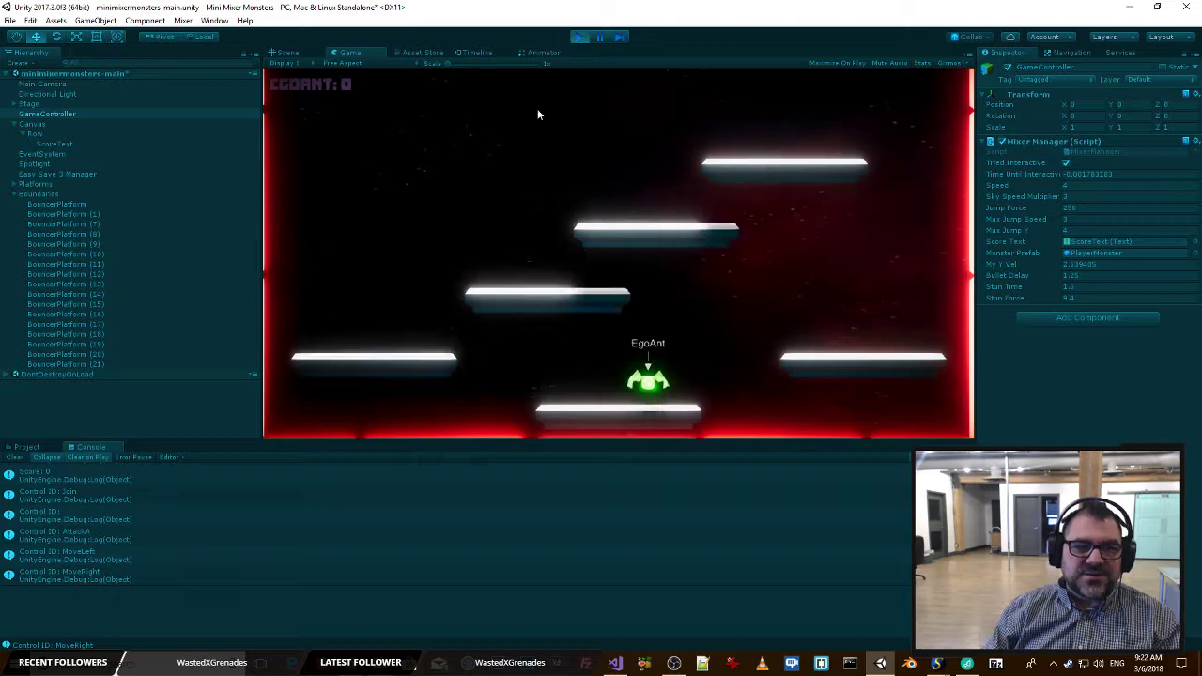
{"action": "left_click", "coordinate": [579, 37]}
Set the Left and Top offsets of the ScoreText object to 20 and save the scene.
{"action": "left_click", "coordinate": [624, 271]}
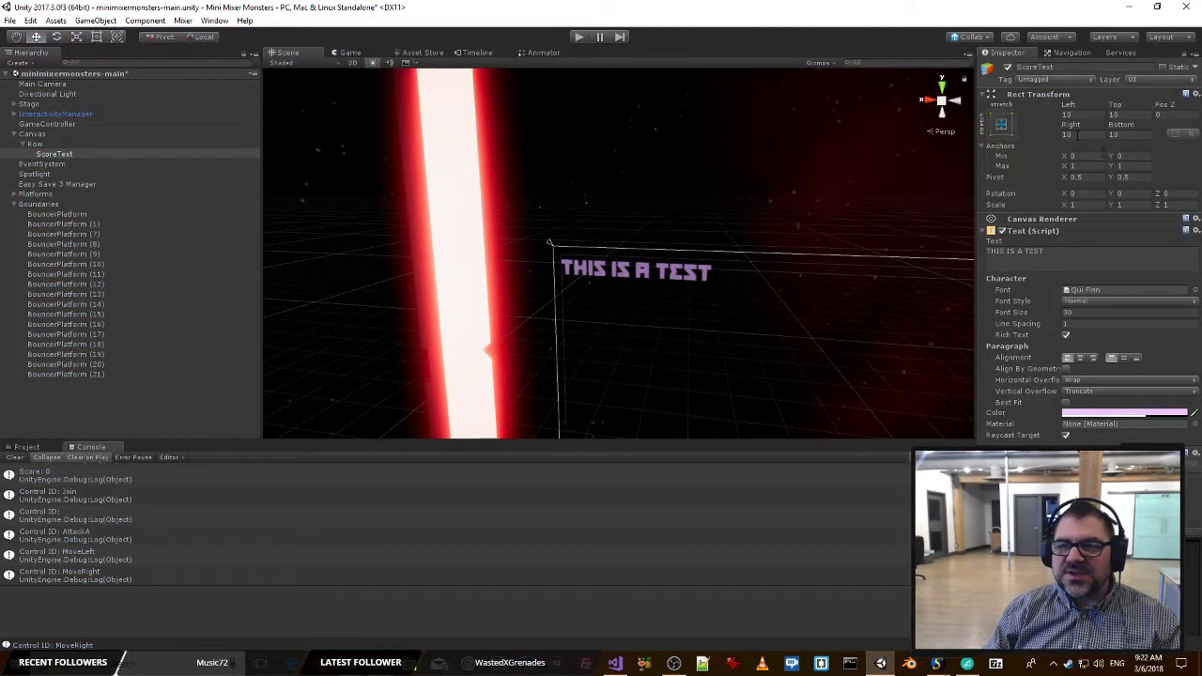
{"action": "left_click", "coordinate": [1071, 113]}
{"action": "type", "text": "20"}
{"action": "key", "text": "Tab"}
{"action": "type", "text": "0"}
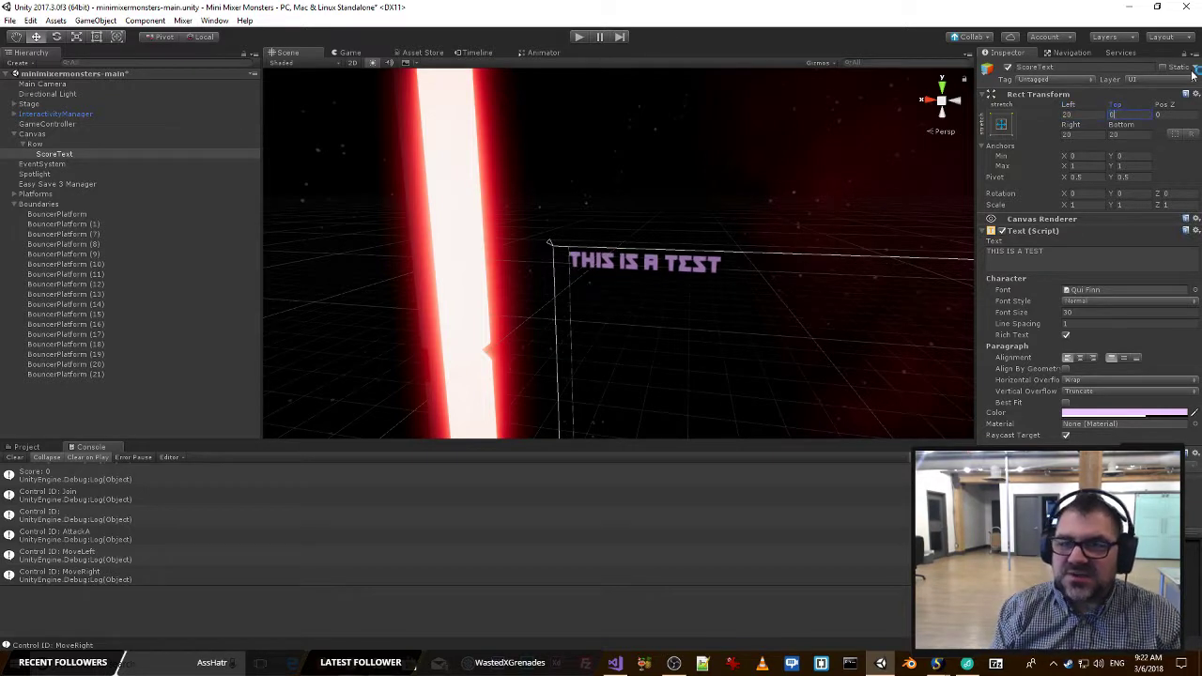
{"action": "key", "text": "BackSpace"}
{"action": "type", "text": "20"}
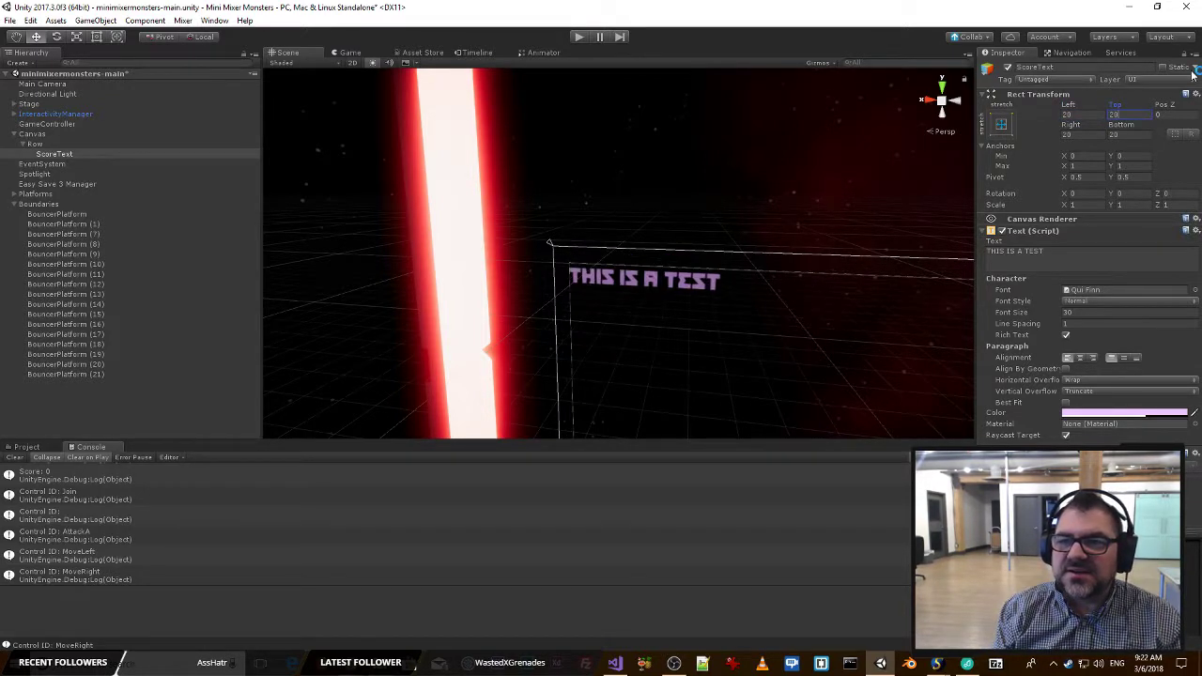
{"action": "key", "text": "alt+Tab"}
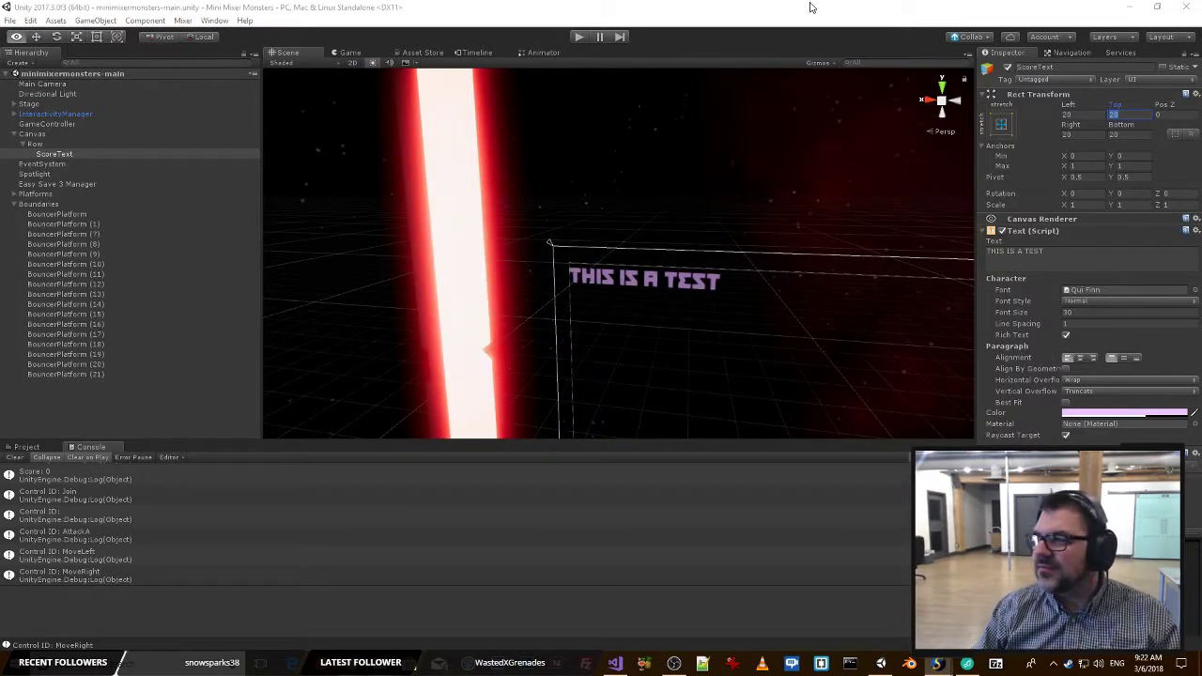
{"action": "right_click_drag", "start_coordinate": [729, 192], "coordinate": [759, 252]}
{"action": "key", "text": "s"}
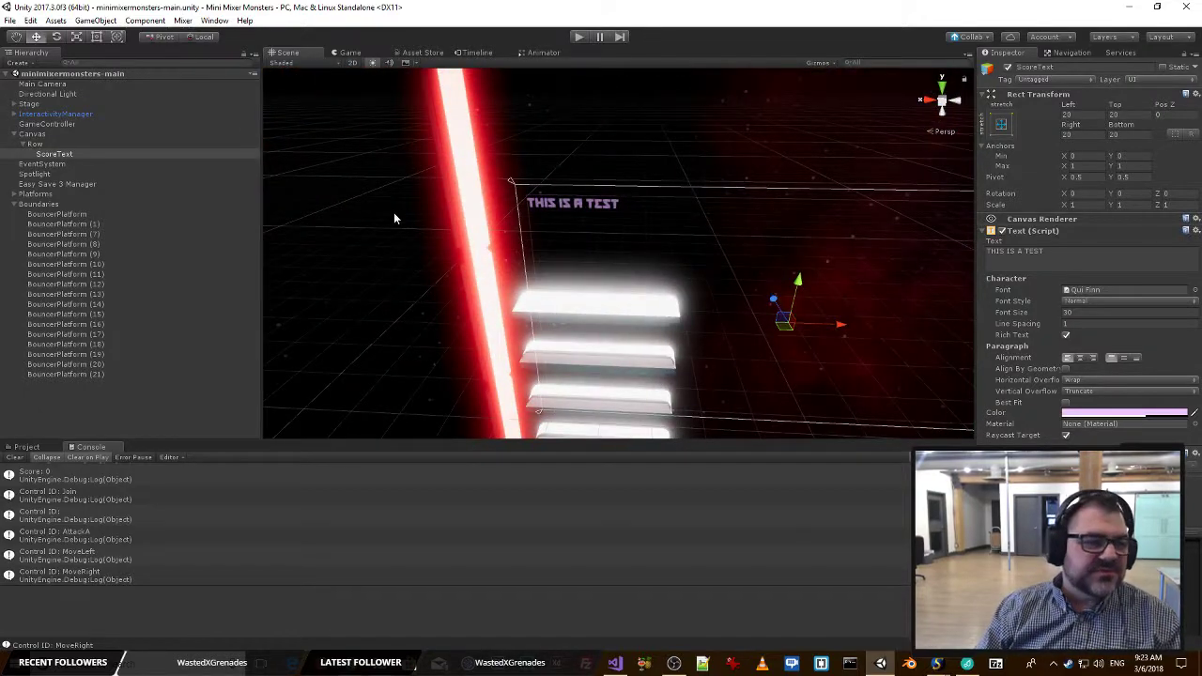
{"action": "right_click_drag", "start_coordinate": [714, 197], "coordinate": [612, 178]}
{"action": "key", "text": "s"}
Switch to Visual Studio, copy the SetScoreText(); call and go to the definition of MixerInteractive_OnParticipantStateChanged.
{"action": "key", "text": "alt+Tab"}
{"action": "key", "text": "alt+Tab"}
{"action": "key", "text": "alt+Tab"}
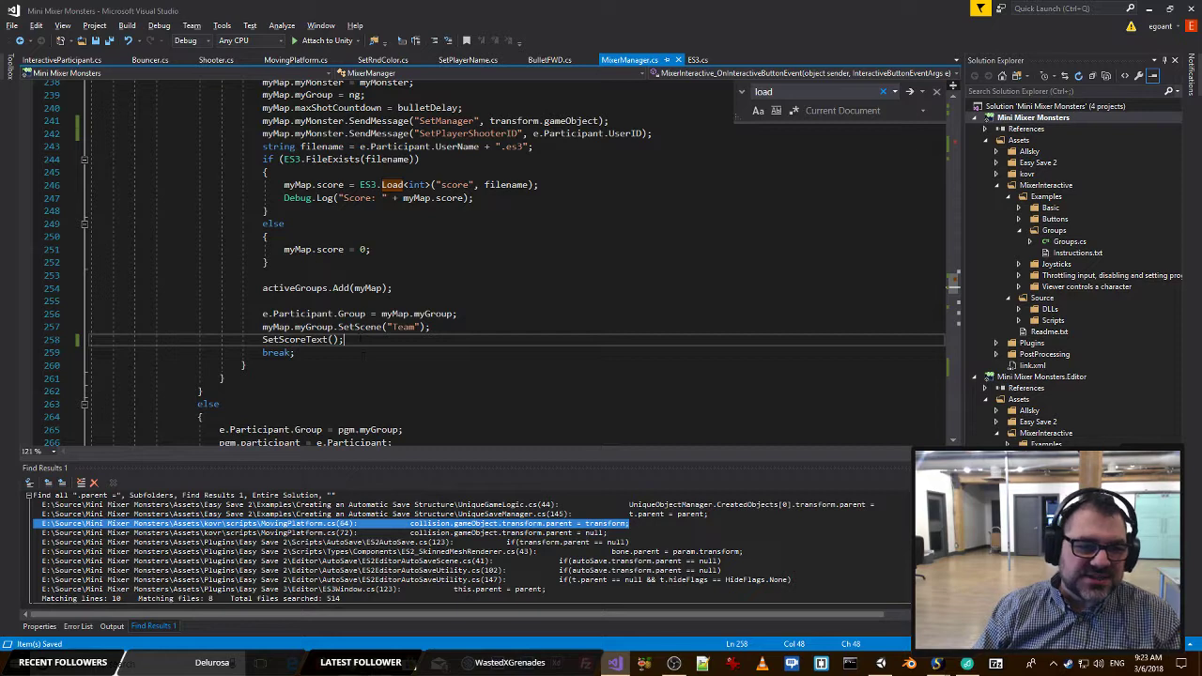
{"action": "left_click_drag", "start_coordinate": [345, 340], "coordinate": [243, 341]}
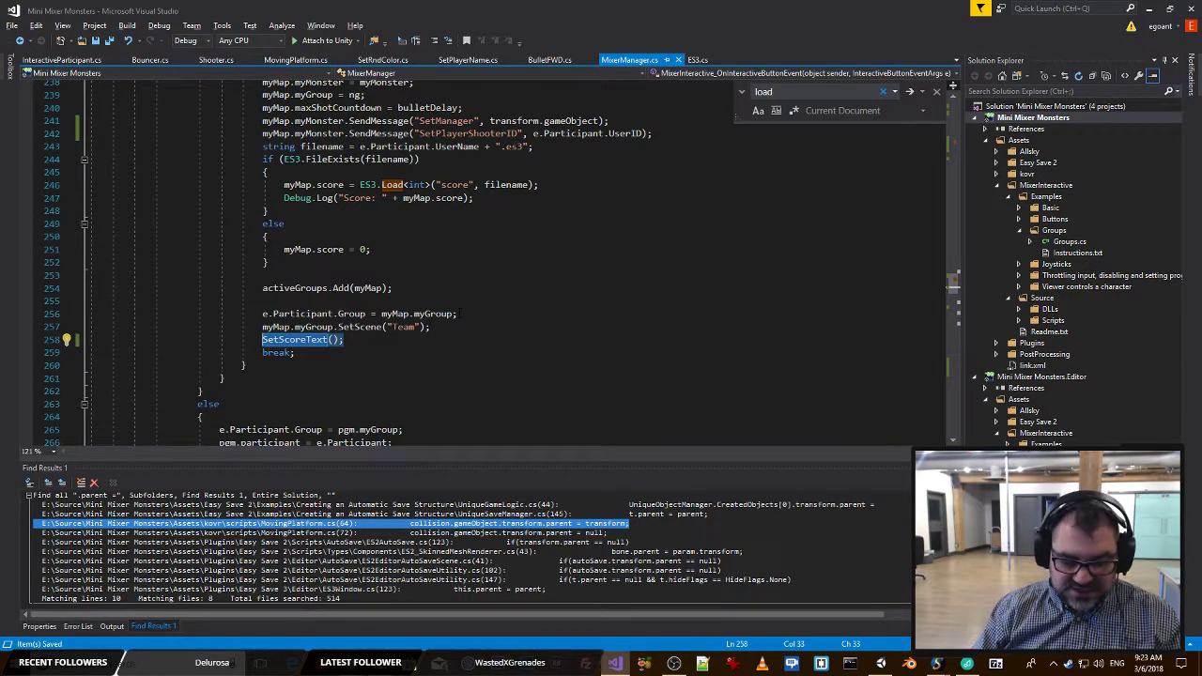
{"action": "scroll", "coordinate": [474, 338], "scroll_direction": "up", "scroll_amount": 20}
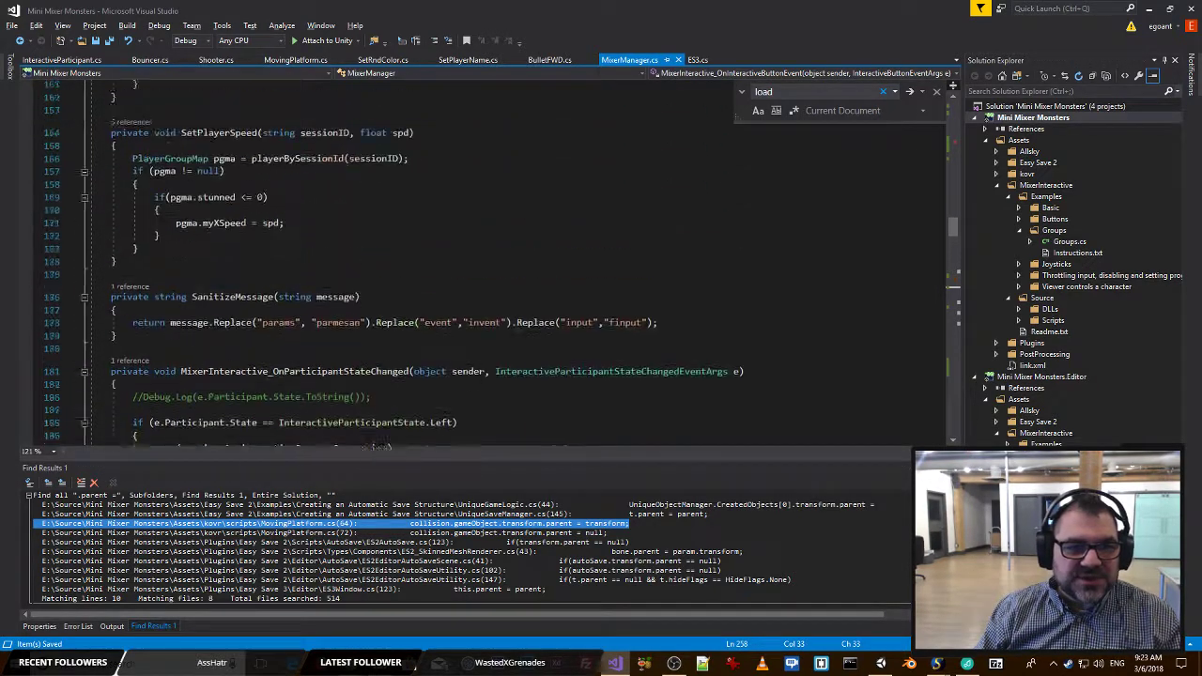
{"action": "scroll", "coordinate": [474, 338], "scroll_direction": "up", "scroll_amount": 20}
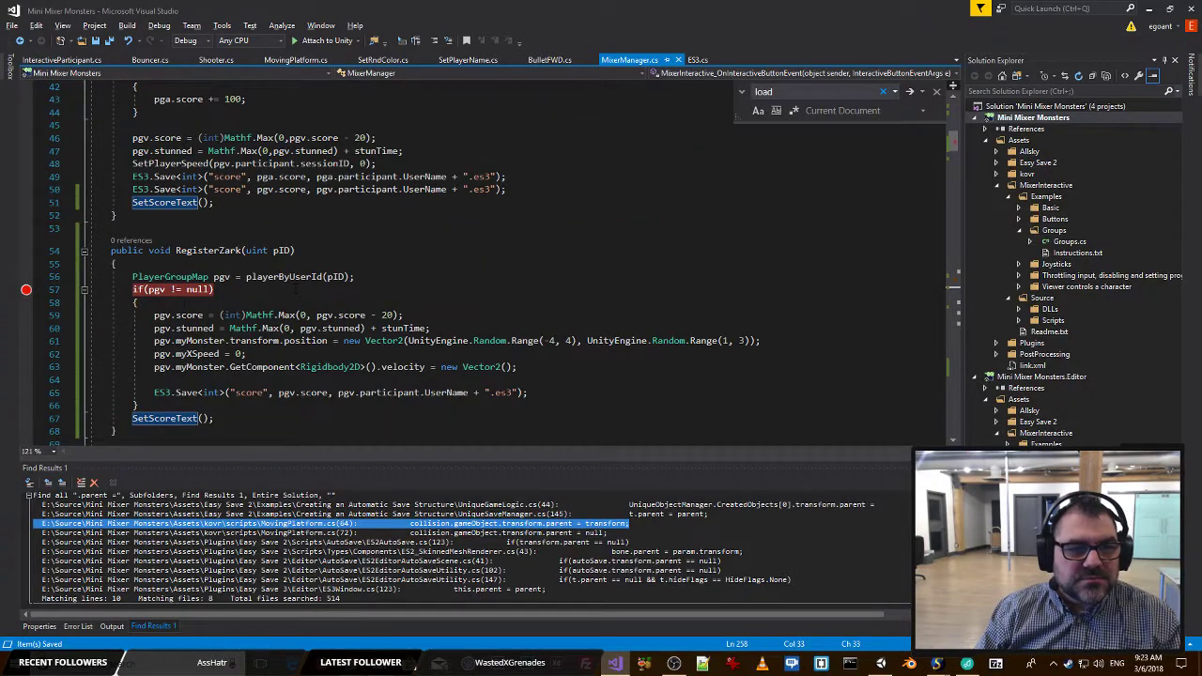
{"action": "scroll", "coordinate": [295, 291], "scroll_direction": "up", "scroll_amount": 8}
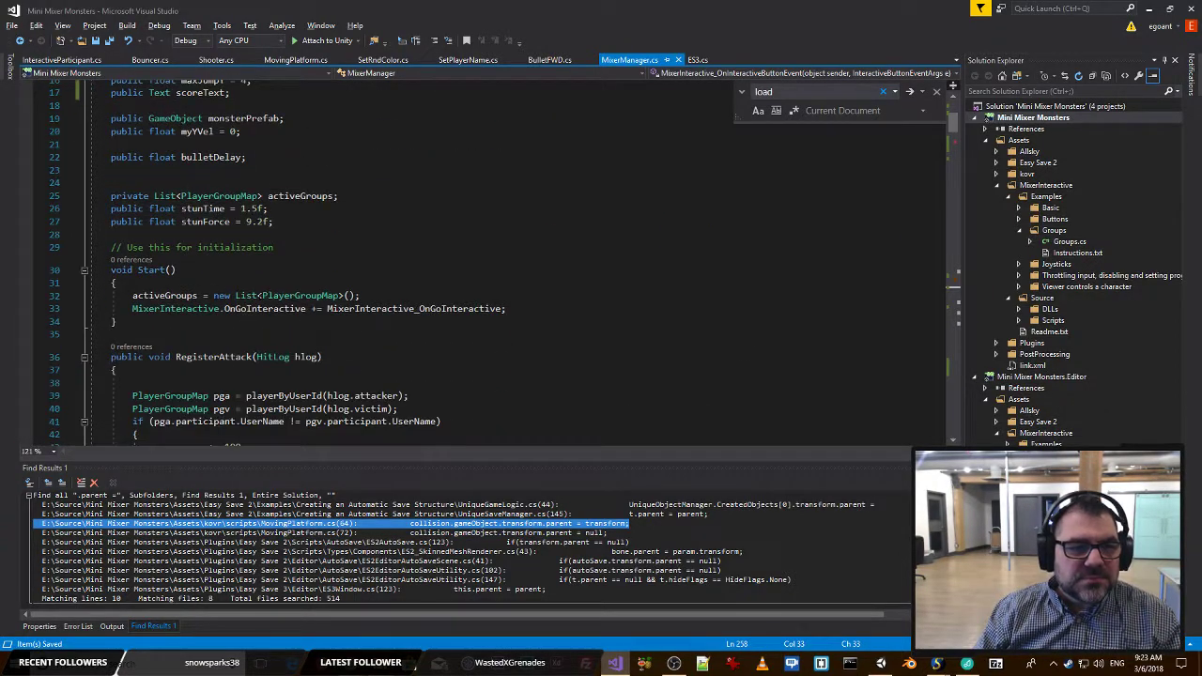
{"action": "scroll", "coordinate": [295, 291], "scroll_direction": "down", "scroll_amount": 1}
{"action": "scroll", "coordinate": [486, 289], "scroll_direction": "up", "scroll_amount": 7}
{"action": "scroll", "coordinate": [487, 289], "scroll_direction": "down", "scroll_amount": 5}
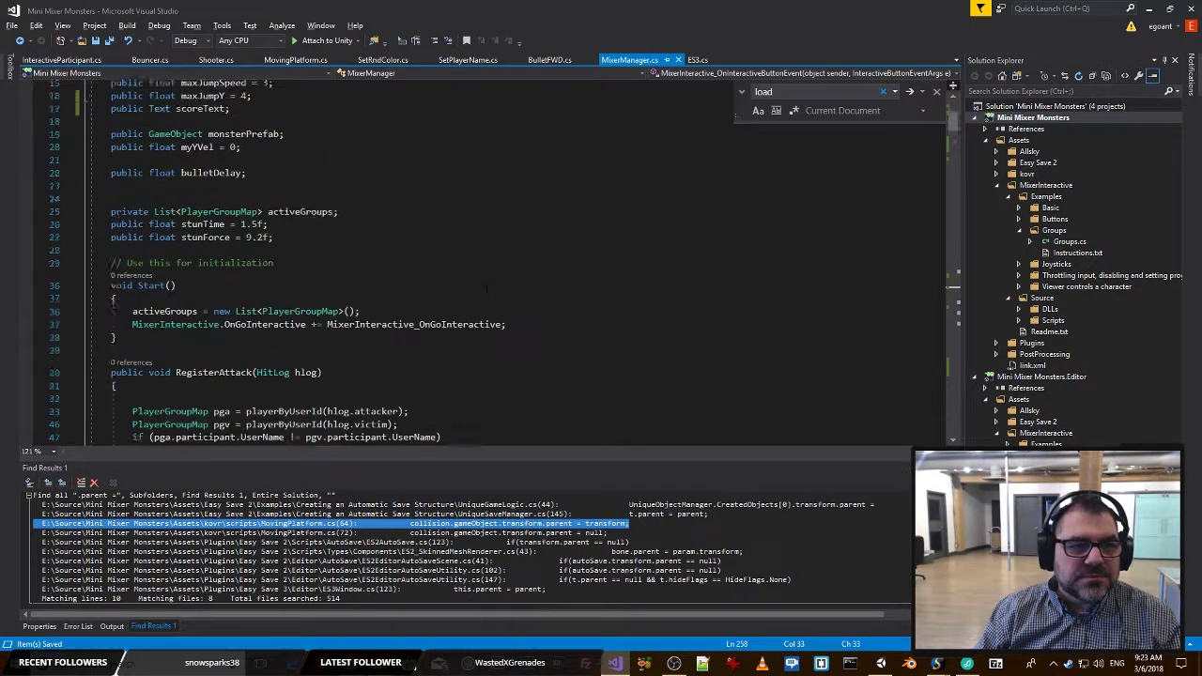
{"action": "scroll", "coordinate": [486, 290], "scroll_direction": "down", "scroll_amount": 13}
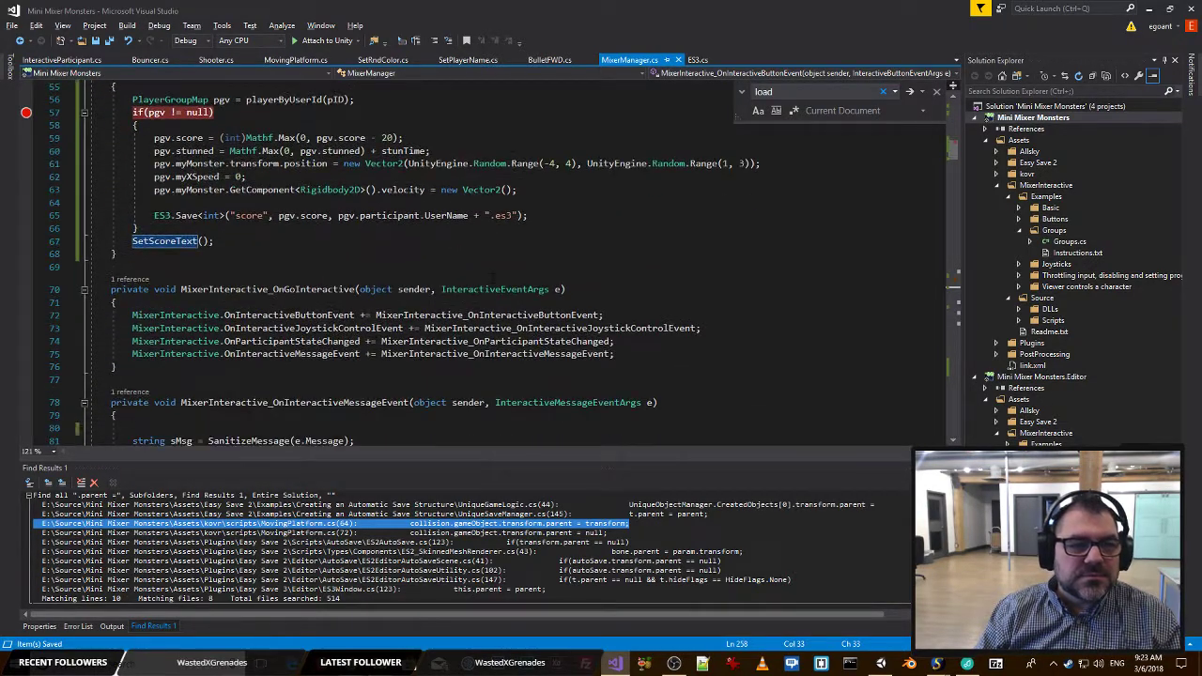
{"action": "scroll", "coordinate": [486, 290], "scroll_direction": "down", "scroll_amount": 1}
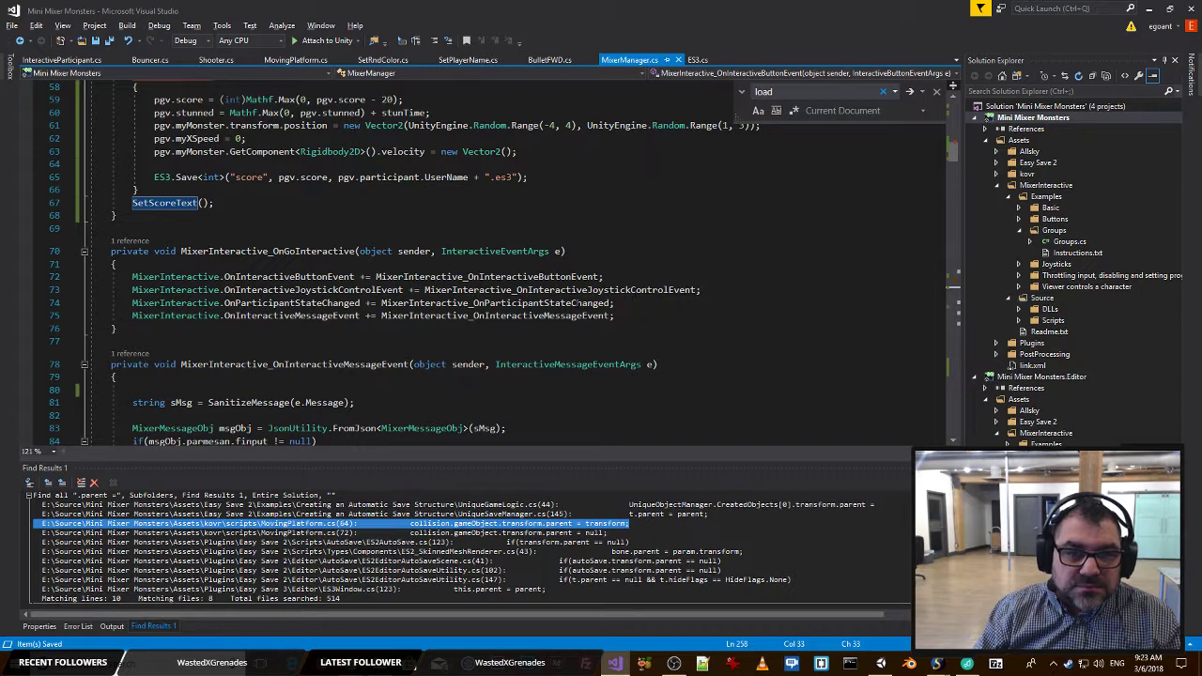
{"action": "left_click", "coordinate": [607, 304]}
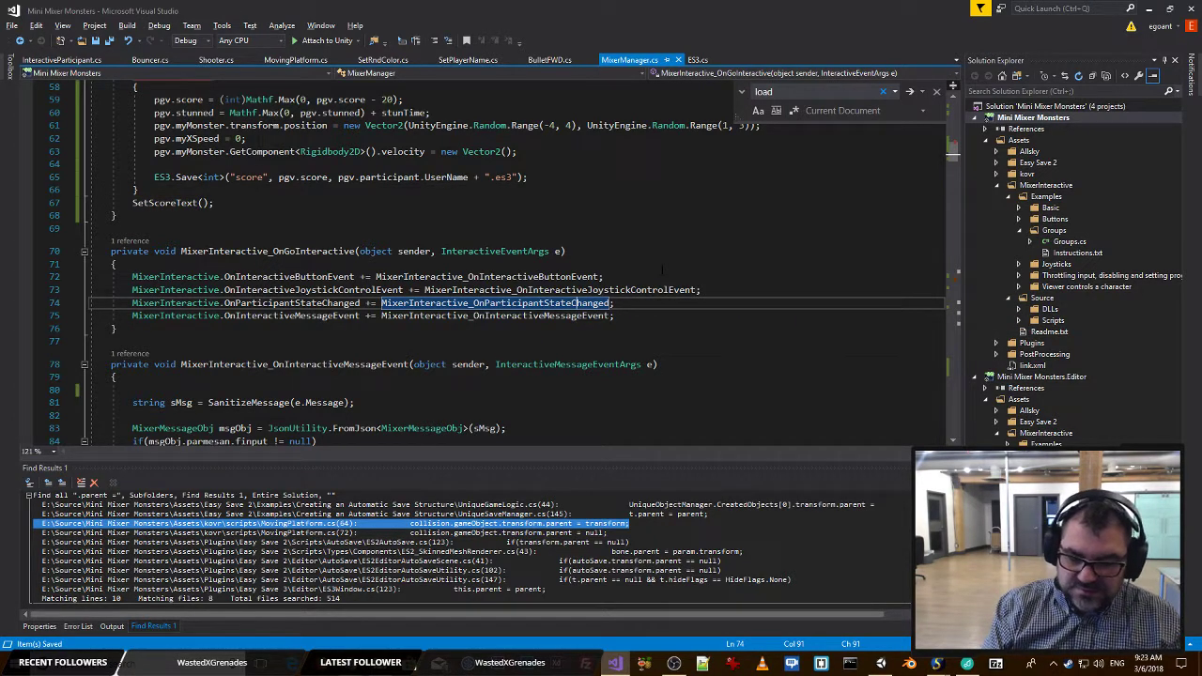
{"action": "key", "text": "F12"}
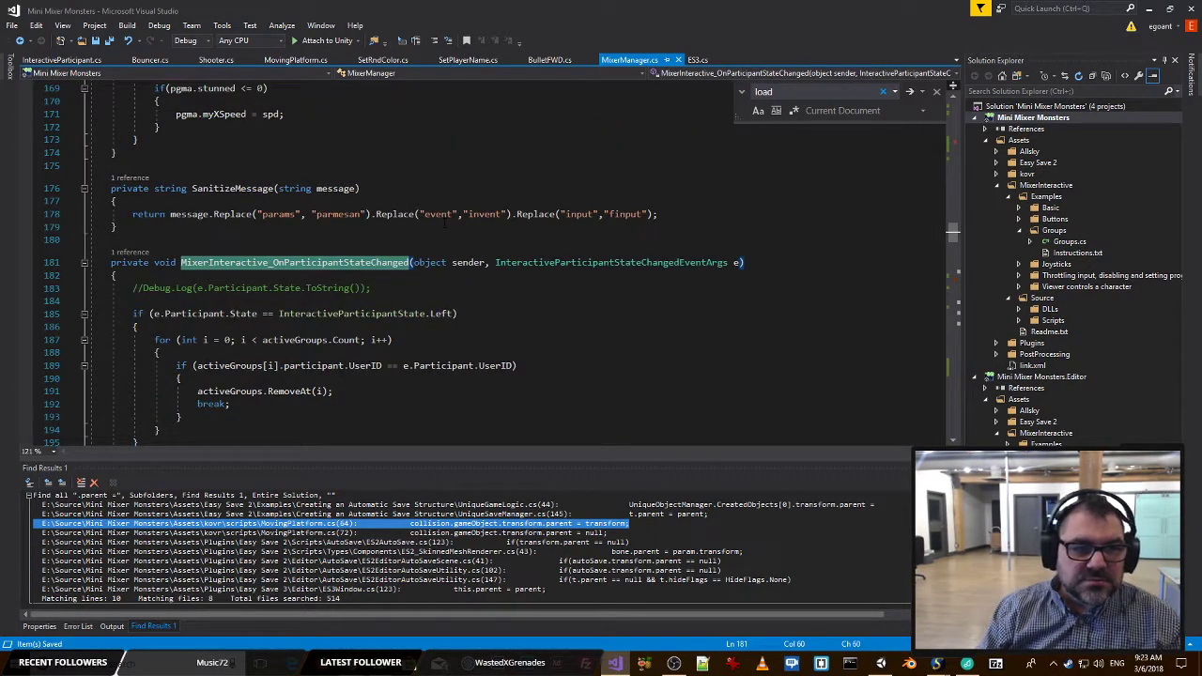
Add a SetScoreText(); call after activeGroups.RemoveAt(i); in MixerInteractive_OnParticipantStateChanged and save the file.
{"action": "scroll", "coordinate": [442, 249], "scroll_direction": "down", "scroll_amount": 1}
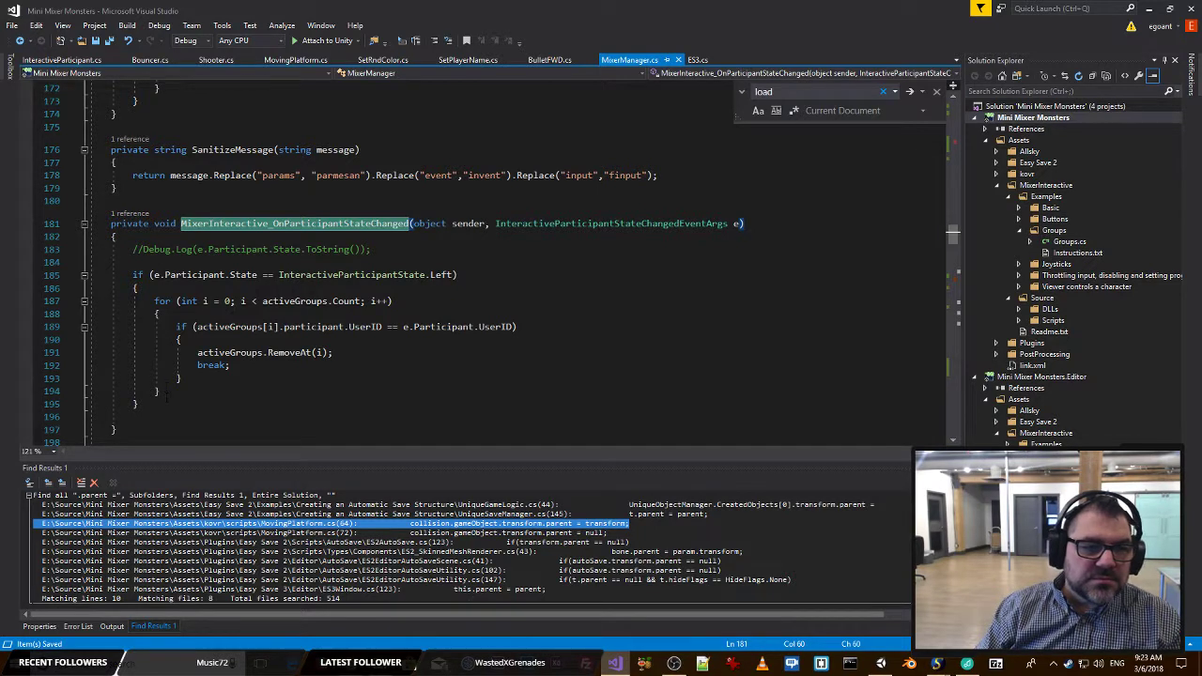
{"action": "left_click", "coordinate": [247, 389]}
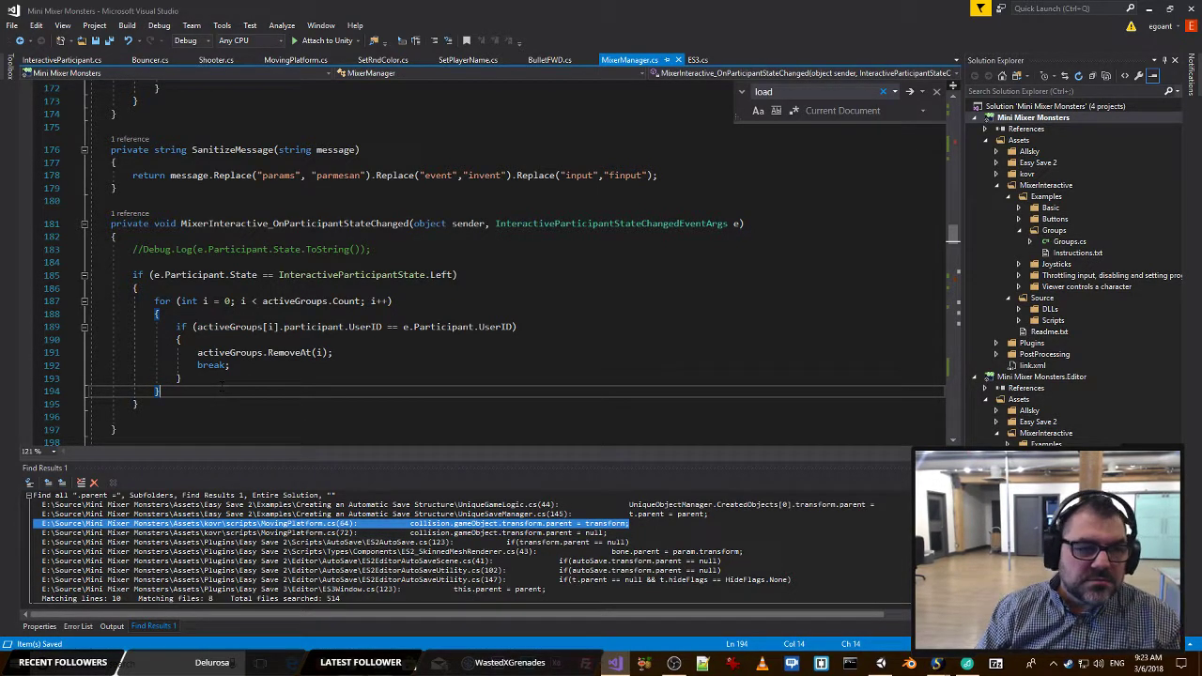
{"action": "left_click", "coordinate": [355, 352]}
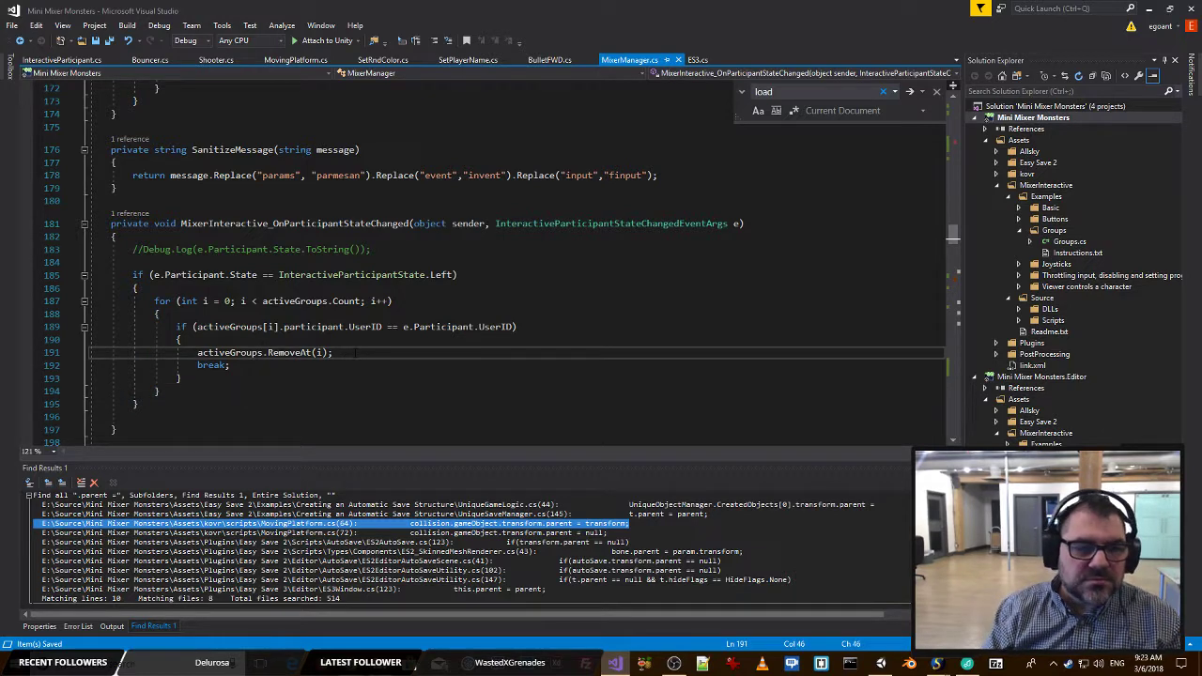
{"action": "key", "text": "Return"}
{"action": "type", "text": "SetScoreText();"}
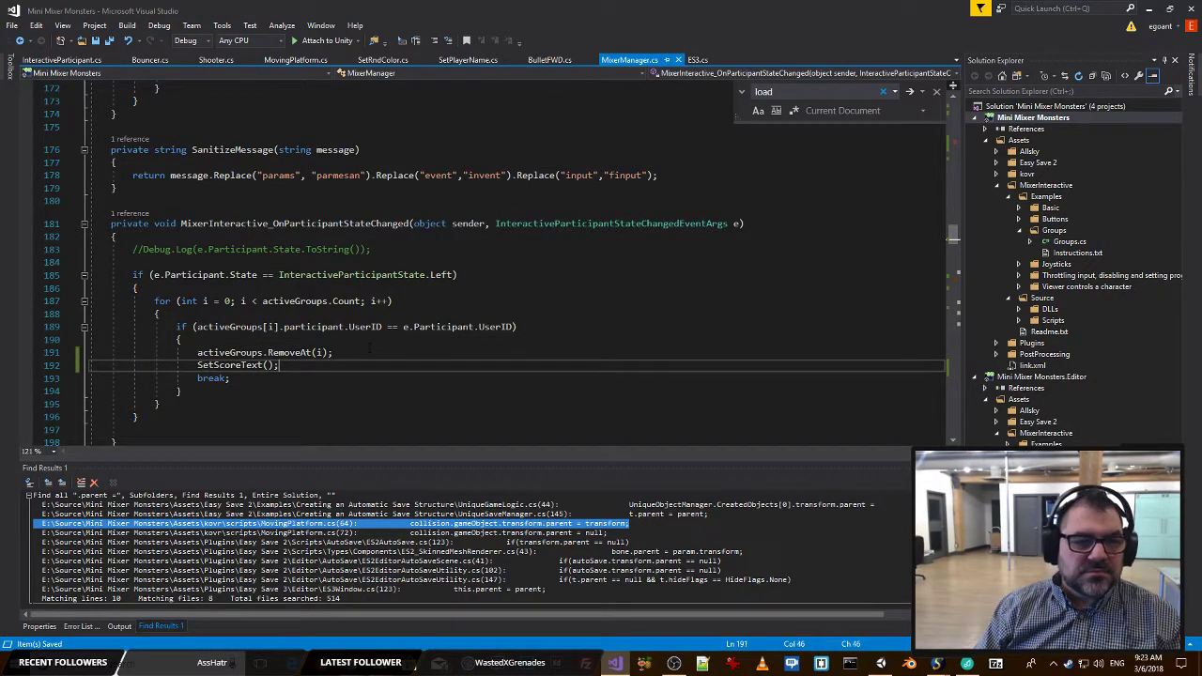
Switch to Unity and start play mode to test the updated score text calls.
{"action": "key", "text": "alt+Tab"}
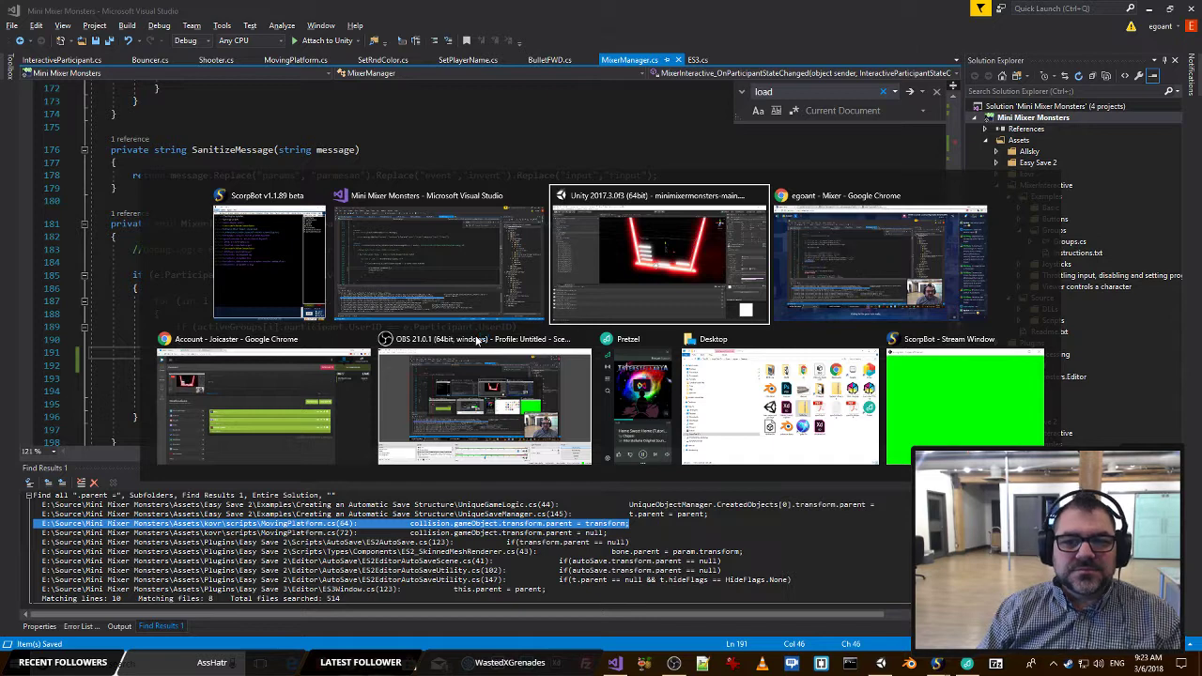
{"action": "left_click", "coordinate": [574, 249]}
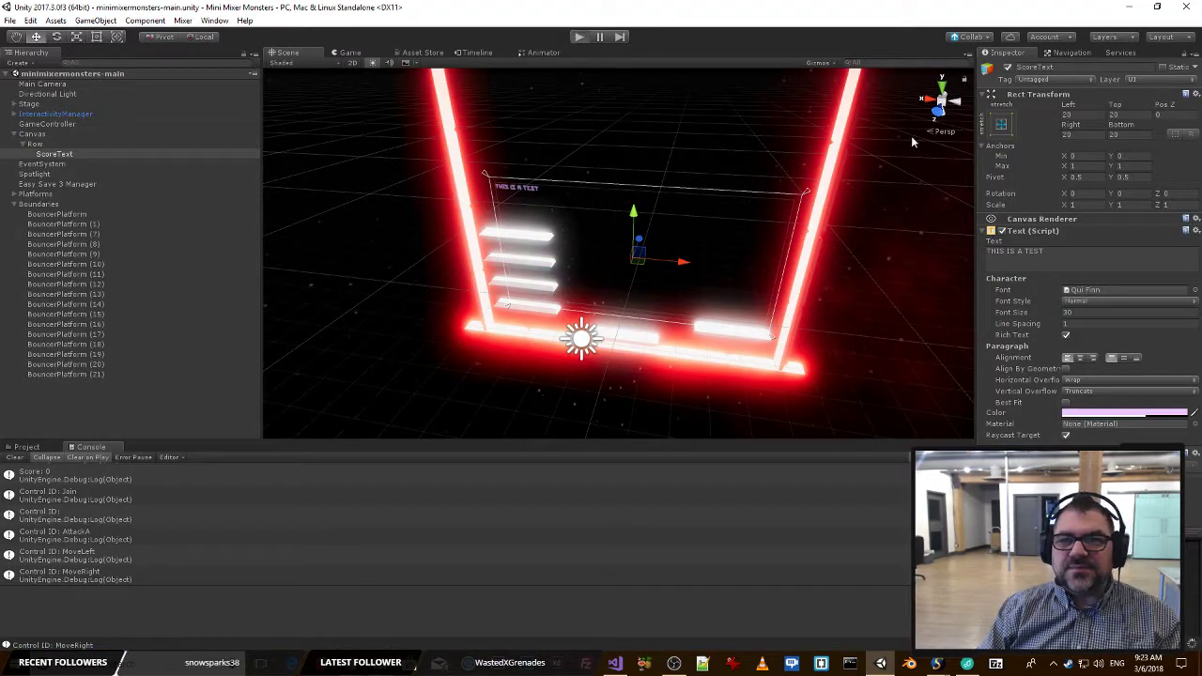
{"action": "key", "text": "ctrl+p"}
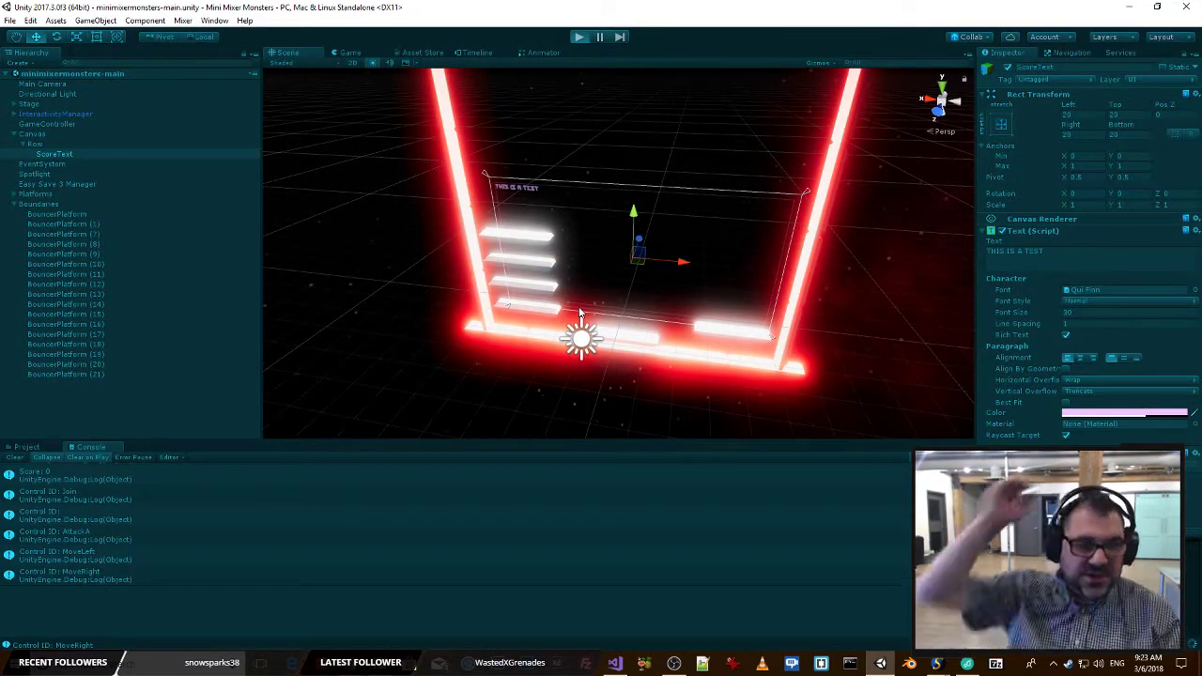
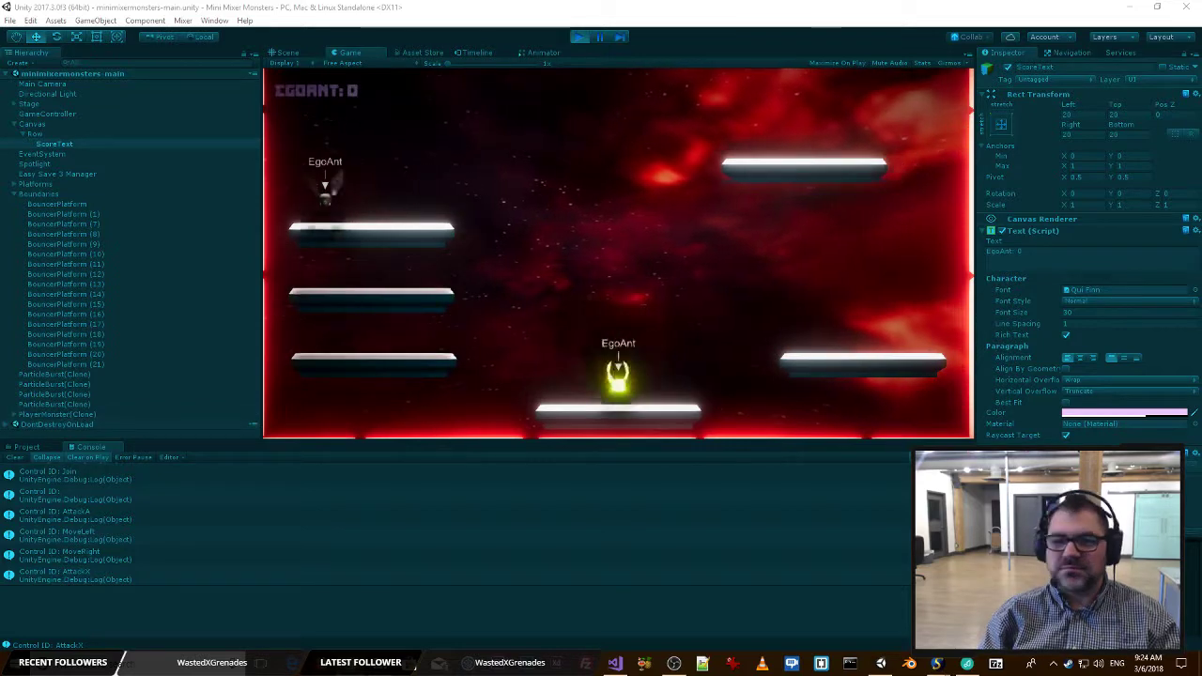
Stop play mode and switch to MixerManager.cs in Visual Studio.
{"action": "left_click", "coordinate": [579, 38]}
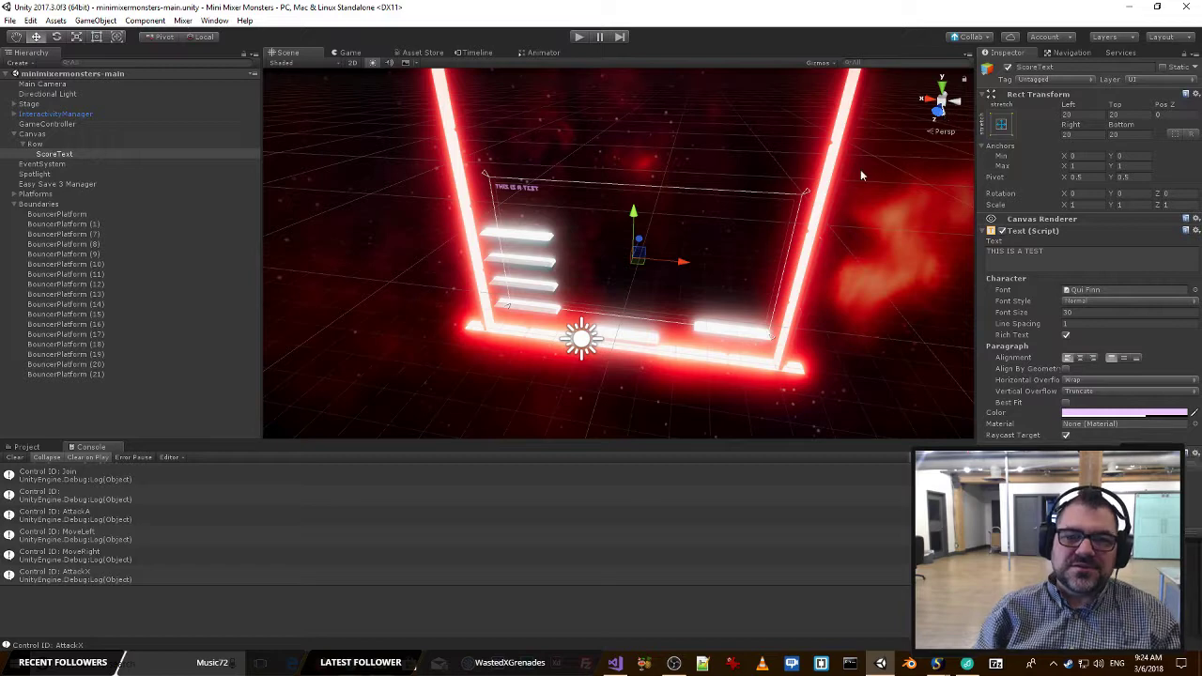
{"action": "key", "text": "alt+Tab"}
{"action": "key", "text": "Tab"}
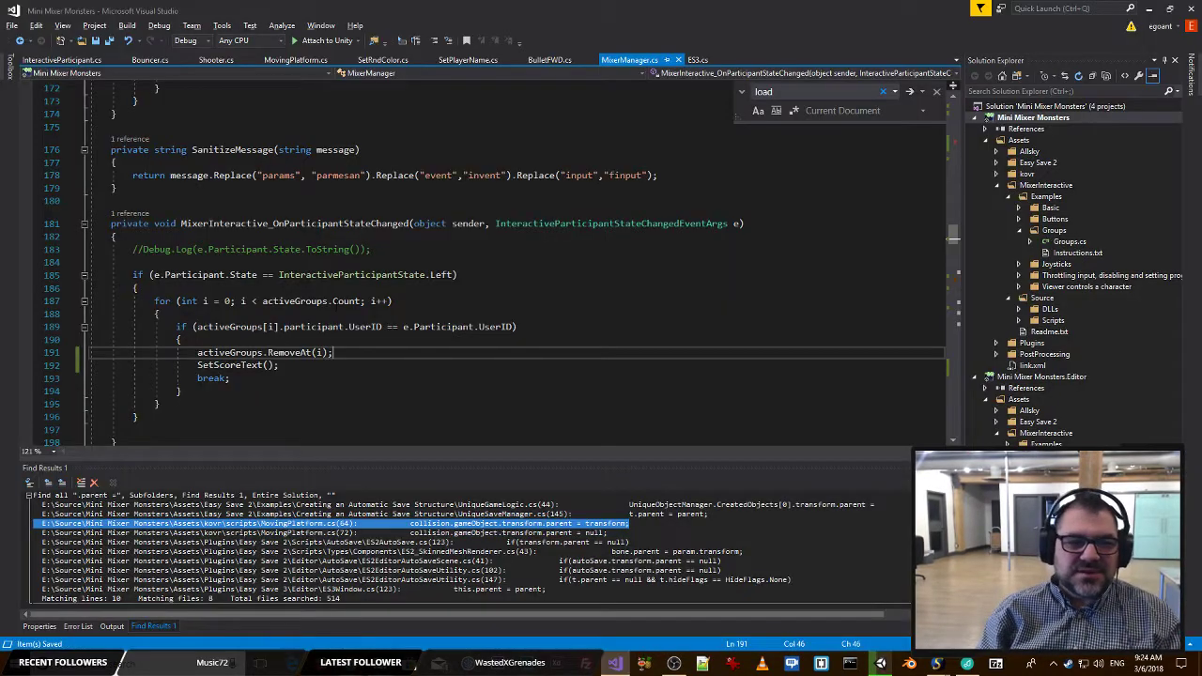
Start a Destroy() call on a new line above activeGroups.RemoveAt(i); in MixerInteractive_OnParticipantStateChanged.
{"action": "key", "text": "Up"}
{"action": "key", "text": "Up"}
{"action": "key", "text": "Up"}
{"action": "key", "text": "Up"}
{"action": "left_click", "coordinate": [290, 353]}
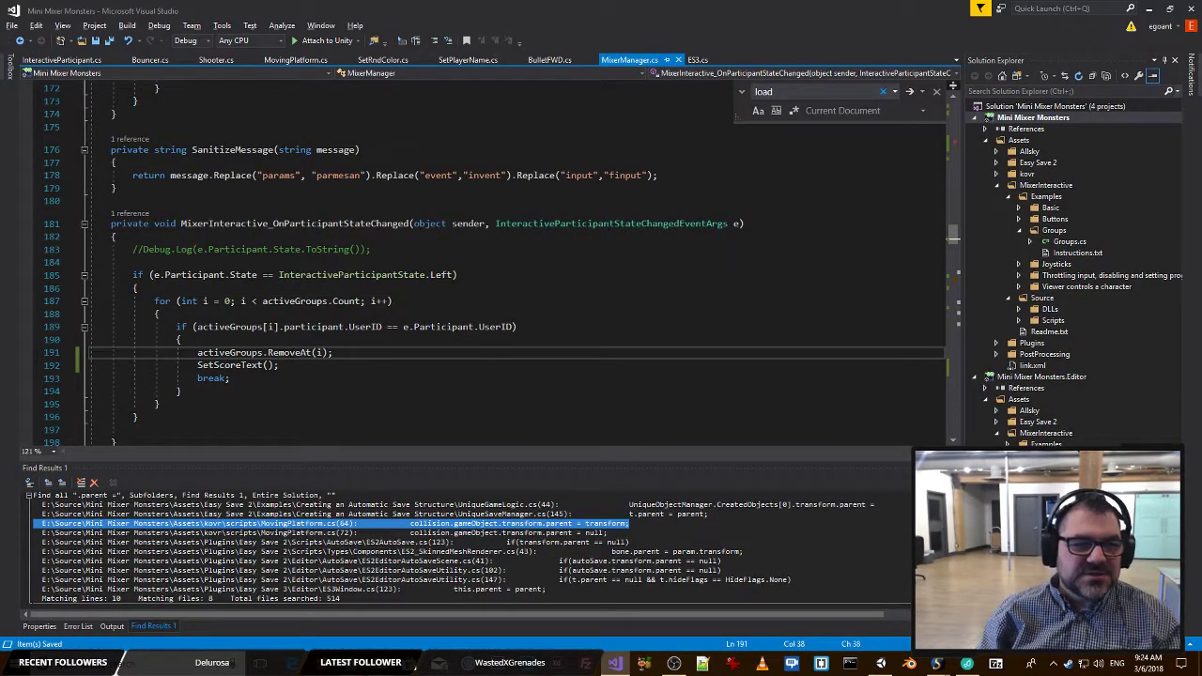
{"action": "key", "text": "Up"}
{"action": "key", "text": "Return"}
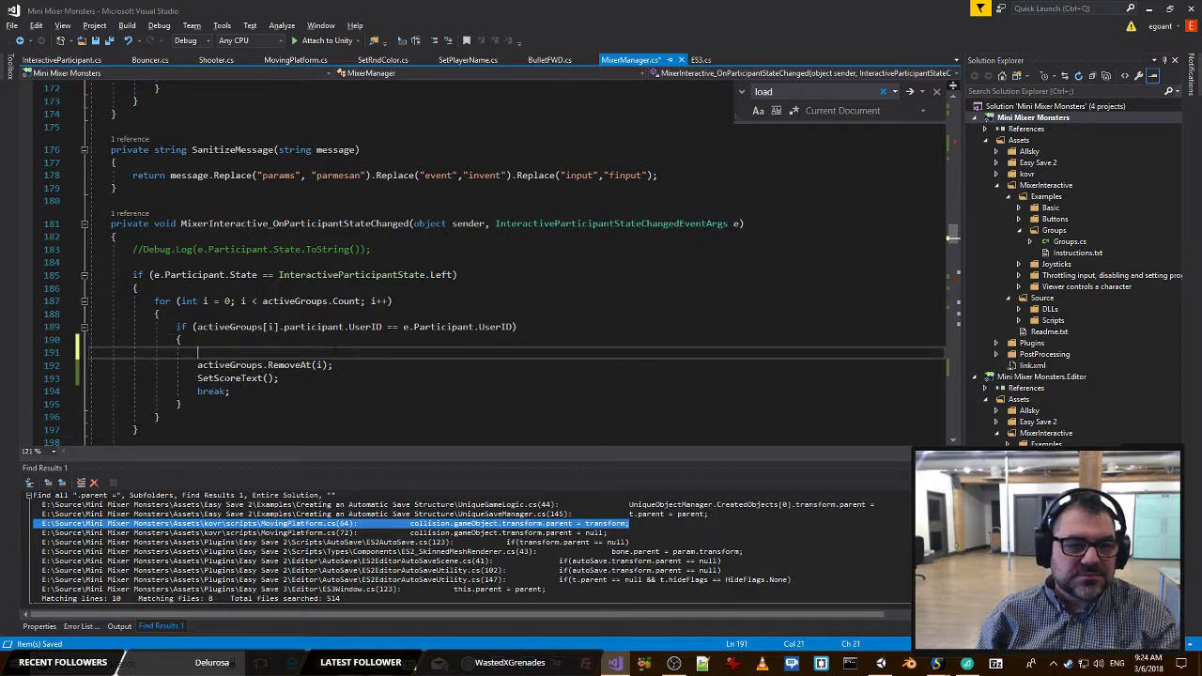
{"action": "left_click", "coordinate": [230, 365]}
{"action": "key", "text": "Up"}
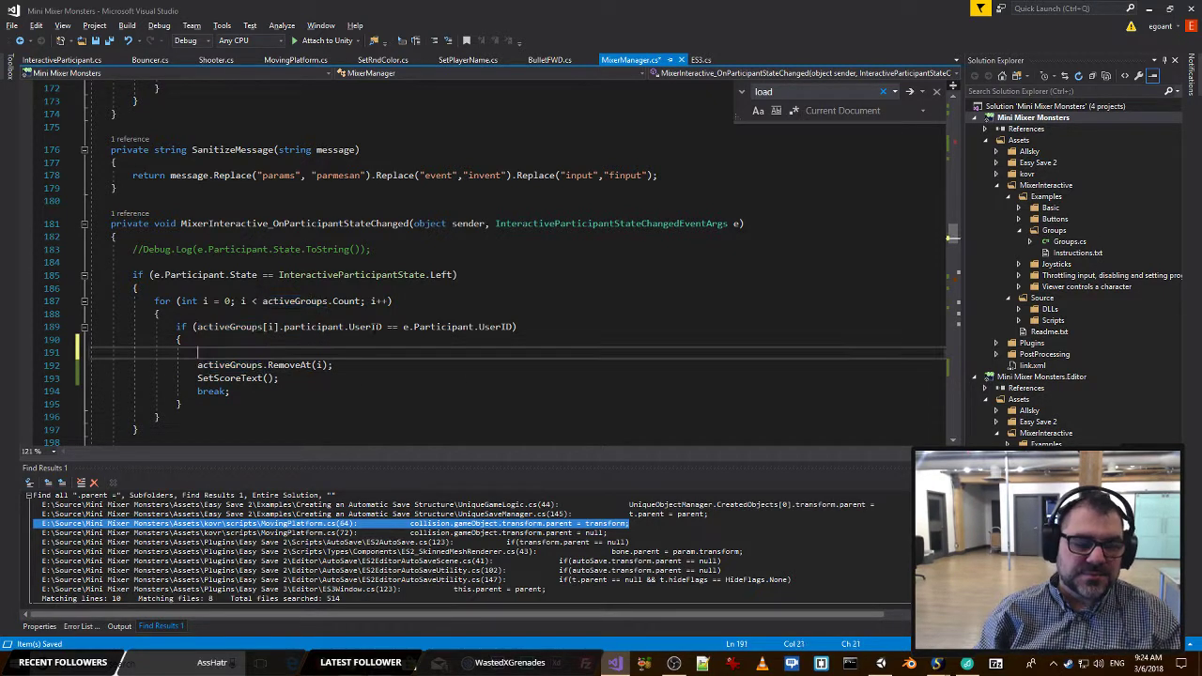
{"action": "type", "text": "Dele"}
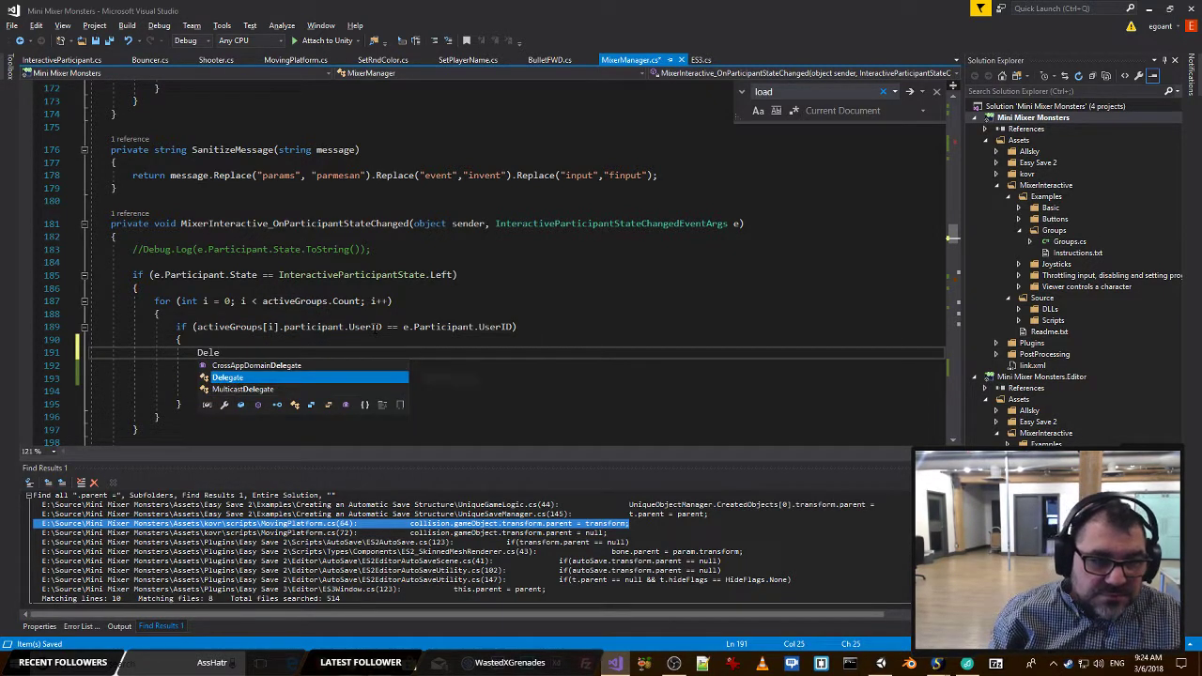
{"action": "key", "text": "BackSpace"}
{"action": "key", "text": "BackSpace"}
{"action": "type", "text": "str"}
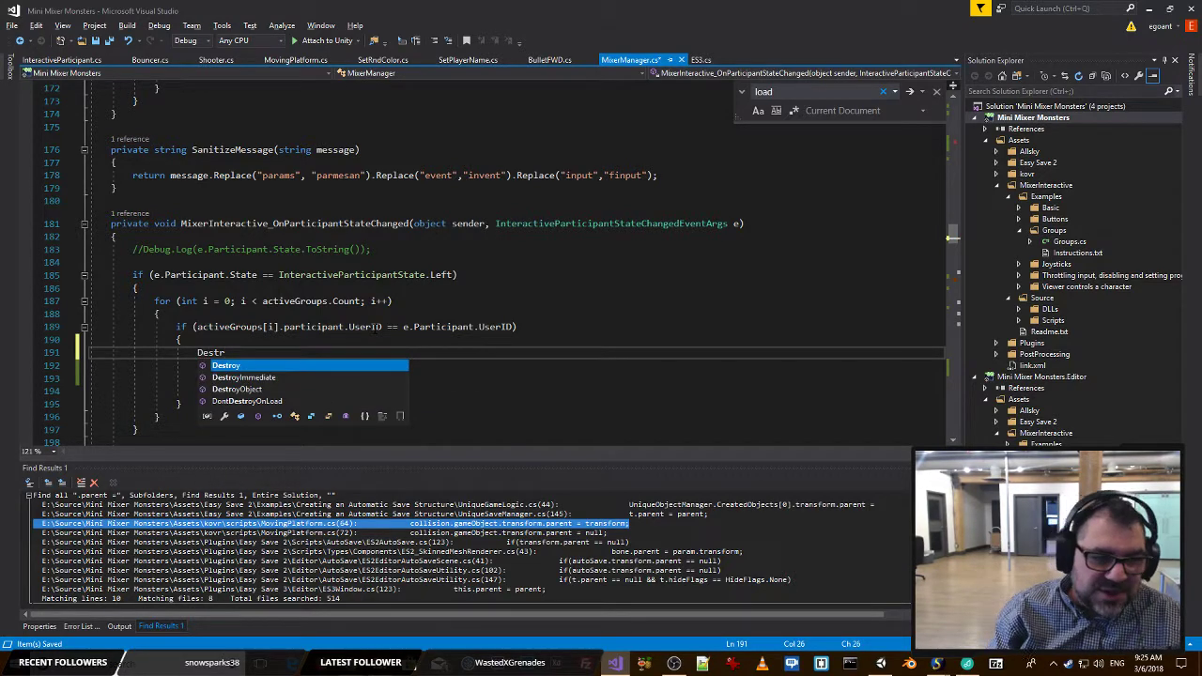
{"action": "key", "text": "Tab"}
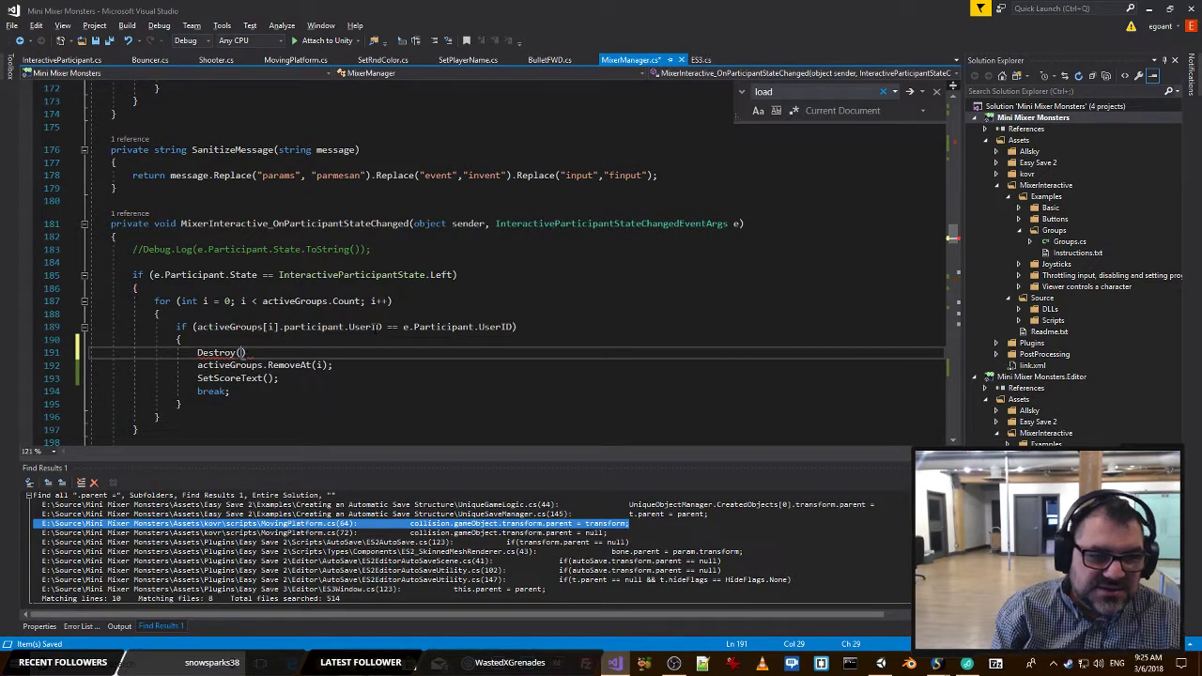
Complete the call as Destroy(activeGroups[i].myMonster); and save the file.
{"action": "key", "text": "ctrl+v"}
{"action": "type", "text": "["}
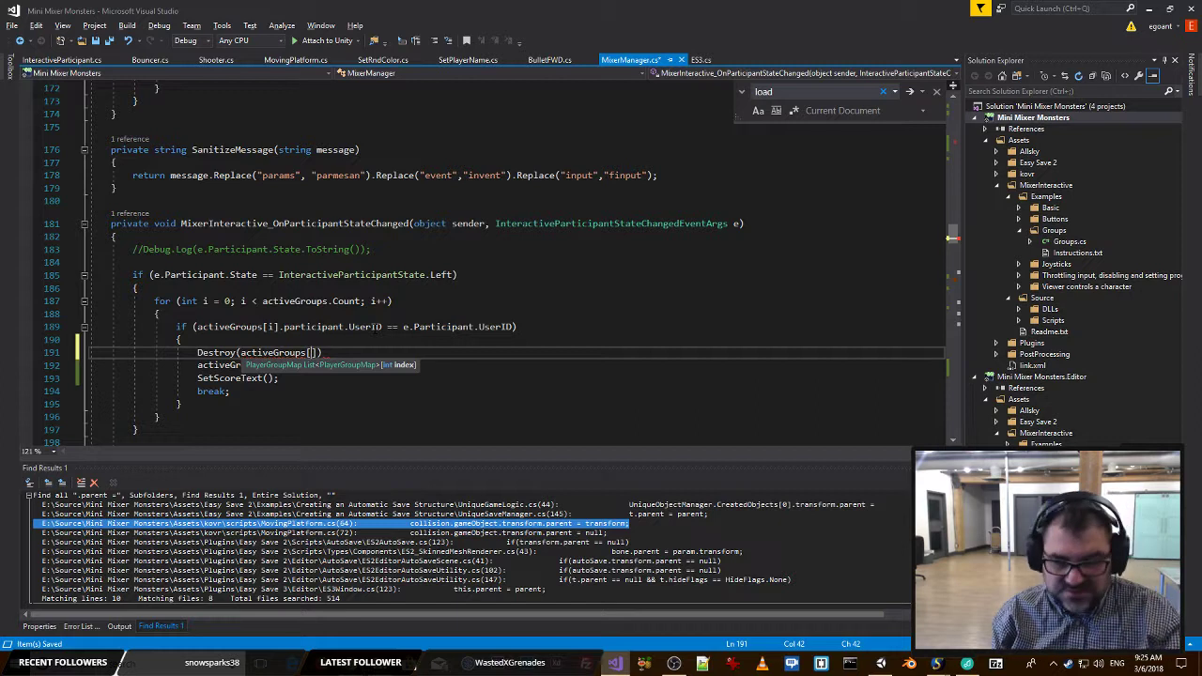
{"action": "type", "text": "i]."}
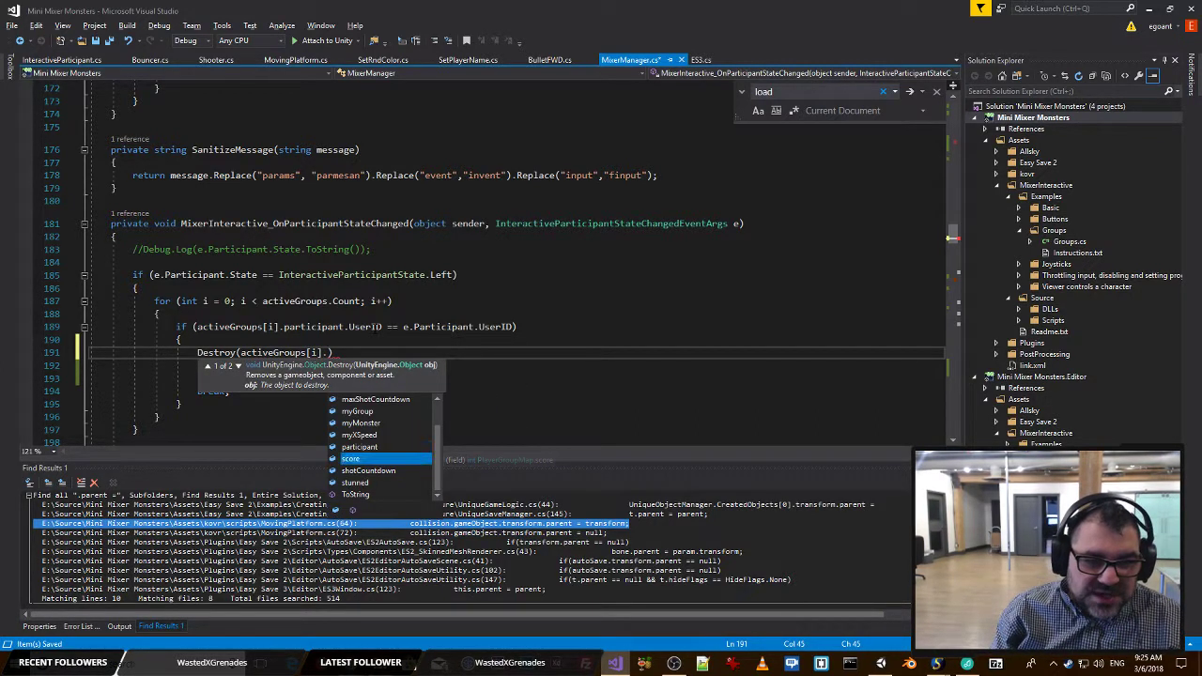
{"action": "key", "text": "Up"}
{"action": "key", "text": "Up"}
{"action": "key", "text": "Up"}
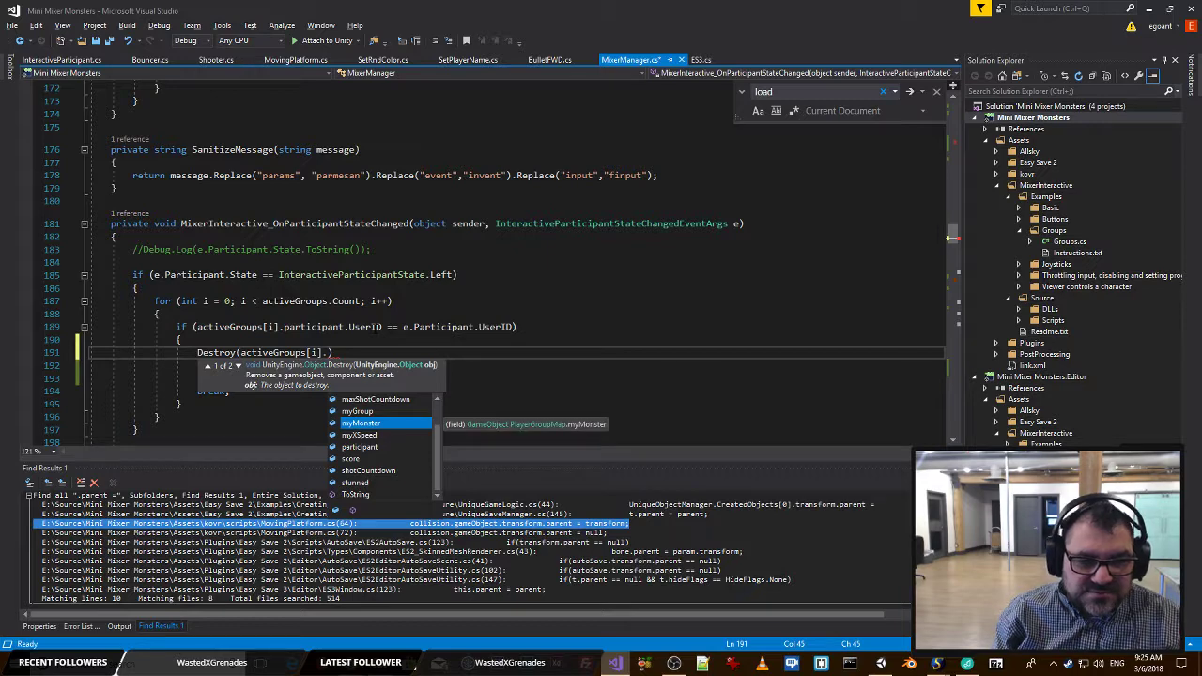
{"action": "key", "text": "Tab"}
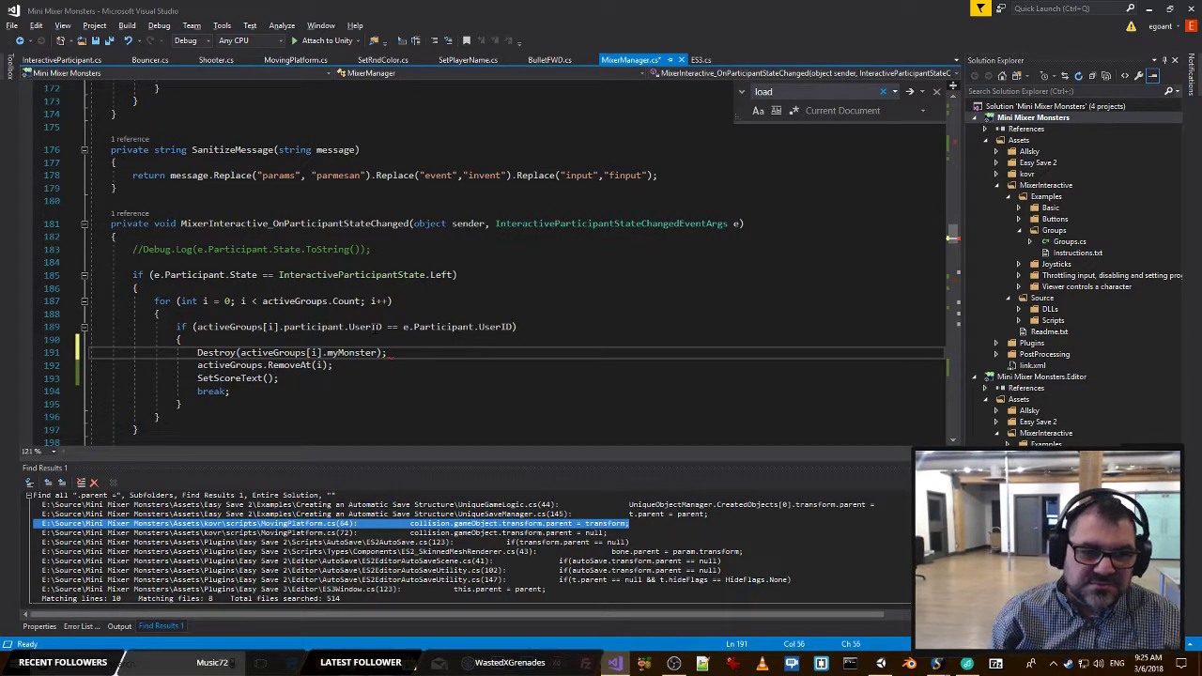
{"action": "type", "text": ";"}
{"action": "key", "text": "ctrl+s"}
Switch to Unity and open the prefabs folder inside the kovr assets folder.
{"action": "key", "text": "alt+Tab"}
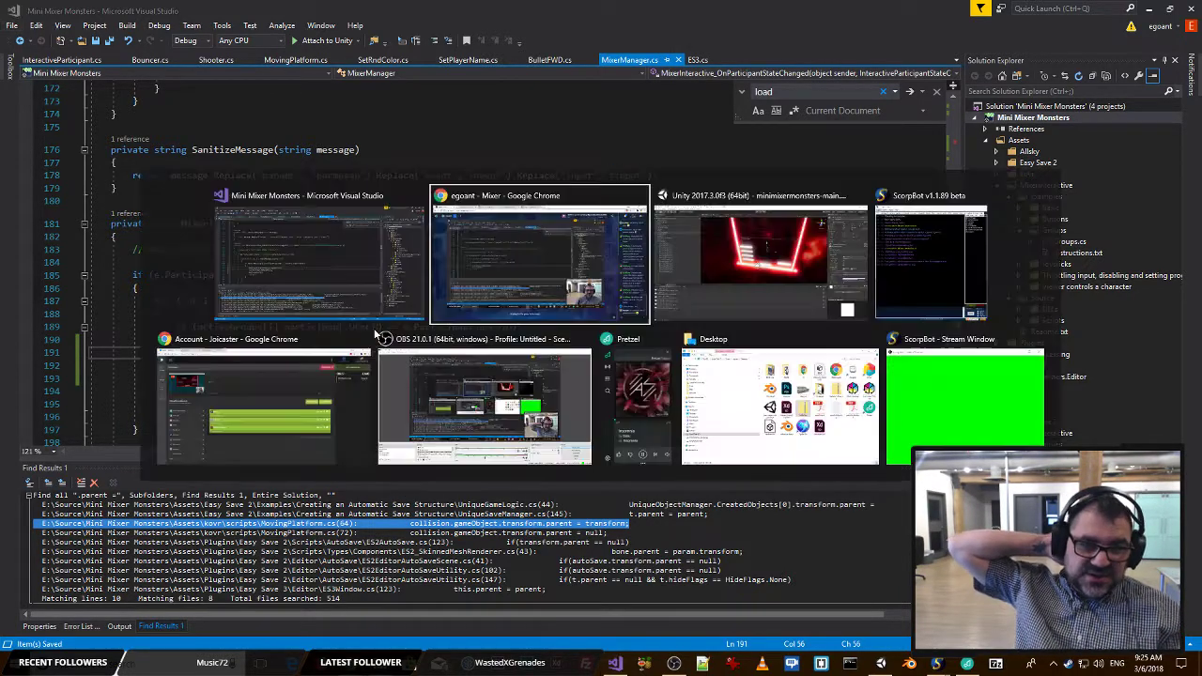
{"action": "key", "text": "alt+Tab"}
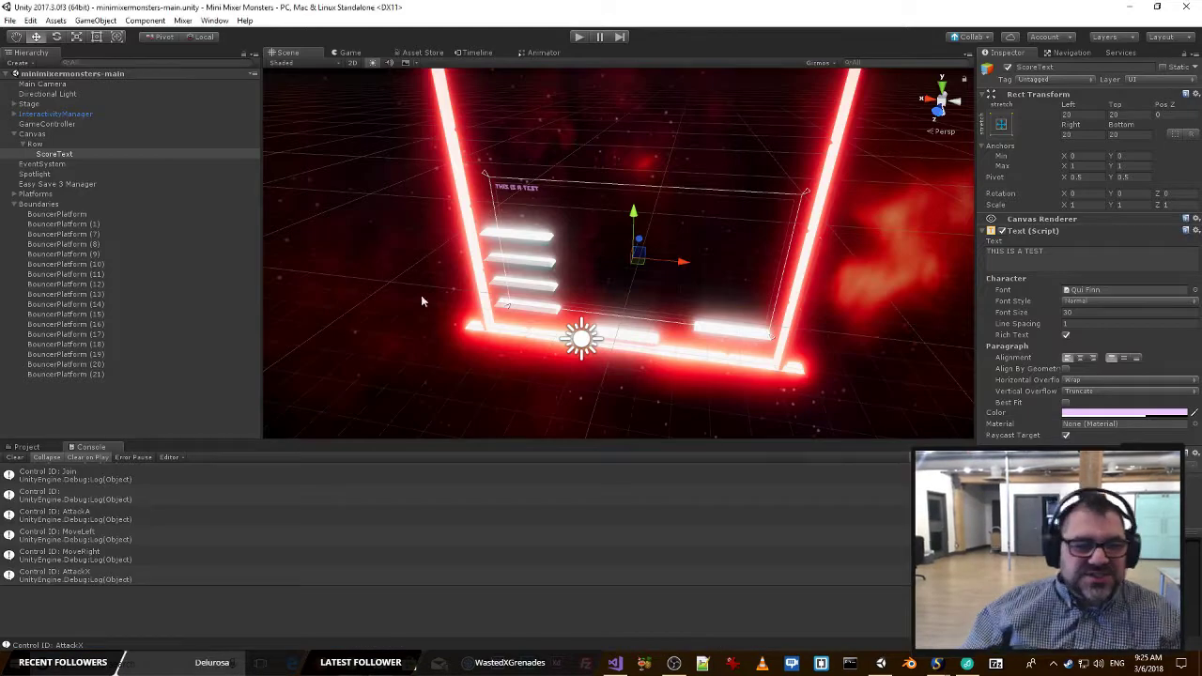
{"action": "left_click", "coordinate": [21, 448]}
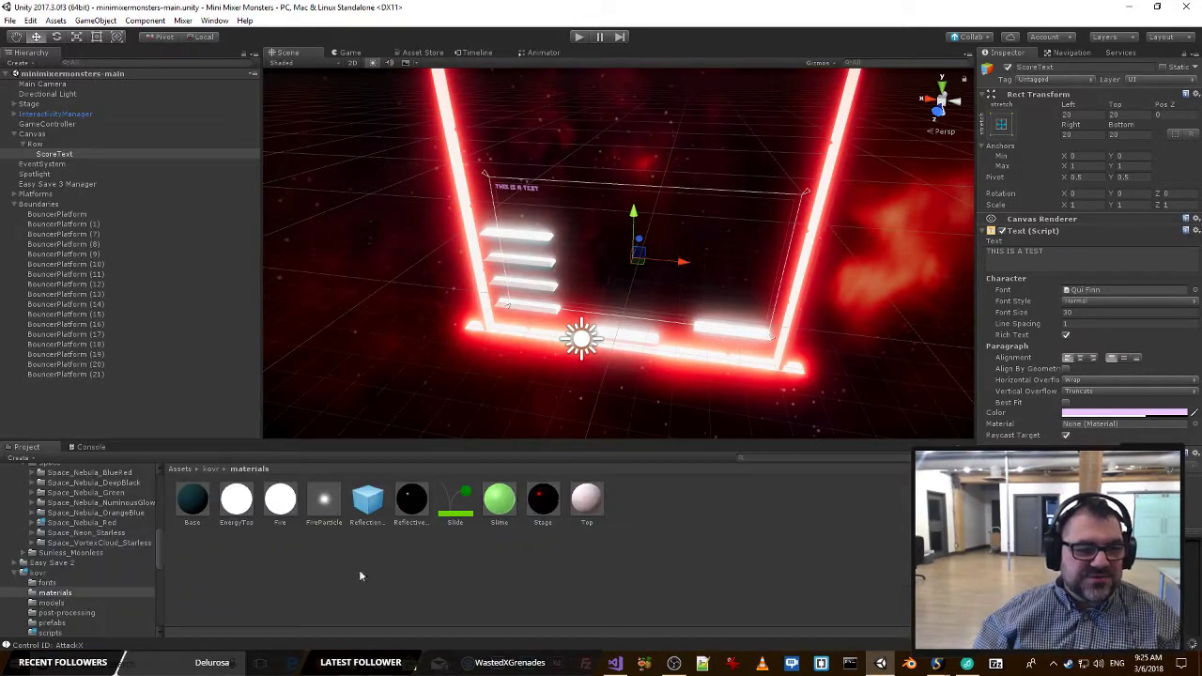
{"action": "left_click", "coordinate": [647, 562]}
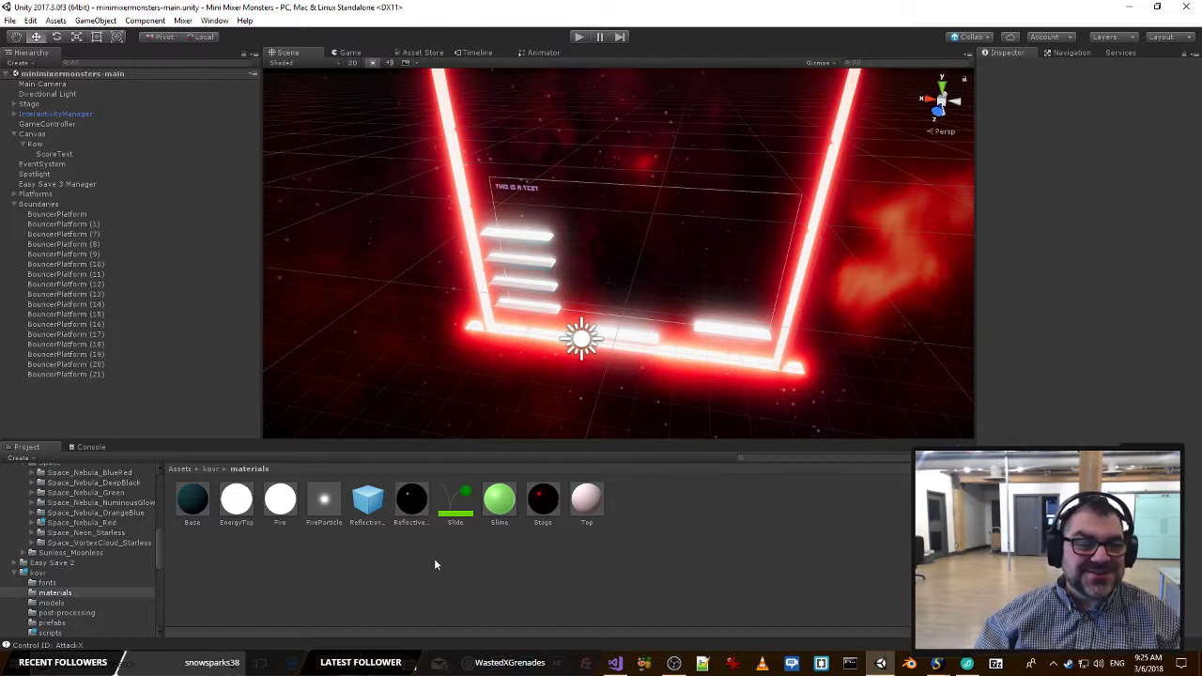
{"action": "left_click", "coordinate": [208, 468]}
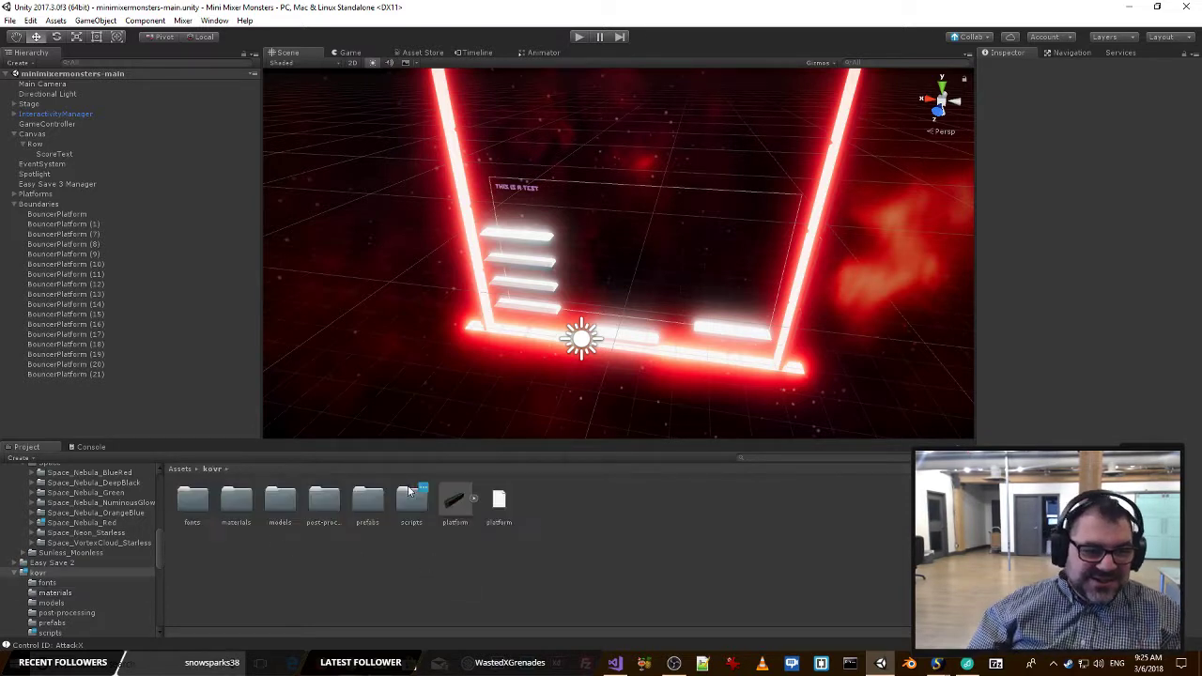
{"action": "left_click", "coordinate": [379, 507]}
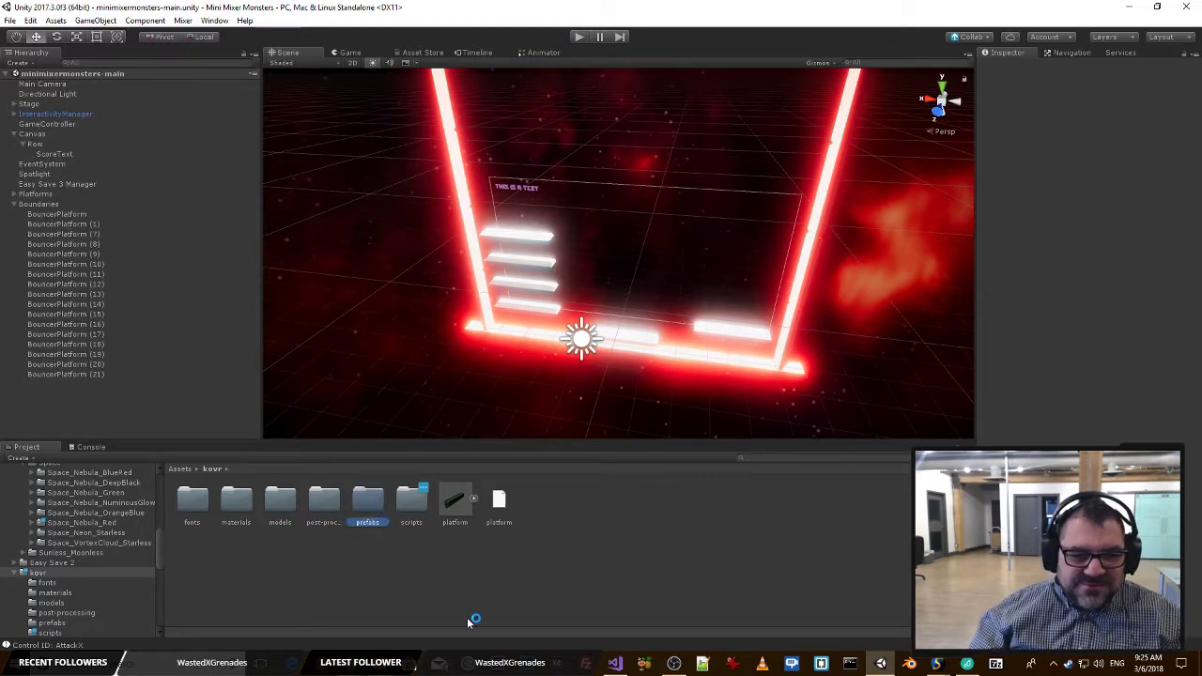
{"action": "double_click", "coordinate": [375, 509]}
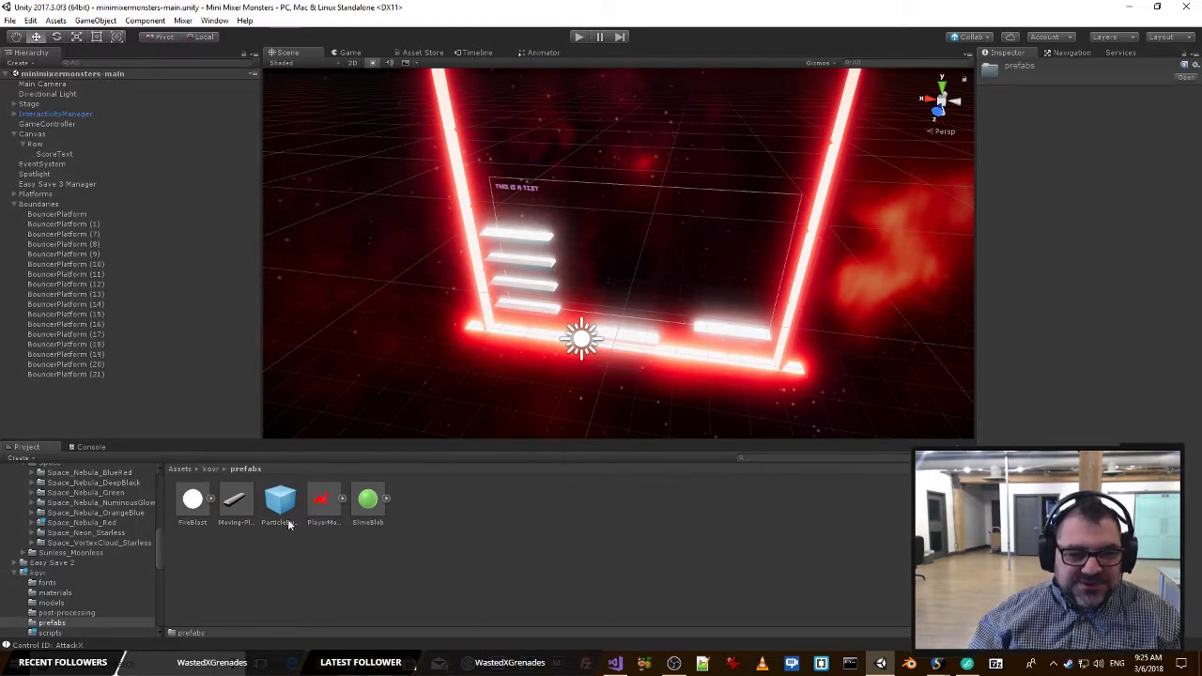
Add the PlayerMonster prefab to the scene and expand its Bat_Red and RIG children in the hierarchy.
{"action": "left_click_drag", "start_coordinate": [321, 498], "coordinate": [83, 419]}
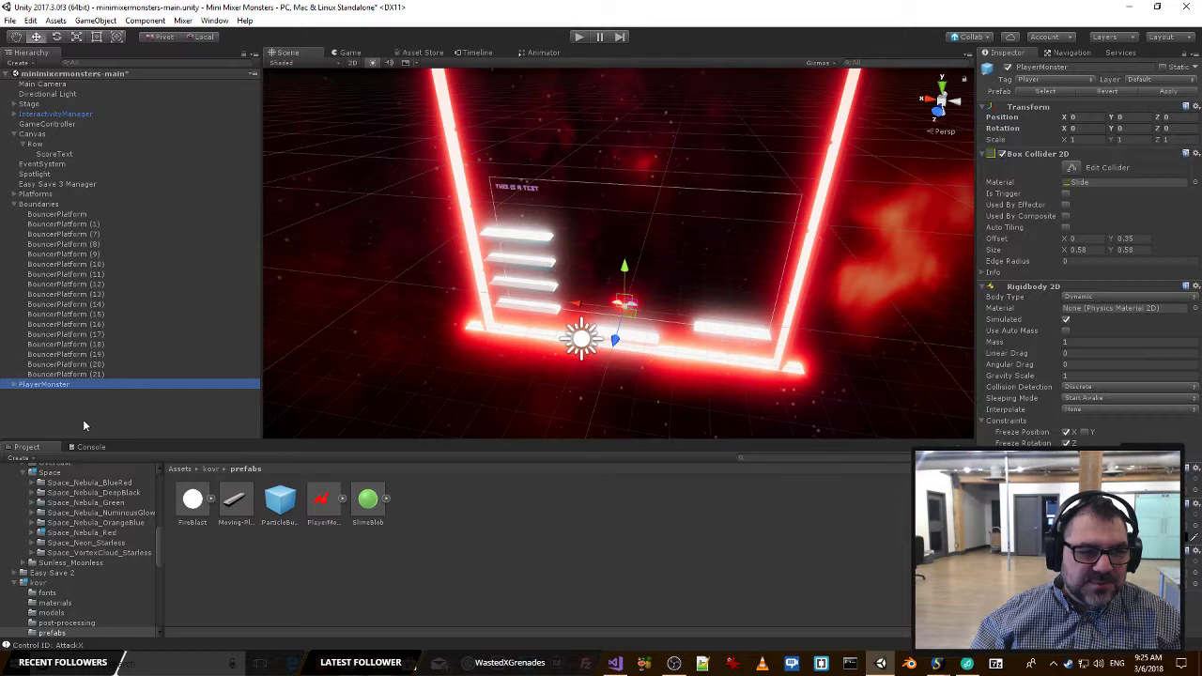
{"action": "left_click", "coordinate": [14, 386]}
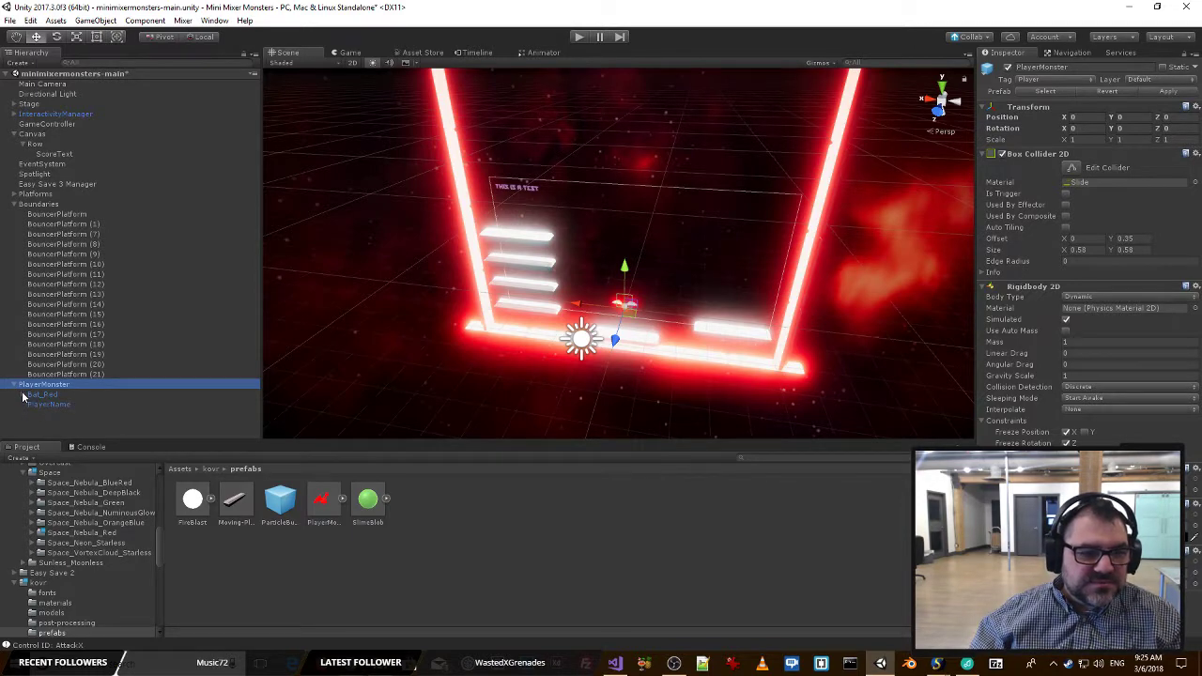
{"action": "left_click", "coordinate": [22, 394]}
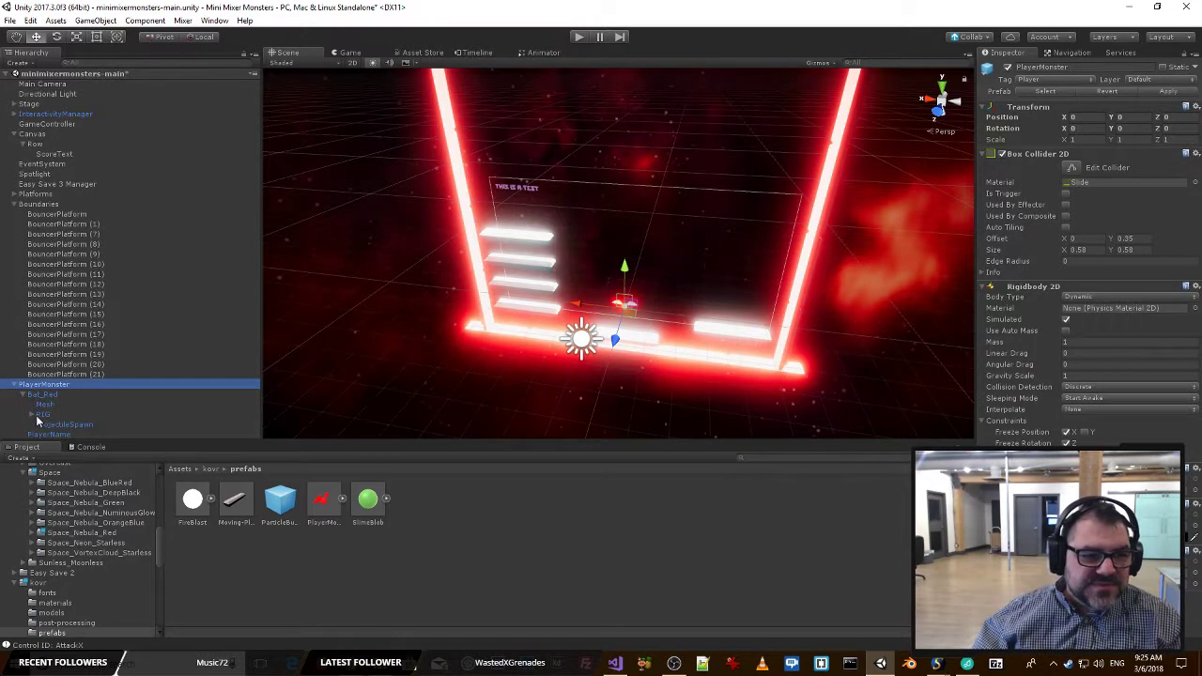
{"action": "left_click", "coordinate": [32, 414]}
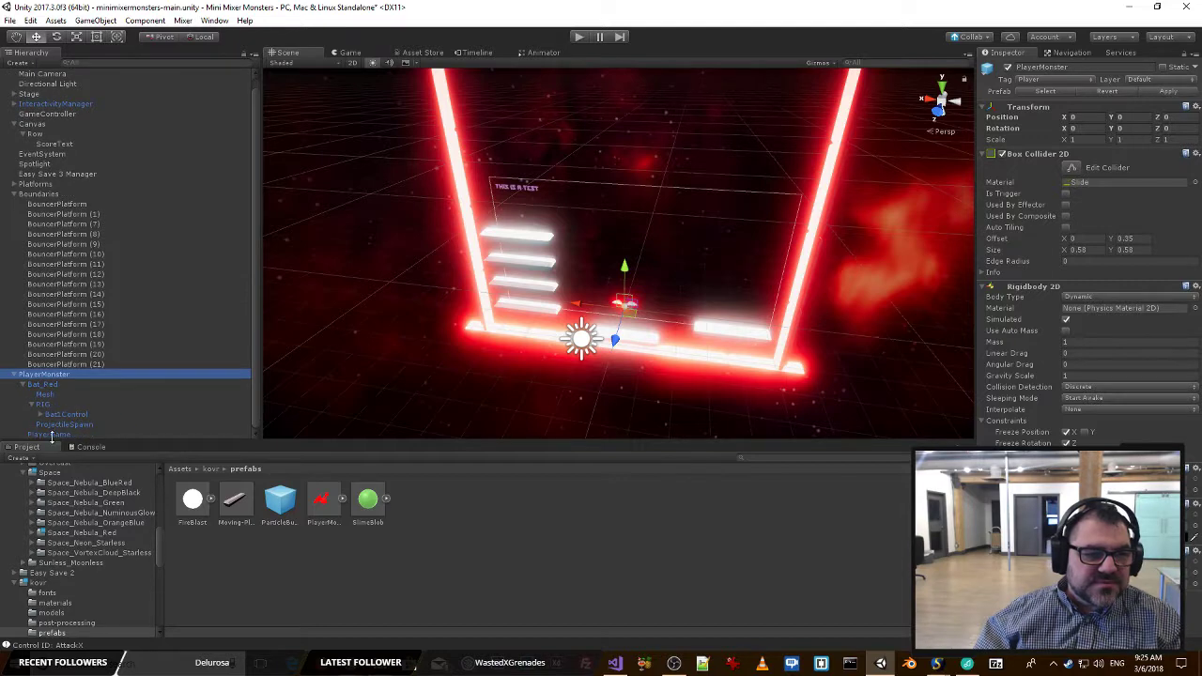
Replace the Text Mesh text of the PlayerName object with a sample player name.
{"action": "double_click", "coordinate": [56, 435]}
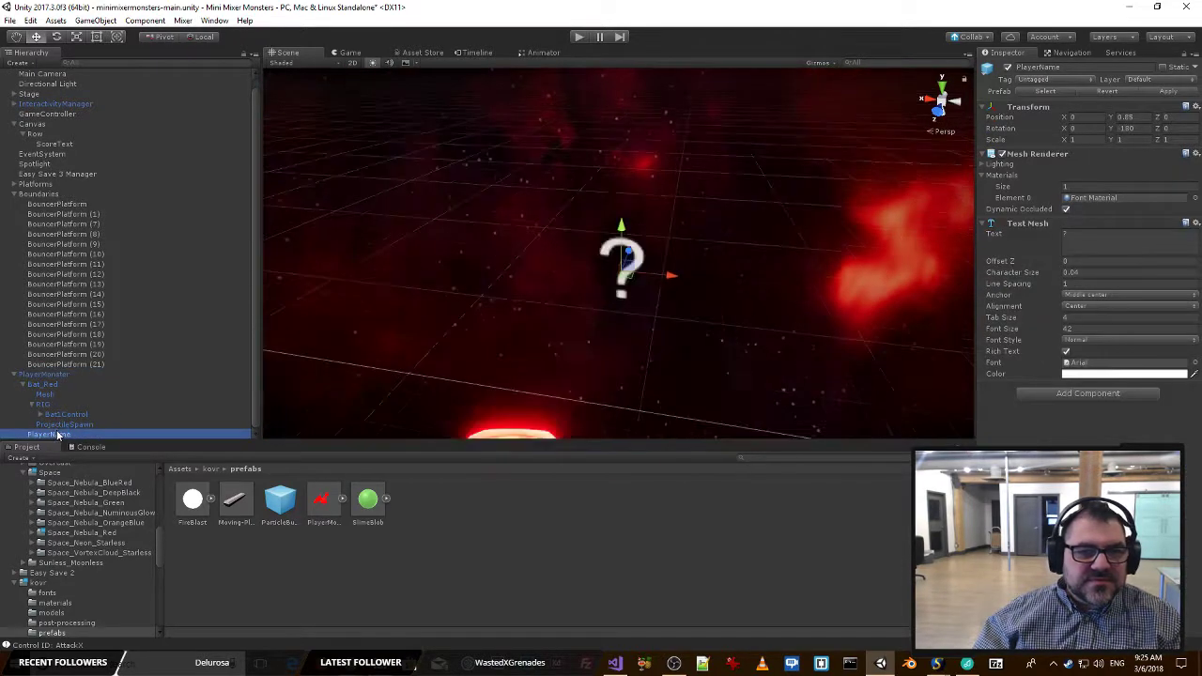
{"action": "right_click_drag", "start_coordinate": [756, 364], "coordinate": [770, 152]}
{"action": "left_click", "coordinate": [1100, 245]}
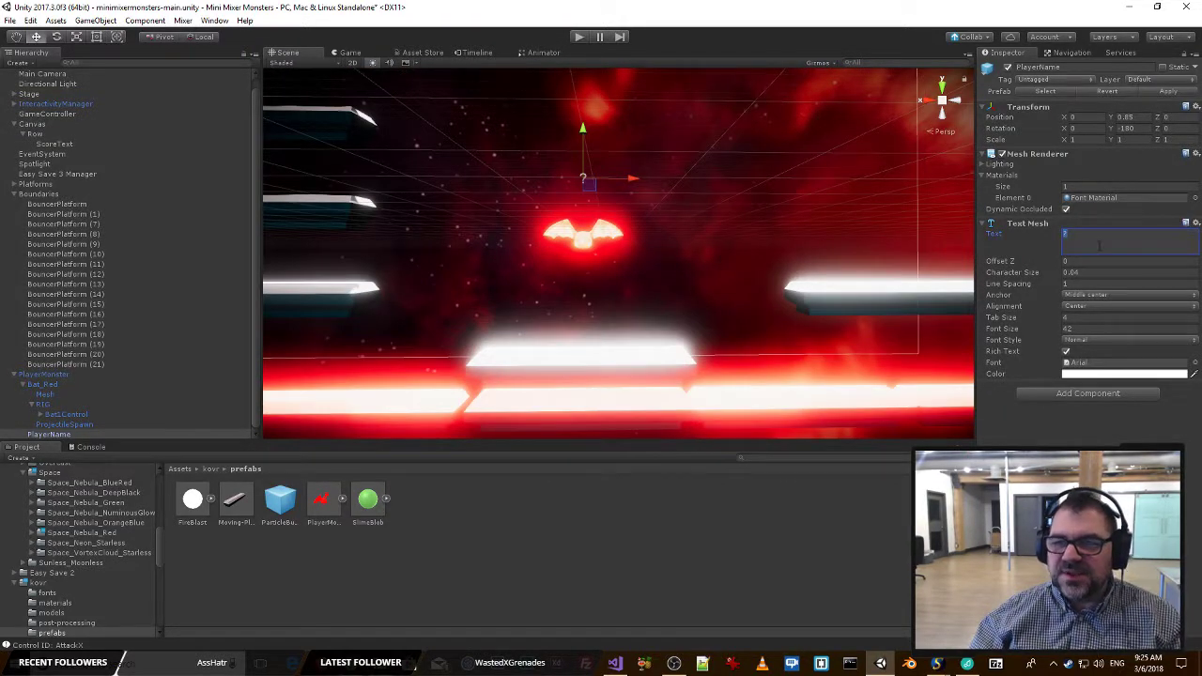
{"action": "type", "text": "Eg"}
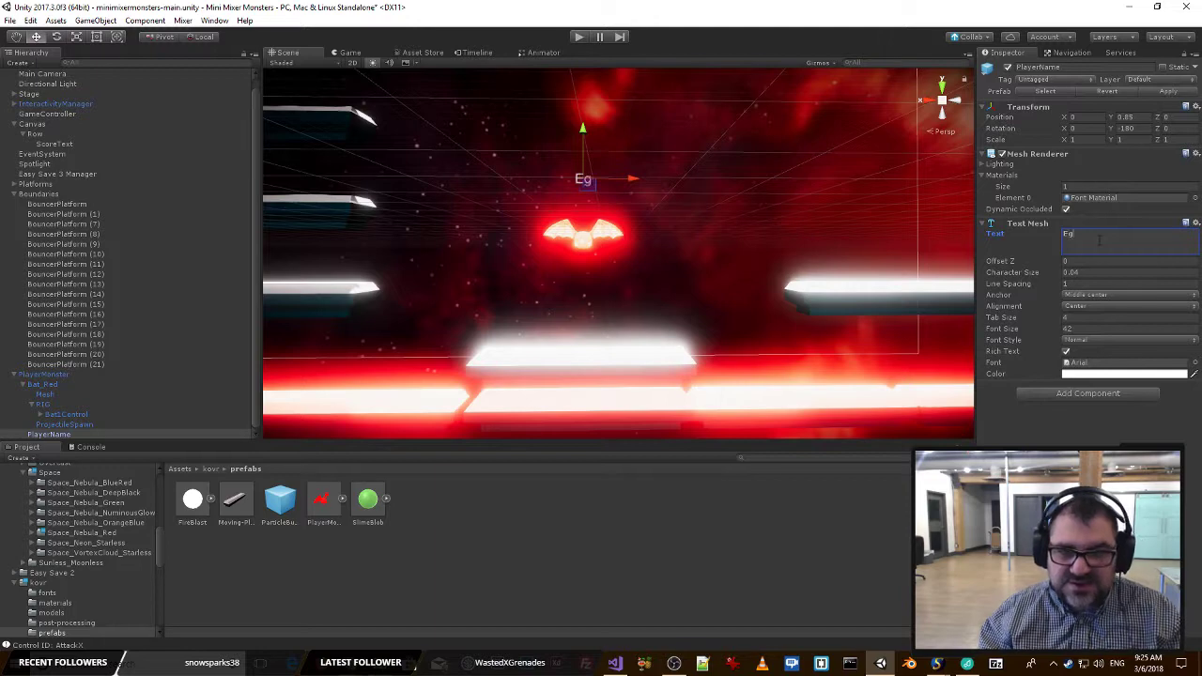
{"action": "type", "text": "oAnt"}
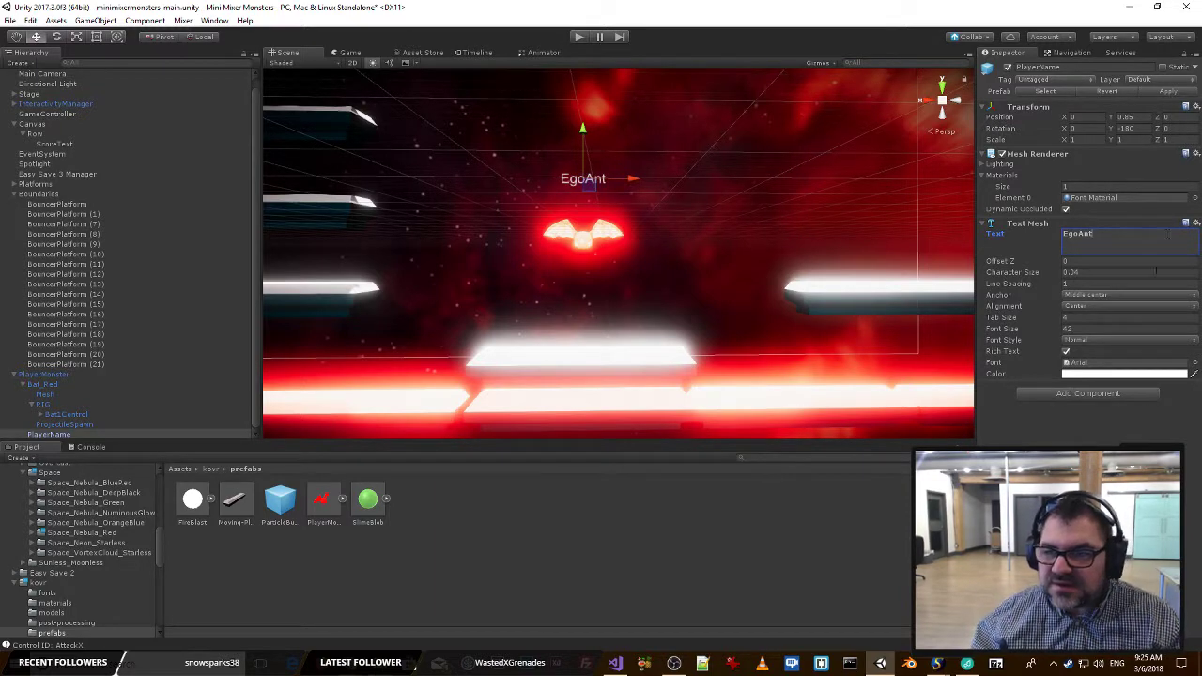
Change the font of the PlayerName Text Mesh to Qui Finn.
{"action": "left_click", "coordinate": [1195, 362]}
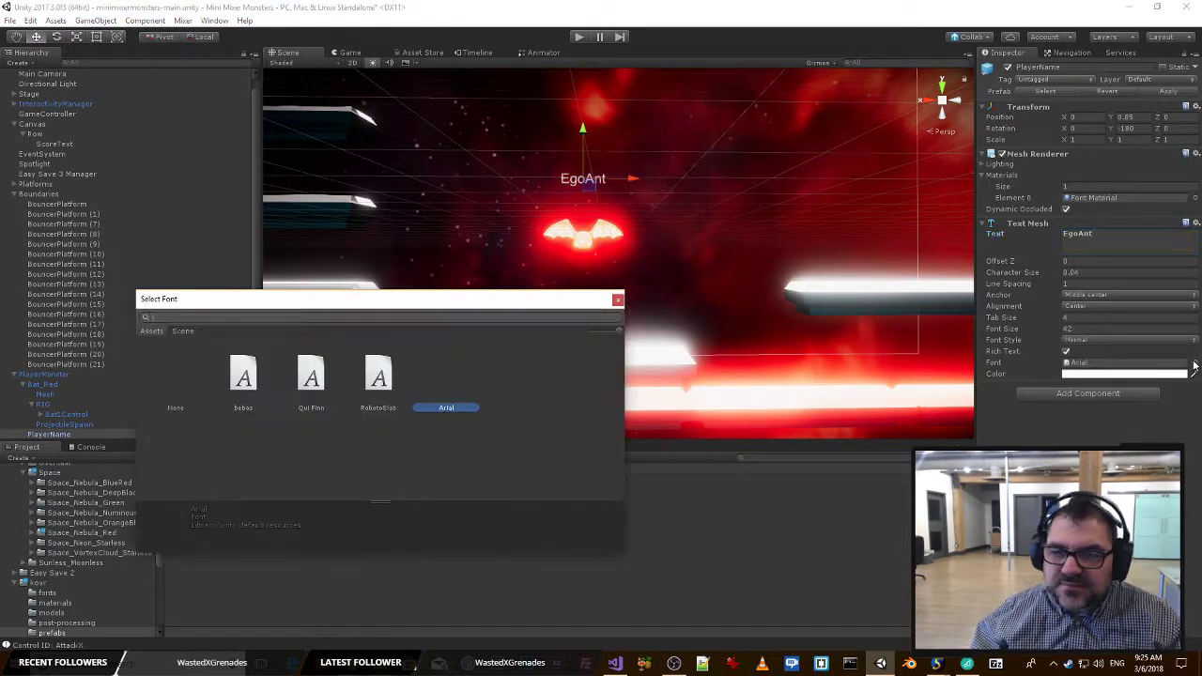
{"action": "left_click", "coordinate": [311, 381]}
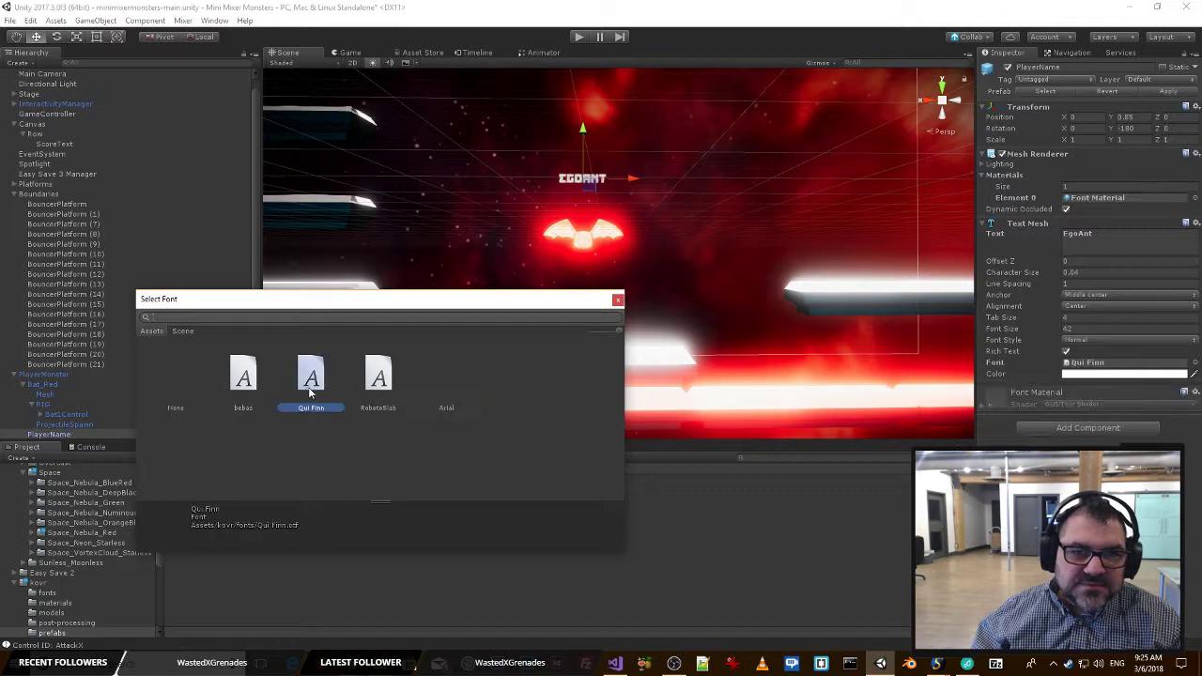
{"action": "left_click", "coordinate": [618, 300]}
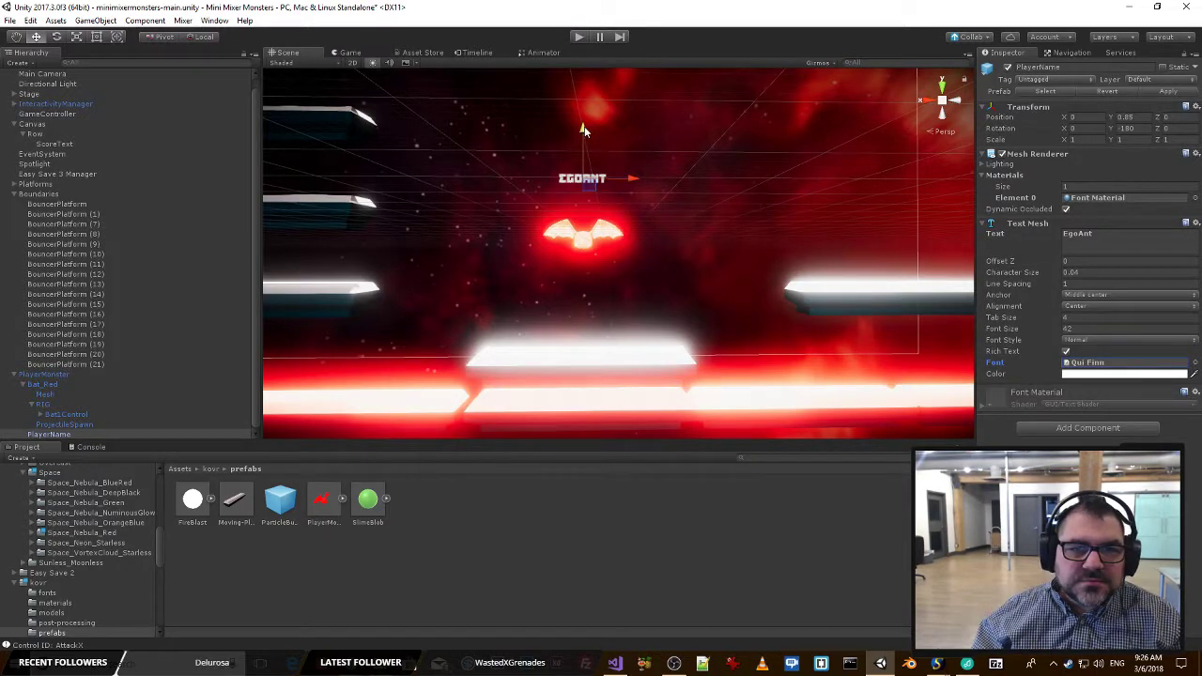
Move the PlayerName label down below the bat, to a Y position of about -0.179.
{"action": "left_click_drag", "start_coordinate": [583, 128], "coordinate": [739, 252]}
{"action": "right_click_drag", "start_coordinate": [738, 251], "coordinate": [739, 252]}
{"action": "key", "text": "s"}
{"action": "key", "text": "d"}
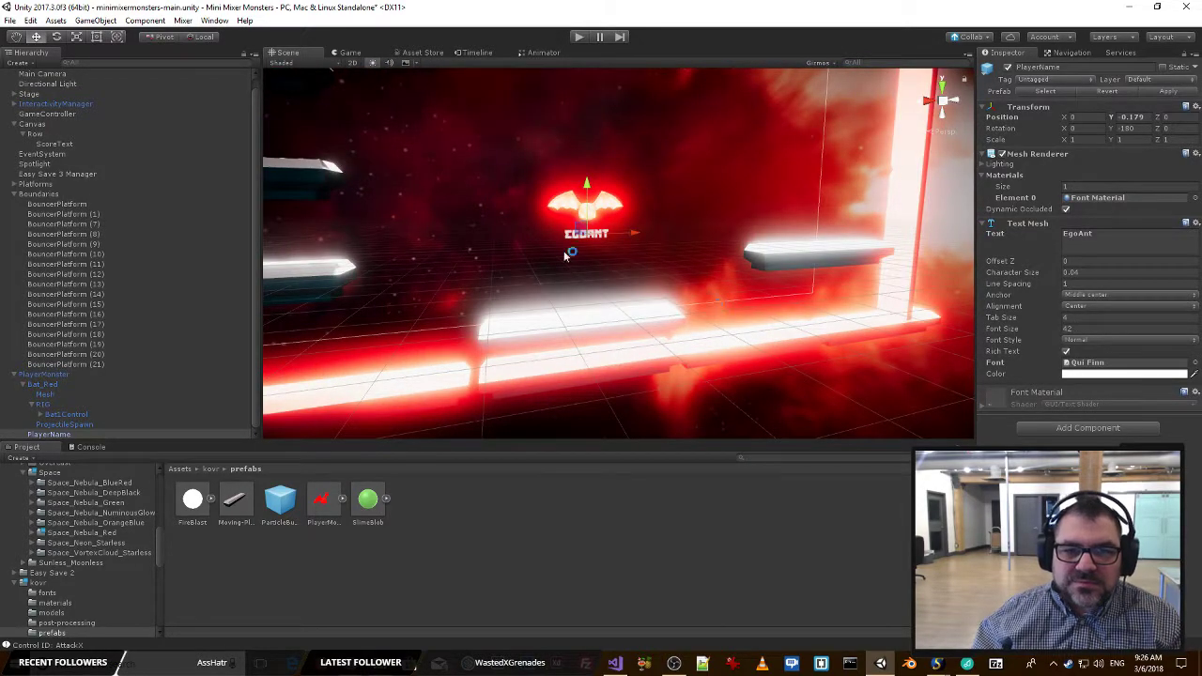
{"action": "mouse_move", "coordinate": [571, 252]}
{"action": "right_mouse_down"}
{"action": "mouse_move", "coordinate": [536, 273]}
{"action": "mouse_move", "coordinate": [571, 231]}
{"action": "right_mouse_up"}
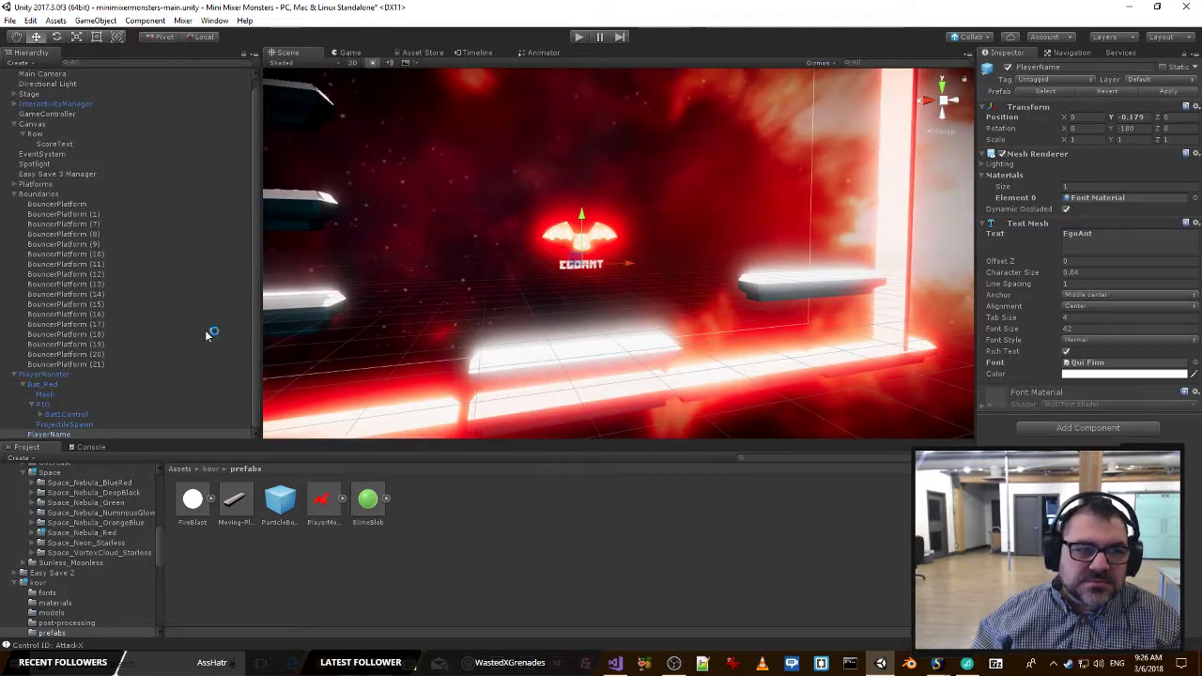
Select the Mesh of Bat_Red, start play mode and examine the monster with its name label up close in the Scene view.
{"action": "left_click", "coordinate": [57, 386]}
{"action": "right_click_drag", "start_coordinate": [610, 301], "coordinate": [714, 263]}
{"action": "left_click", "coordinate": [45, 395]}
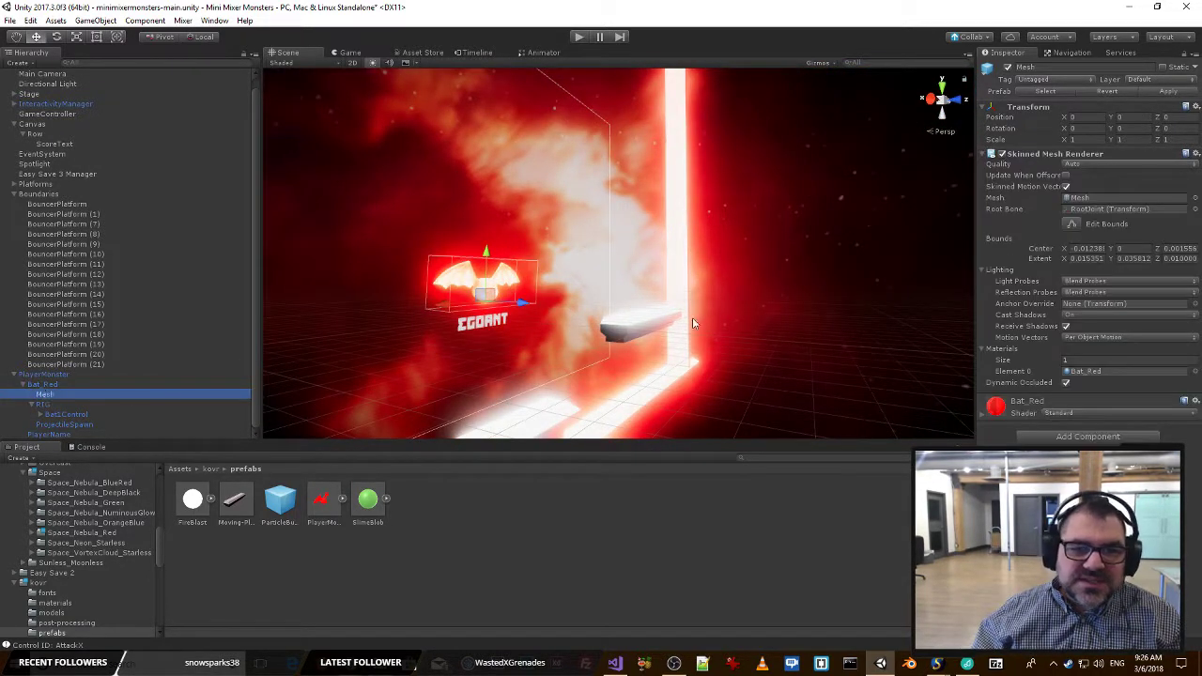
{"action": "right_click_drag", "start_coordinate": [692, 320], "coordinate": [510, 323]}
{"action": "key", "text": "w"}
{"action": "left_click", "coordinate": [580, 35]}
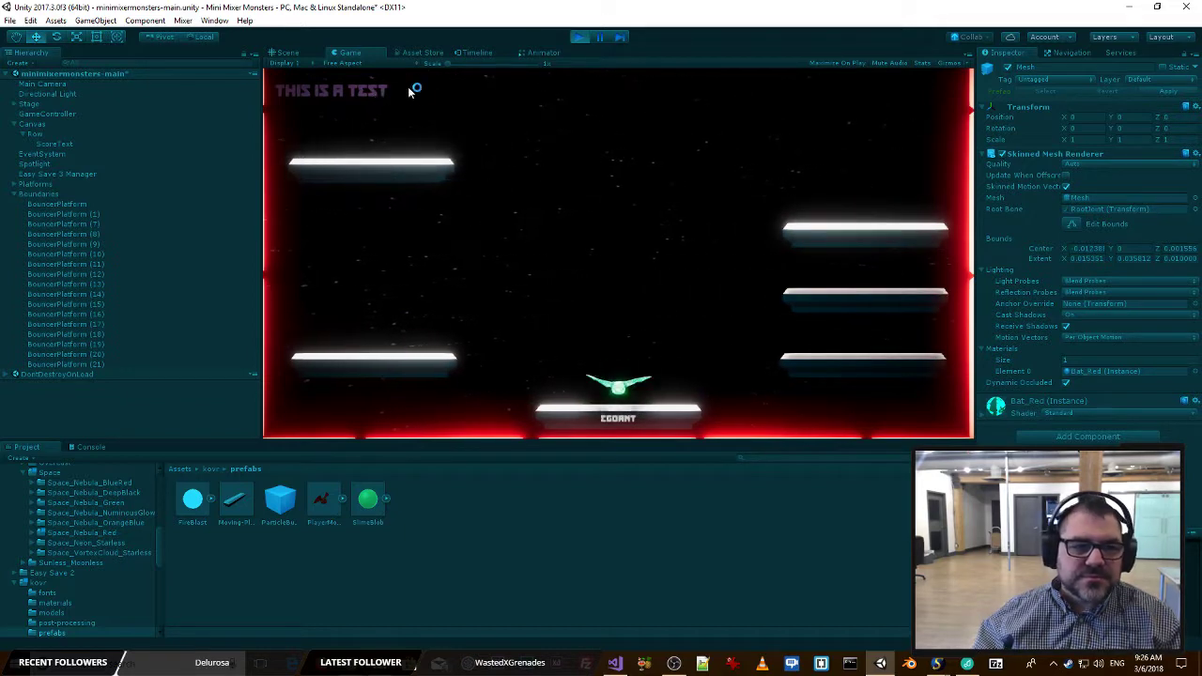
{"action": "left_click", "coordinate": [297, 56]}
{"action": "right_click_drag", "start_coordinate": [678, 255], "coordinate": [592, 209]}
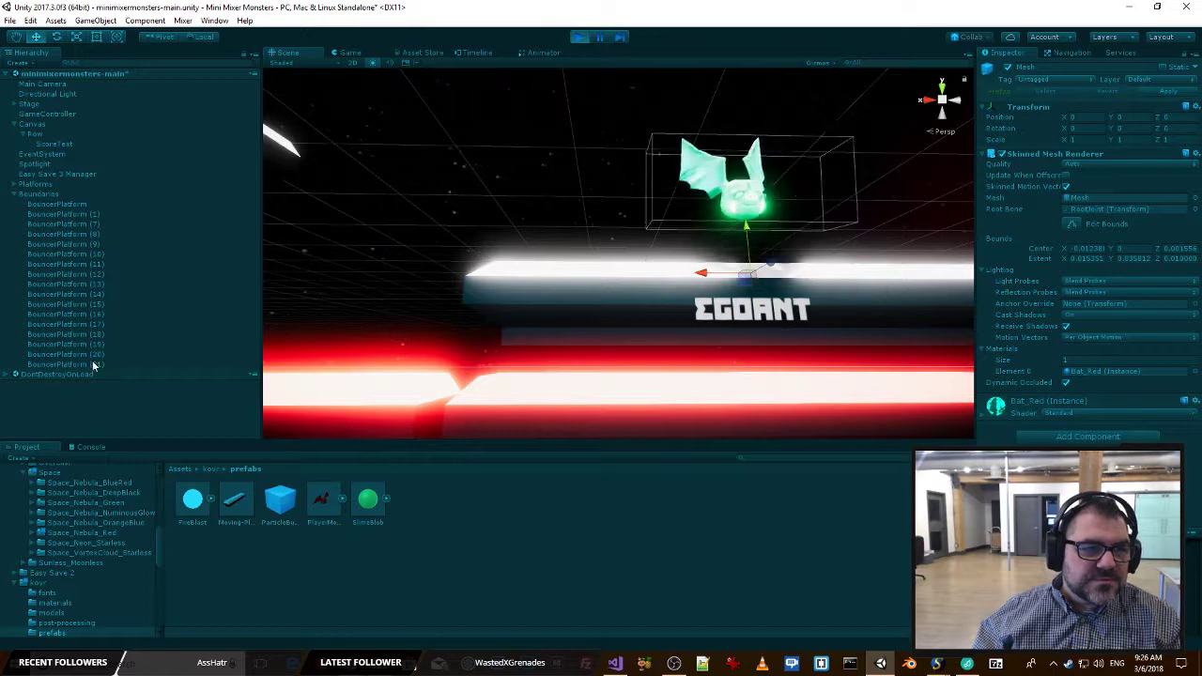
Raise the PlayerName label in play mode to a Y position of about 0.033 and check it in the Game view.
{"action": "left_click", "coordinate": [750, 322]}
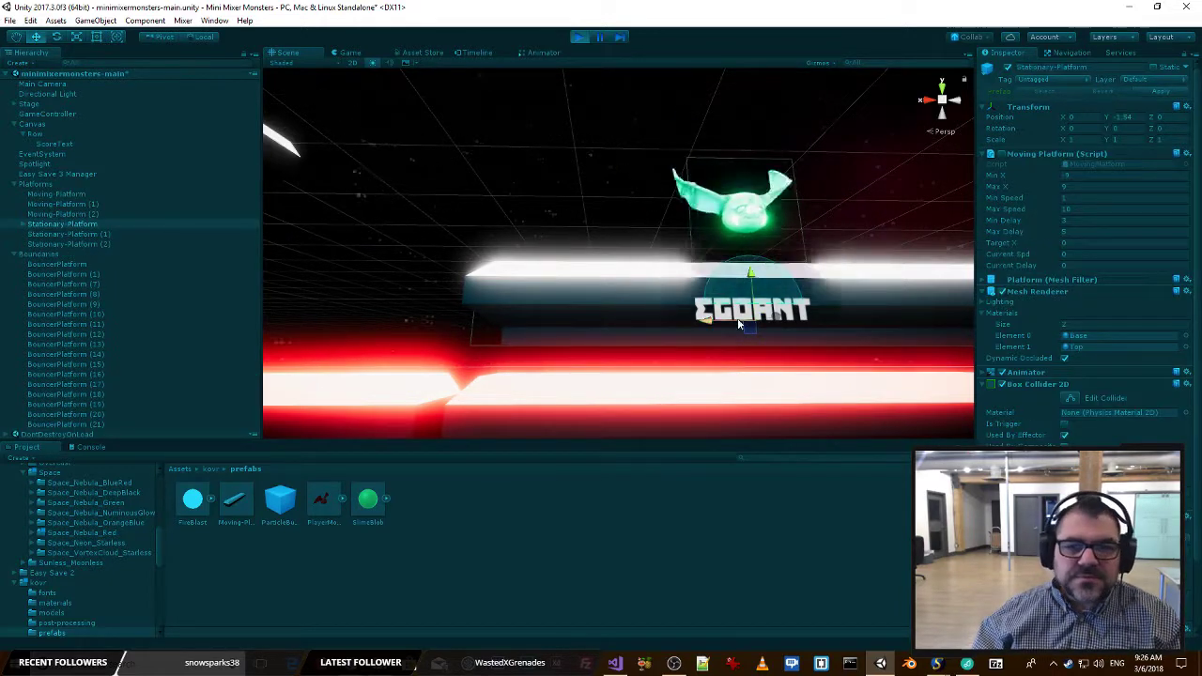
{"action": "left_click", "coordinate": [722, 295]}
{"action": "left_click", "coordinate": [745, 208]}
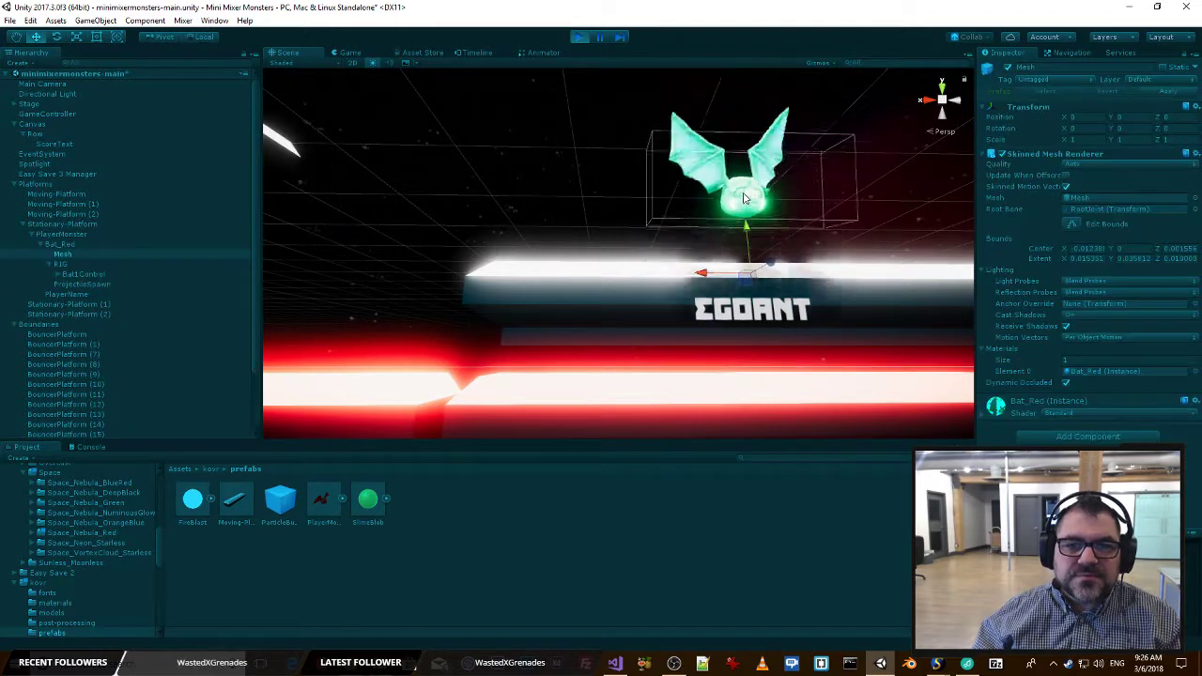
{"action": "left_click", "coordinate": [89, 294]}
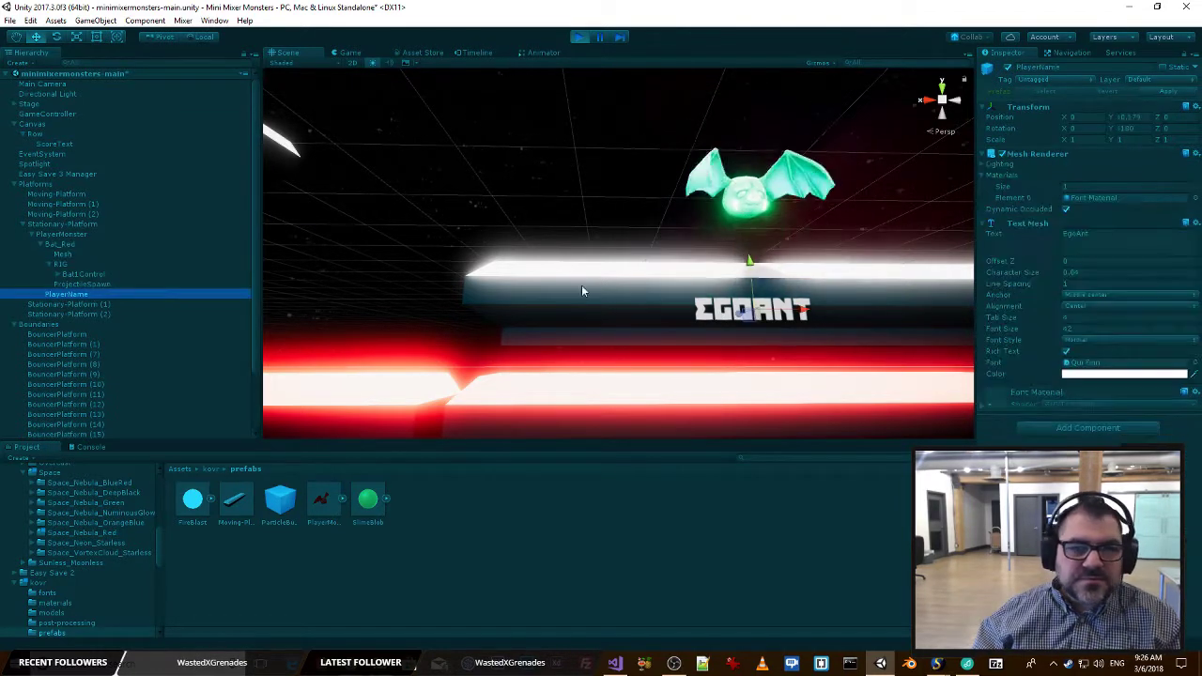
{"action": "right_click_drag", "start_coordinate": [752, 291], "coordinate": [773, 316]}
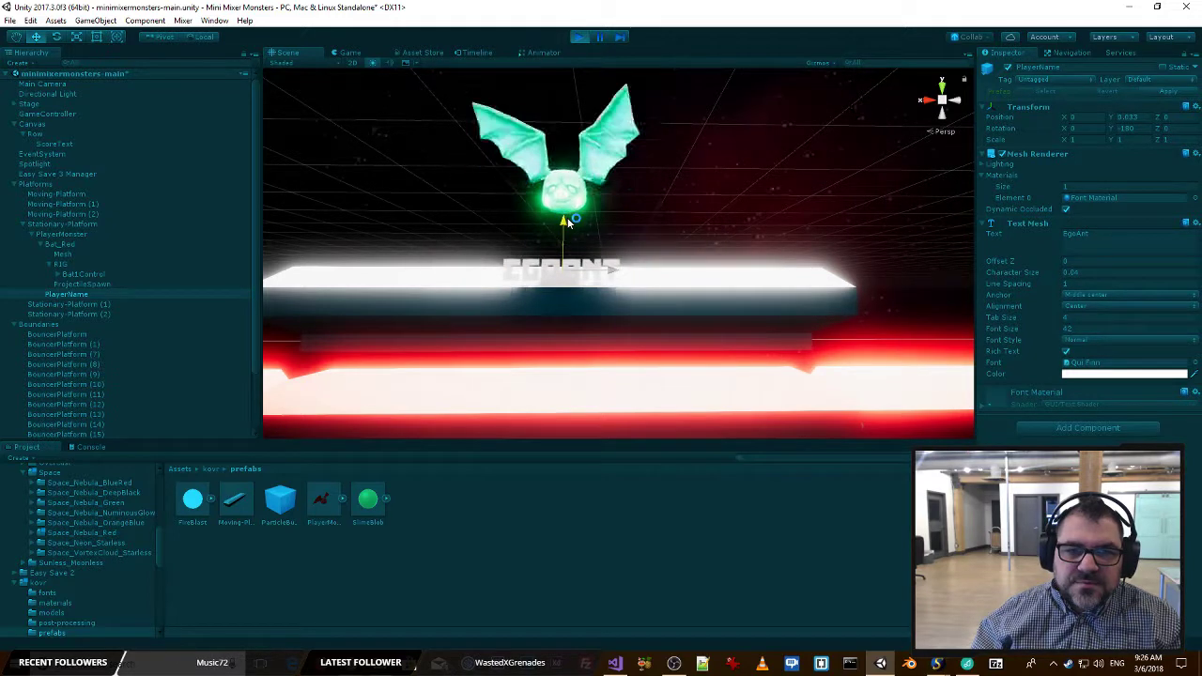
{"action": "left_click", "coordinate": [348, 52]}
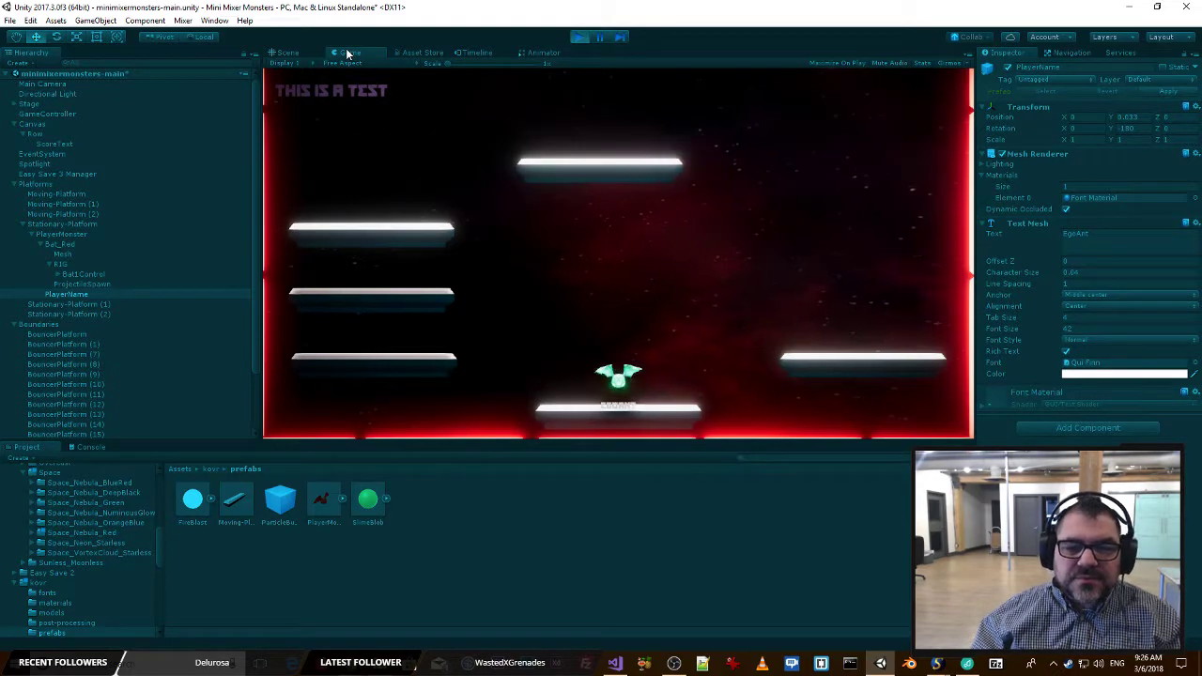
{"action": "left_click", "coordinate": [287, 54]}
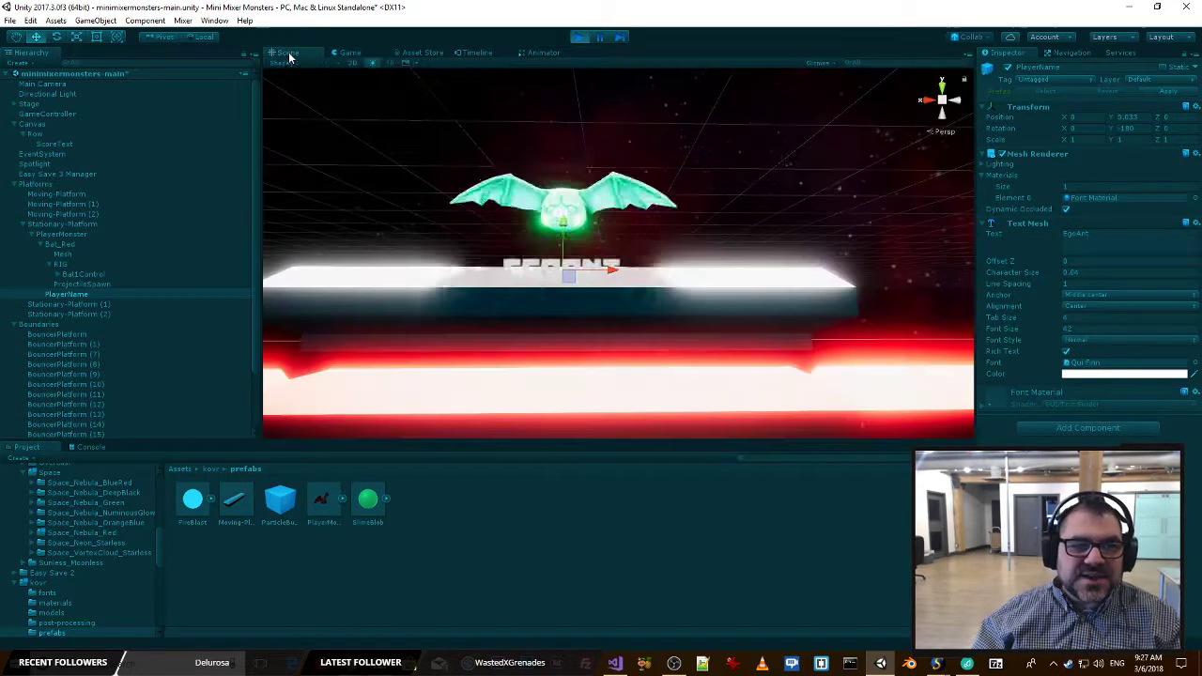
Copy the PlayerName Transform from play mode, stop the game, and paste its values onto the PlayerName under PlayerMonster.
{"action": "left_click", "coordinate": [1186, 107]}
{"action": "left_click", "coordinate": [1137, 166]}
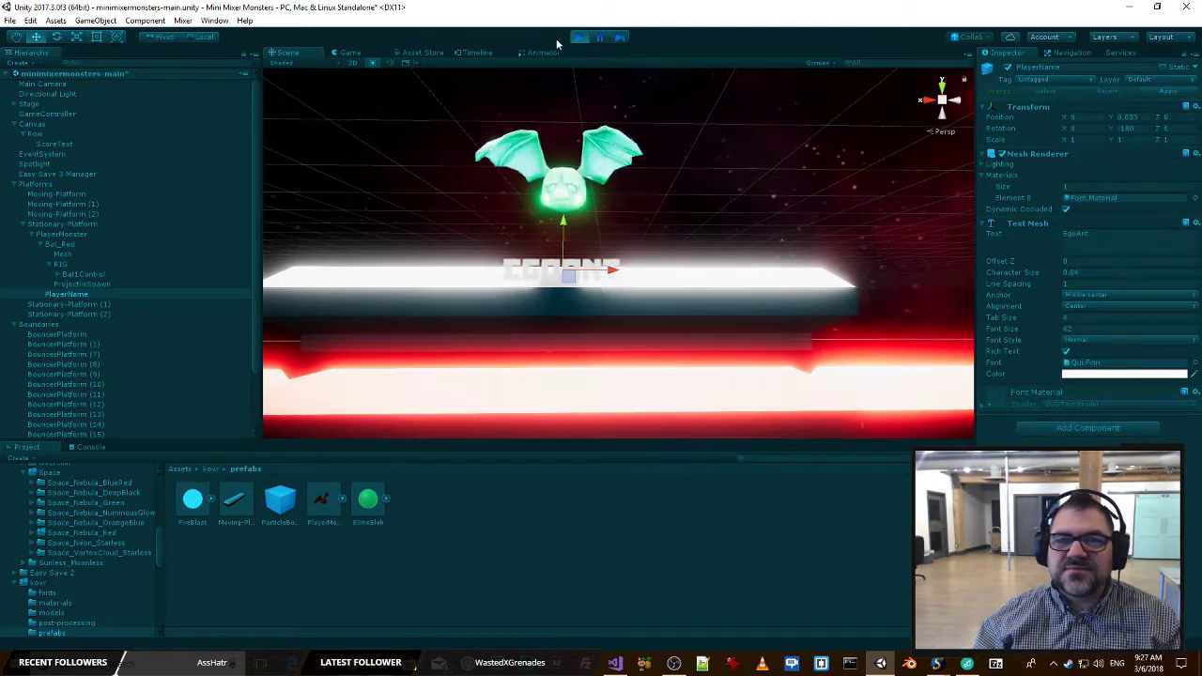
{"action": "left_click", "coordinate": [579, 37]}
{"action": "scroll", "coordinate": [78, 357], "scroll_direction": "down", "scroll_amount": 3}
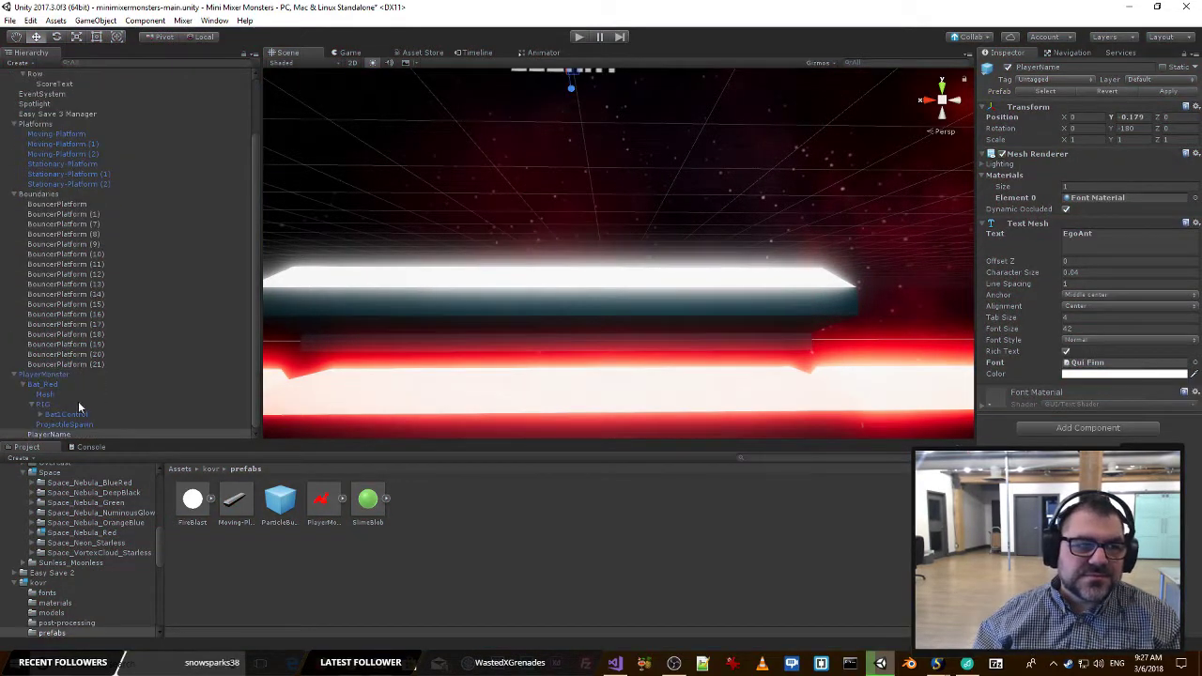
{"action": "left_click", "coordinate": [54, 375]}
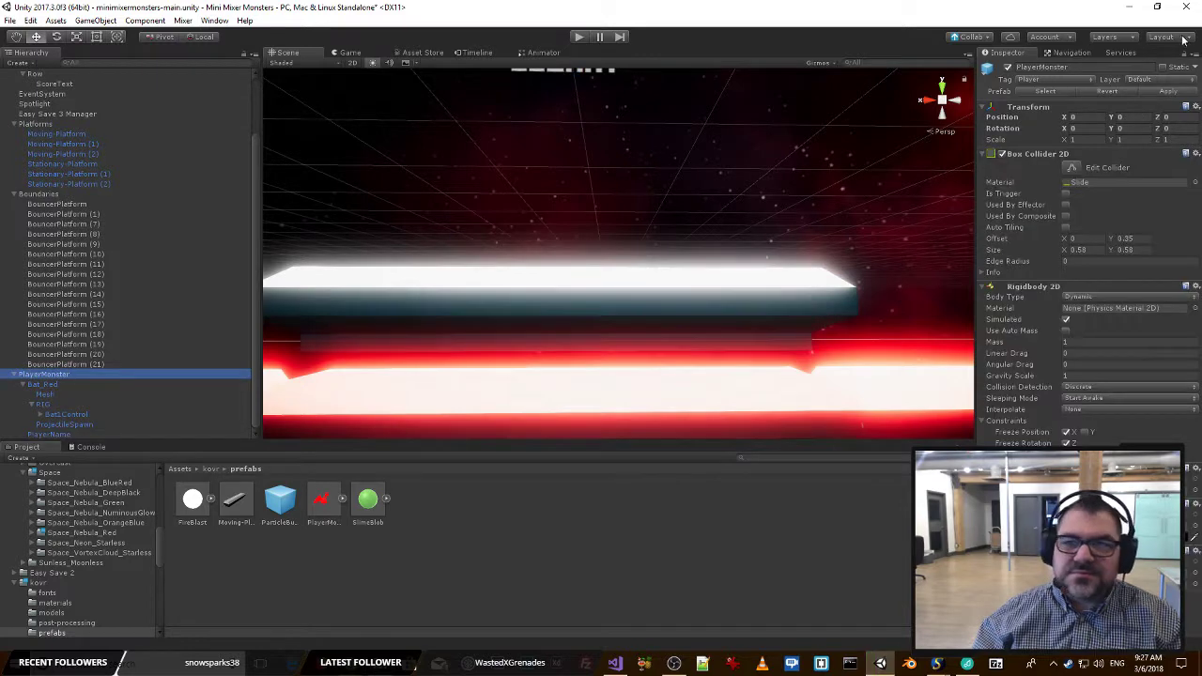
{"action": "left_click", "coordinate": [84, 434]}
{"action": "left_click", "coordinate": [1194, 107]}
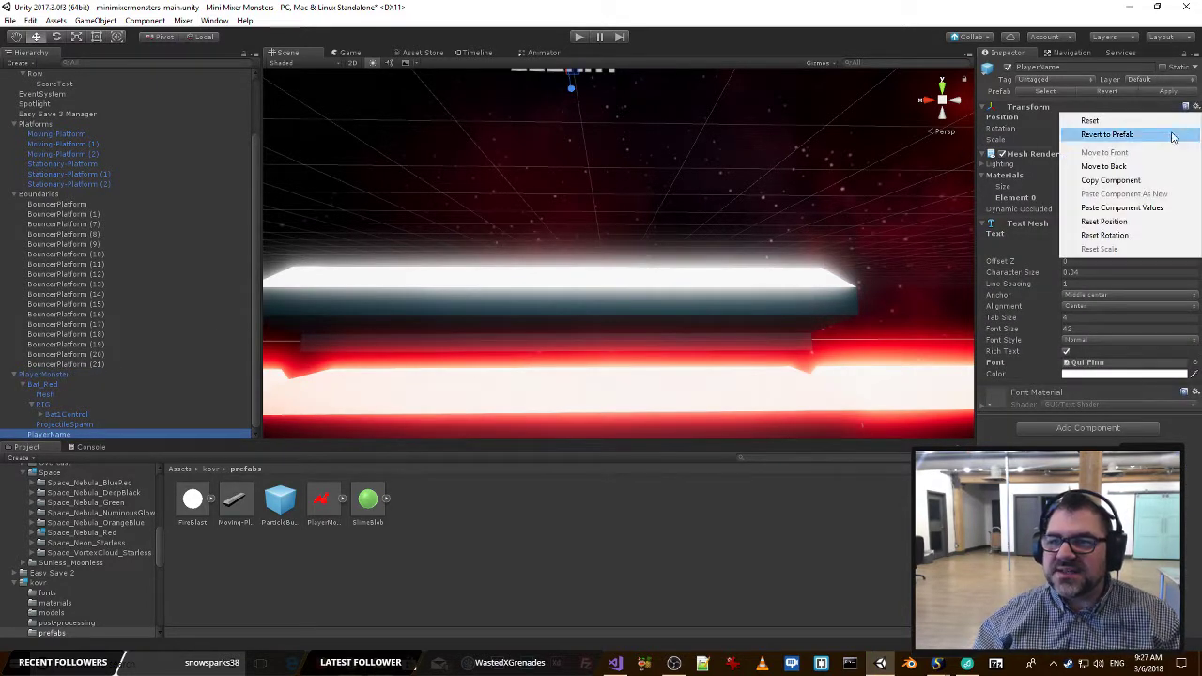
{"action": "left_click", "coordinate": [1128, 203]}
Set the Y position of the PlayerName object to 0 and inspect the label against the bat.
{"action": "key", "text": "f"}
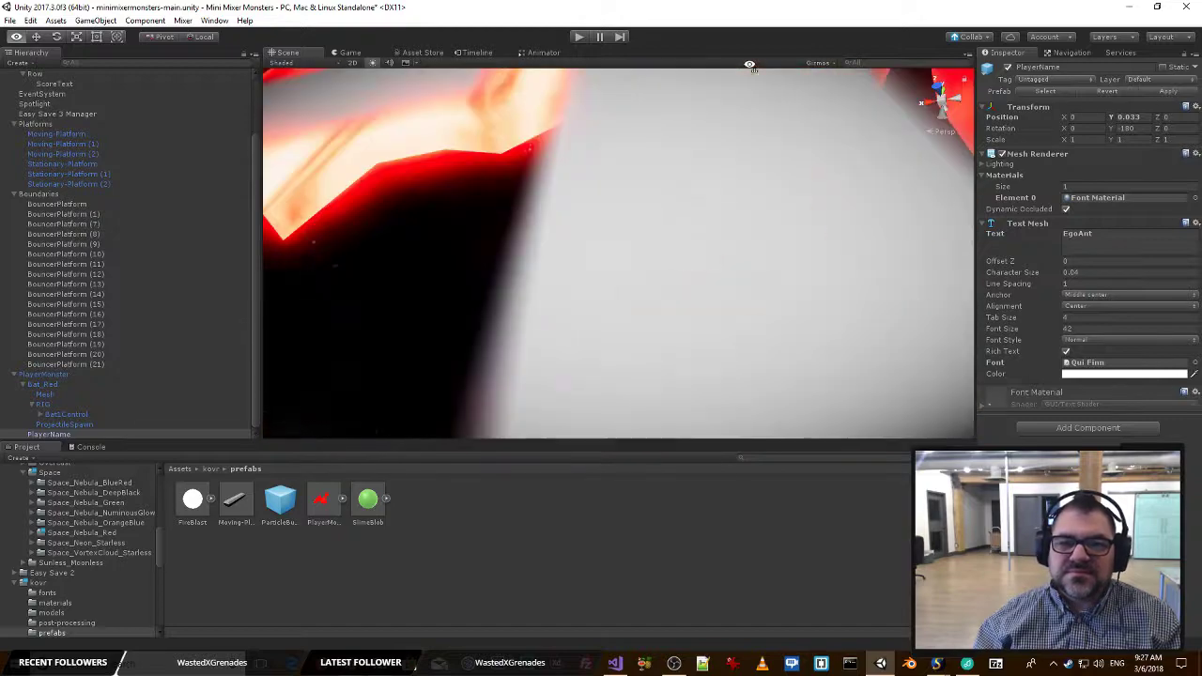
{"action": "scroll", "coordinate": [752, 202], "scroll_direction": "down", "scroll_amount": 5}
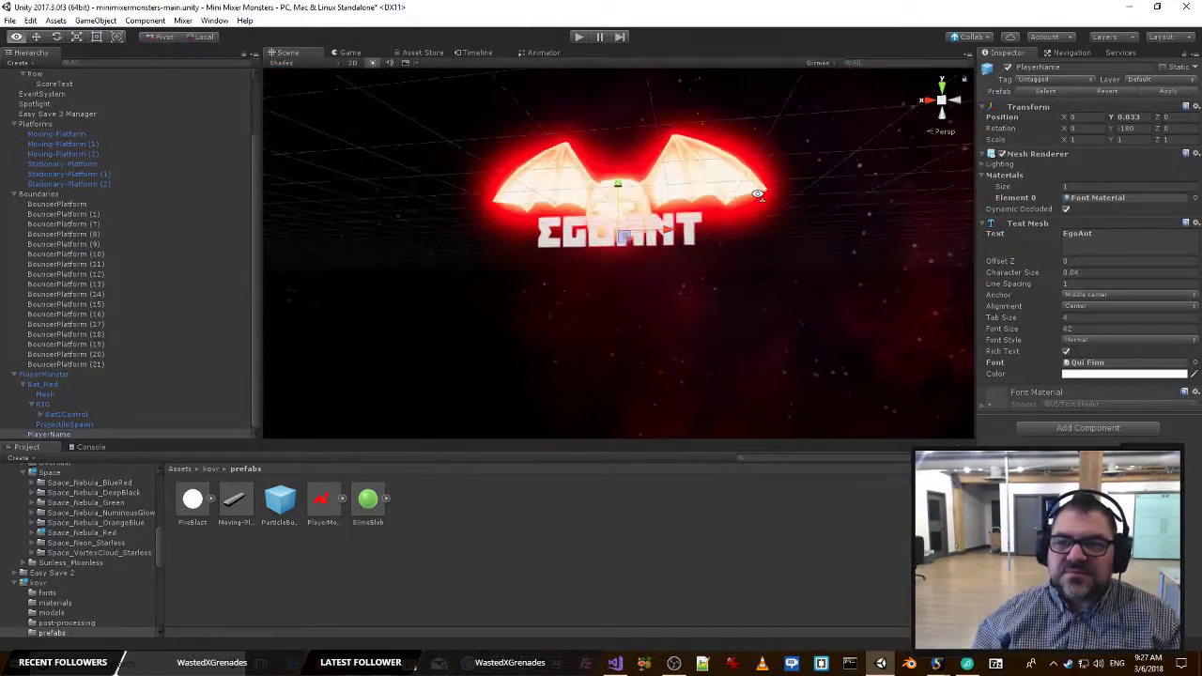
{"action": "left_click", "coordinate": [1140, 117]}
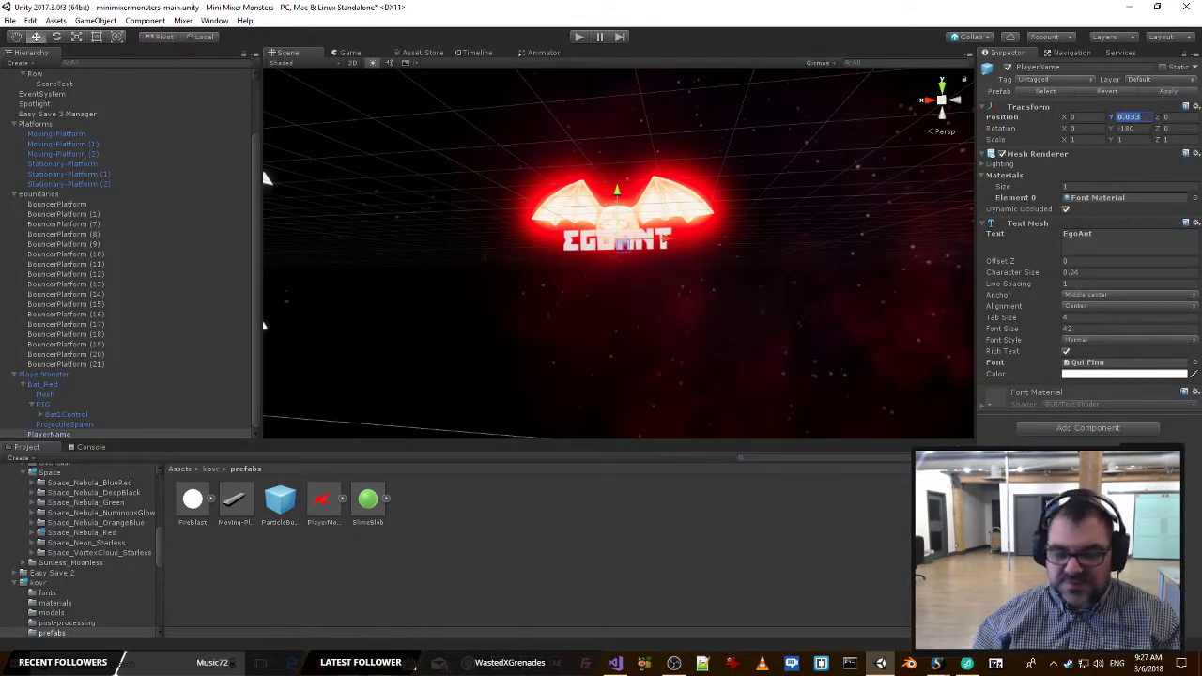
{"action": "type", "text": "0"}
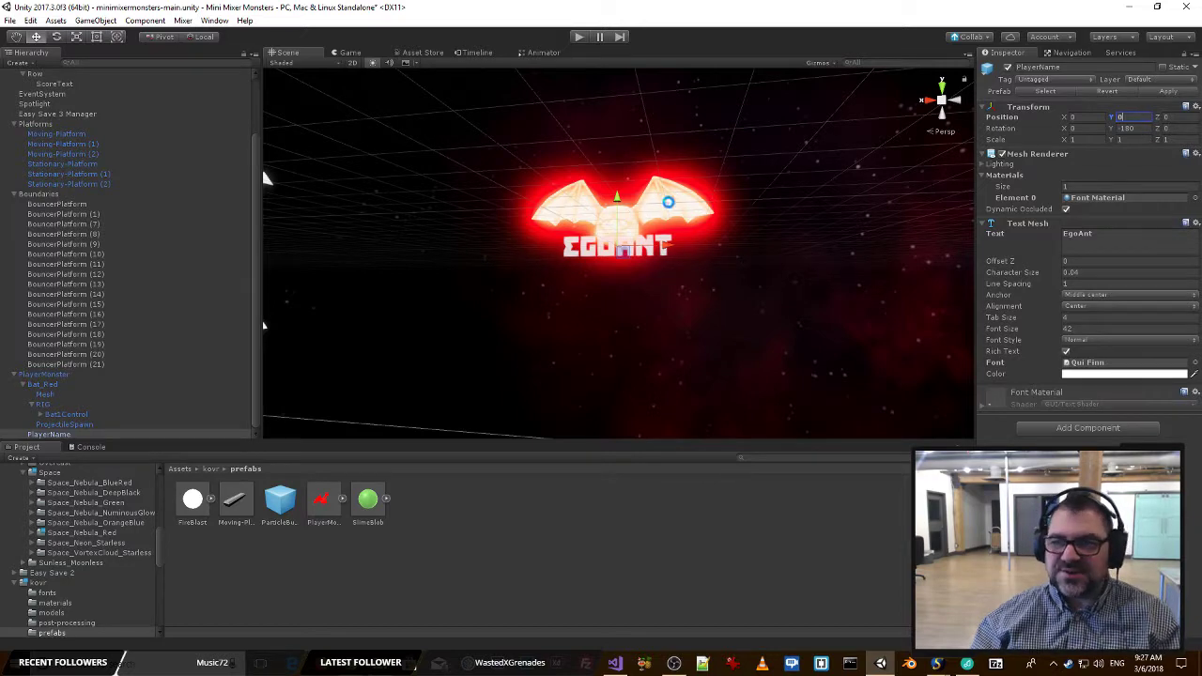
{"action": "right_click_drag", "start_coordinate": [751, 175], "coordinate": [781, 191]}
{"action": "key", "text": "w"}
{"action": "key", "text": "s"}
{"action": "key", "text": "w"}
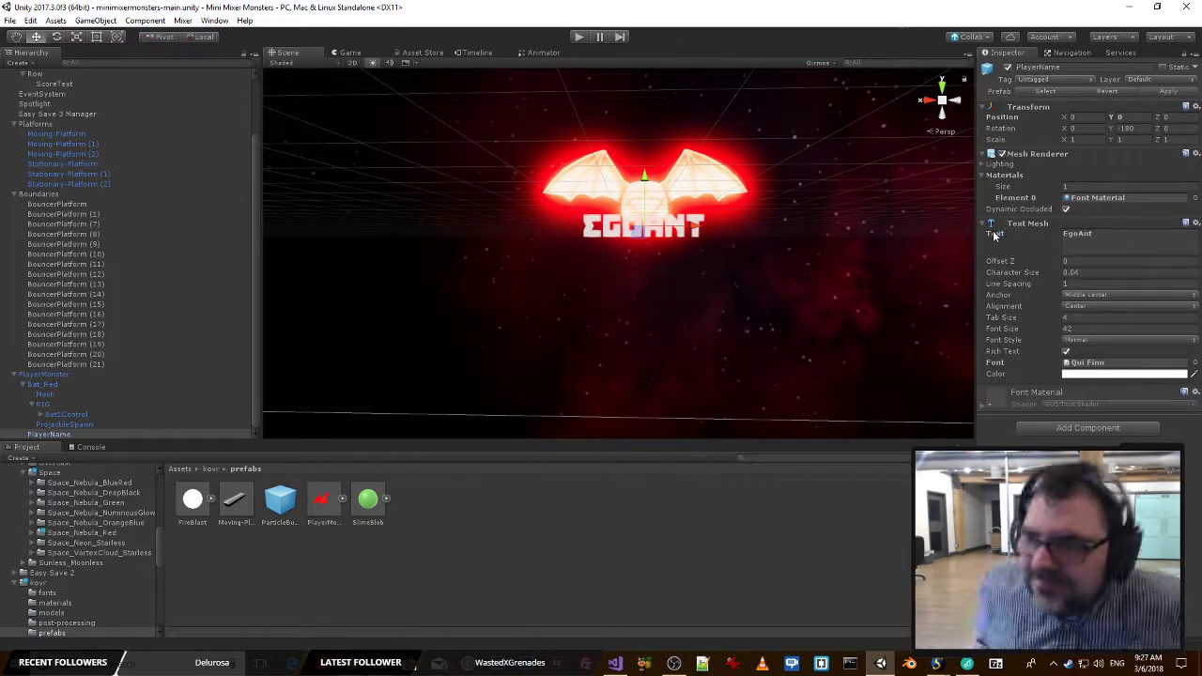
{"action": "key", "text": "alt+Tab"}
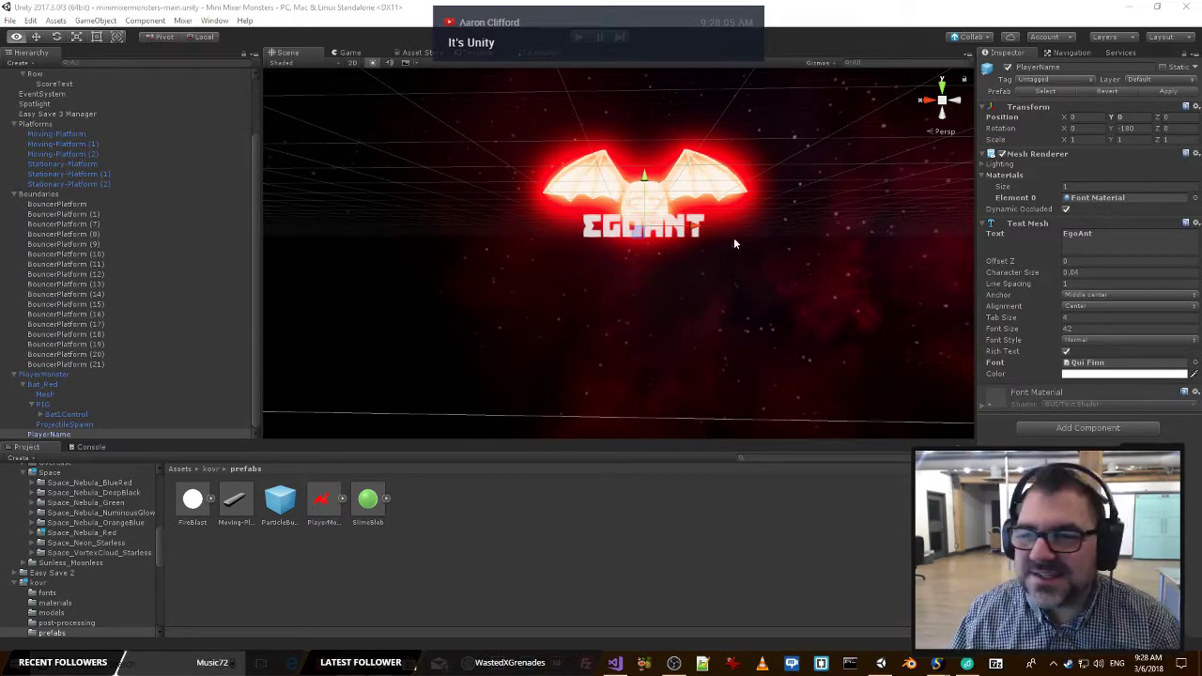
{"action": "key", "text": "alt+Tab"}
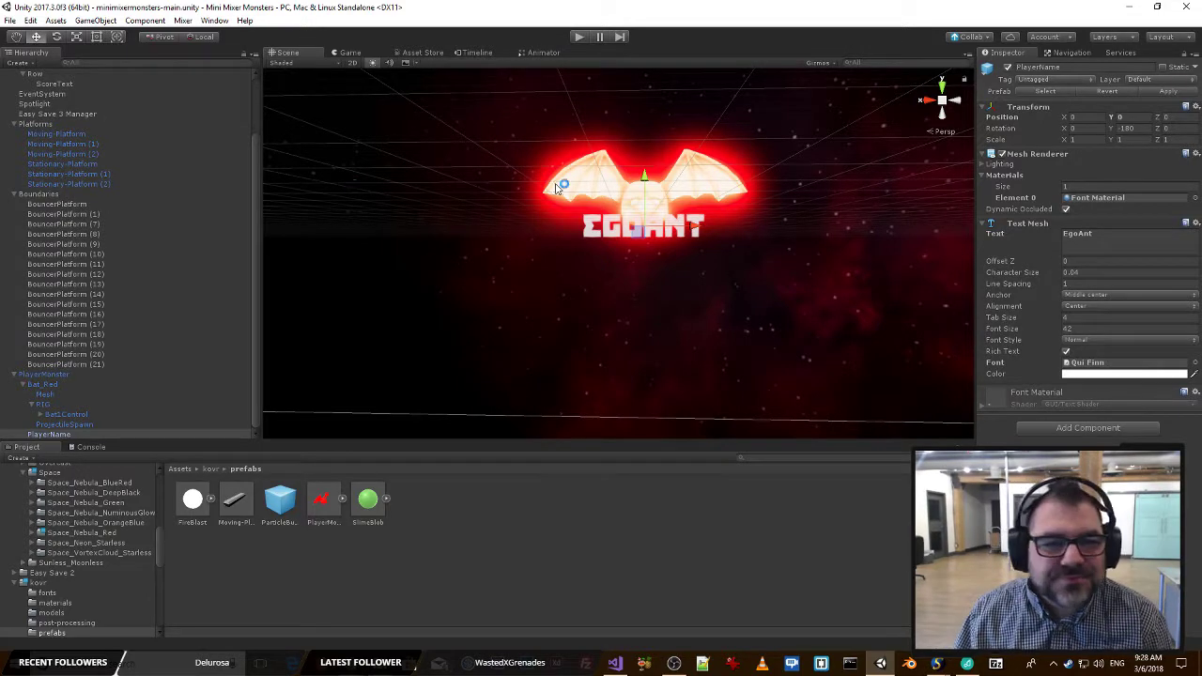
Make the PlayerName Text Mesh color semi-transparent white with an alpha of 81.
{"action": "key", "text": "s"}
{"action": "right_click_drag", "start_coordinate": [560, 186], "coordinate": [574, 222]}
{"action": "key", "text": "w"}
{"action": "key", "text": "a"}
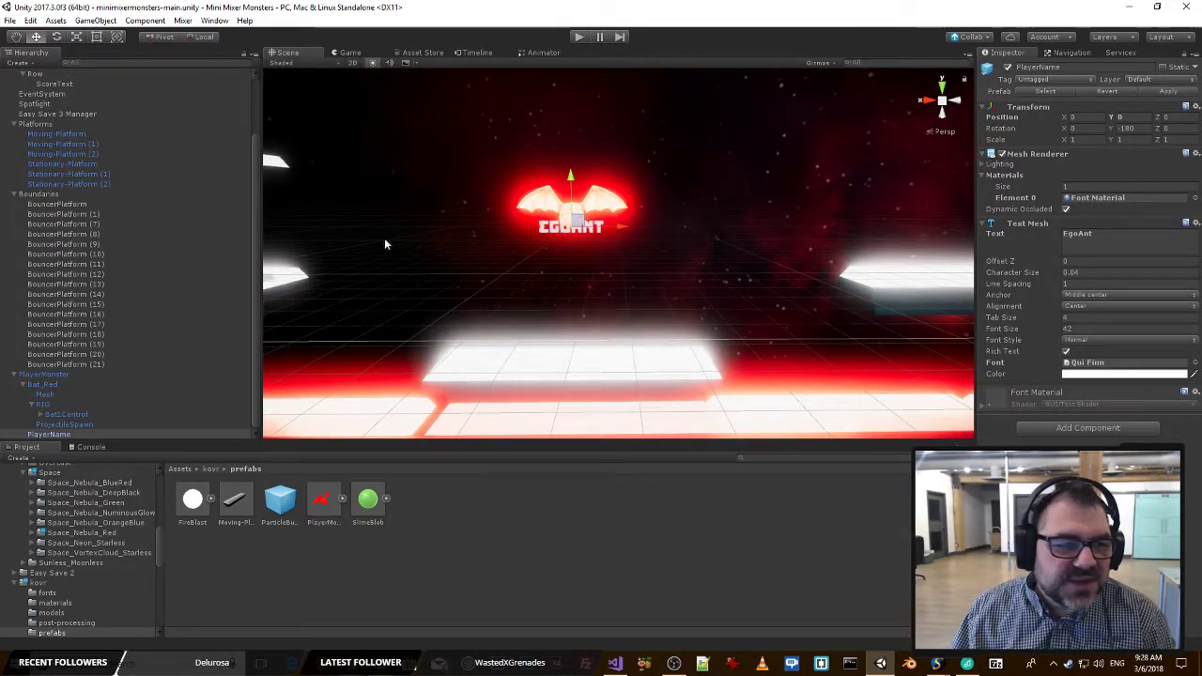
{"action": "left_click", "coordinate": [1119, 375]}
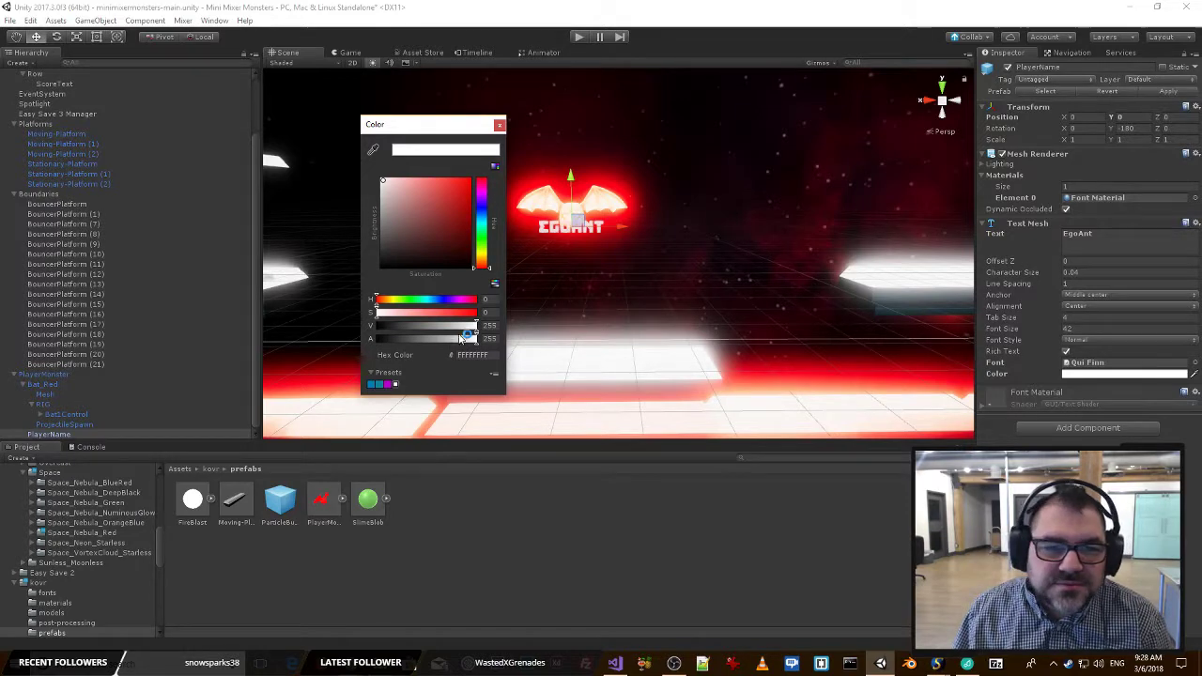
{"action": "left_click_drag", "start_coordinate": [463, 339], "coordinate": [410, 341]}
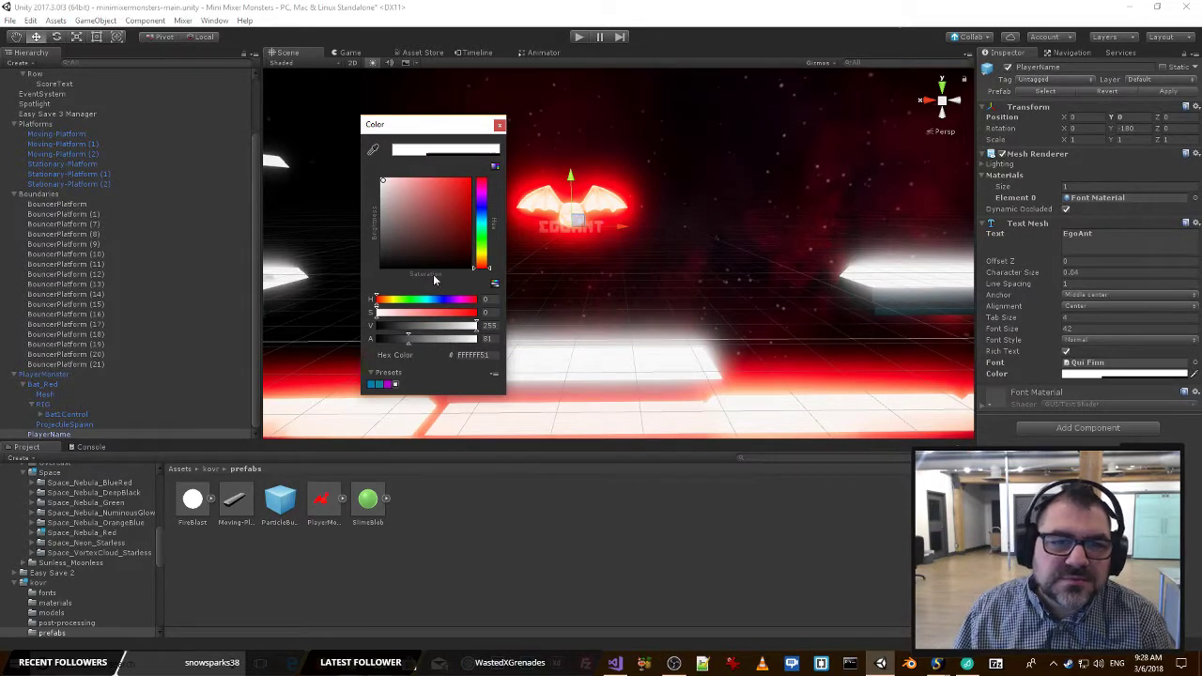
{"action": "left_click", "coordinate": [499, 125]}
Run the game to check the name label on a joined player's monster, and stop play mode.
{"action": "left_click", "coordinate": [580, 37]}
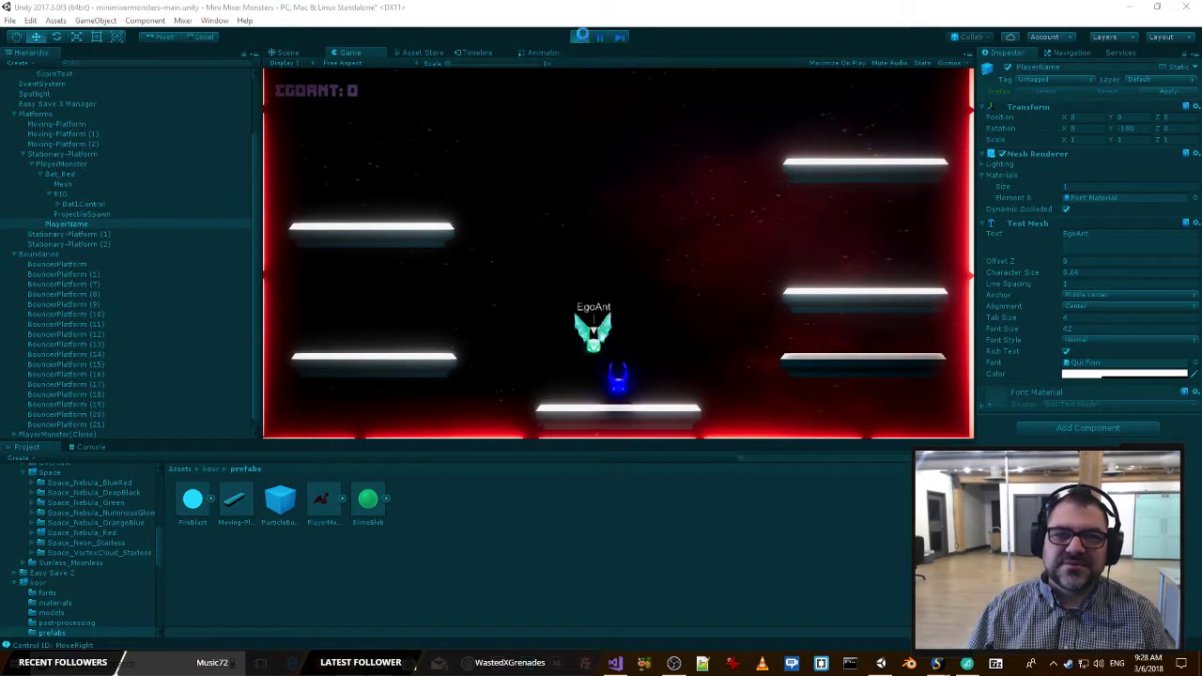
{"action": "left_click", "coordinate": [579, 37]}
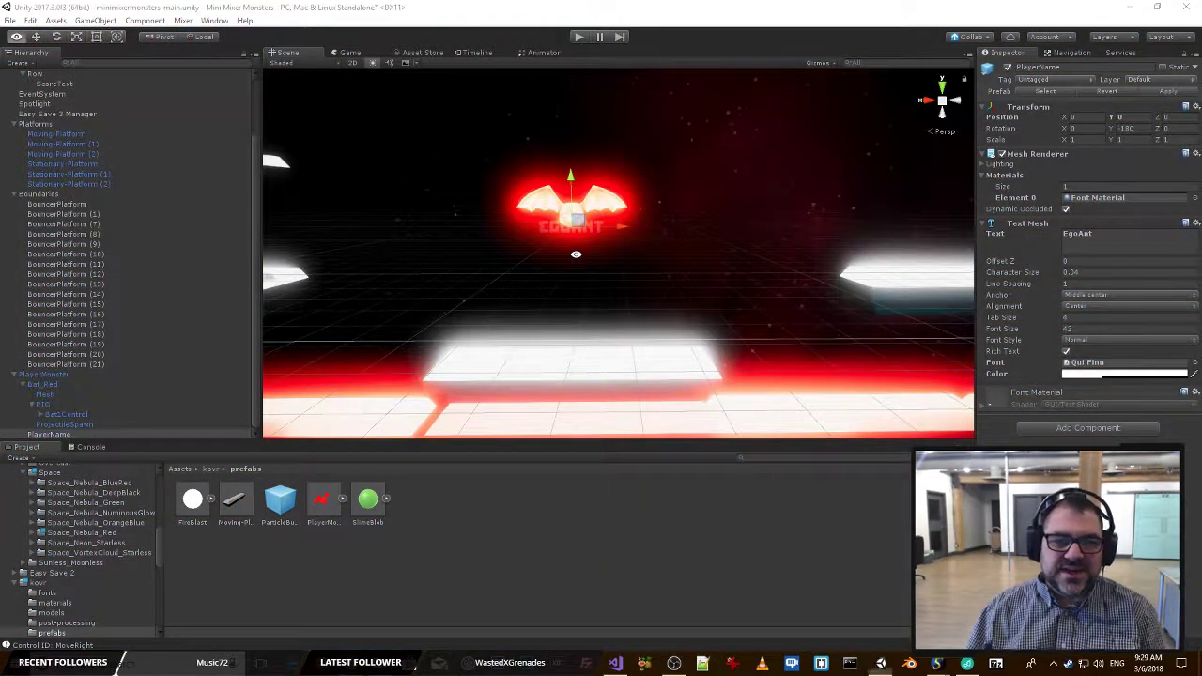
Switch to Visual Studio and search MixerManager.cs for "name" to find where the monster's name is set.
{"action": "key", "text": "alt+Tab"}
{"action": "key", "text": "alt+Tab"}
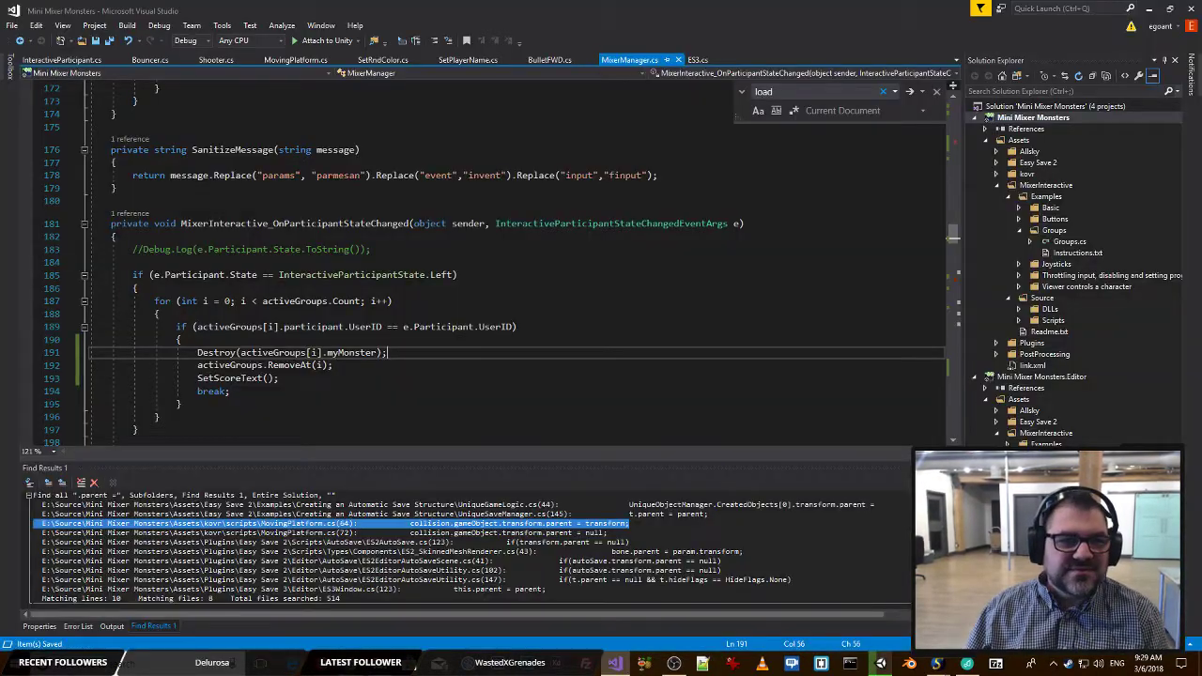
{"action": "left_click", "coordinate": [527, 127]}
{"action": "scroll", "coordinate": [527, 223], "scroll_direction": "up", "scroll_amount": 17}
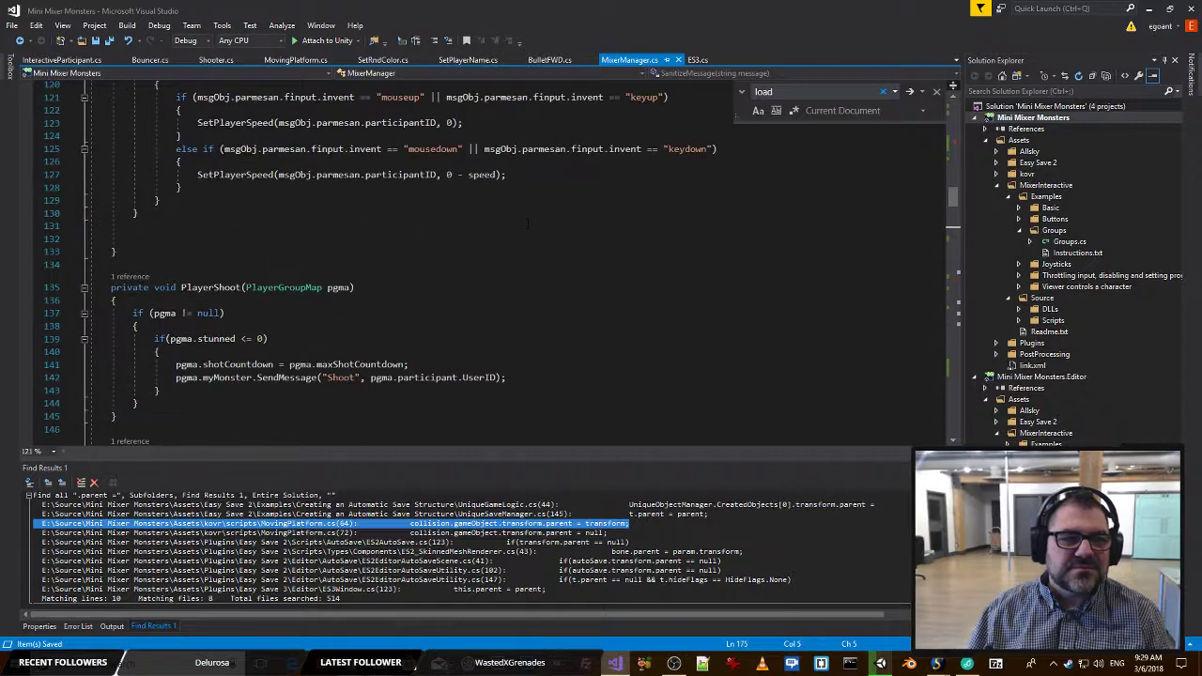
{"action": "scroll", "coordinate": [527, 223], "scroll_direction": "up", "scroll_amount": 15}
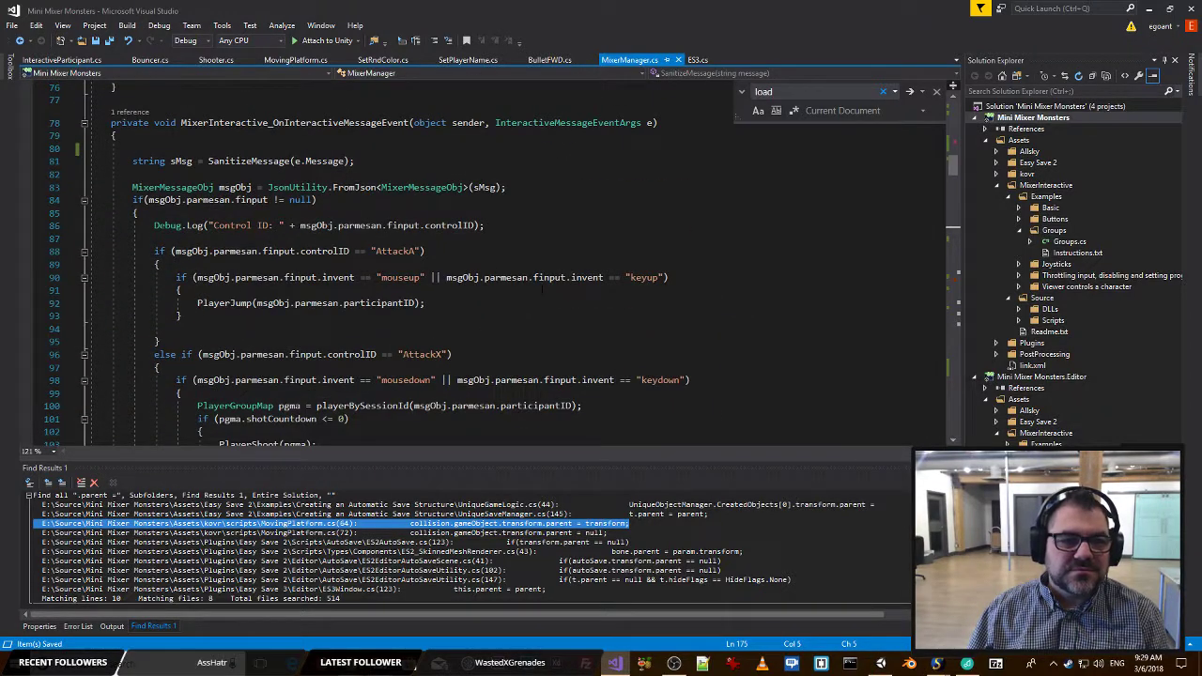
{"action": "key", "text": "ctrl+f"}
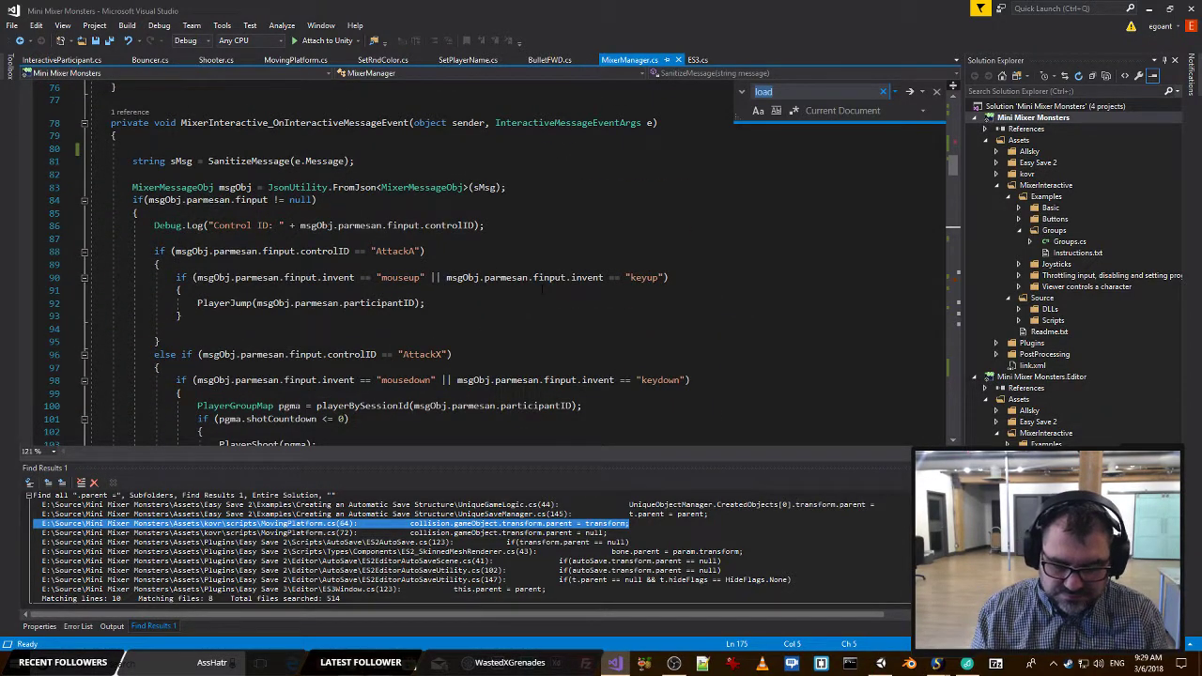
{"action": "type", "text": "name"}
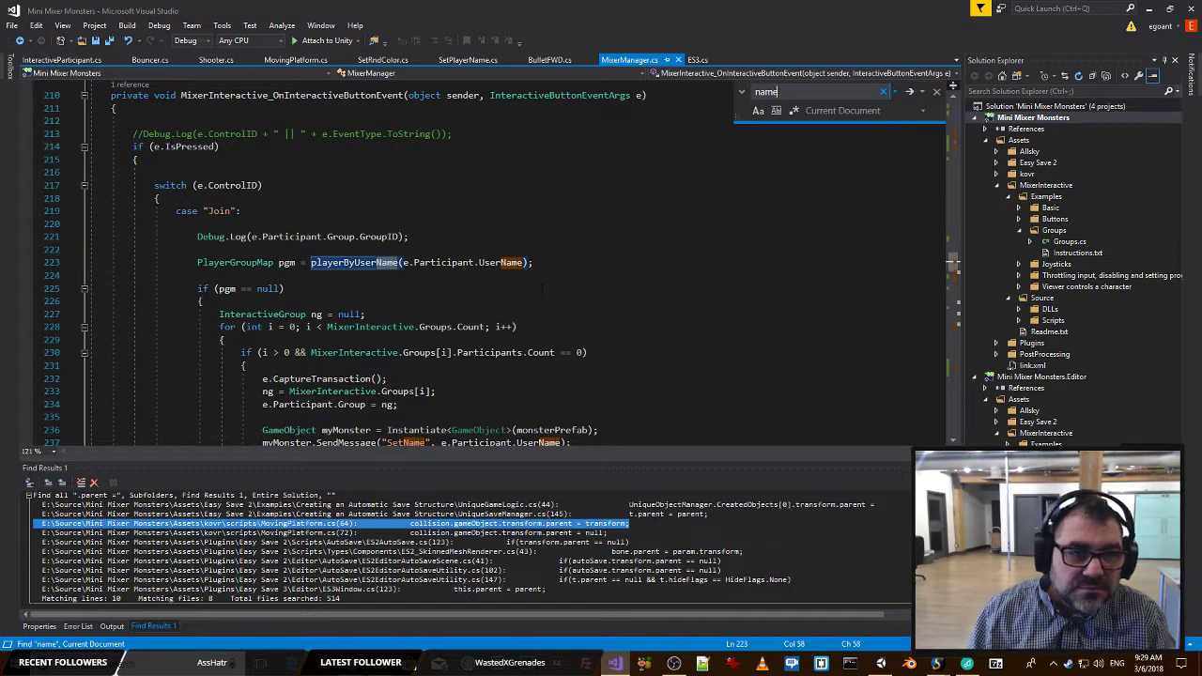
{"action": "key", "text": "Return"}
{"action": "key", "text": "Return"}
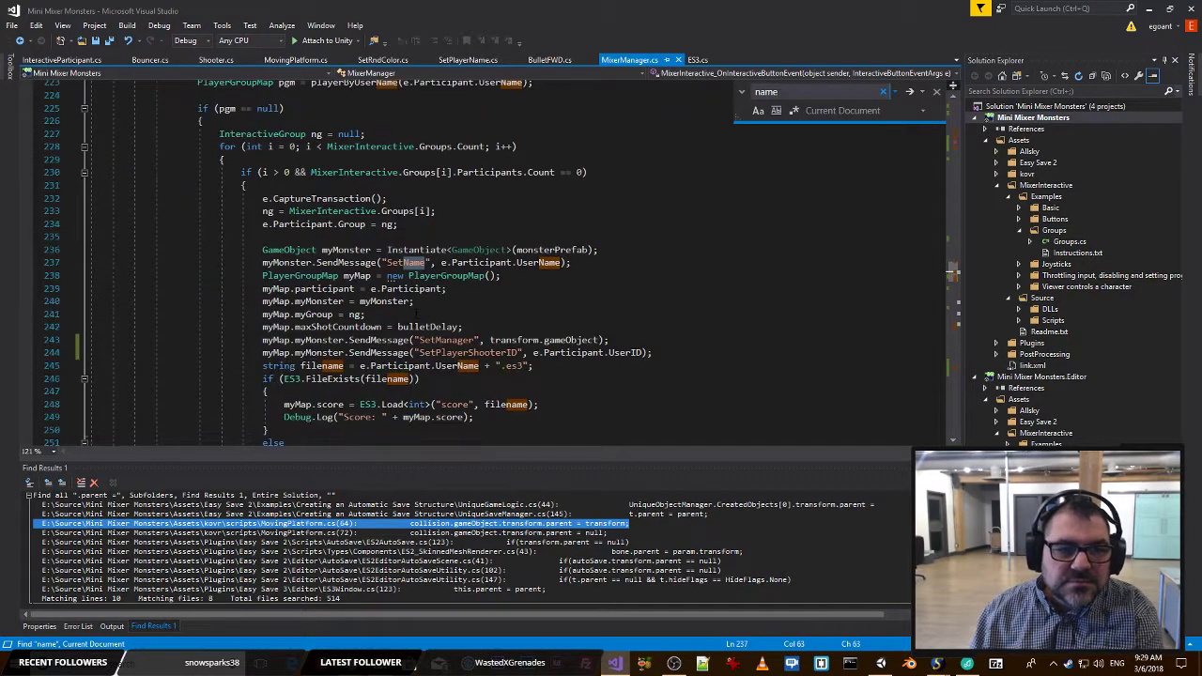
{"action": "key", "text": "Return"}
{"action": "key", "text": "Return"}
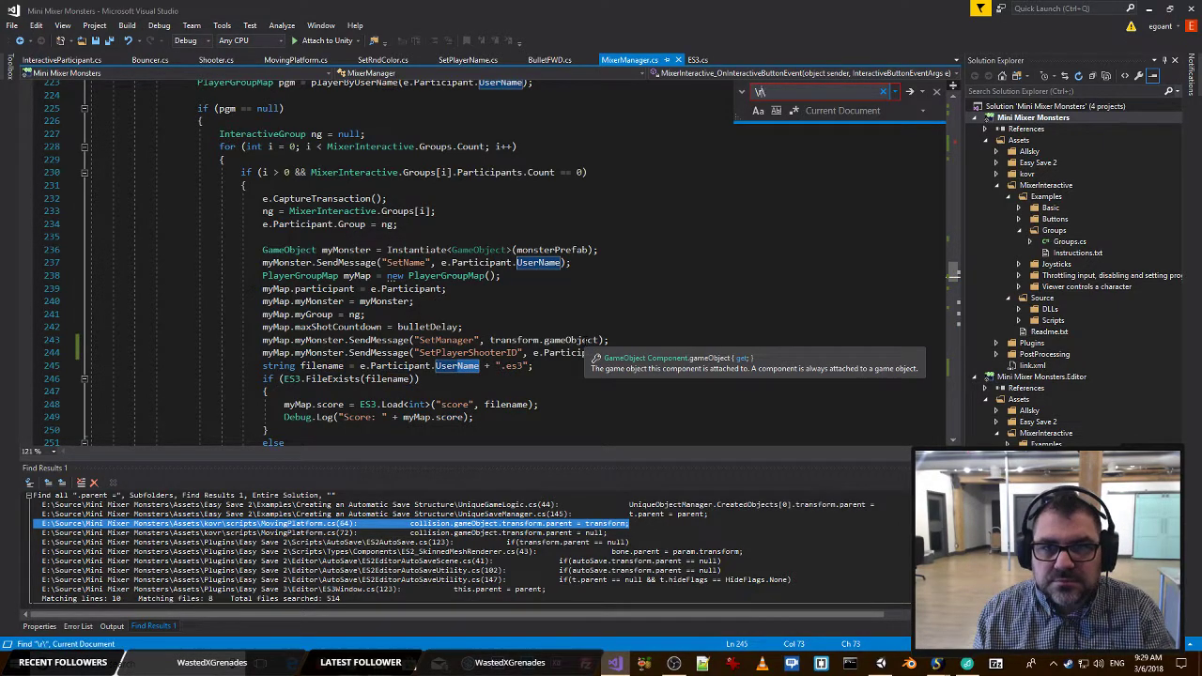
Search MixerManager.cs for the line-break sequence "\r\n".
{"action": "type", "text": "n"}
{"action": "key", "text": "Return"}
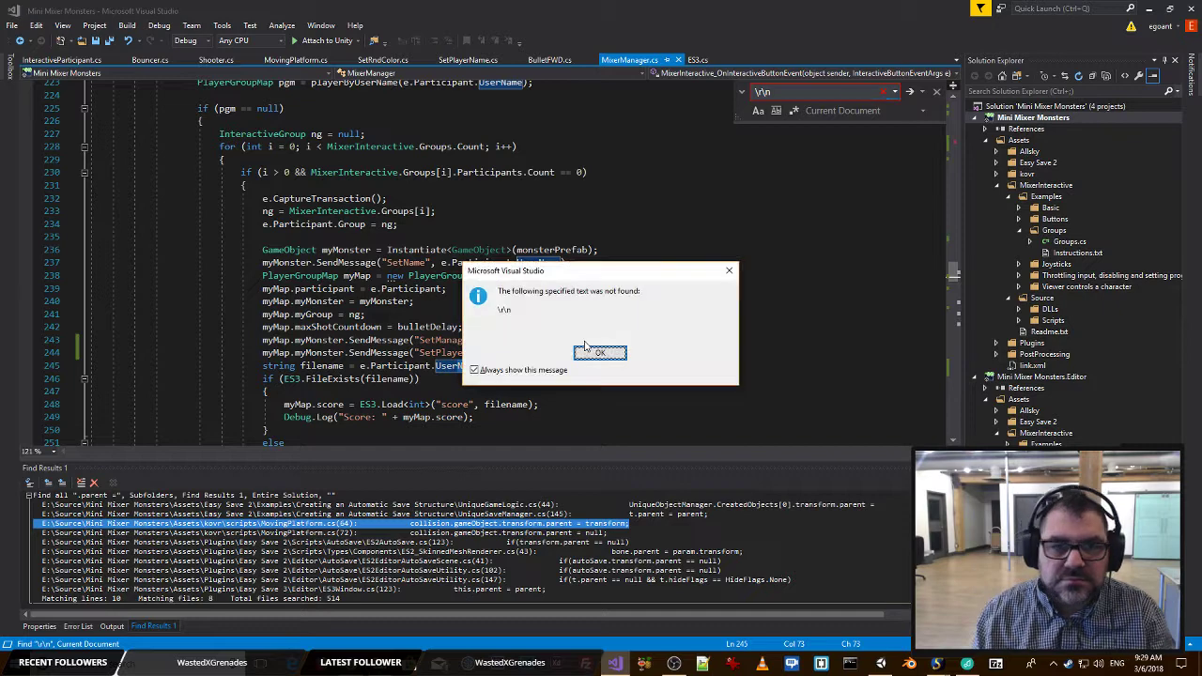
{"action": "left_click", "coordinate": [592, 352]}
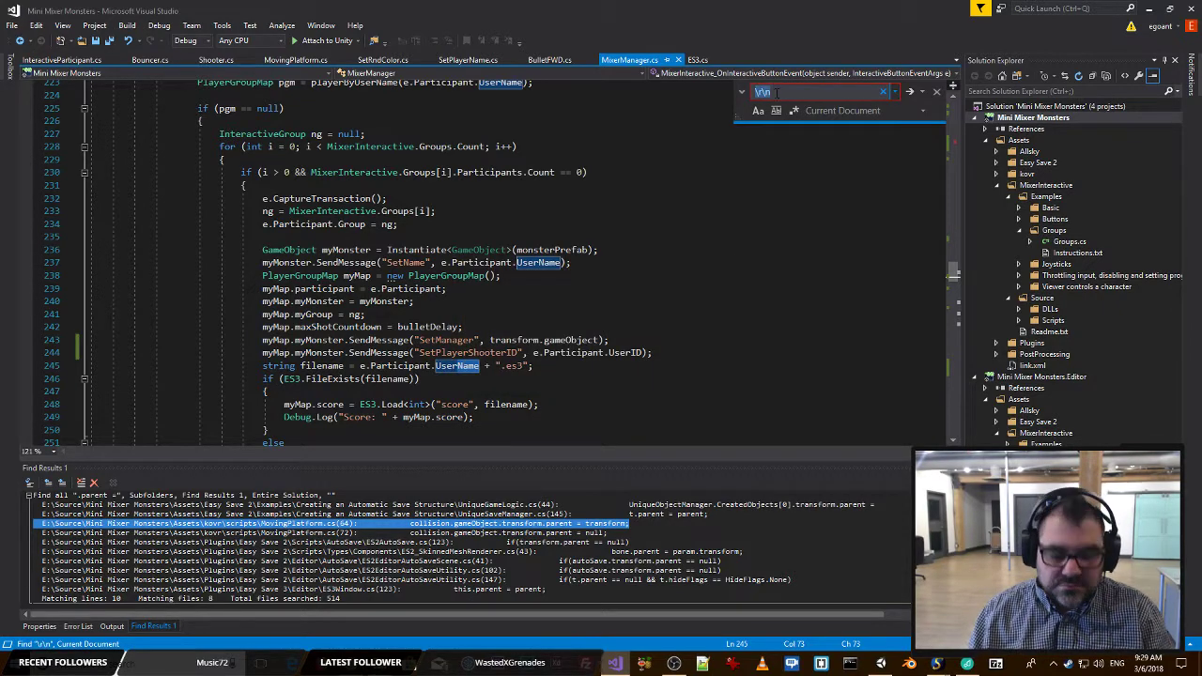
Search the entire solution for "\r\n" and open the match in SetPlayerName.cs.
{"action": "left_click", "coordinate": [776, 183]}
{"action": "key", "text": "ctrl+shift+f"}
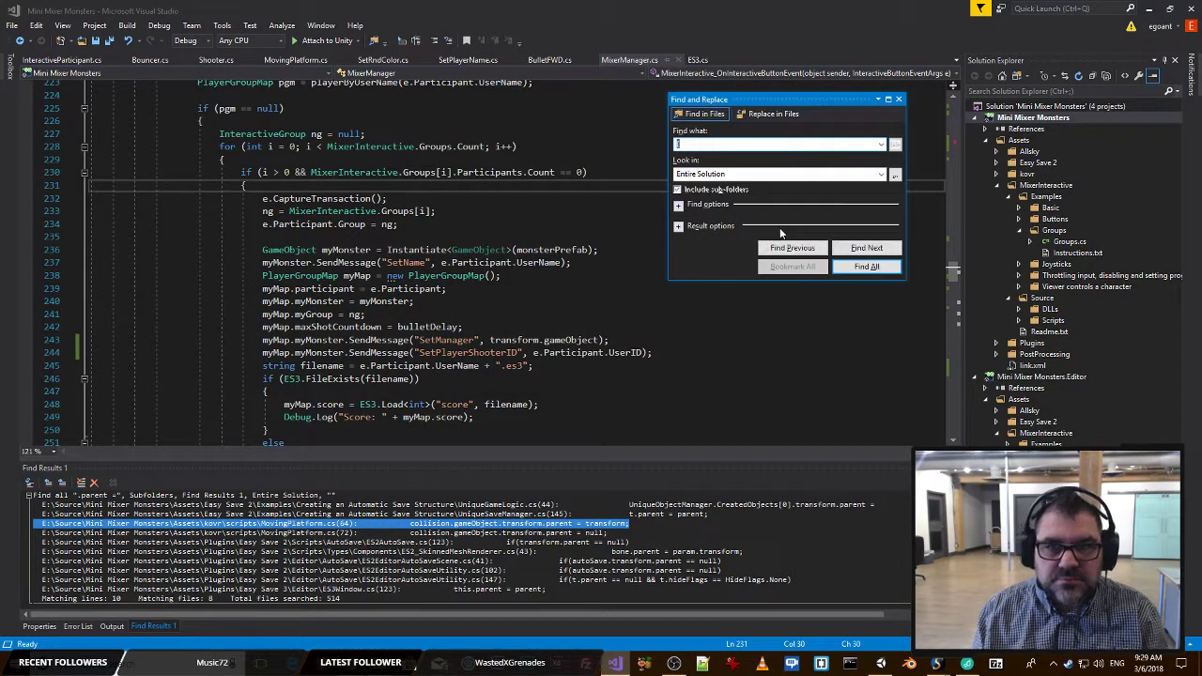
{"action": "key", "text": "Return"}
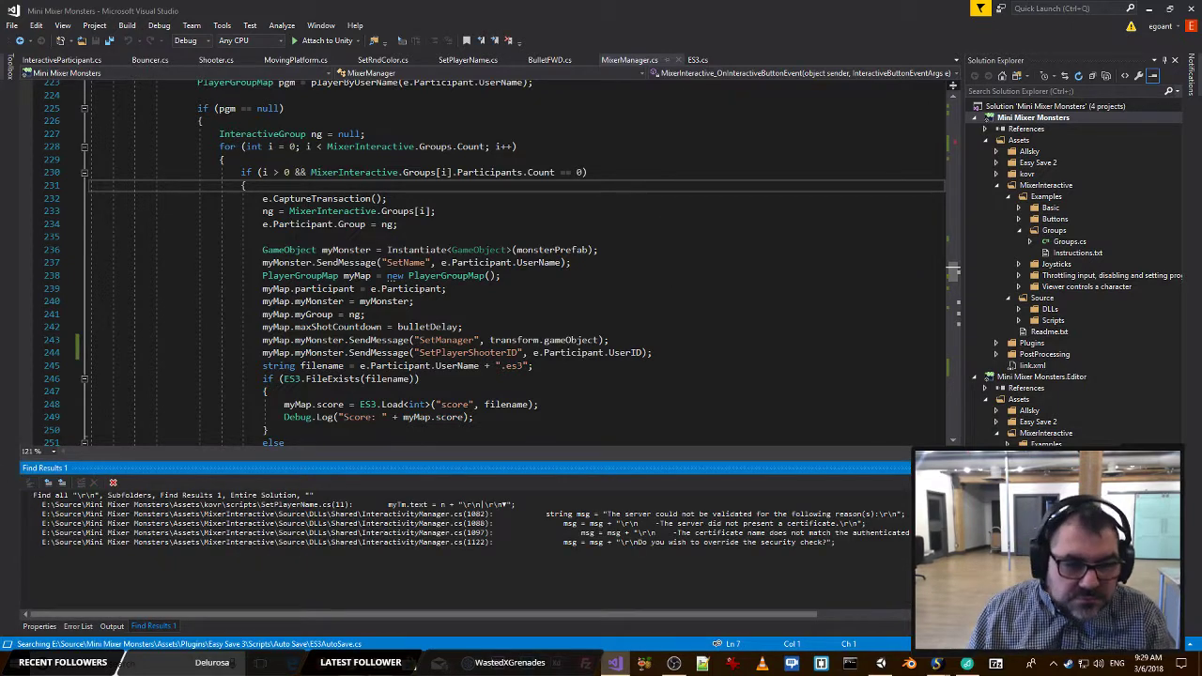
{"action": "double_click", "coordinate": [282, 505]}
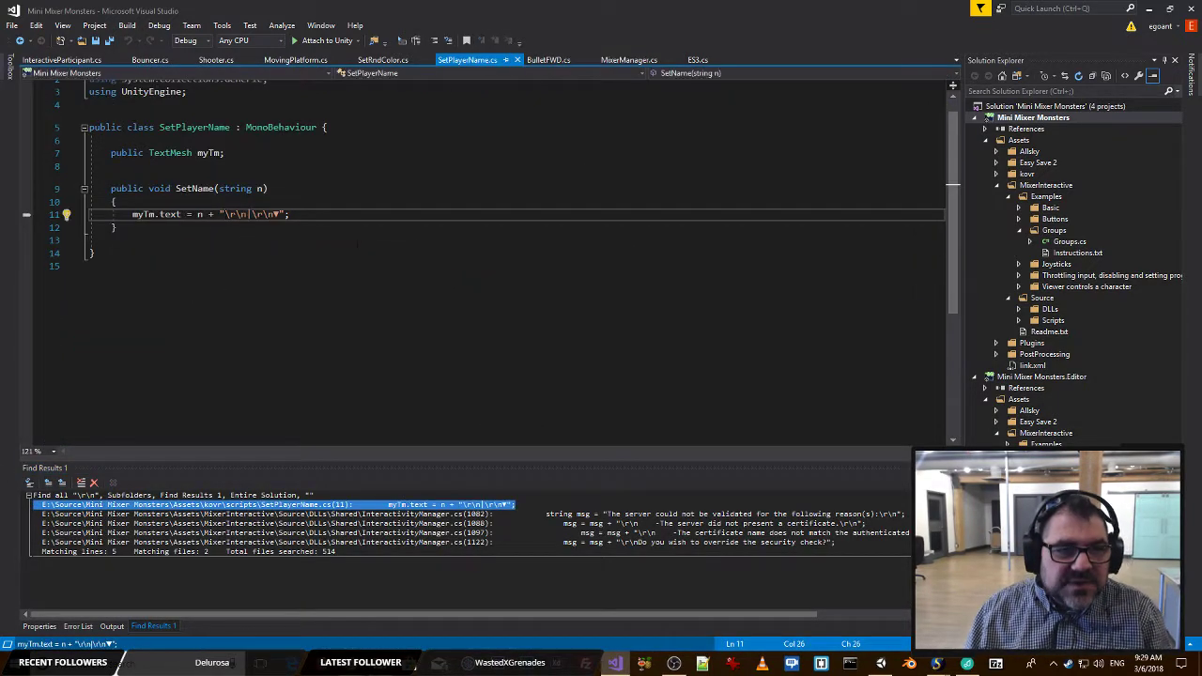
In SetName, assign only n to myTm.text, comment out the appended line-break and arrow string, and save SetPlayerName.cs.
{"action": "left_click", "coordinate": [264, 214], "text": "shift"}
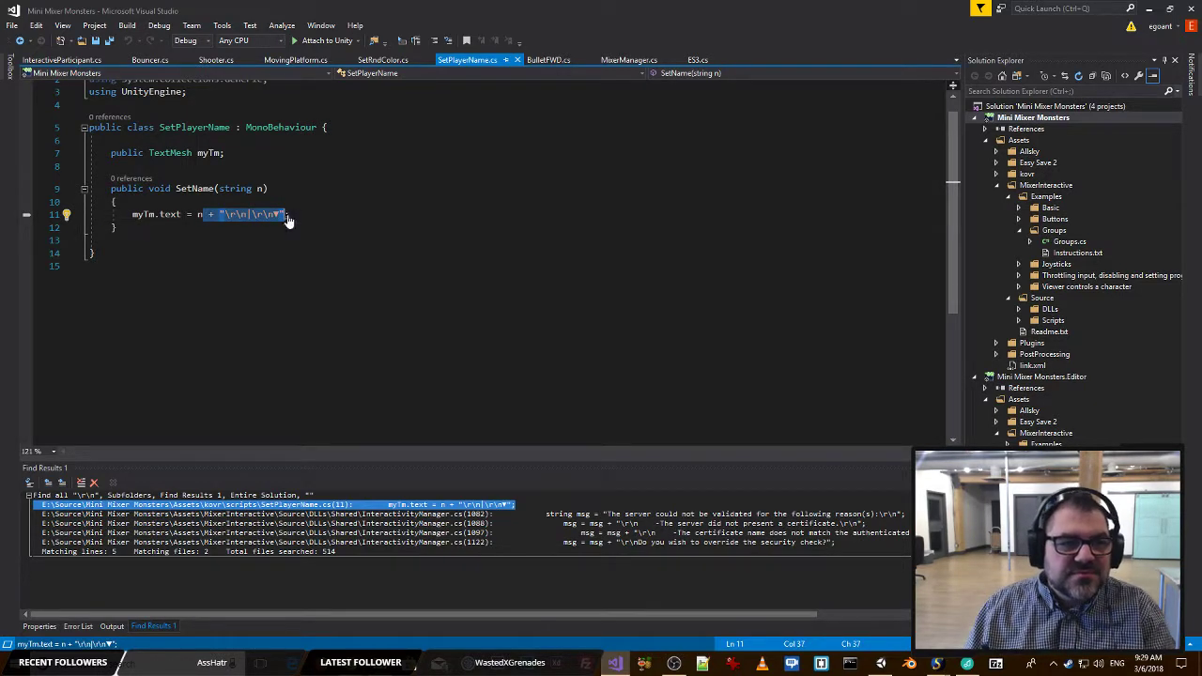
{"action": "key", "text": "BackSpace"}
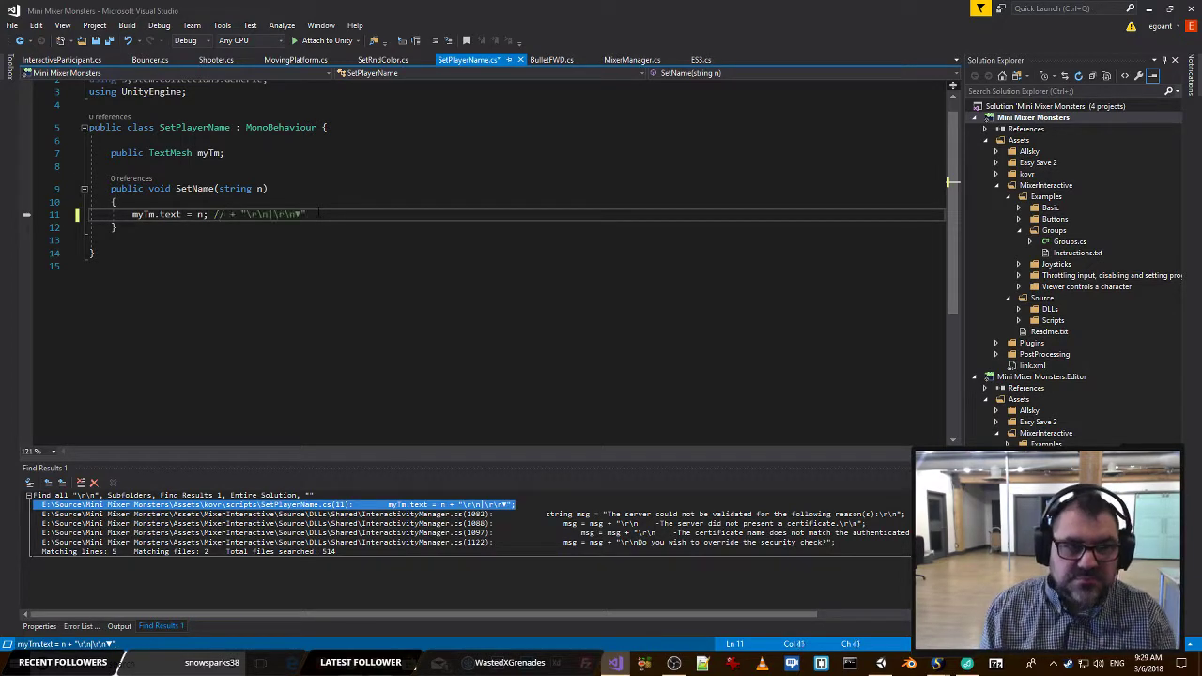
{"action": "key", "text": "ctrl+s"}
{"action": "left_click", "coordinate": [320, 202]}
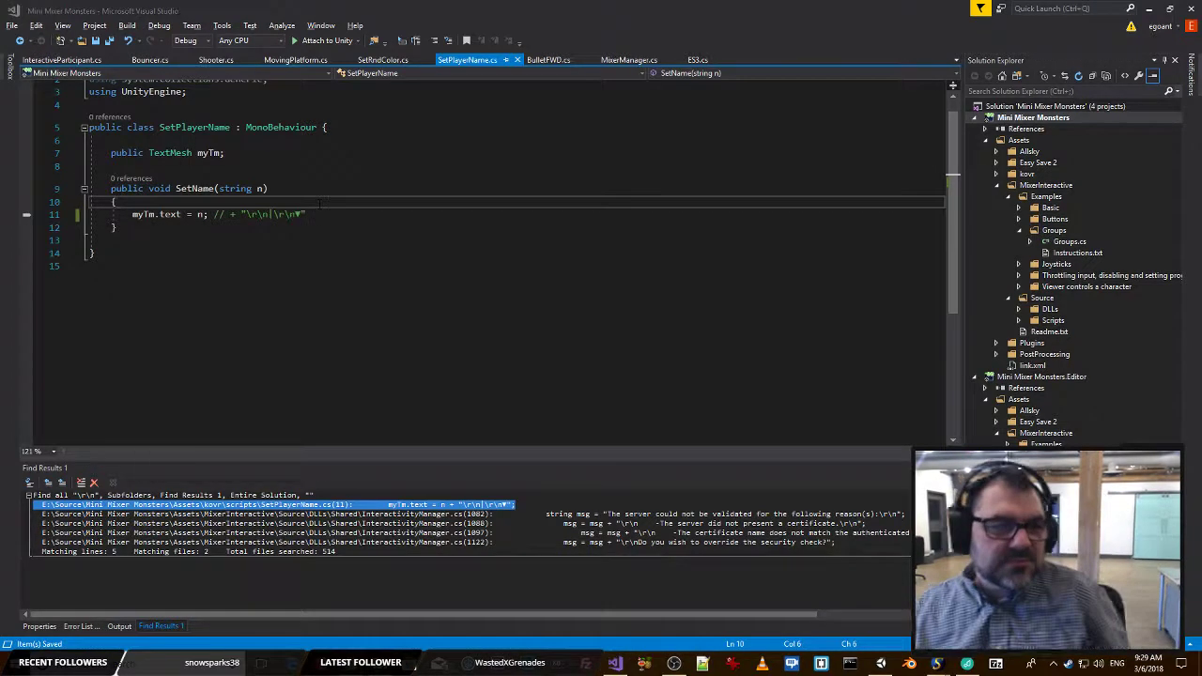
Switch to Unity and apply the PlayerMonster instance's changes to its prefab.
{"action": "key", "text": "alt+Tab"}
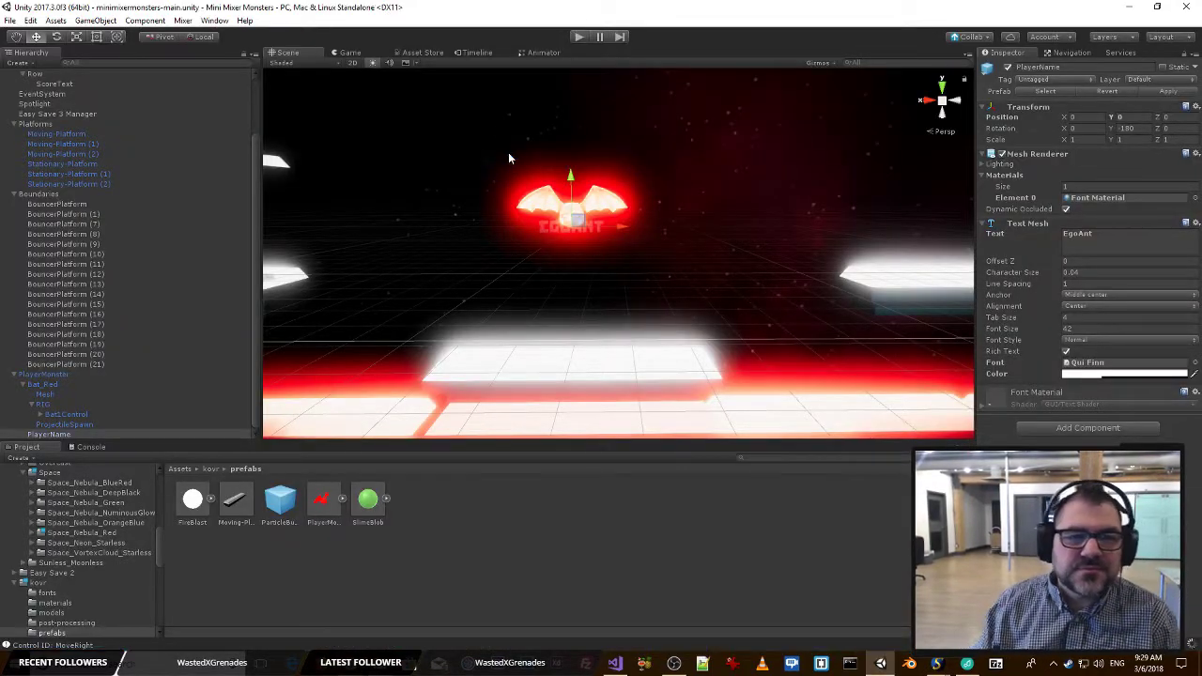
{"action": "left_click", "coordinate": [42, 374]}
{"action": "left_click", "coordinate": [1163, 89]}
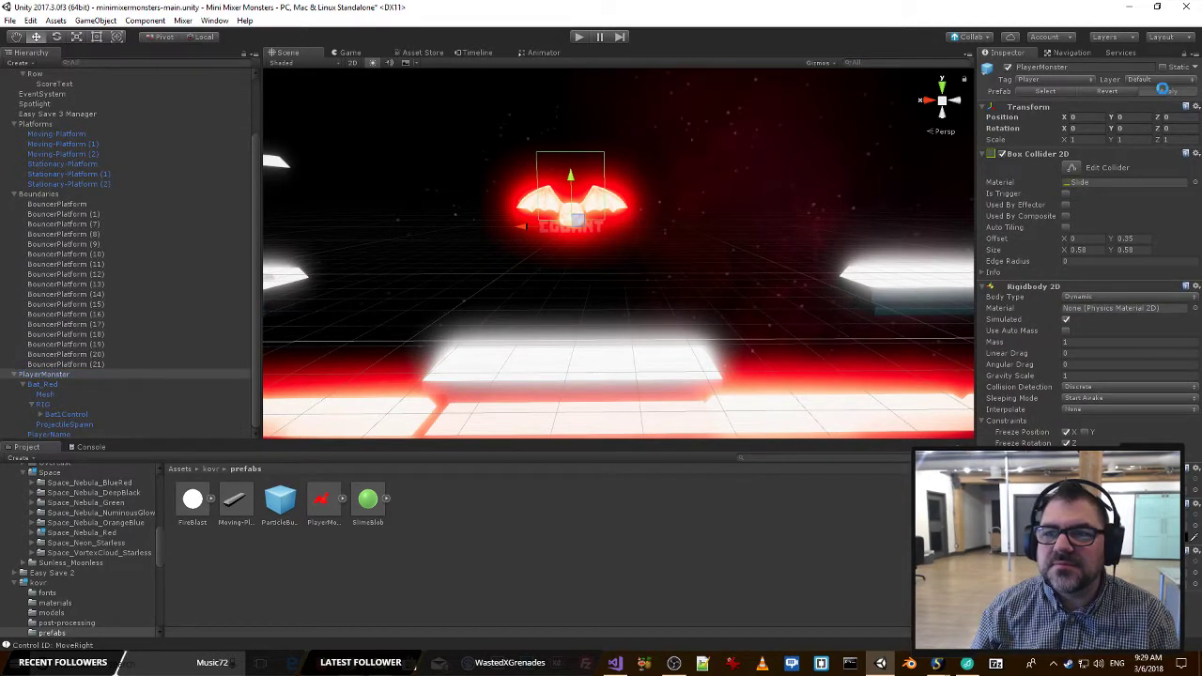
Set the PlayerName Text Mesh text to "?".
{"action": "left_click", "coordinate": [47, 434]}
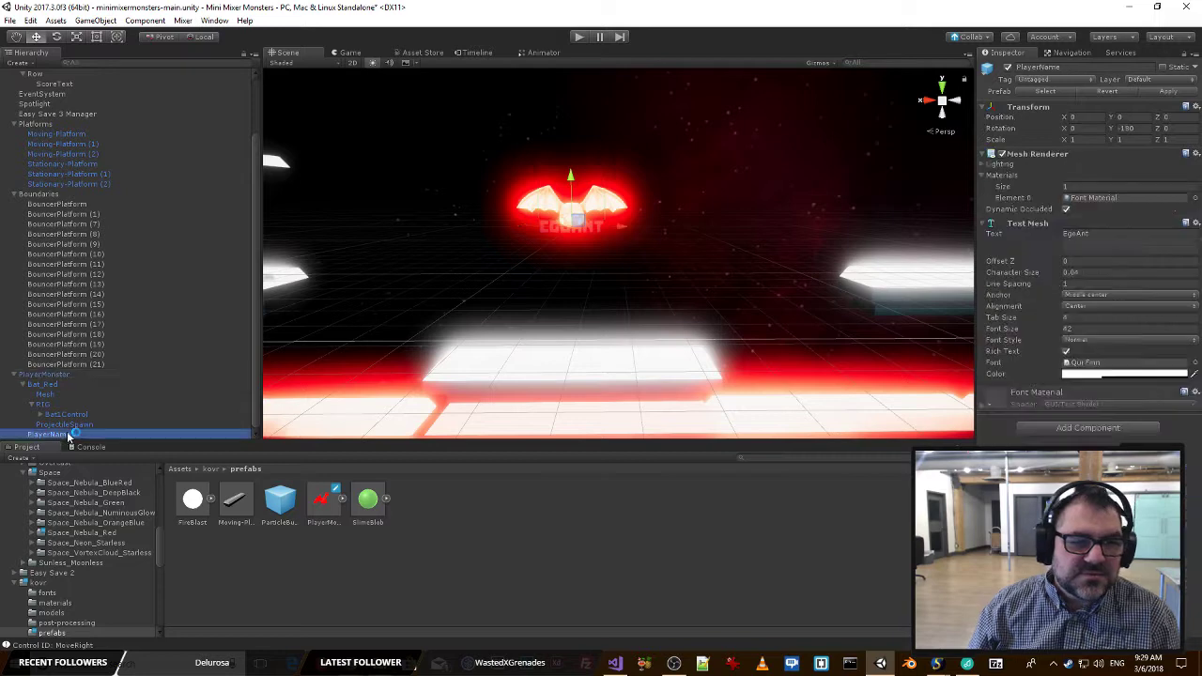
{"action": "left_click", "coordinate": [1110, 226]}
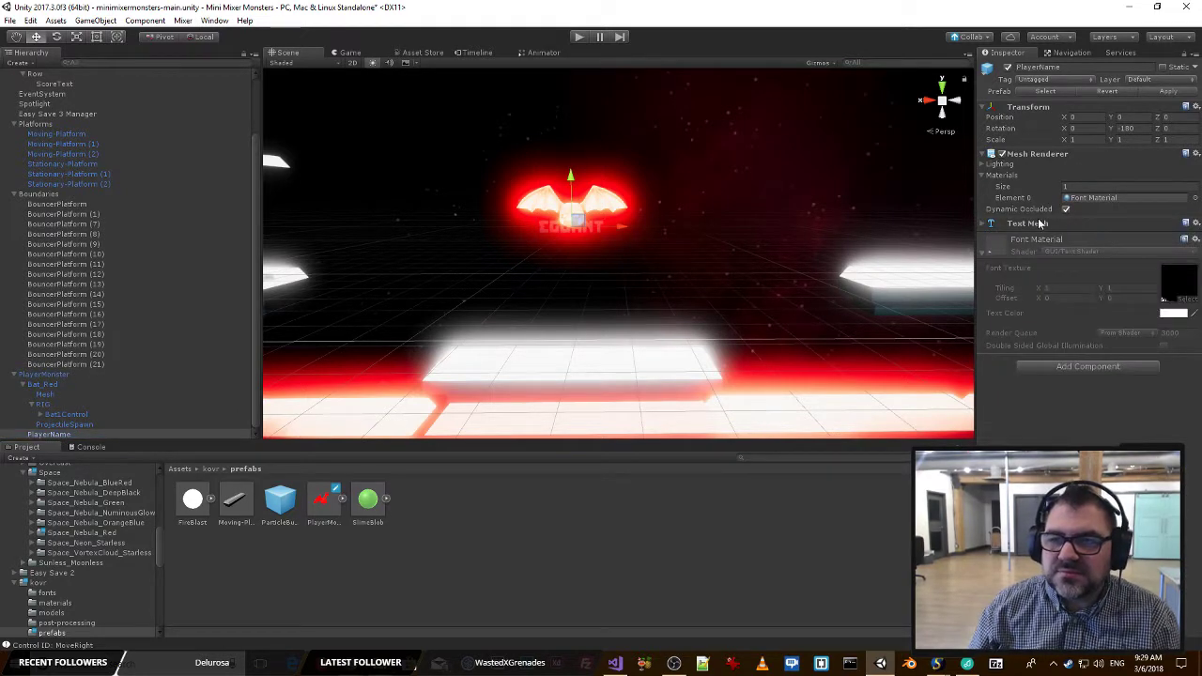
{"action": "left_click", "coordinate": [1024, 224]}
{"action": "left_click", "coordinate": [1115, 239]}
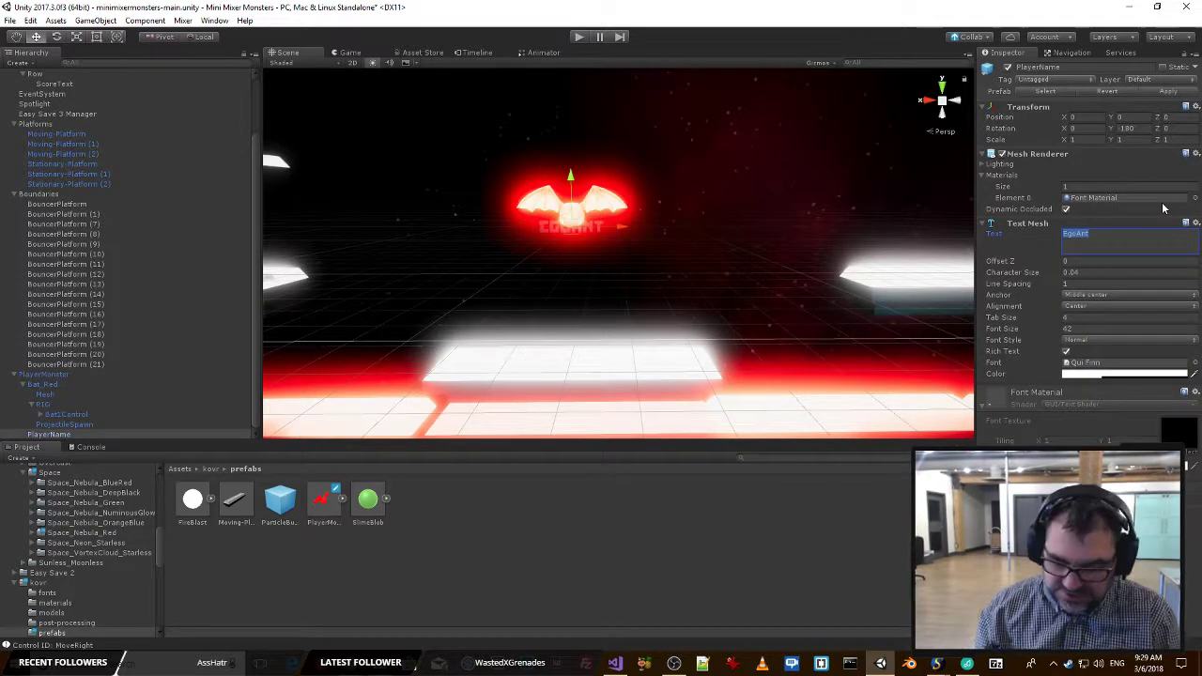
{"action": "type", "text": "?"}
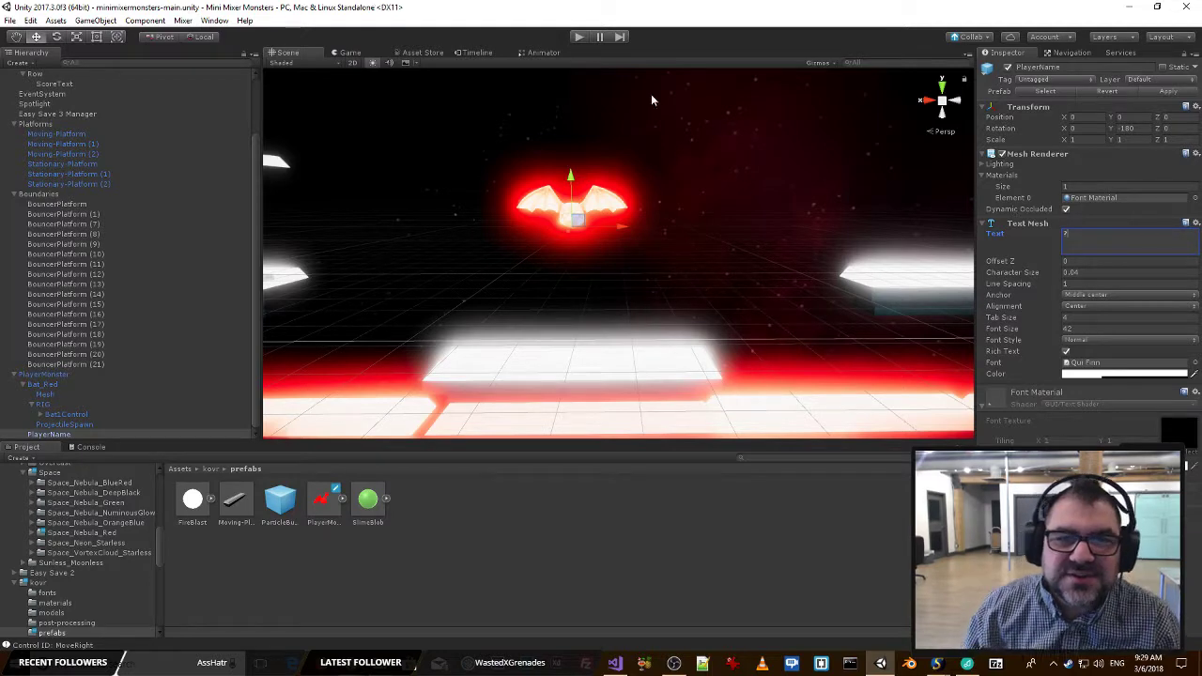
Run the game to check the simplified name label on the monsters, and stop play mode.
{"action": "left_click", "coordinate": [579, 36]}
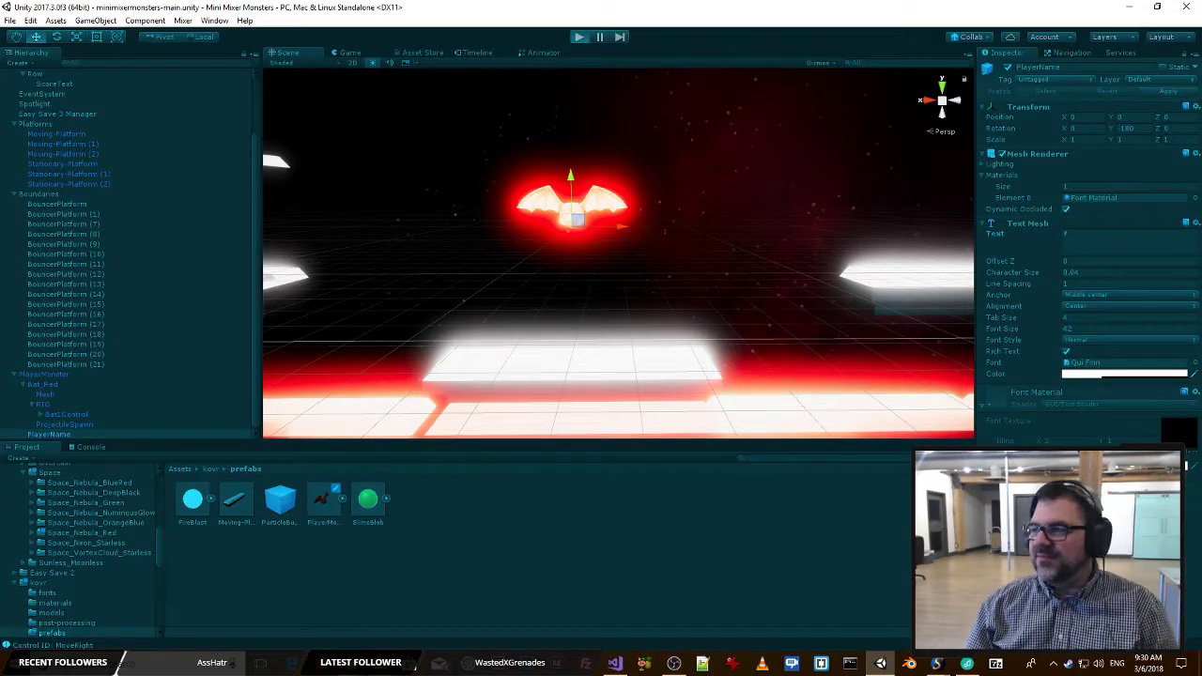
{"action": "key", "text": "alt+Tab"}
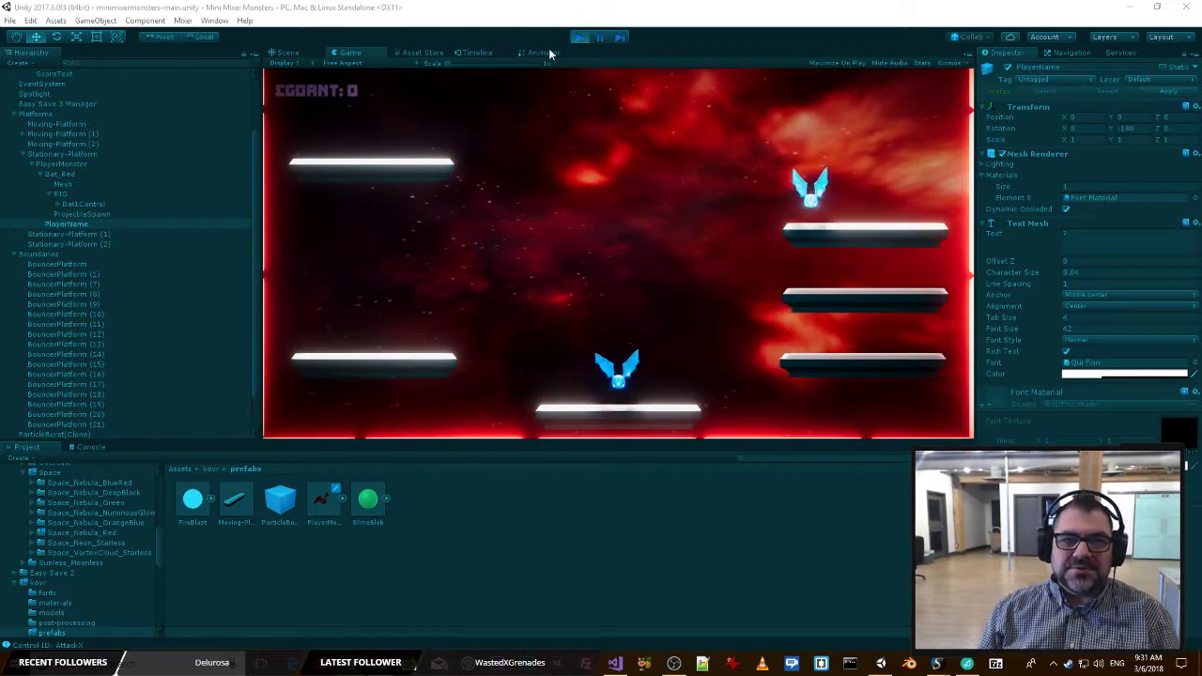
{"action": "key", "text": "ctrl+p"}
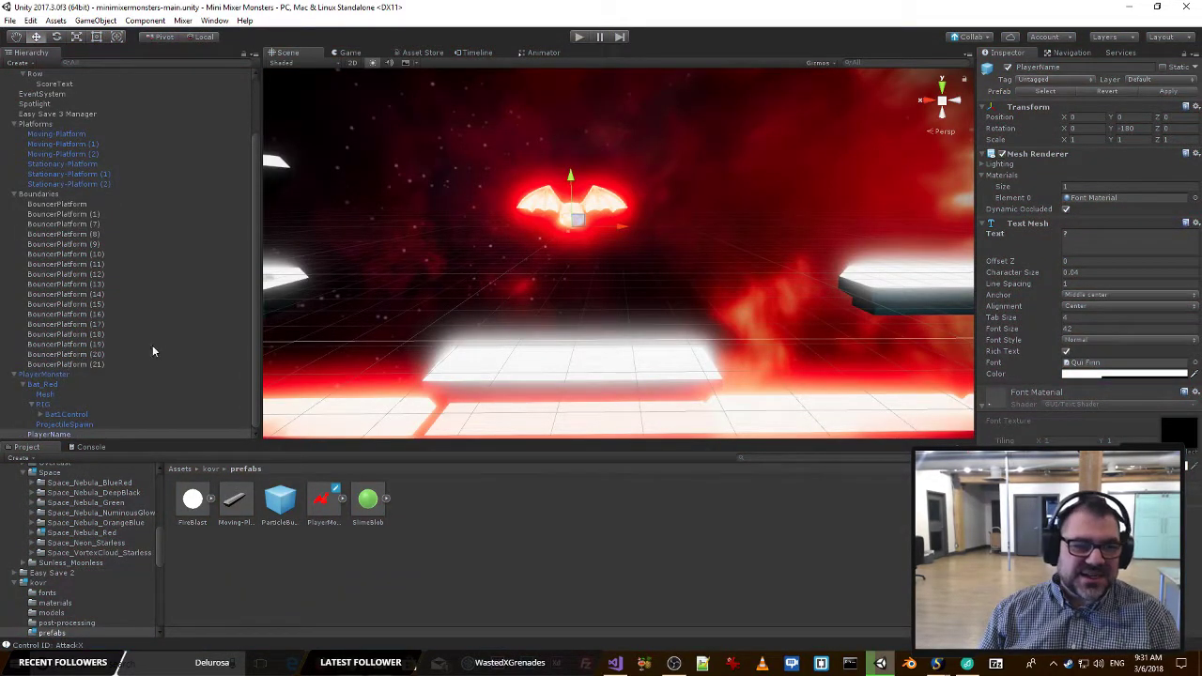
Delete the PlayerMonster instance from the scene and collapse the Boundaries group in the hierarchy.
{"action": "left_click", "coordinate": [64, 374]}
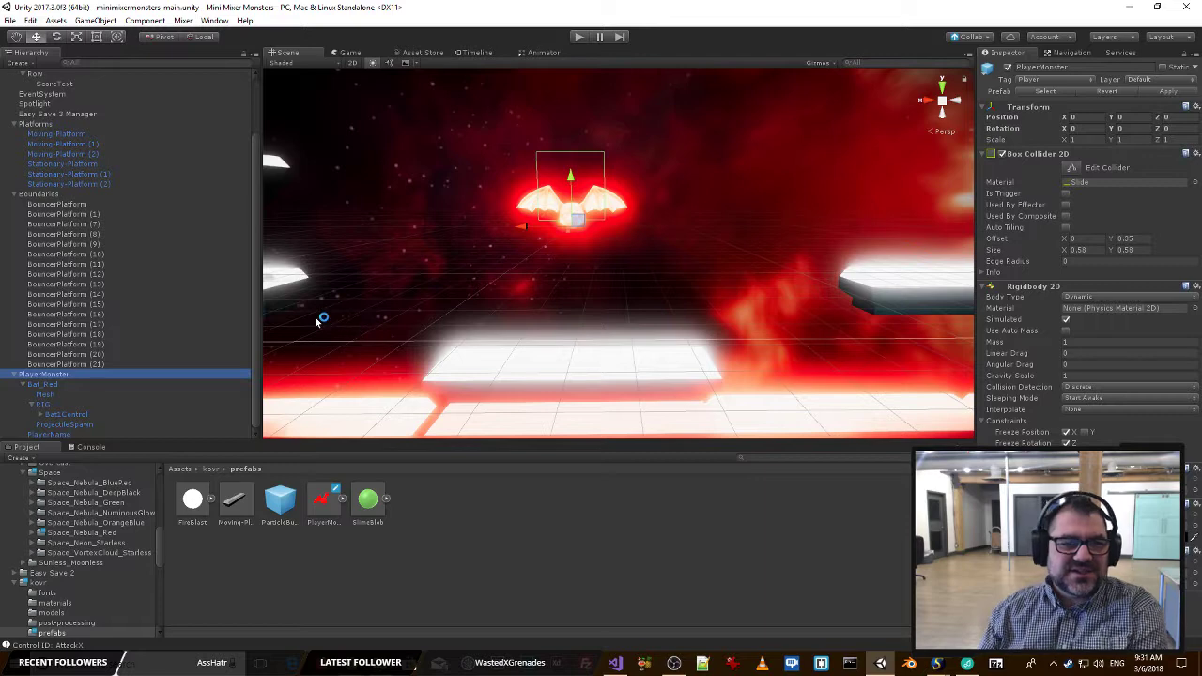
{"action": "key", "text": "Delete"}
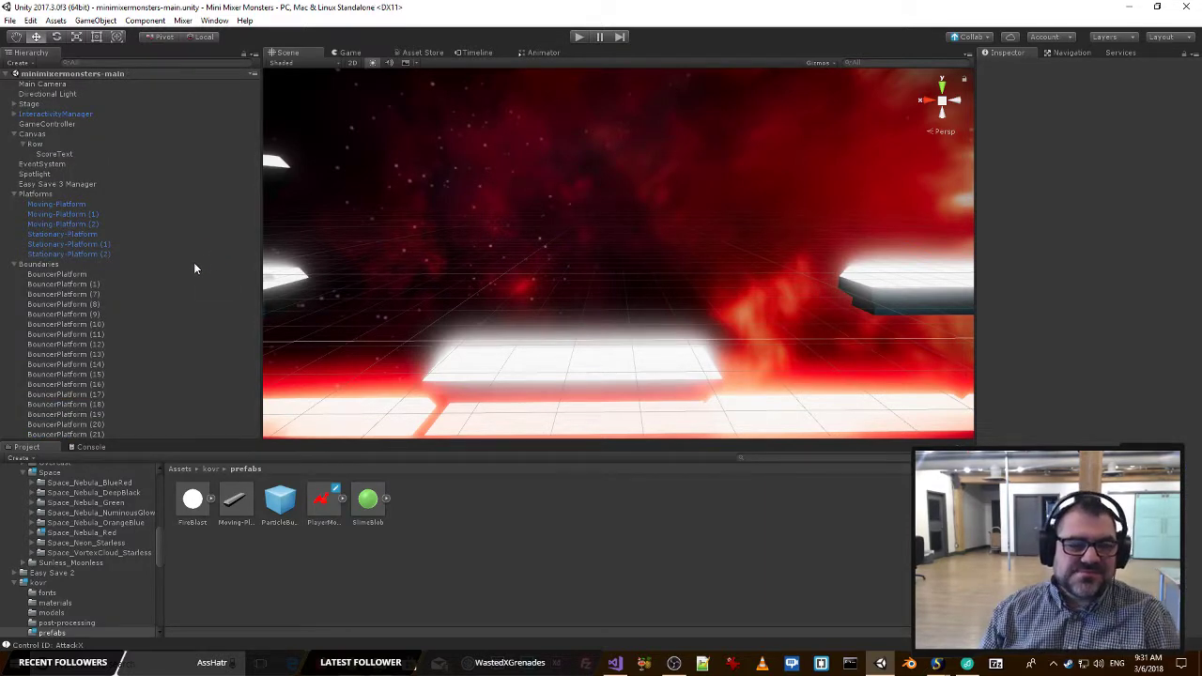
{"action": "left_click", "coordinate": [53, 306]}
{"action": "key", "text": "alt+Tab"}
{"action": "key", "text": "alt+Tab"}
{"action": "key", "text": "alt+Tab"}
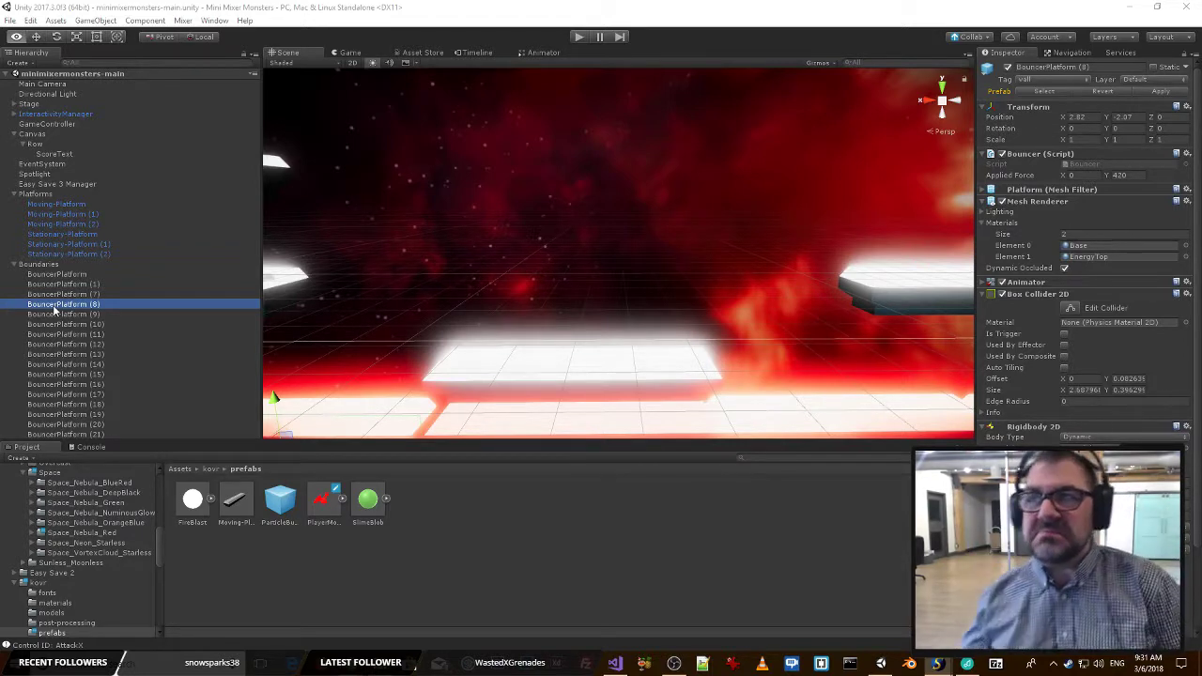
{"action": "left_click", "coordinate": [14, 265]}
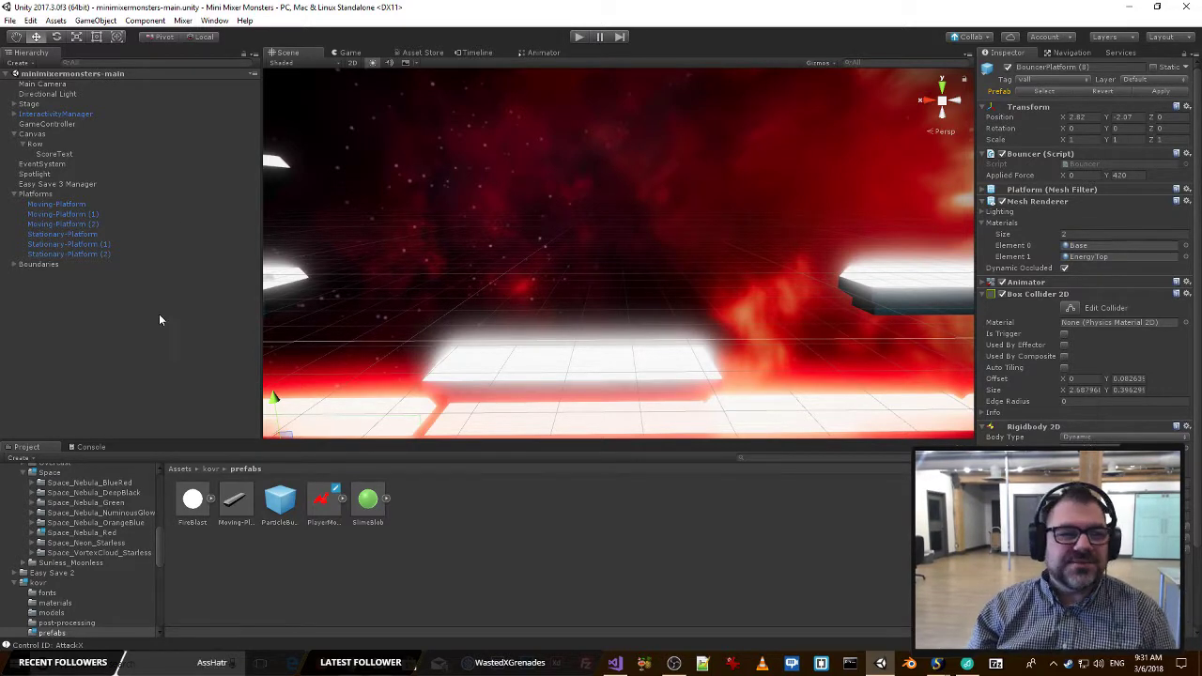
Browse from the project's root Assets folder into the kovr folder to examine its contents.
{"action": "key", "text": "alt+Tab"}
{"action": "key", "text": "alt+Tab"}
{"action": "key", "text": "alt+Tab"}
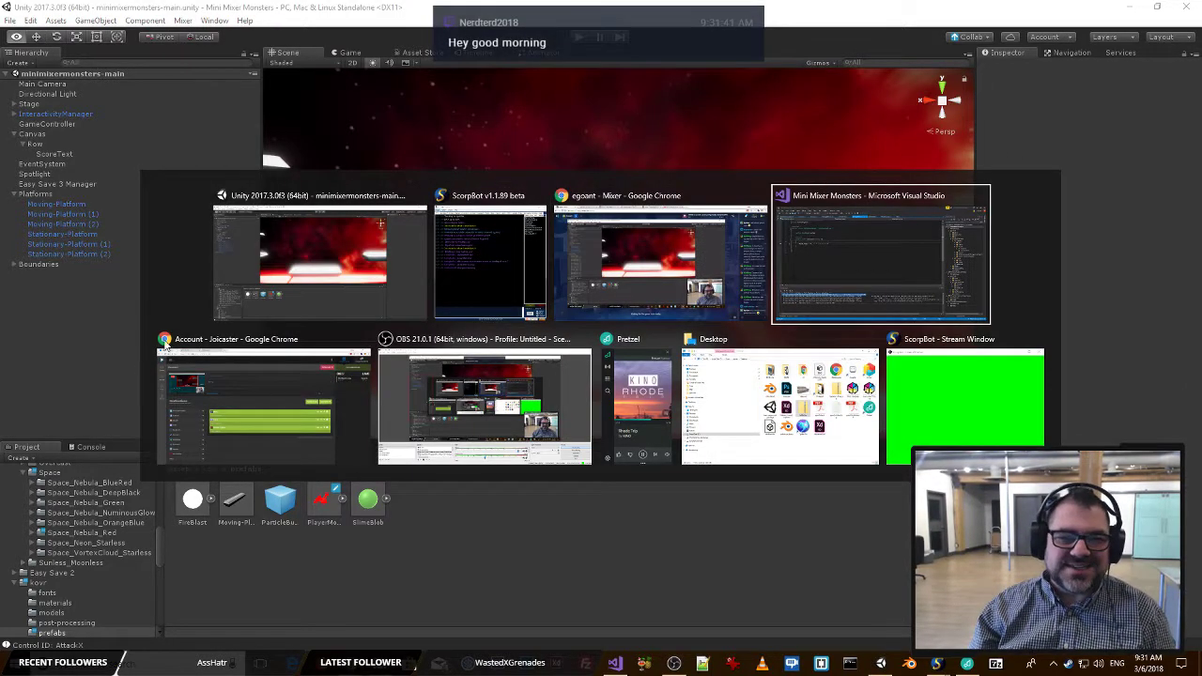
{"action": "left_click", "coordinate": [339, 261]}
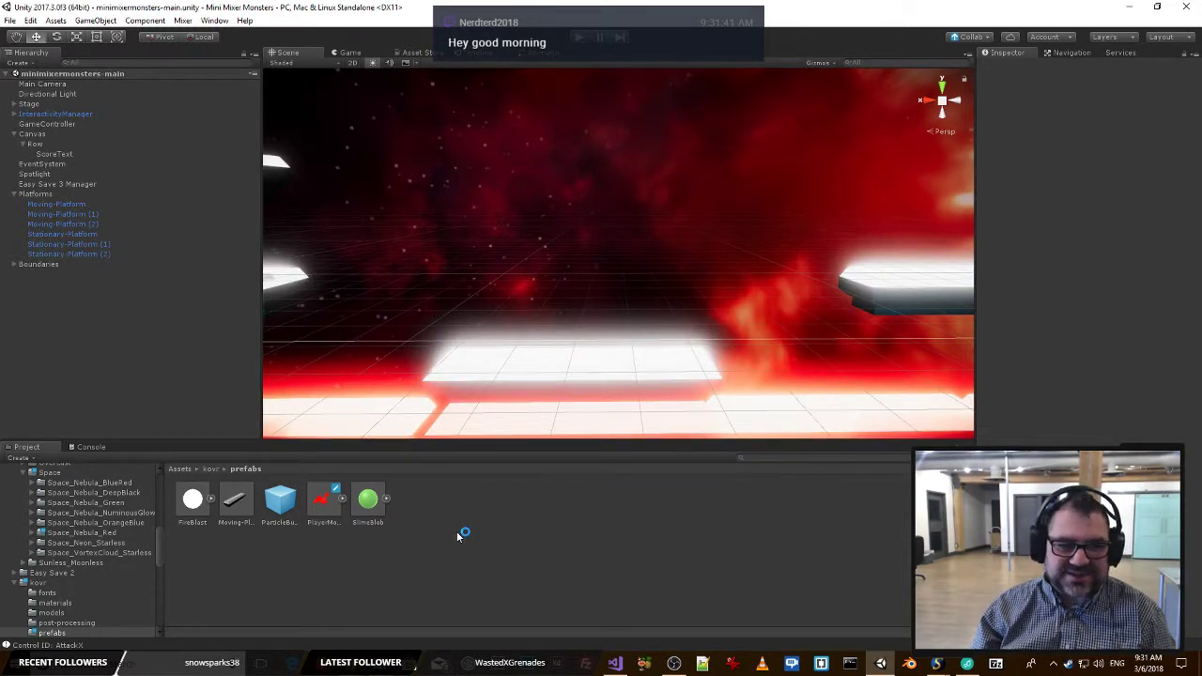
{"action": "left_click", "coordinate": [209, 471]}
{"action": "left_click", "coordinate": [179, 470]}
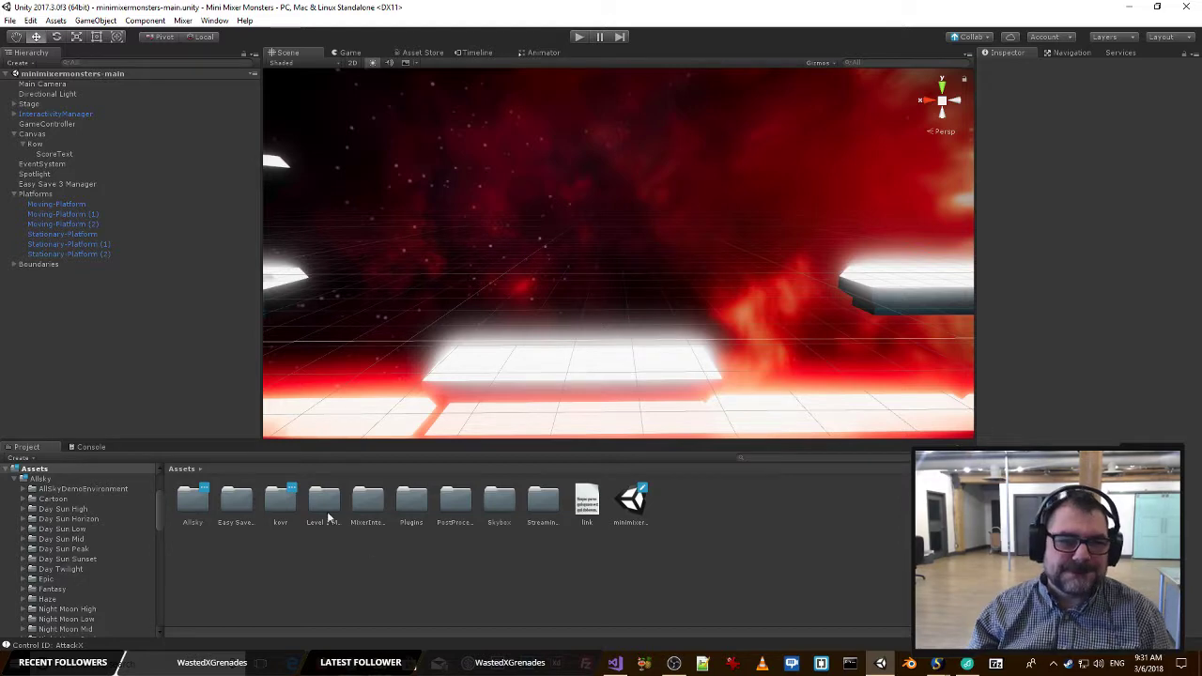
{"action": "double_click", "coordinate": [280, 505]}
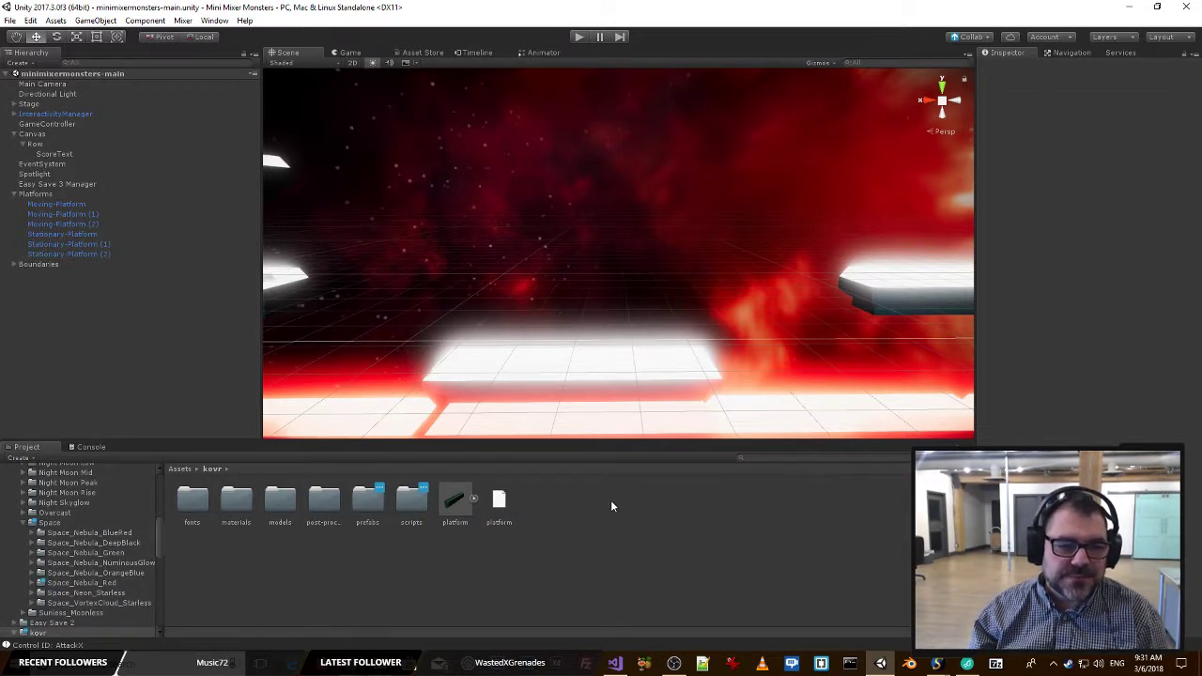
{"action": "left_click", "coordinate": [321, 502]}
{"action": "left_click", "coordinate": [681, 511]}
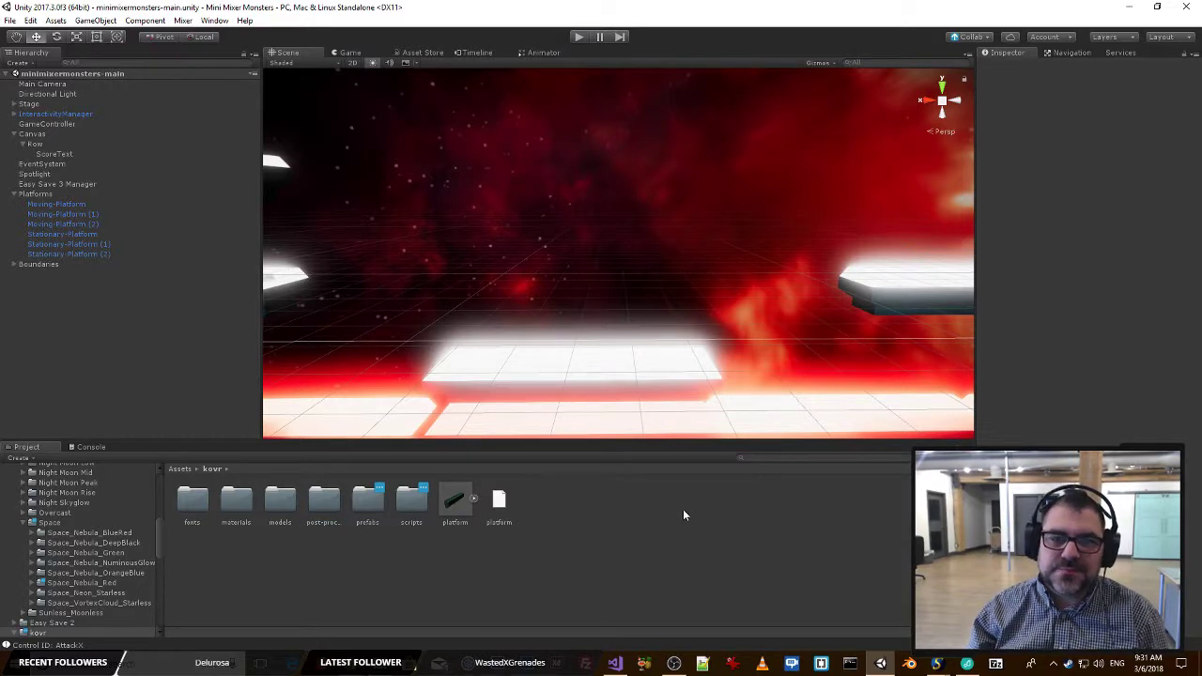
Switch to Visual Studio and go to the scoreText field declaration in the MixerManager class of MixerManager.cs.
{"action": "key", "text": "alt+Tab"}
{"action": "key", "text": "alt+Tab"}
{"action": "key", "text": "alt+Tab"}
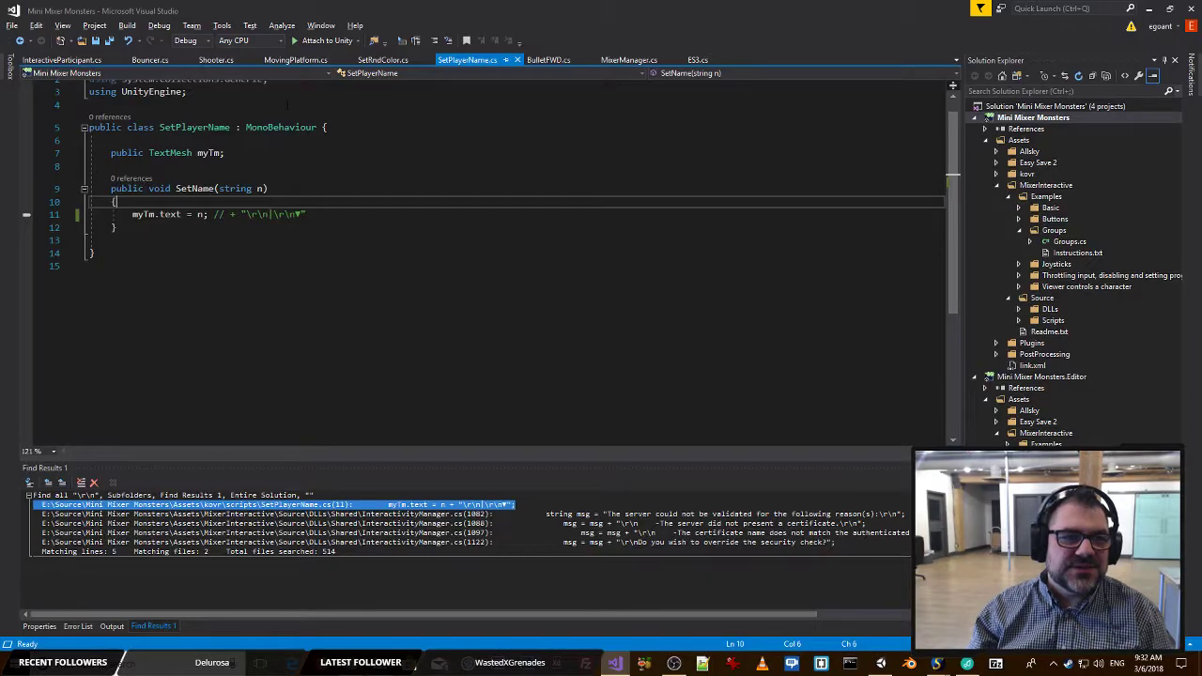
{"action": "left_click", "coordinate": [633, 62]}
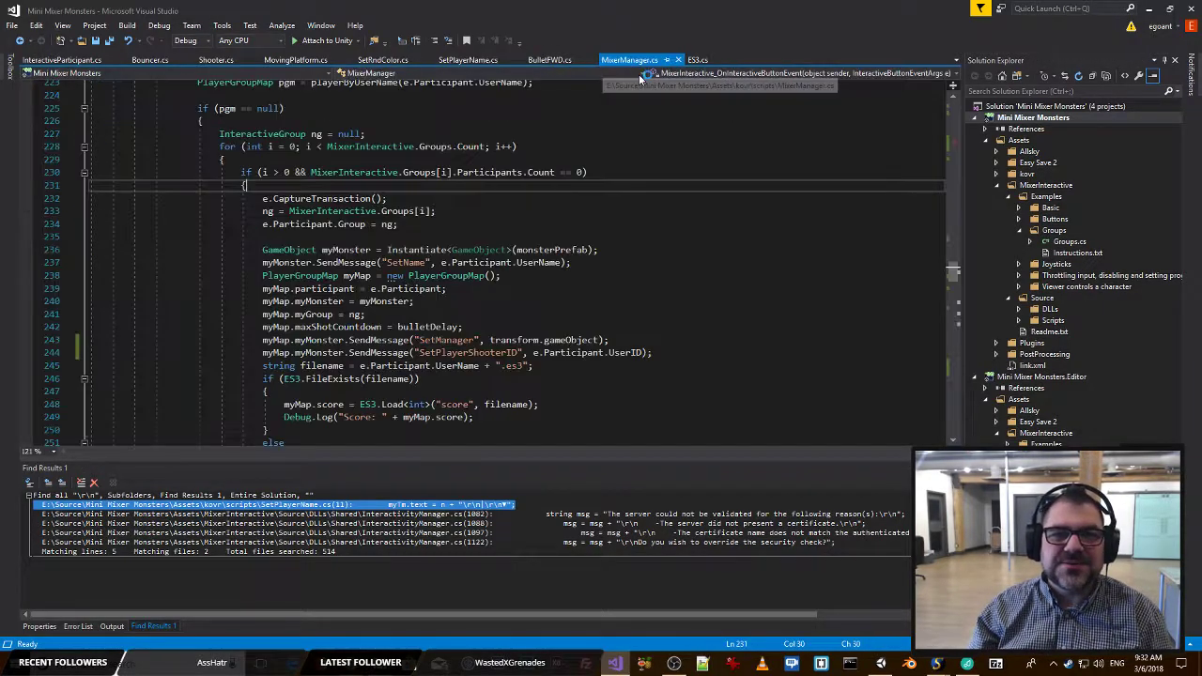
{"action": "left_click_drag", "start_coordinate": [952, 271], "coordinate": [946, 67]}
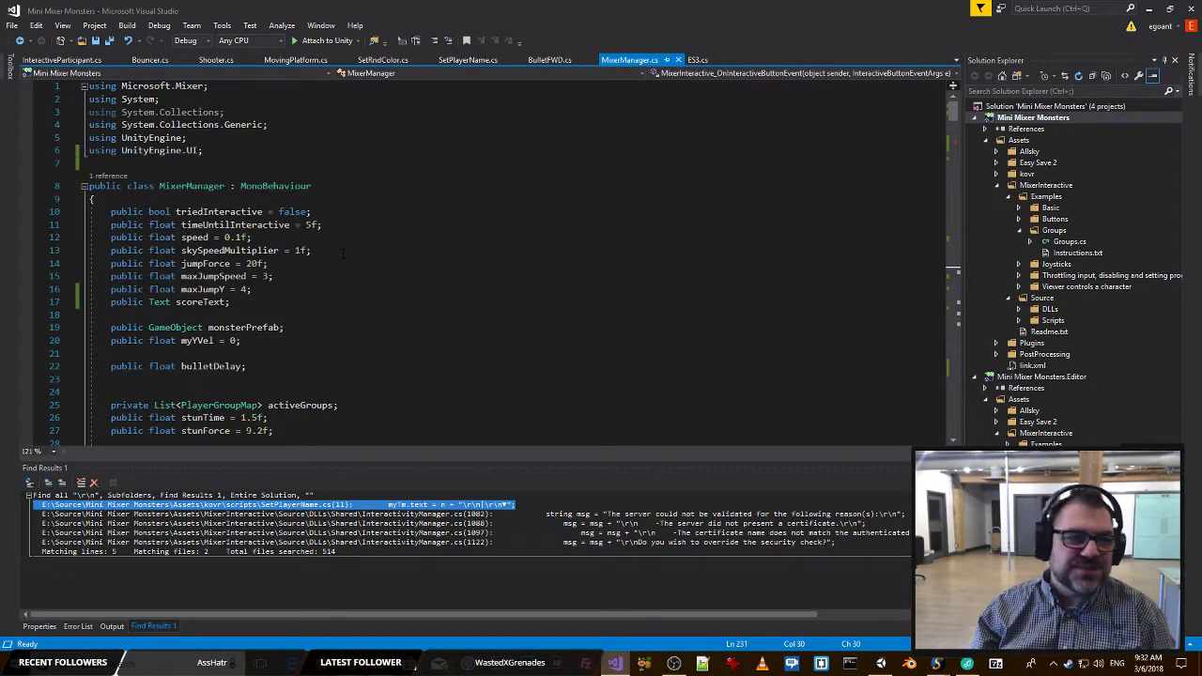
{"action": "left_click", "coordinate": [343, 200]}
{"action": "left_click", "coordinate": [344, 302]}
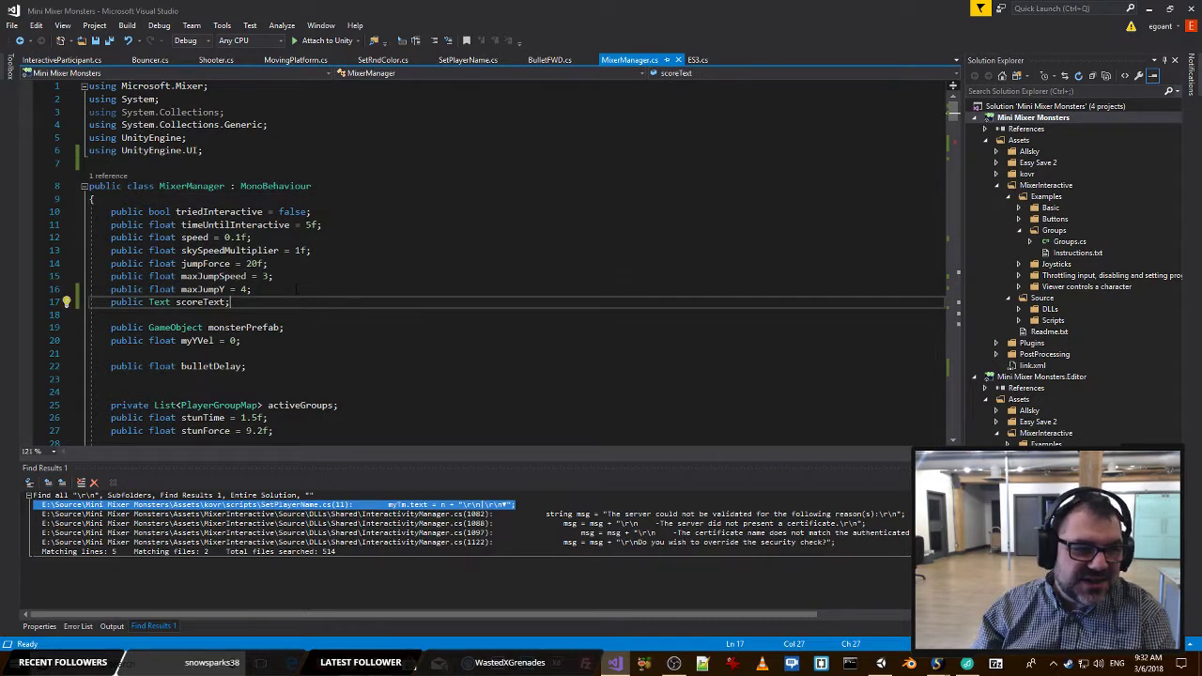
Declare a public float field freePointDelayMax with value 10 above scoreText.
{"action": "key", "text": "ctrl+Return"}
{"action": "type", "text": "public "}
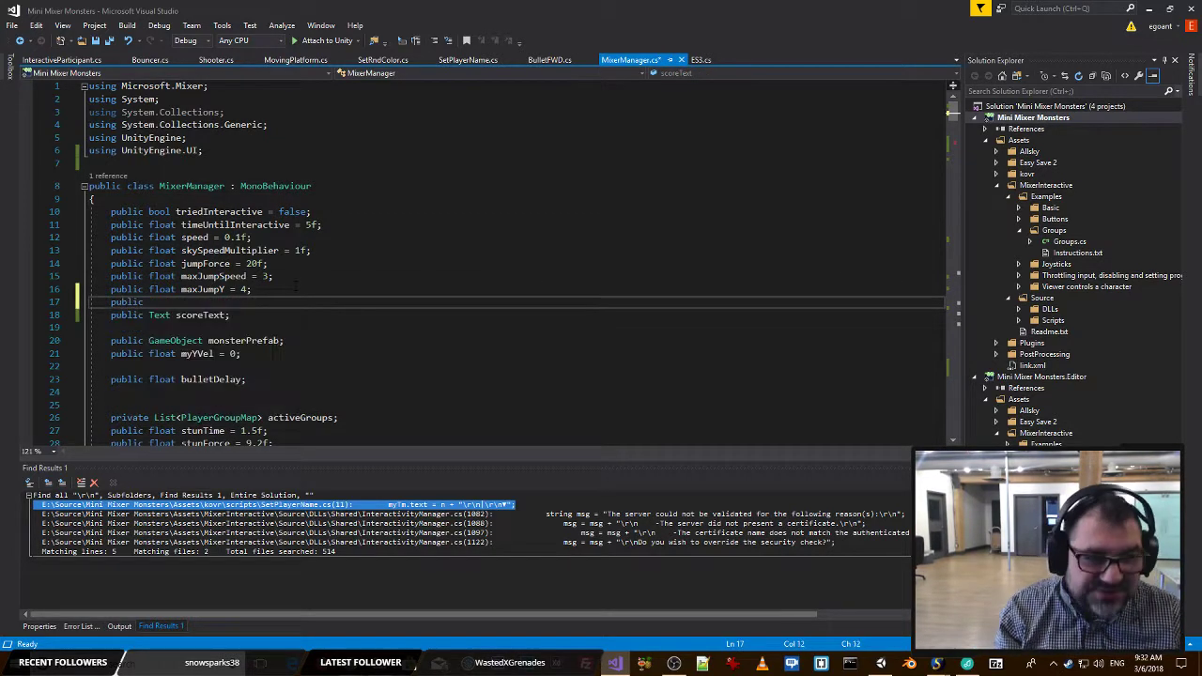
{"action": "type", "text": "float"}
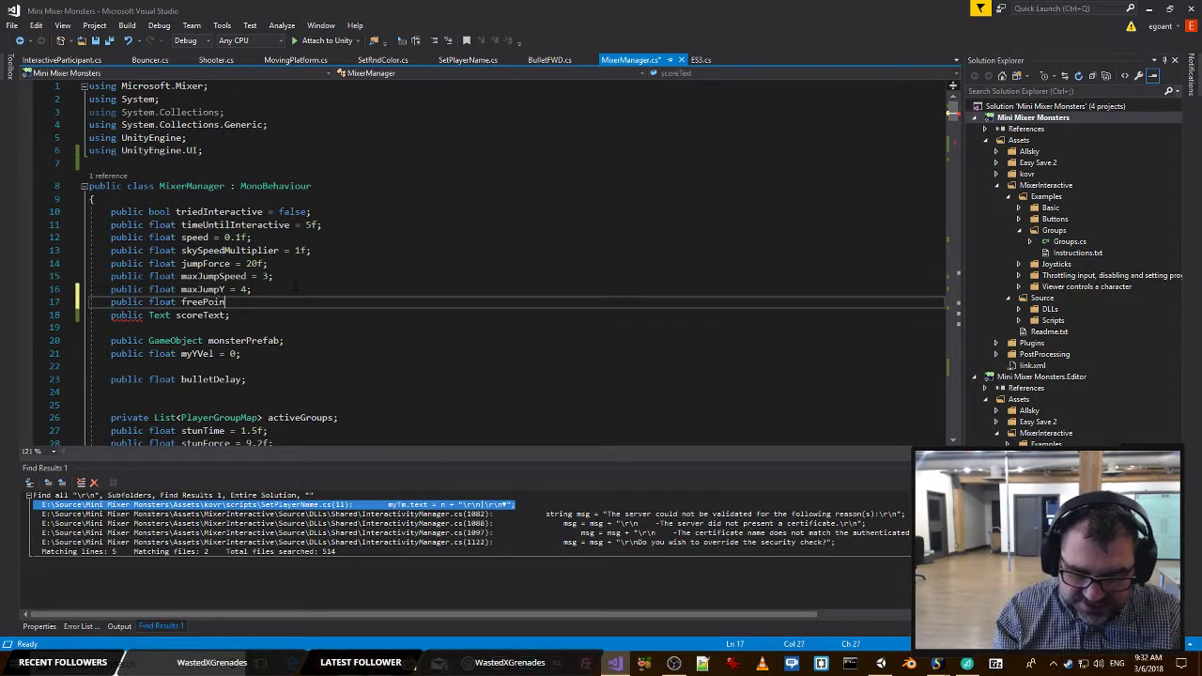
{"action": "type", "text": "freePointDelayMax ="}
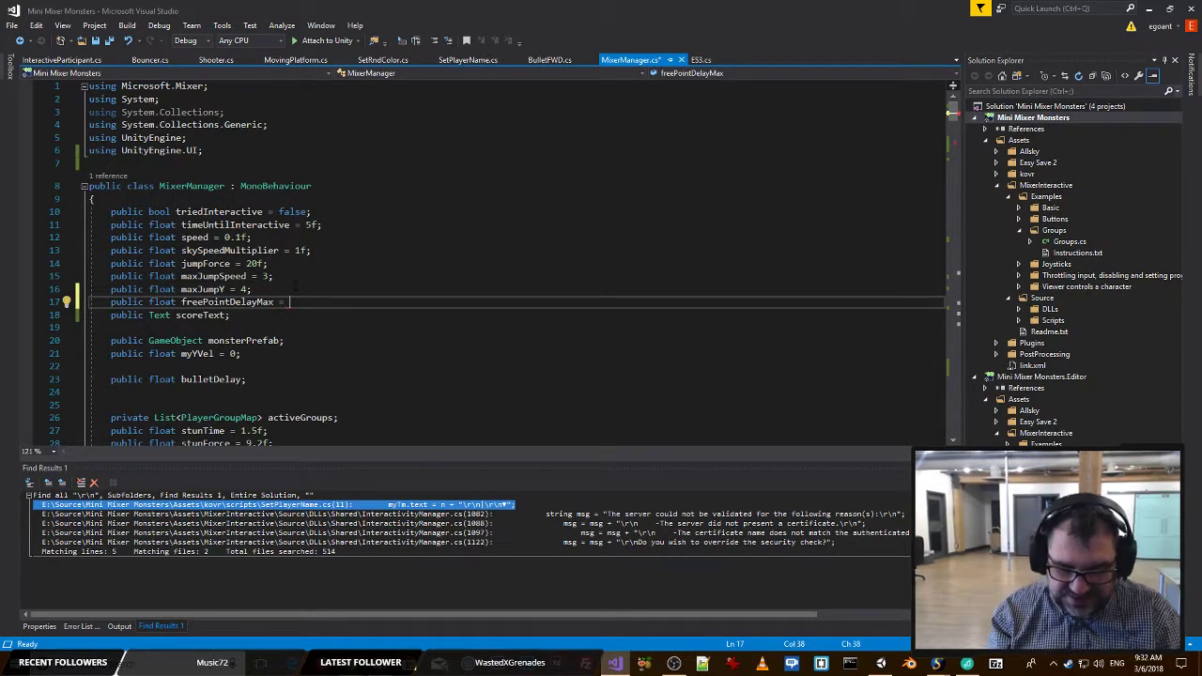
{"action": "type", "text": "10"}
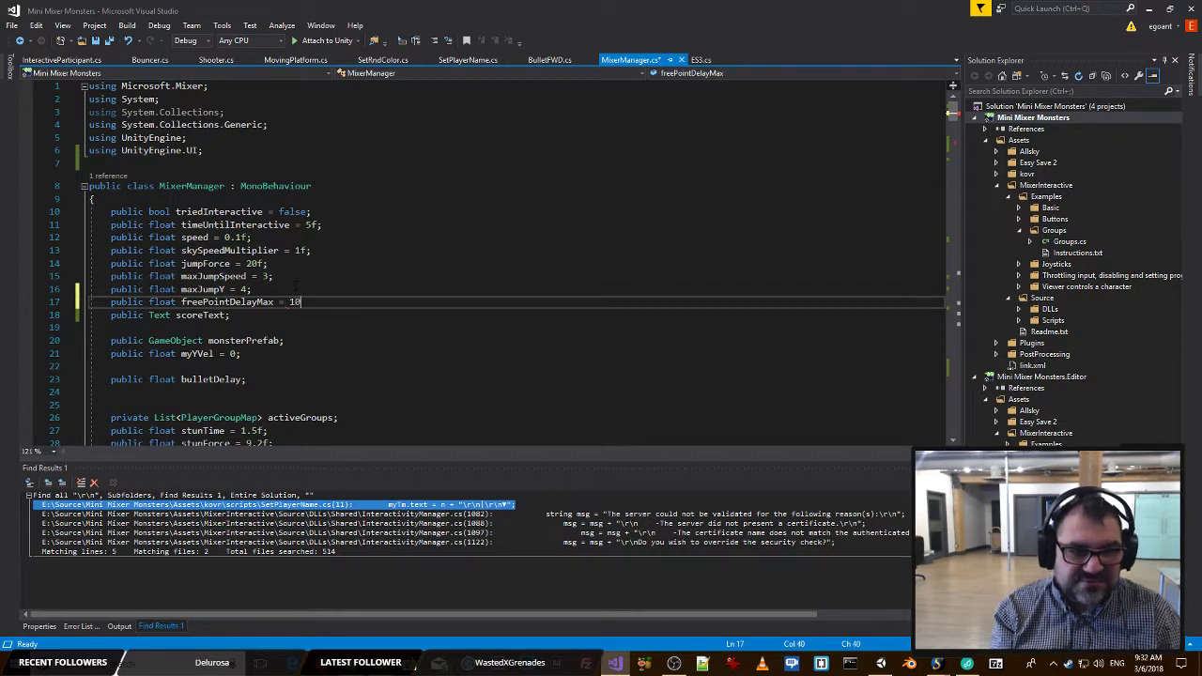
{"action": "type", "text": ";"}
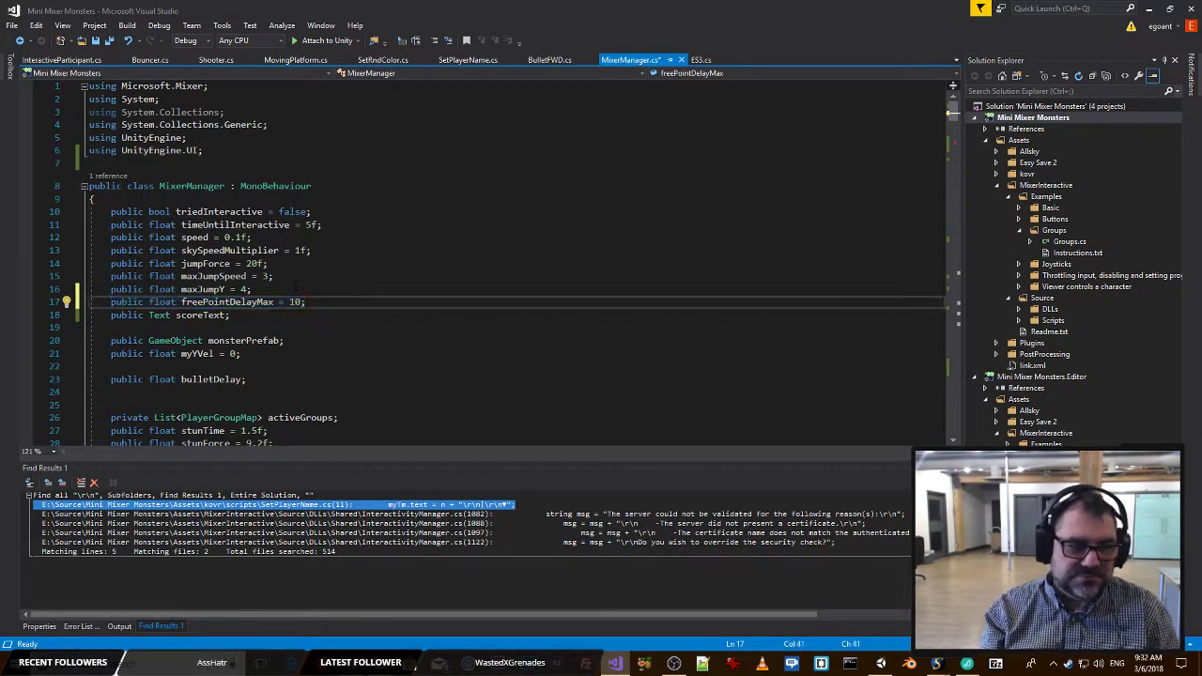
Duplicate the freePointDelayMax declaration on the line below and rename the copy freePointDelay.
{"action": "key", "text": "Return"}
{"action": "type", "text": "public float freePointDelayMax = 10;"}
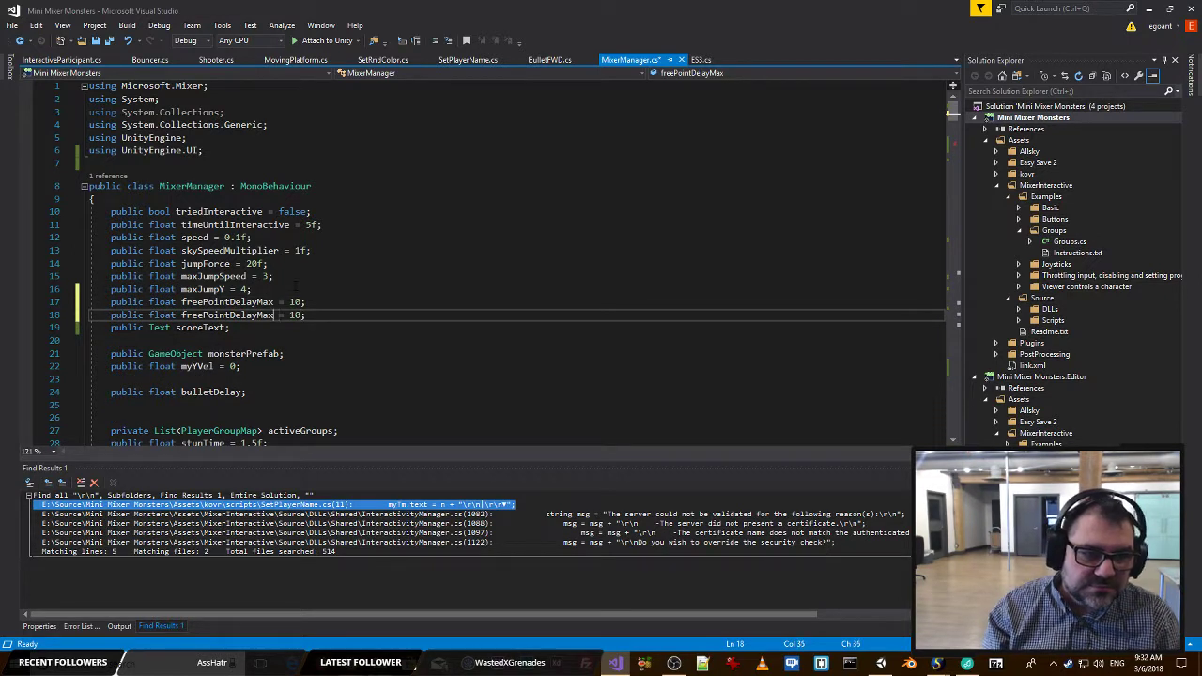
{"action": "key", "text": "BackSpace"}
{"action": "key", "text": "BackSpace"}
{"action": "key", "text": "BackSpace"}
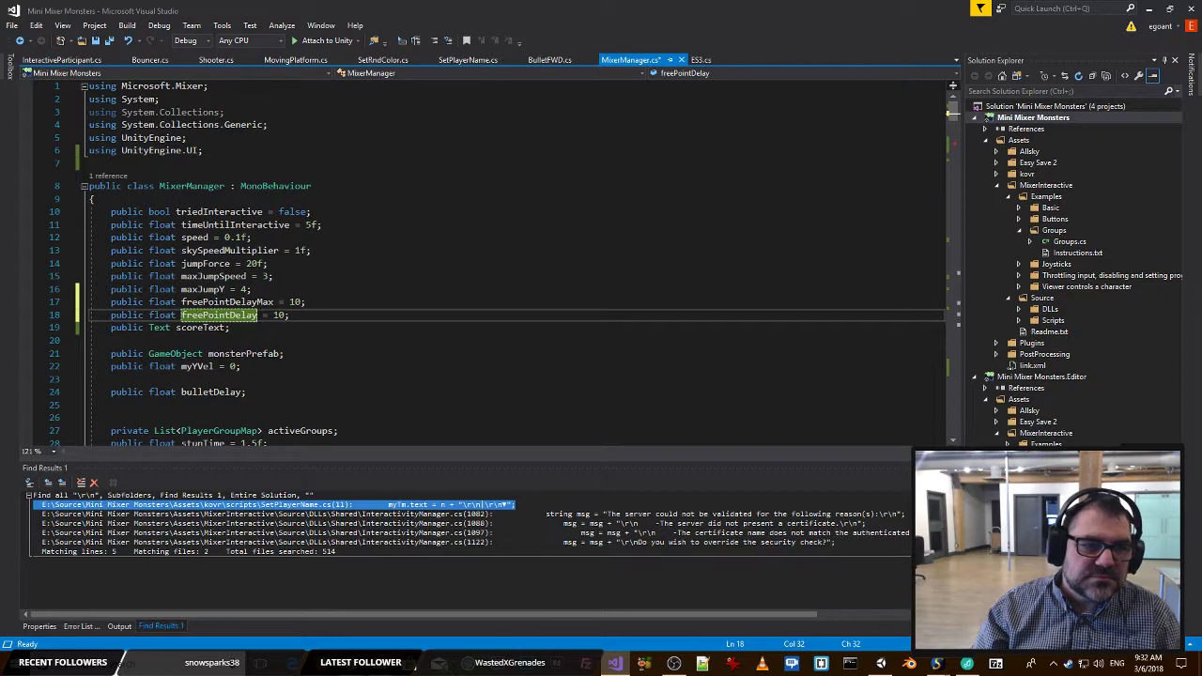
Remove the initial value from the freePointDelay declaration, leaving it as a public float without an assignment.
{"action": "key", "text": "Up"}
{"action": "key", "text": "Up"}
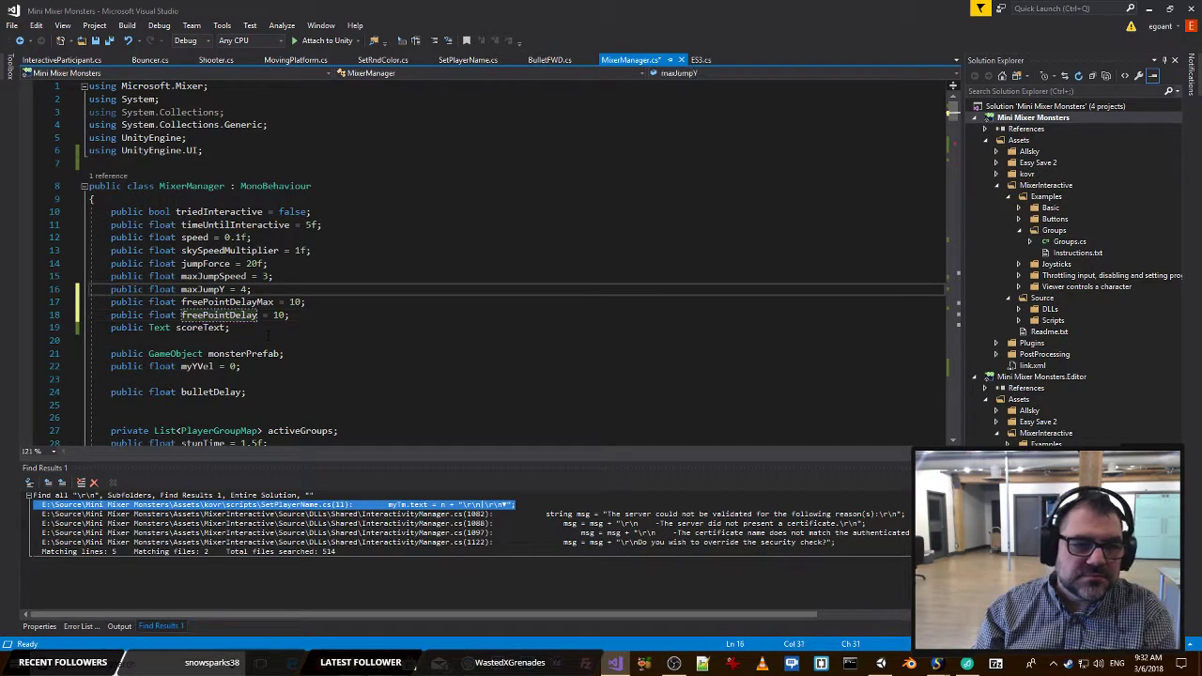
{"action": "key", "text": "Down"}
{"action": "key", "text": "Down"}
{"action": "key", "text": "Delete"}
{"action": "key", "text": "Delete"}
{"action": "key", "text": "Delete"}
{"action": "key", "text": "Delete"}
{"action": "key", "text": "Delete"}
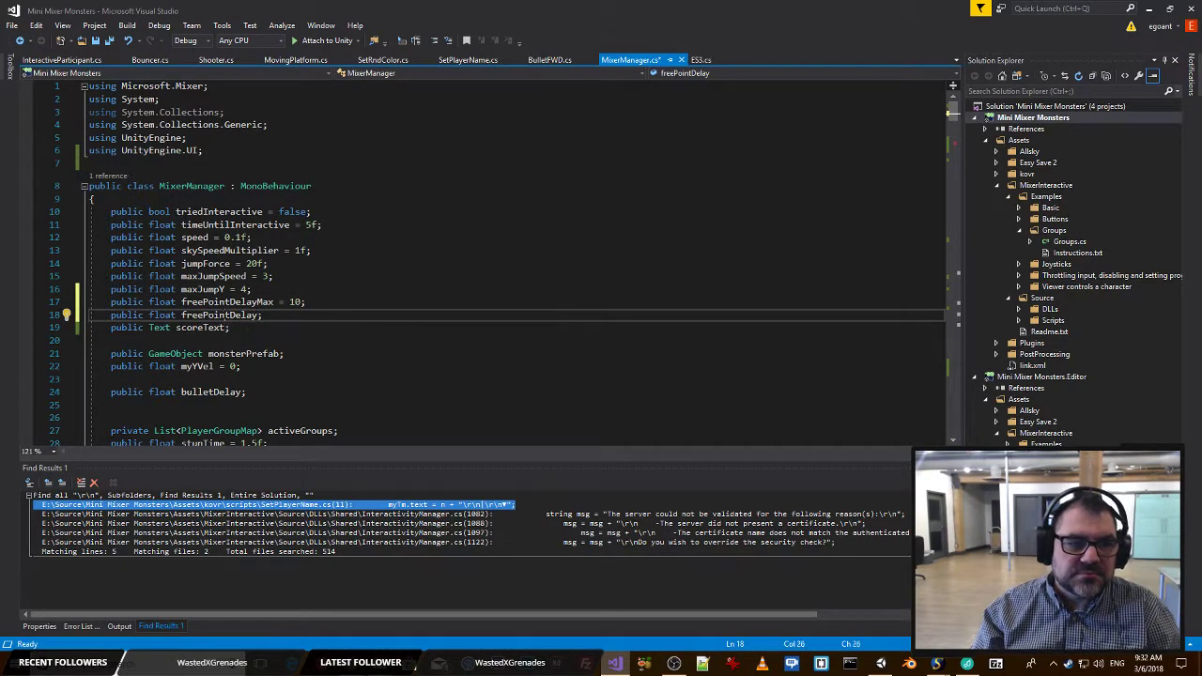
Go to the Start method in the MixerManager class and save MixerManager.cs.
{"action": "scroll", "coordinate": [282, 272], "scroll_direction": "down", "scroll_amount": 7}
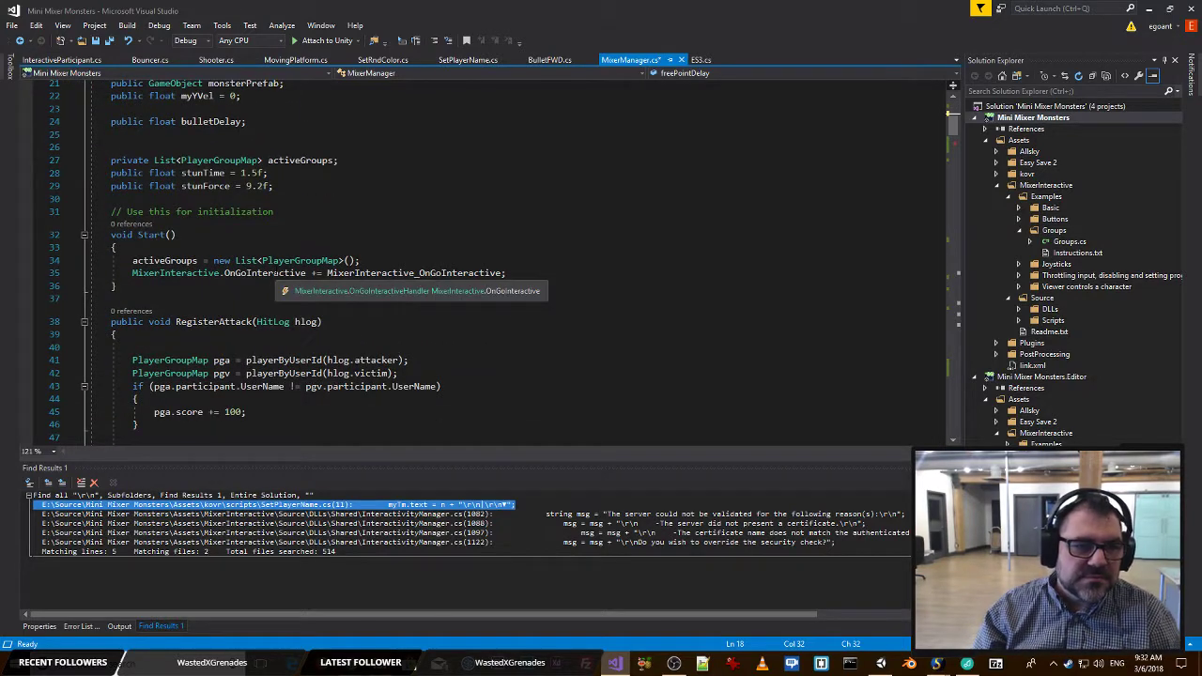
{"action": "left_click", "coordinate": [535, 273]}
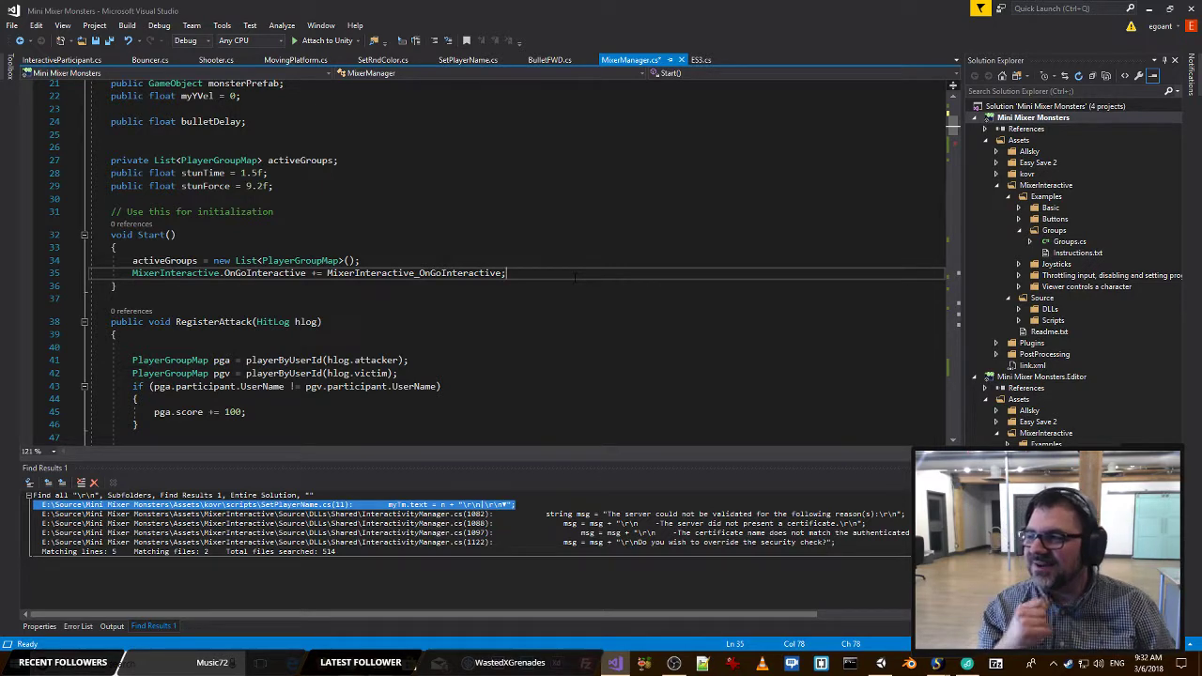
{"action": "key", "text": "Up"}
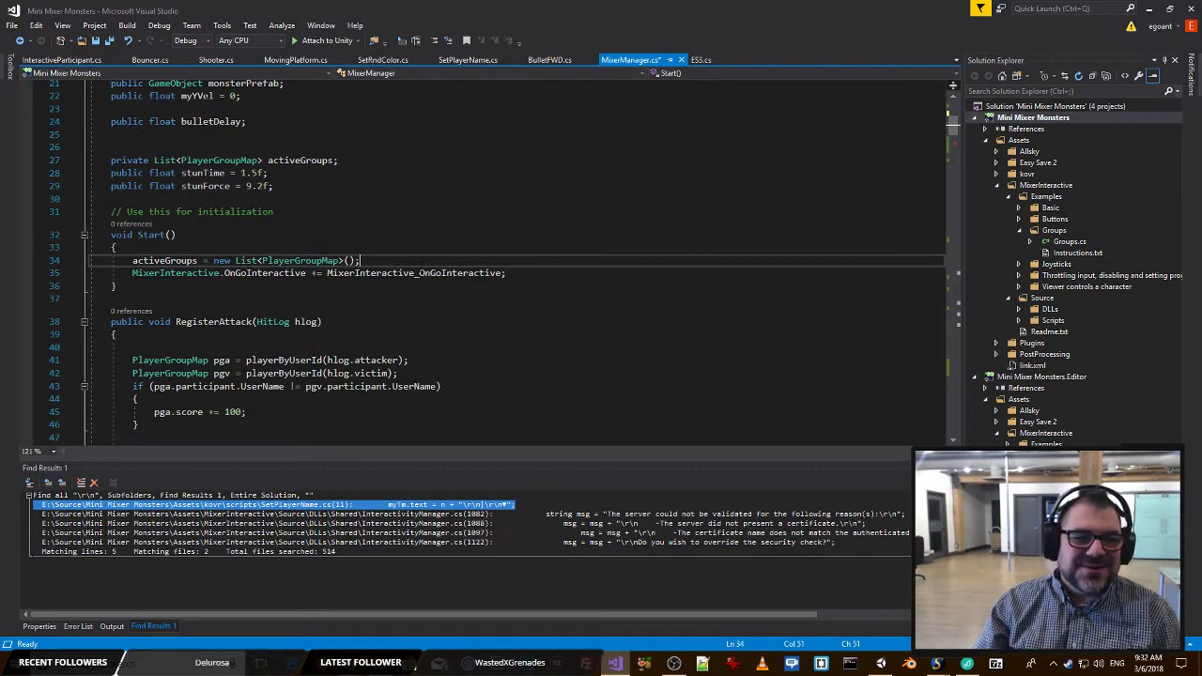
{"action": "key", "text": "alt+Tab"}
{"action": "key", "text": "alt+Tab"}
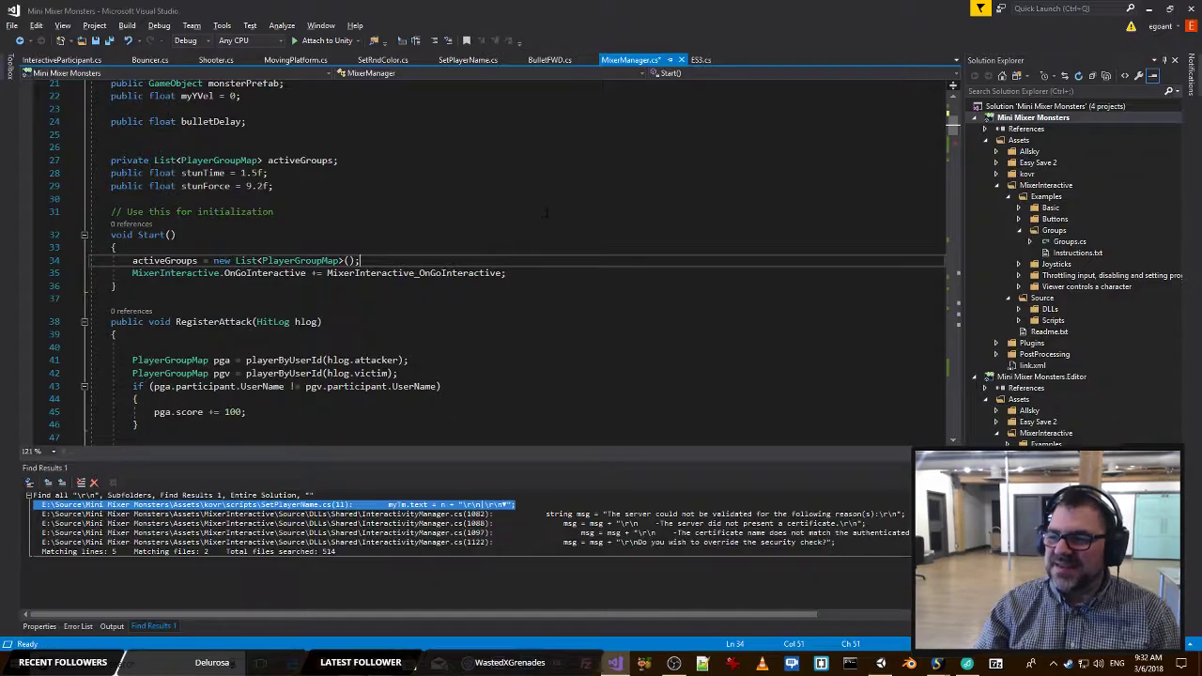
{"action": "key", "text": "ctrl+s"}
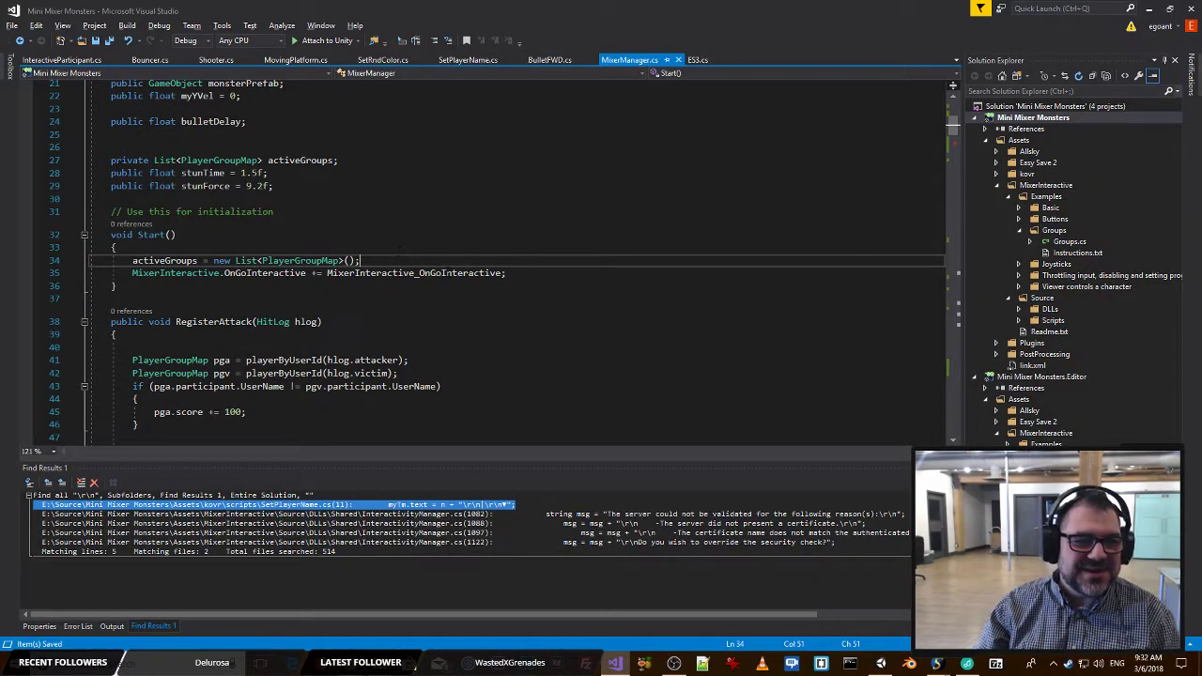
{"action": "key", "text": "alt+Tab"}
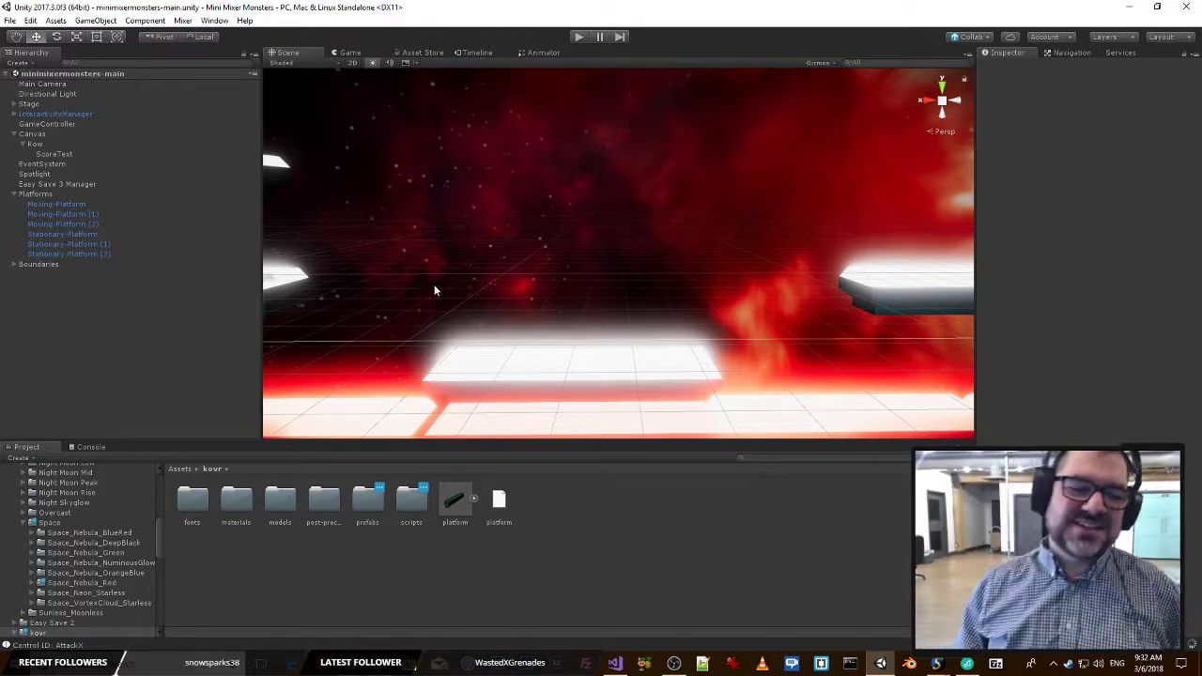
{"action": "key", "text": "alt+Tab"}
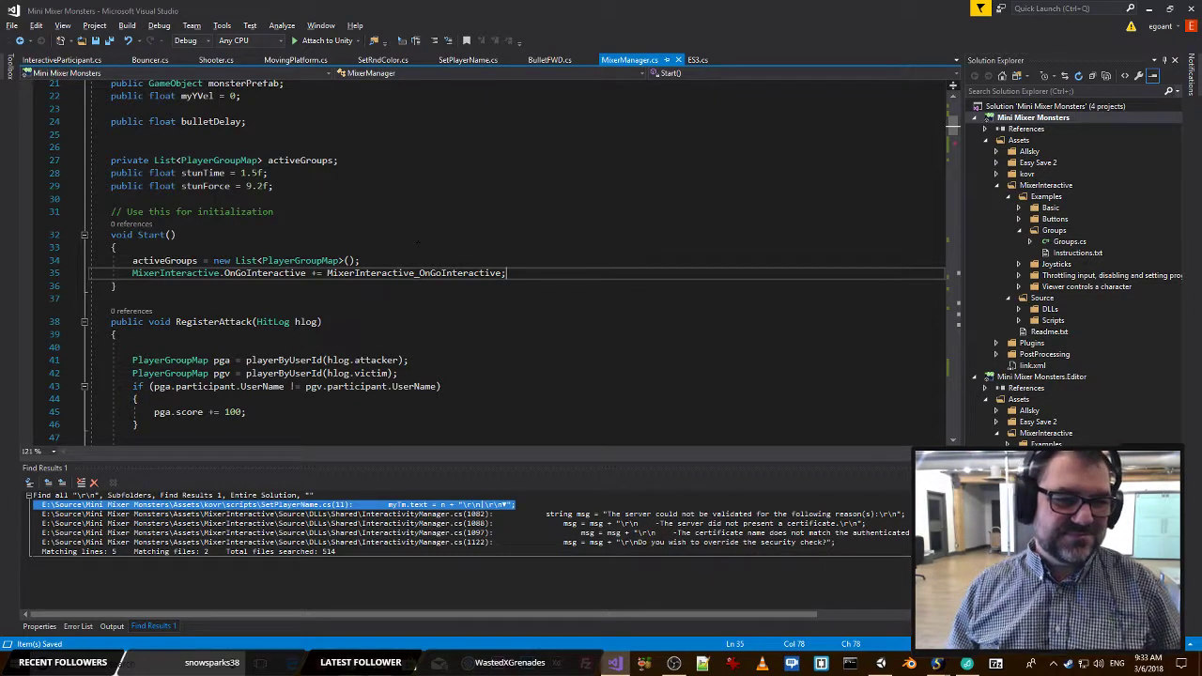
{"action": "left_click", "coordinate": [394, 212]}
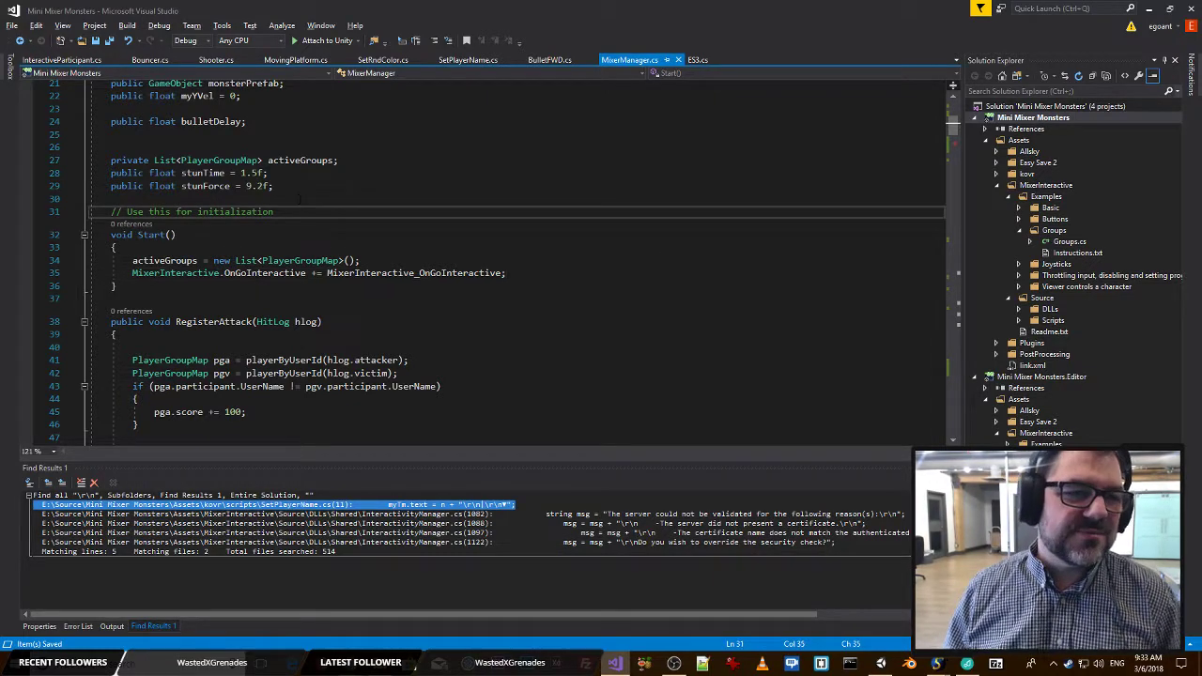
{"action": "scroll", "coordinate": [310, 199], "scroll_direction": "up", "scroll_amount": 7}
{"action": "left_click", "coordinate": [290, 212]}
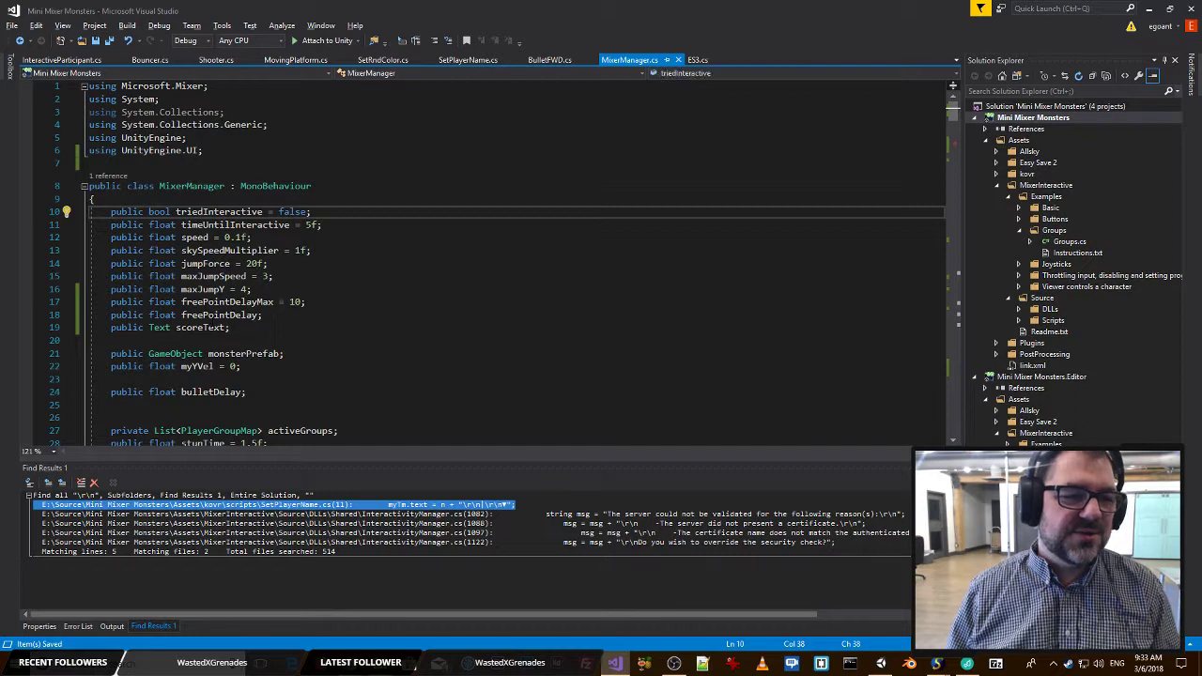
Search the current document for freePointDelayMax and select the freePointDelay field name in its declaration.
{"action": "double_click", "coordinate": [210, 303]}
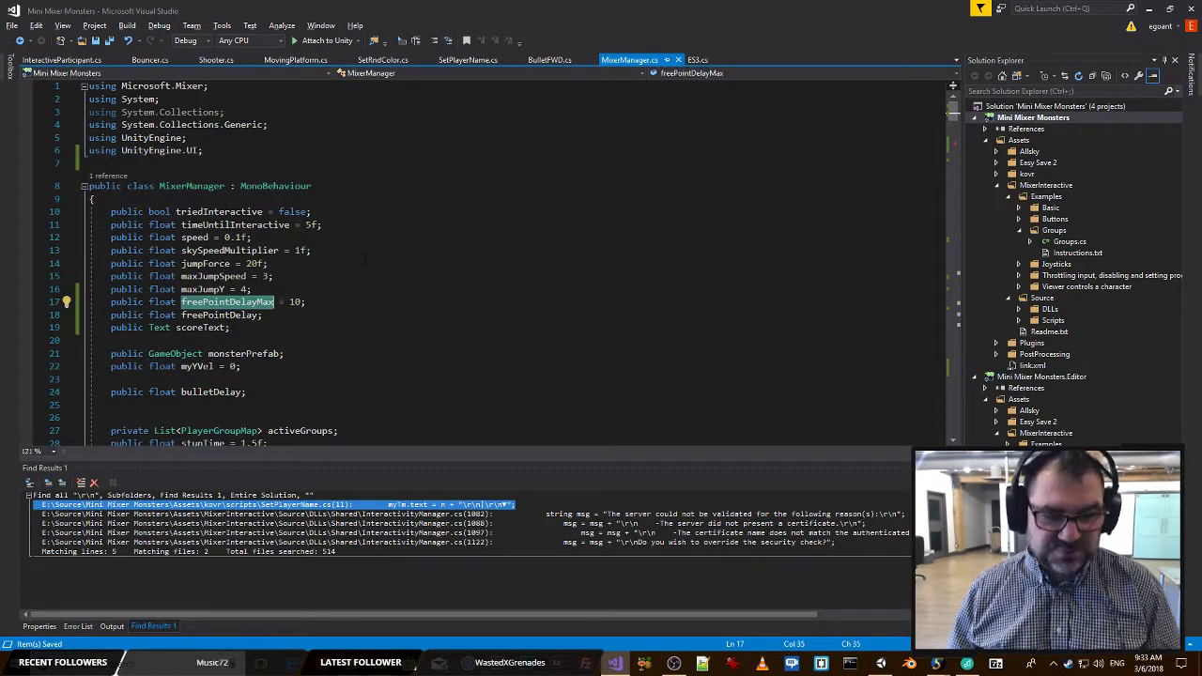
{"action": "key", "text": "ctrl+f"}
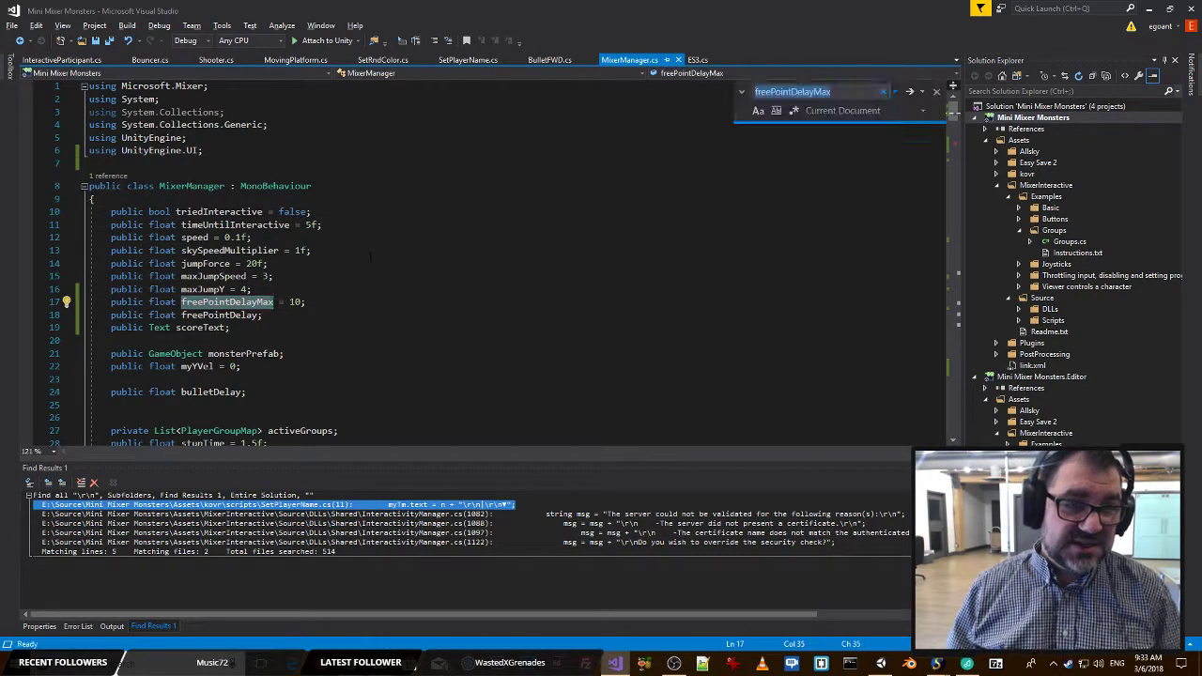
{"action": "double_click", "coordinate": [234, 316]}
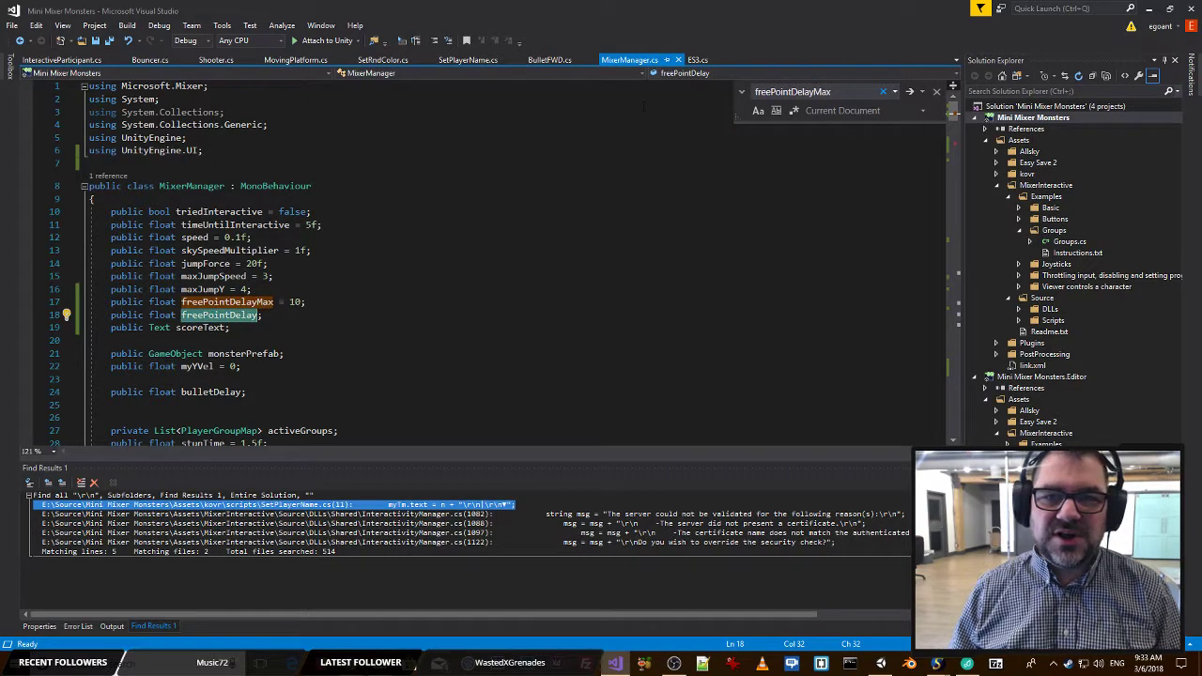
In the Update method, add a line after the activeGroups for loop that subtracts Time.deltaTime from freePointDelay.
{"action": "left_click", "coordinate": [696, 73]}
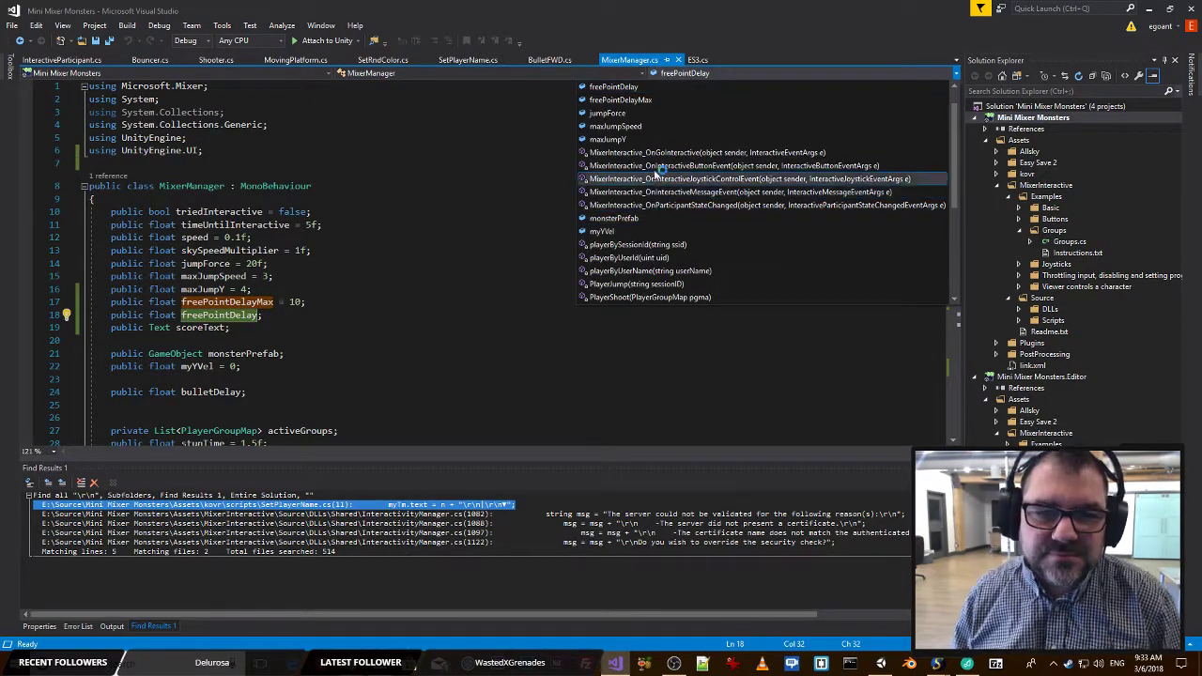
{"action": "scroll", "coordinate": [658, 172], "scroll_direction": "down", "scroll_amount": 5}
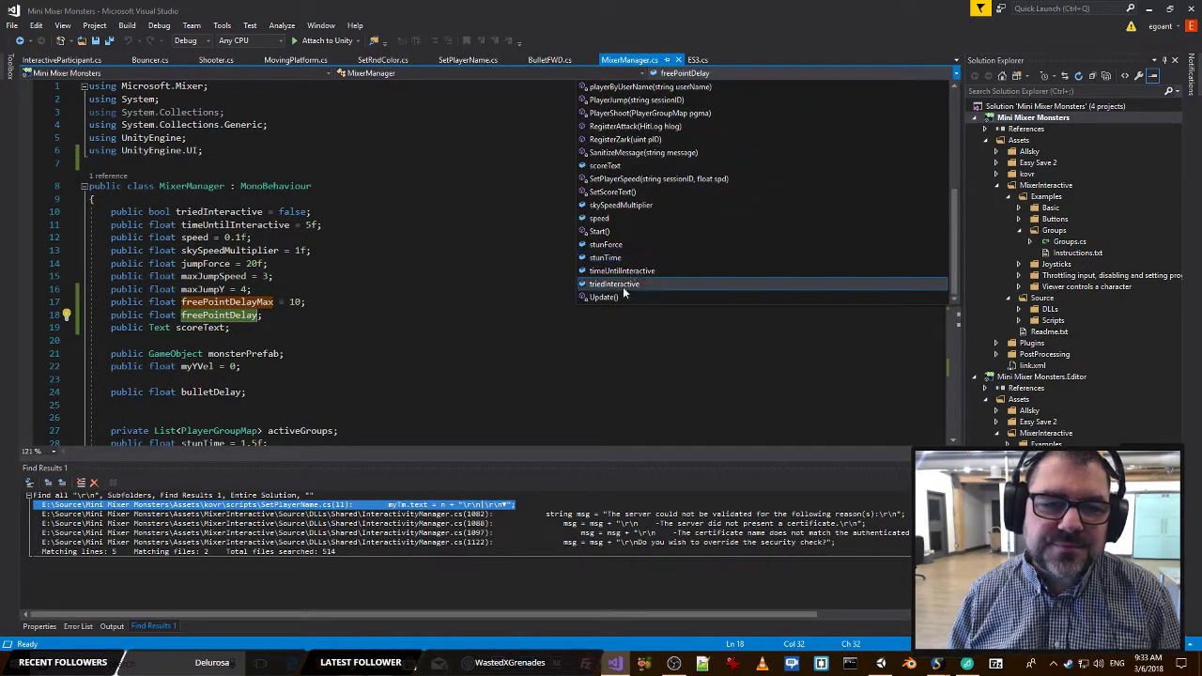
{"action": "left_click", "coordinate": [604, 297]}
{"action": "scroll", "coordinate": [160, 320], "scroll_direction": "down", "scroll_amount": 9}
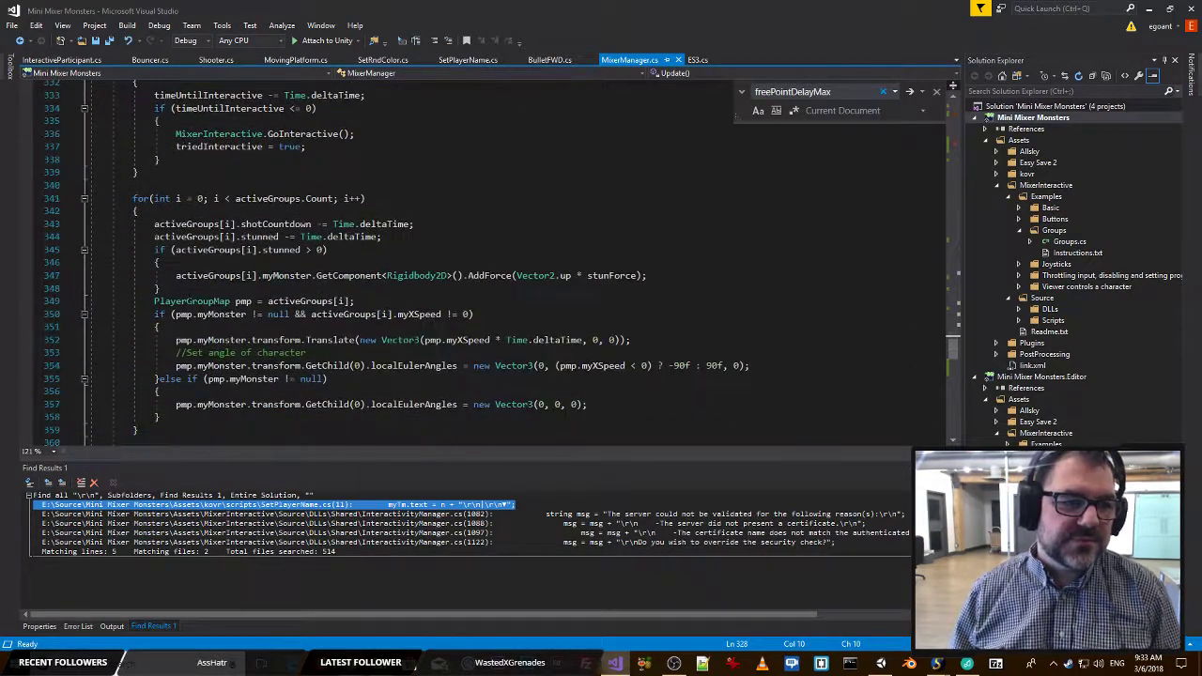
{"action": "left_click", "coordinate": [185, 326]}
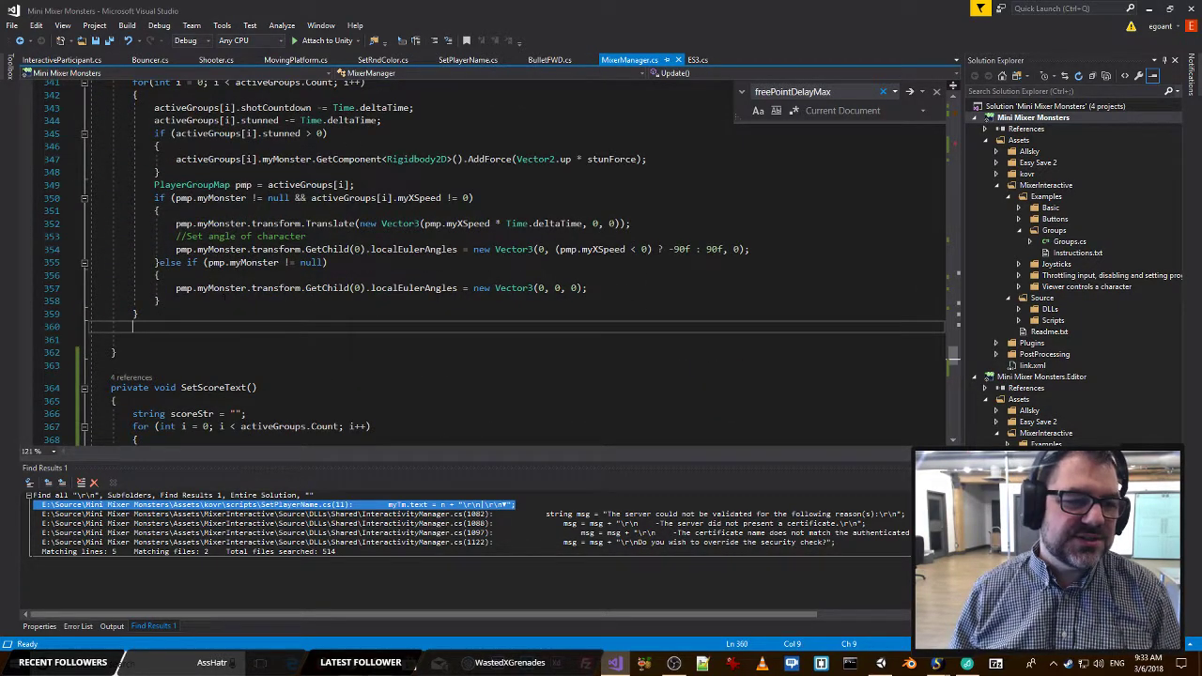
{"action": "scroll", "coordinate": [228, 306], "scroll_direction": "up", "scroll_amount": 1}
{"action": "key", "text": "Return"}
{"action": "type", "text": "freePointDelay "}
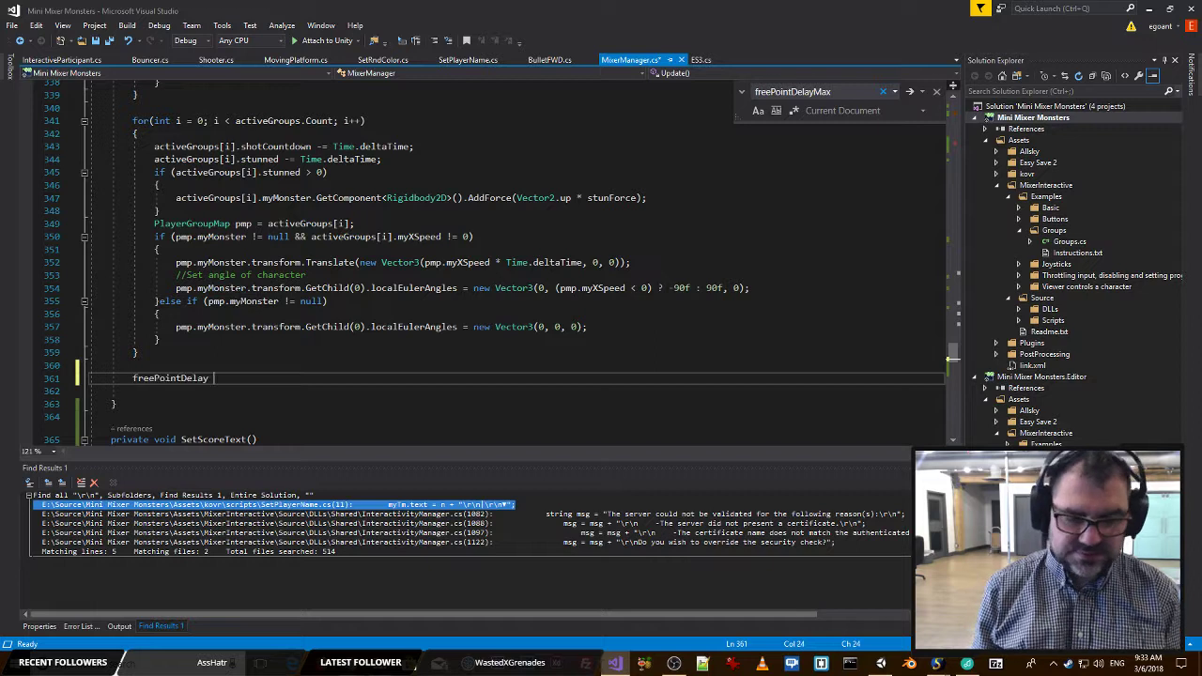
{"action": "type", "text": "-= tim"}
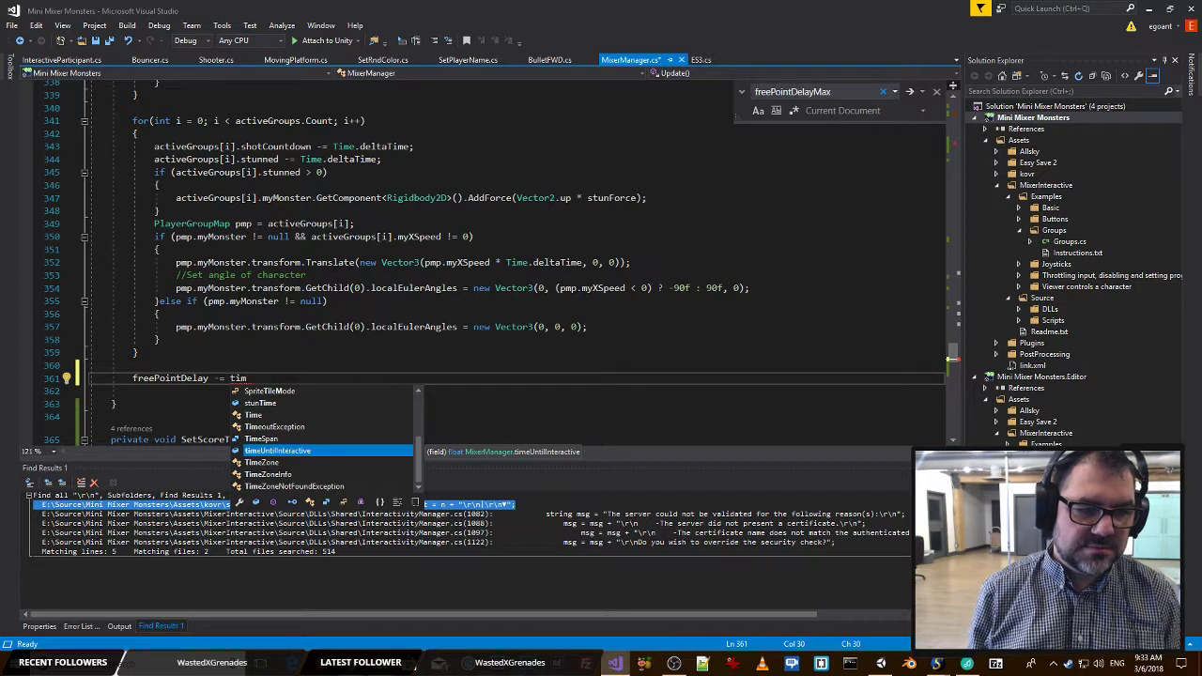
{"action": "type", "text": "e."}
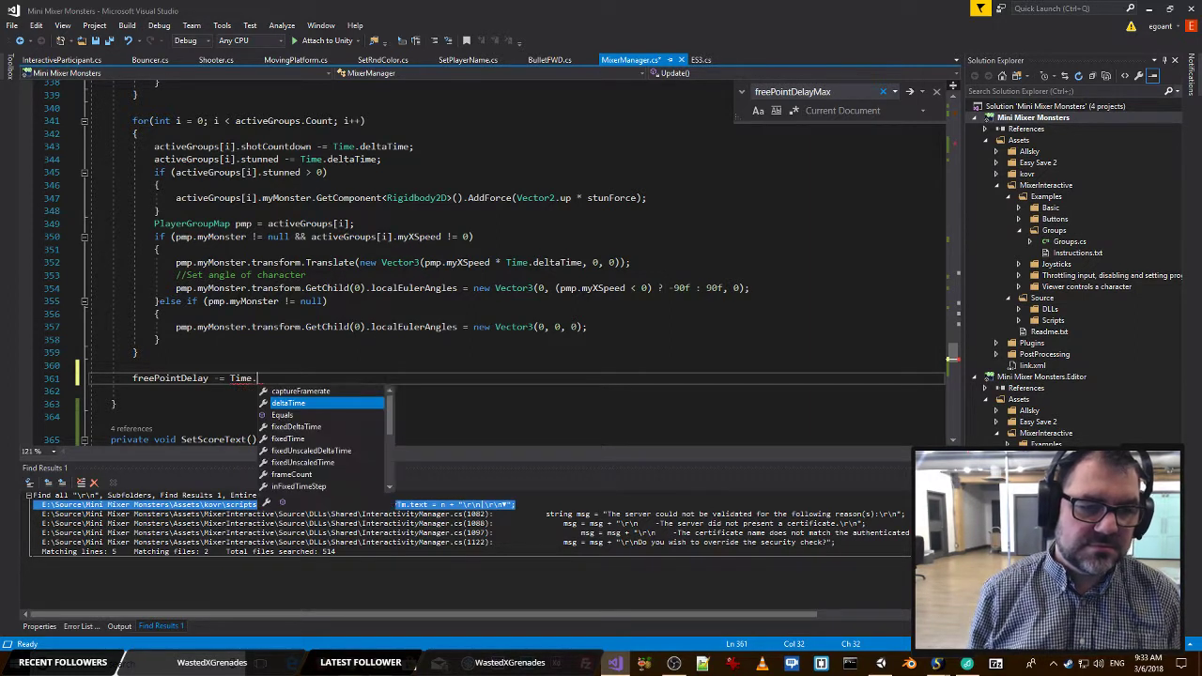
{"action": "type", "text": "deltaTime;"}
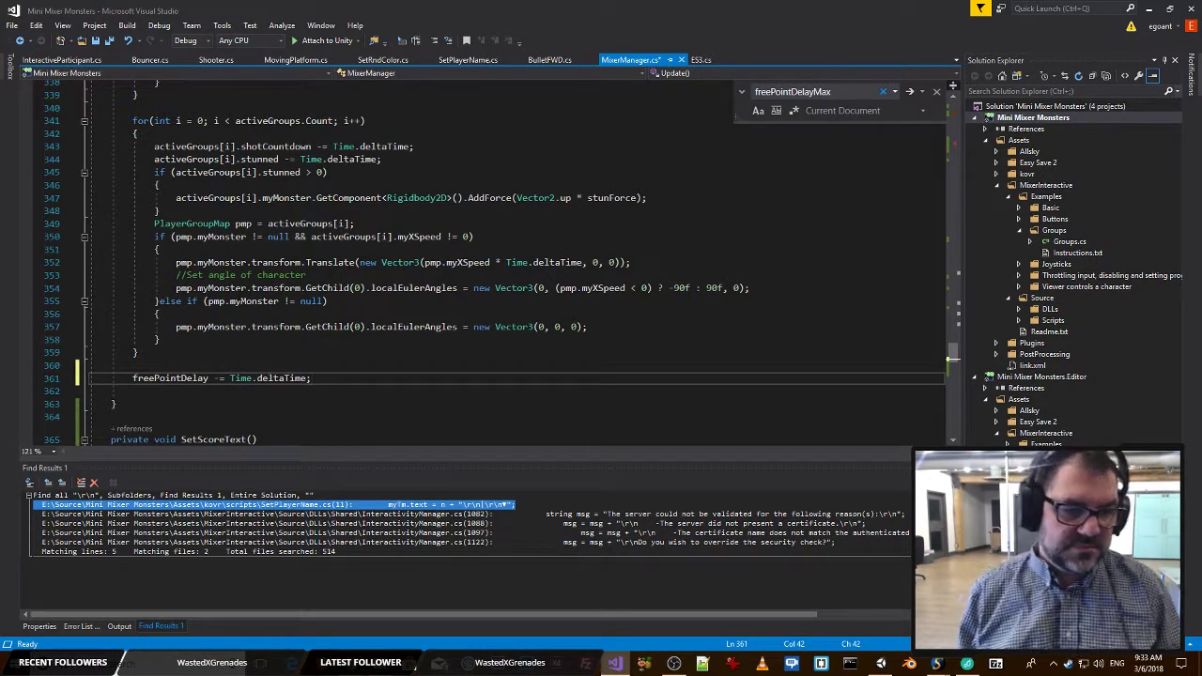
Below the countdown line, add an if block with the condition freePointDelay <= 0.
{"action": "key", "text": "Return"}
{"action": "type", "text": "if(freeP"}
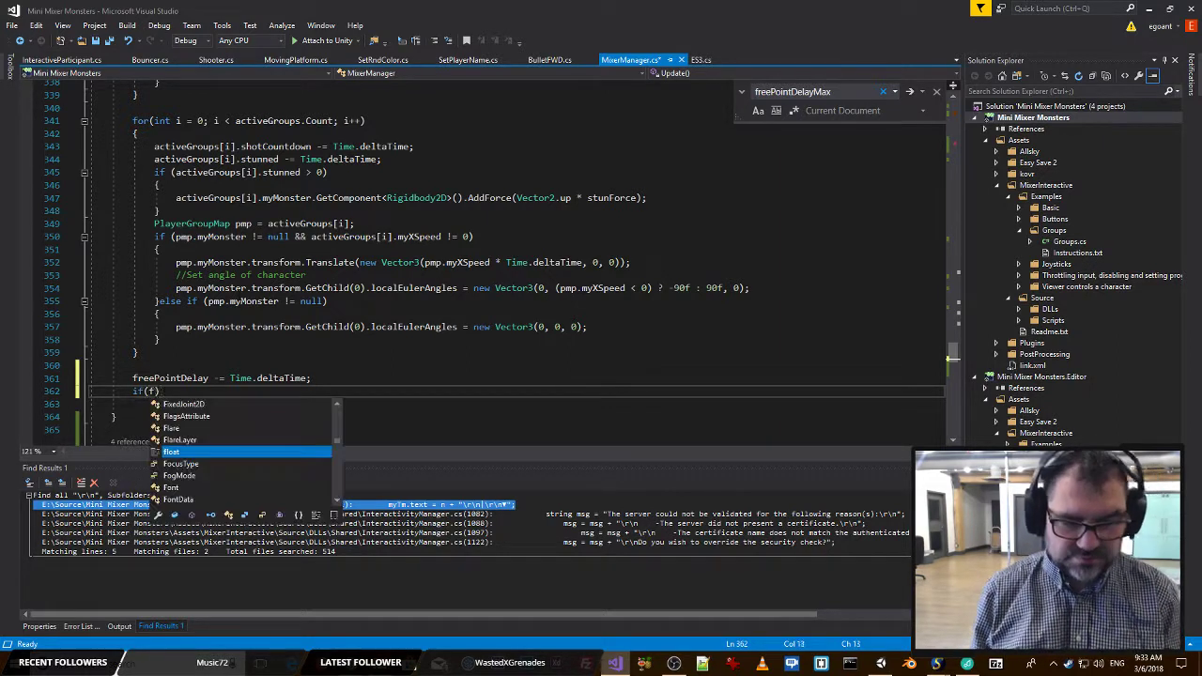
{"action": "key", "text": "Tab"}
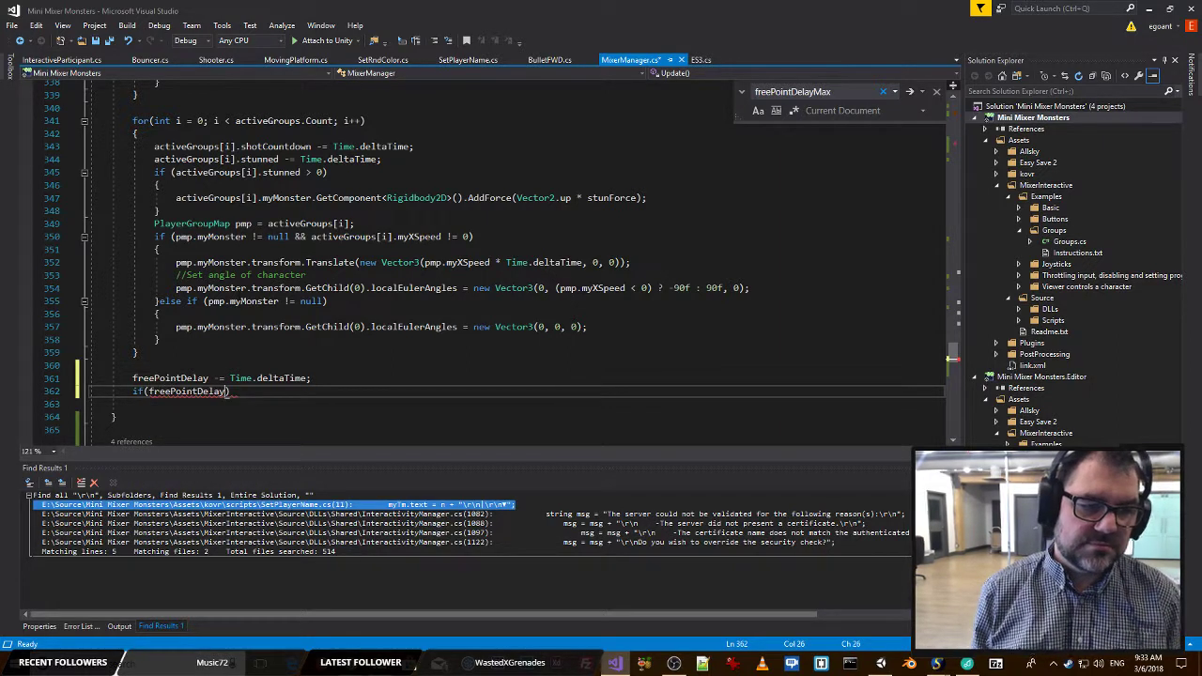
{"action": "type", "text": "<= 0)"}
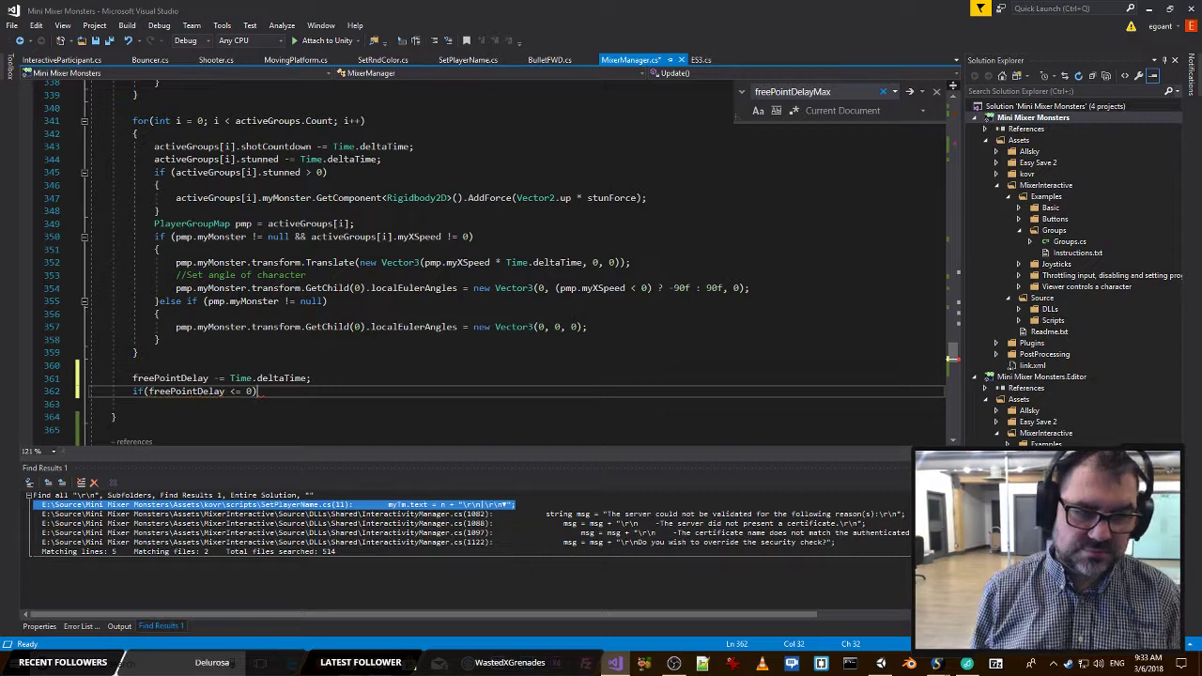
{"action": "key", "text": "Return"}
{"action": "type", "text": "{"}
{"action": "key", "text": "Return"}
Inside the if block, set freePointDelay to freePointDelayMax and save the script.
{"action": "type", "text": "fr"}
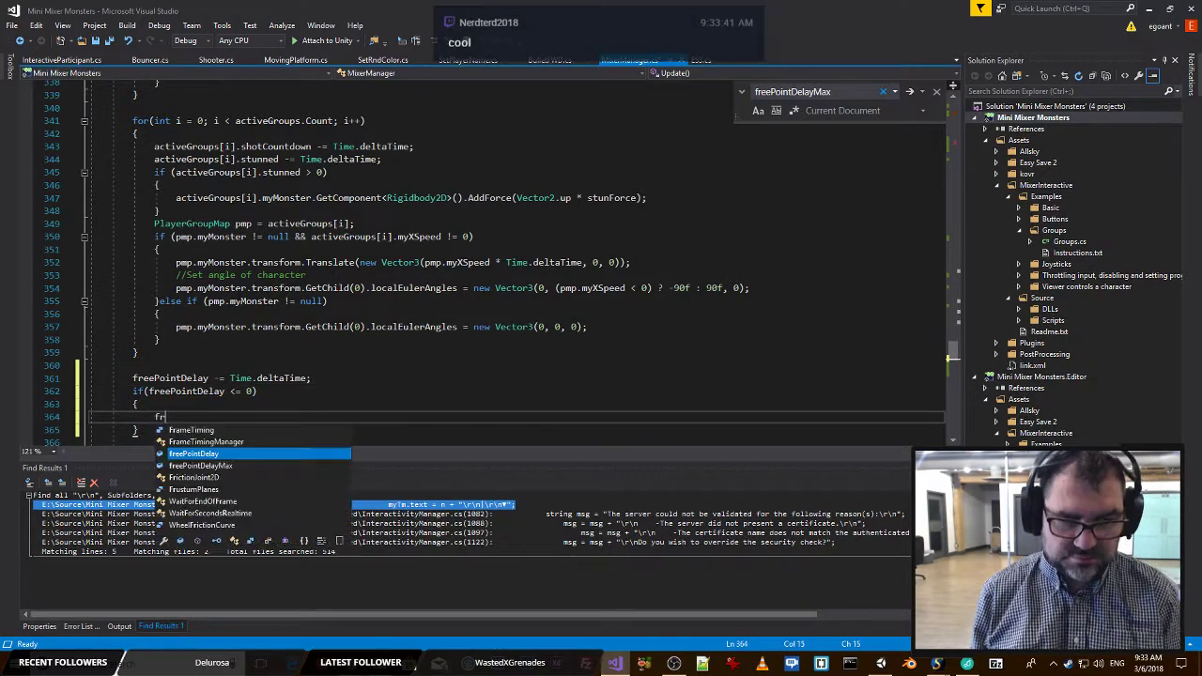
{"action": "type", "text": "eePointDelay = max"}
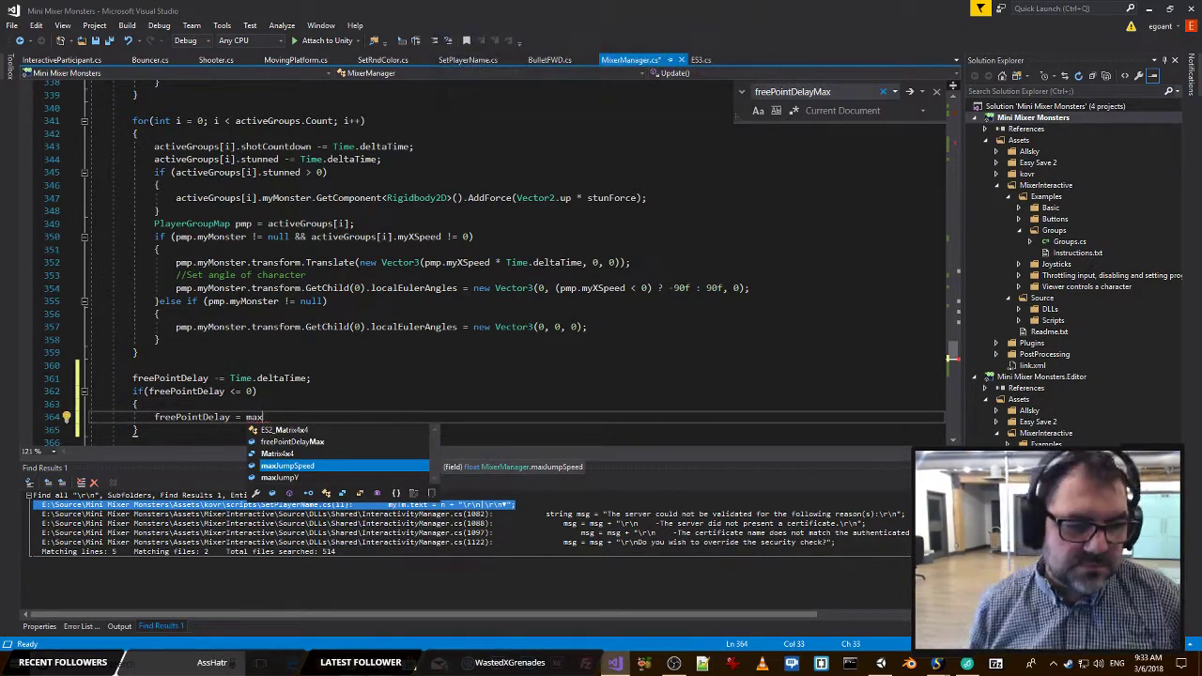
{"action": "key", "text": "Up"}
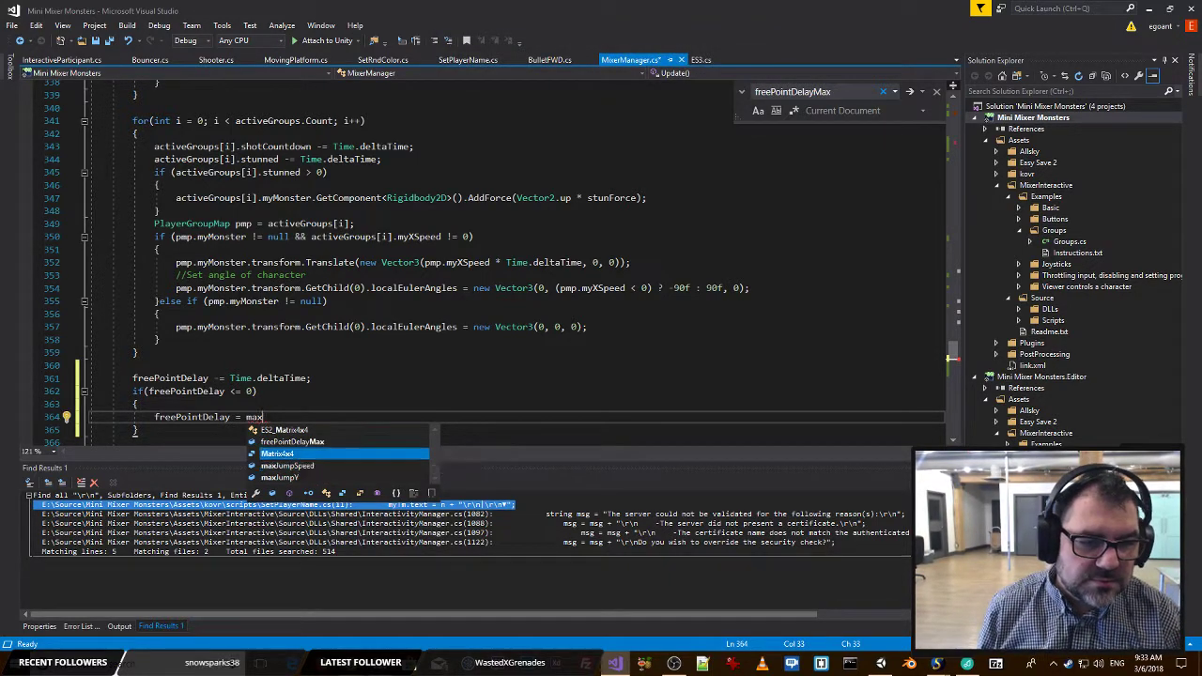
{"action": "key", "text": "Up"}
{"action": "key", "text": "Tab"}
{"action": "type", "text": ";"}
{"action": "key", "text": "ctrl+s"}
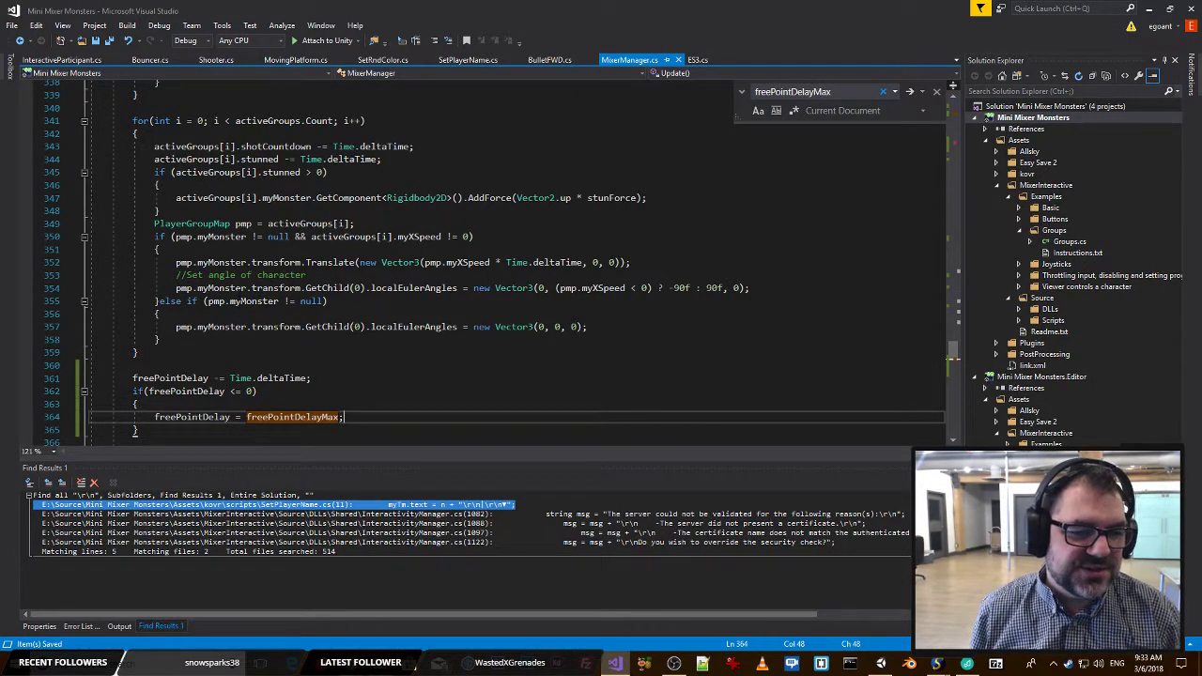
Move the freePointDelayMax and freePointDelay declarations from above scoreText to their own group below bulletDelay.
{"action": "key", "text": "Return"}
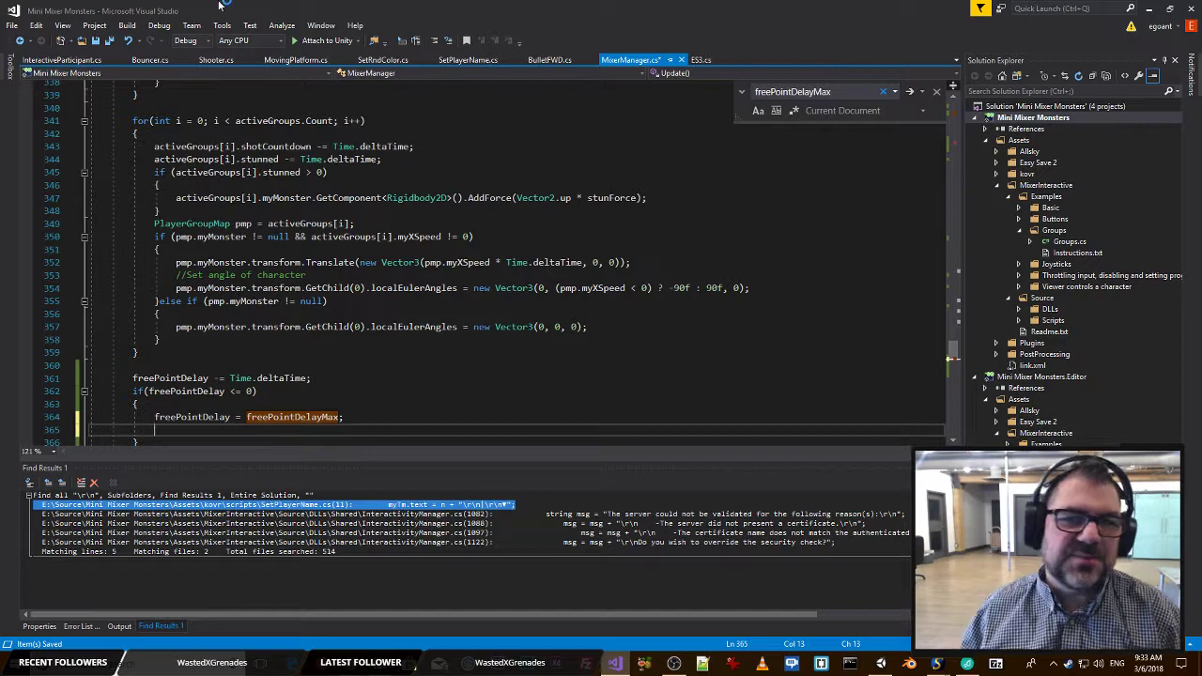
{"action": "left_click_drag", "start_coordinate": [954, 353], "coordinate": [949, 86]}
{"action": "left_click", "coordinate": [254, 289]}
{"action": "left_click_drag", "start_coordinate": [264, 315], "coordinate": [38, 302]}
{"action": "key", "text": "ctrl+x"}
{"action": "key", "text": "BackSpace"}
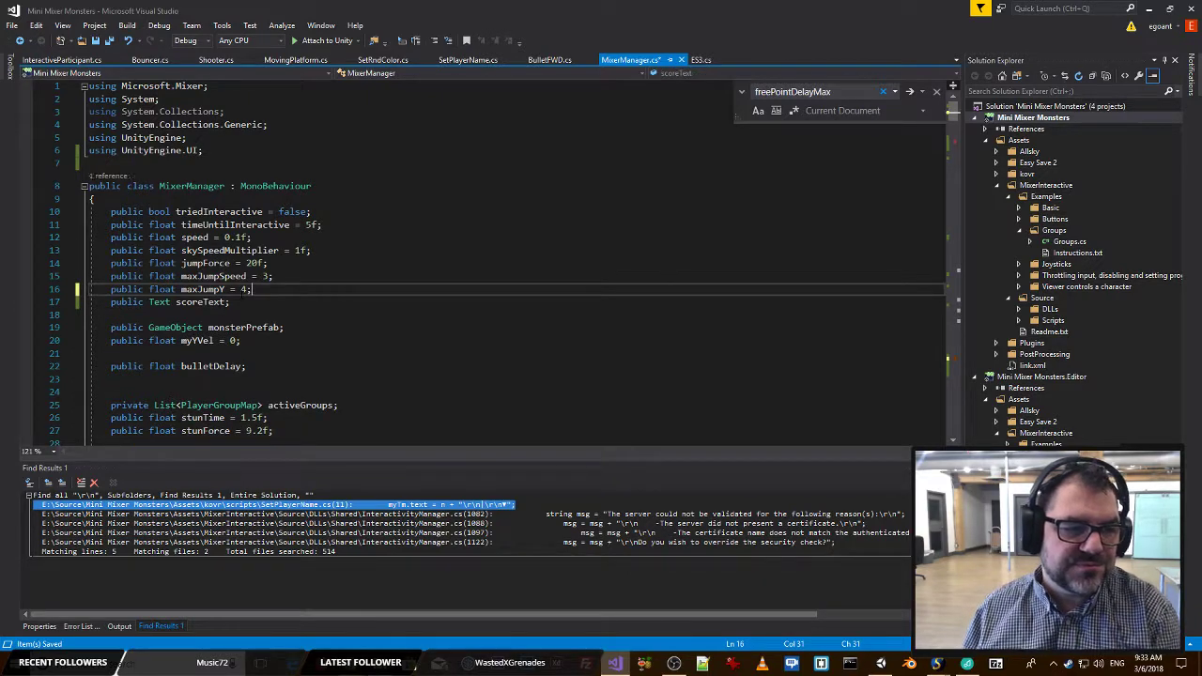
{"action": "scroll", "coordinate": [517, 263], "scroll_direction": "down", "scroll_amount": 3}
{"action": "left_click", "coordinate": [161, 265]}
{"action": "key", "text": "Return"}
{"action": "key", "text": "ctrl+v"}
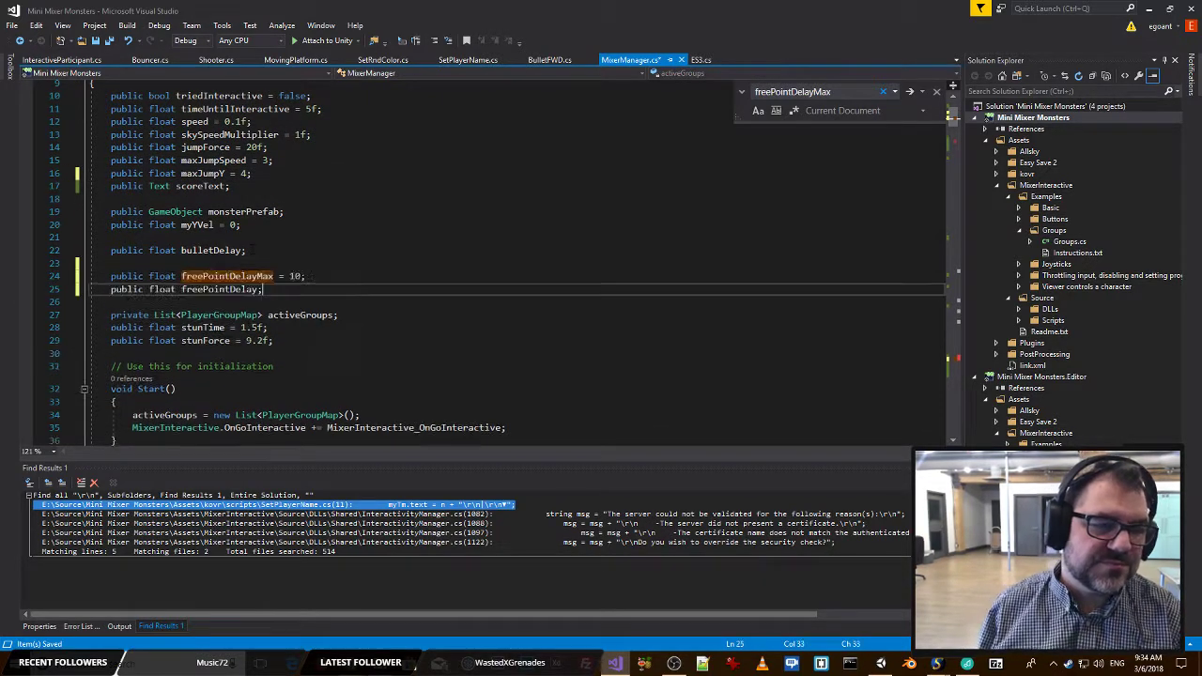
Declare a public float freeBonusPoints with a value of 10 below freePointDelay and save the script.
{"action": "key", "text": "Return"}
{"action": "type", "text": "public"}
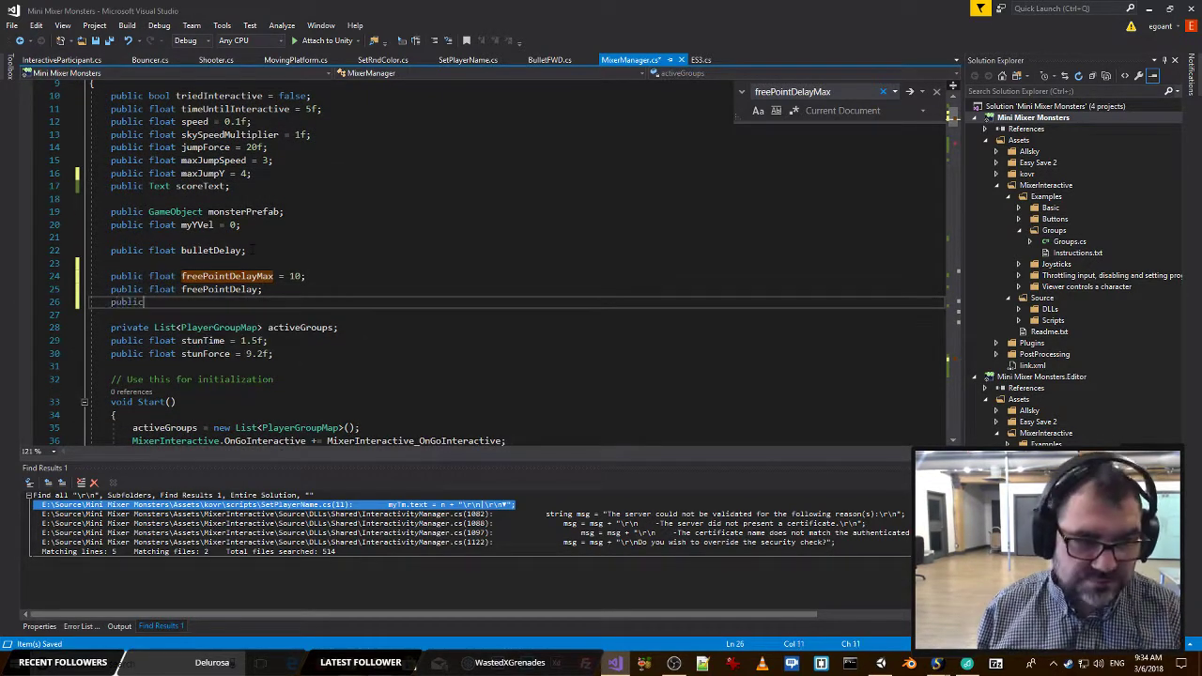
{"action": "type", "text": " float "}
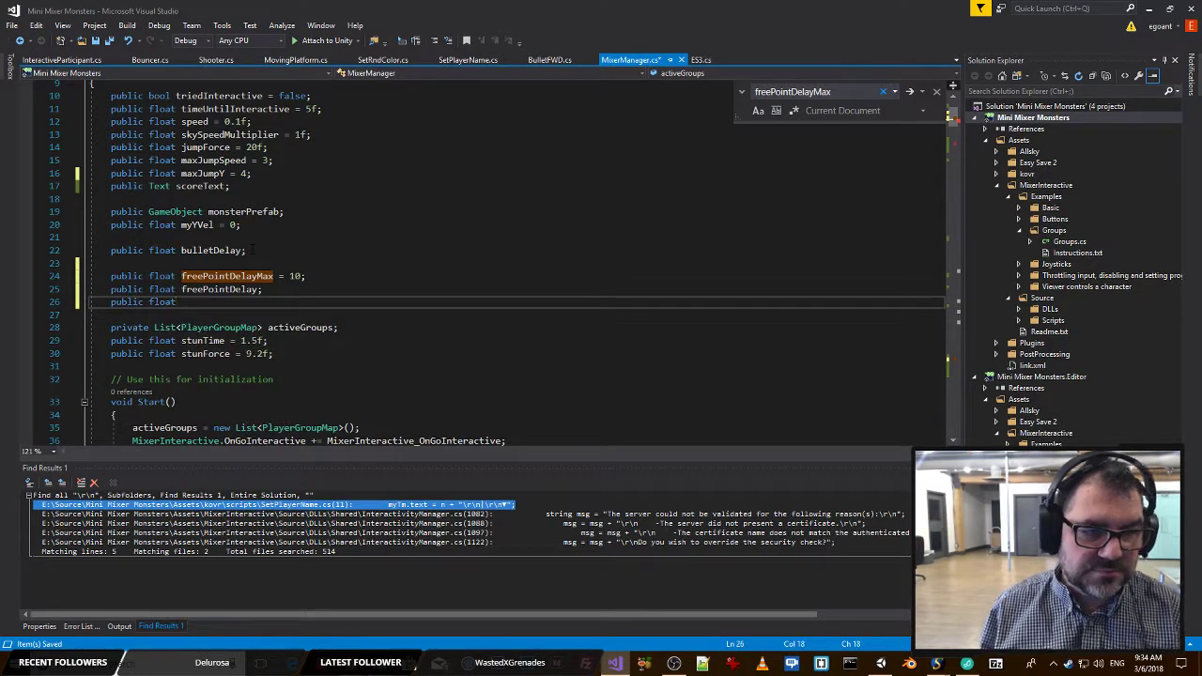
{"action": "type", "text": "freePoin"}
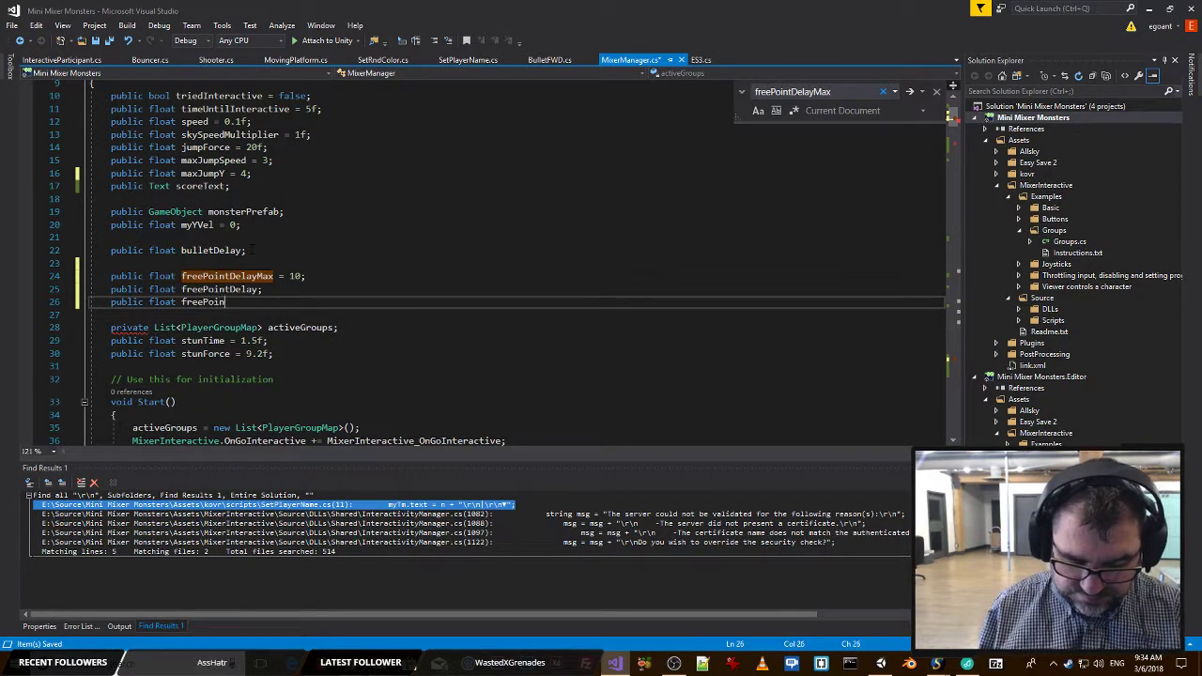
{"action": "type", "text": "tBon"}
{"action": "key", "text": "BackSpace"}
{"action": "key", "text": "BackSpace"}
{"action": "key", "text": "BackSpace"}
{"action": "key", "text": "BackSpace"}
{"action": "key", "text": "BackSpace"}
{"action": "key", "text": "BackSpace"}
{"action": "key", "text": "BackSpace"}
{"action": "key", "text": "BackSpace"}
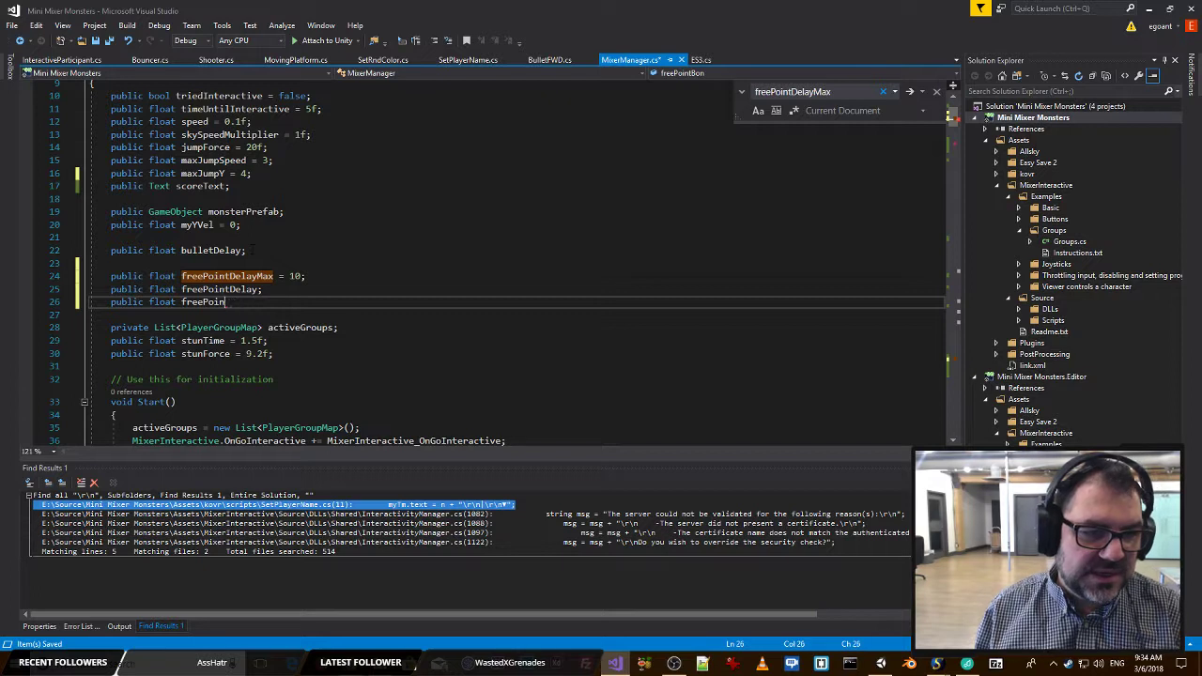
{"action": "type", "text": "B"}
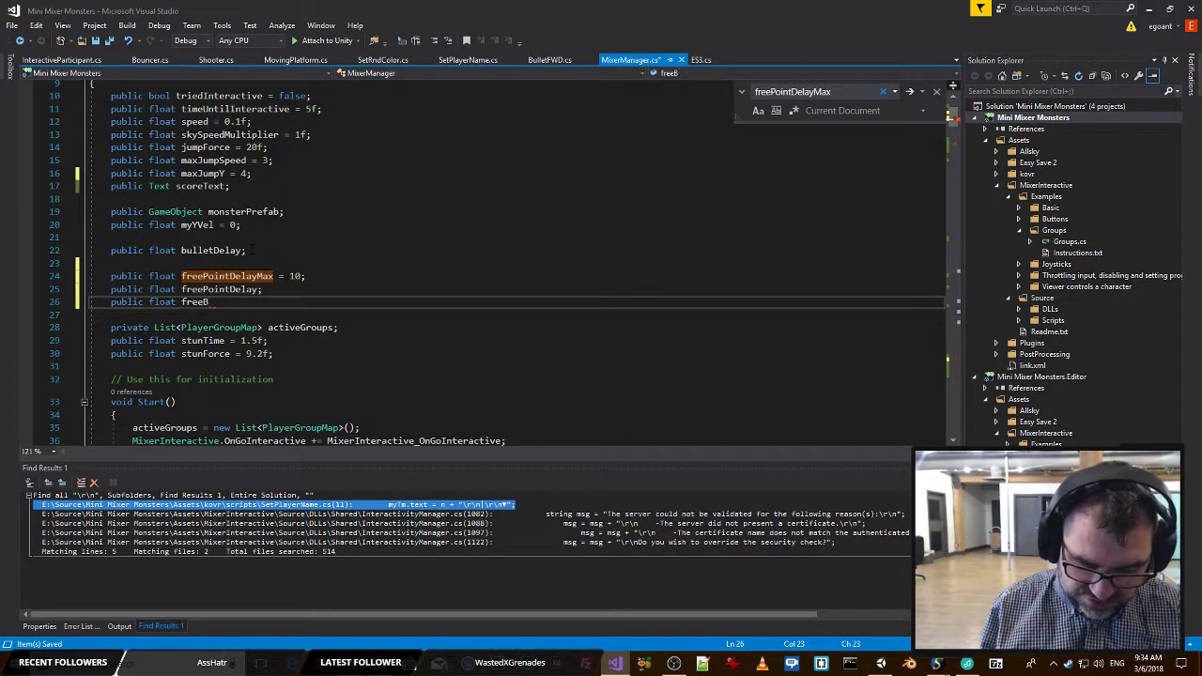
{"action": "type", "text": "onusPoin"}
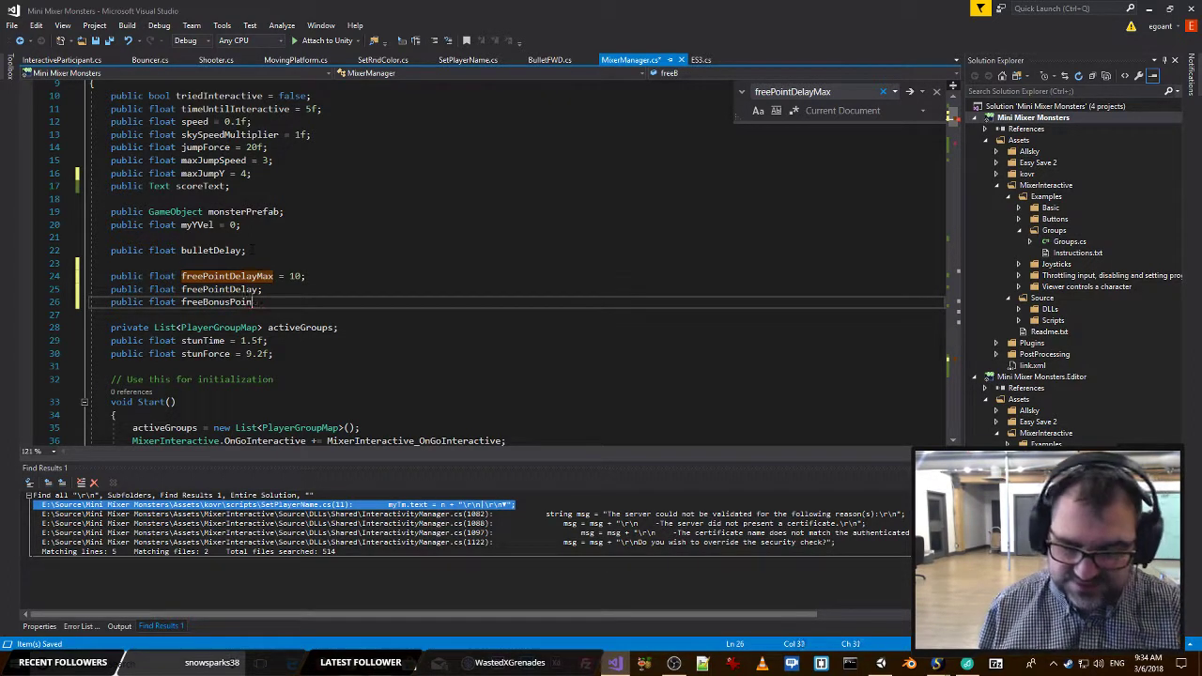
{"action": "type", "text": "ts;"}
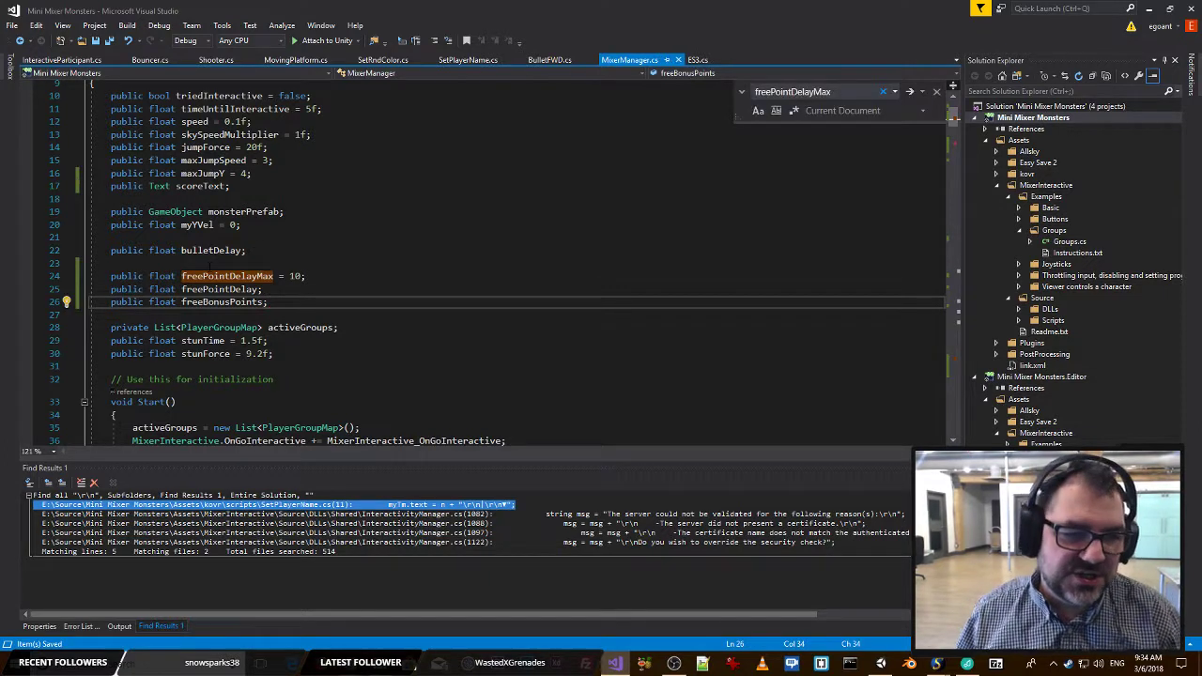
{"action": "key", "text": "Left"}
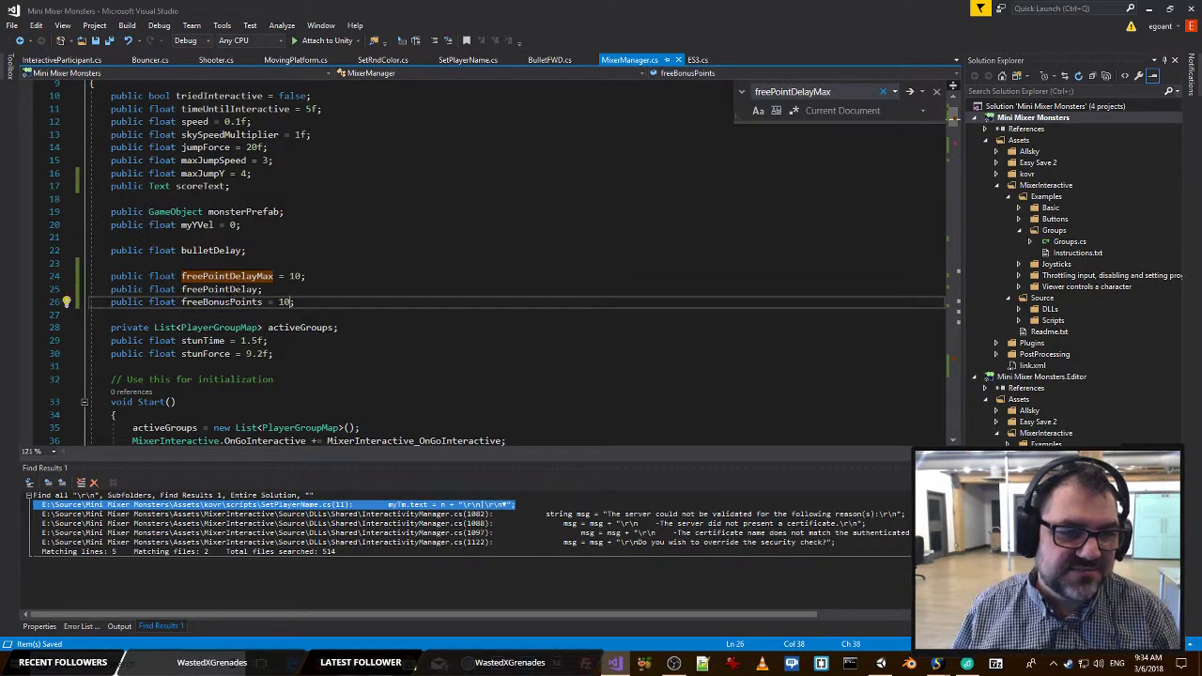
Review the free point timer block and the activeGroups for loop in the Update method.
{"action": "left_click", "coordinate": [298, 286]}
{"action": "scroll", "coordinate": [942, 267], "scroll_direction": "down", "scroll_amount": 20}
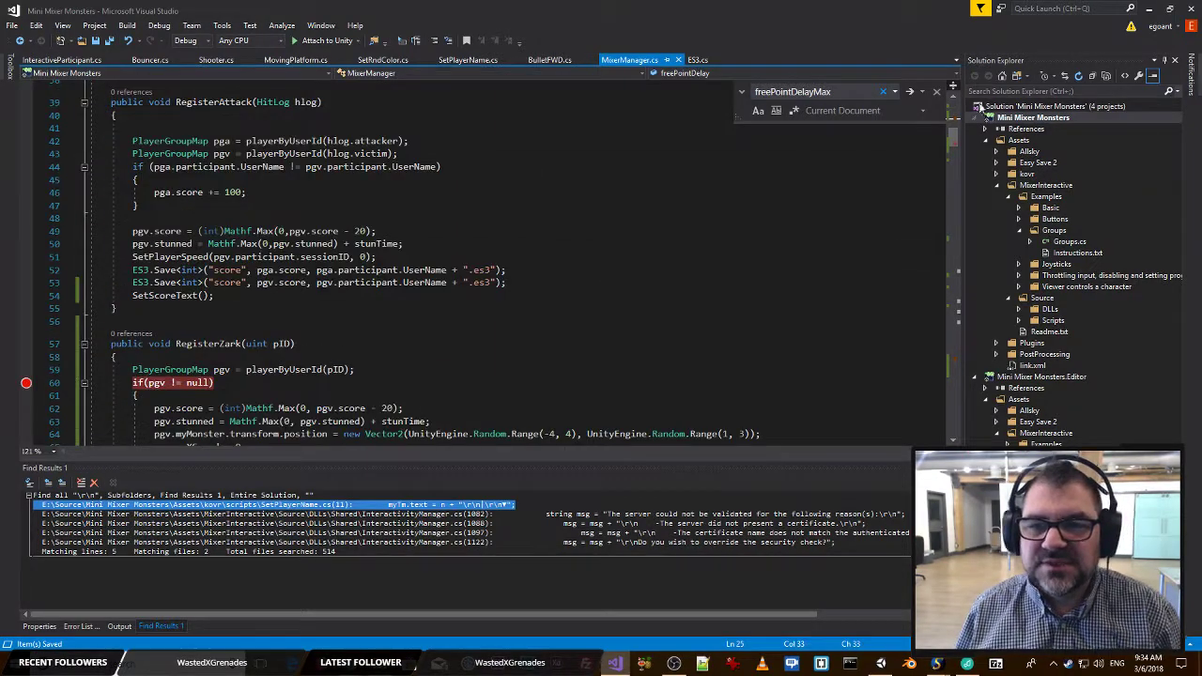
{"action": "scroll", "coordinate": [942, 267], "scroll_direction": "down", "scroll_amount": 20}
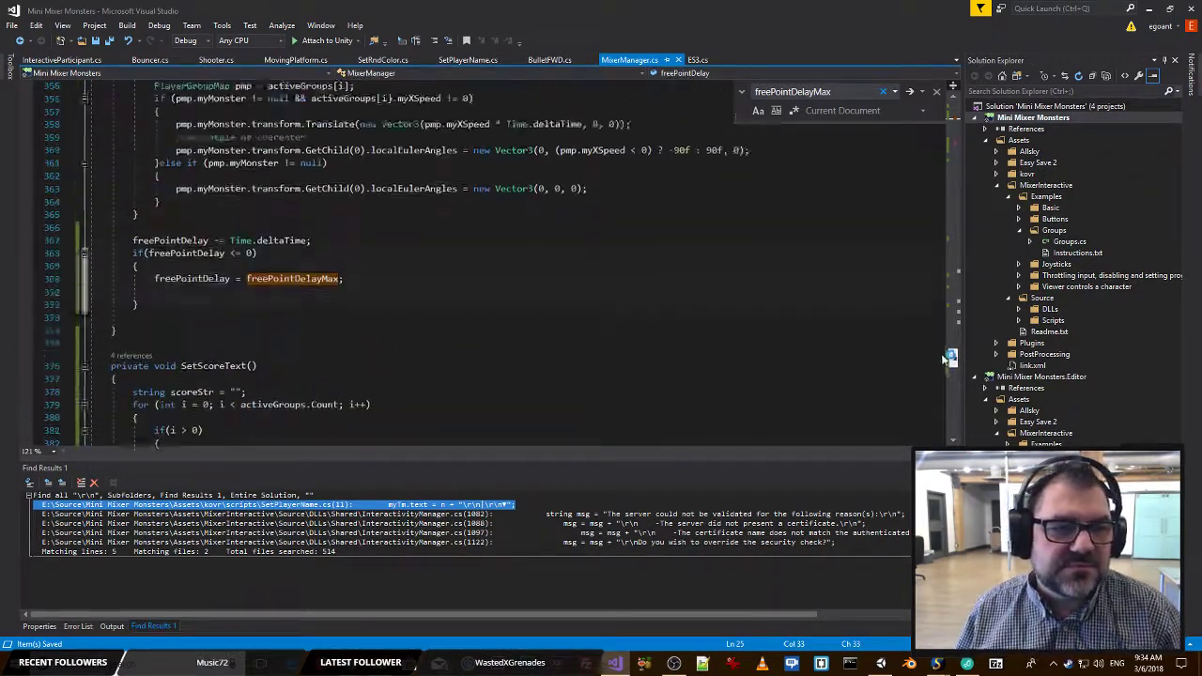
{"action": "left_click", "coordinate": [376, 319]}
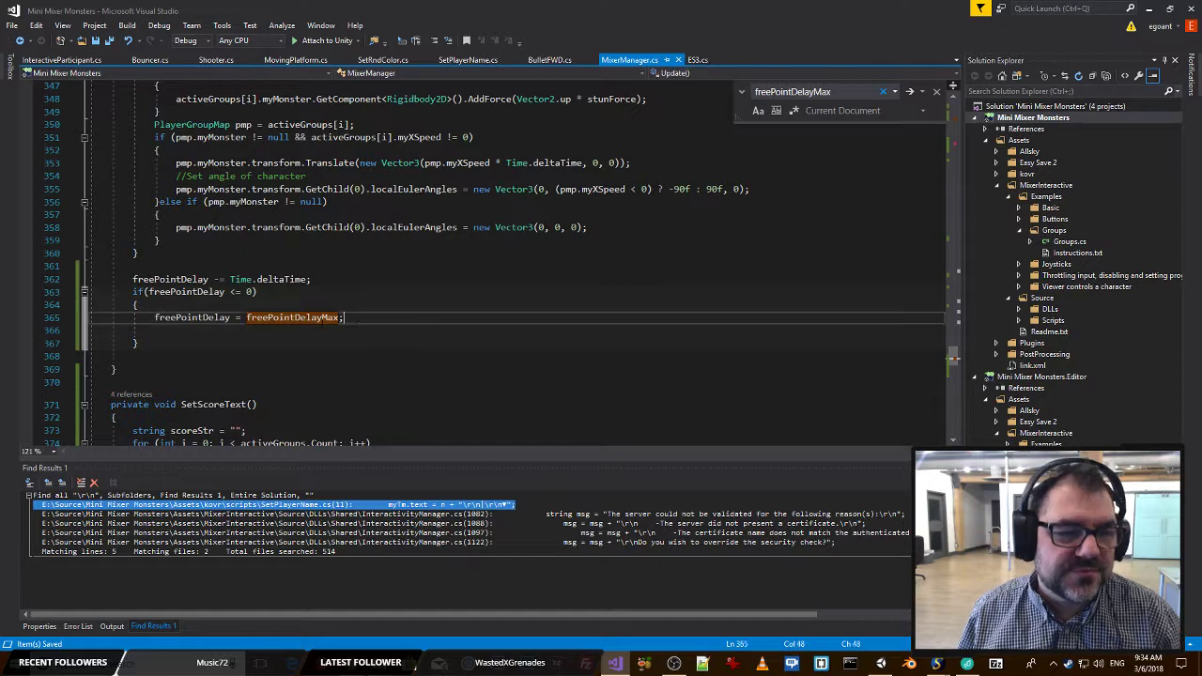
{"action": "key", "text": "Down"}
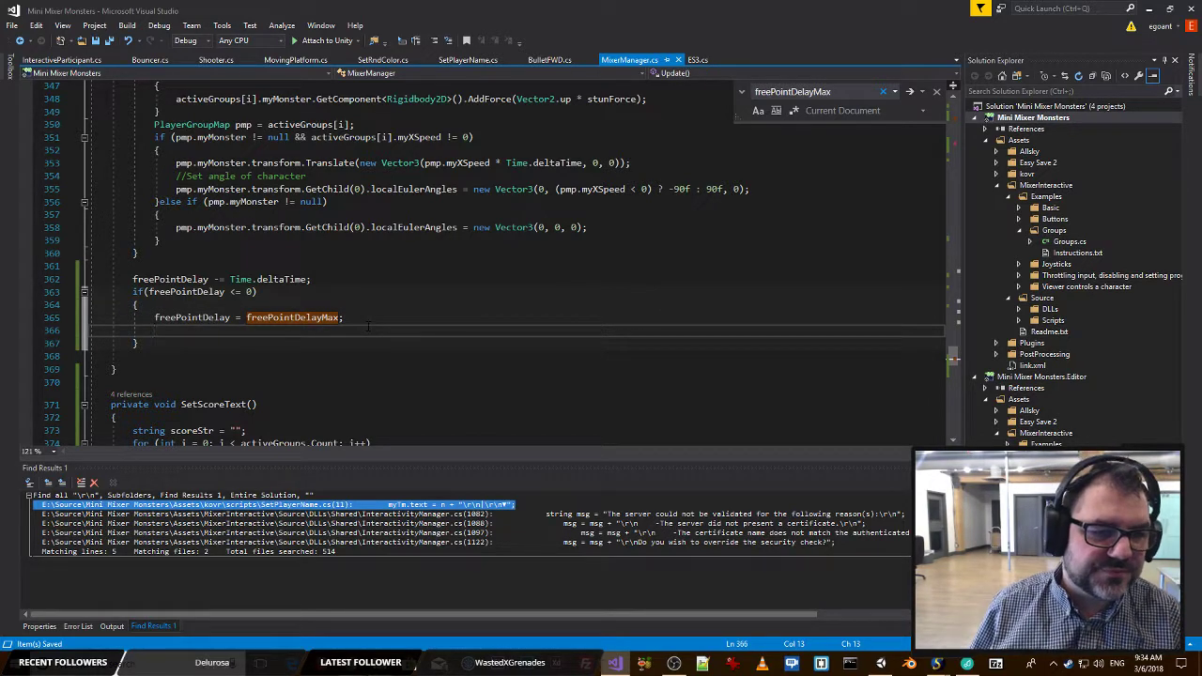
{"action": "scroll", "coordinate": [372, 321], "scroll_direction": "up", "scroll_amount": 5}
{"action": "key", "text": "ctrl+f"}
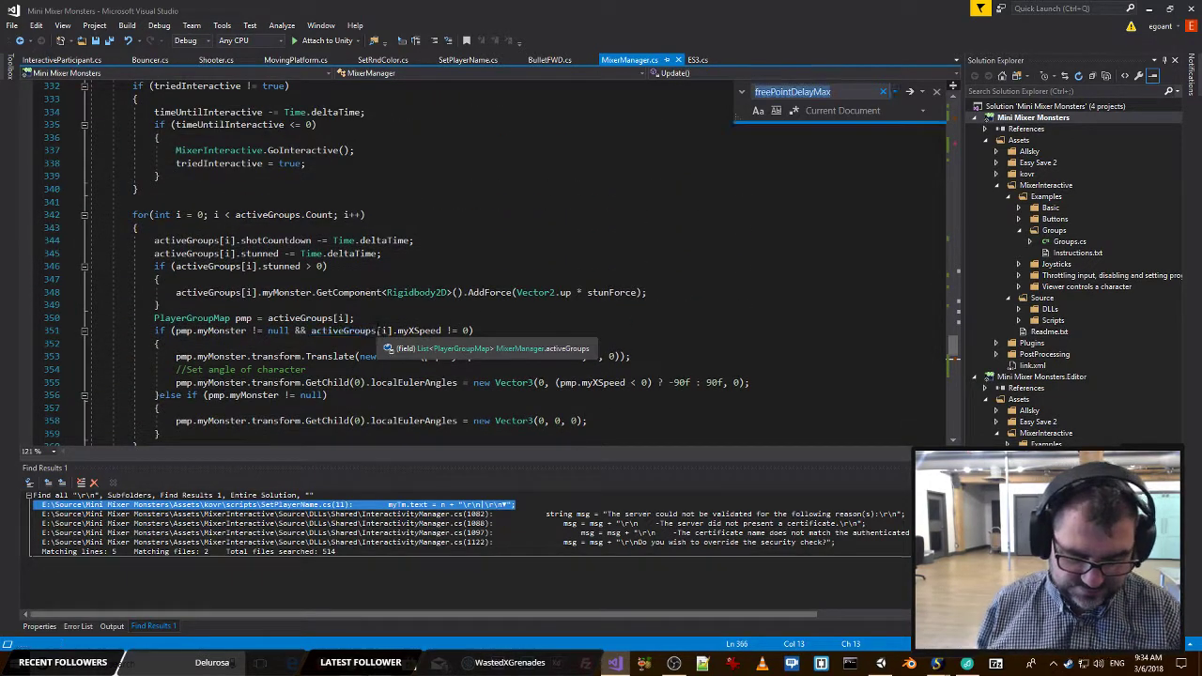
{"action": "scroll", "coordinate": [376, 327], "scroll_direction": "down", "scroll_amount": 5}
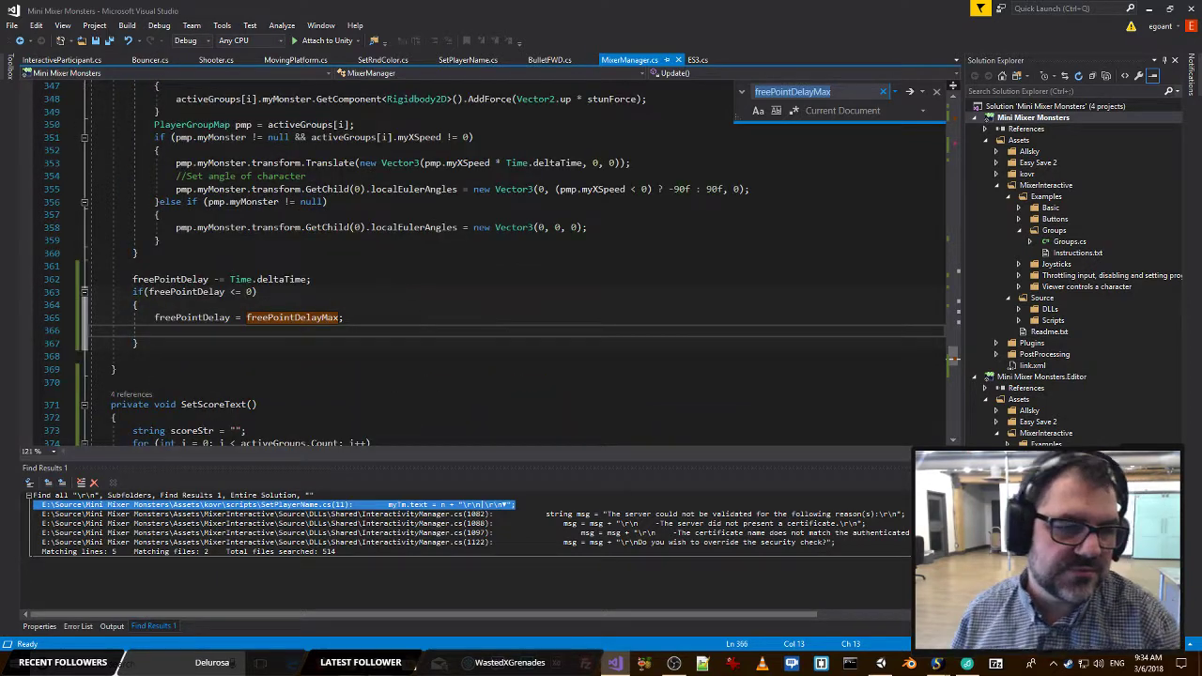
{"action": "left_click", "coordinate": [301, 331]}
{"action": "scroll", "coordinate": [300, 330], "scroll_direction": "up", "scroll_amount": 6}
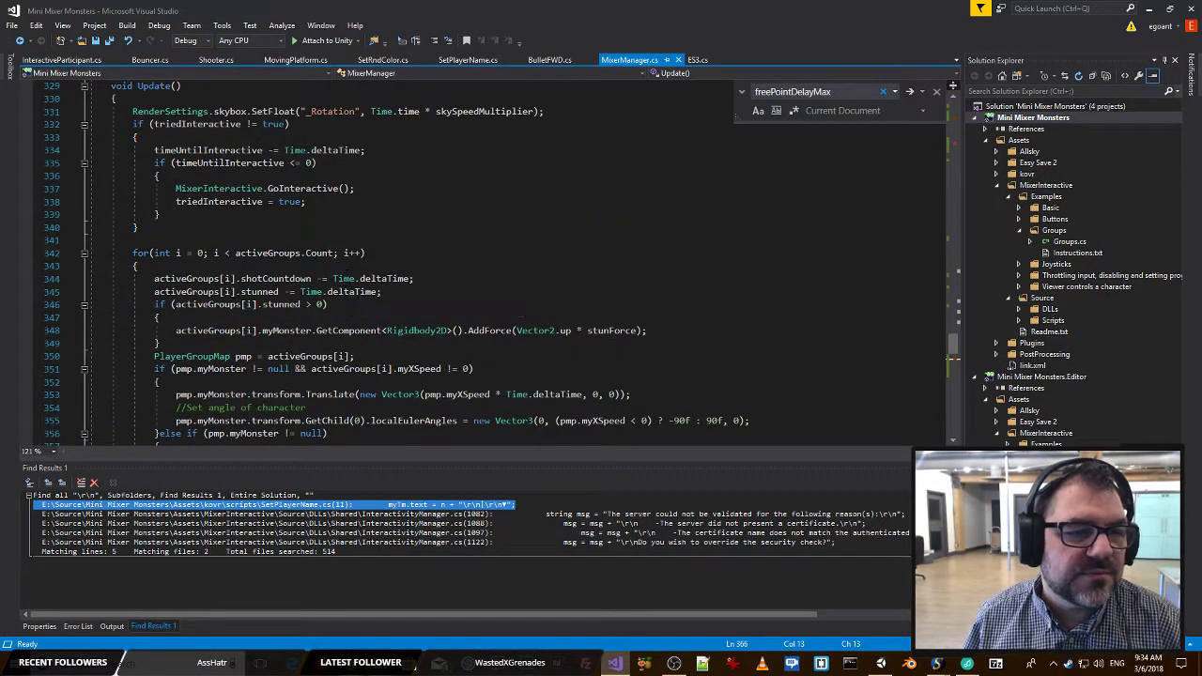
{"action": "double_click", "coordinate": [265, 254]}
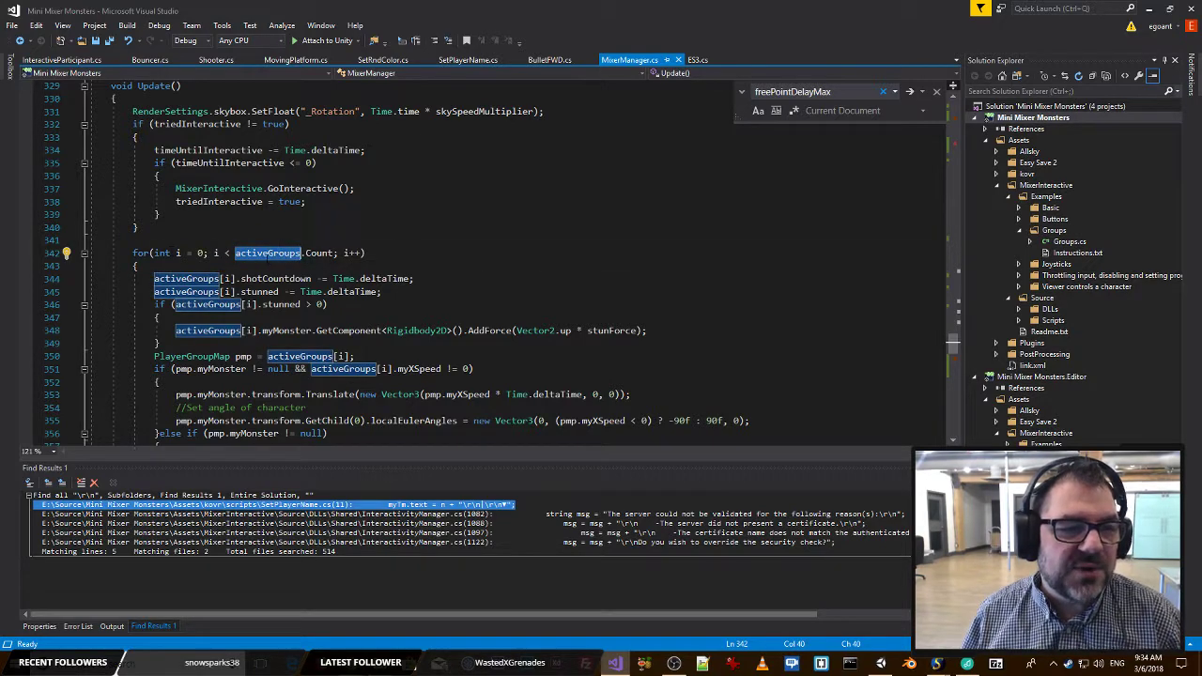
Move the freePointDelay countdown and its if block from below the activeGroups for loop to above it.
{"action": "scroll", "coordinate": [265, 260], "scroll_direction": "down", "scroll_amount": 5}
{"action": "left_click_drag", "start_coordinate": [151, 390], "coordinate": [133, 317]}
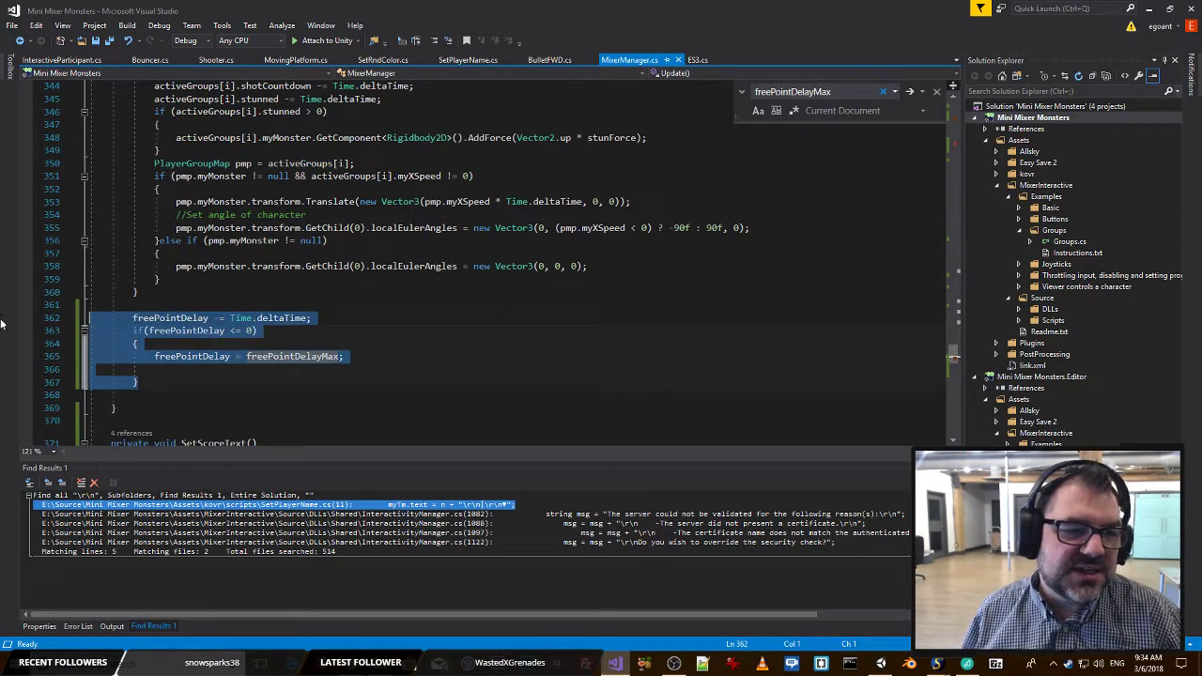
{"action": "key", "text": "Delete"}
{"action": "scroll", "coordinate": [508, 259], "scroll_direction": "up", "scroll_amount": 4}
{"action": "left_click", "coordinate": [169, 200]}
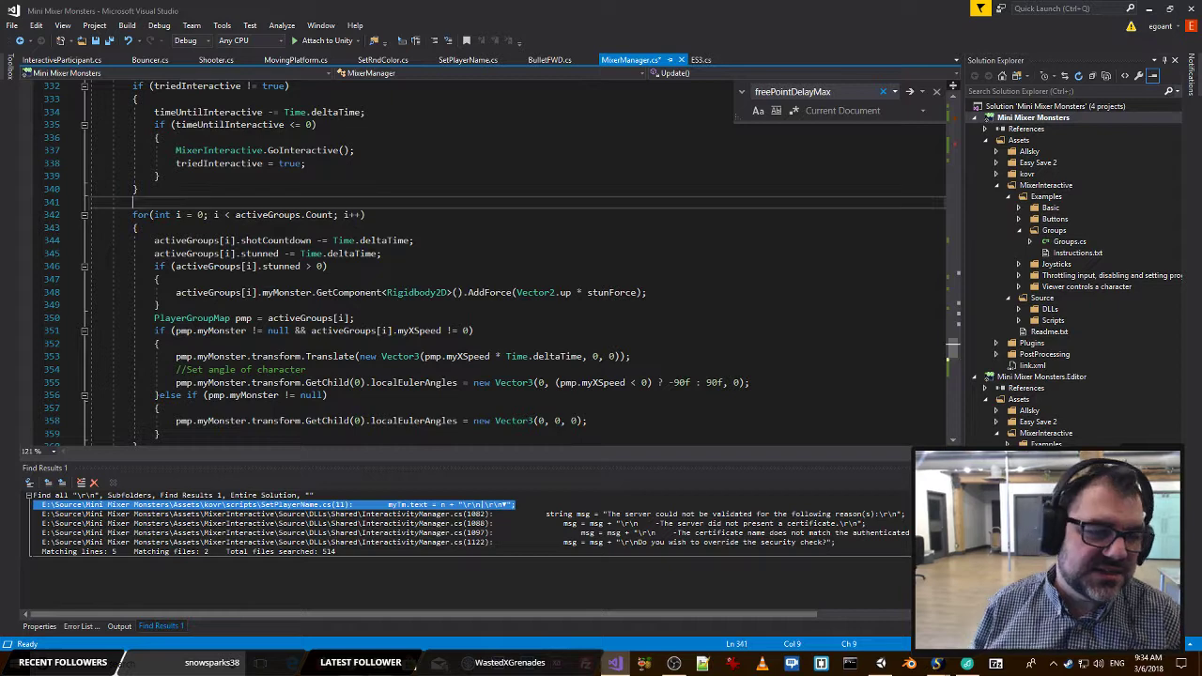
{"action": "key", "text": "Return"}
{"action": "type", "text": "freePointDelay -= Time.deltaTime; if (freePointDelay <= 0) {     freePointDelay = freePointDelayMax;  }"}
Declare a bool addBonus set to false directly above the freePointDelay countdown line.
{"action": "left_click", "coordinate": [193, 201]}
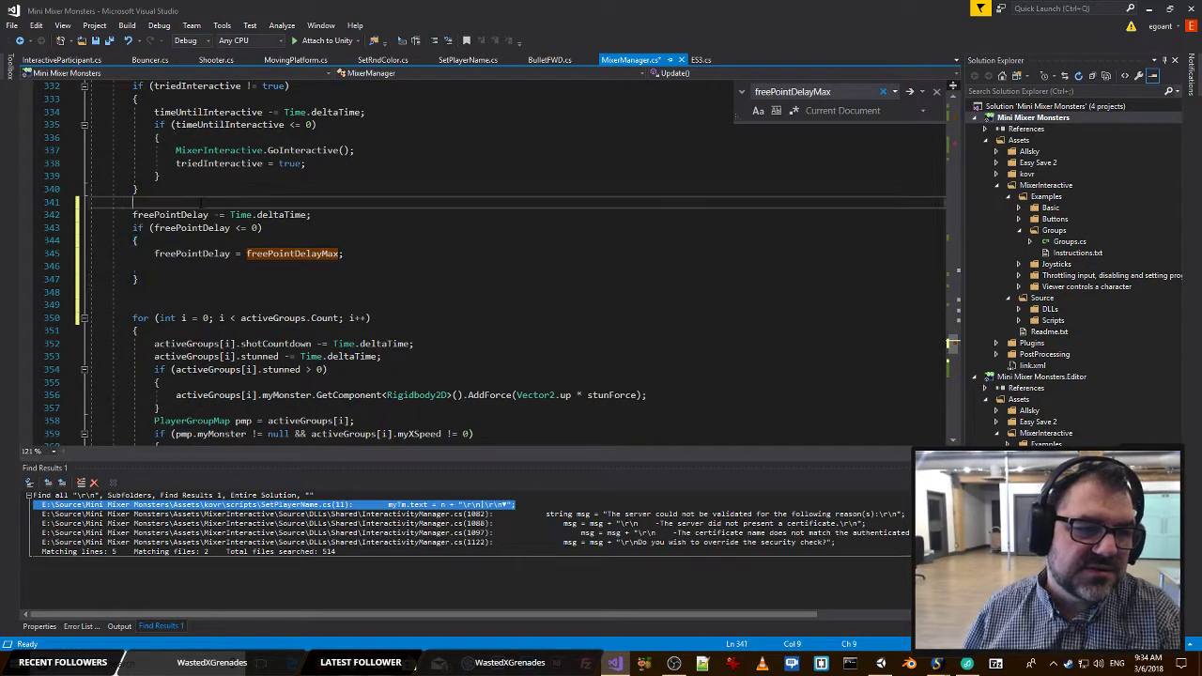
{"action": "key", "text": "Return"}
{"action": "type", "text": "boo"}
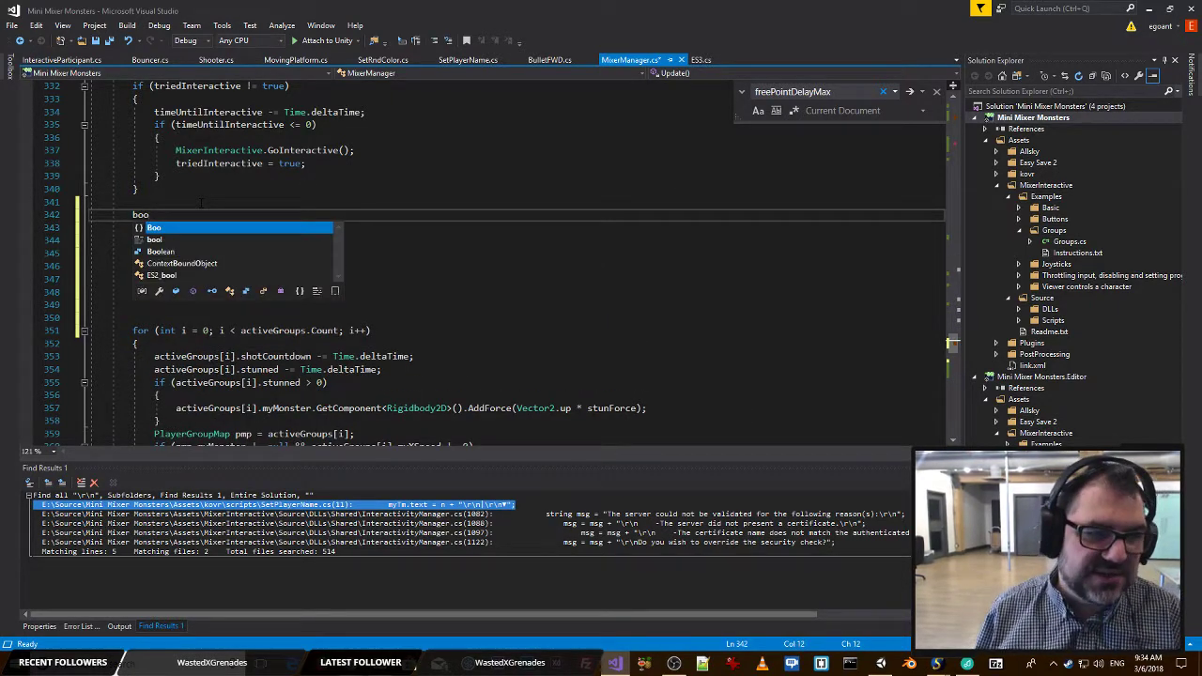
{"action": "type", "text": "l a"}
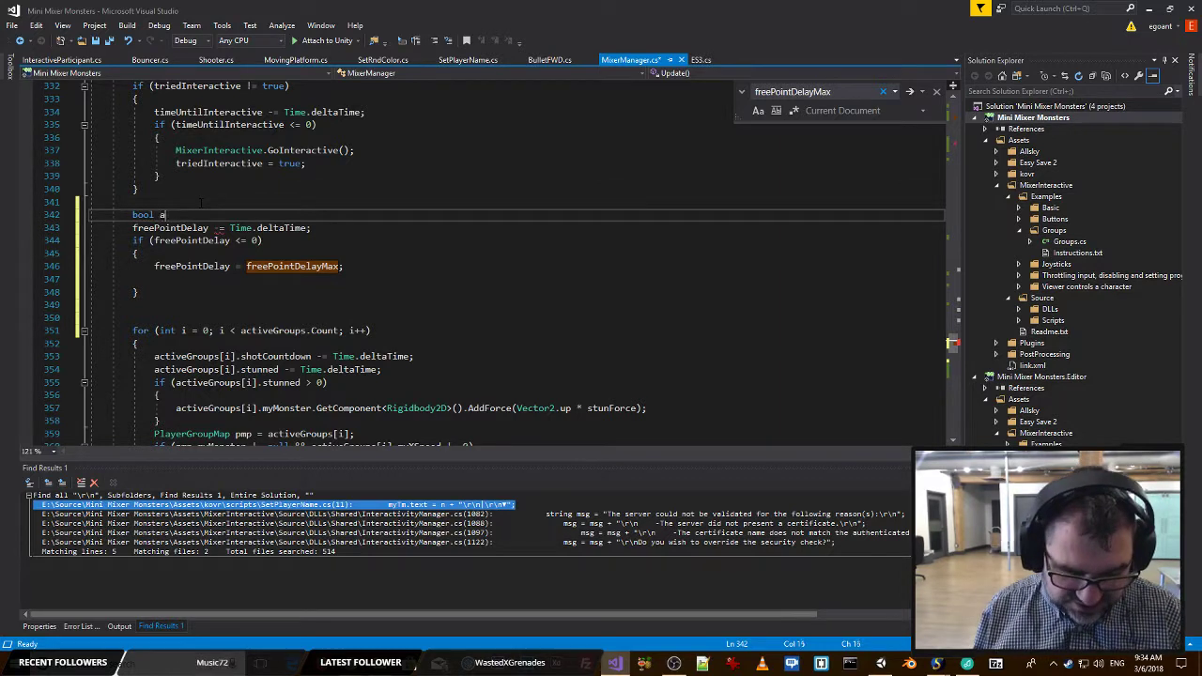
{"action": "type", "text": "ddBonus ="}
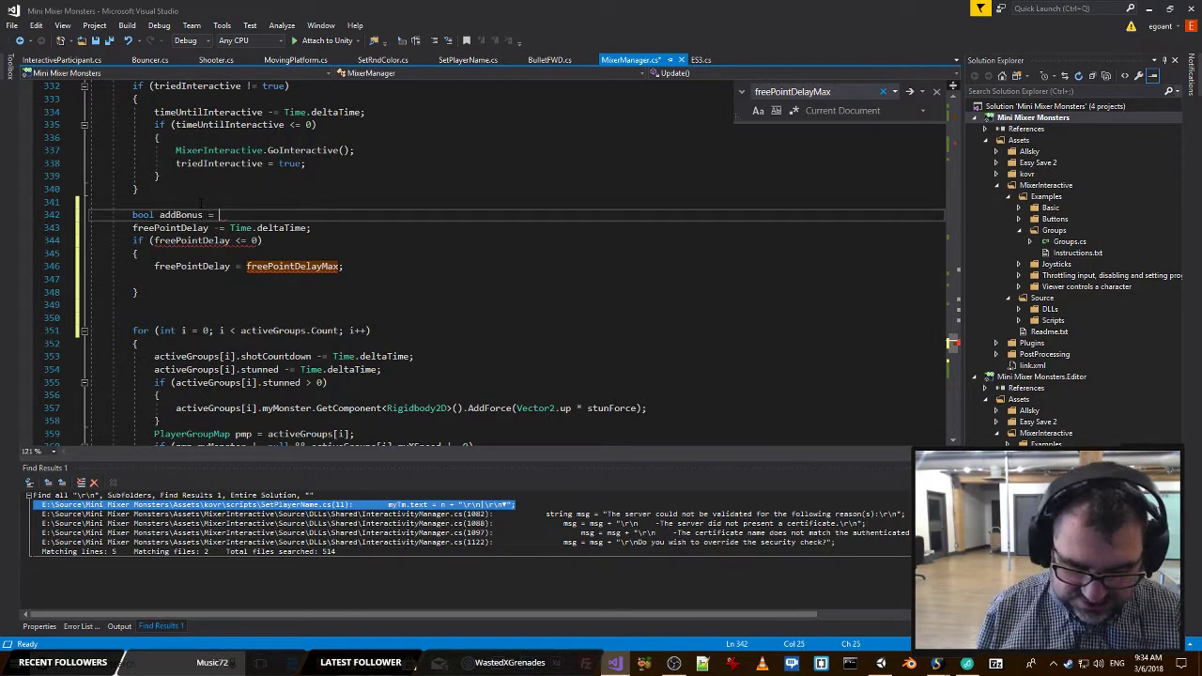
{"action": "type", "text": " false;"}
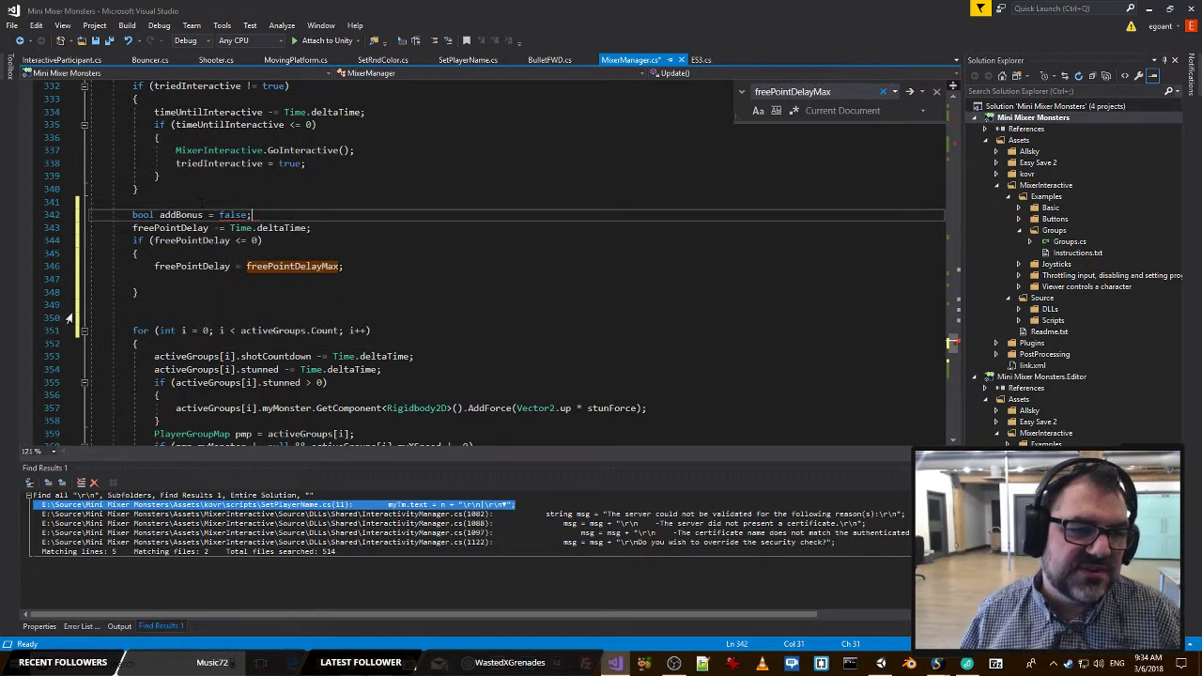
Inside the freePointDelay <= 0 block, set addBonus to true below the delay reset and save the script.
{"action": "double_click", "coordinate": [180, 214]}
{"action": "key", "text": "ctrl+c"}
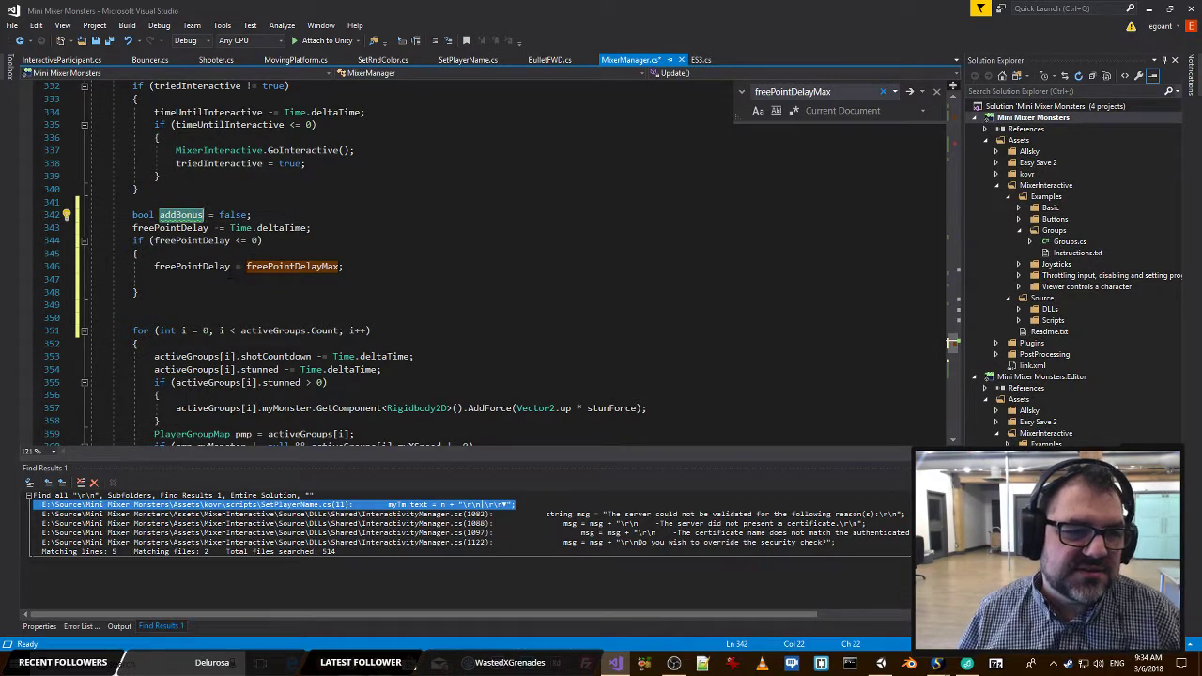
{"action": "left_click", "coordinate": [230, 279]}
{"action": "key", "text": "ctrl+v"}
{"action": "type", "text": "= "}
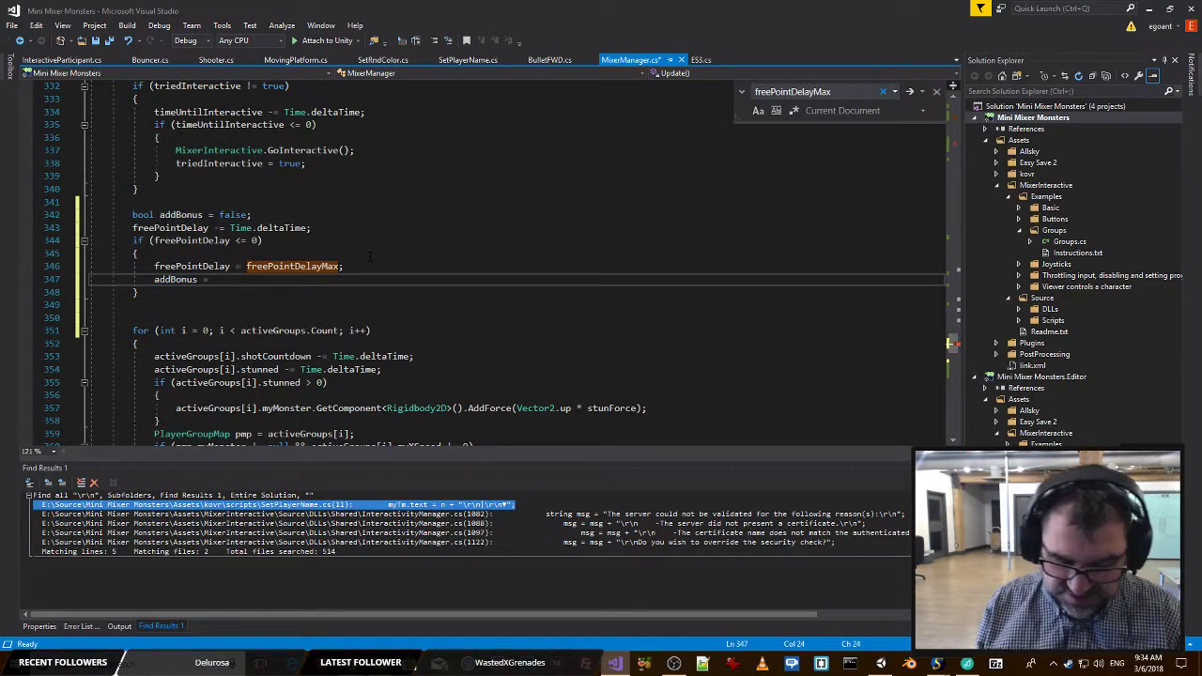
{"action": "type", "text": "true"}
{"action": "key", "text": "ctrl+s"}
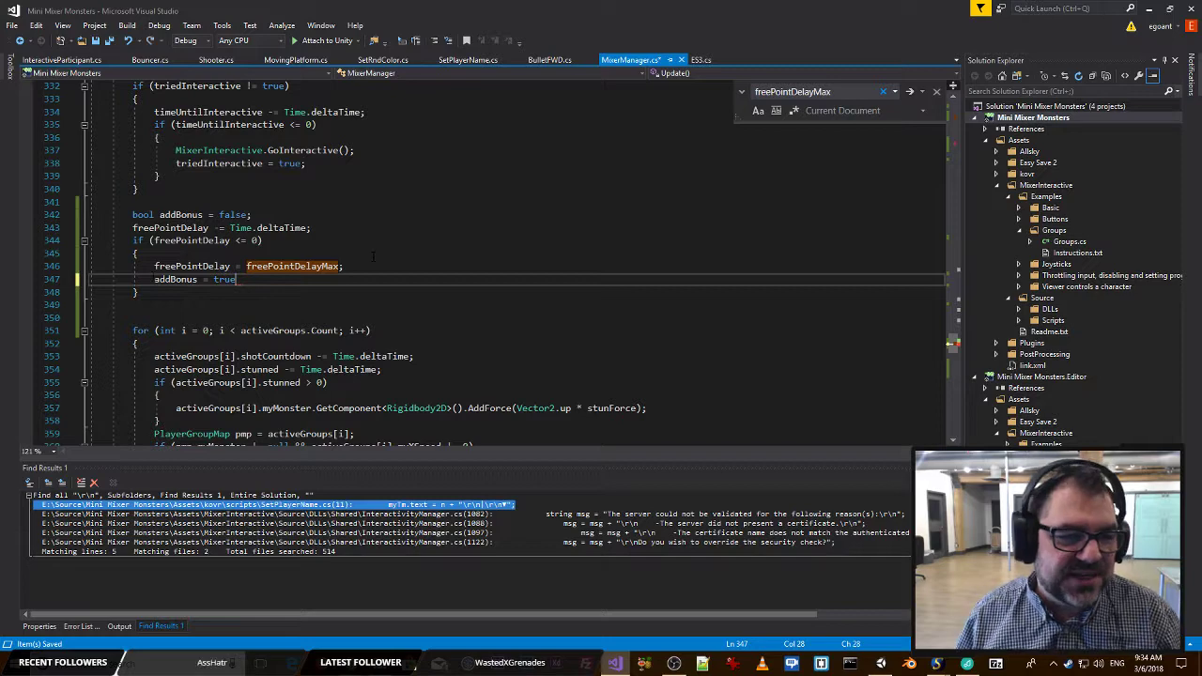
In the activeGroups for loop, add a blank line above the stunned > 0 check and an empty else if branch after it.
{"action": "double_click", "coordinate": [174, 279]}
{"action": "scroll", "coordinate": [167, 280], "scroll_direction": "down", "scroll_amount": 3}
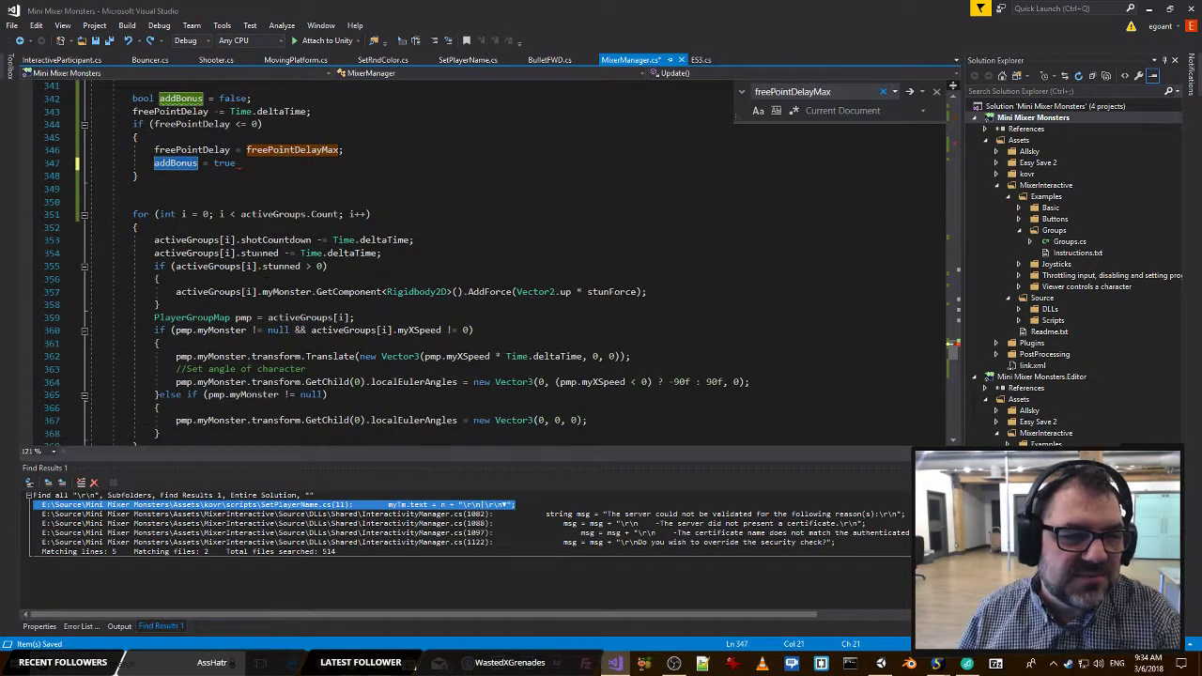
{"action": "left_click", "coordinate": [437, 254]}
{"action": "key", "text": "Return"}
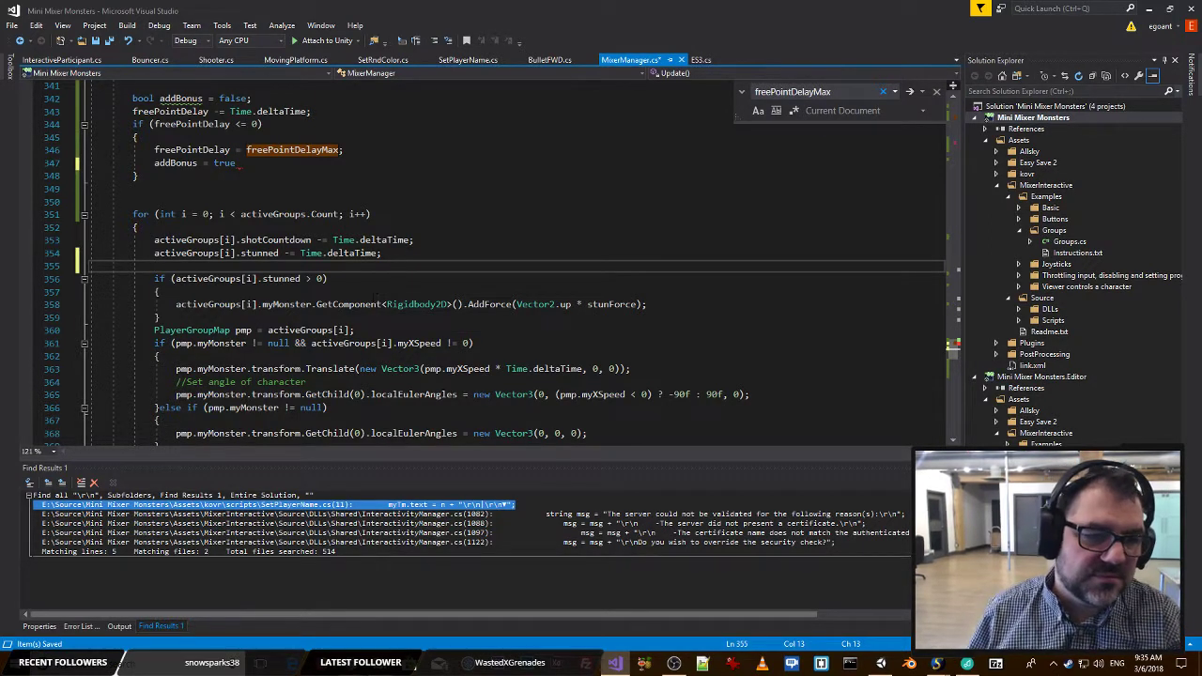
{"action": "left_click", "coordinate": [161, 317]}
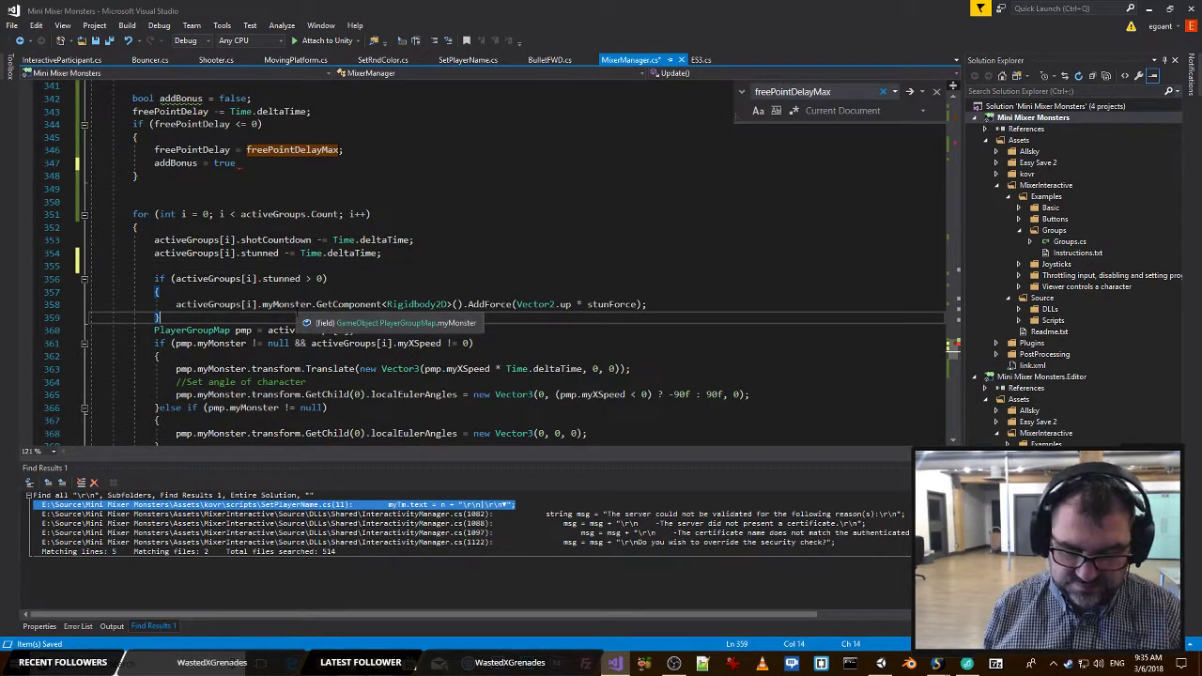
{"action": "type", "text": "else"}
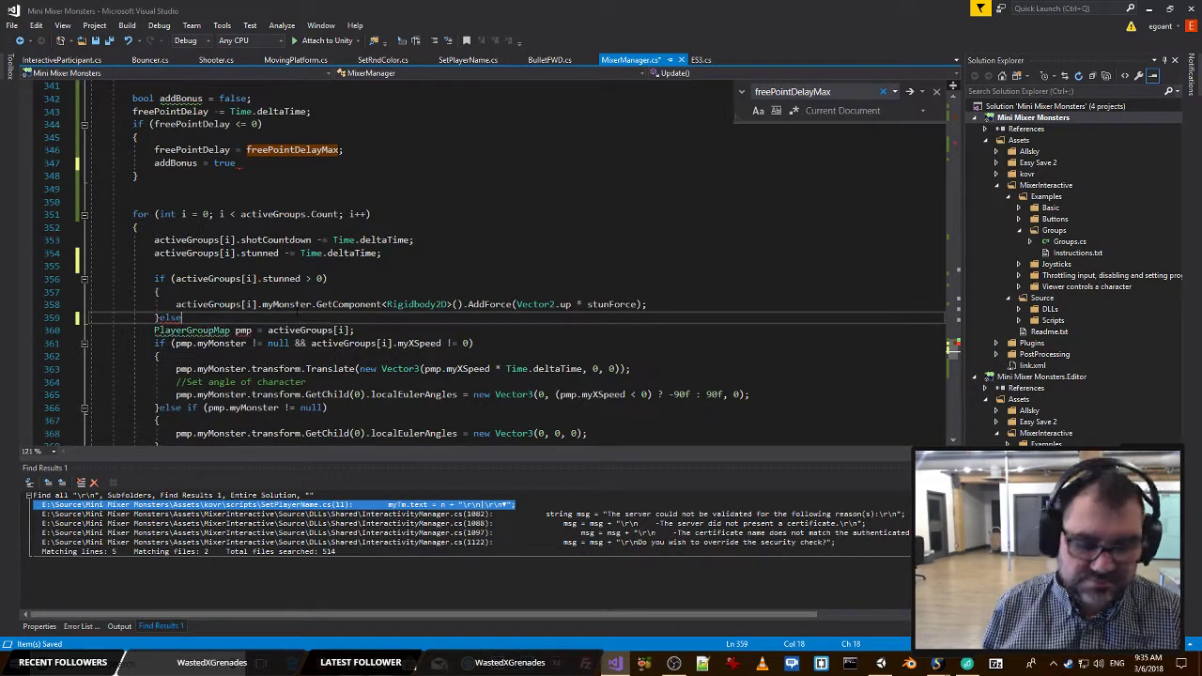
{"action": "type", "text": " if"}
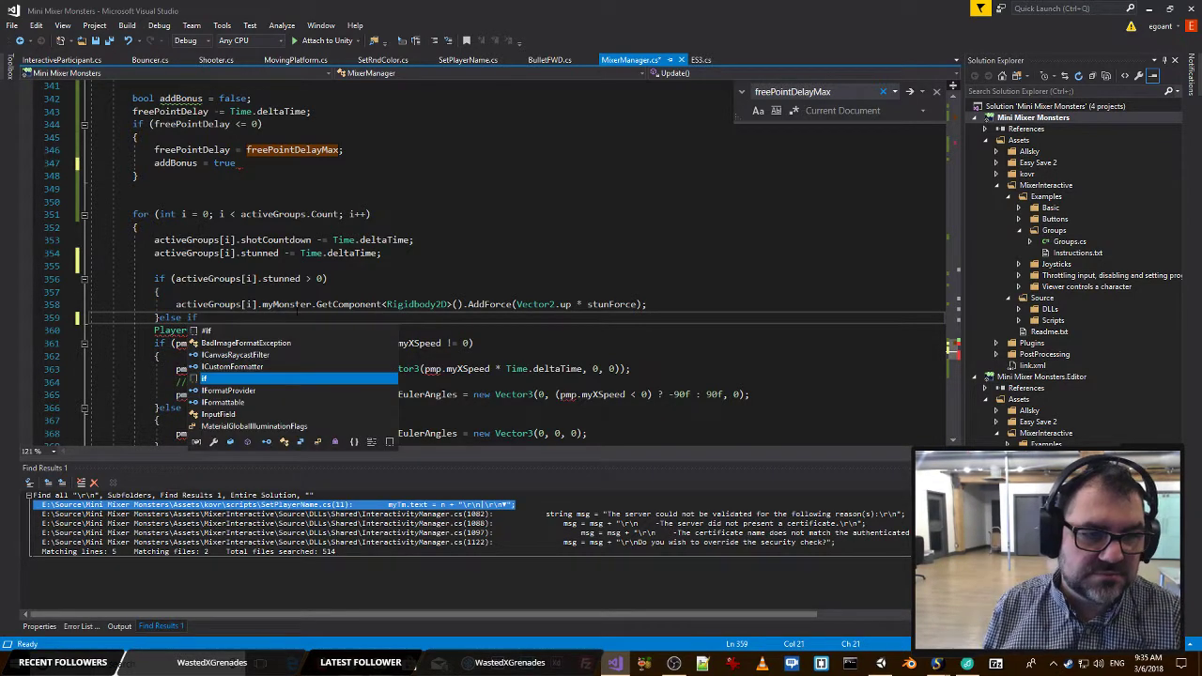
{"action": "type", "text": " () {"}
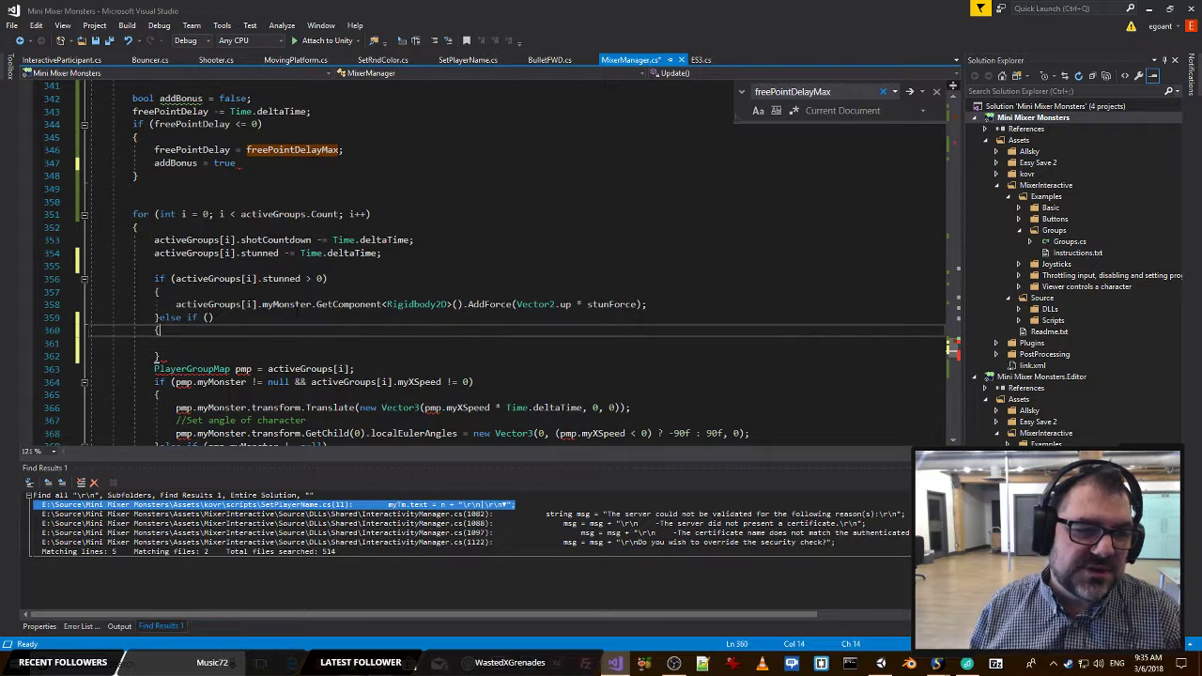
Set the condition of the new else if branch to addBonus.
{"action": "left_click", "coordinate": [207, 317]}
{"action": "type", "text": "addBonus"}
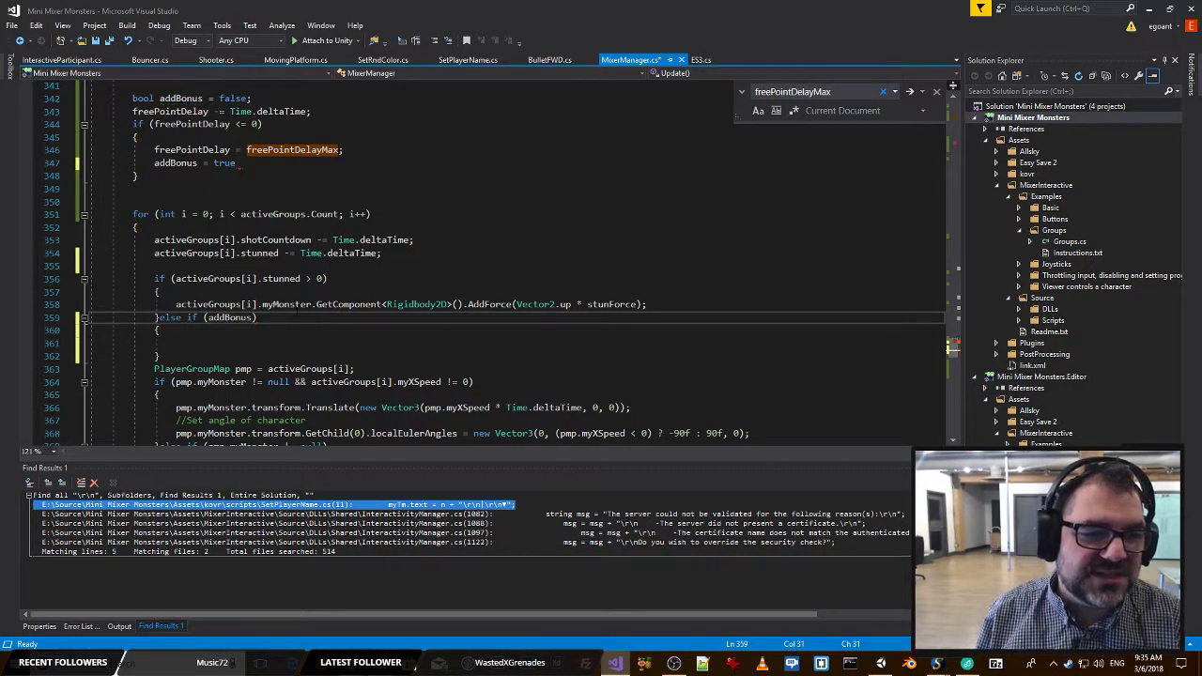
{"action": "key", "text": "BackSpace"}
{"action": "key", "text": "BackSpace"}
{"action": "key", "text": "BackSpace"}
{"action": "key", "text": "BackSpace"}
{"action": "key", "text": "BackSpace"}
{"action": "key", "text": "BackSpace"}
{"action": "key", "text": "BackSpace"}
{"action": "key", "text": "BackSpace"}
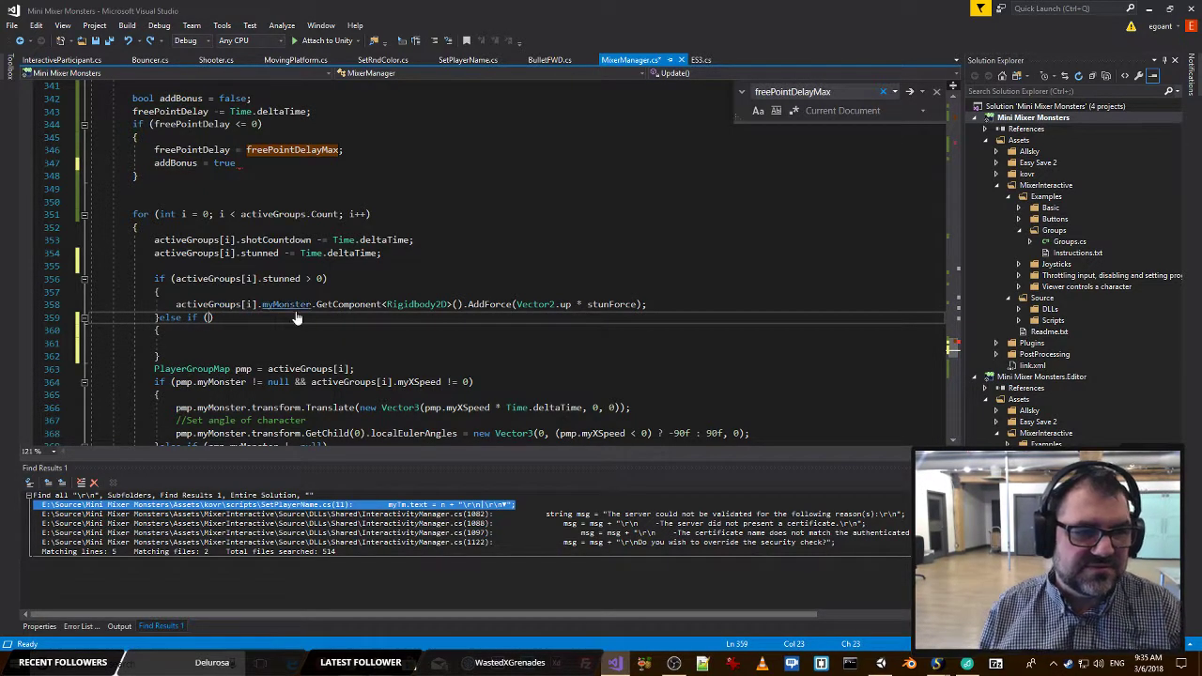
{"action": "type", "text": "addBonus"}
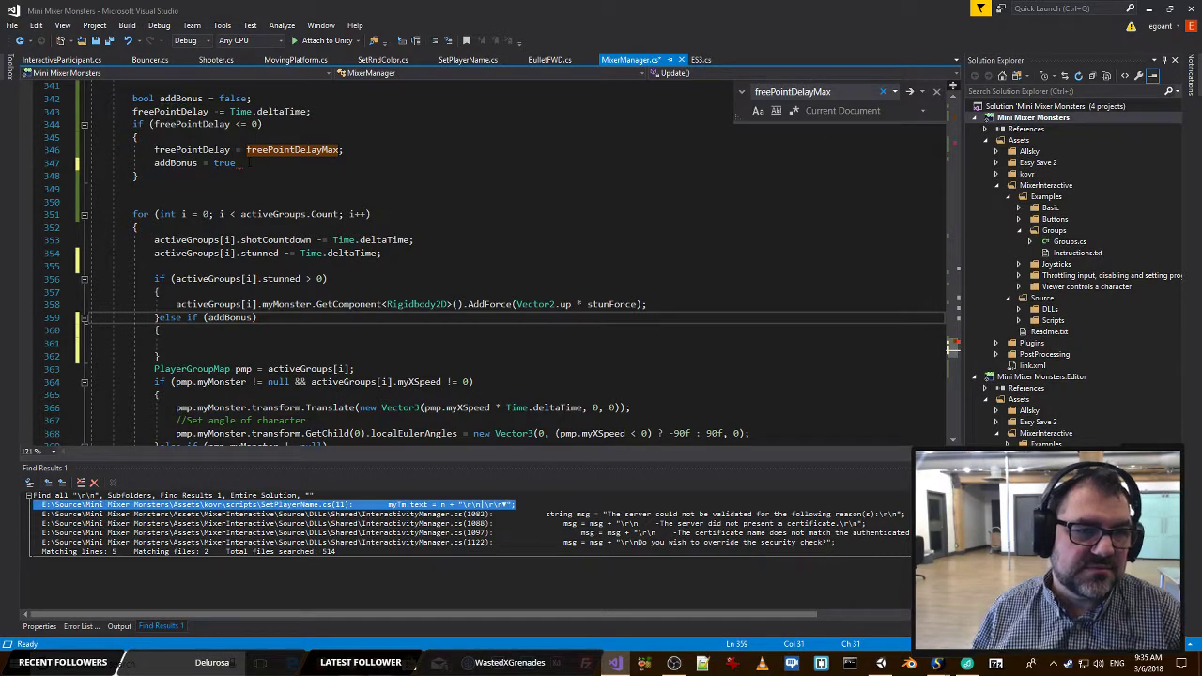
Terminate the addBonus = true statement in the freePointDelay <= 0 block with a semicolon.
{"action": "left_click", "coordinate": [246, 164]}
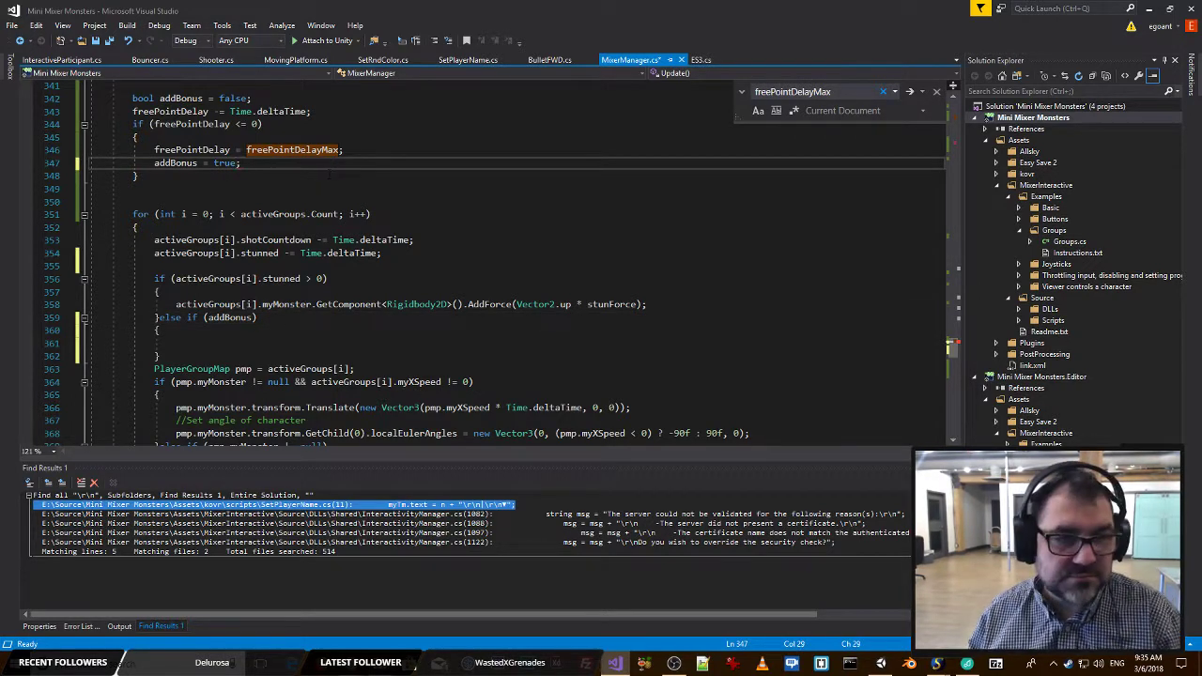
{"action": "left_click", "coordinate": [243, 342]}
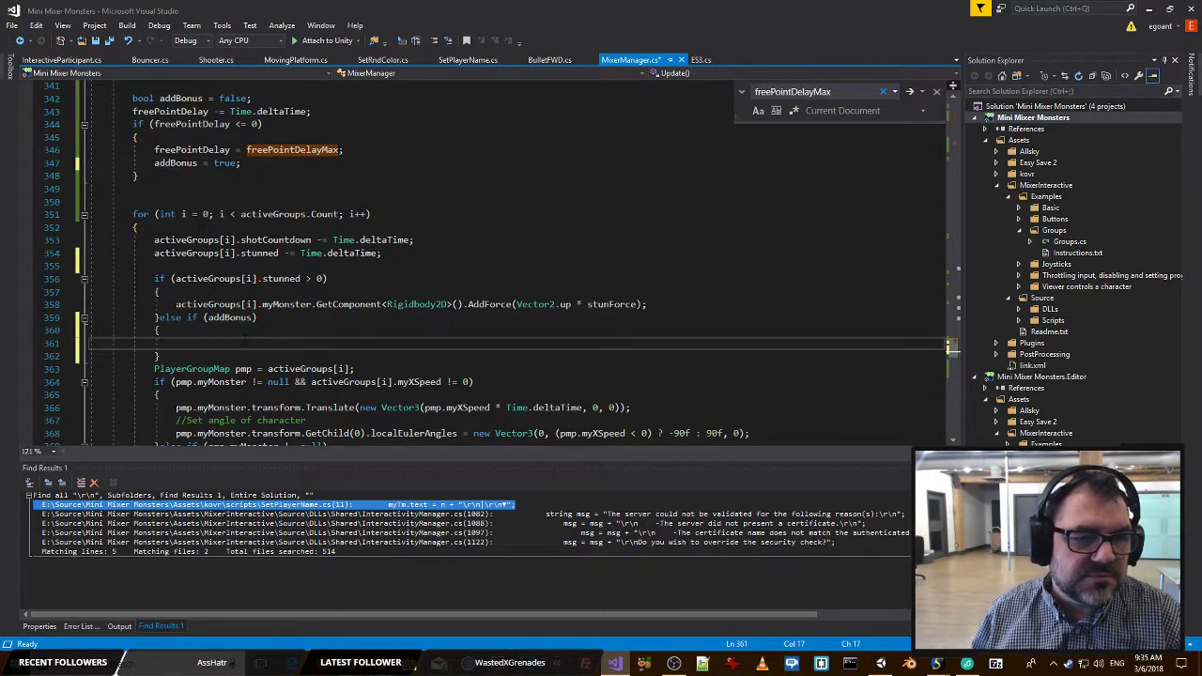
{"action": "left_click_drag", "start_coordinate": [154, 254], "coordinate": [227, 254]}
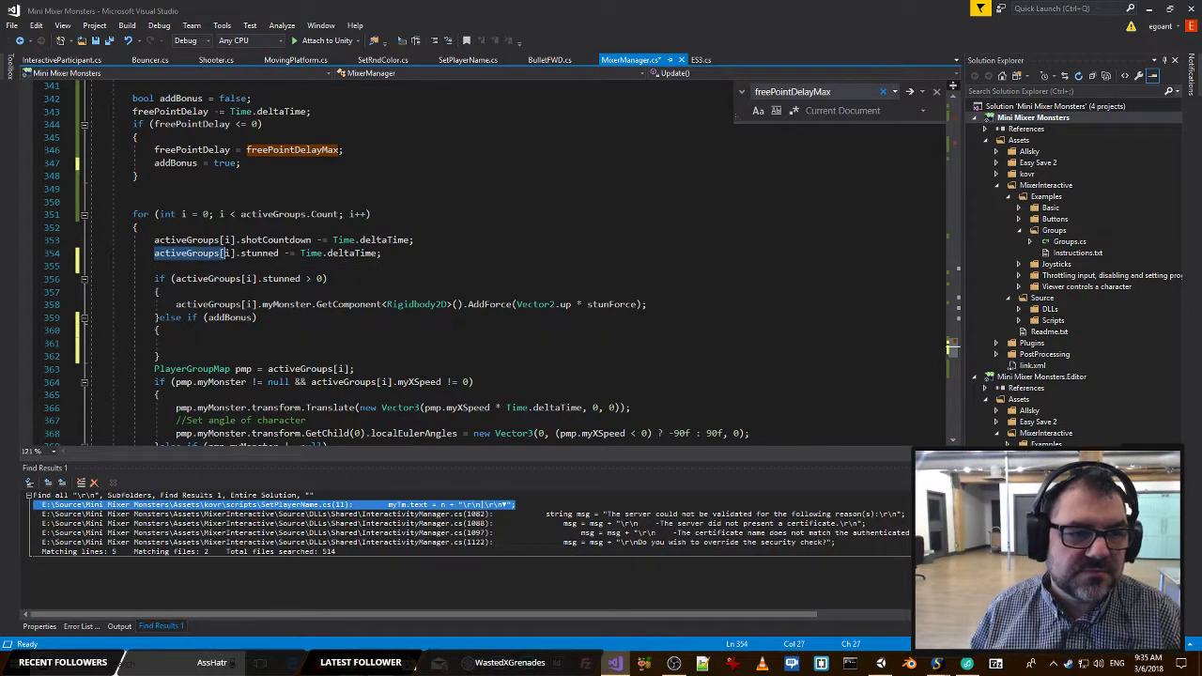
{"action": "left_click", "coordinate": [184, 342]}
{"action": "type", "text": "activeGroups[i]."}
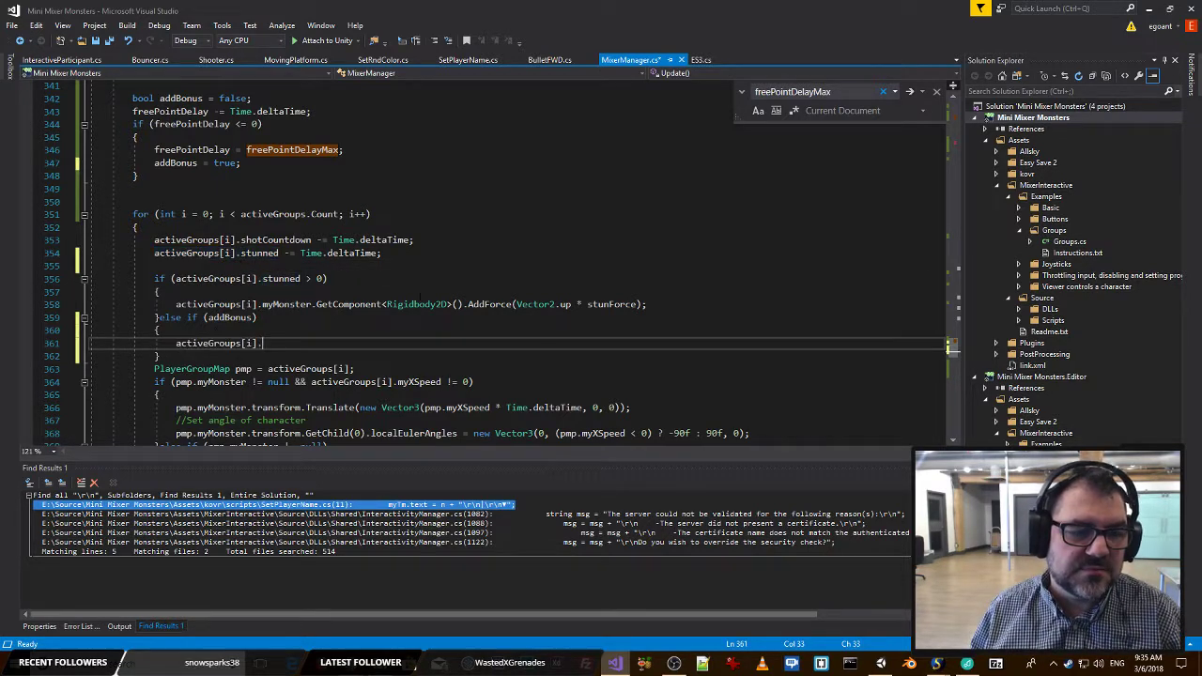
{"action": "key", "text": "ctrl+z"}
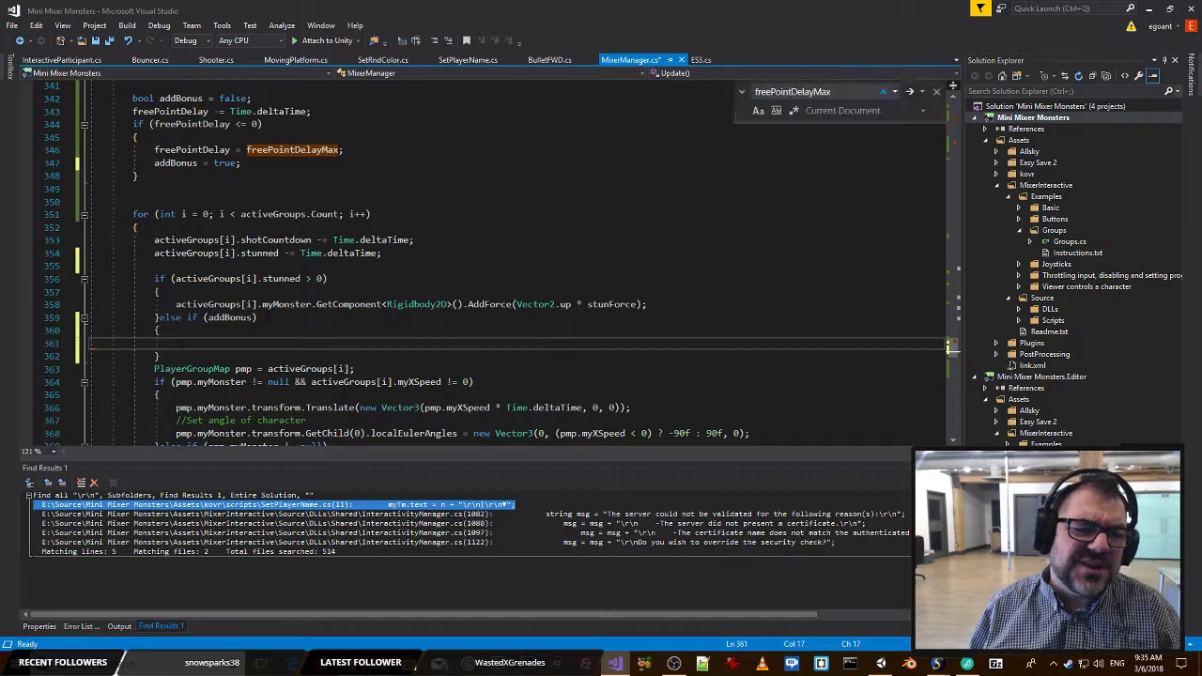
Cut the else if (addBonus) branch, leaving only the stunned > 0 check and its block.
{"action": "left_click_drag", "start_coordinate": [162, 356], "coordinate": [187, 318]}
{"action": "key", "text": "ctrl+x"}
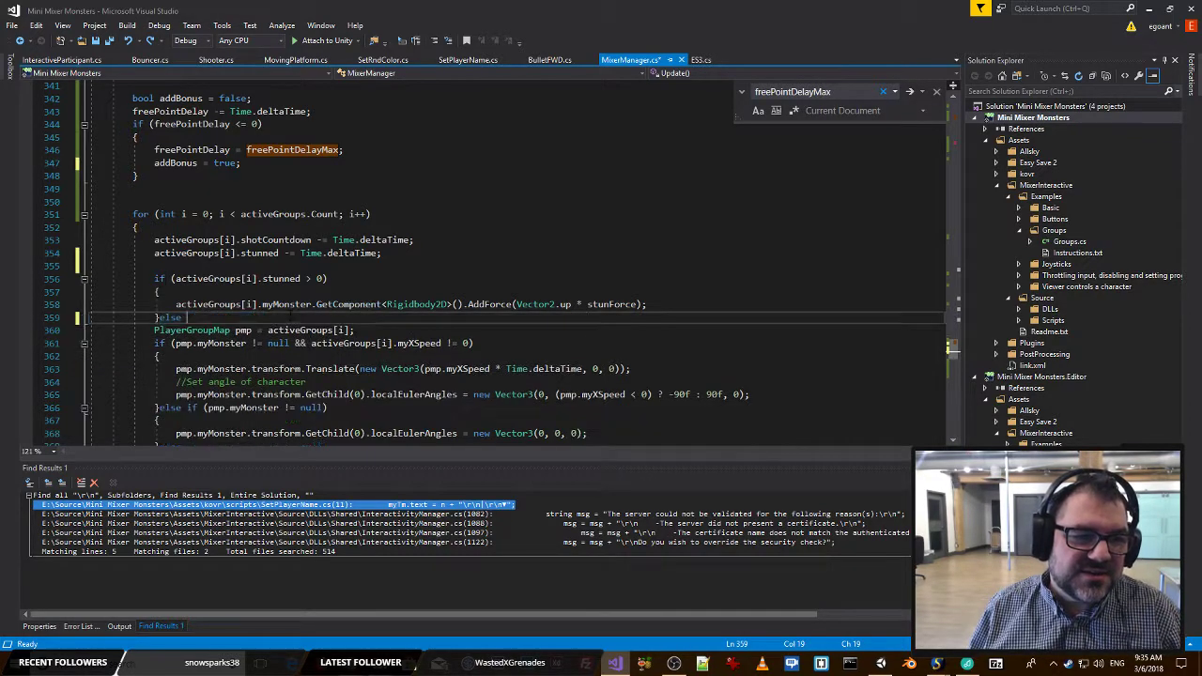
{"action": "key", "text": "BackSpace"}
{"action": "key", "text": "BackSpace"}
{"action": "key", "text": "BackSpace"}
Add an if (addBonus) block at the end of the activeGroups for loop, after the pmp.myMonster checks.
{"action": "scroll", "coordinate": [488, 263], "scroll_direction": "down", "scroll_amount": 2}
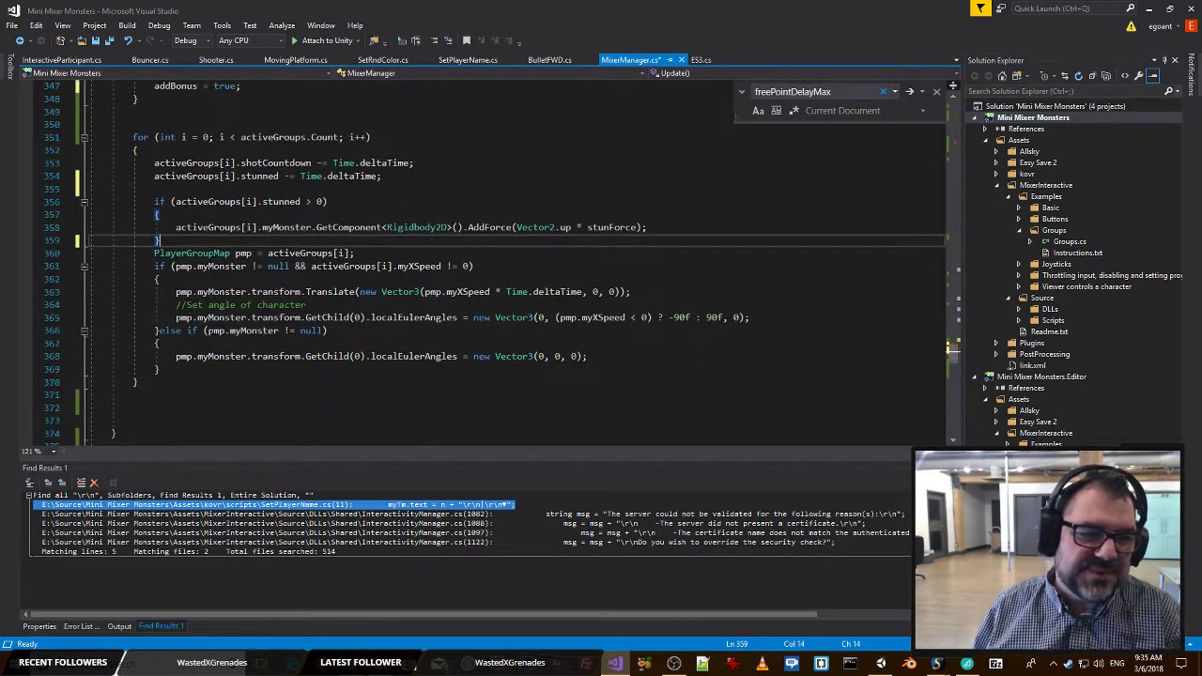
{"action": "left_click", "coordinate": [200, 369]}
{"action": "key", "text": "Return"}
{"action": "key", "text": "Return"}
{"action": "key", "text": "Return"}
{"action": "key", "text": "Return"}
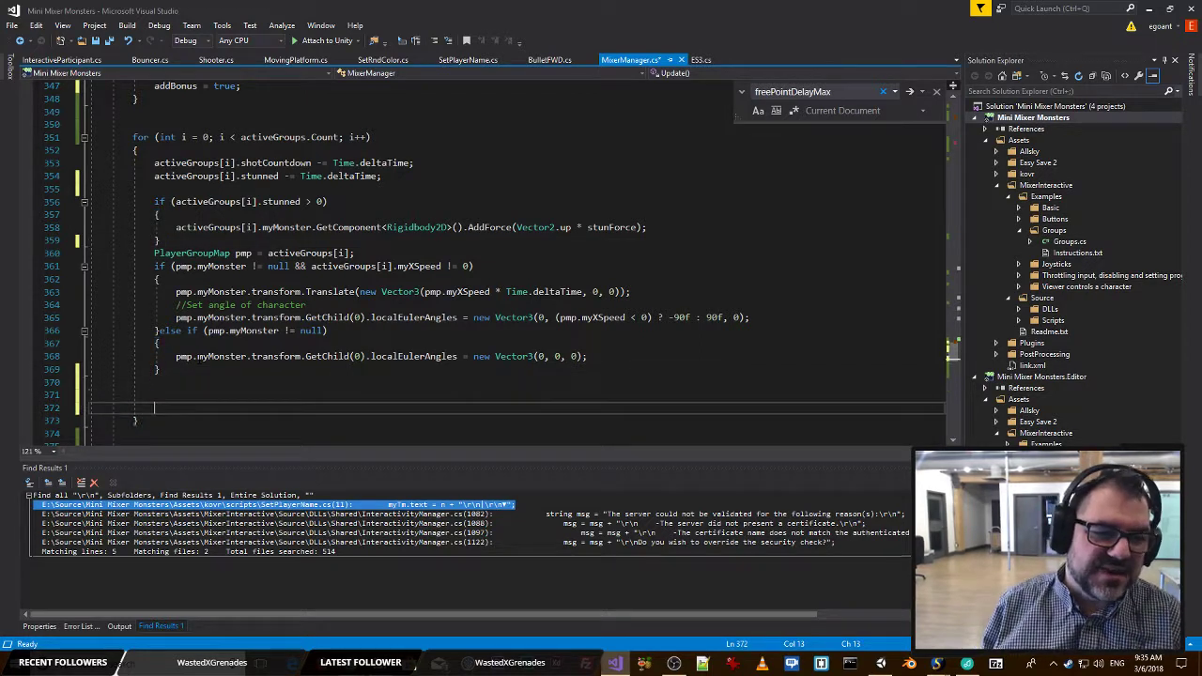
{"action": "key", "text": "Up"}
{"action": "key", "text": "Up"}
{"action": "type", "text": "if (addBonus)"}
{"action": "key", "text": "Return"}
{"action": "type", "text": "{"}
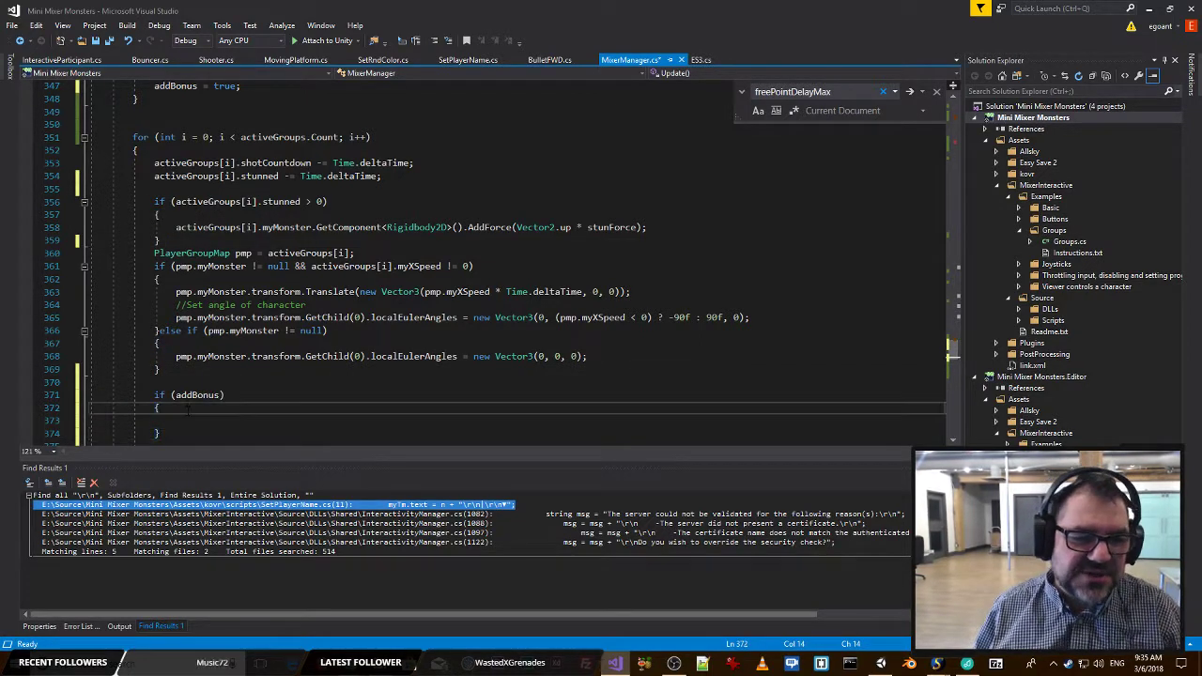
{"action": "key", "text": "Return"}
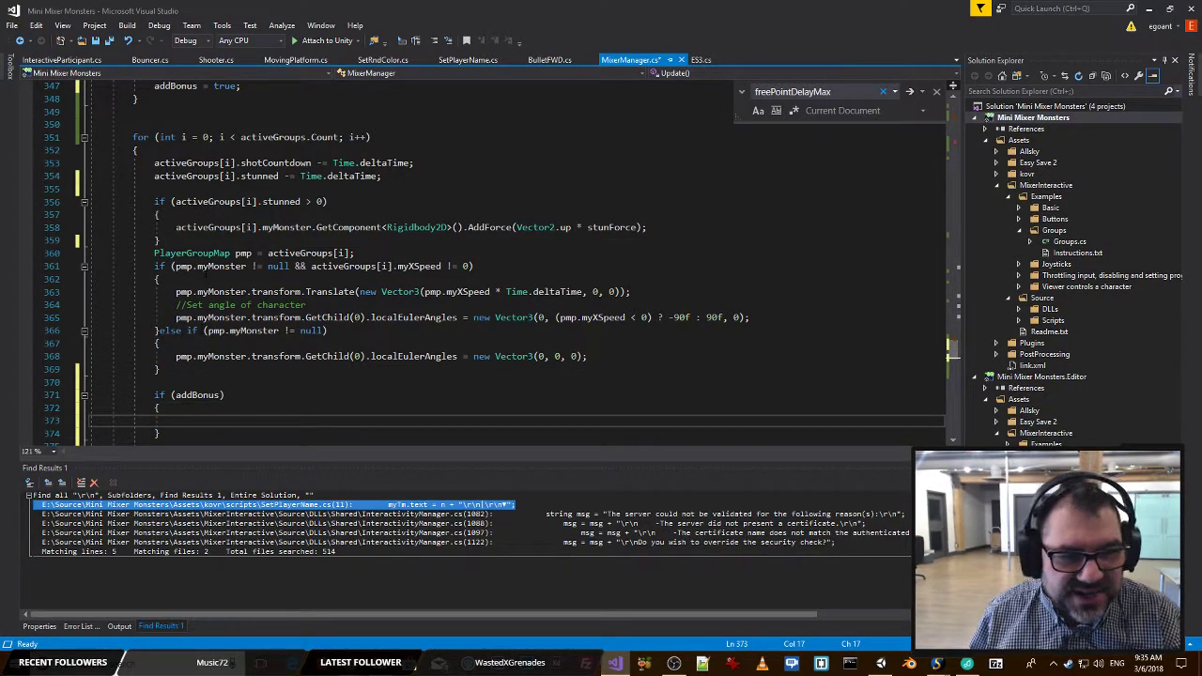
Inside the if (addBonus) block, write activeGroups[i].score += freeBonusPoints; and save the script.
{"action": "left_click_drag", "start_coordinate": [176, 228], "coordinate": [257, 228]}
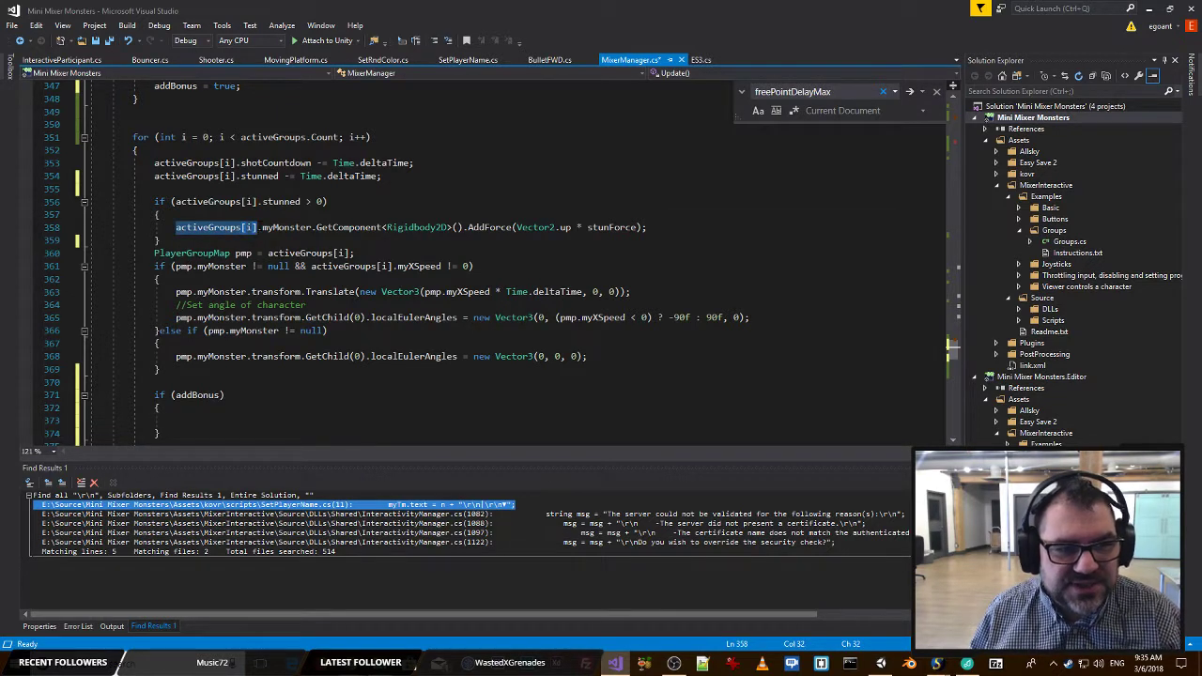
{"action": "left_click", "coordinate": [184, 410]}
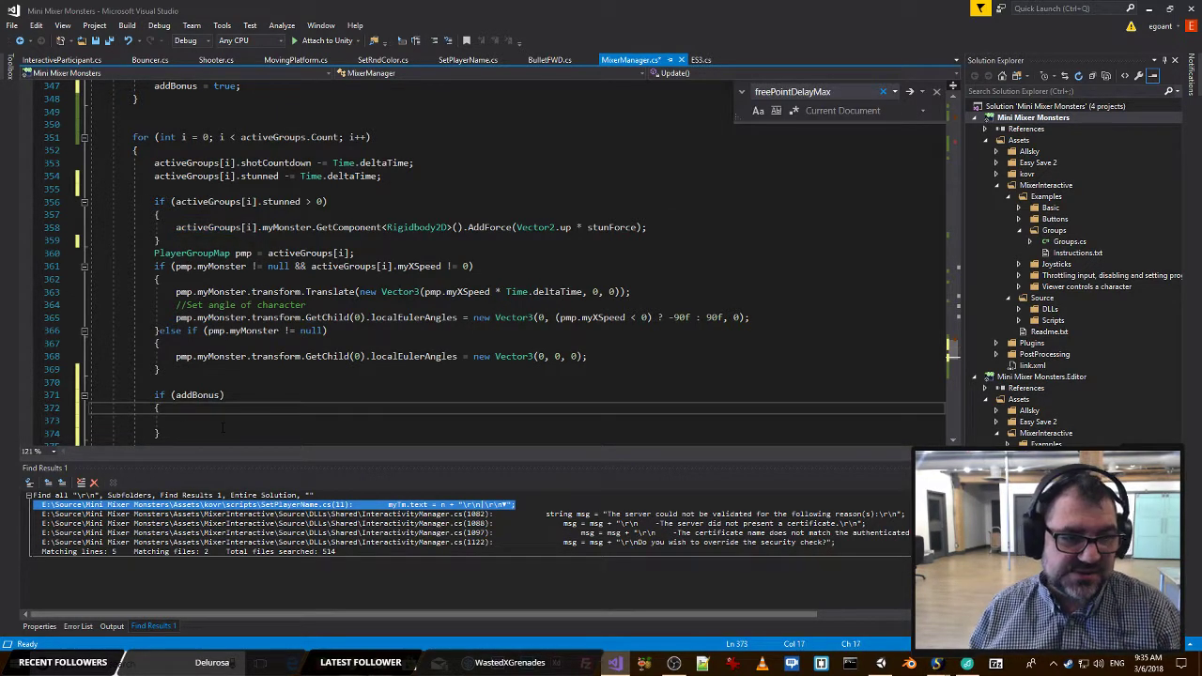
{"action": "key", "text": "ctrl+v"}
{"action": "type", "text": "+="}
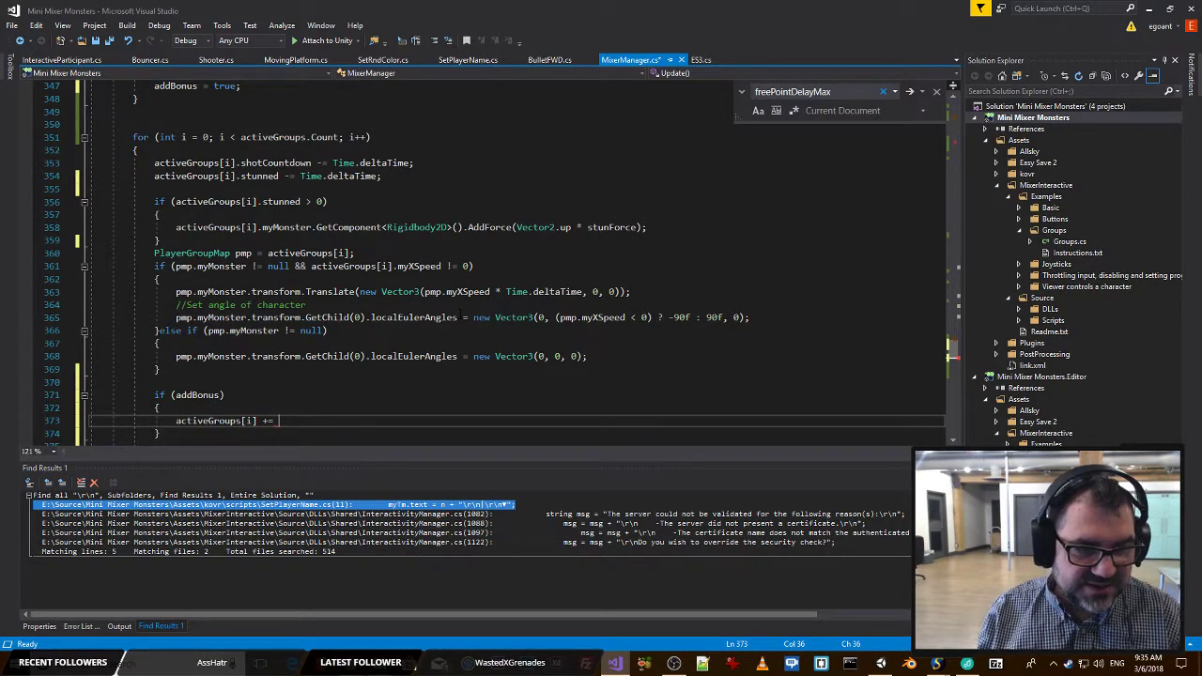
{"action": "key", "text": "BackSpace"}
{"action": "key", "text": "BackSpace"}
{"action": "key", "text": "BackSpace"}
{"action": "key", "text": "BackSpace"}
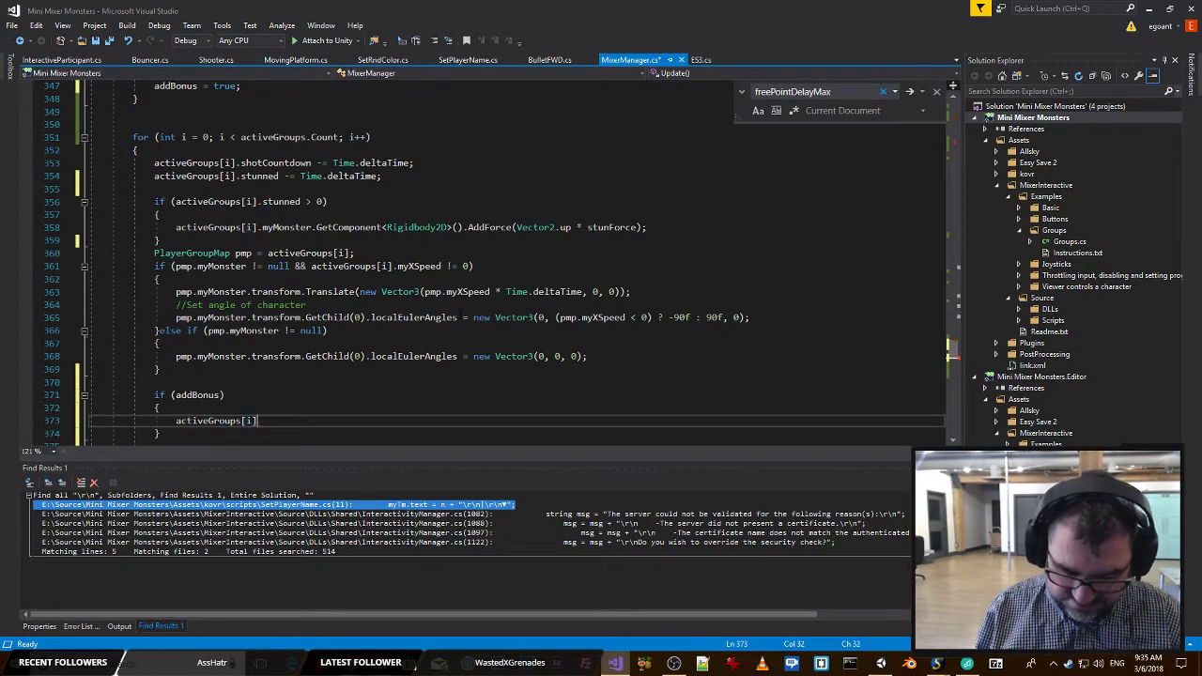
{"action": "type", "text": ".score"}
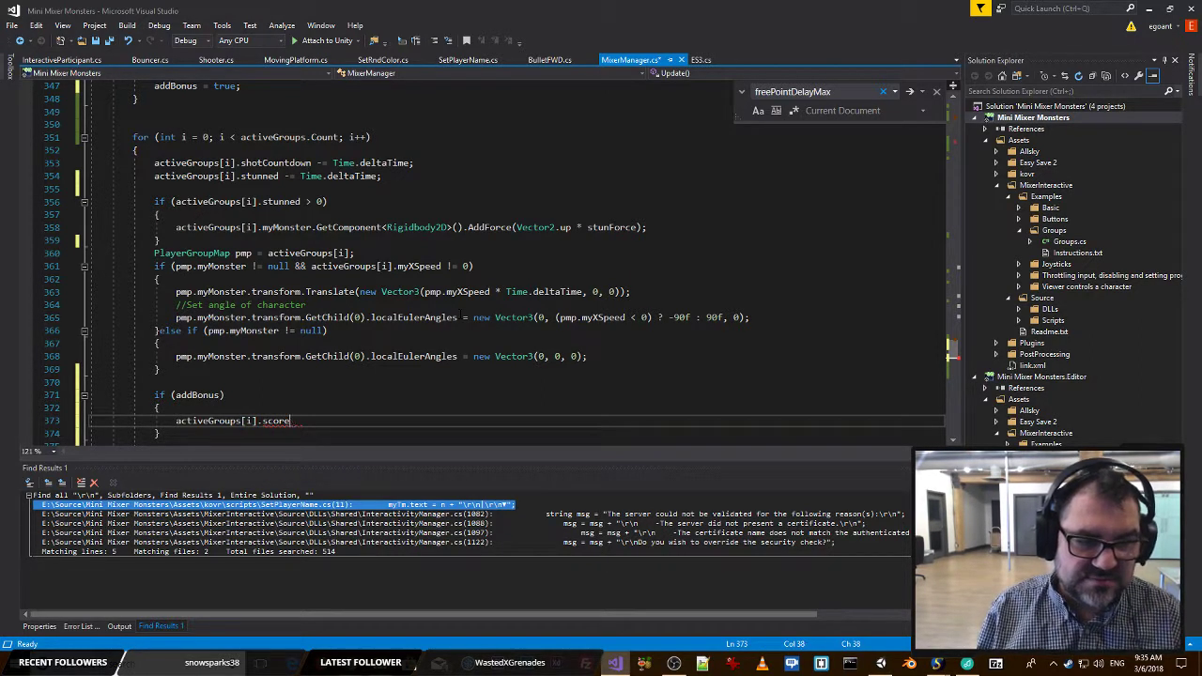
{"action": "type", "text": " += bonu"}
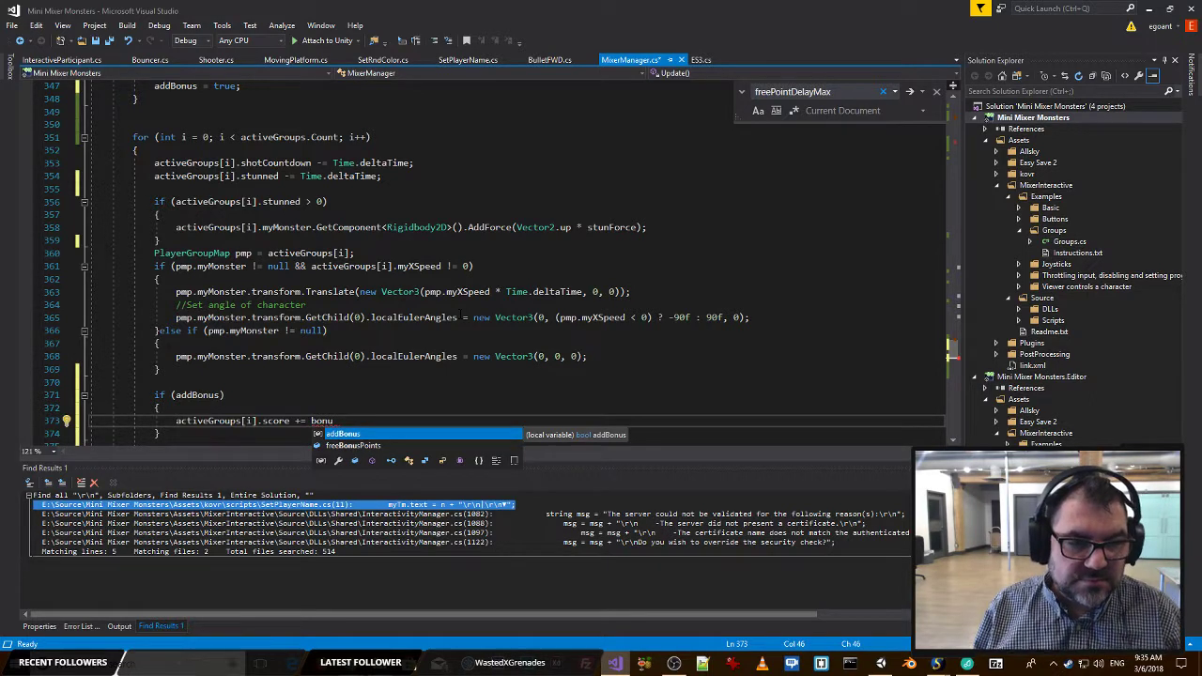
{"action": "key", "text": "Down"}
{"action": "key", "text": "Tab"}
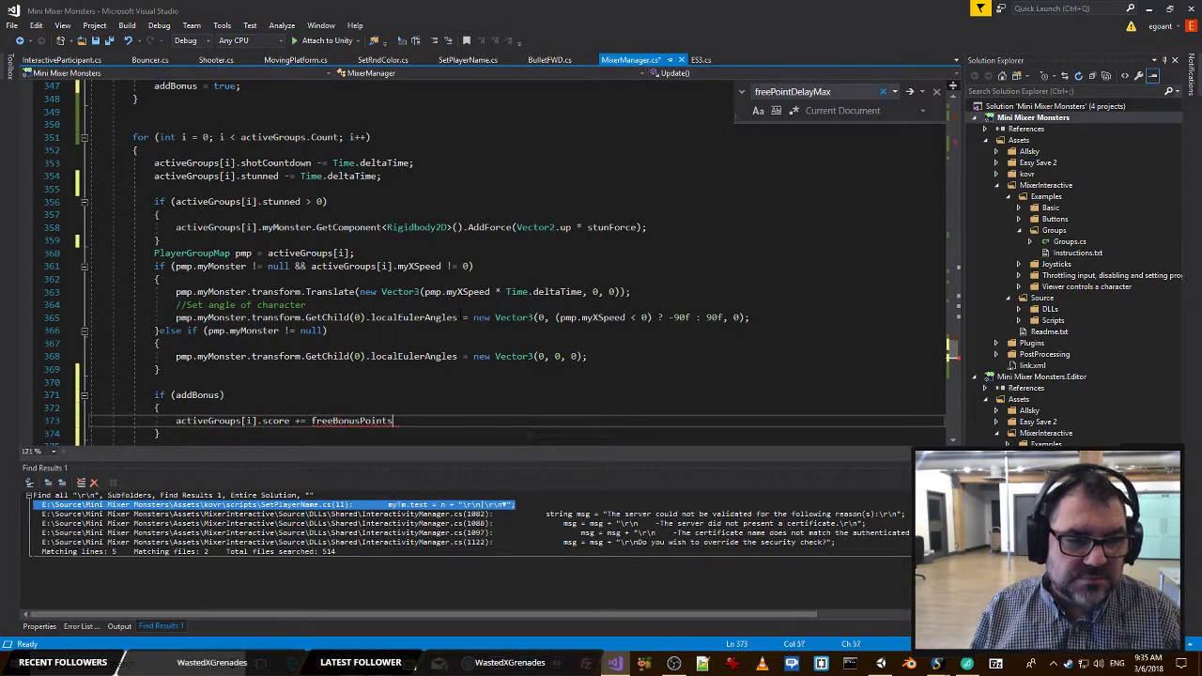
{"action": "type", "text": ";"}
{"action": "key", "text": "ctrl+s"}
Go to the declaration of freeBonusPoints, change its type to int, and save the script.
{"action": "left_click", "coordinate": [346, 357]}
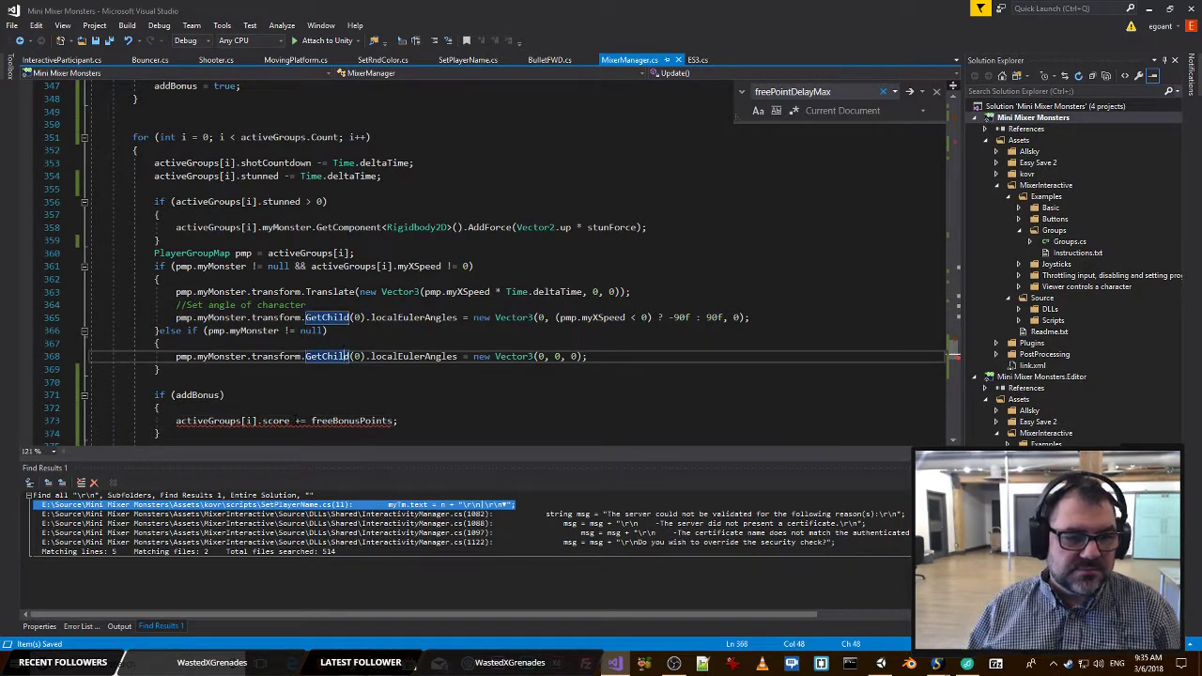
{"action": "left_click", "coordinate": [336, 421]}
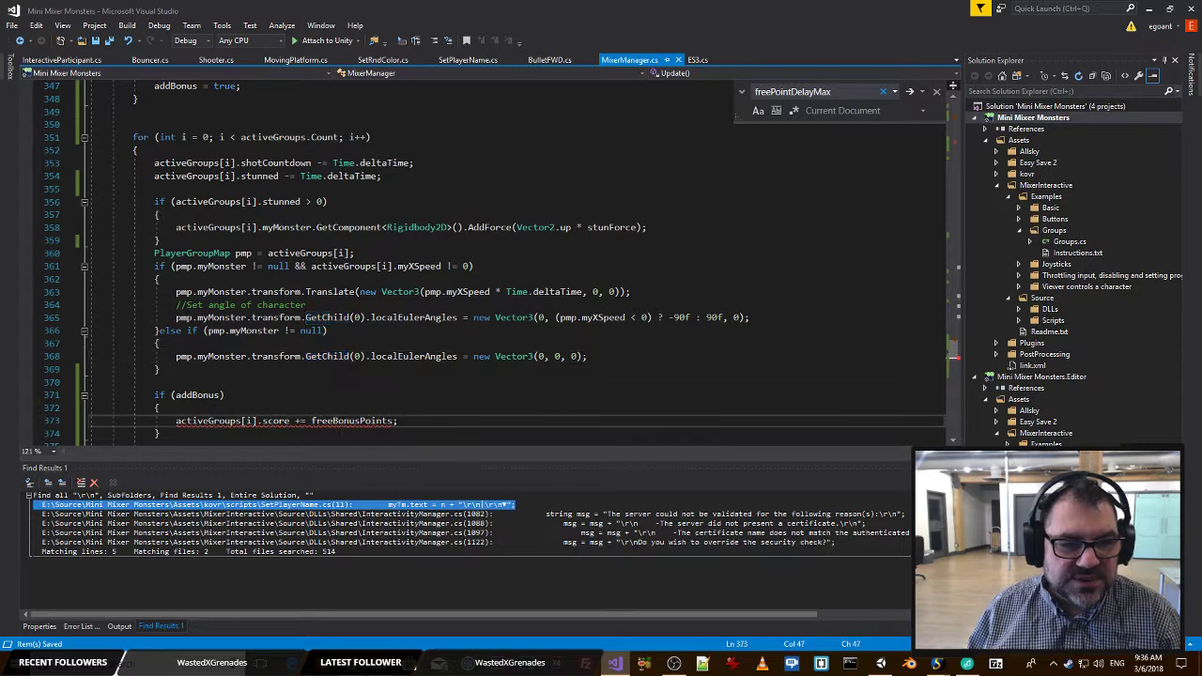
{"action": "key", "text": "F12"}
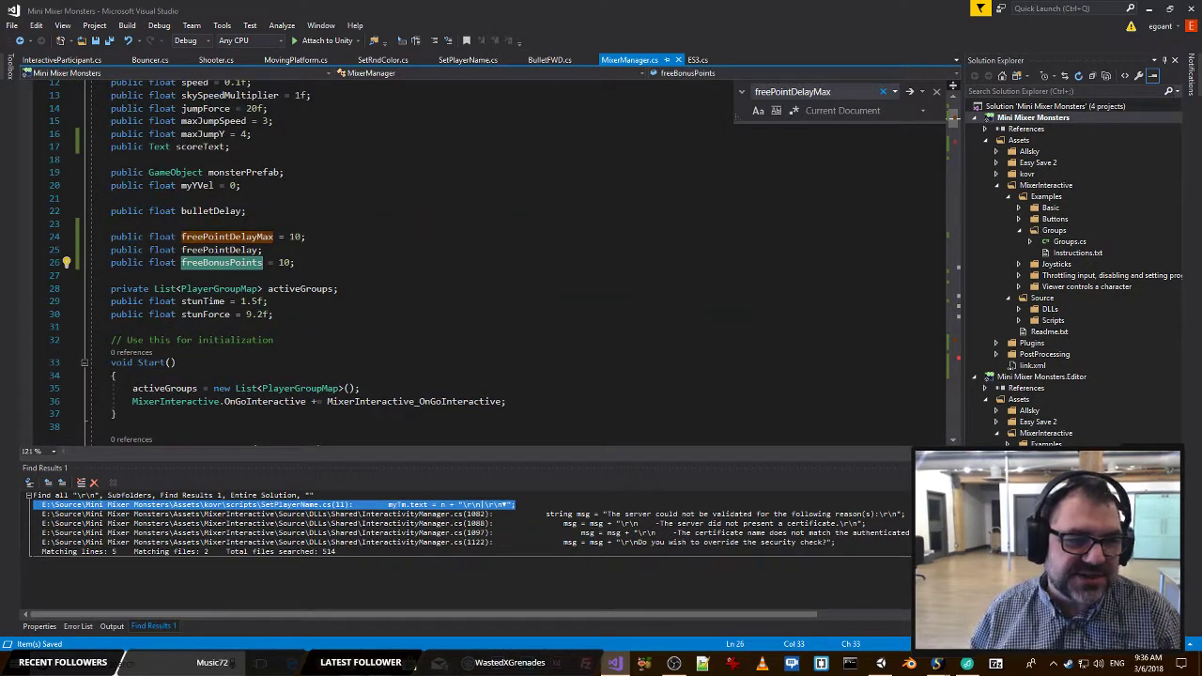
{"action": "double_click", "coordinate": [164, 264]}
{"action": "type", "text": "int"}
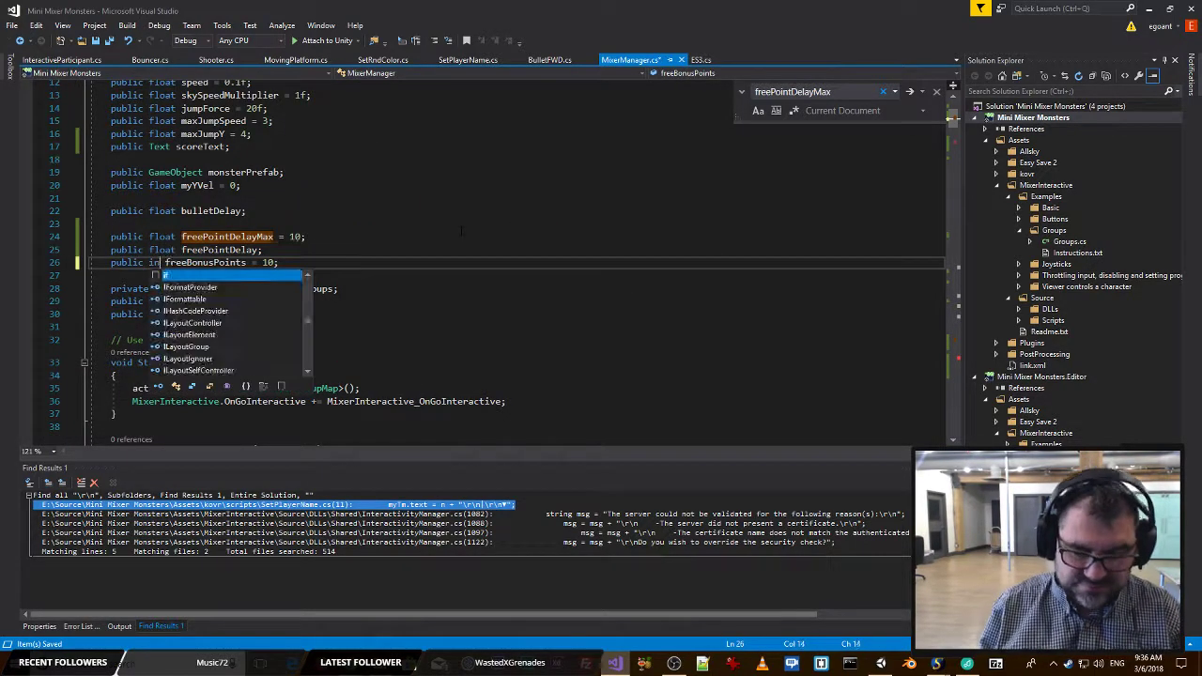
{"action": "key", "text": "ctrl+s"}
At the end of Start(), initialize freePointDelay to freePointDelayMax and save the script.
{"action": "left_click", "coordinate": [205, 249]}
{"action": "double_click", "coordinate": [205, 251]}
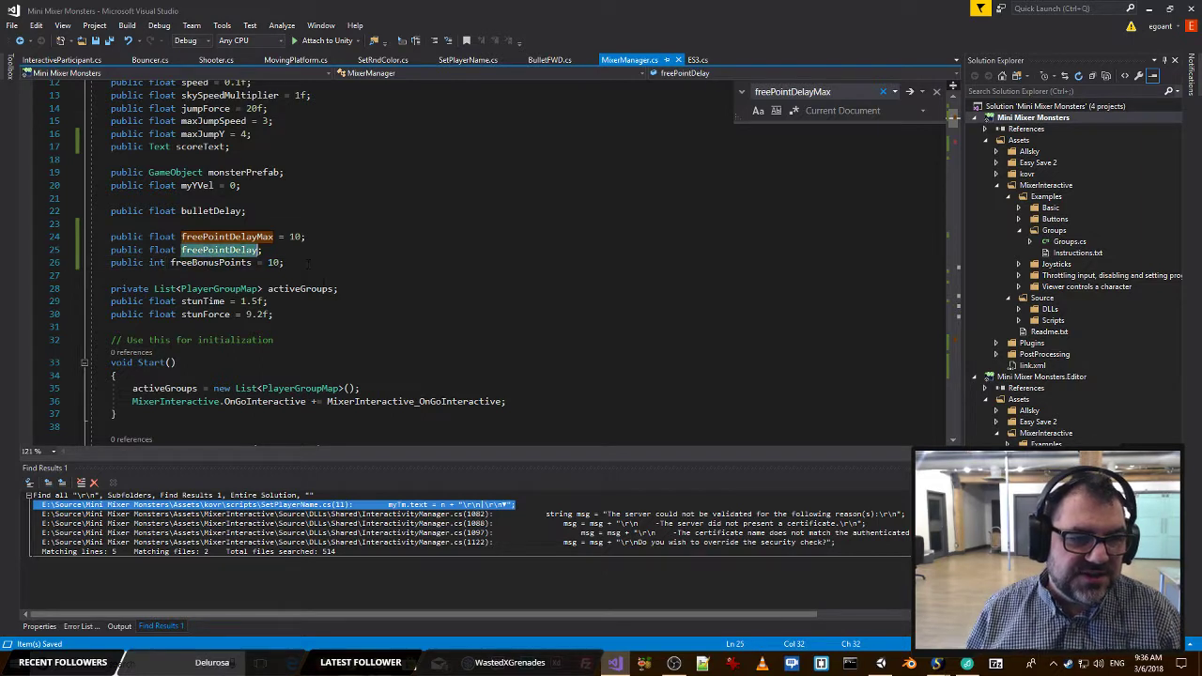
{"action": "key", "text": "ctrl+c"}
{"action": "left_click", "coordinate": [549, 401]}
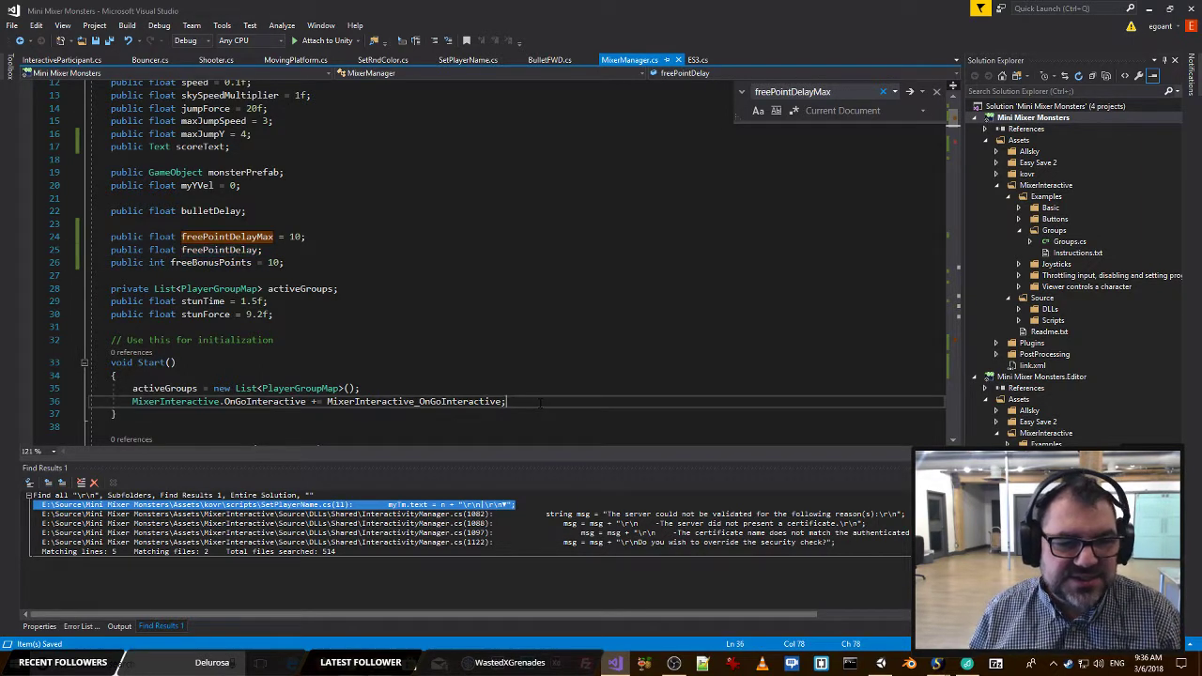
{"action": "key", "text": "Return"}
{"action": "key", "text": "ctrl+v"}
{"action": "type", "text": "= "}
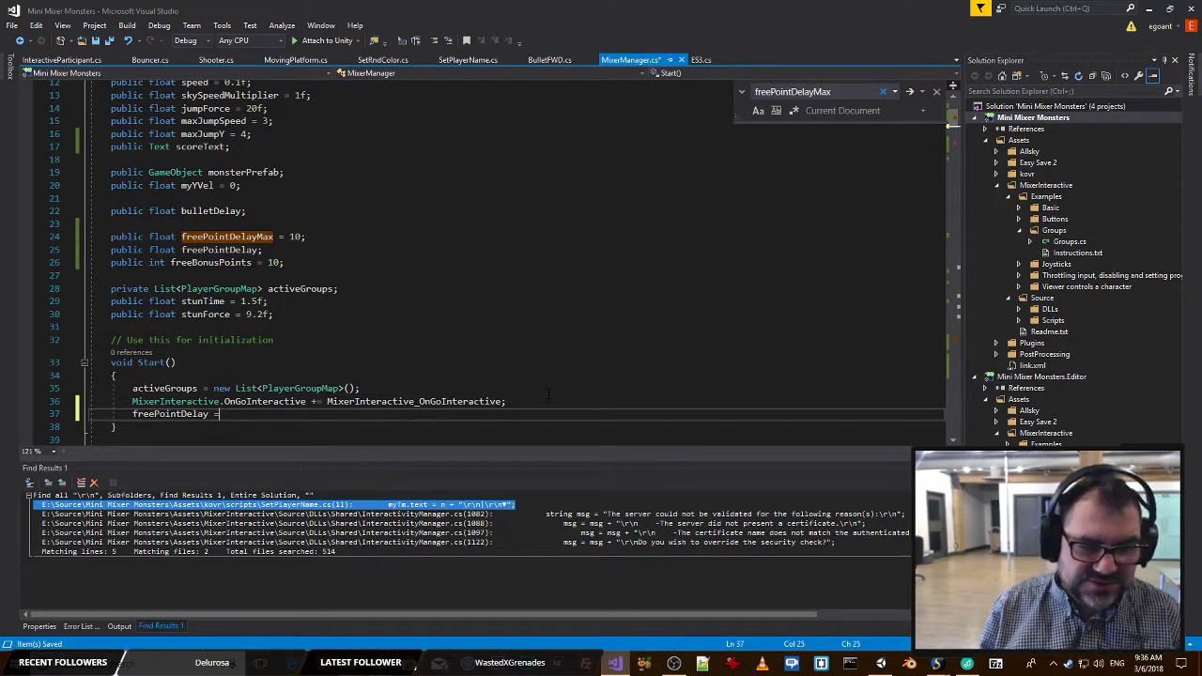
{"action": "type", "text": " max"}
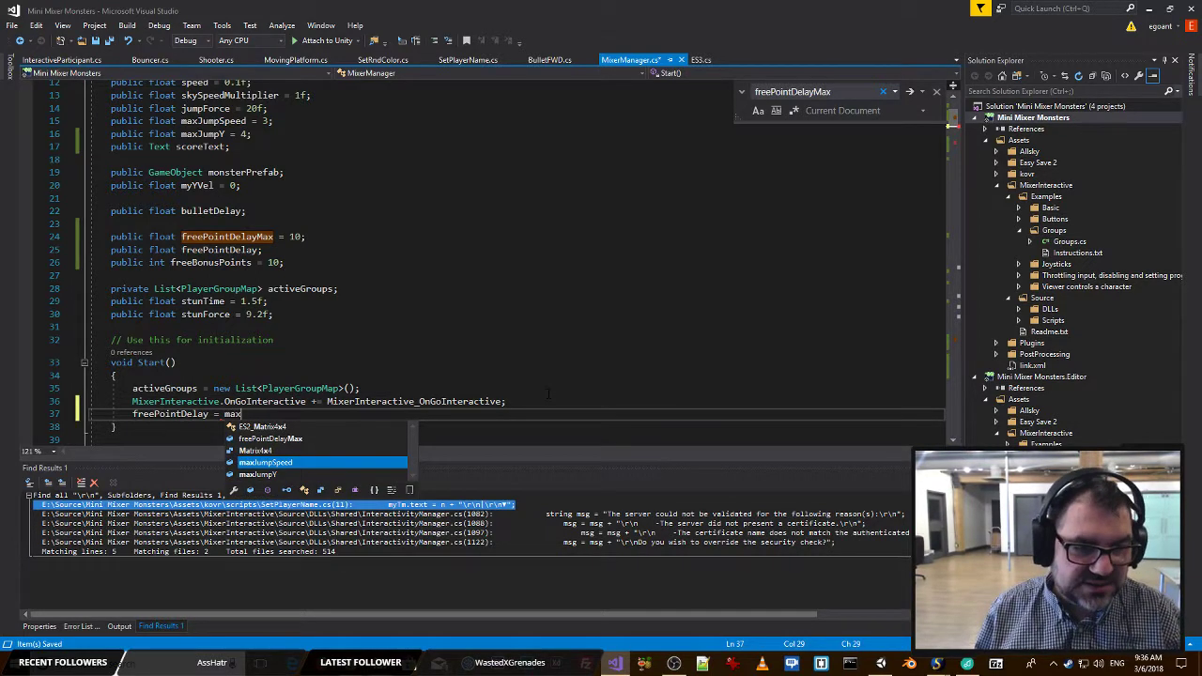
{"action": "key", "text": "Up"}
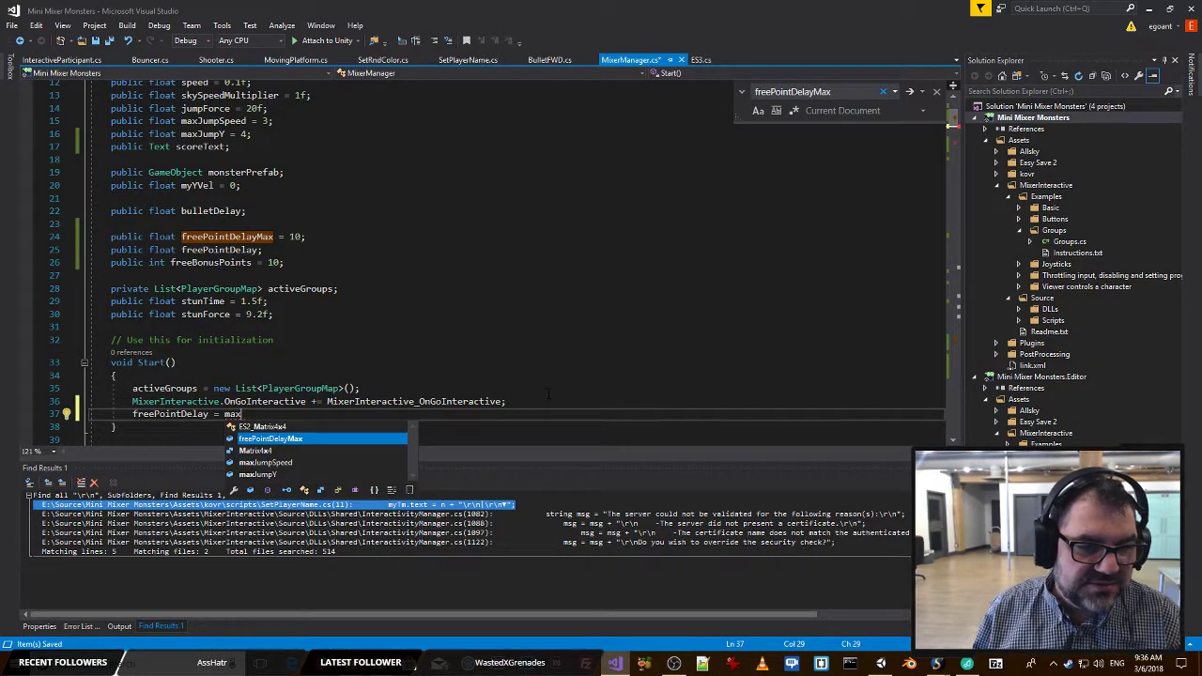
{"action": "type", "text": ";"}
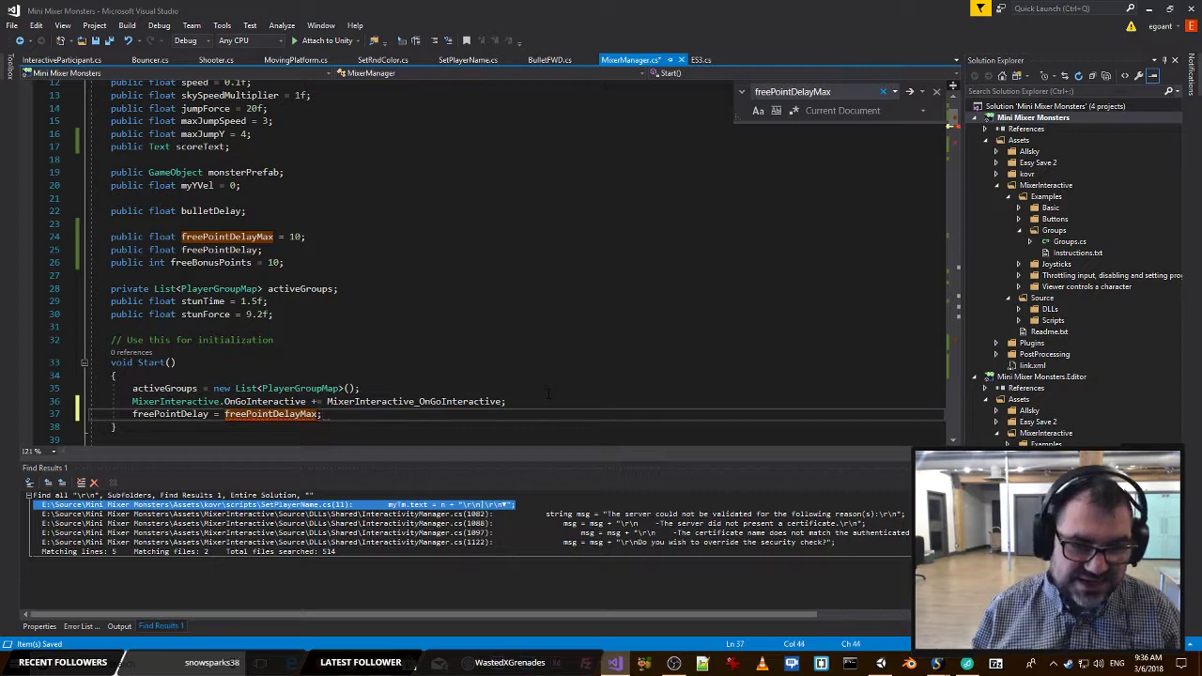
{"action": "key", "text": "ctrl+s"}
Switch to Unity and play-test the game to check the free bonus points, stopping the run when finished.
{"action": "left_click", "coordinate": [382, 240]}
{"action": "key", "text": "alt+Tab"}
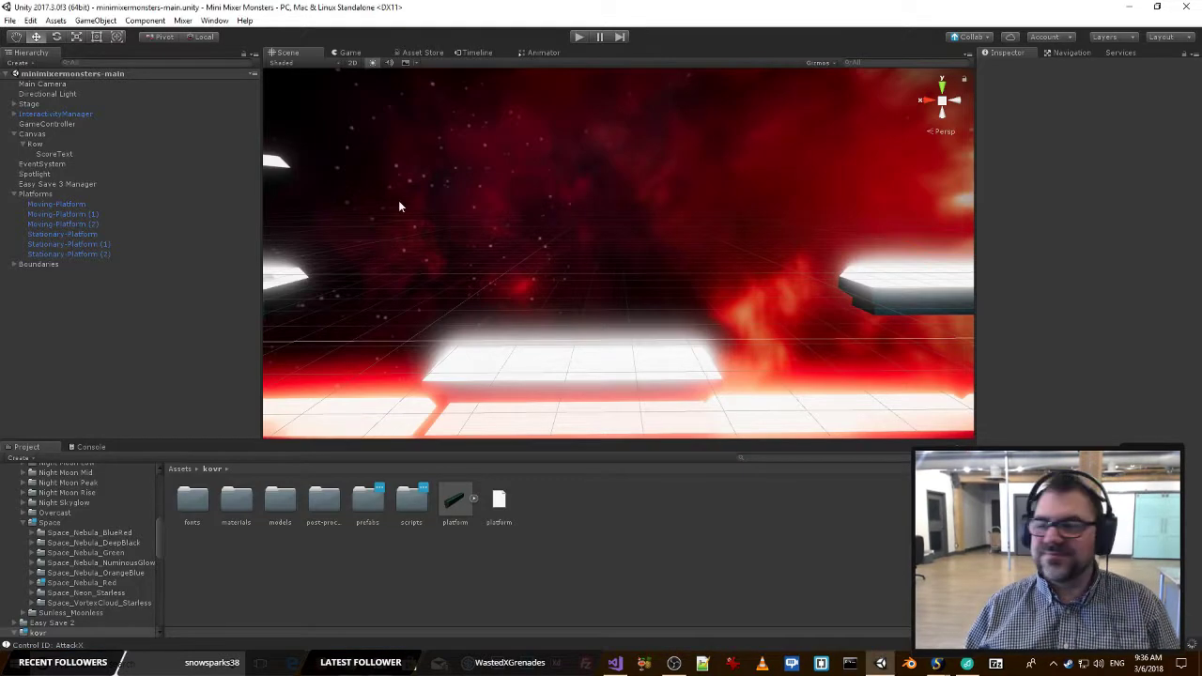
{"action": "key", "text": "alt+Tab"}
{"action": "key", "text": "Tab"}
{"action": "key", "text": "Tab"}
{"action": "key", "text": "Escape"}
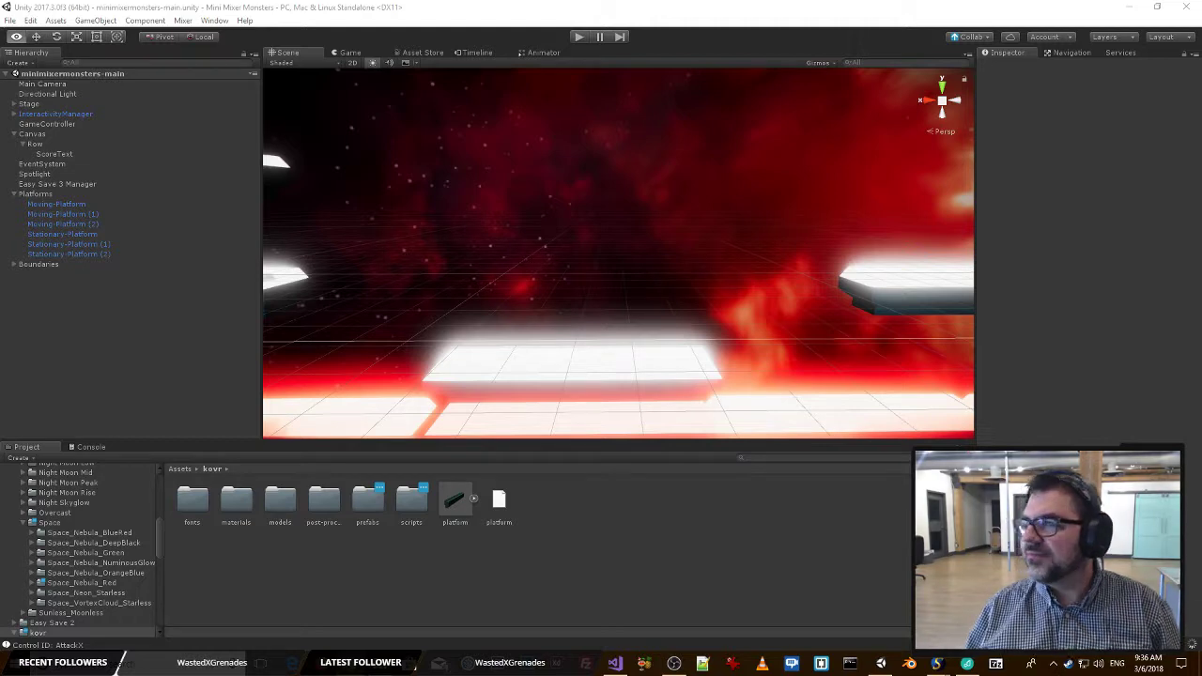
{"action": "key", "text": "s"}
{"action": "right_click_drag", "start_coordinate": [500, 271], "coordinate": [556, 71]}
{"action": "key", "text": "w"}
{"action": "left_click", "coordinate": [578, 37]}
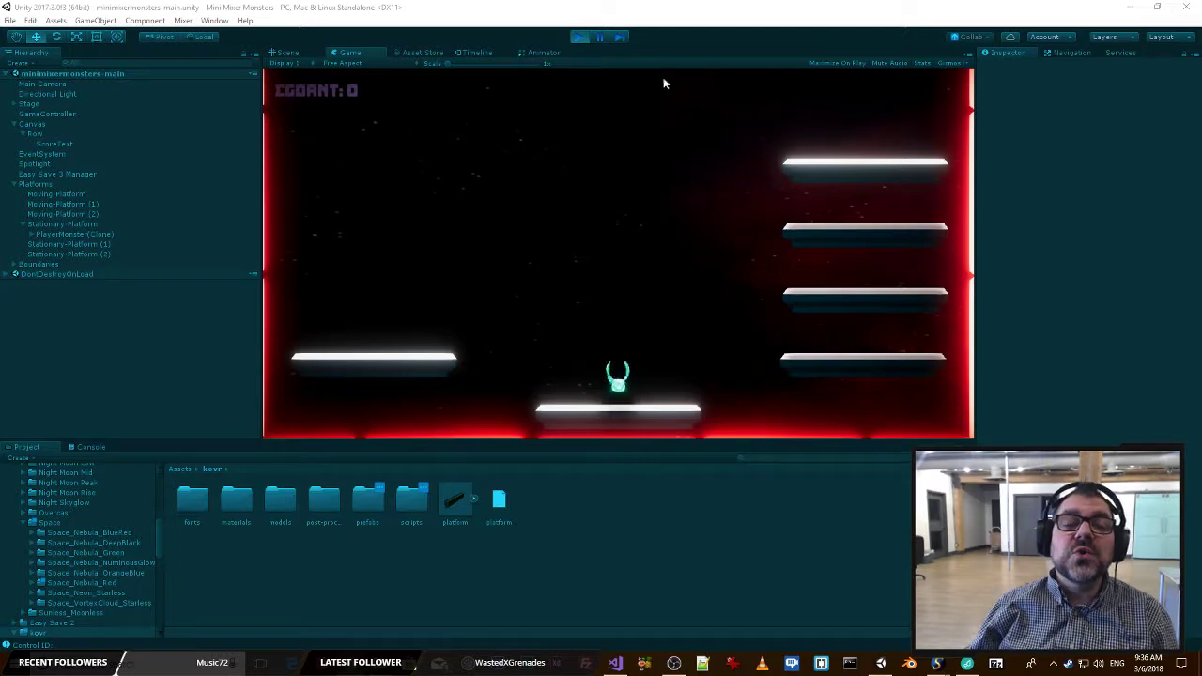
{"action": "left_click", "coordinate": [578, 37]}
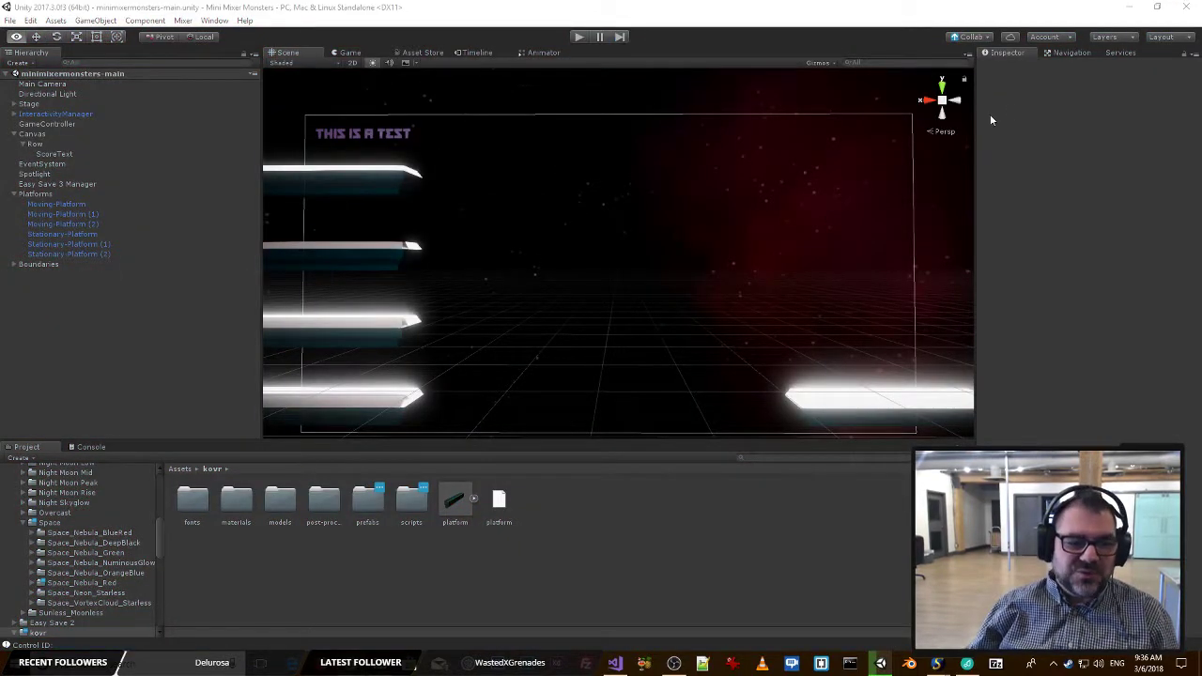
Switch to Visual Studio and examine how RegisterAttack and RegisterZark update, save and display player scores in MixerManager.cs.
{"action": "key", "text": "alt+Tab"}
{"action": "left_click", "coordinate": [763, 229]}
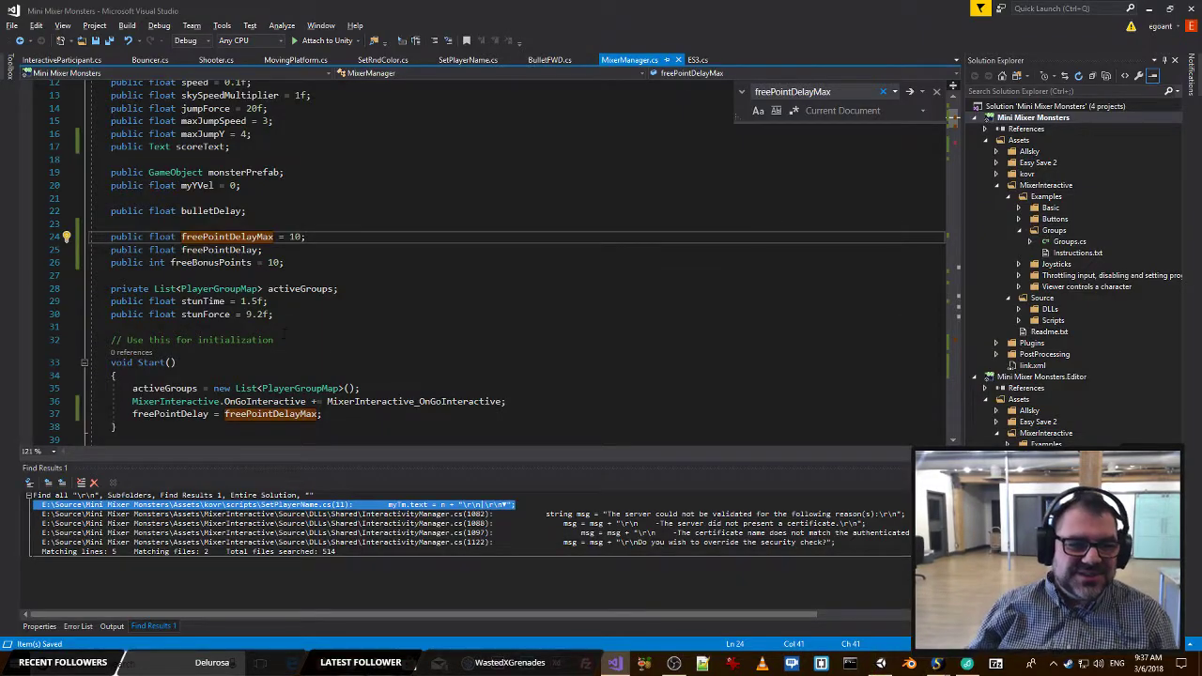
{"action": "left_click", "coordinate": [284, 332]}
{"action": "scroll", "coordinate": [284, 332], "scroll_direction": "down", "scroll_amount": 10}
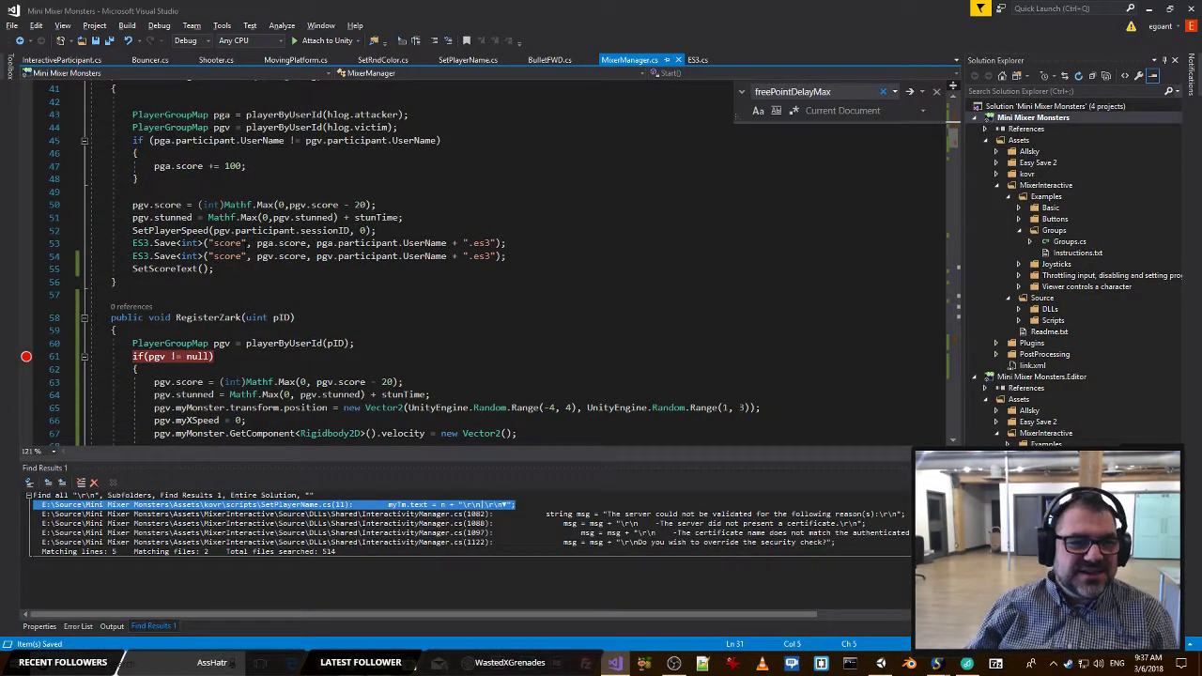
{"action": "left_click", "coordinate": [247, 244]}
{"action": "scroll", "coordinate": [247, 243], "scroll_direction": "up", "scroll_amount": 2}
{"action": "left_click", "coordinate": [395, 269]}
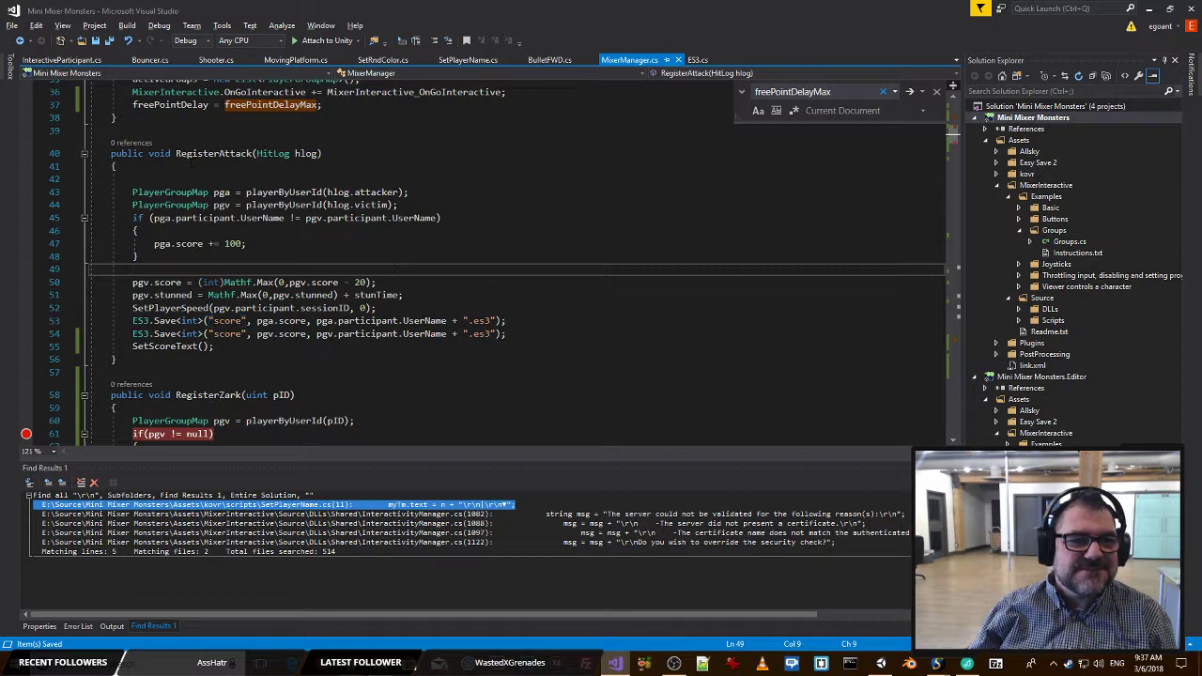
{"action": "scroll", "coordinate": [280, 249], "scroll_direction": "down", "scroll_amount": 1}
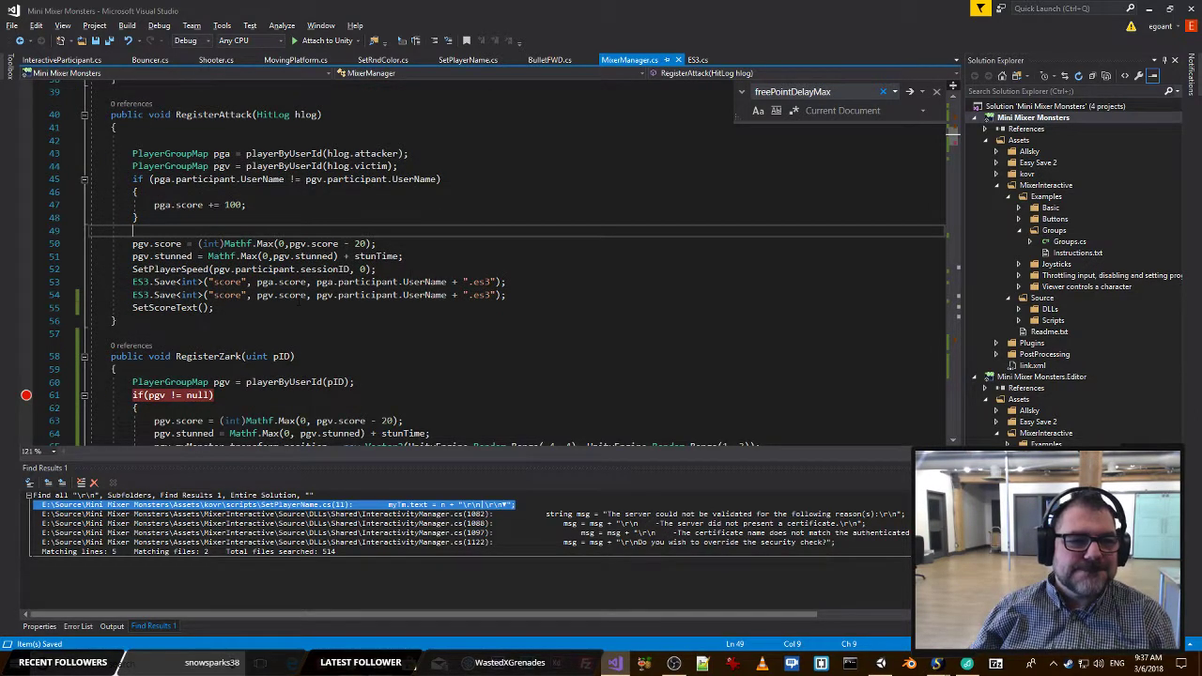
{"action": "left_click", "coordinate": [289, 295]}
{"action": "left_click", "coordinate": [394, 295]}
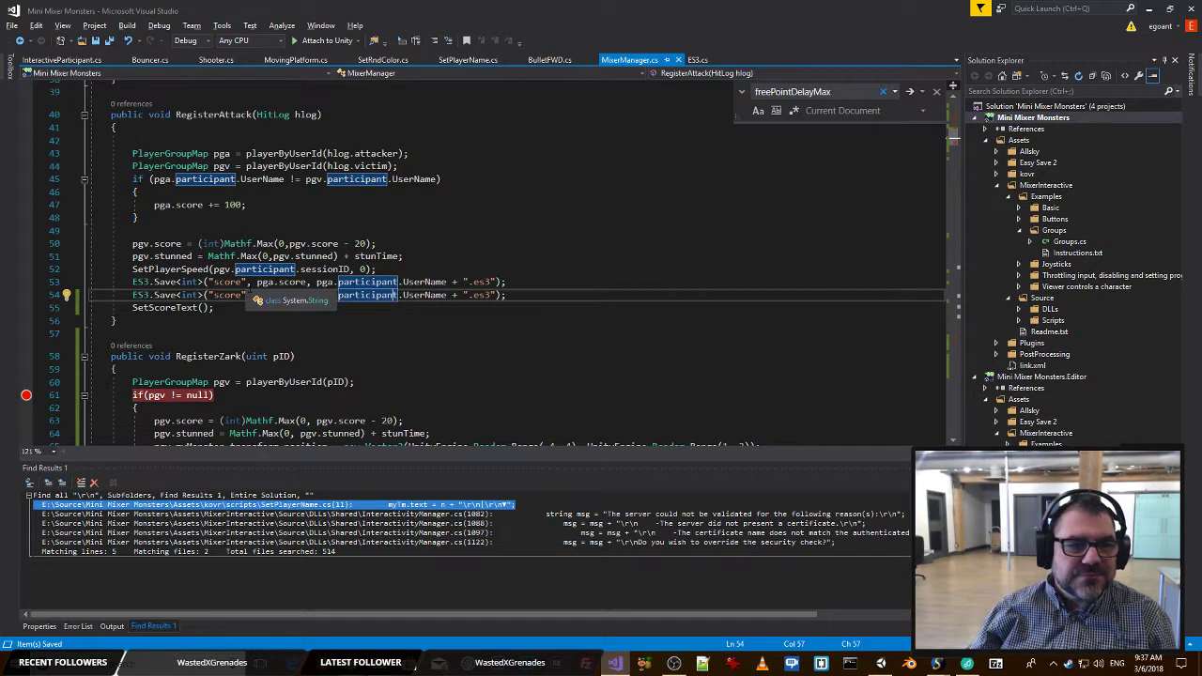
{"action": "key", "text": "End"}
{"action": "key", "text": "shift+Home"}
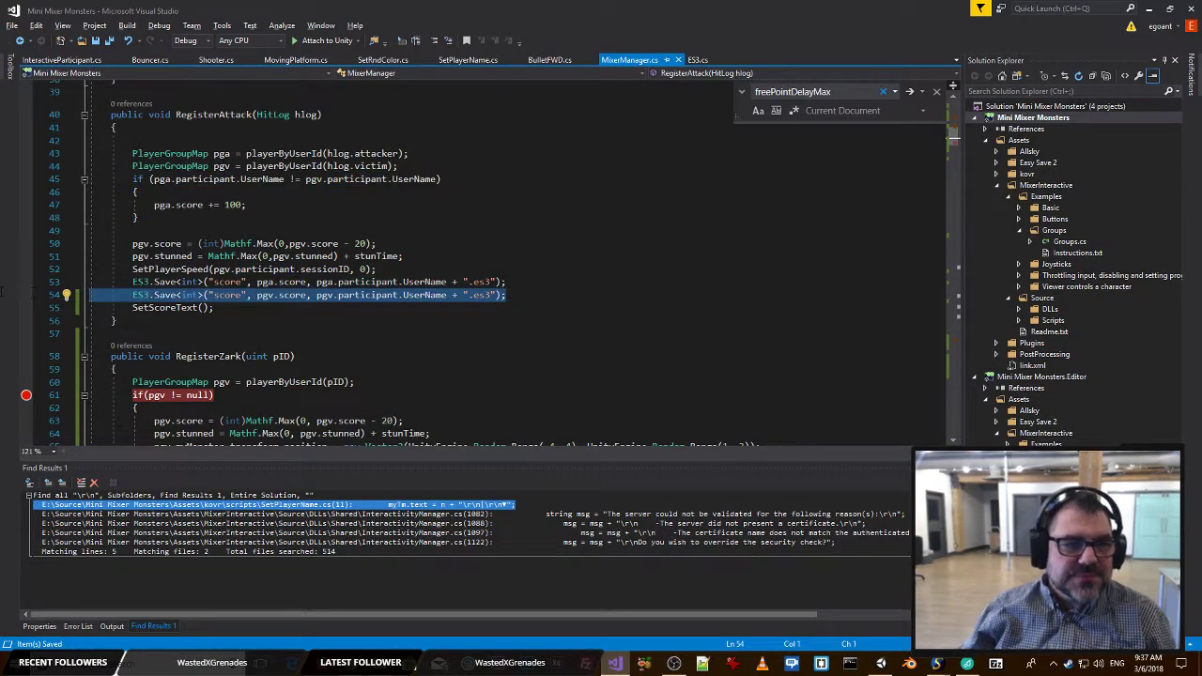
{"action": "key", "text": "shift+Home"}
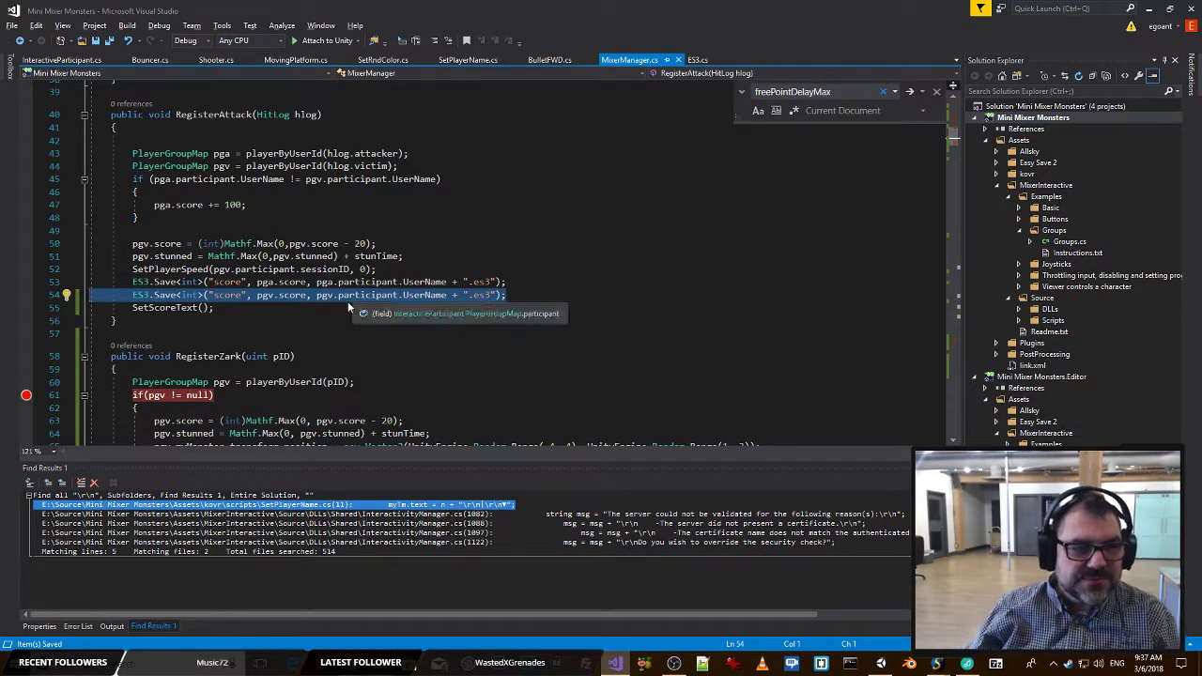
{"action": "left_click_drag", "start_coordinate": [222, 310], "coordinate": [133, 309]}
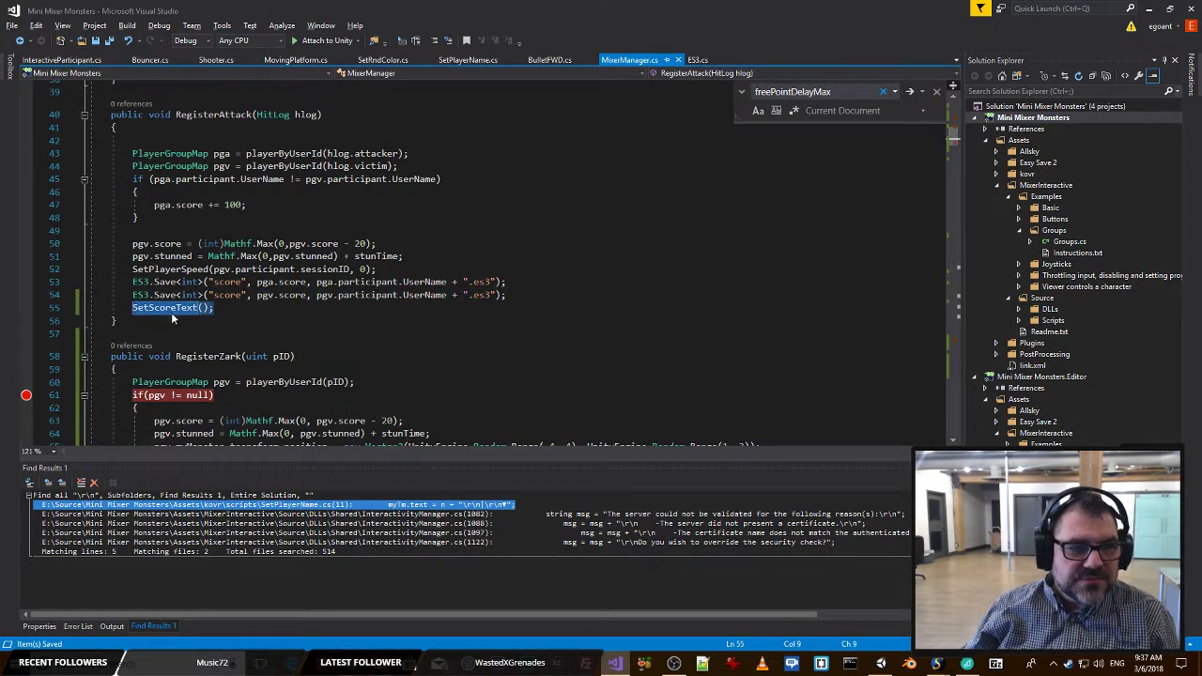
{"action": "scroll", "coordinate": [180, 319], "scroll_direction": "down", "scroll_amount": 9}
{"action": "scroll", "coordinate": [342, 315], "scroll_direction": "up", "scroll_amount": 6}
{"action": "left_click", "coordinate": [532, 262]}
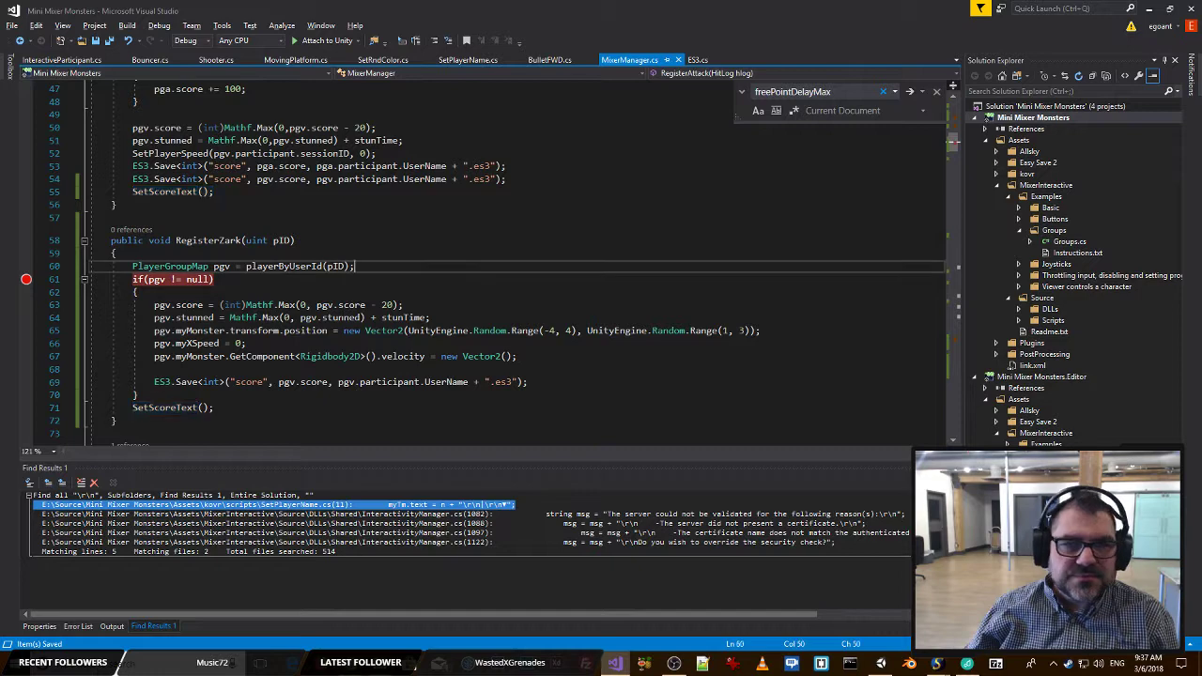
{"action": "key", "text": "ctrl+z"}
{"action": "scroll", "coordinate": [532, 259], "scroll_direction": "up", "scroll_amount": 3}
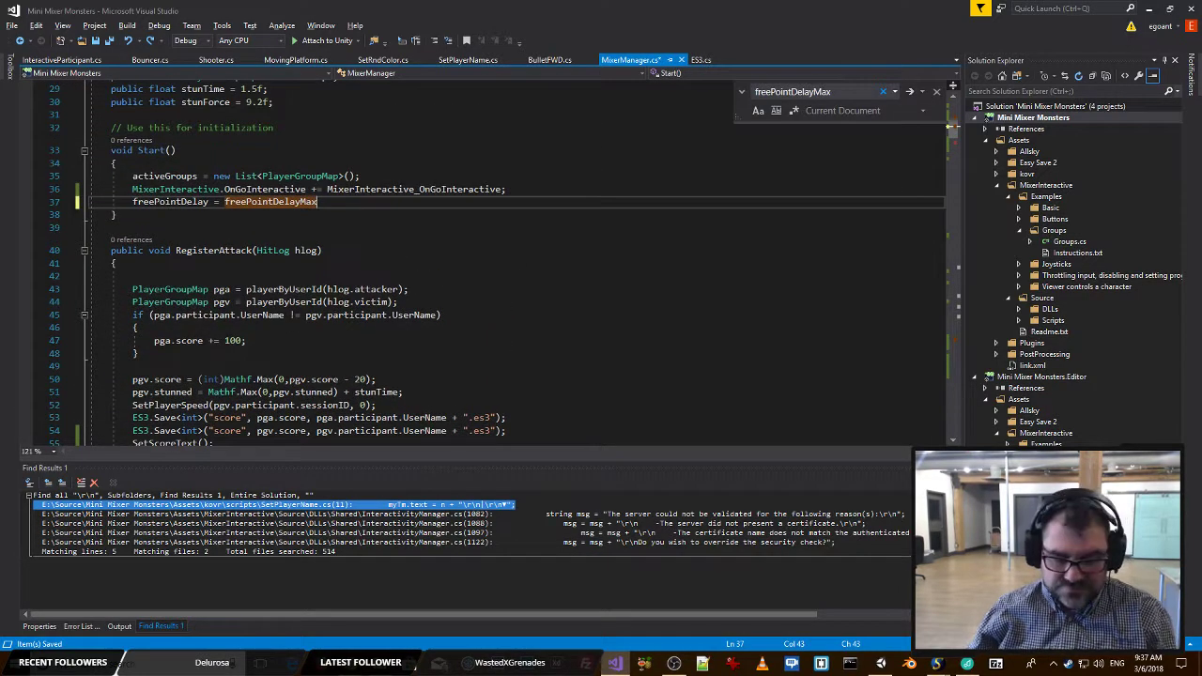
{"action": "type", "text": ";"}
{"action": "key", "text": "ctrl+s"}
Search the script for freePointDelay and review the bonus countdown code in Update().
{"action": "scroll", "coordinate": [531, 259], "scroll_direction": "up", "scroll_amount": 3}
{"action": "scroll", "coordinate": [532, 260], "scroll_direction": "up", "scroll_amount": 1}
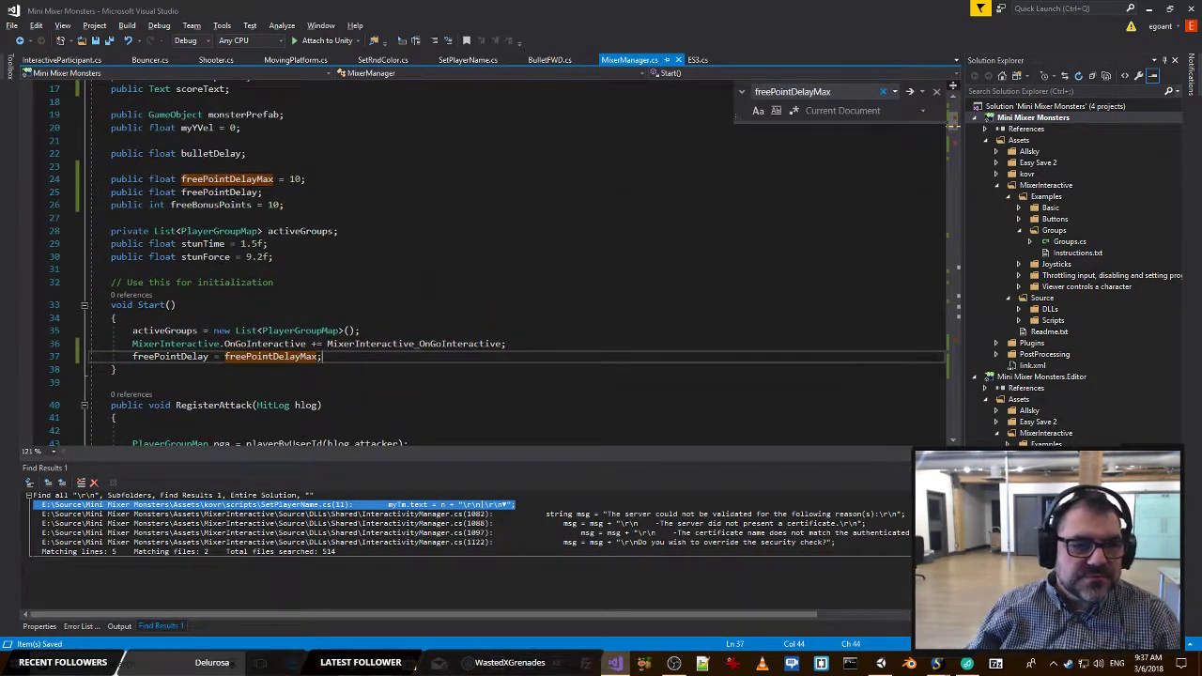
{"action": "scroll", "coordinate": [532, 259], "scroll_direction": "down", "scroll_amount": 7}
{"action": "key", "text": "BackSpace"}
{"action": "key", "text": "BackSpace"}
{"action": "key", "text": "BackSpace"}
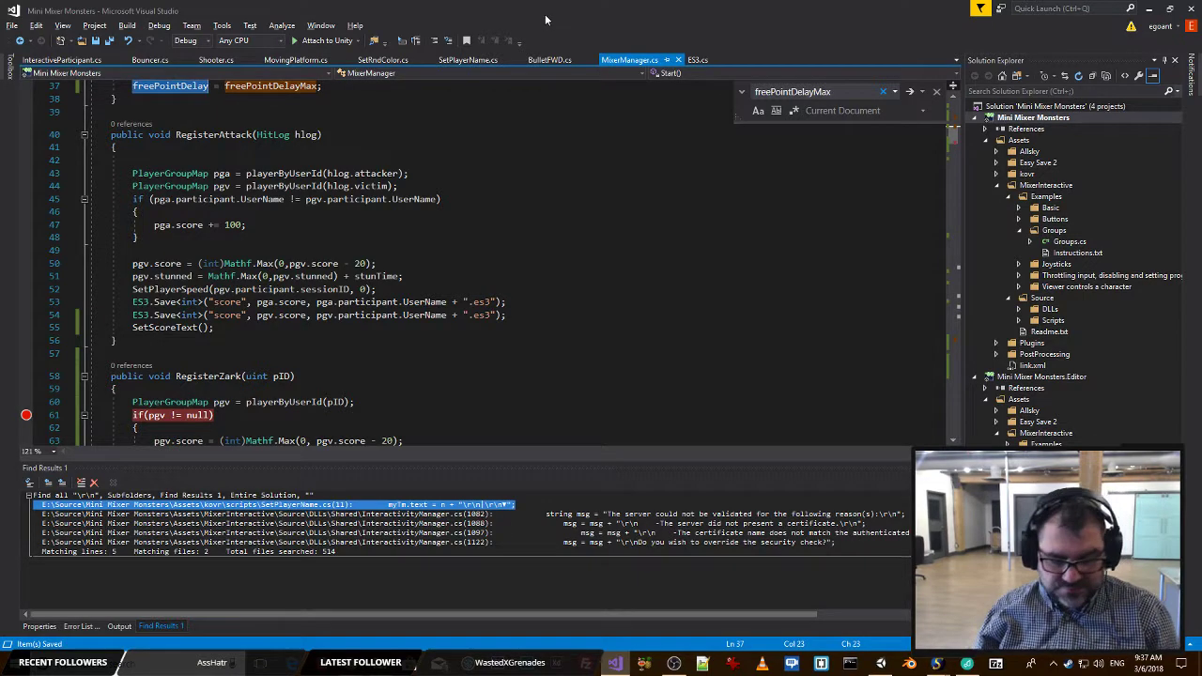
{"action": "key", "text": "Return"}
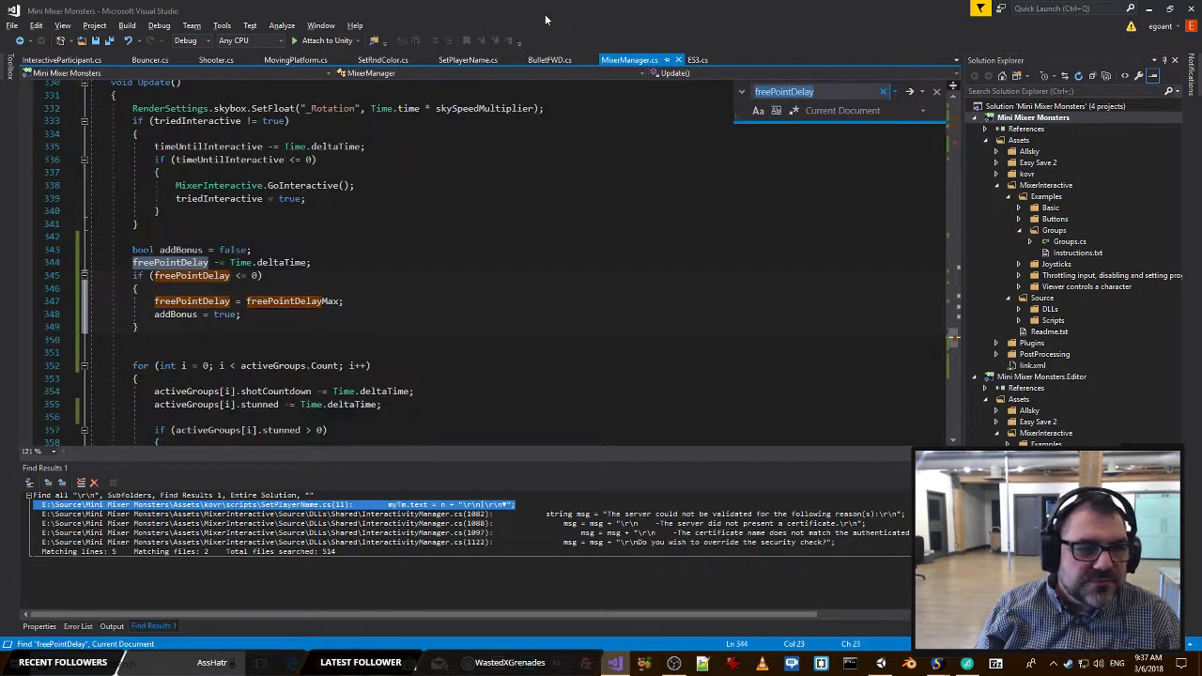
{"action": "scroll", "coordinate": [345, 264], "scroll_direction": "down", "scroll_amount": 2}
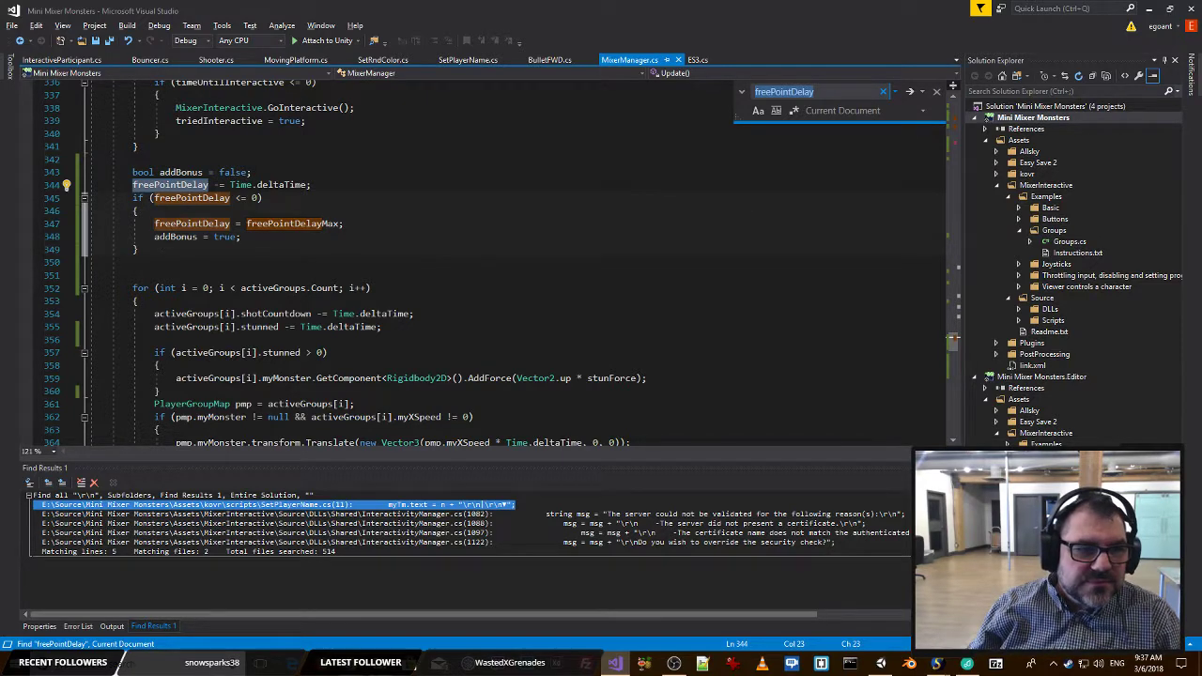
{"action": "left_click", "coordinate": [173, 241]}
{"action": "left_click", "coordinate": [134, 300]}
After the activeGroups loop in Update(), add an if (addBonus) block that calls SetScoreText(); and save the script.
{"action": "scroll", "coordinate": [135, 301], "scroll_direction": "down", "scroll_amount": 5}
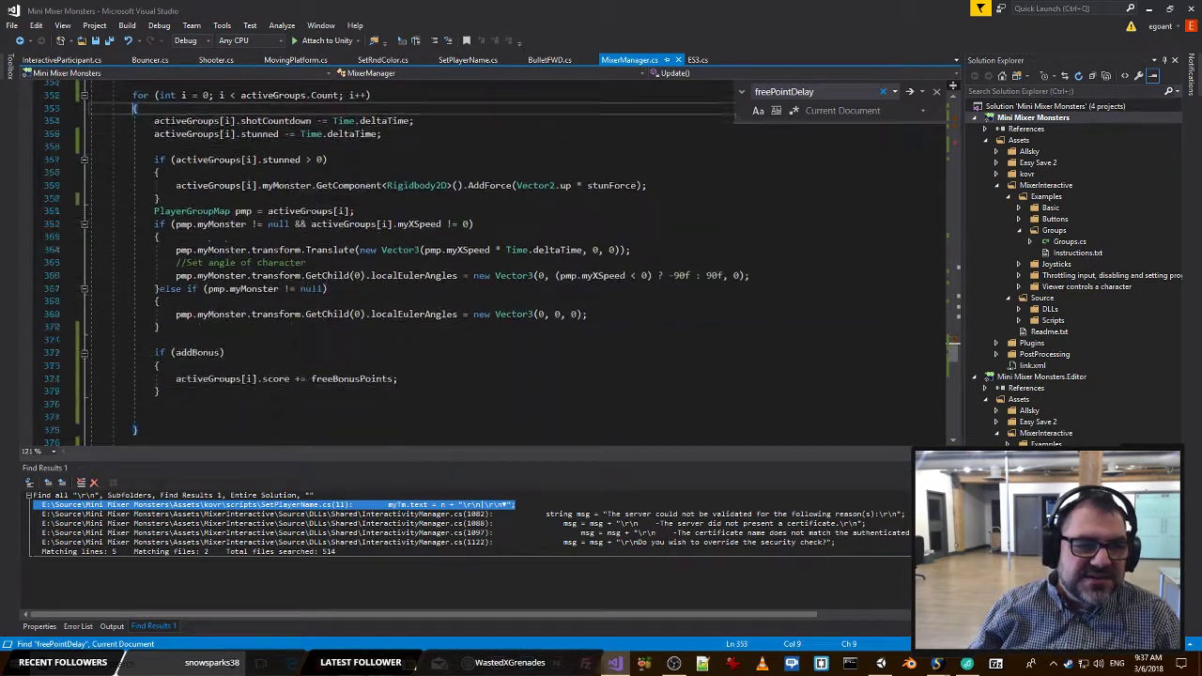
{"action": "scroll", "coordinate": [217, 319], "scroll_direction": "down", "scroll_amount": 1}
{"action": "left_click", "coordinate": [200, 416]}
{"action": "type", "text": "if"}
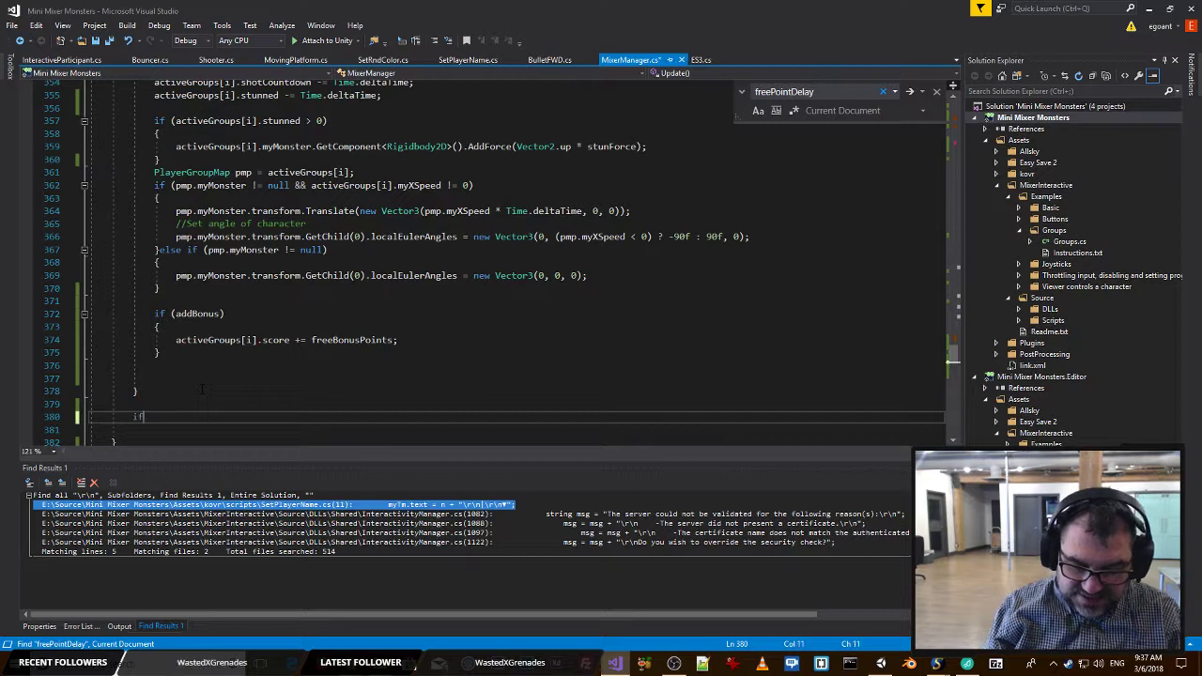
{"action": "type", "text": "(fre"}
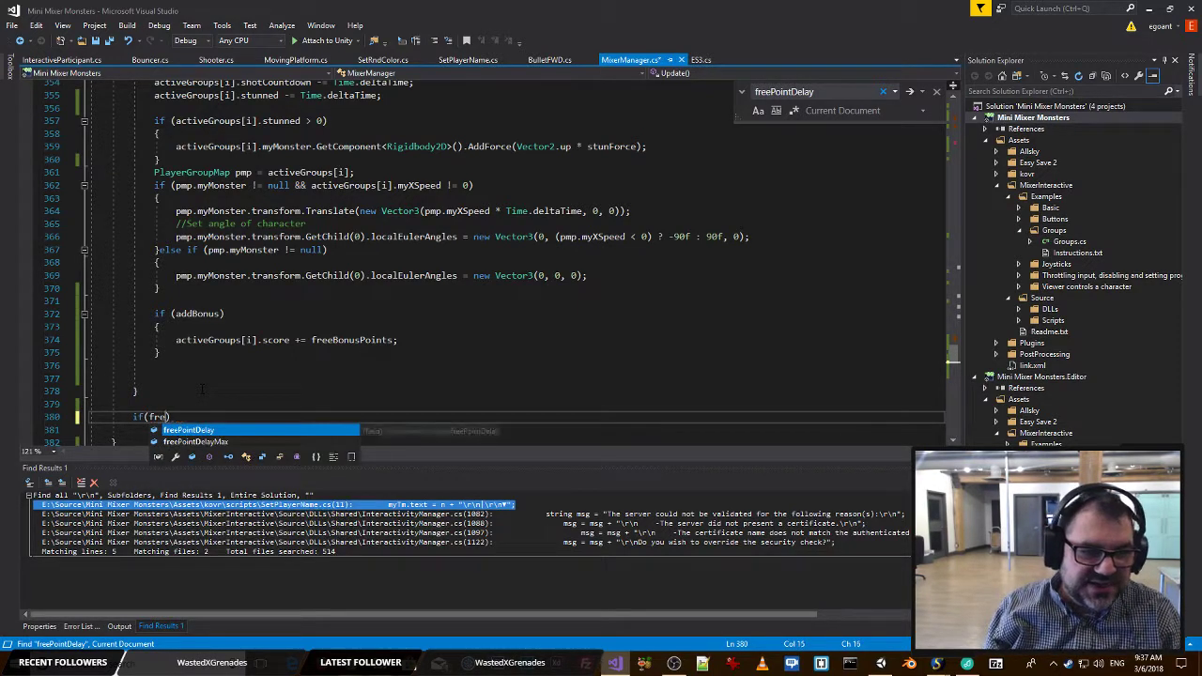
{"action": "key", "text": "Down"}
{"action": "key", "text": "Up"}
{"action": "key", "text": "Up"}
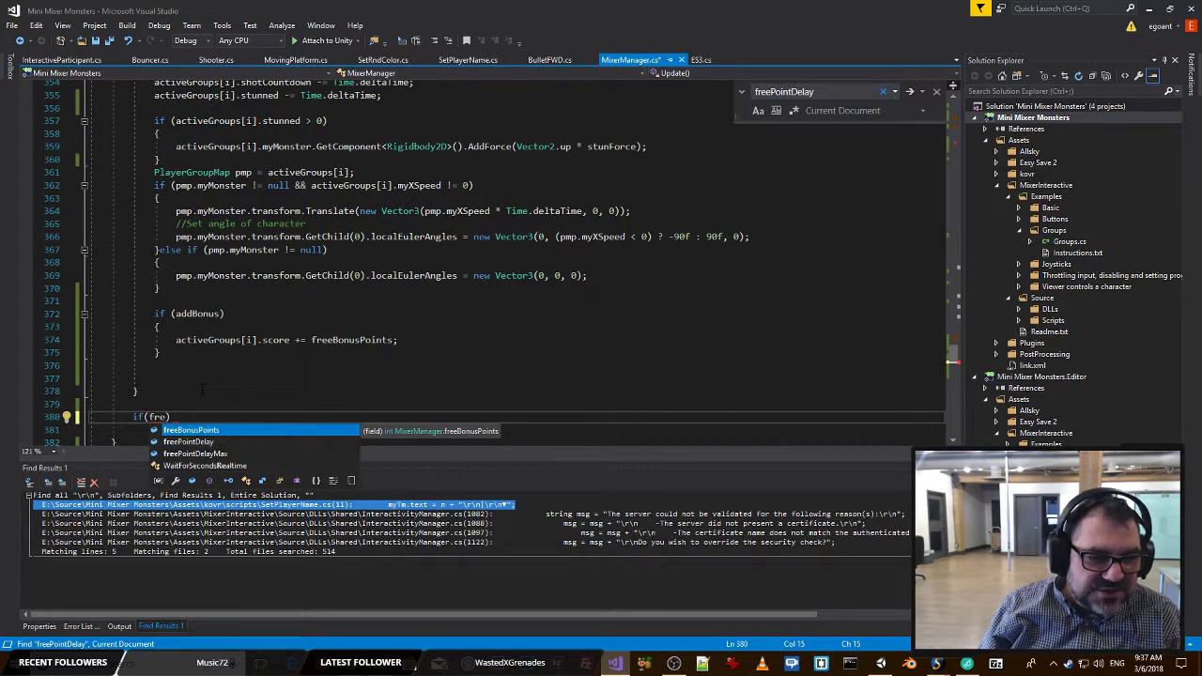
{"action": "key", "text": "Down"}
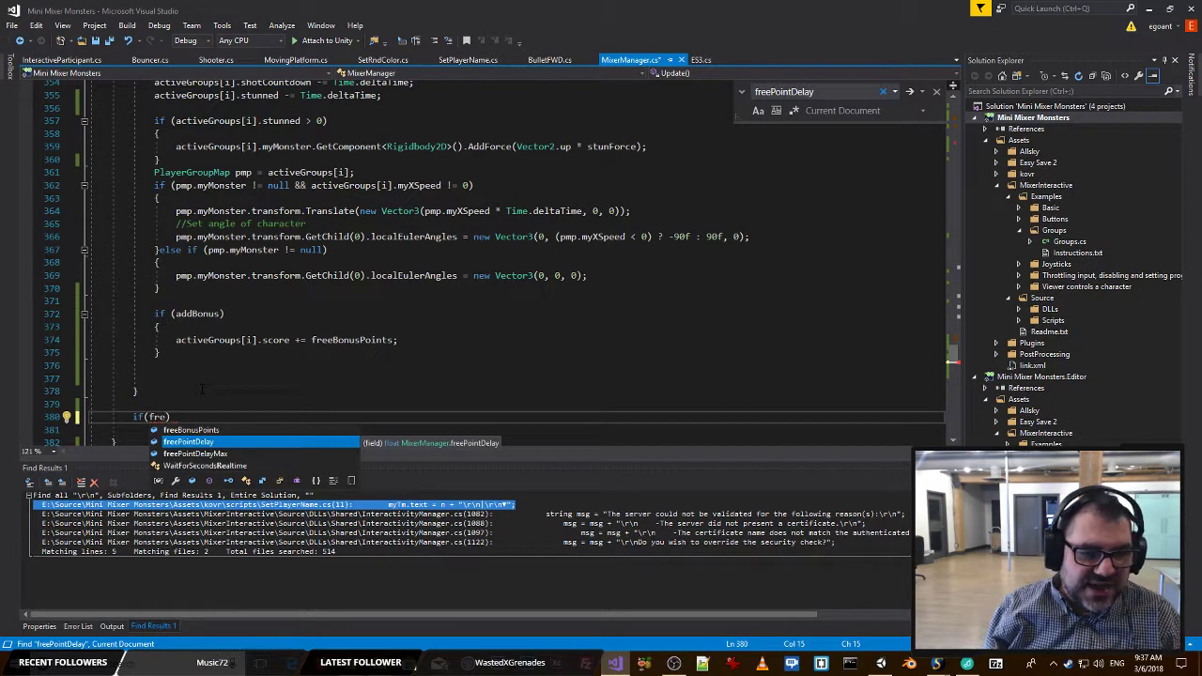
{"action": "key", "text": "BackSpace"}
{"action": "key", "text": "BackSpace"}
{"action": "key", "text": "BackSpace"}
{"action": "type", "text": "add"}
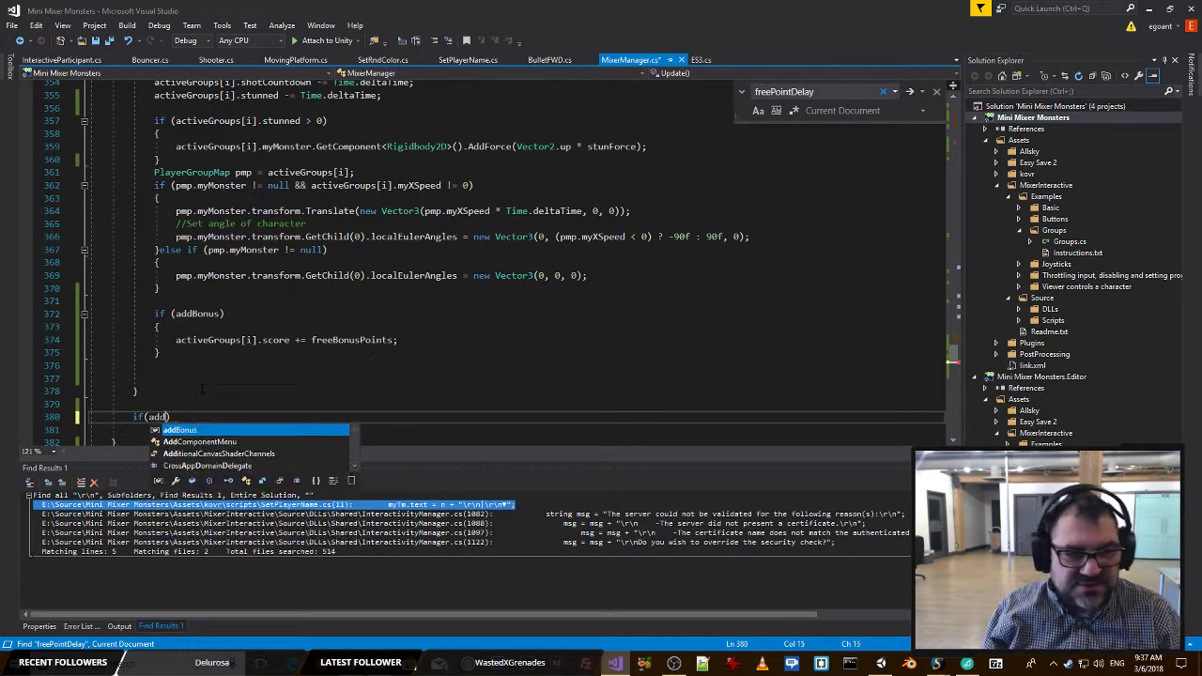
{"action": "type", "text": ")"}
{"action": "key", "text": "Return"}
{"action": "type", "text": "{"}
{"action": "key", "text": "Return"}
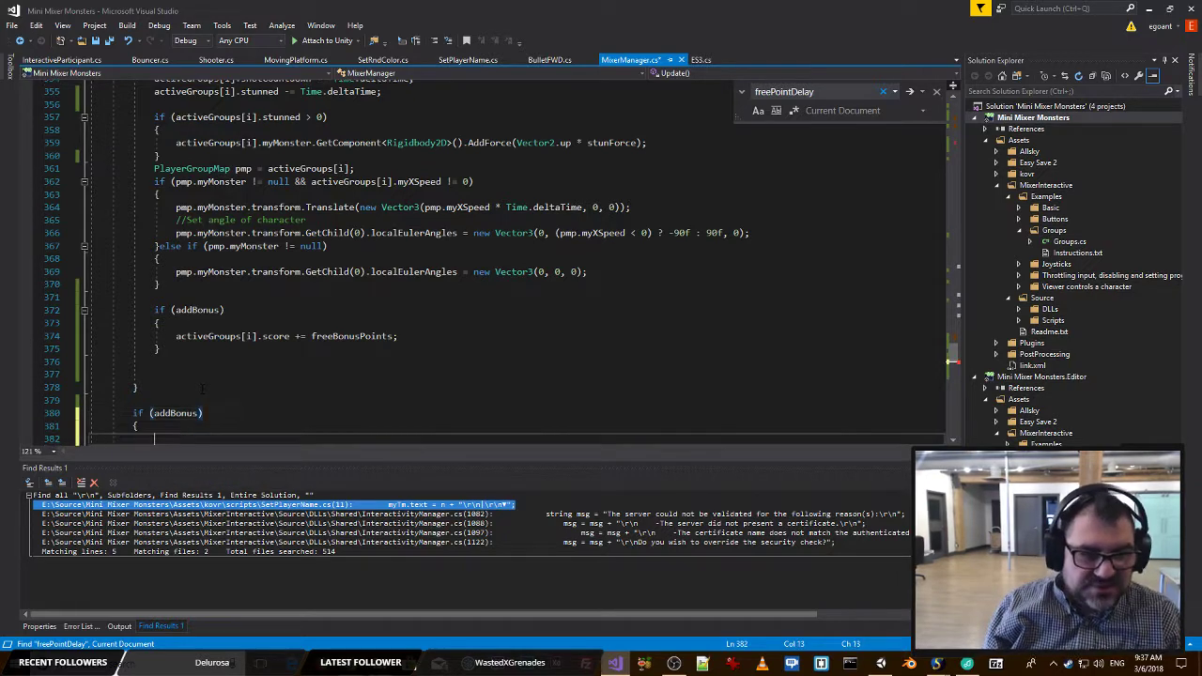
{"action": "type", "text": "SetScoreText();"}
{"action": "key", "text": "ctrl+s"}
Delete the extra blank line before the activeGroups loop's closing brace, save the script, and switch to Unity.
{"action": "scroll", "coordinate": [260, 393], "scroll_direction": "down", "scroll_amount": 2}
{"action": "scroll", "coordinate": [260, 393], "scroll_direction": "down", "scroll_amount": 1}
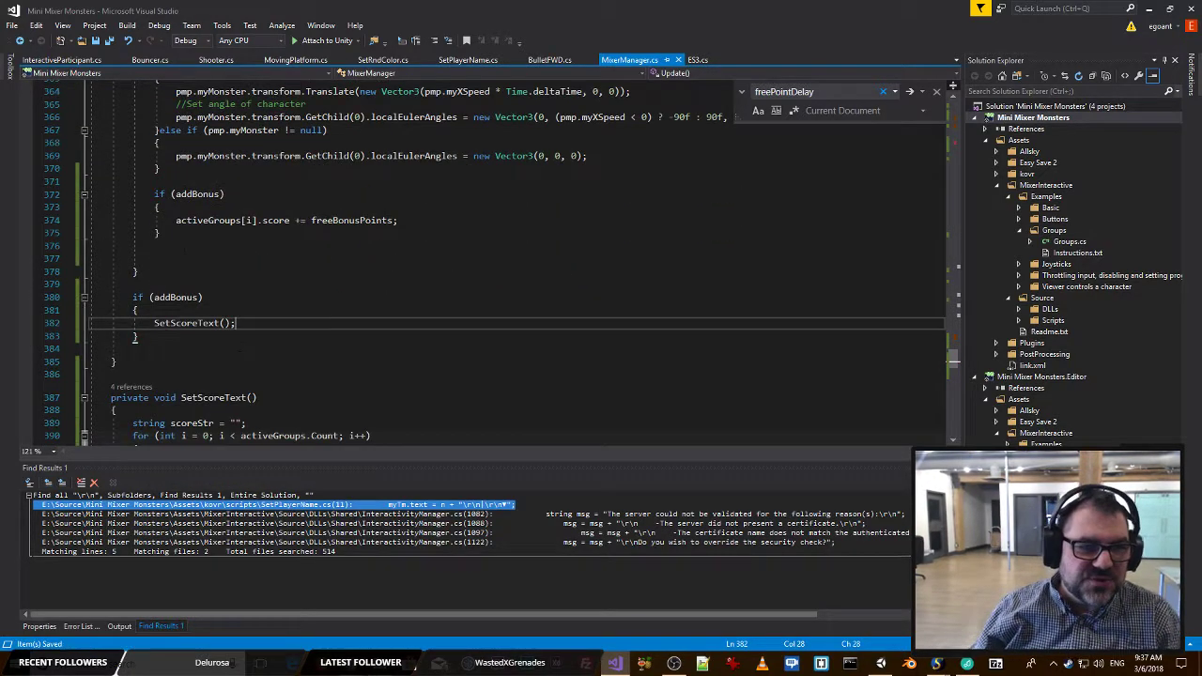
{"action": "left_click_drag", "start_coordinate": [180, 261], "coordinate": [35, 249]}
{"action": "key", "text": "Delete"}
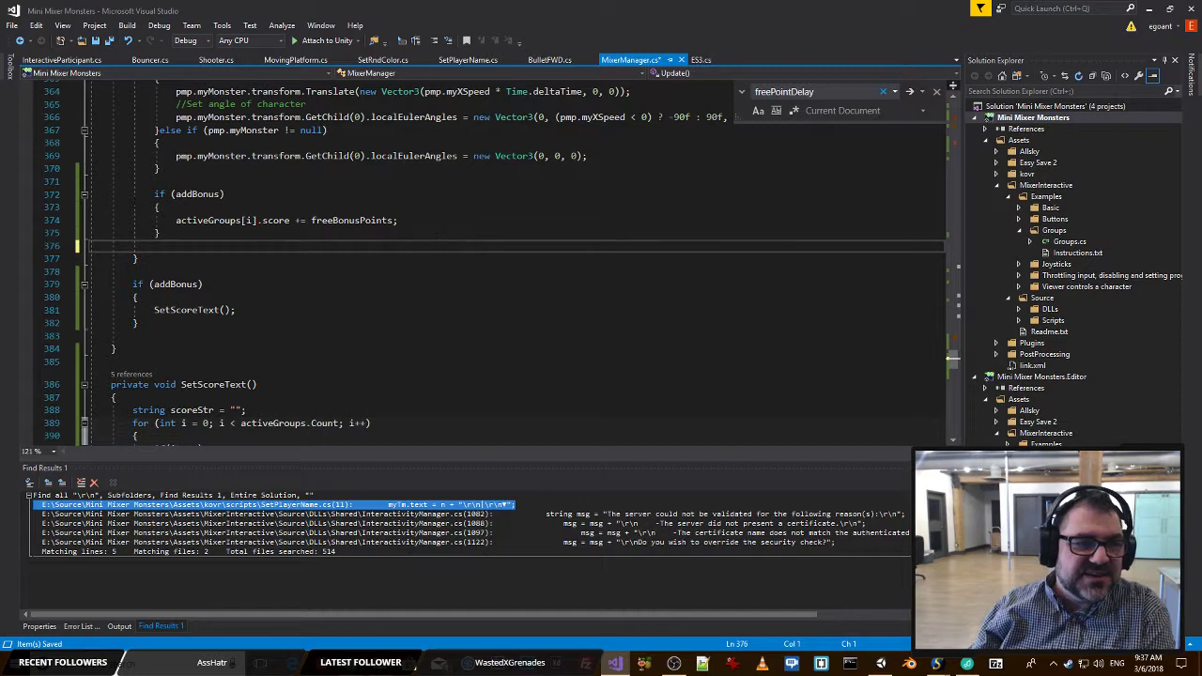
{"action": "left_click", "coordinate": [442, 181]}
{"action": "key", "text": "alt+Tab"}
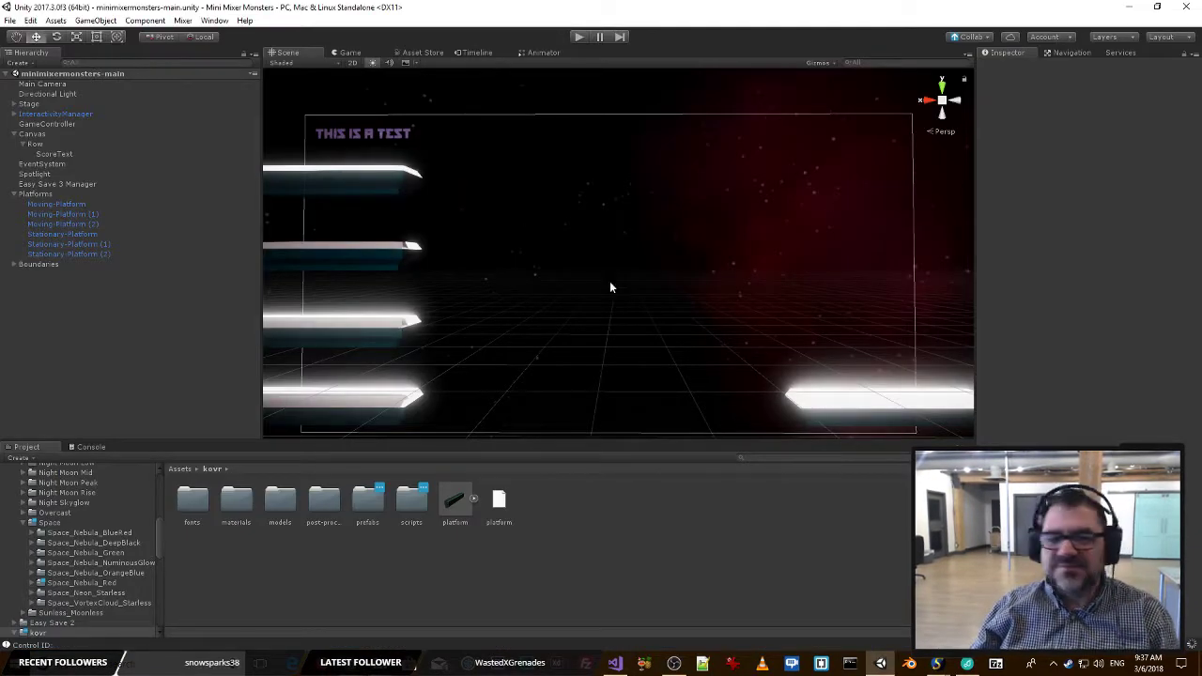
Return to Visual Studio and search the script for .es3 to examine the ES3.Save score calls in RegisterAttack.
{"action": "key", "text": "alt+Tab"}
{"action": "left_click", "coordinate": [303, 246]}
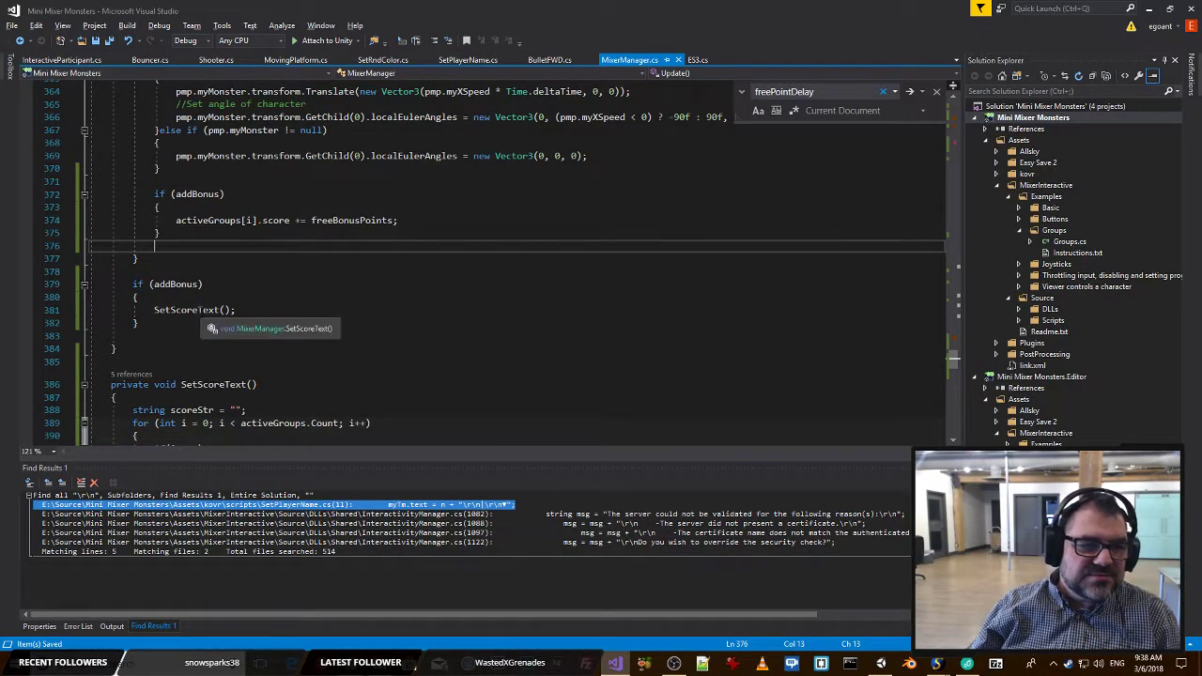
{"action": "double_click", "coordinate": [221, 310]}
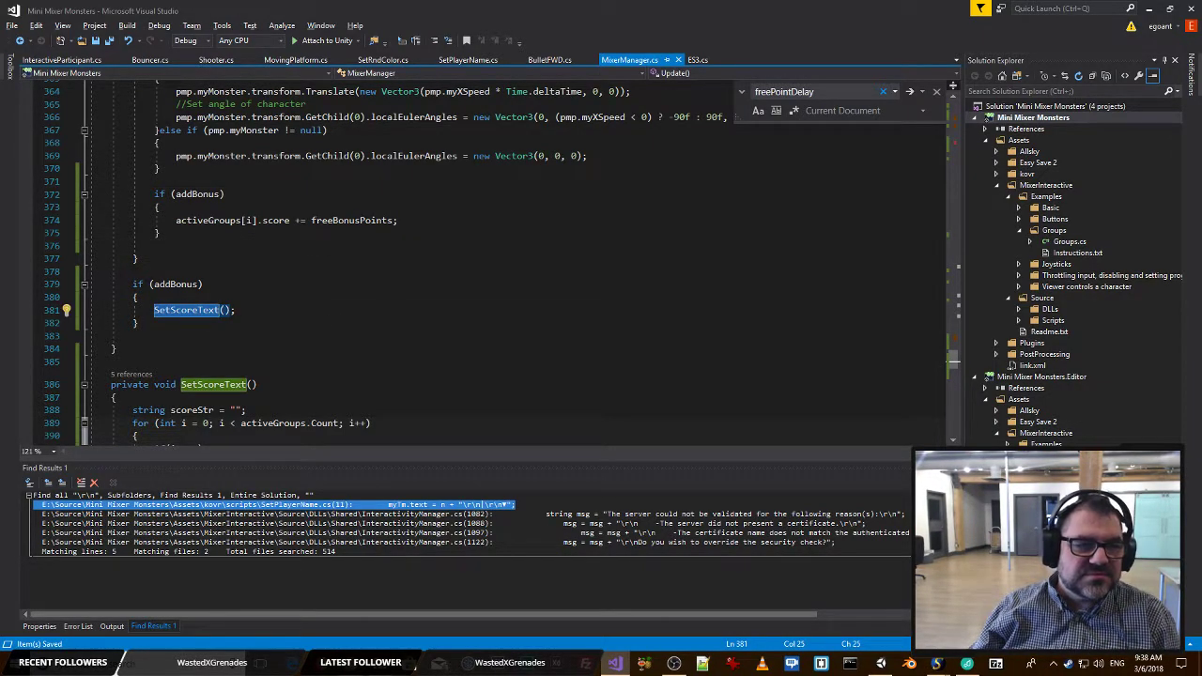
{"action": "key", "text": "End"}
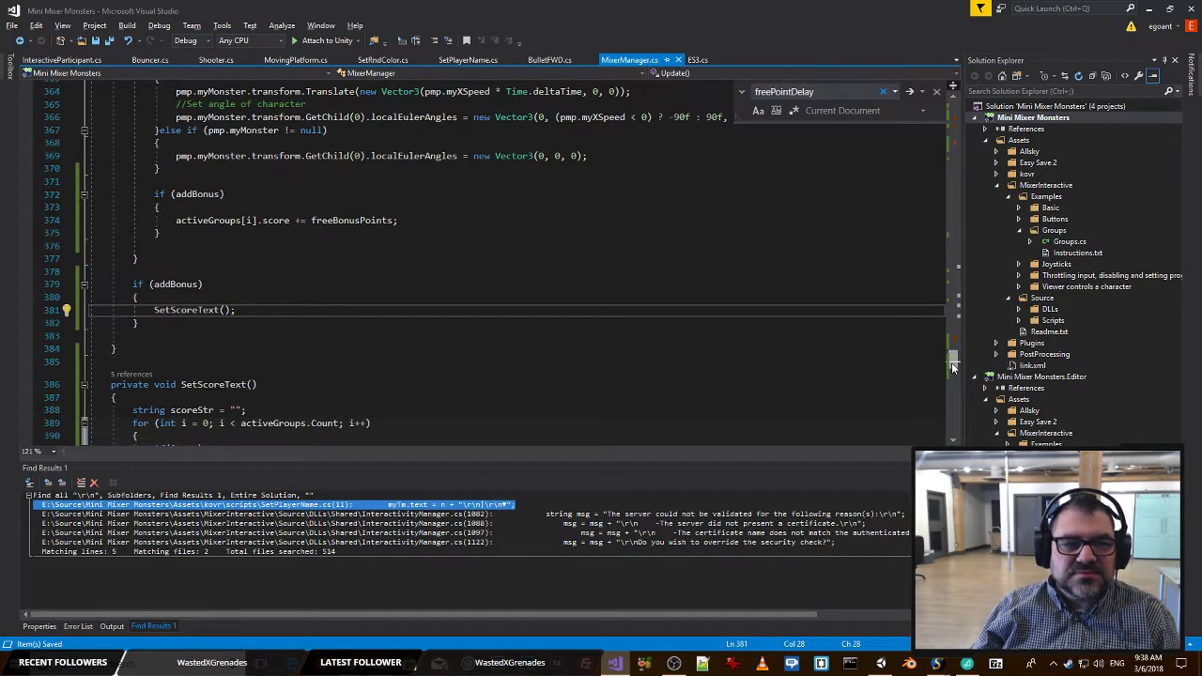
{"action": "left_click_drag", "start_coordinate": [953, 367], "coordinate": [952, 226]}
{"action": "key", "text": "ctrl+f"}
{"action": "type", "text": ".e"}
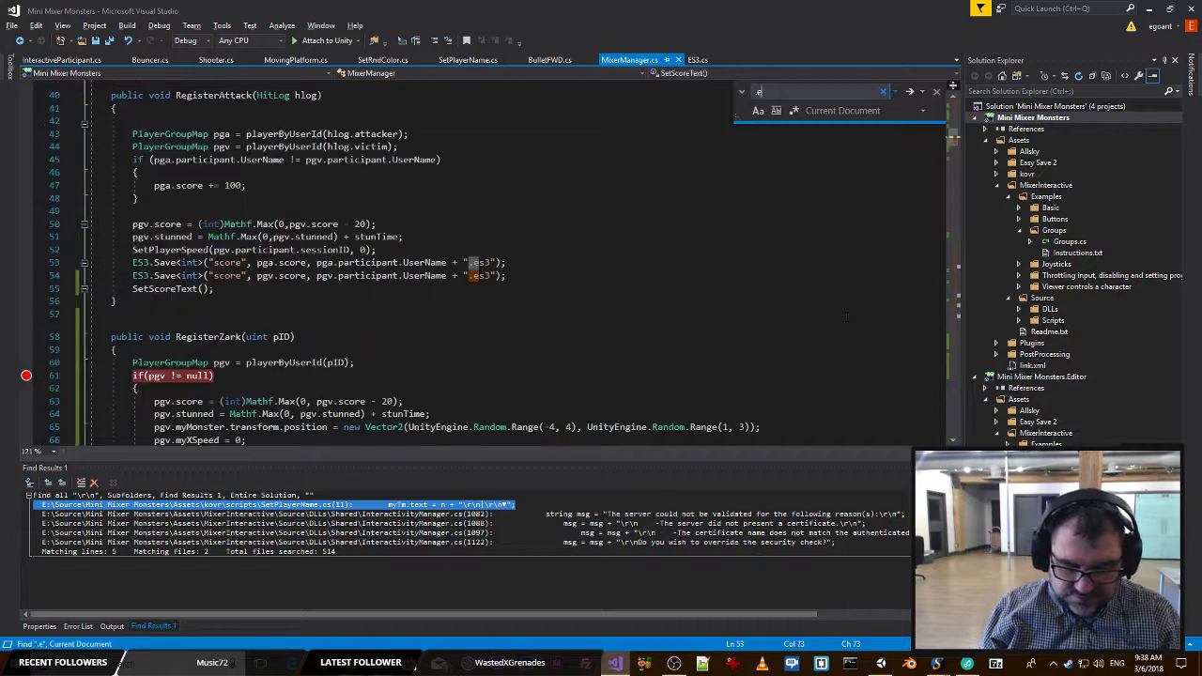
{"action": "type", "text": "s3"}
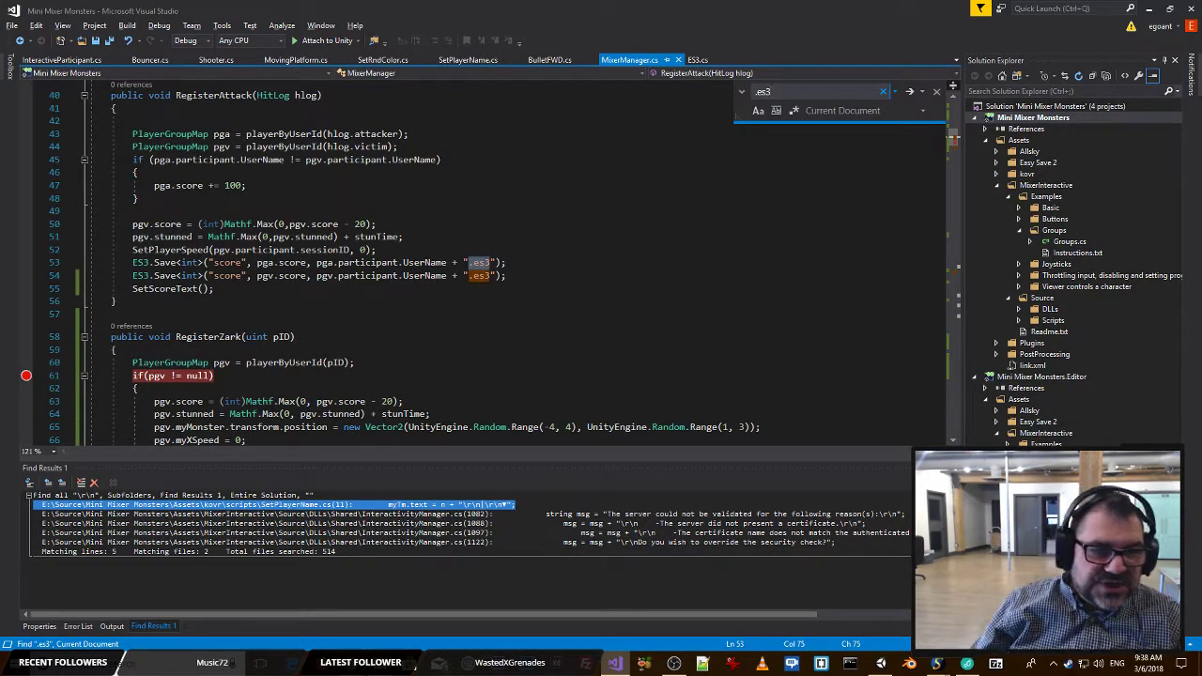
{"action": "left_click", "coordinate": [304, 276]}
{"action": "left_click_drag", "start_coordinate": [507, 263], "coordinate": [145, 263]}
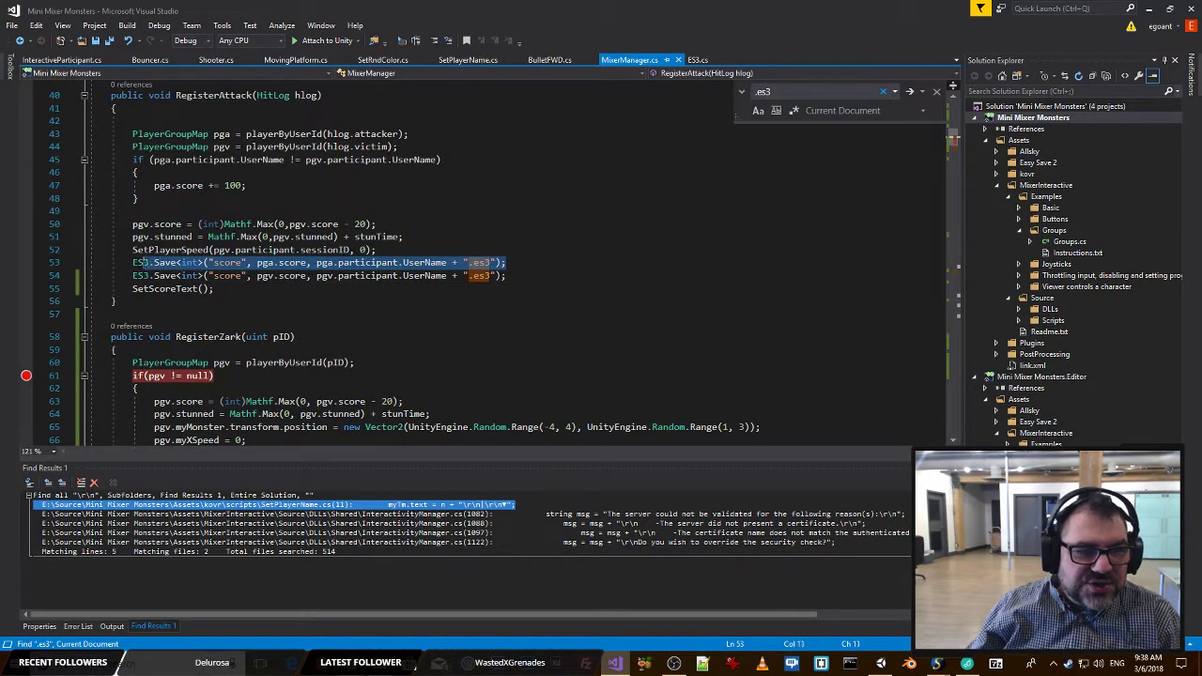
{"action": "left_click", "coordinate": [458, 226]}
{"action": "key", "text": "ctrl+s"}
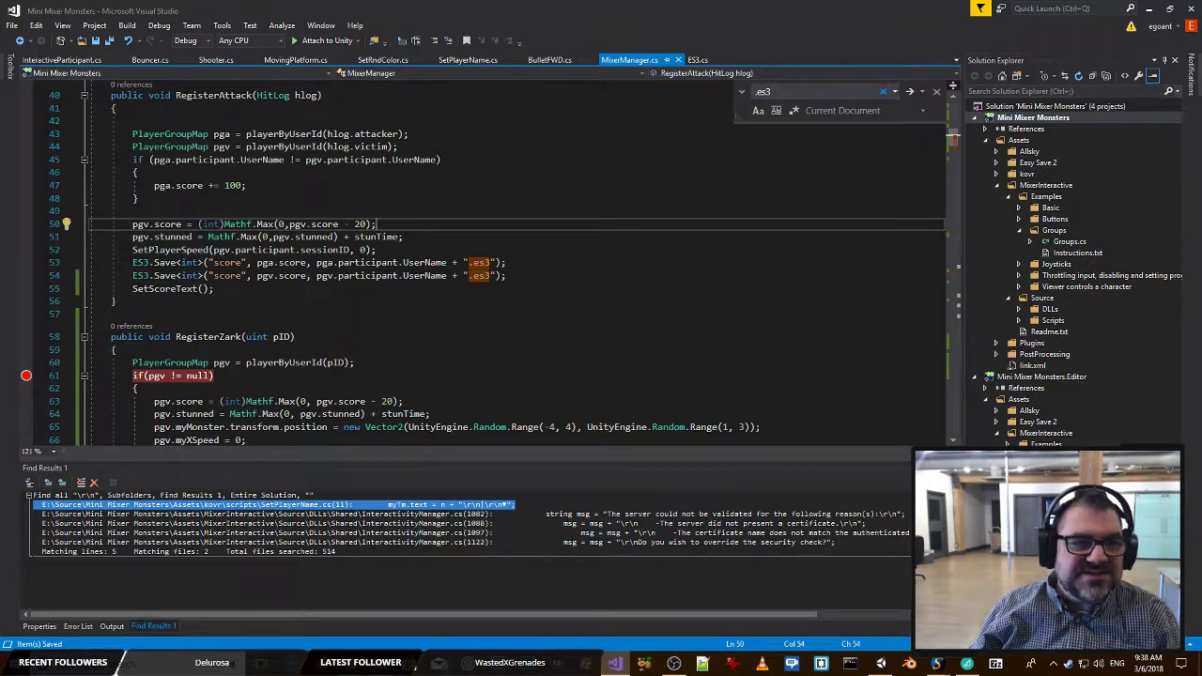
Search the script for "leave" to locate the code that handles a participant leaving.
{"action": "scroll", "coordinate": [502, 320], "scroll_direction": "up", "scroll_amount": 11}
{"action": "scroll", "coordinate": [502, 320], "scroll_direction": "down", "scroll_amount": 20}
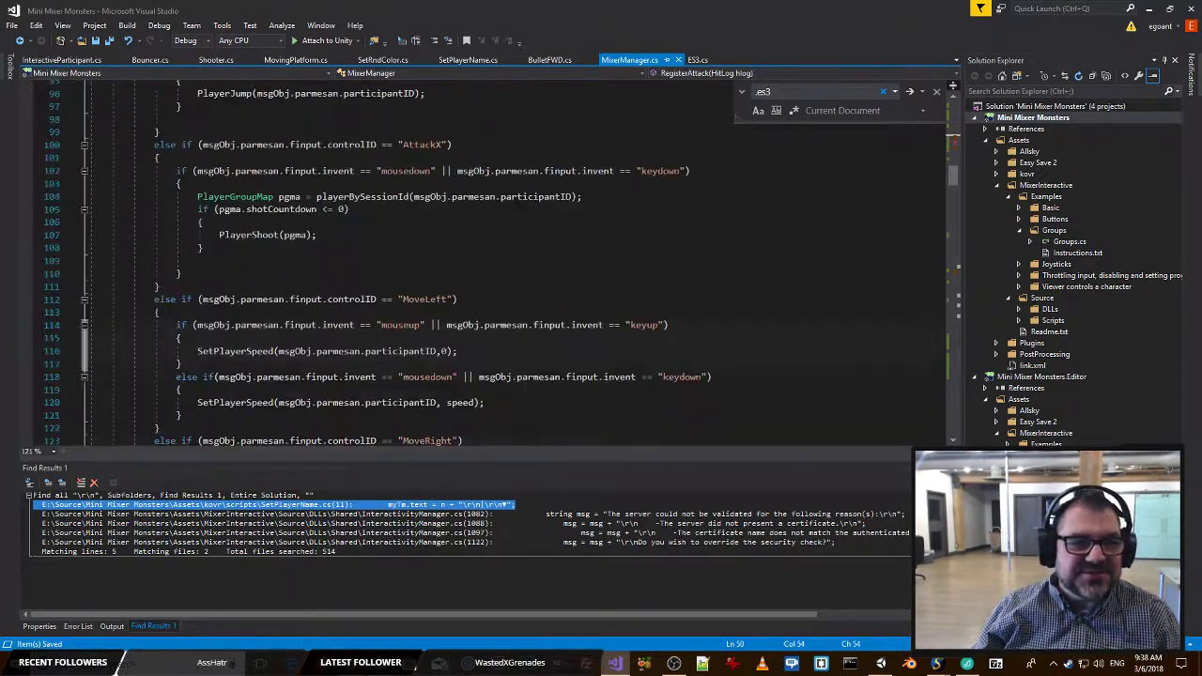
{"action": "scroll", "coordinate": [502, 319], "scroll_direction": "down", "scroll_amount": 5}
{"action": "key", "text": "ctrl+f"}
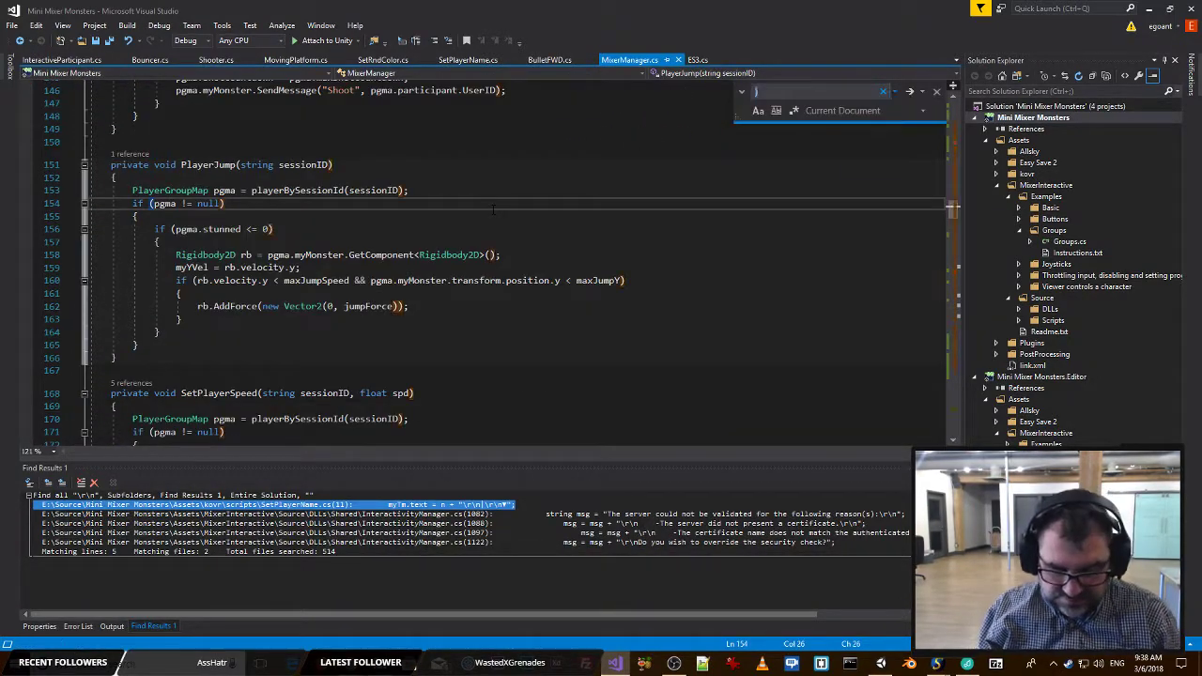
{"action": "type", "text": "leave"}
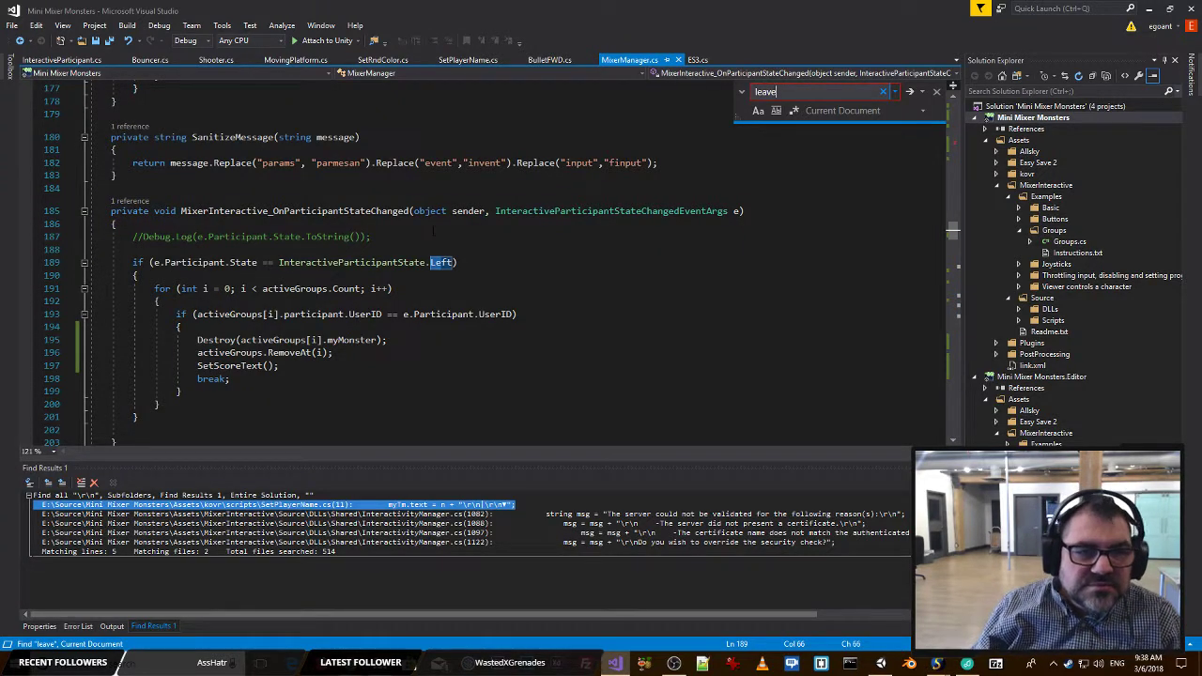
{"action": "left_click", "coordinate": [377, 264]}
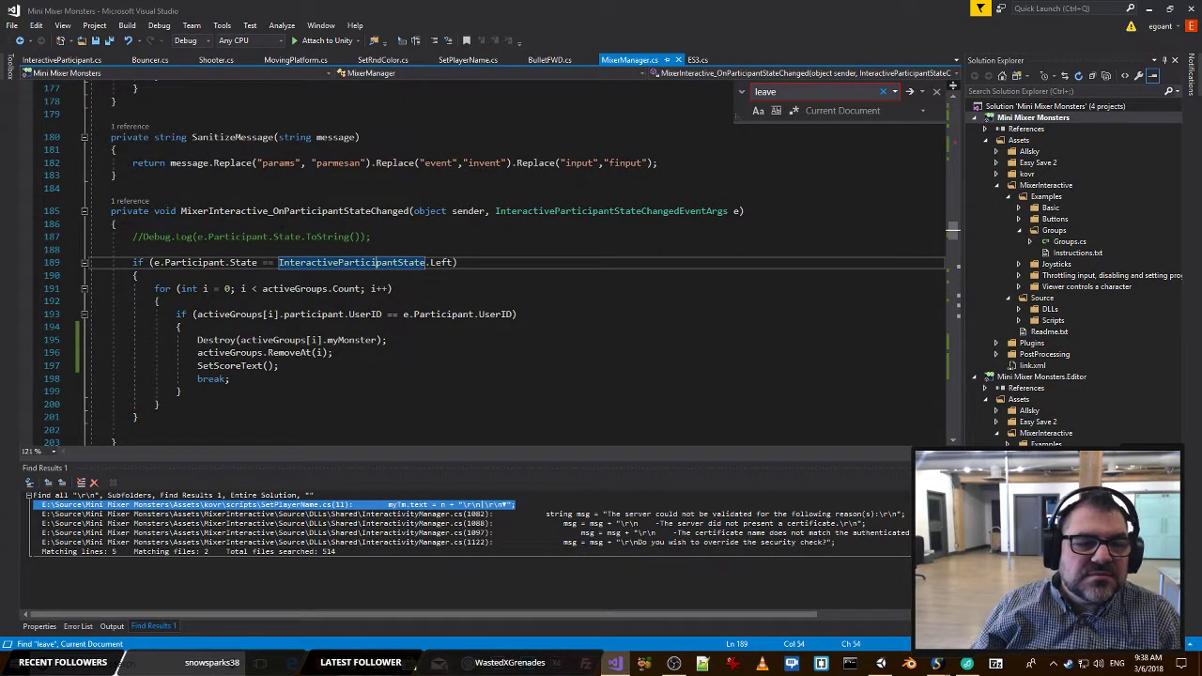
Paste the ES3.Save<int>("score", ...) line above the Destroy call in MixerInteractive_OnParticipantStateChanged and save the script.
{"action": "left_click", "coordinate": [409, 340]}
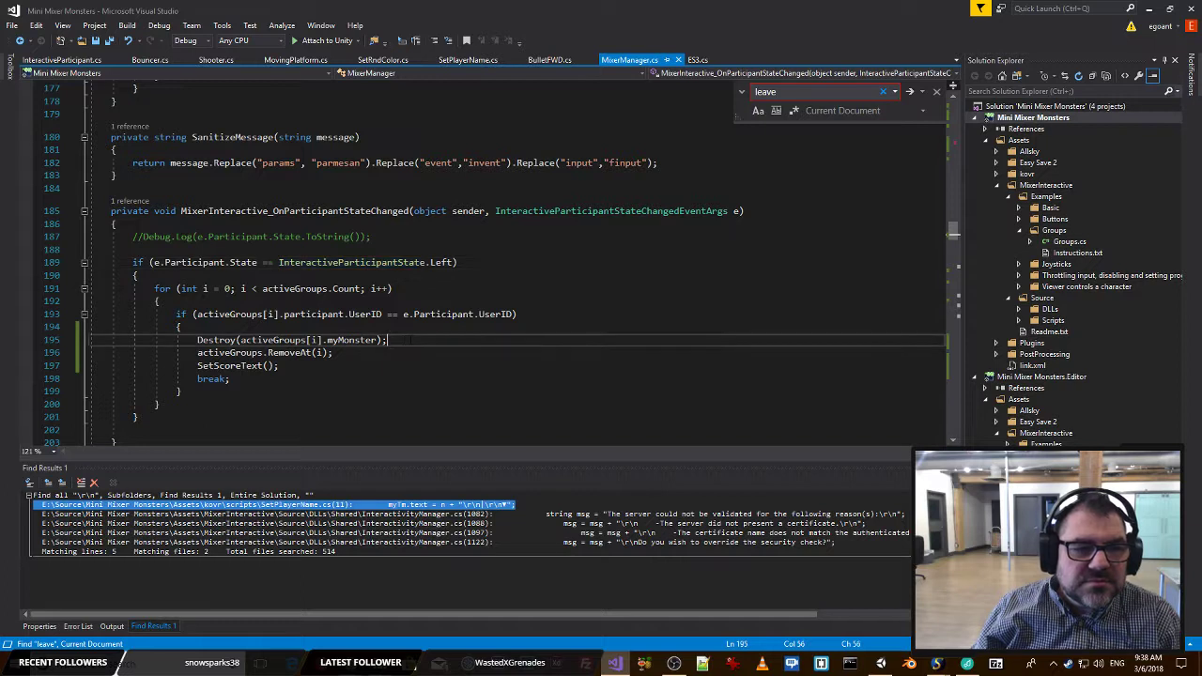
{"action": "key", "text": "ctrl+Return"}
{"action": "type", "text": "ES3.Save<int>(\"score\", pga.score, pga.participant.UserName + \".es3\");"}
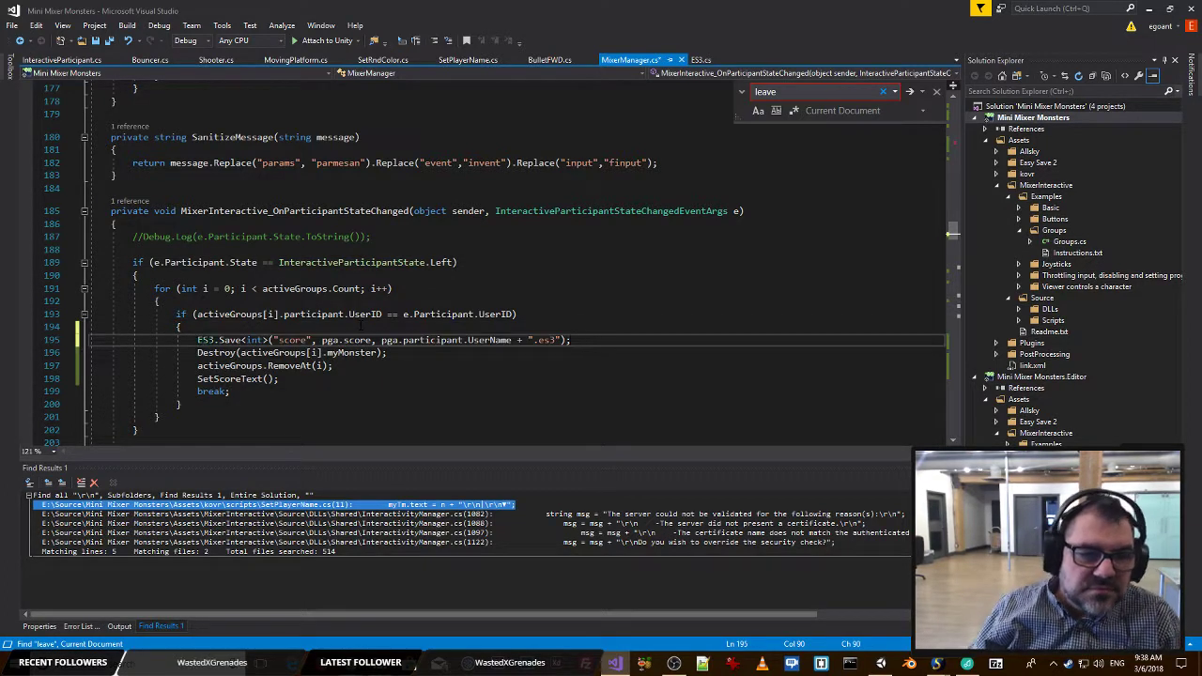
{"action": "key", "text": "ctrl+s"}
Replace both pga references in the pasted ES3.Save line with activeGroups[i] and save the script.
{"action": "left_click_drag", "start_coordinate": [240, 354], "coordinate": [323, 353]}
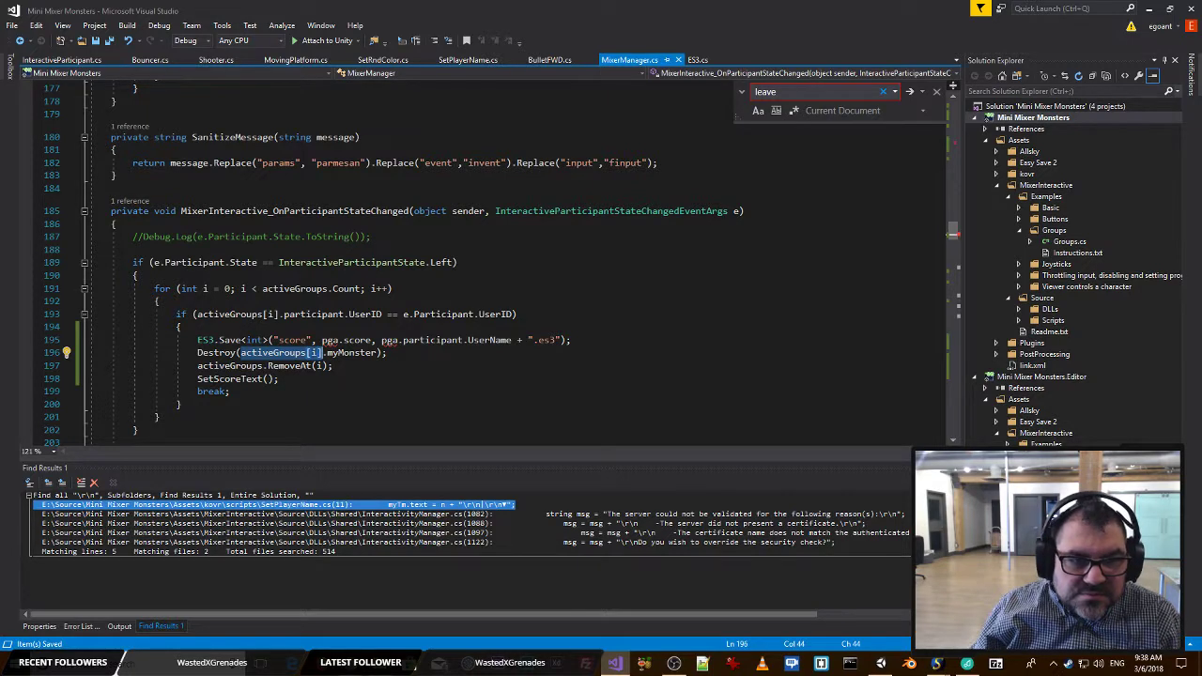
{"action": "type", "text": "activeGroups[i]"}
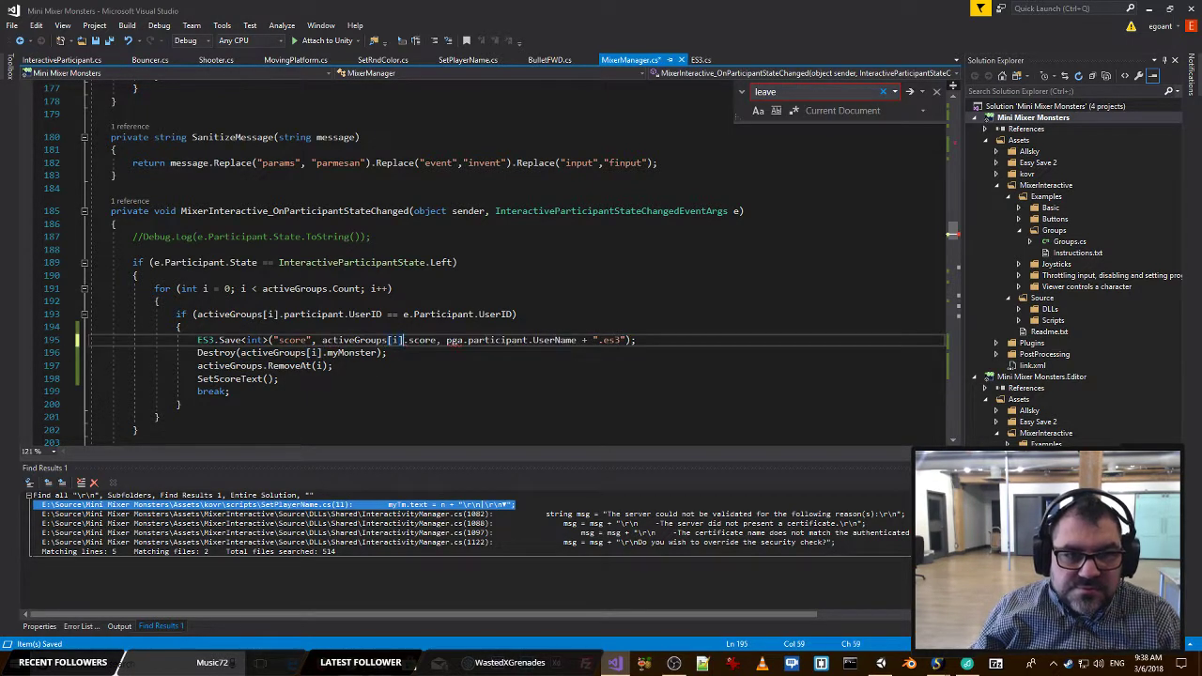
{"action": "double_click", "coordinate": [456, 341]}
{"action": "type", "text": "activeGroups[i]"}
{"action": "left_click", "coordinate": [531, 316]}
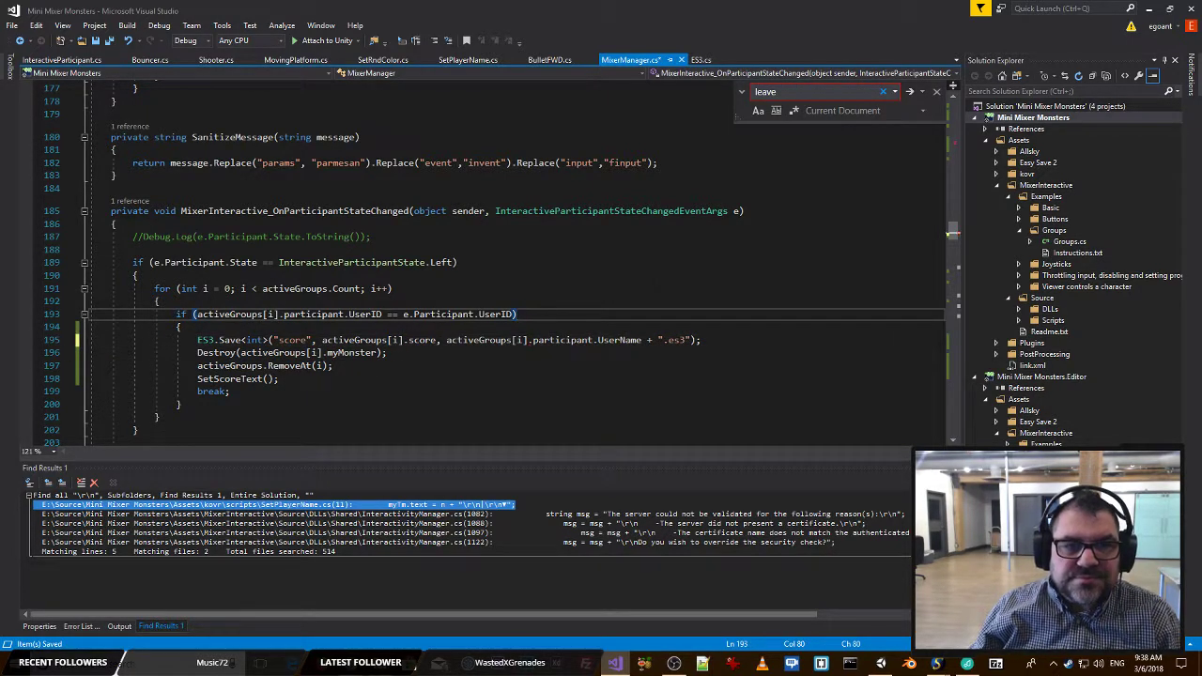
{"action": "key", "text": "ctrl+s"}
{"action": "left_click", "coordinate": [639, 280]}
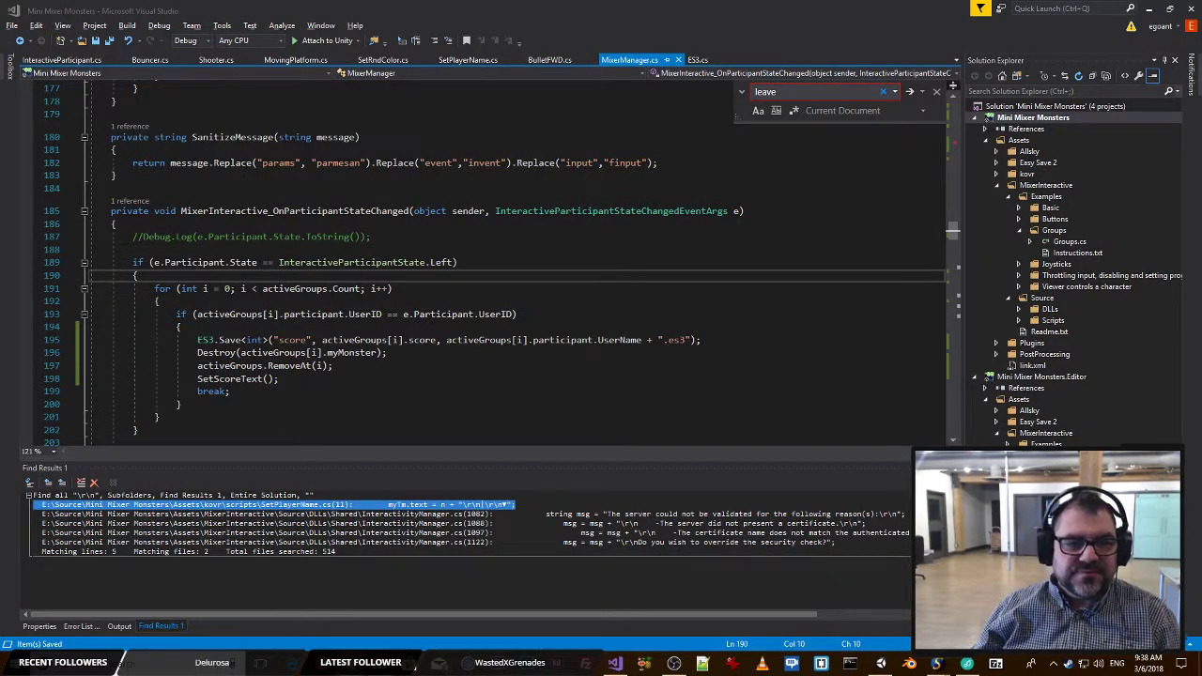
Switch to Unity and run the game in Play mode.
{"action": "left_click", "coordinate": [497, 356]}
{"action": "key", "text": "alt+Tab"}
{"action": "key", "text": "alt+Tab"}
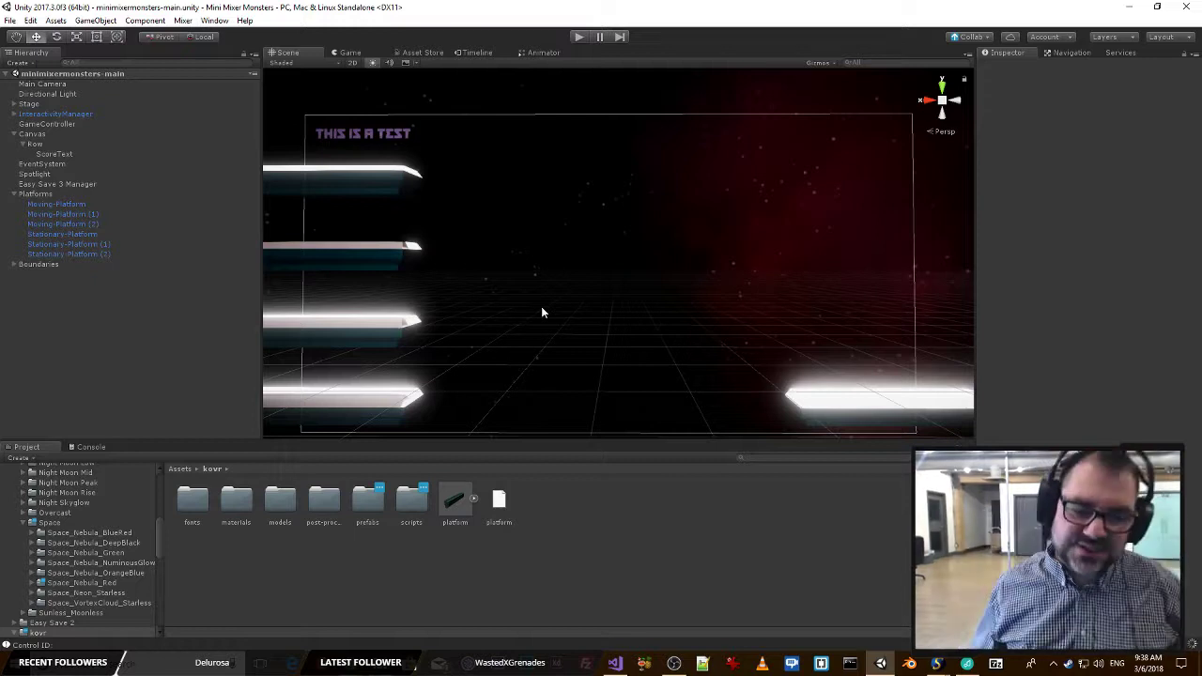
{"action": "left_click", "coordinate": [580, 37]}
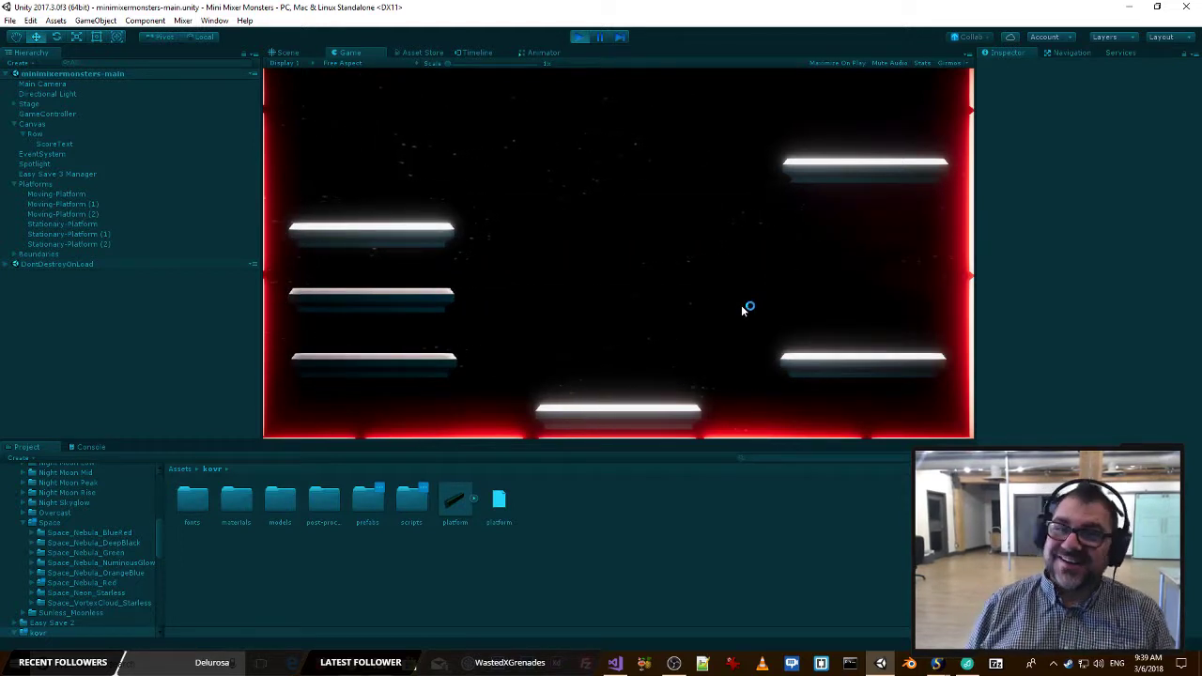
Alternate between the Mixer stream page and the running Unity game to play-test the monster and watch the score text.
{"action": "key", "text": "alt+Tab"}
{"action": "key", "text": "alt+Tab"}
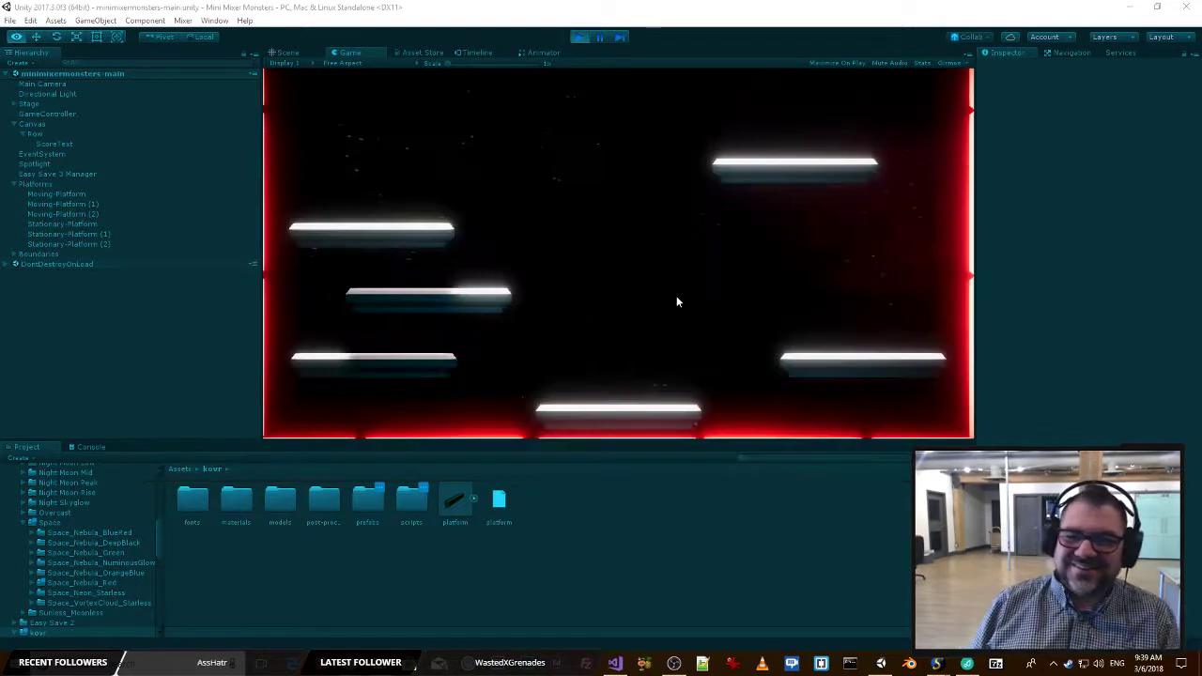
{"action": "key", "text": "alt+Tab"}
{"action": "key", "text": "alt+Tab"}
{"action": "key", "text": "alt+Tab"}
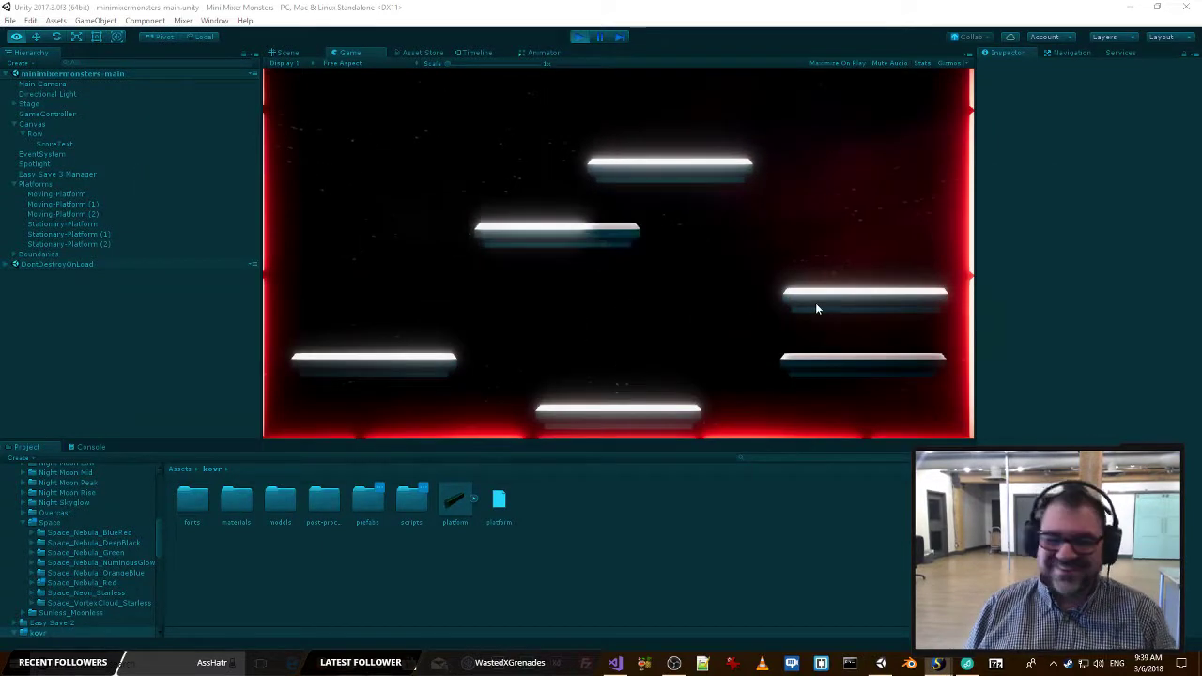
{"action": "key", "text": "alt+Tab"}
{"action": "key", "text": "alt+Tab"}
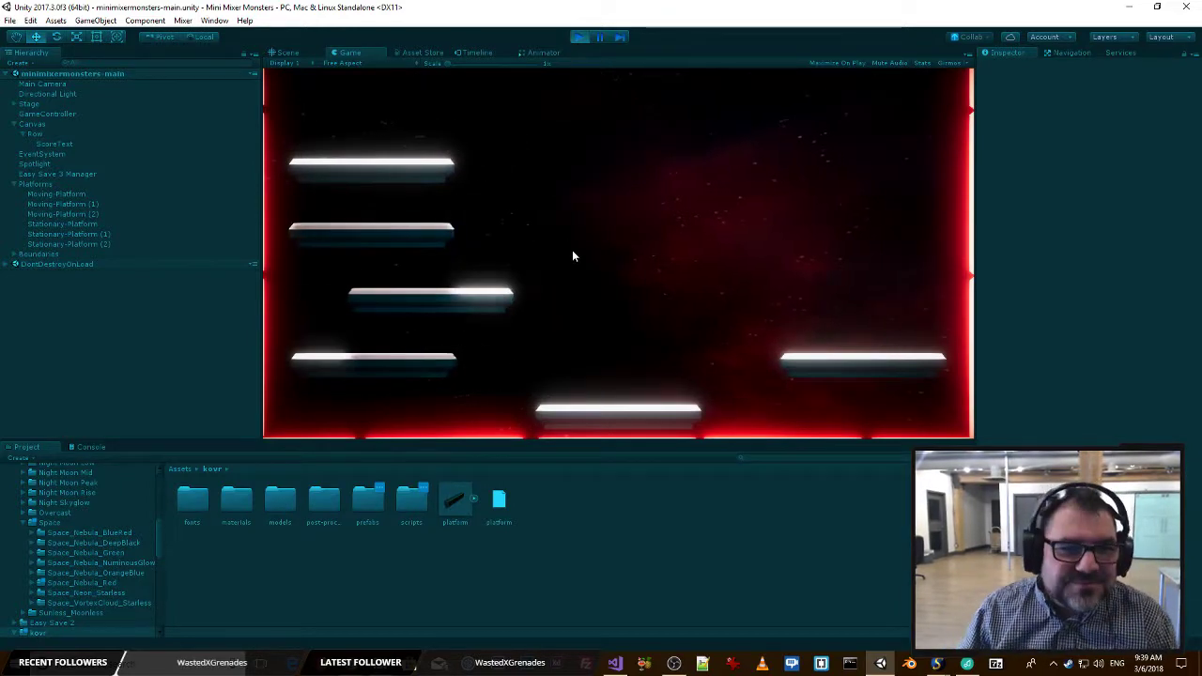
{"action": "key", "text": "alt+Tab"}
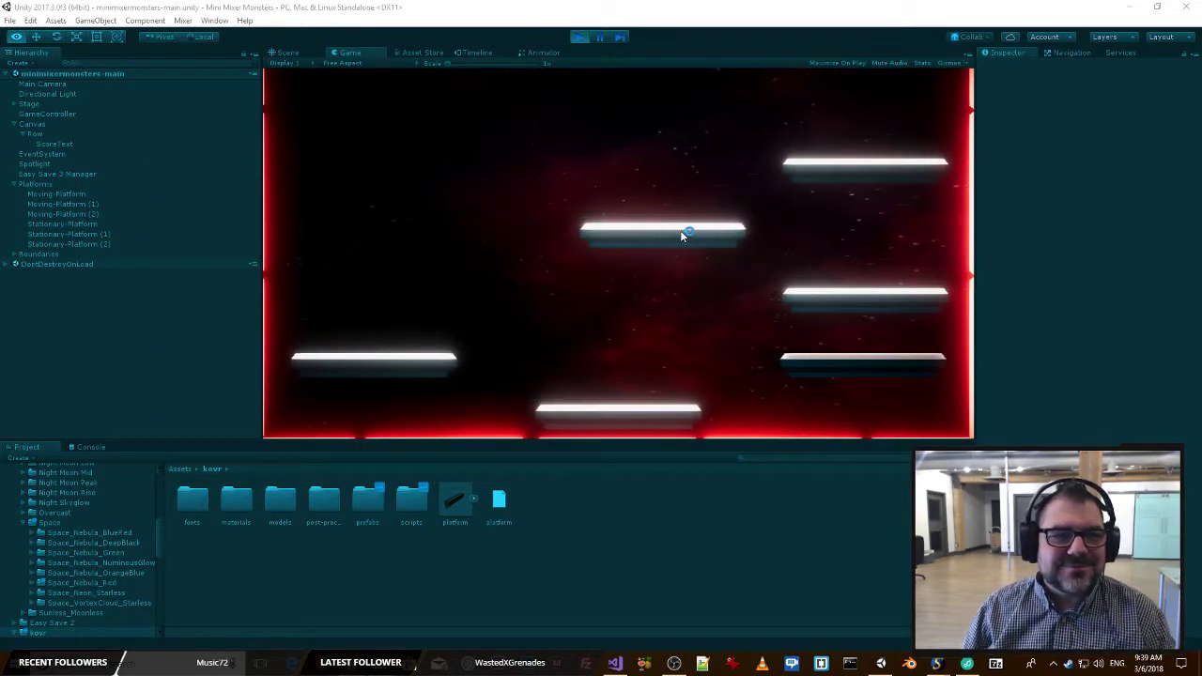
{"action": "key", "text": "alt+Tab"}
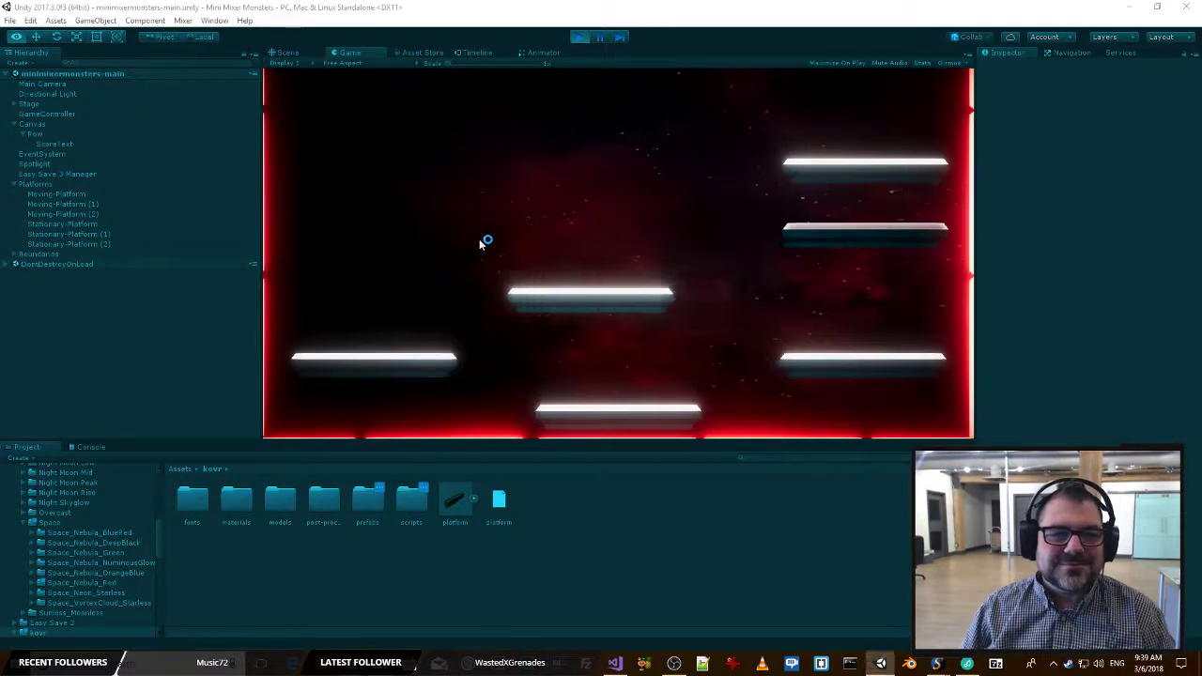
{"action": "key", "text": "alt+Tab"}
{"action": "key", "text": "Tab"}
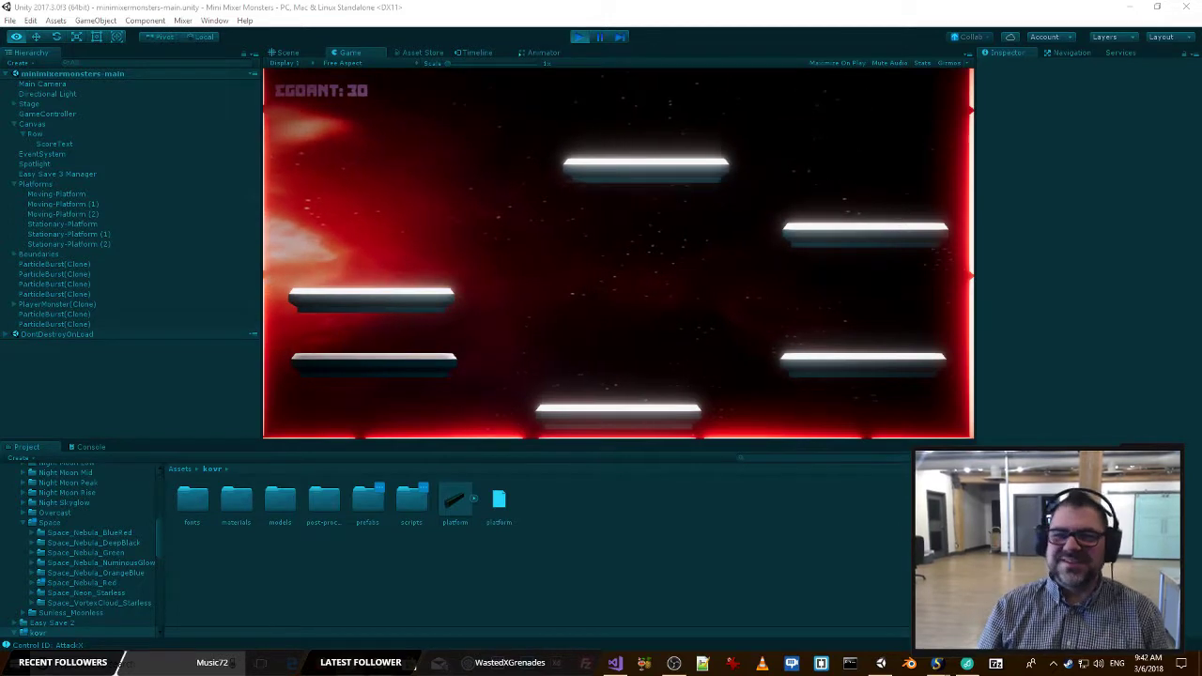
{"action": "key", "text": "alt+Tab"}
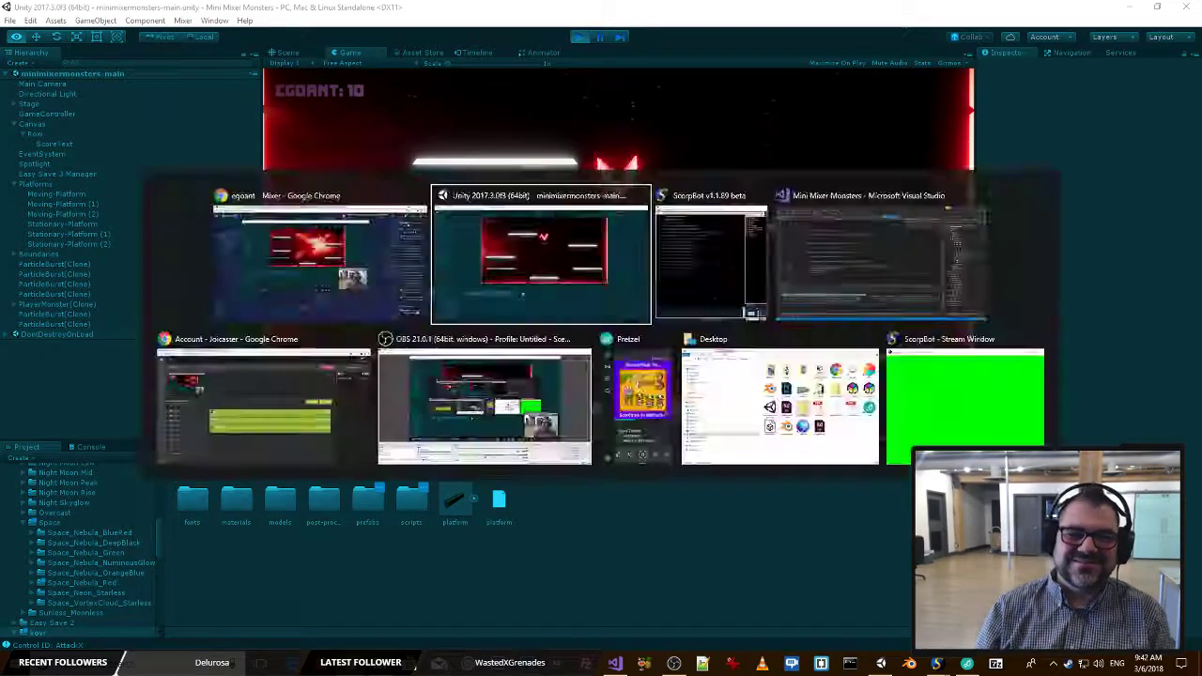
{"action": "key", "text": "alt+Tab"}
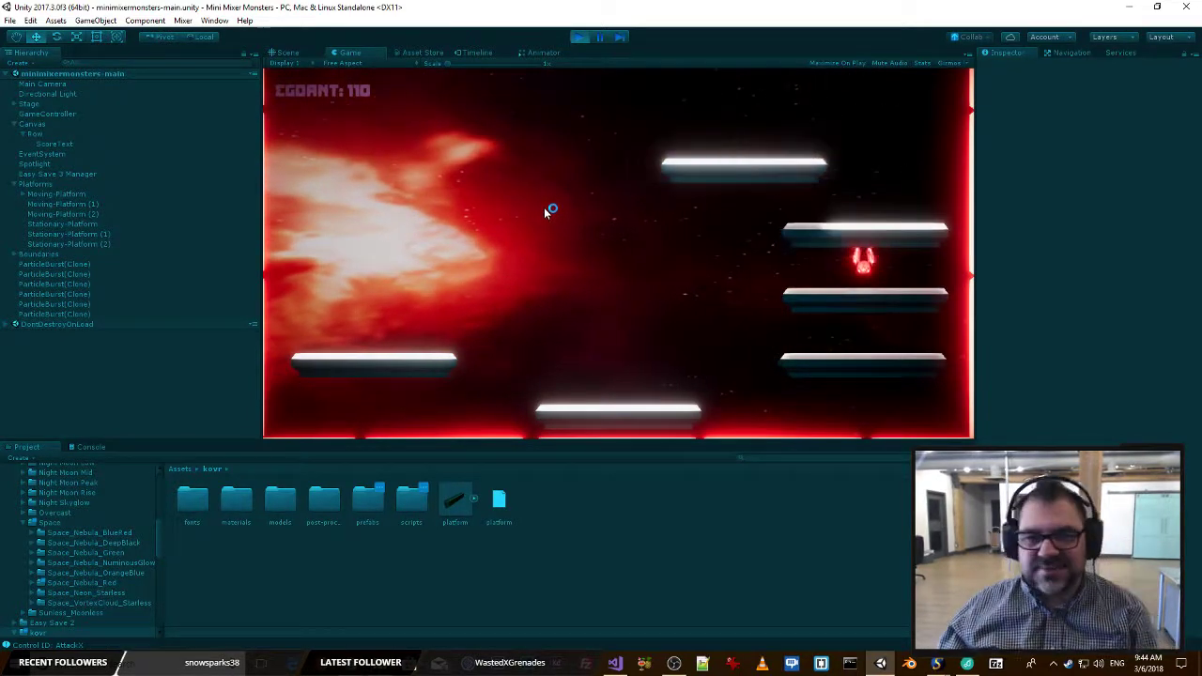
Stop the play session, run the game again to check the score handling, and stop it.
{"action": "left_click", "coordinate": [579, 37]}
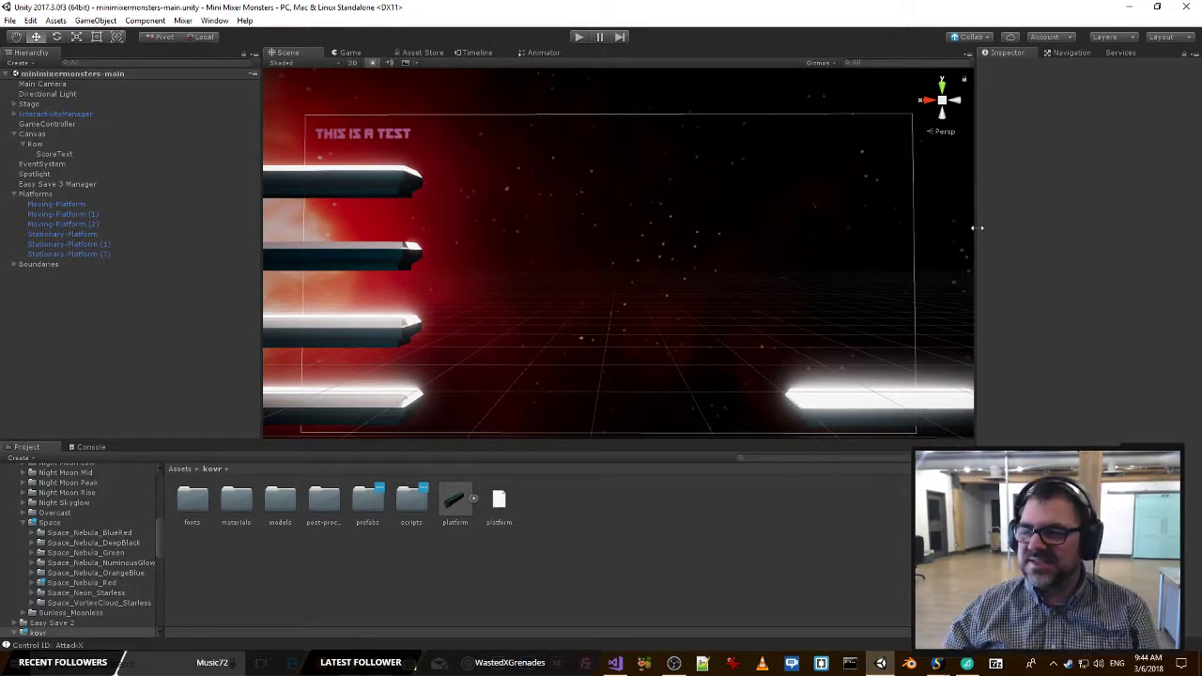
{"action": "left_click", "coordinate": [579, 38]}
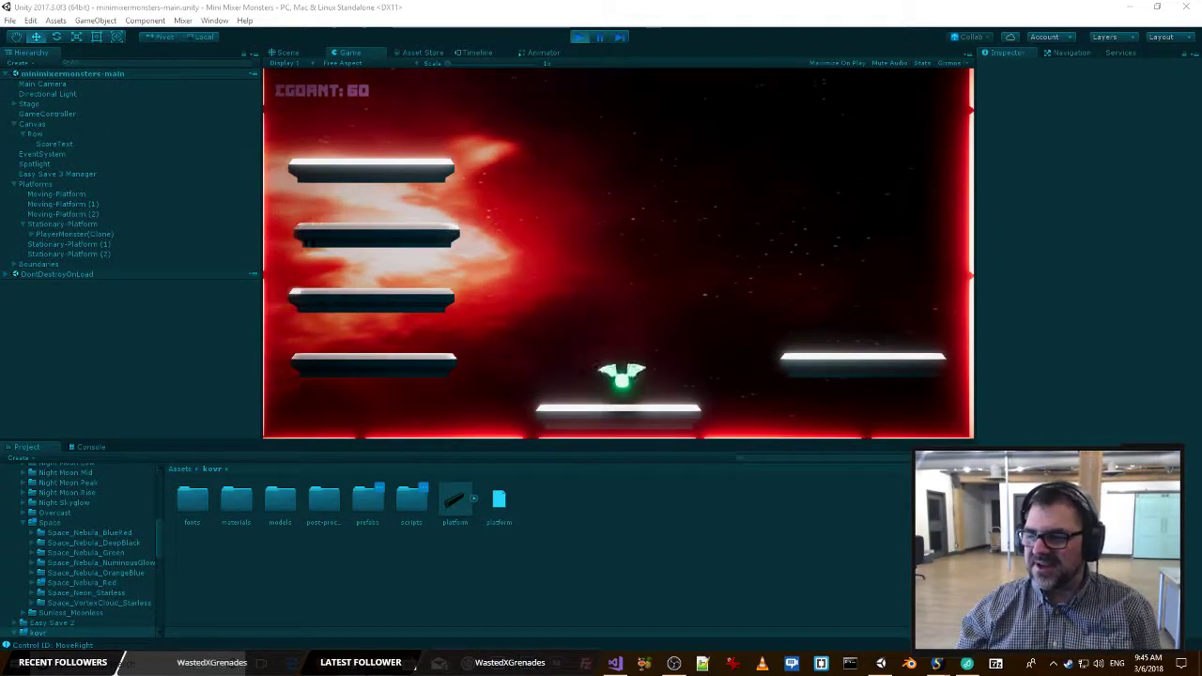
{"action": "left_click", "coordinate": [580, 38]}
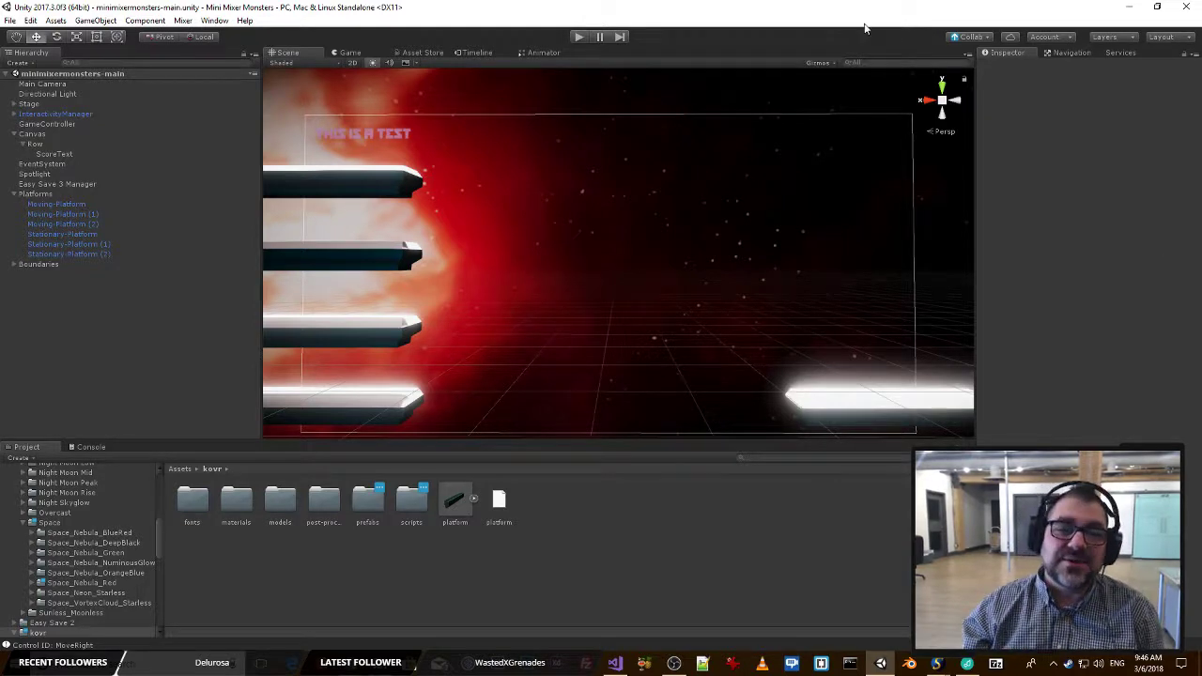
{"action": "key", "text": "alt+Tab"}
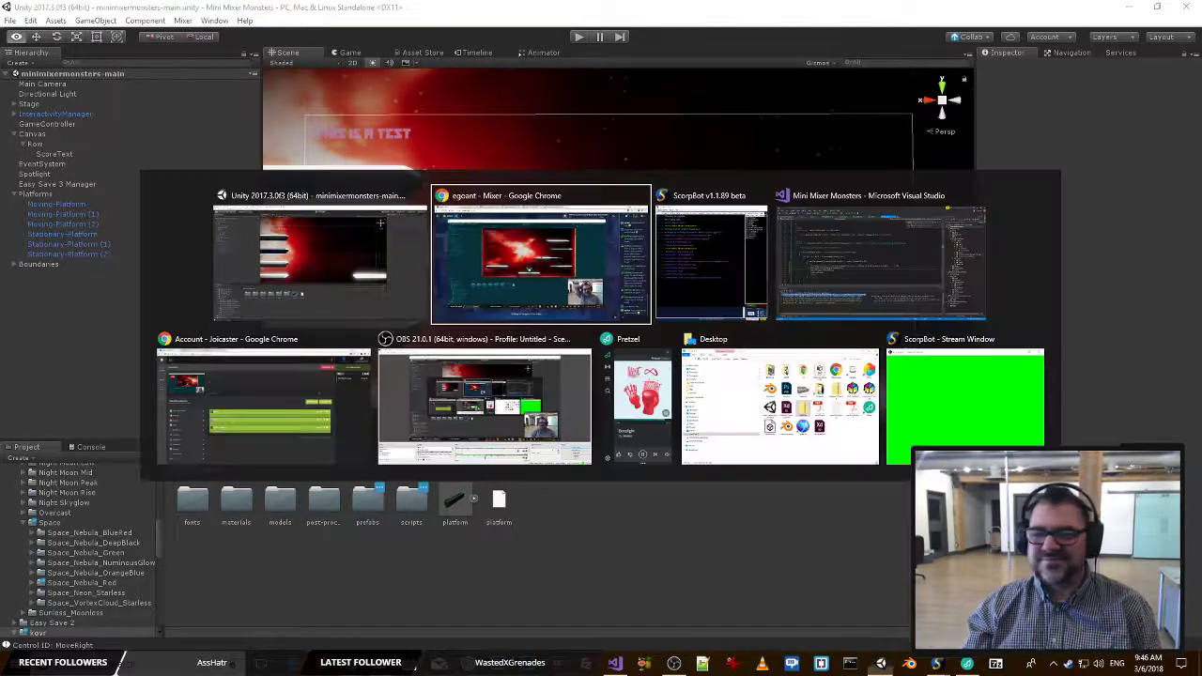
{"action": "key", "text": "alt+Tab"}
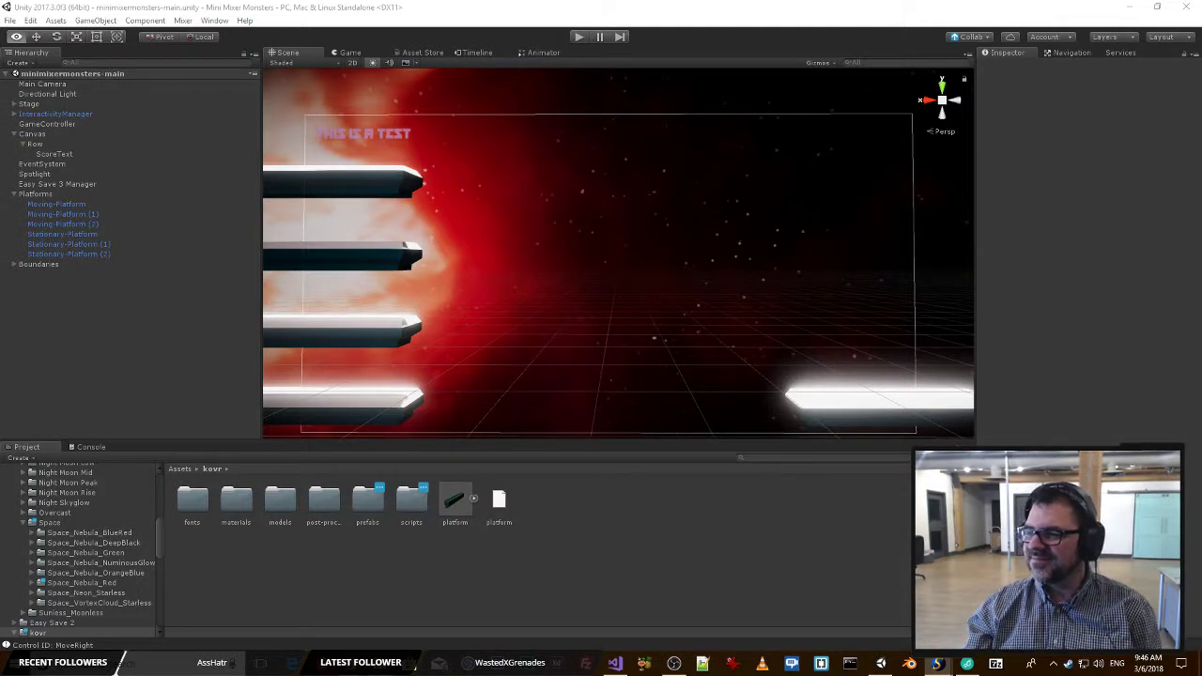